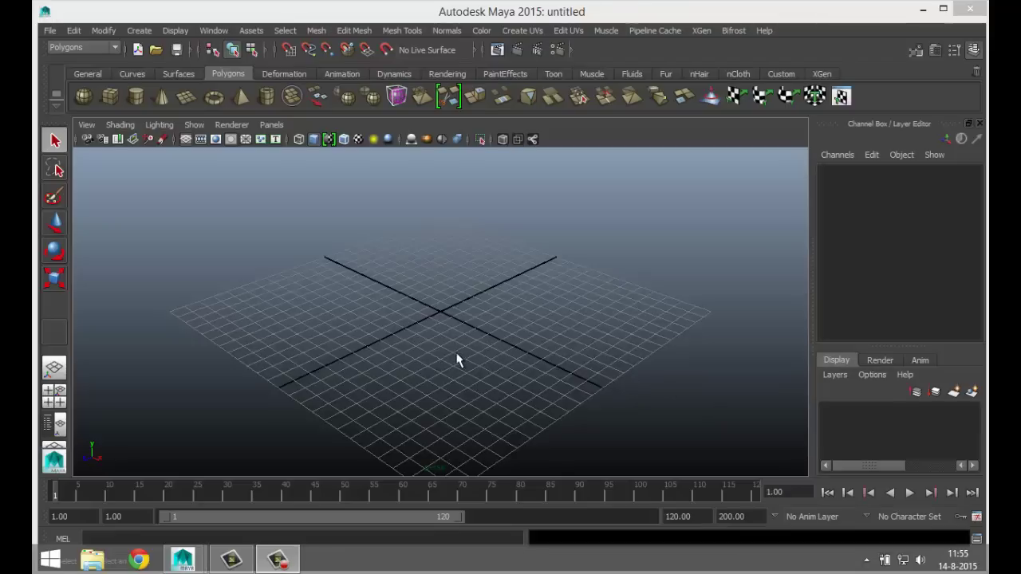
- Create a flat polygon cylinder near the grid centre with a radius of about 7.16 and a height of about 1.26
alt+drag(512, 391, 493, 381)
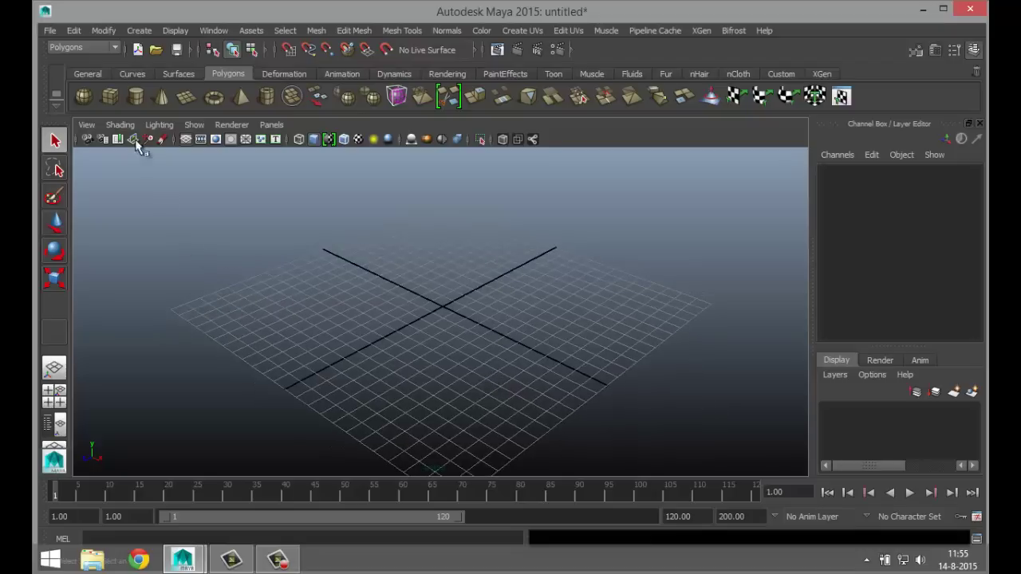
click(136, 98)
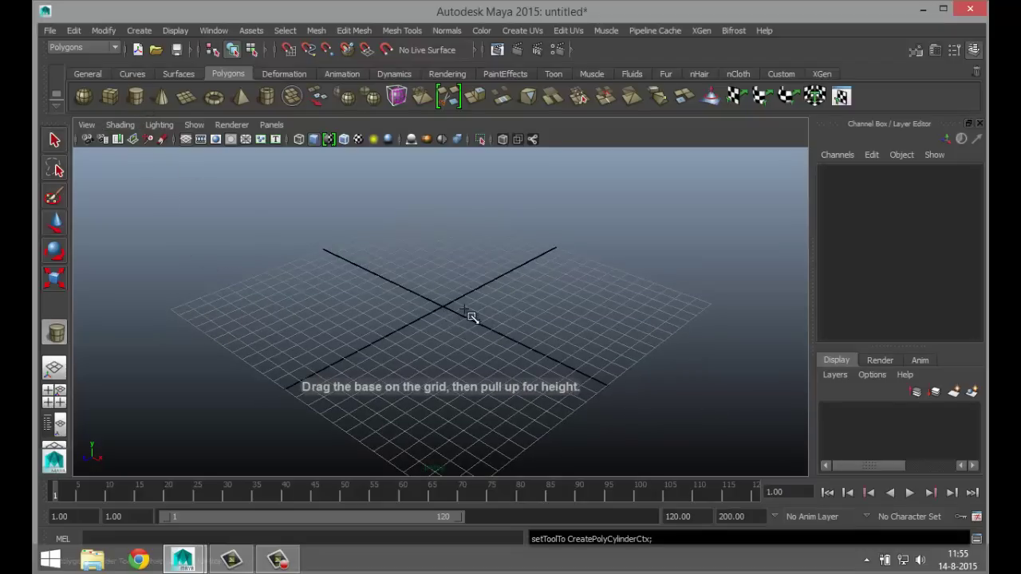
drag(443, 311, 540, 306)
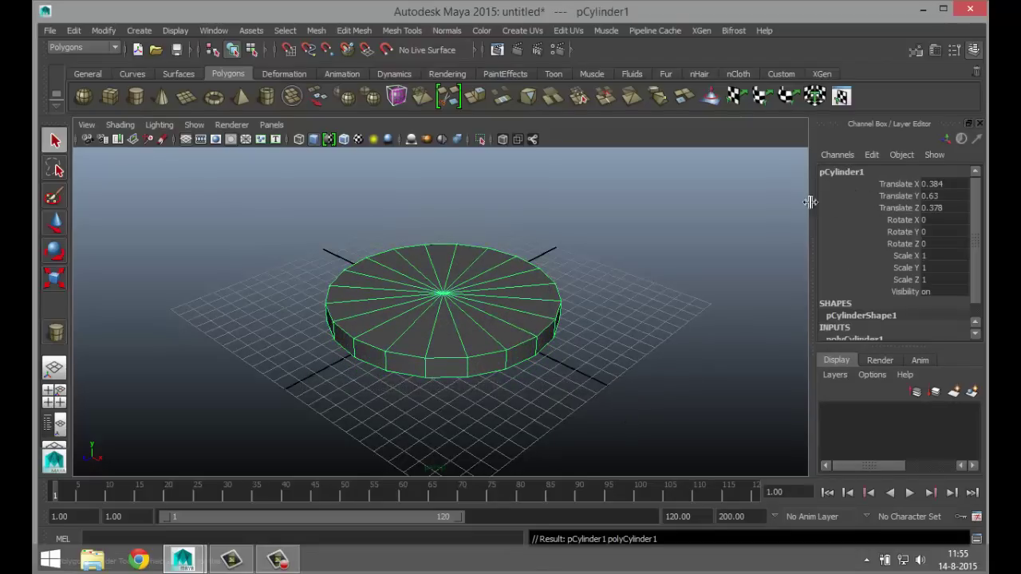
- Centre the cylinder at the origin by setting its X, Y and Z translation to 0
key(ctrl+a)
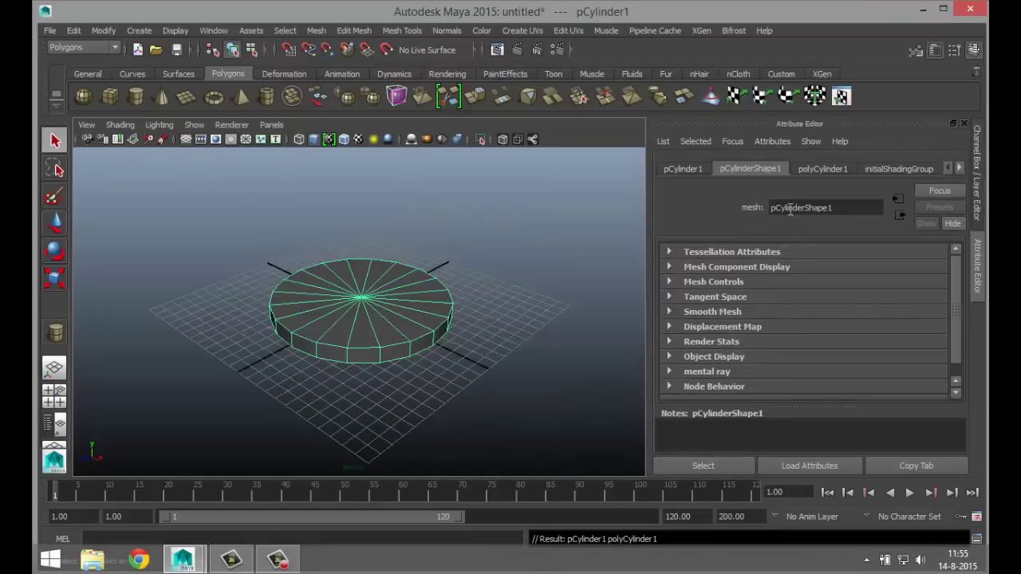
click(683, 169)
click(802, 269)
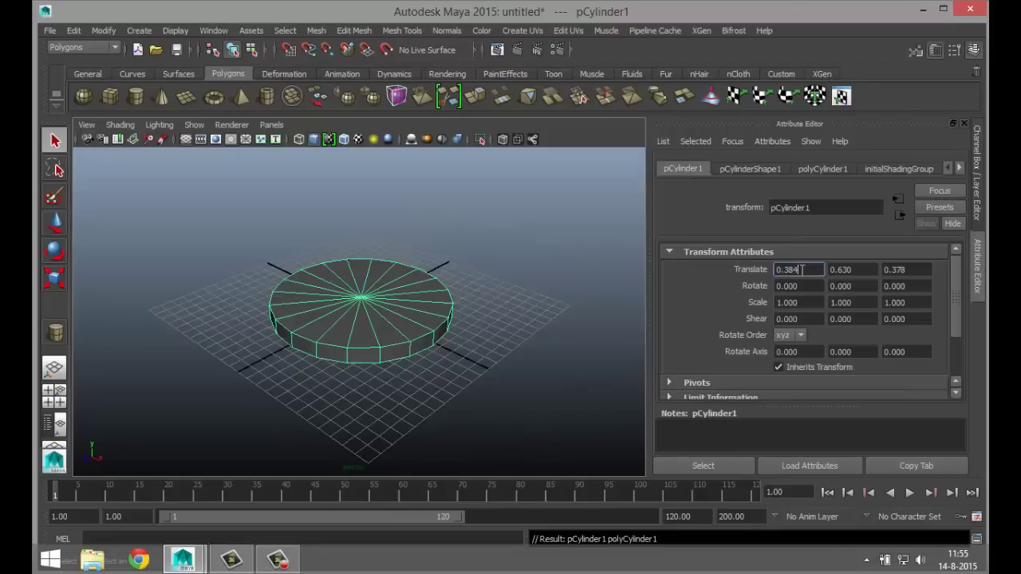
text(0)
click(862, 273)
text(0)
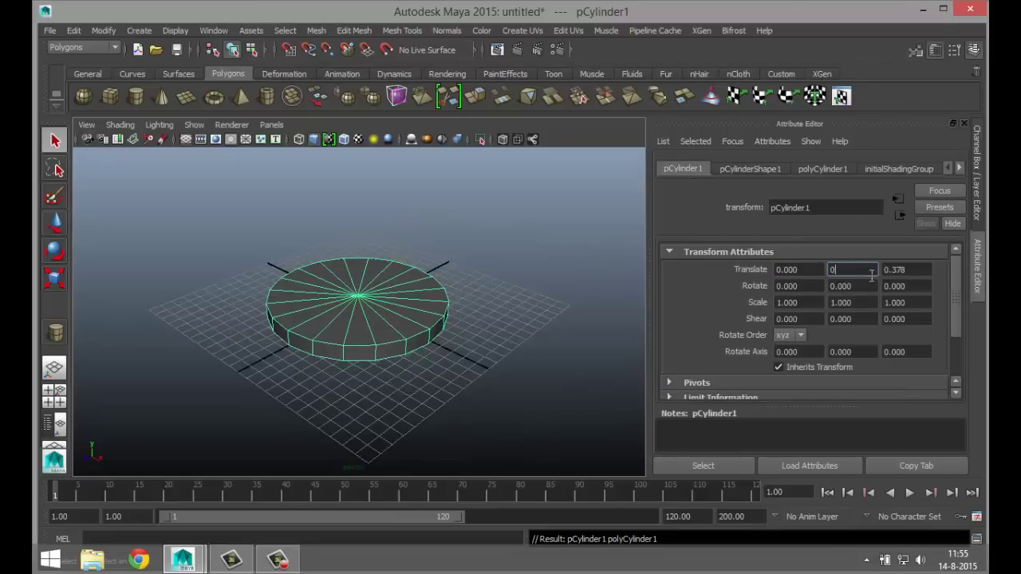
click(918, 270)
text(0)
click(866, 271)
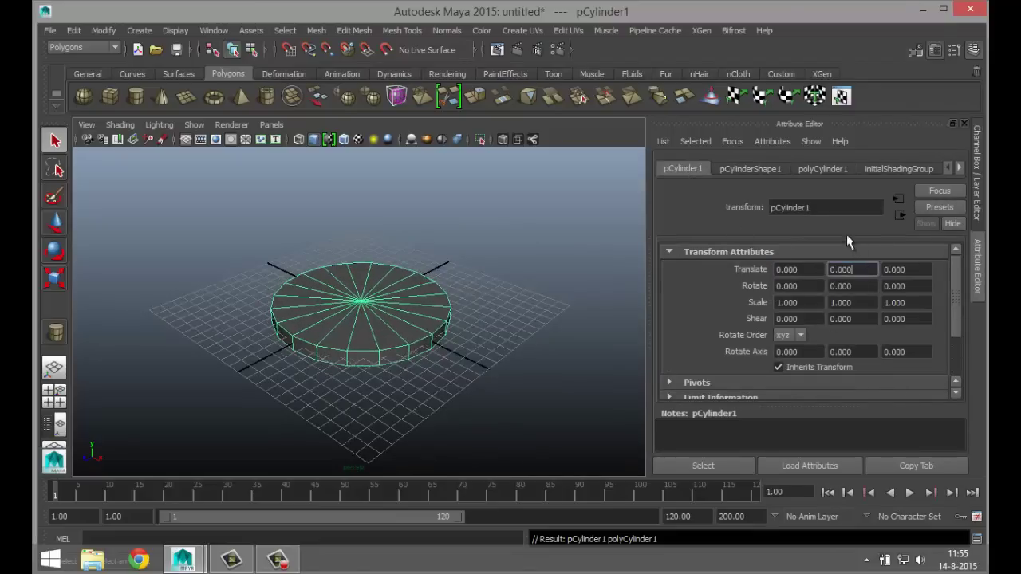
- Set the cylinder's axis subdivisions to 10
click(818, 170)
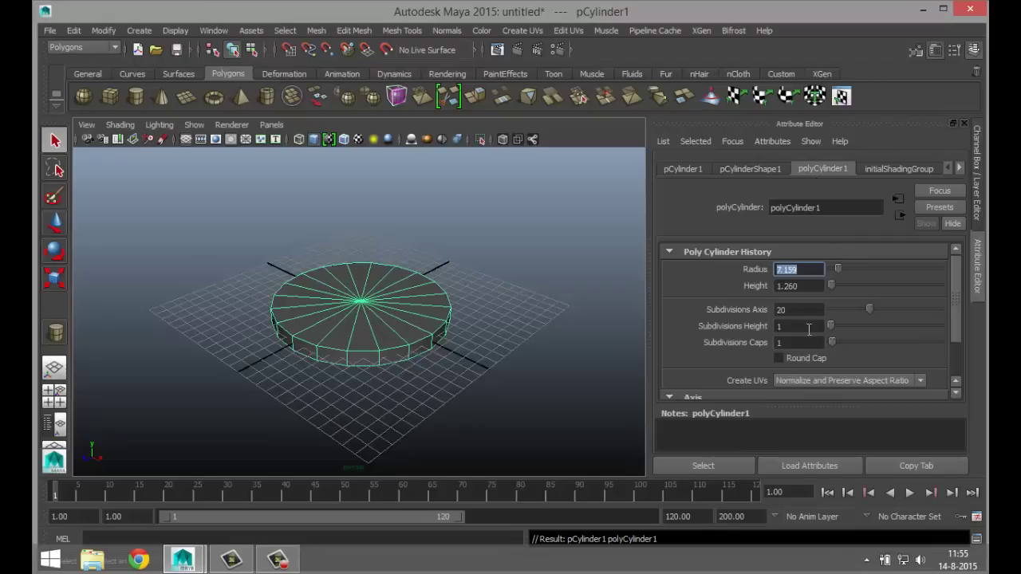
click(774, 309)
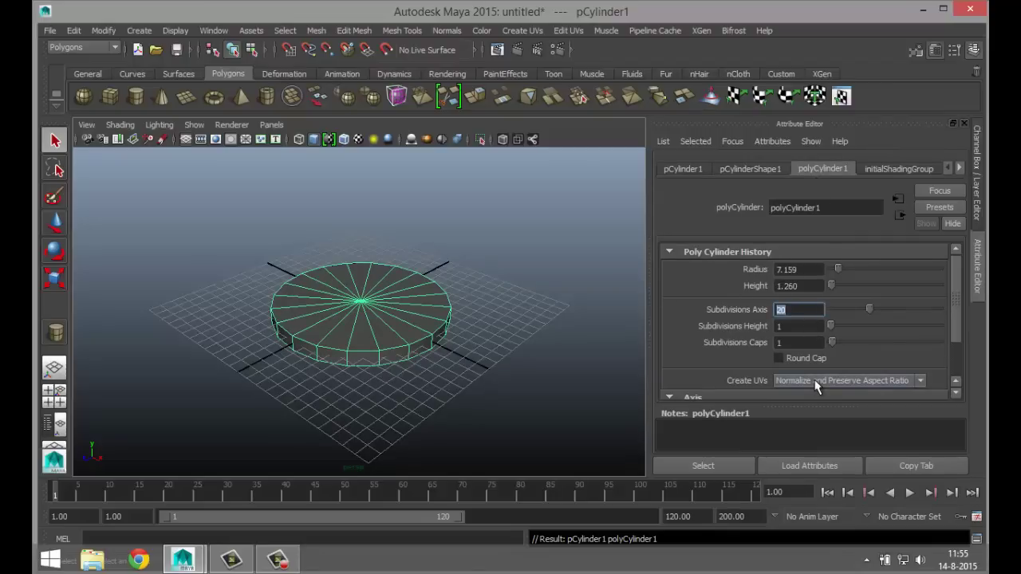
text(10)
key(Return)
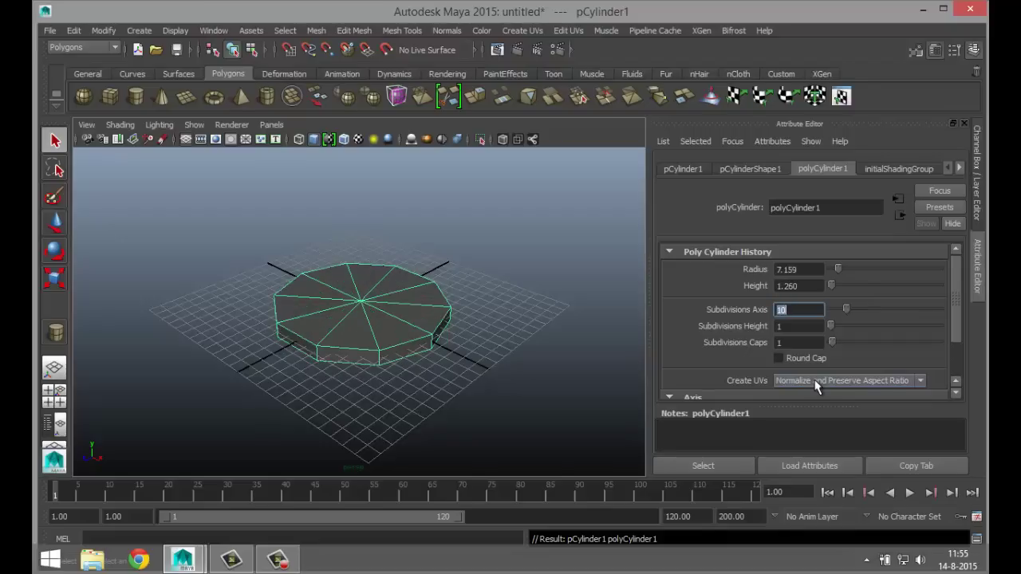
- Extrude every second side face of the cylinder outward with a thickness of about 19.5 to form five arms
alt+drag(447, 380, 383, 368)
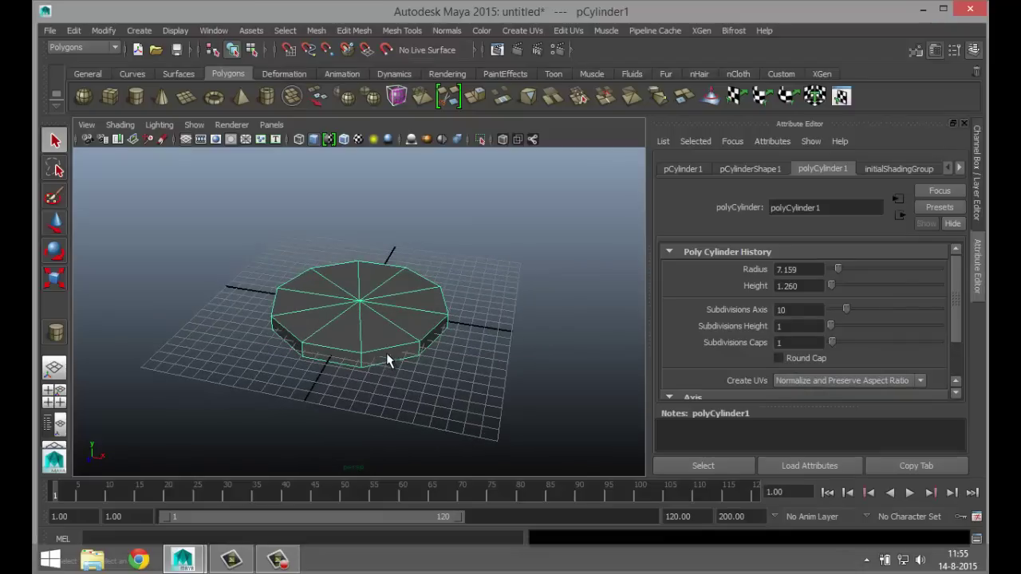
right_drag(386, 352, 388, 272)
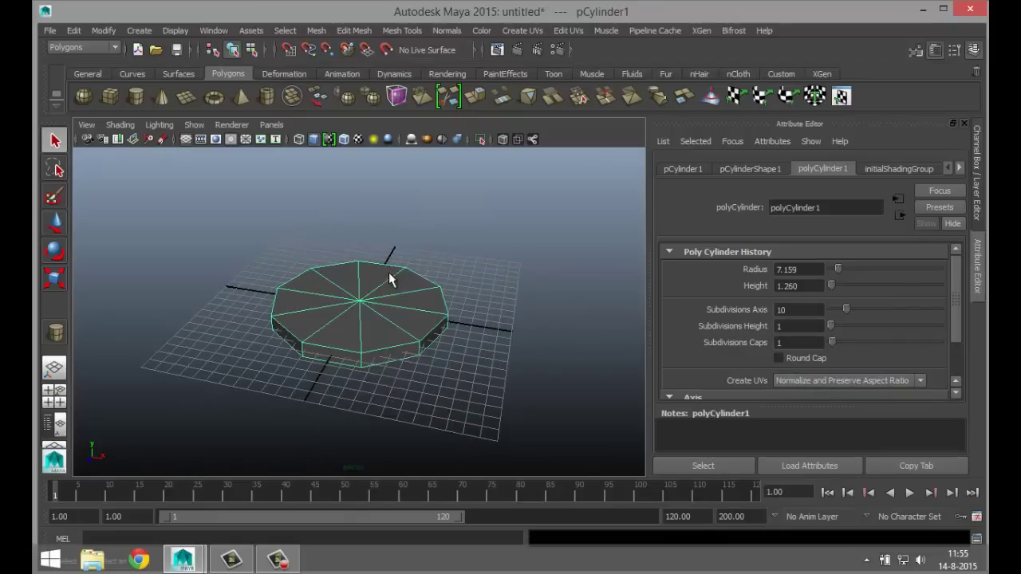
click(386, 359)
alt+drag(386, 359, 351, 373)
click(341, 373)
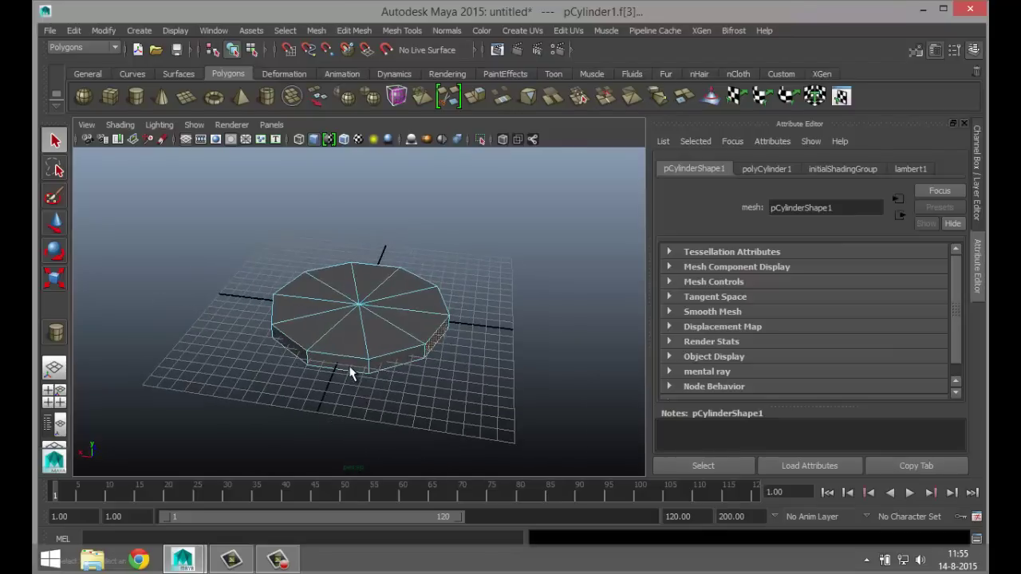
alt+drag(248, 383, 345, 394)
click(301, 381)
click(353, 31)
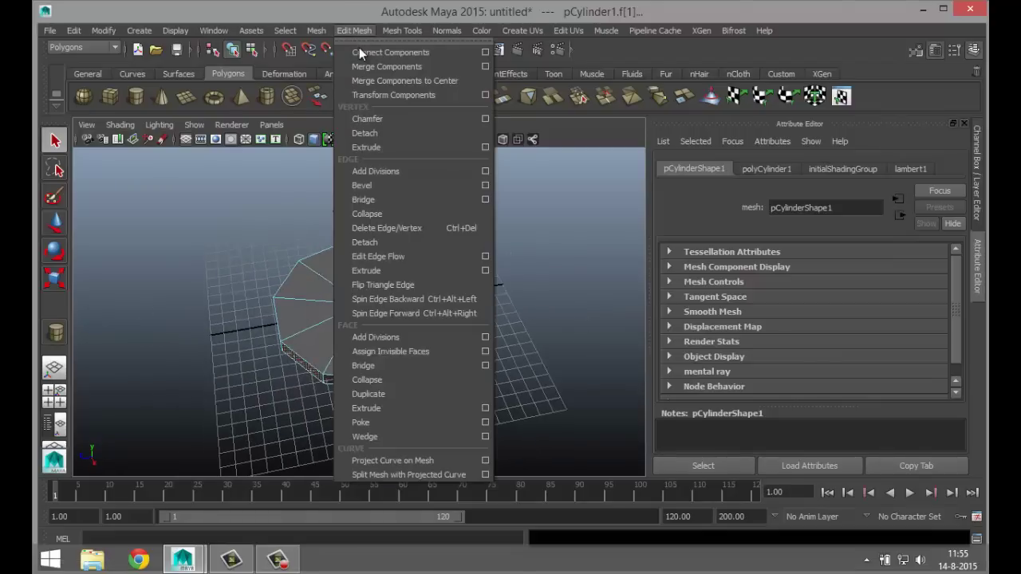
click(402, 407)
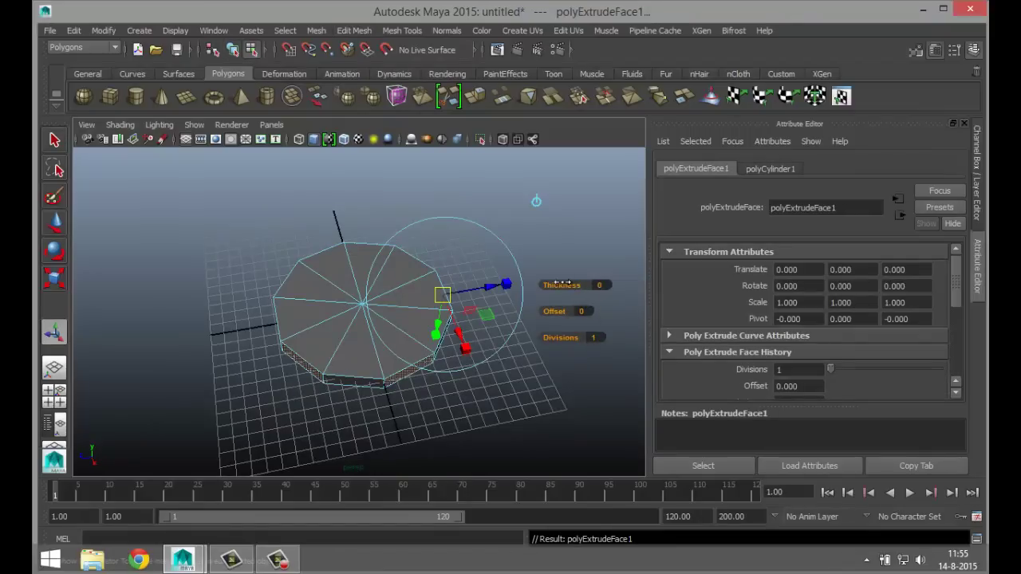
drag(562, 285, 708, 293)
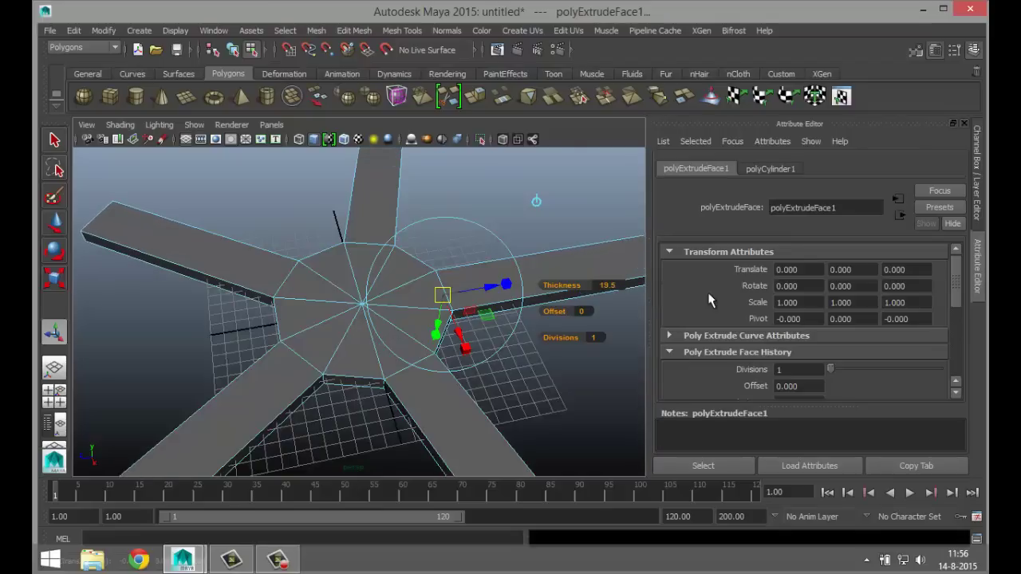
- Return to object selection and scale the whole five-armed mesh up along Y to thicken it
alt+drag(415, 369, 414, 294)
click(439, 342)
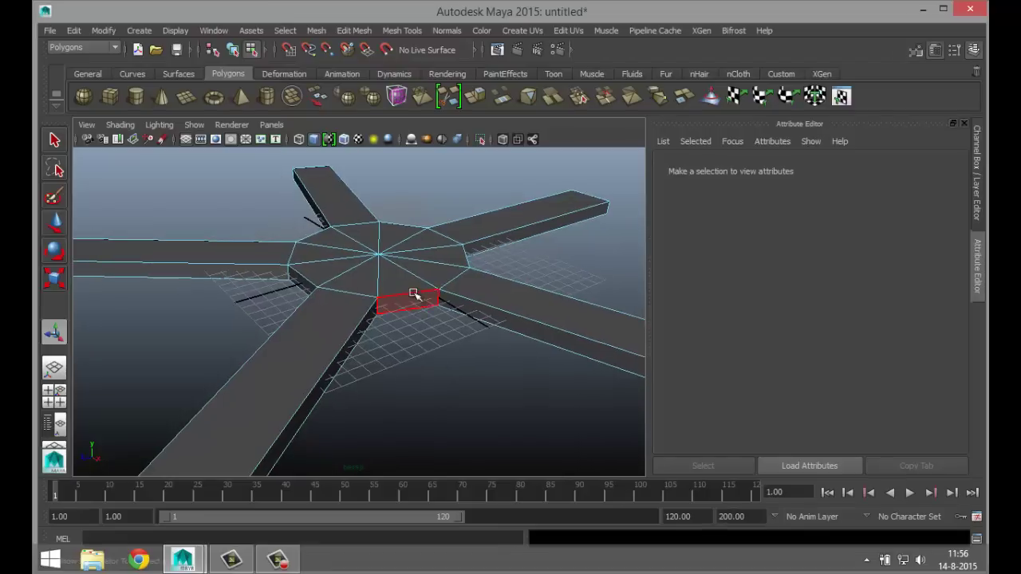
click(414, 295)
right_drag(406, 278, 458, 216)
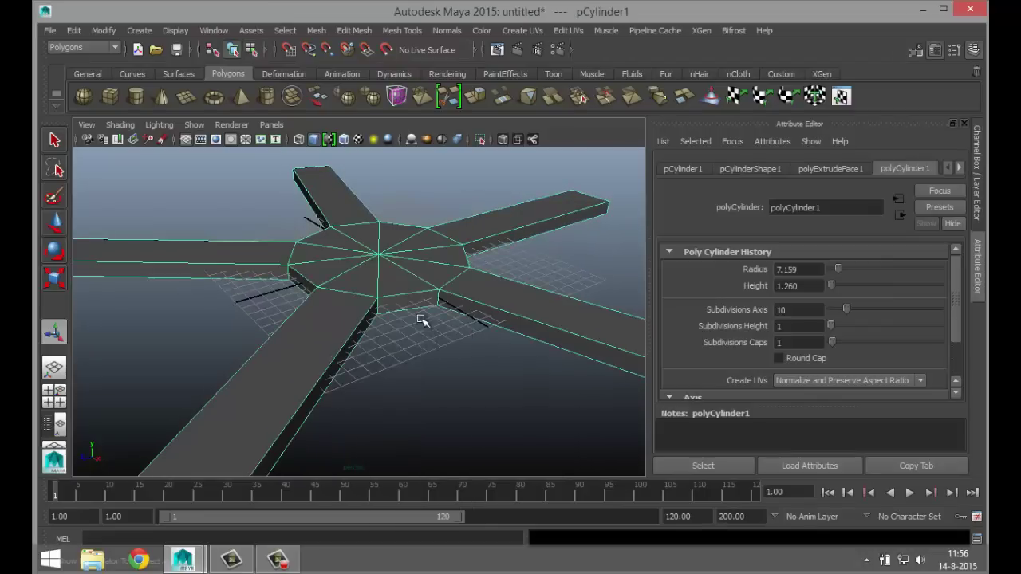
key(r)
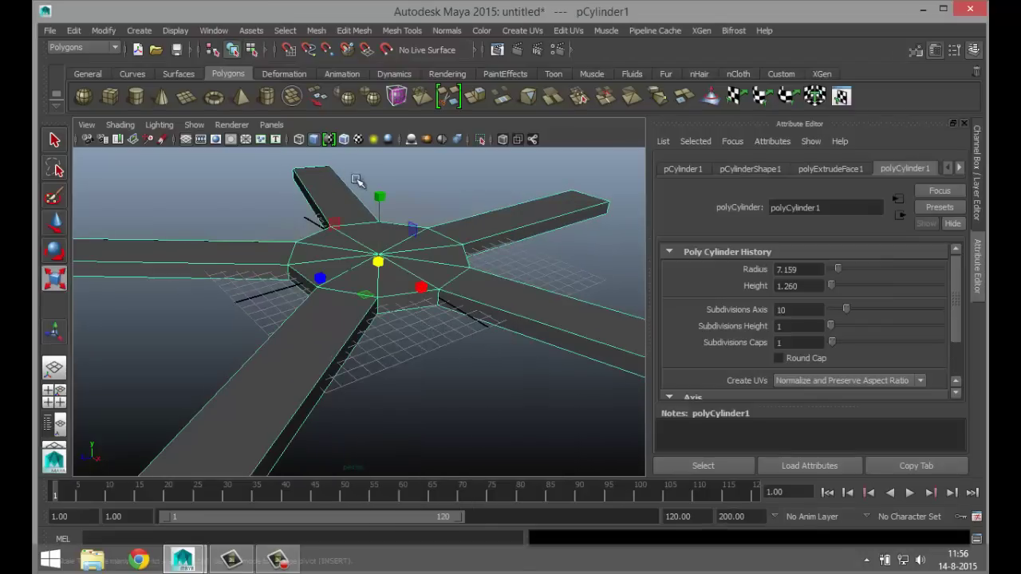
drag(382, 194, 381, 122)
scroll(391, 333, down, 3)
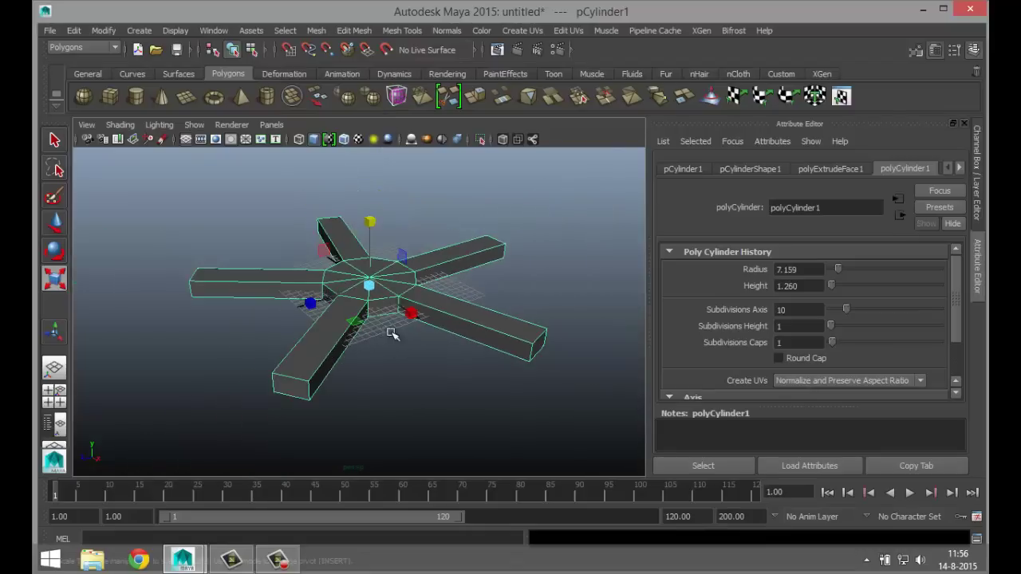
- Bevel the two long upper edges of each of the five arms
alt+drag(461, 352, 435, 353)
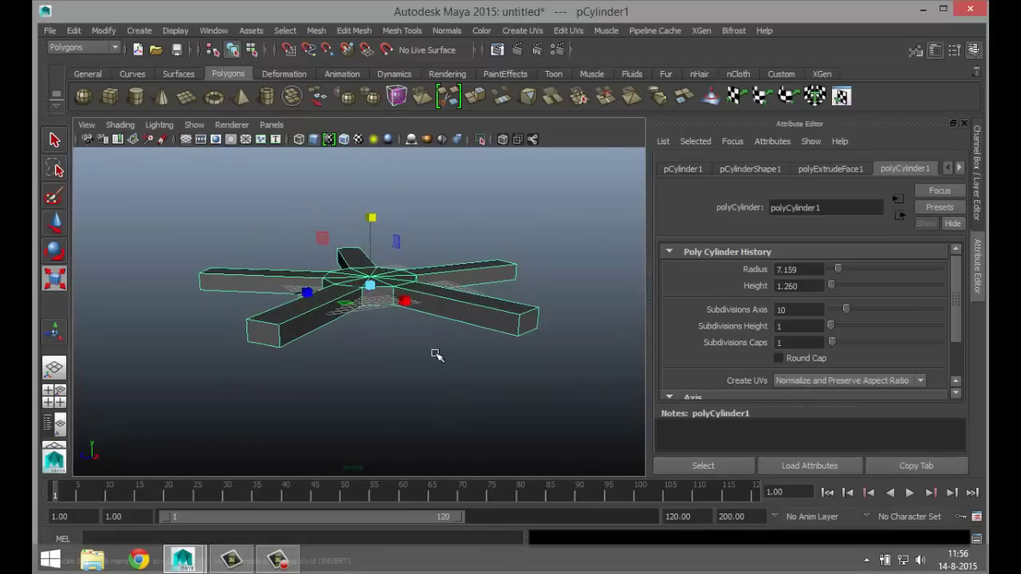
alt+middle_drag(436, 353, 437, 336)
alt+drag(437, 337, 388, 383)
scroll(294, 341, up, 2)
right_drag(279, 232, 279, 184)
click(292, 321)
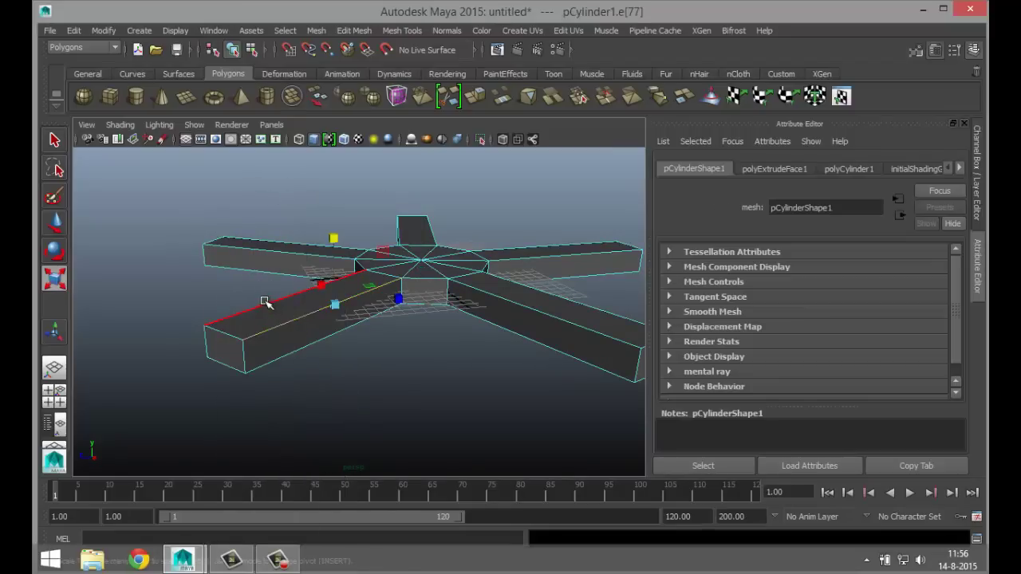
shift+click(569, 322)
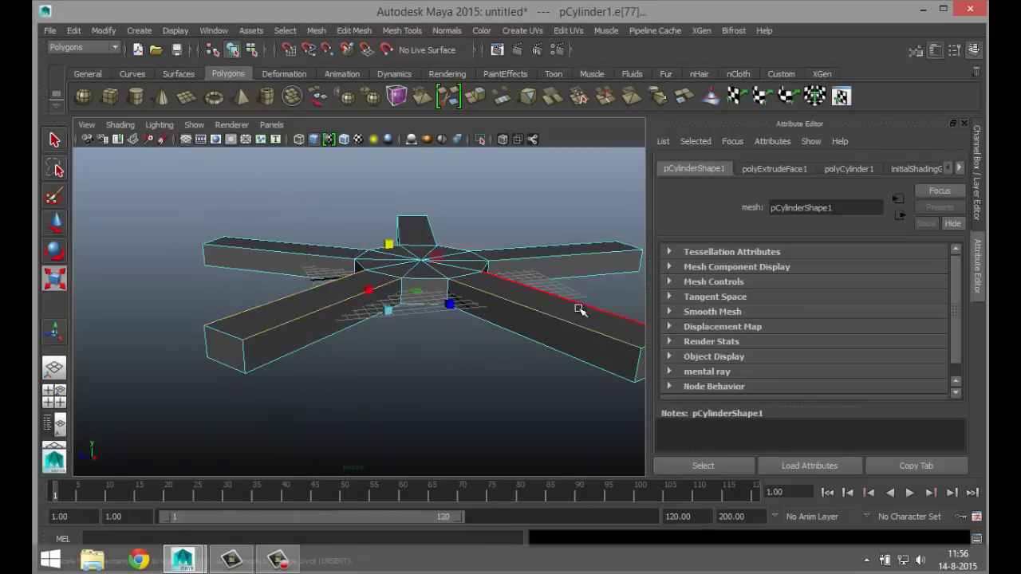
click(585, 257)
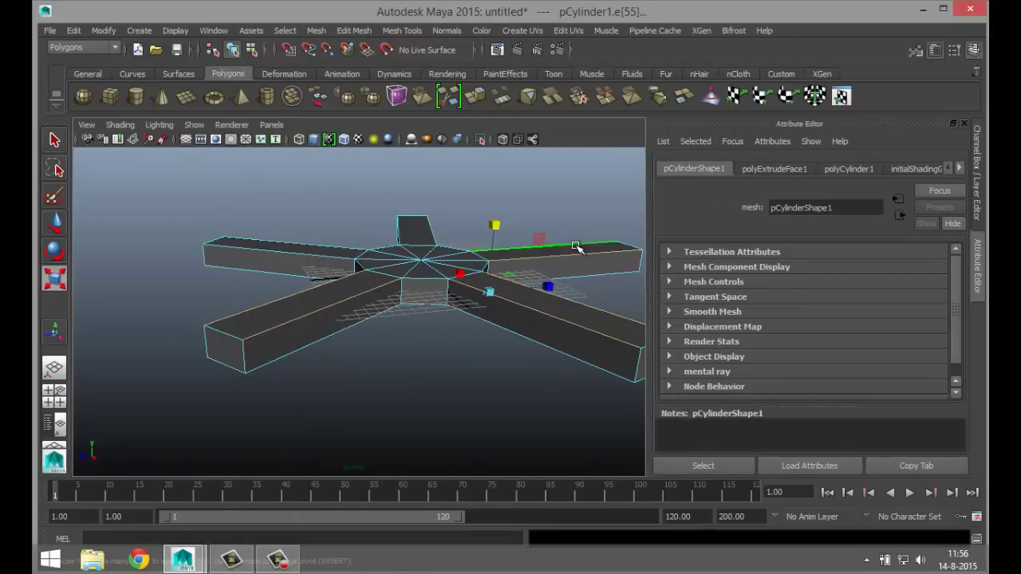
shift+click(351, 245)
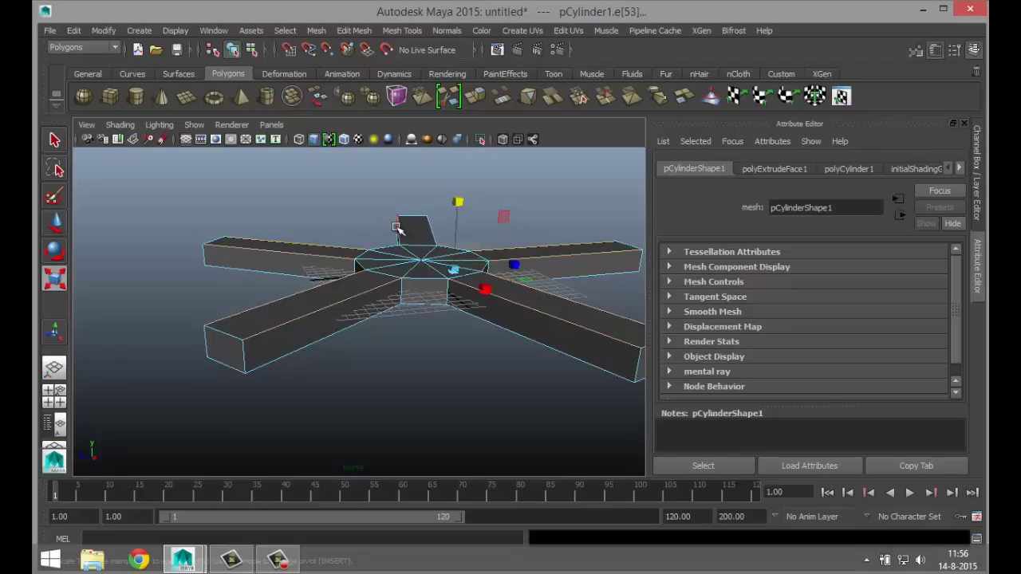
alt+drag(211, 296, 356, 396)
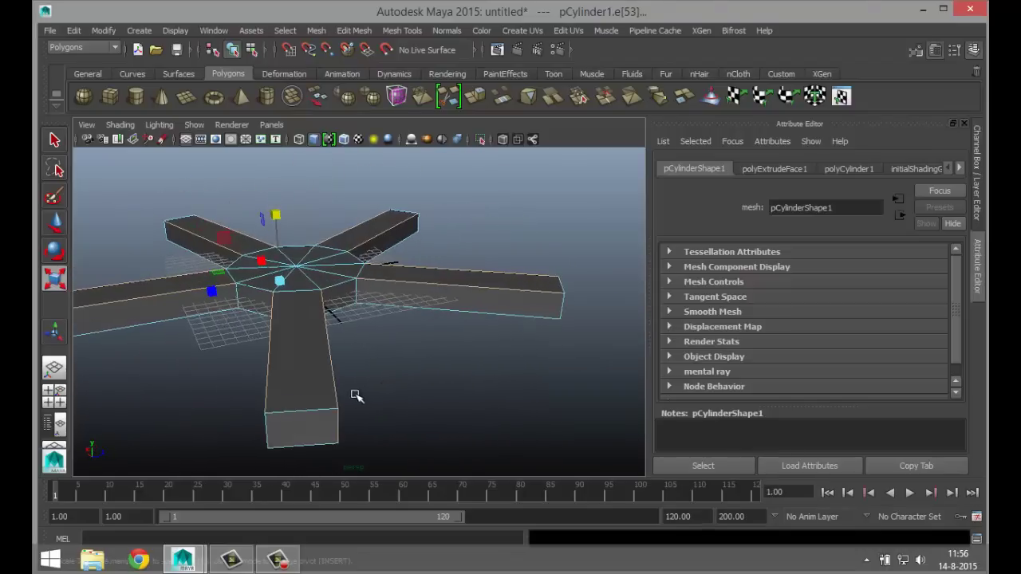
shift+click(338, 428)
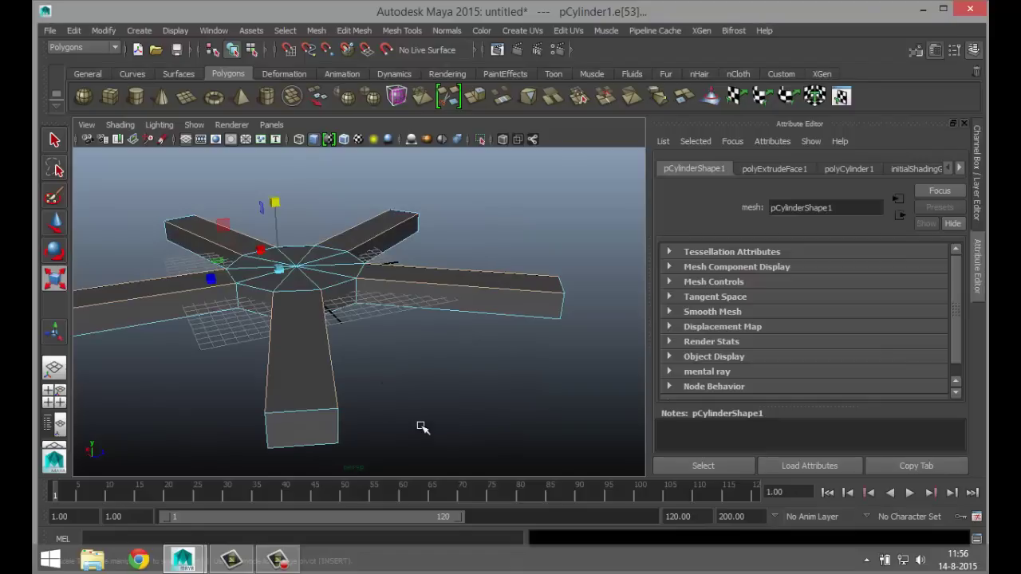
key(4)
alt+drag(471, 404, 405, 408)
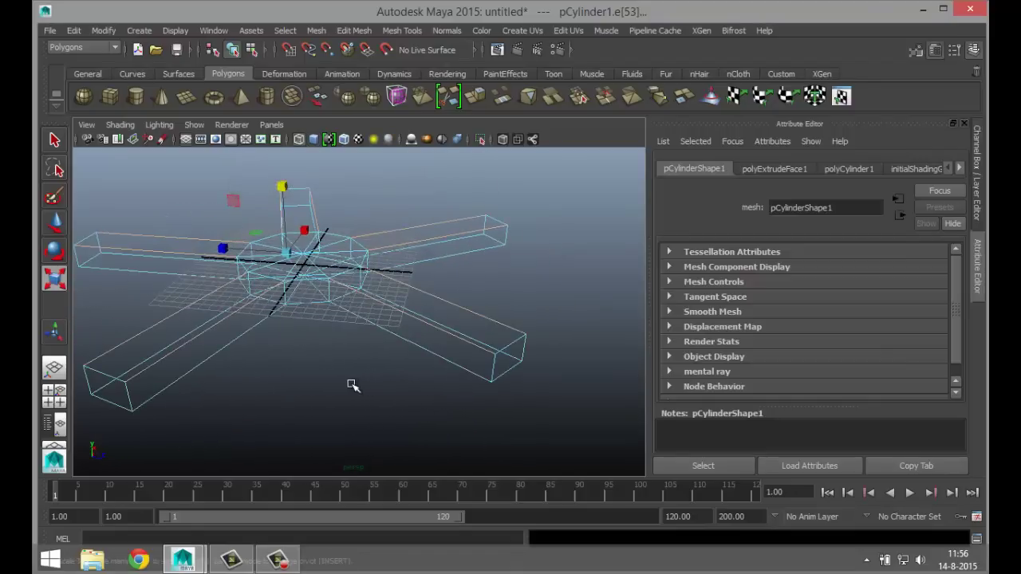
key(5)
mouse_move(331, 380)
alt+mouse_down()
mouse_move(404, 402)
mouse_move(399, 367)
alt+mouse_up()
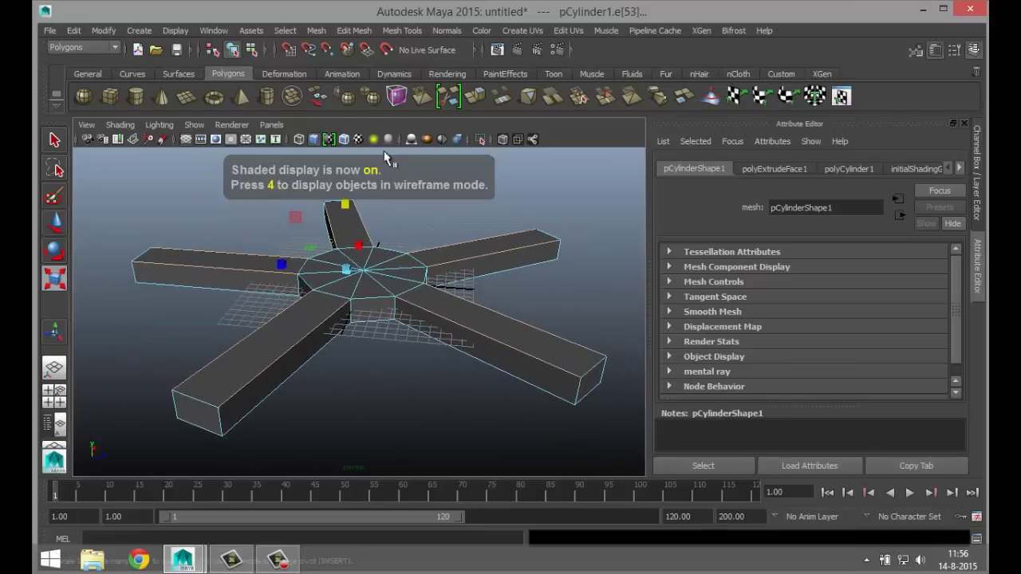
click(319, 33)
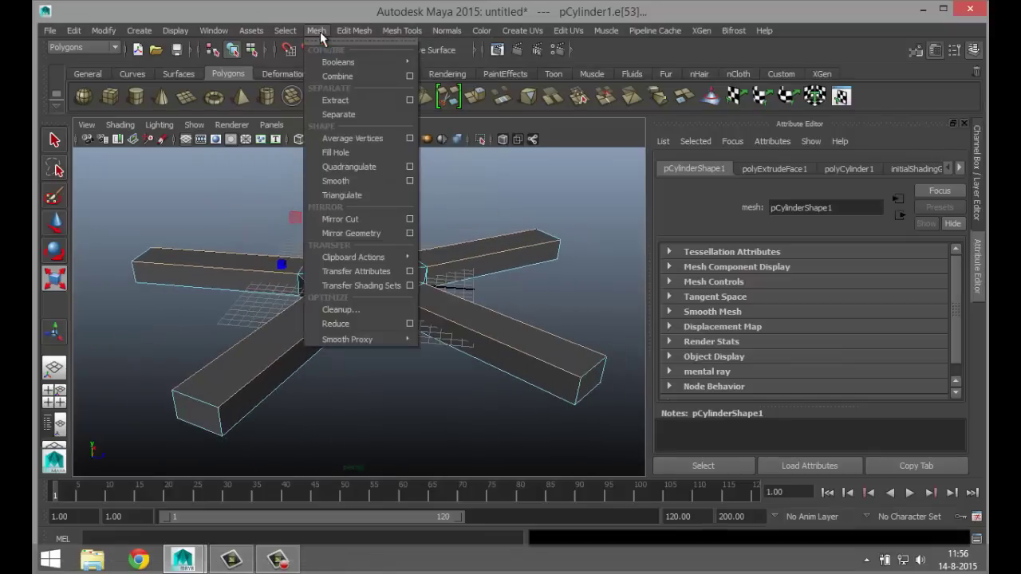
mouse_move(341, 31)
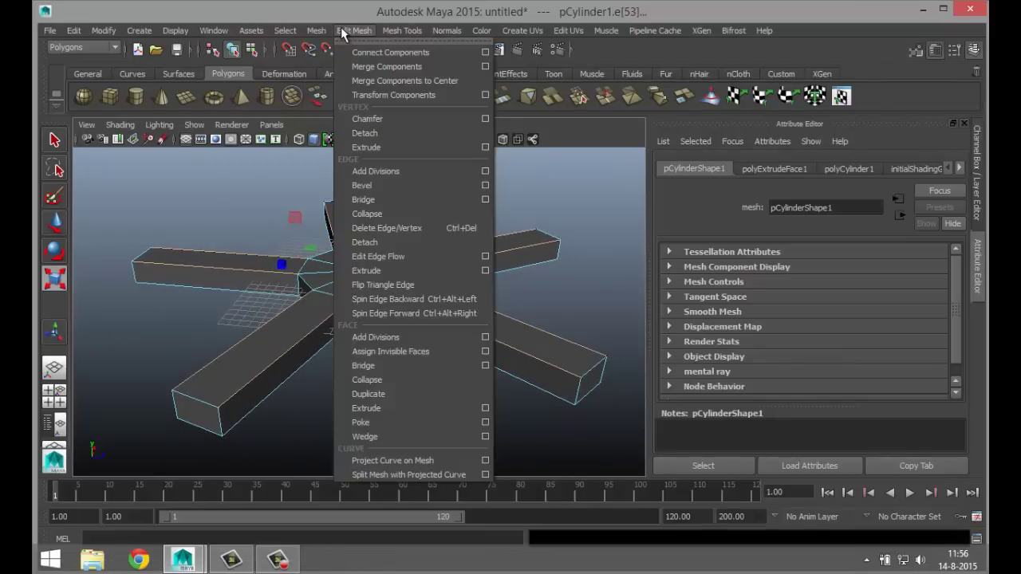
click(403, 186)
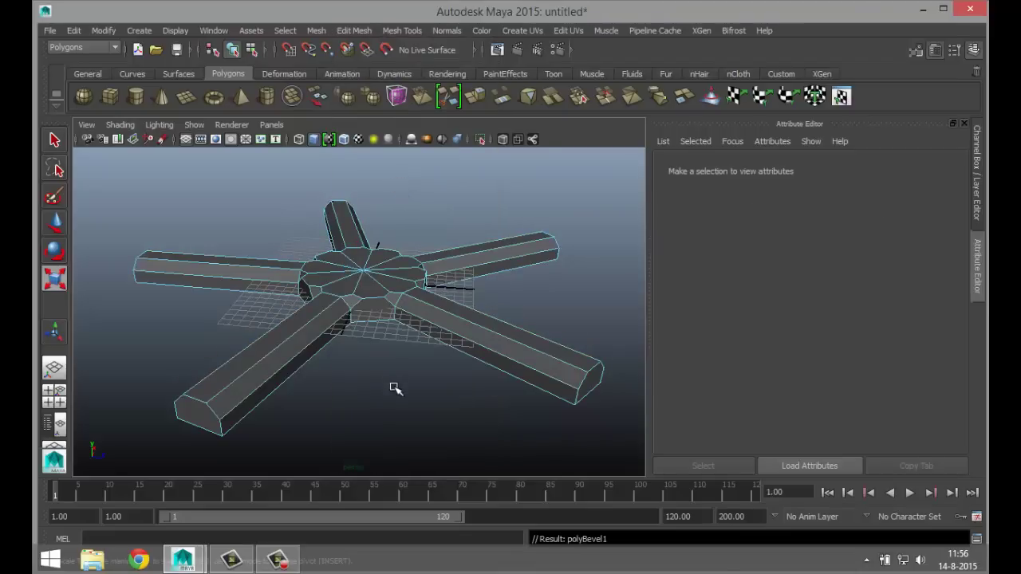
- Select the whole five-armed mesh as an object and turn on its smooth mesh preview
alt+drag(387, 386, 411, 383)
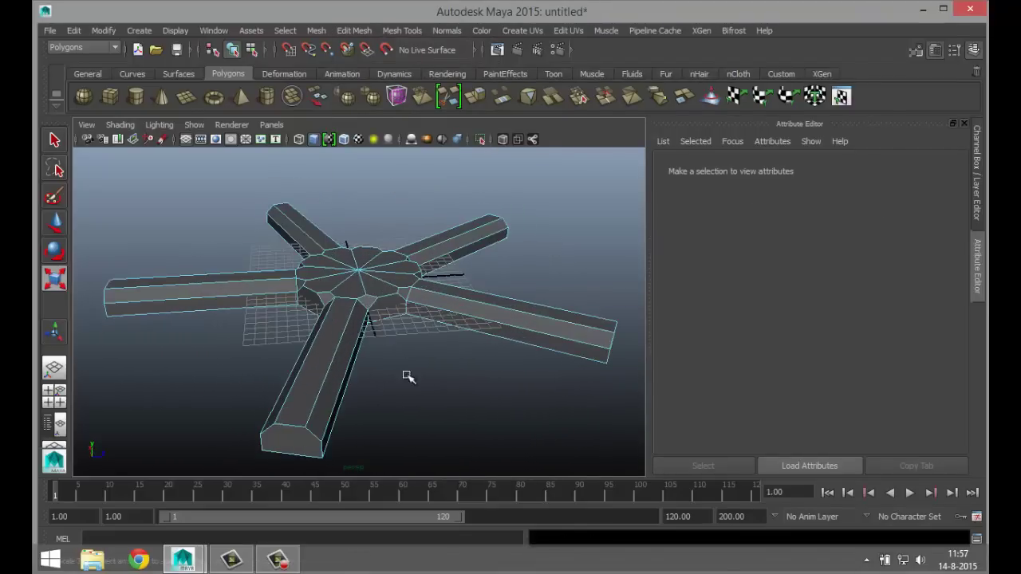
right_drag(372, 272, 434, 206)
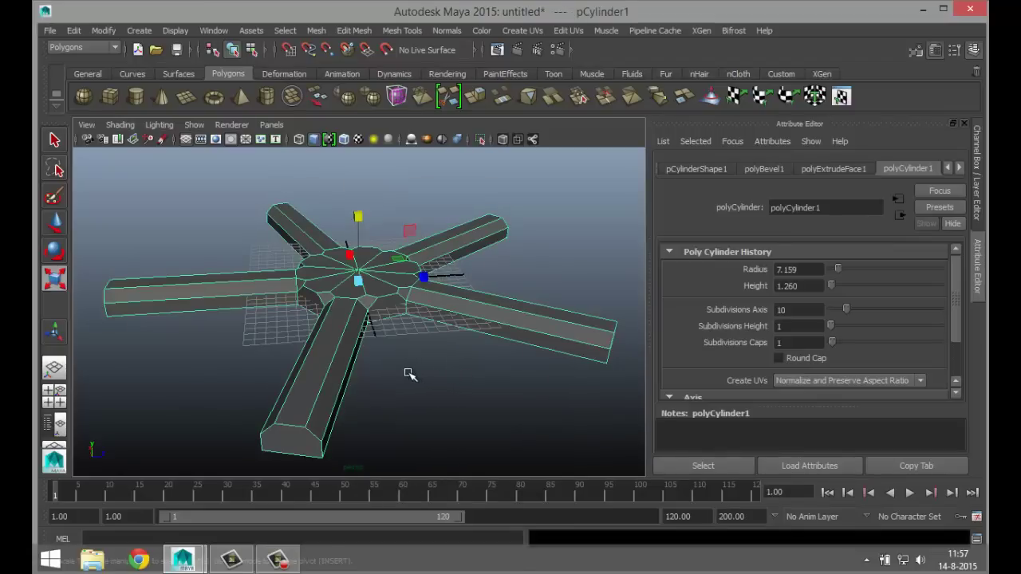
key(3)
click(438, 391)
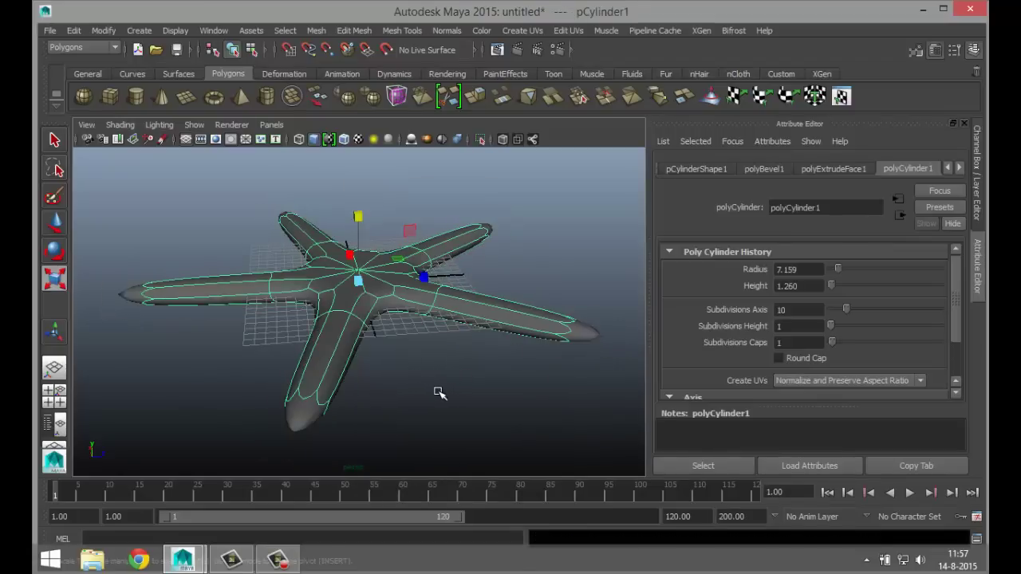
- Turn off the mesh's smooth preview and set the Insert Edge Loop tool to maintain an equal distance from the edge
click(395, 277)
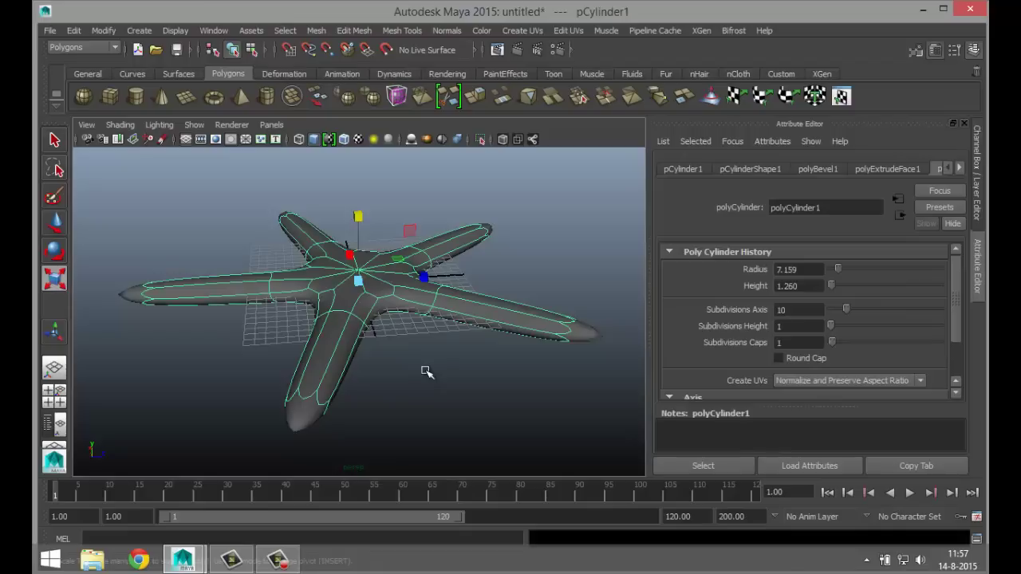
key(1)
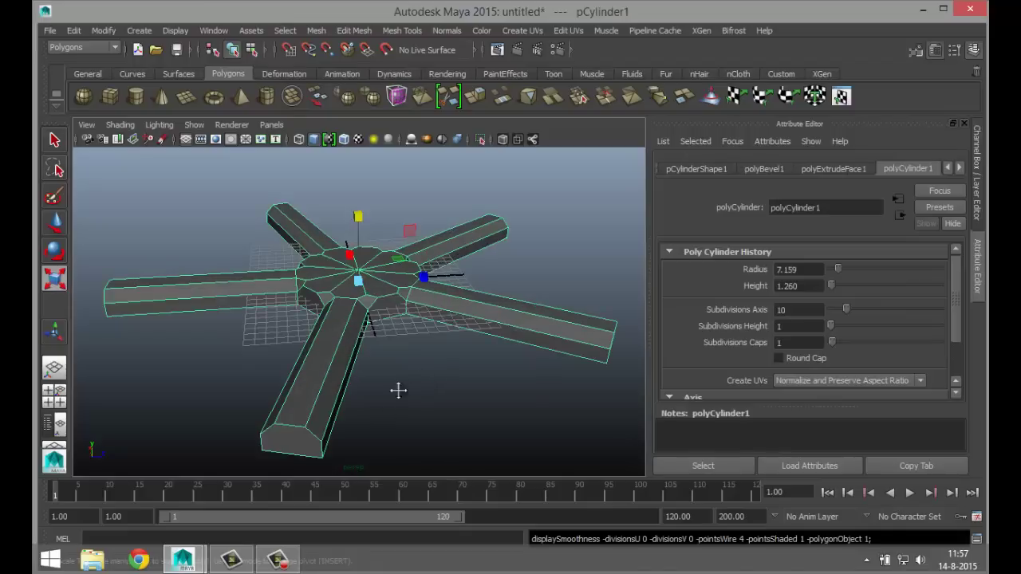
alt+drag(398, 390, 442, 359)
click(356, 32)
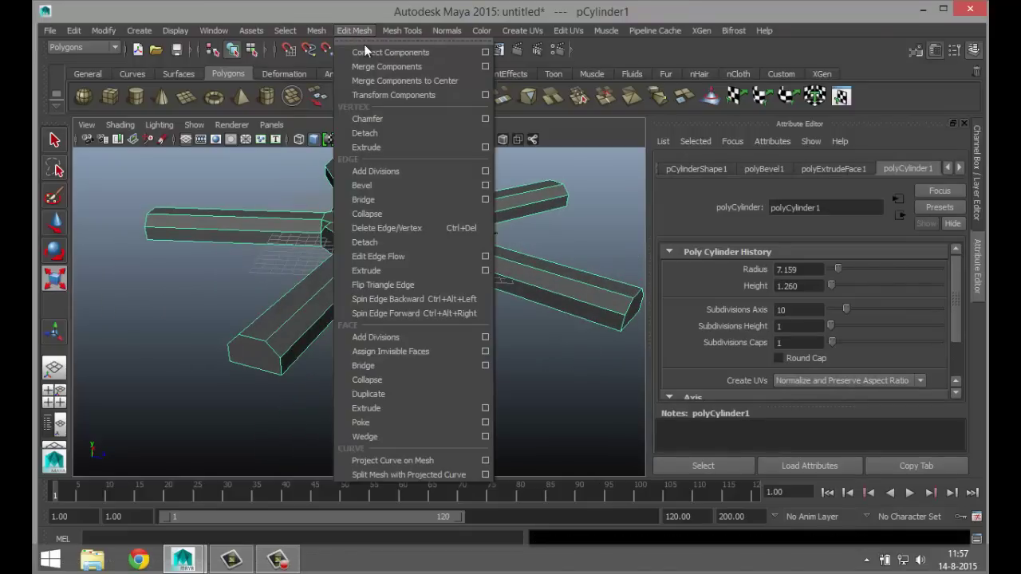
mouse_move(412, 34)
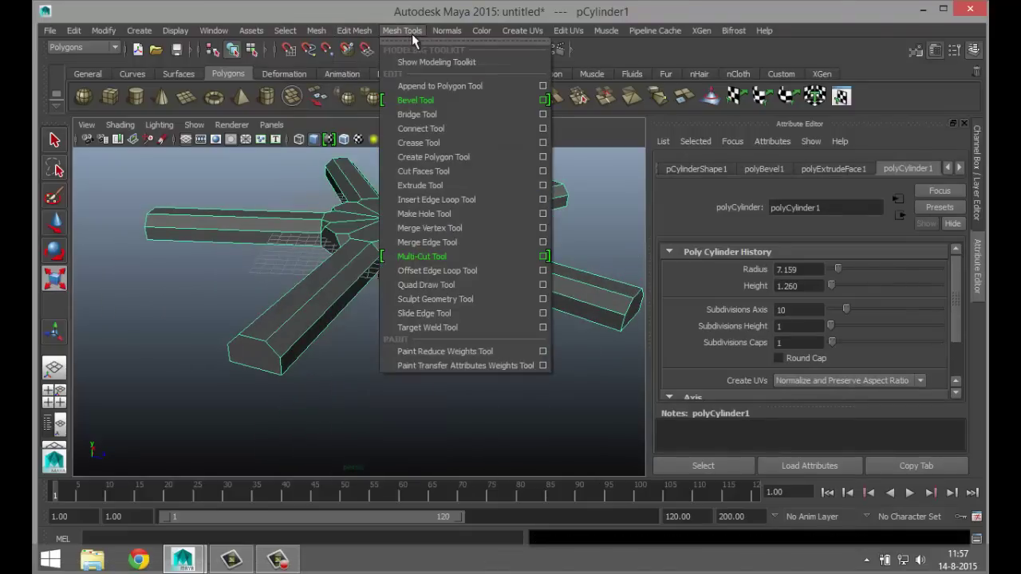
click(544, 200)
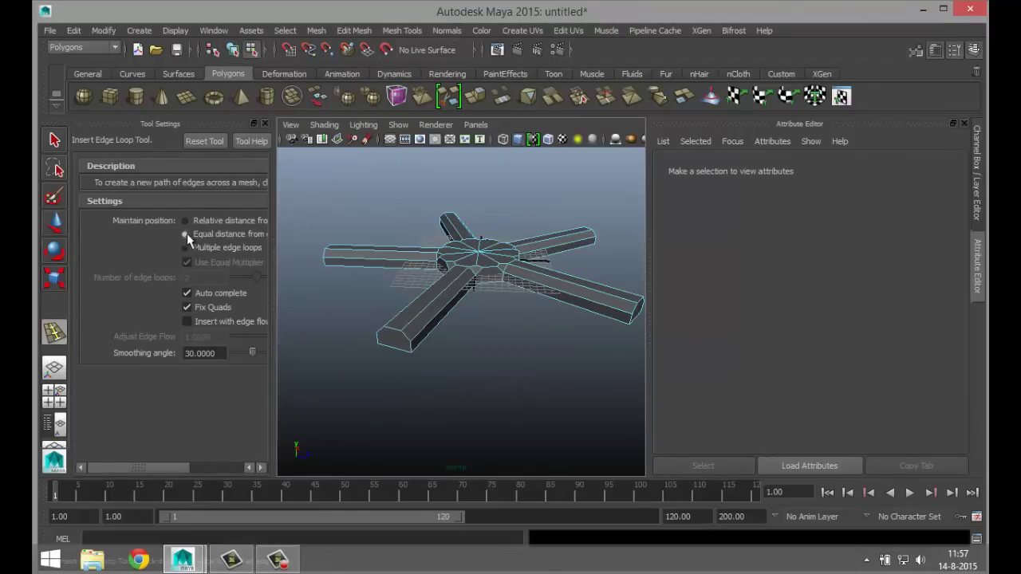
click(185, 234)
click(264, 124)
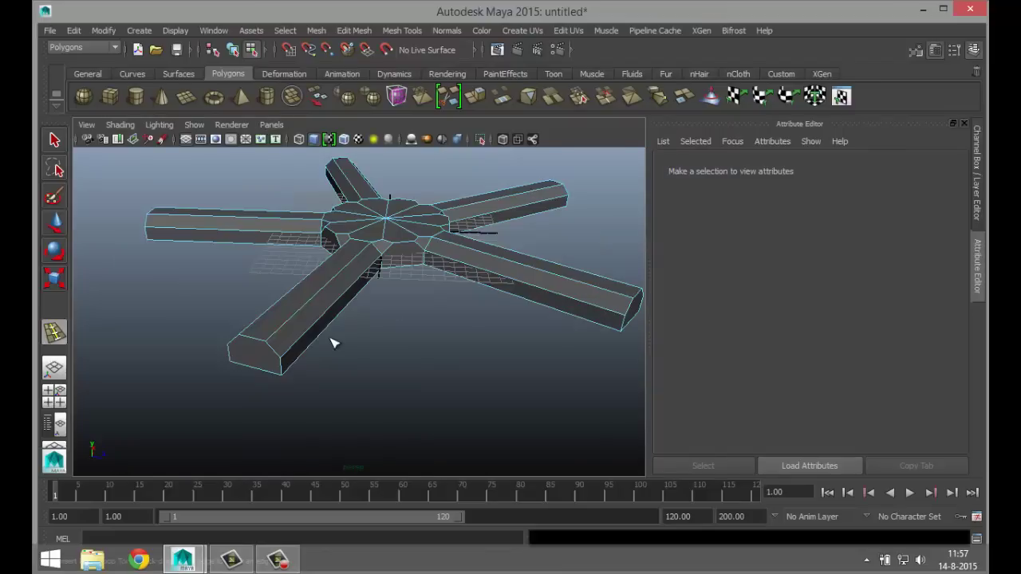
- Insert an edge loop close to the outer end of each of the five arms
scroll(330, 341, up, 2)
alt+drag(357, 369, 295, 348)
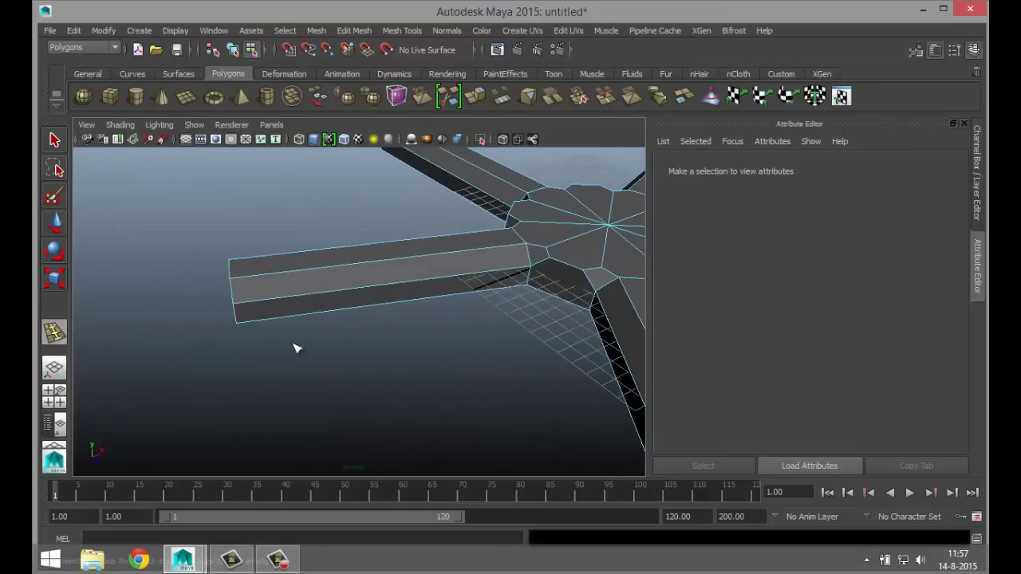
drag(242, 276, 233, 281)
alt+drag(351, 381, 228, 349)
scroll(445, 353, up, 3)
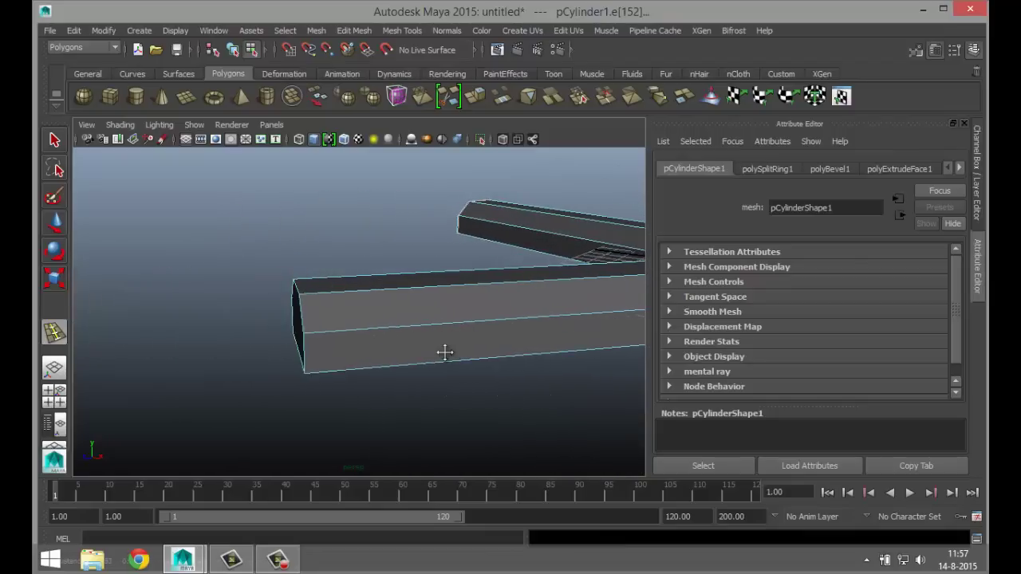
drag(313, 299, 305, 302)
scroll(330, 324, down, 5)
alt+middle_drag(490, 394, 239, 382)
alt+drag(239, 381, 290, 345)
alt+drag(407, 359, 418, 383)
alt+middle_drag(417, 382, 237, 366)
alt+drag(415, 372, 178, 314)
alt+drag(178, 314, 330, 359)
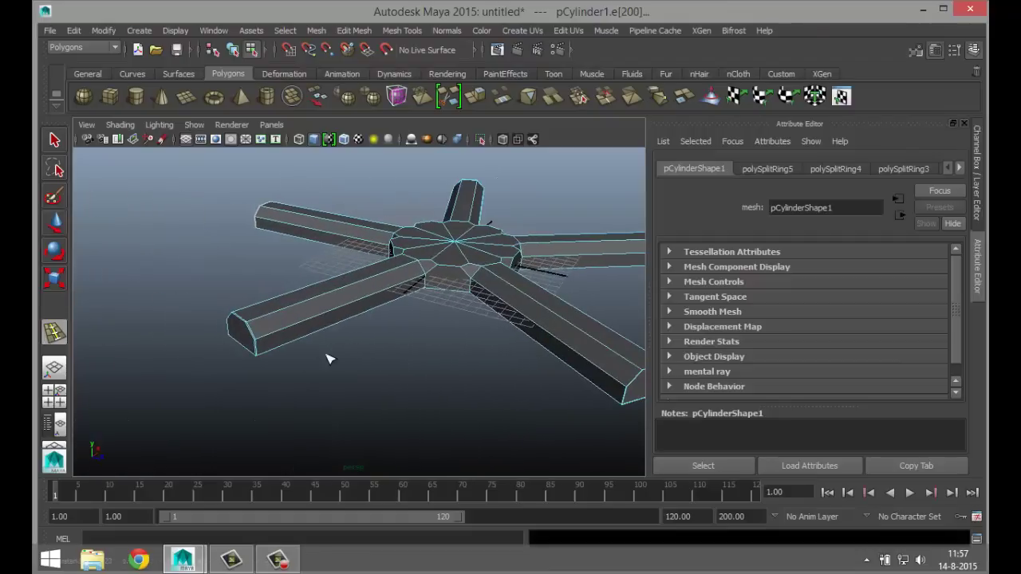
click(357, 392)
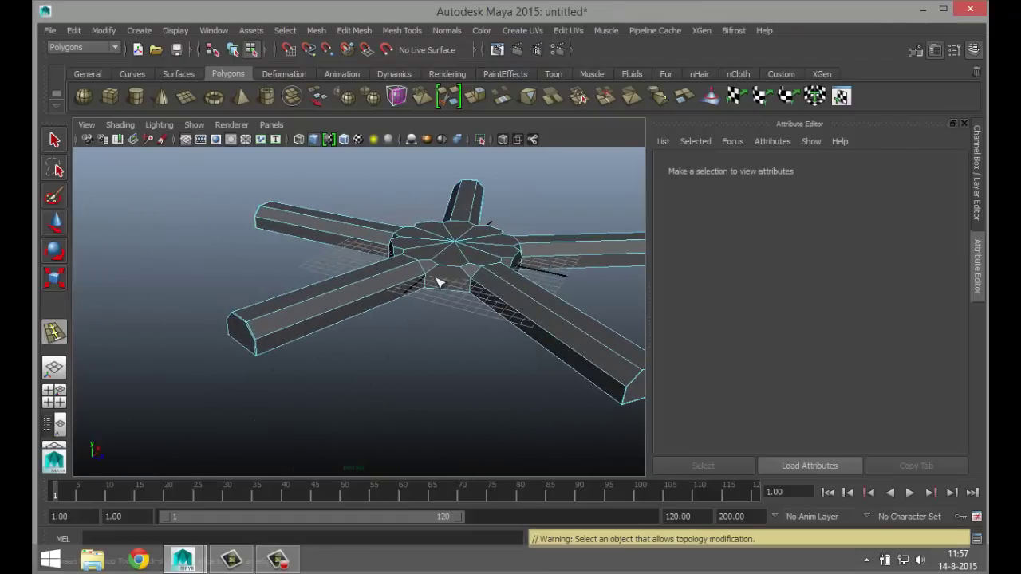
- Return to object selection and check the five-armed mesh in smooth preview
key(q)
right_drag(468, 255, 518, 204)
click(553, 365)
key(3)
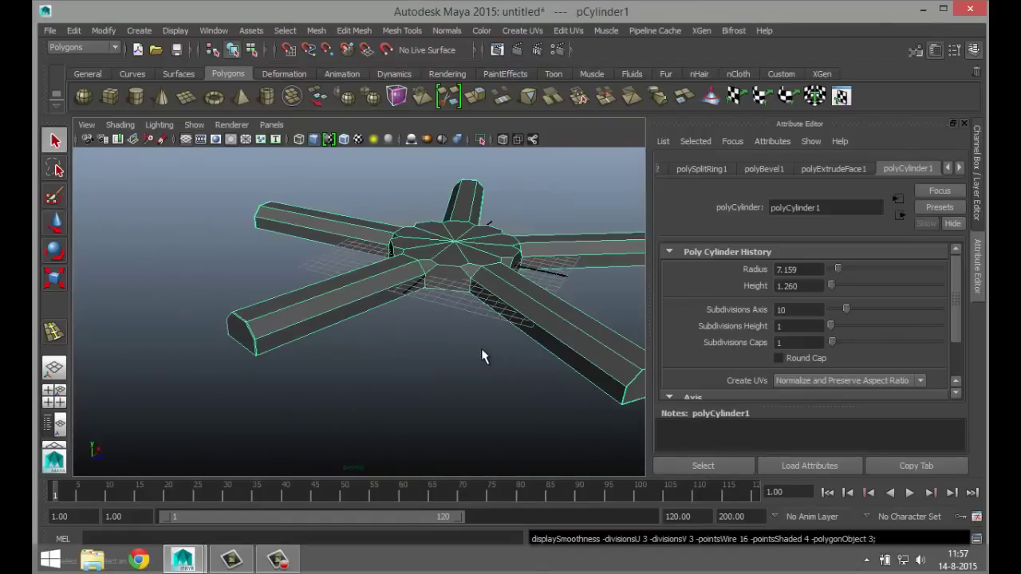
click(394, 373)
scroll(391, 369, down, 5)
scroll(391, 375, up, 5)
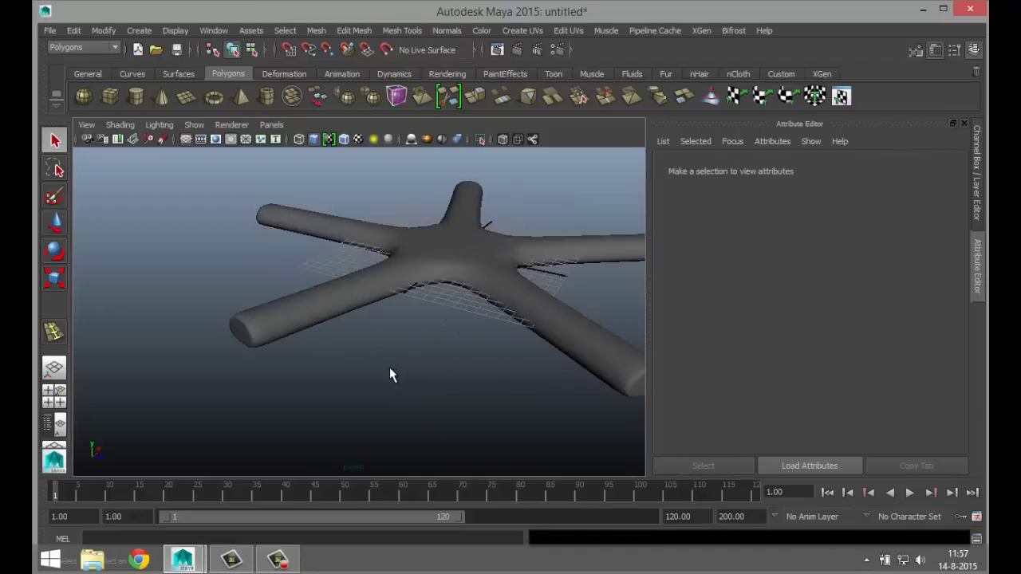
alt+drag(315, 333, 413, 368)
- Turn off the smooth preview and extrude the ten top faces of the central hub with thickness 2.1 and offset 1.4
click(413, 368)
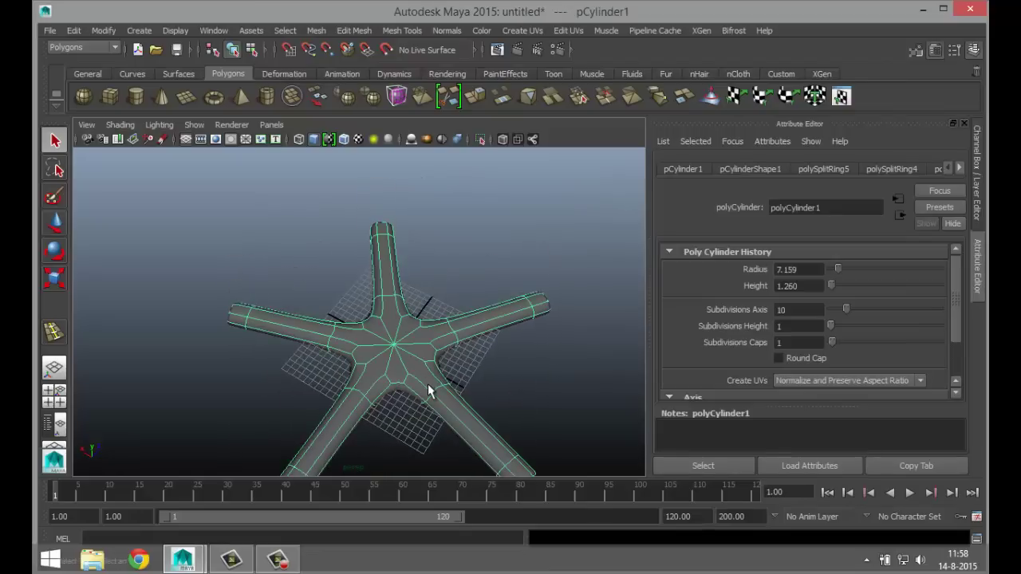
scroll(428, 391, up, 5)
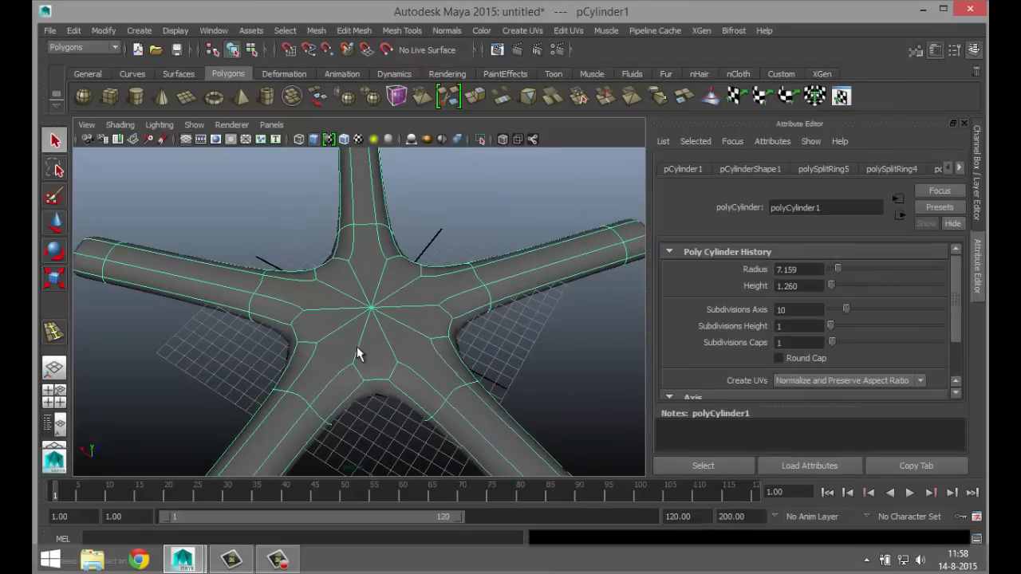
key(1)
right_drag(344, 341, 345, 287)
click(345, 349)
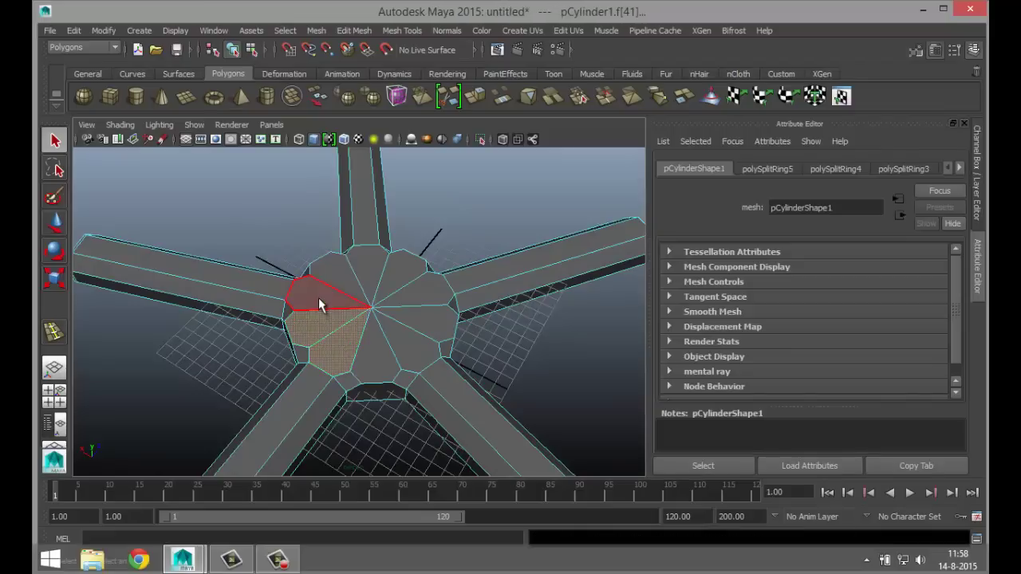
shift+click(399, 275)
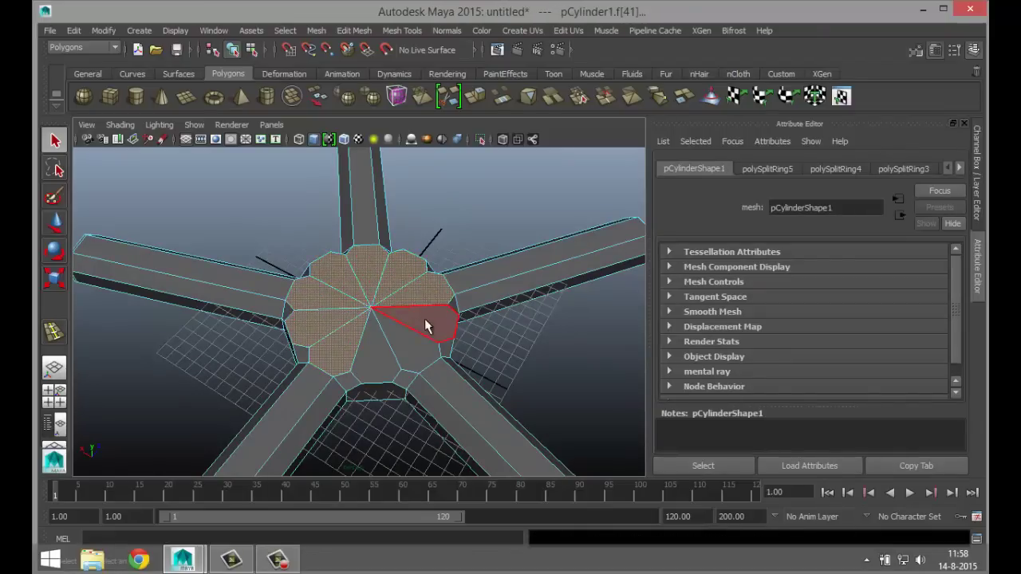
shift+click(380, 363)
alt+drag(359, 425, 372, 403)
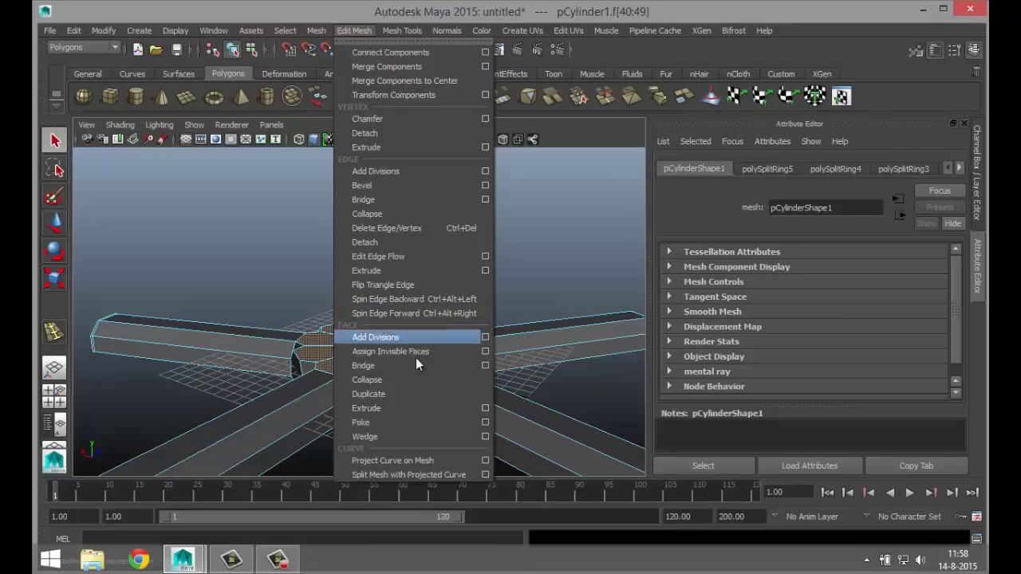
click(413, 407)
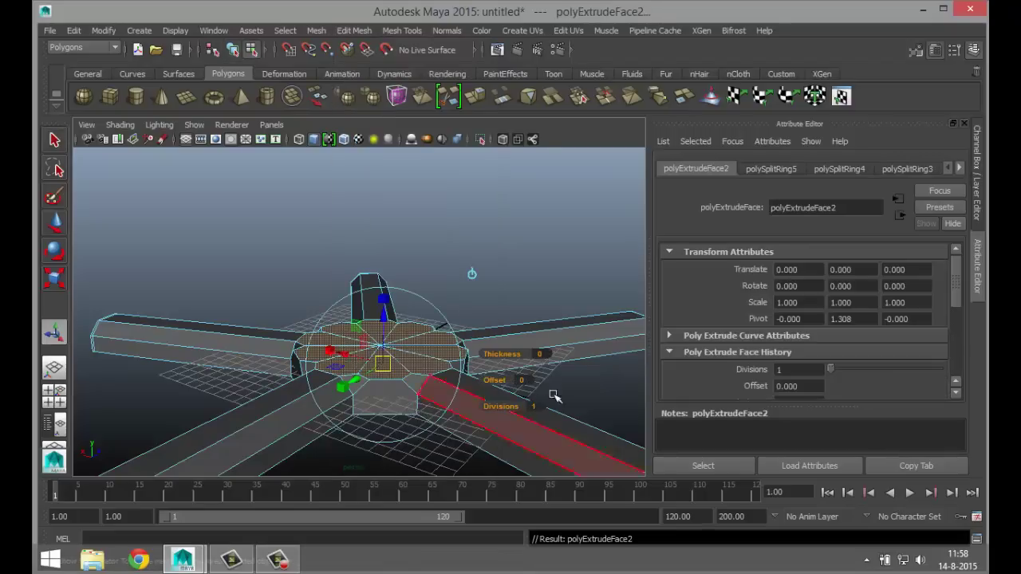
drag(503, 354, 504, 381)
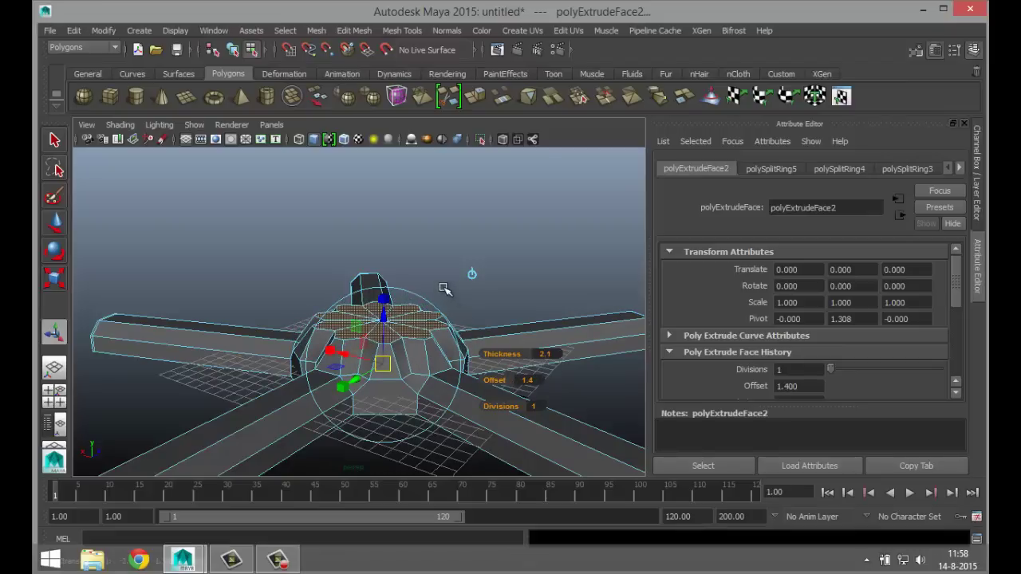
- Extrude the hub's top faces again, raise them along Y and scale them uniformly inward to continue the dome
key(ctrl+e)
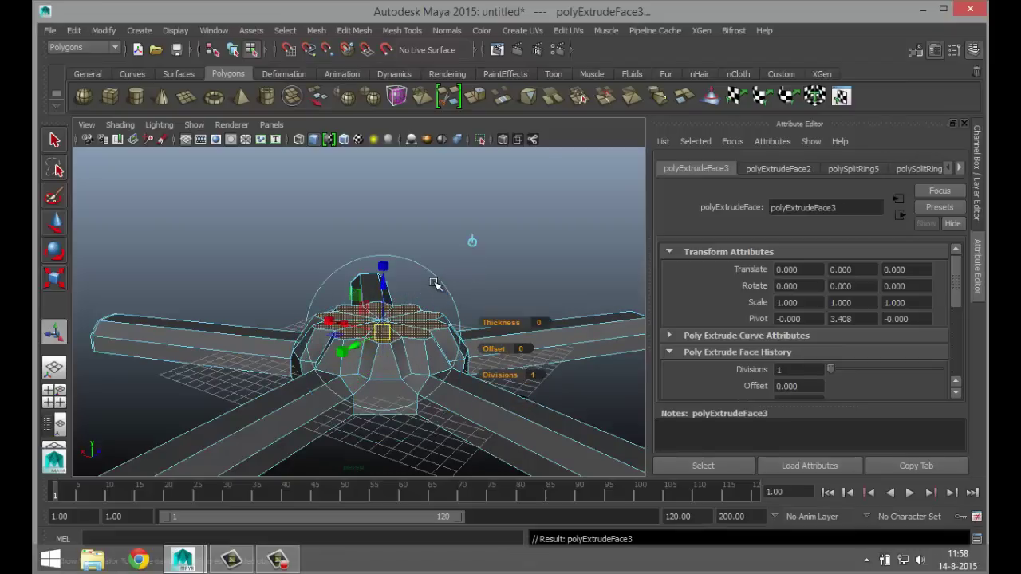
key(w)
drag(383, 257, 388, 227)
key(r)
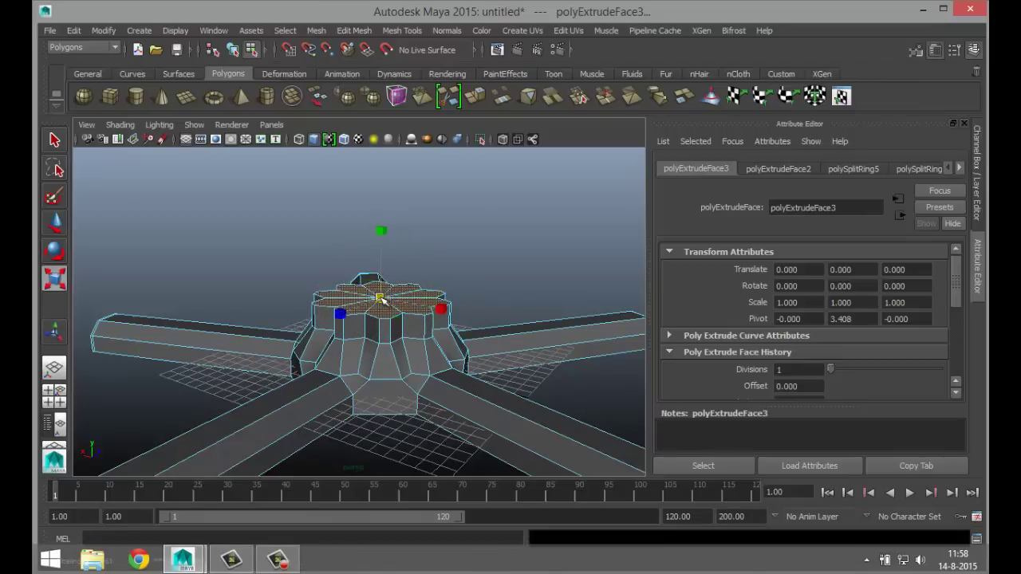
drag(381, 299, 338, 301)
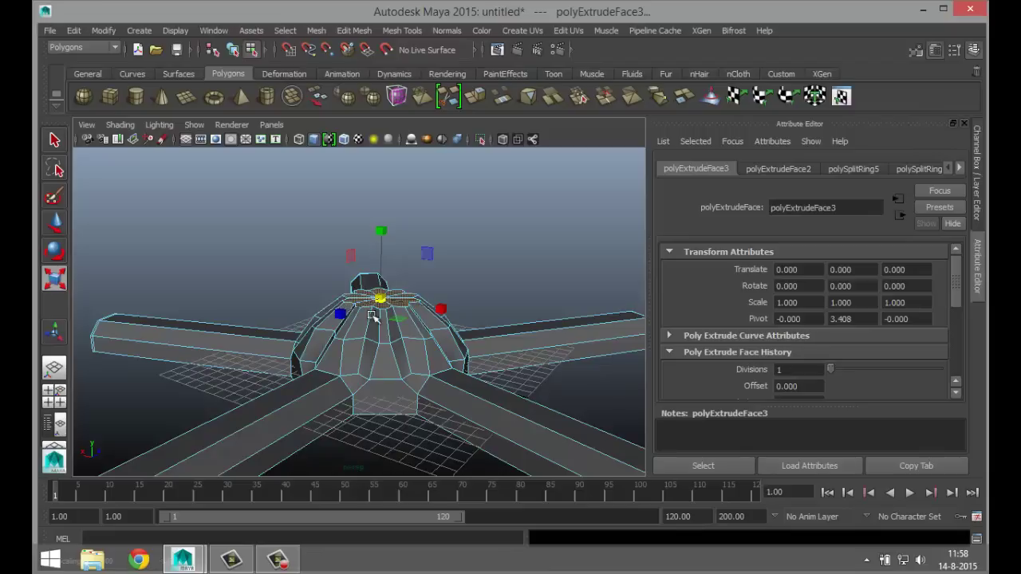
- Extrude the narrowed top faces once more and move them straight up to form a short neck
key(ctrl+e)
key(w)
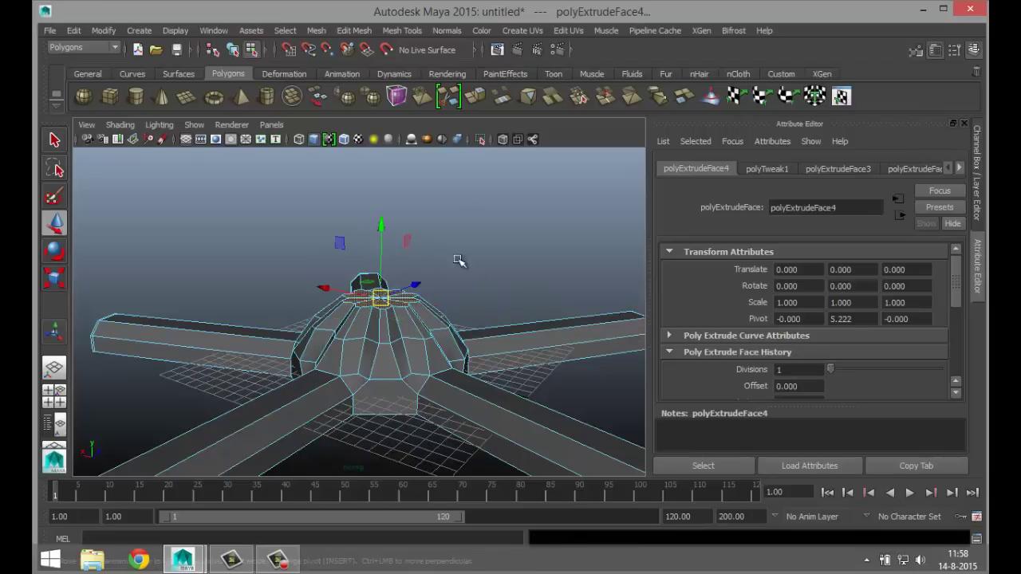
drag(383, 235, 388, 190)
click(555, 250)
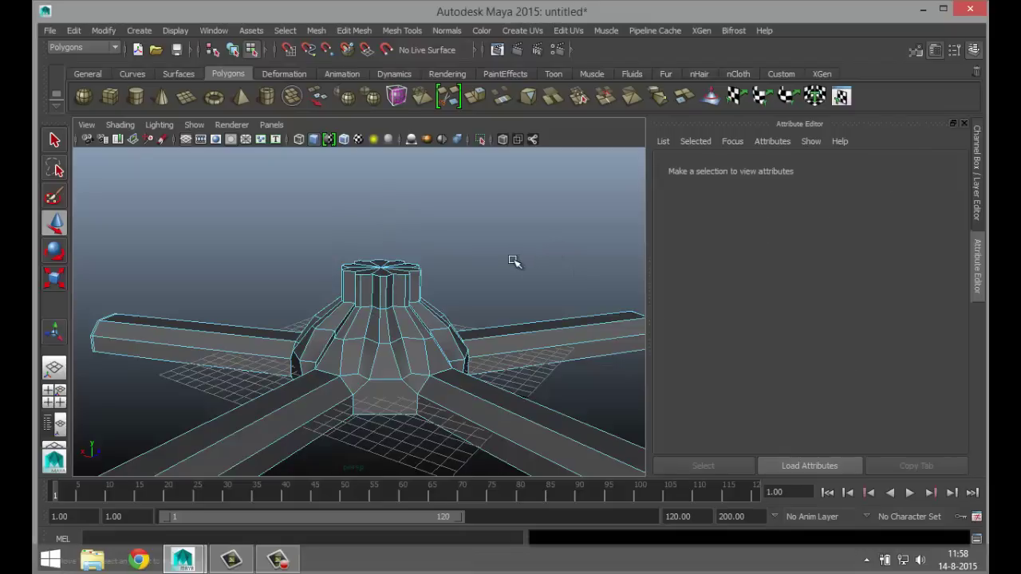
- Return to object selection and check the raised hub and neck in smooth preview
scroll(515, 263, down, 3)
right_drag(393, 218, 452, 204)
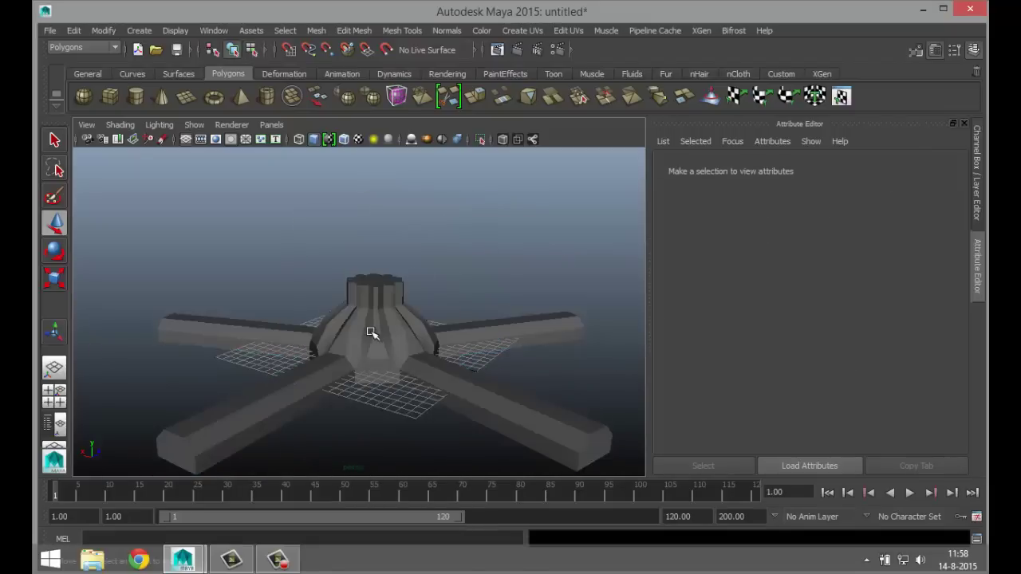
click(369, 333)
key(3)
click(508, 272)
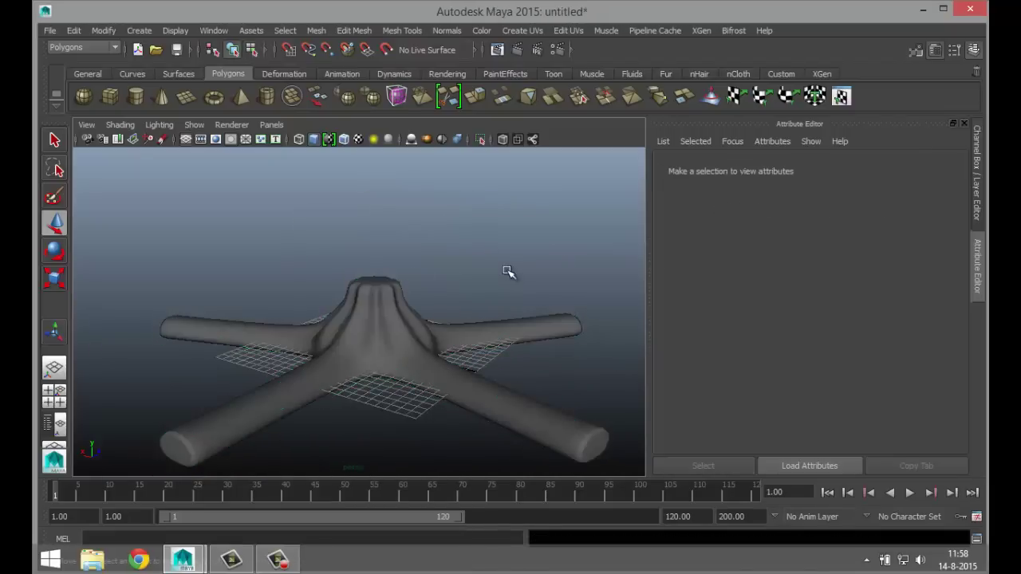
mouse_move(319, 329)
alt+mouse_down()
mouse_move(506, 380)
mouse_move(513, 410)
mouse_move(454, 334)
mouse_move(253, 322)
mouse_move(221, 303)
mouse_move(214, 317)
mouse_move(278, 343)
mouse_move(279, 326)
mouse_move(333, 333)
alt+mouse_up()
- Turn off the smooth preview and insert edge loops around the neck close to its top rim and base
click(377, 332)
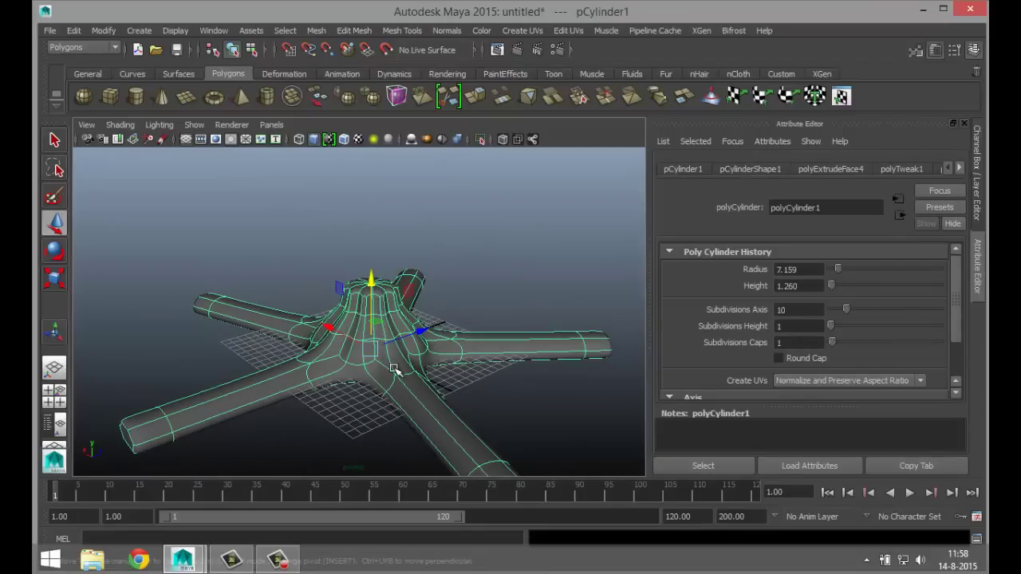
key(1)
key(f)
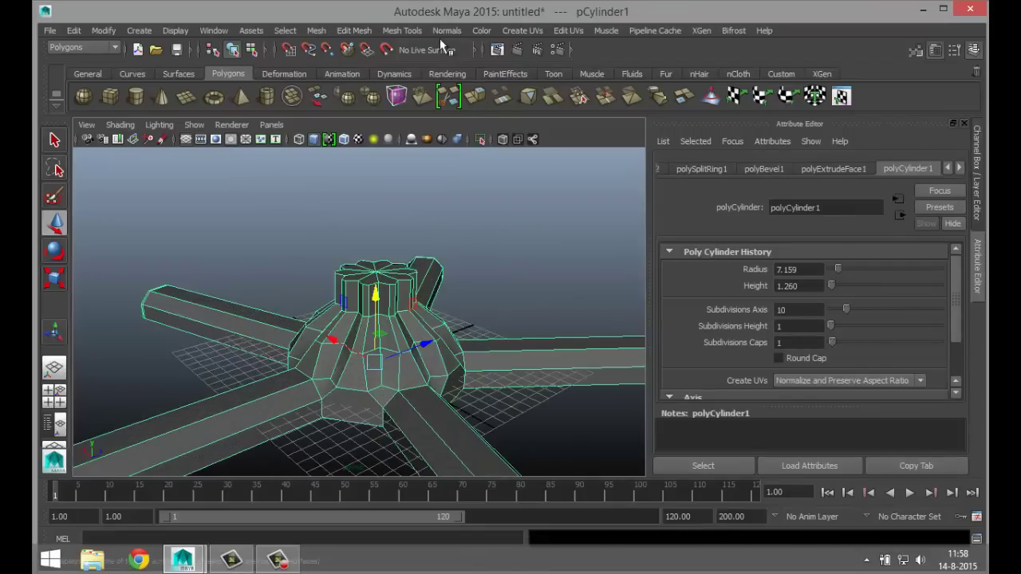
click(408, 32)
click(470, 199)
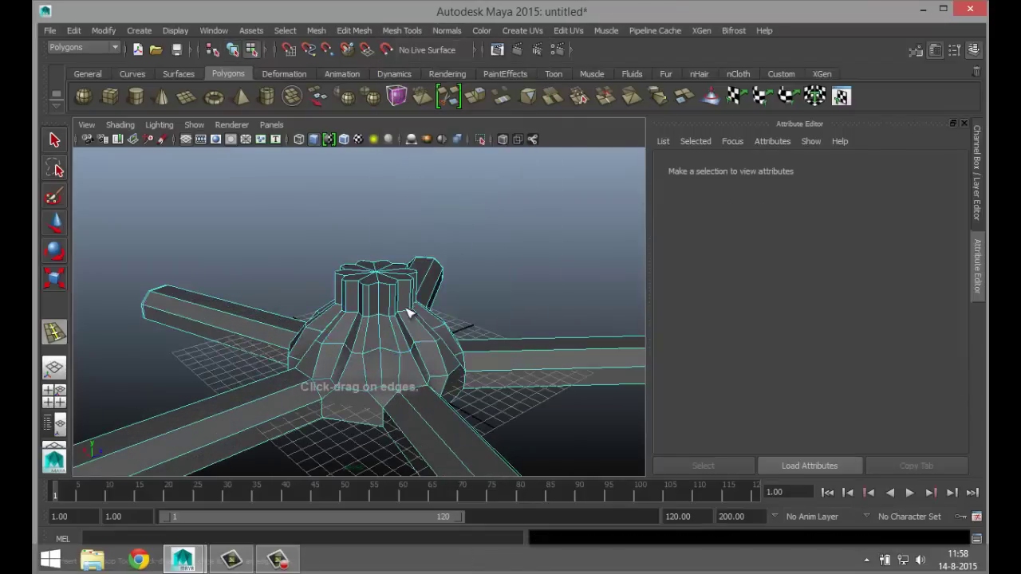
scroll(392, 330, up, 2)
drag(405, 295, 413, 328)
- Select the whole mesh as an object, turn on its smooth preview and inspect it from several sides
key(q)
right_drag(389, 297, 441, 201)
click(409, 292)
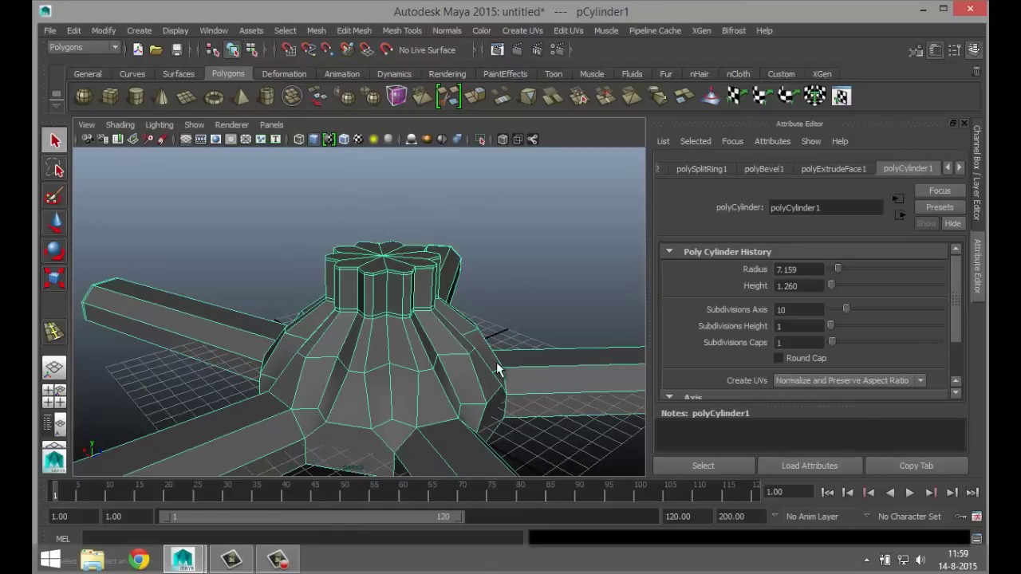
key(3)
click(539, 258)
scroll(494, 286, down, 5)
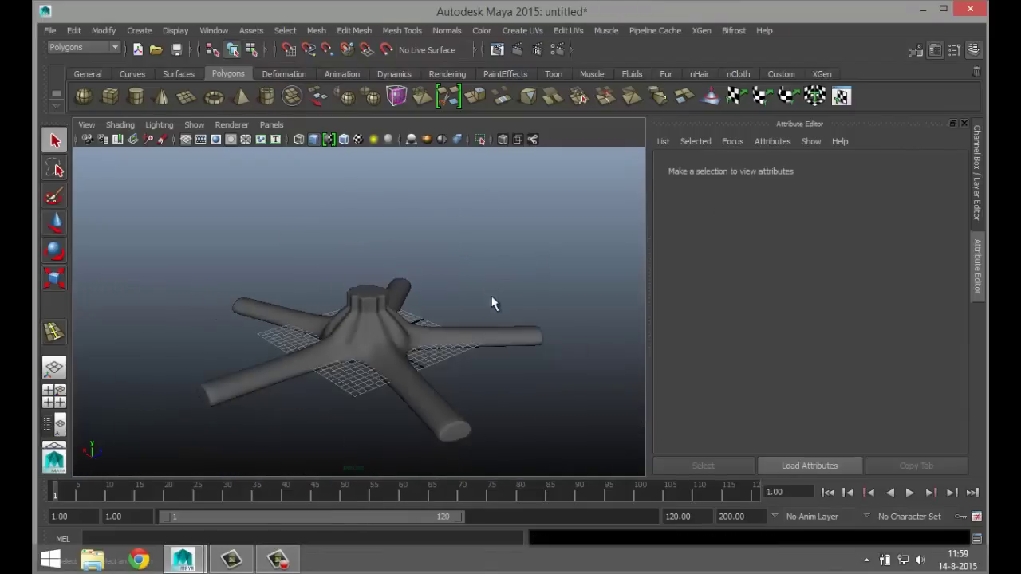
alt+drag(533, 341, 422, 318)
alt+middle_drag(356, 303, 388, 319)
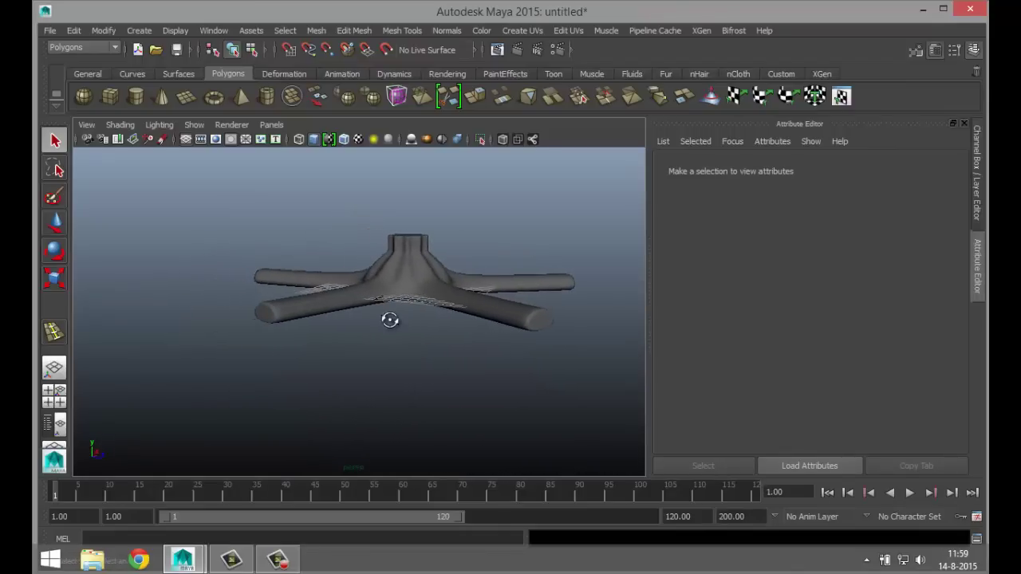
alt+drag(387, 319, 423, 319)
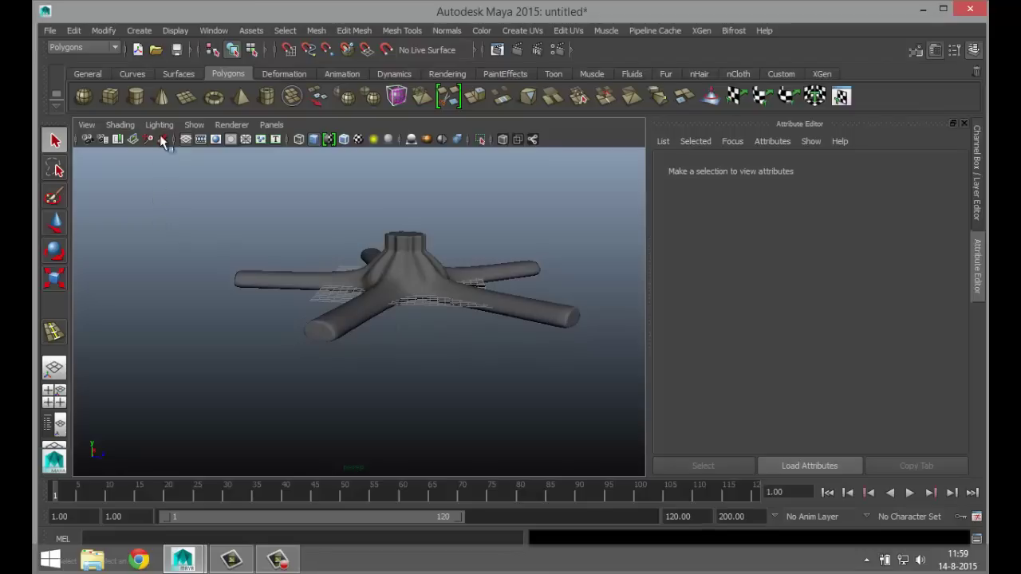
- Create a small polygon cylinder in front of the five-armed base, about 0.71 in radius and 1.71 high
click(137, 102)
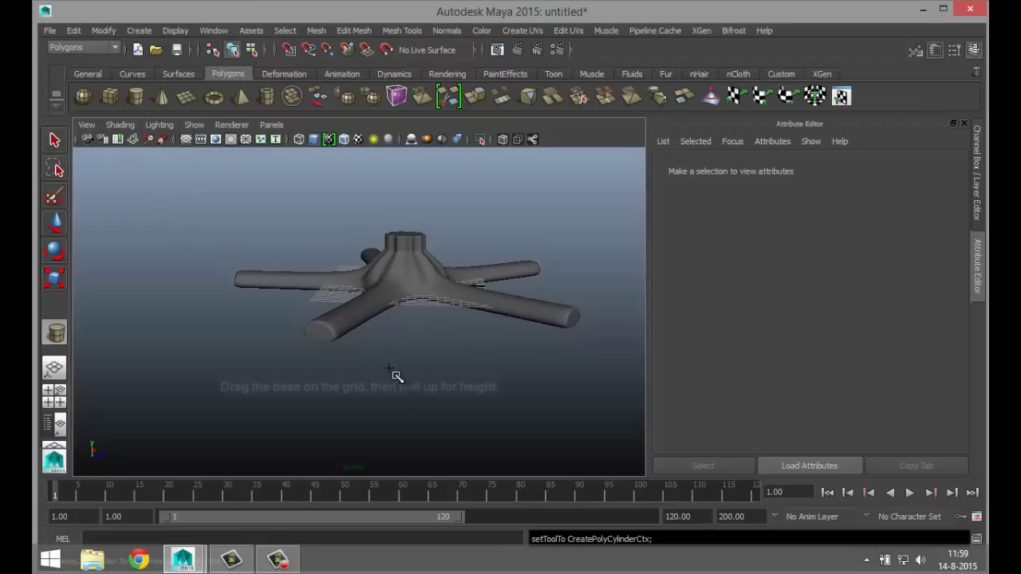
mouse_move(439, 412)
mouse_down()
mouse_move(471, 423)
mouse_move(455, 423)
mouse_up()
drag(455, 422, 446, 398)
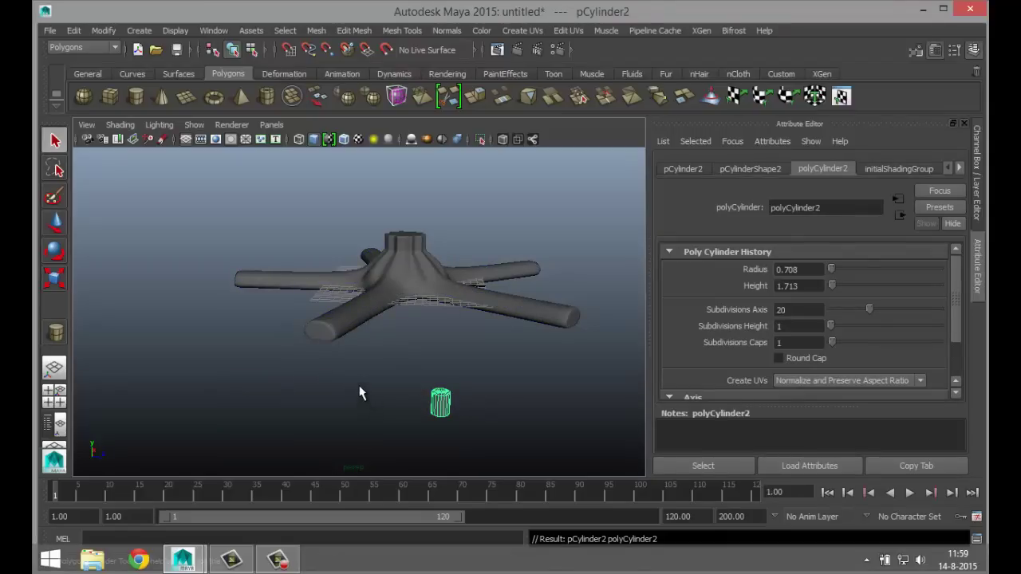
- Create a polygon pipe near the small cylinder, about 3.39 in radius and 3.84 high, and rotate it roughly upright
alt+middle_drag(360, 392, 355, 331)
alt+drag(355, 331, 398, 357)
alt+middle_drag(398, 357, 414, 355)
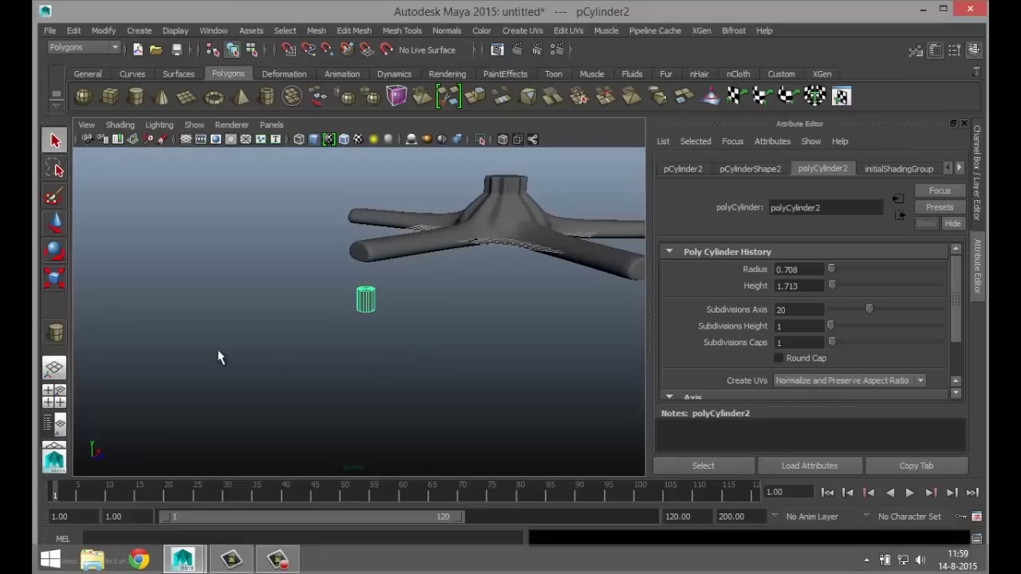
click(267, 97)
drag(395, 389, 467, 399)
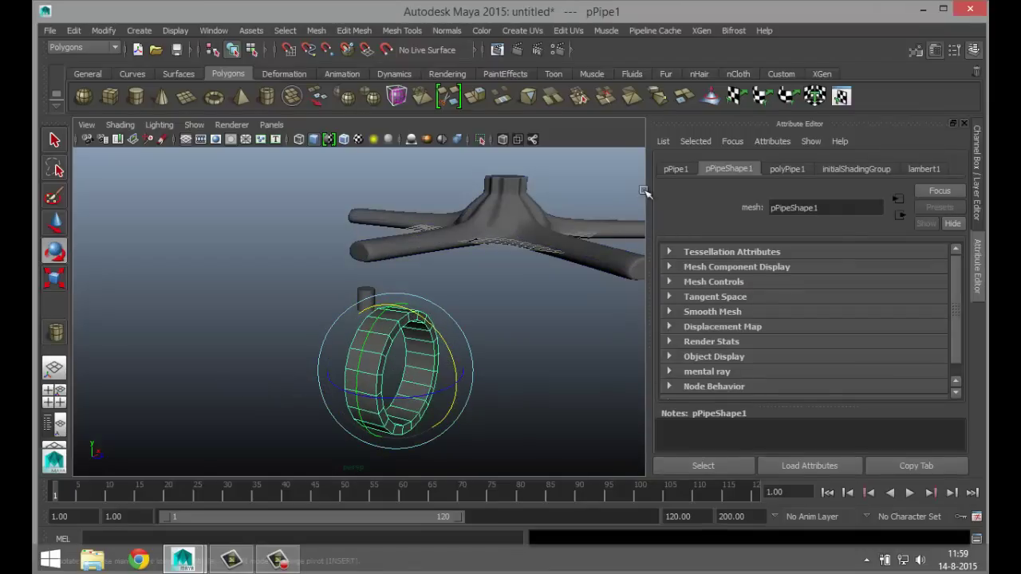
- Set the pipe's X rotation to 90 degrees
click(676, 169)
click(797, 285)
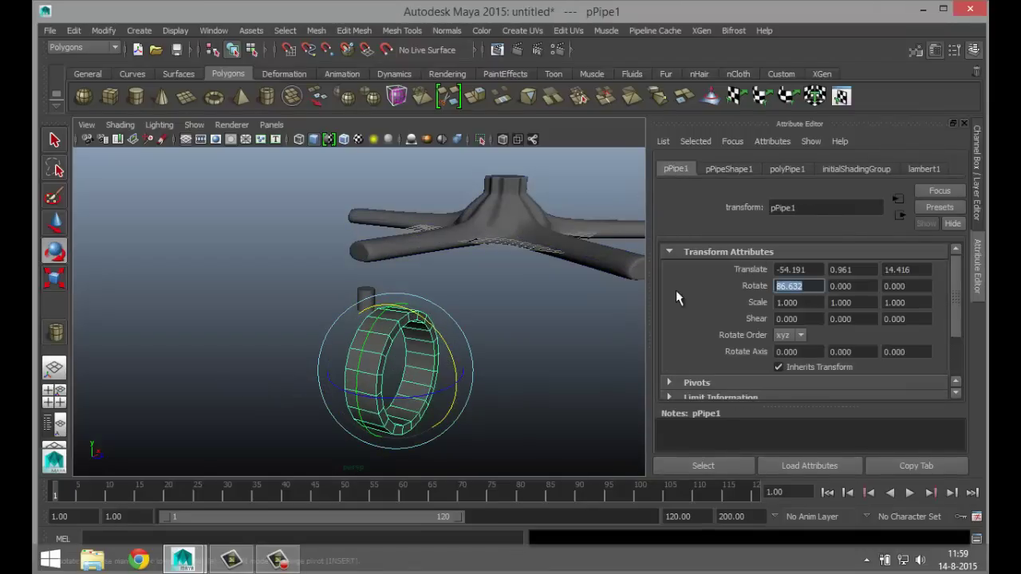
text(90)
key(Return)
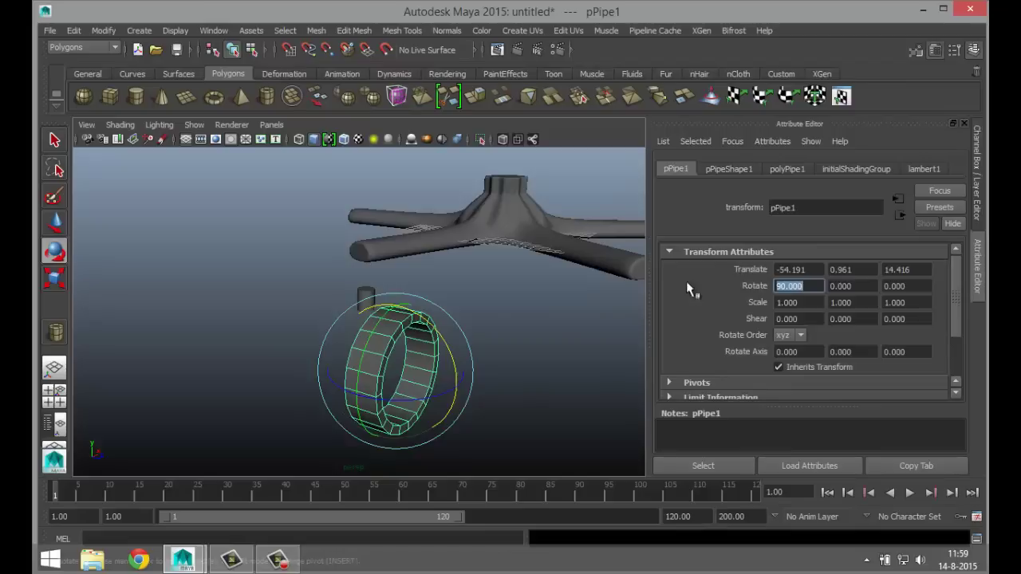
- Set the pipe's height subdivisions to 3
click(785, 168)
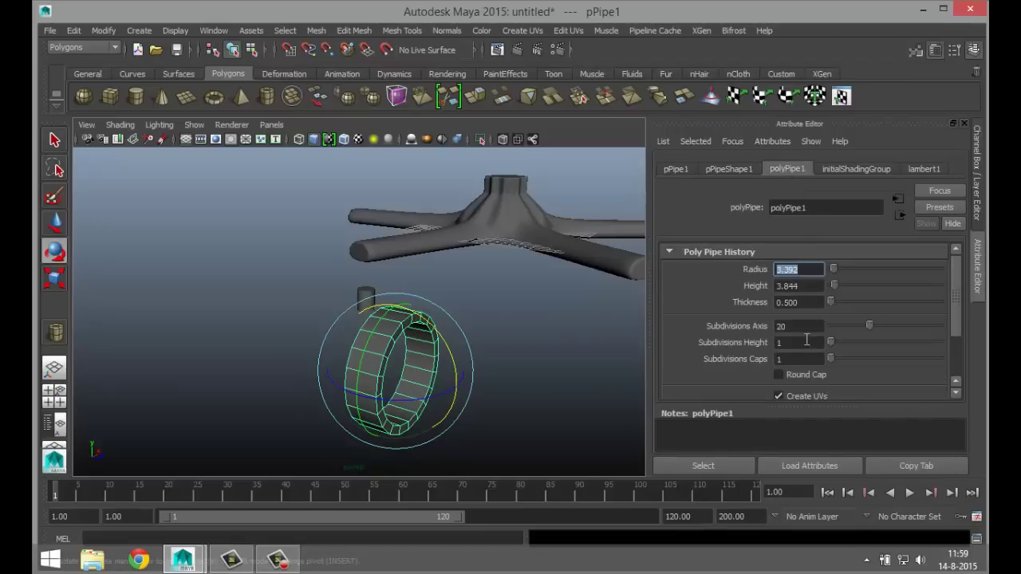
drag(832, 342, 834, 349)
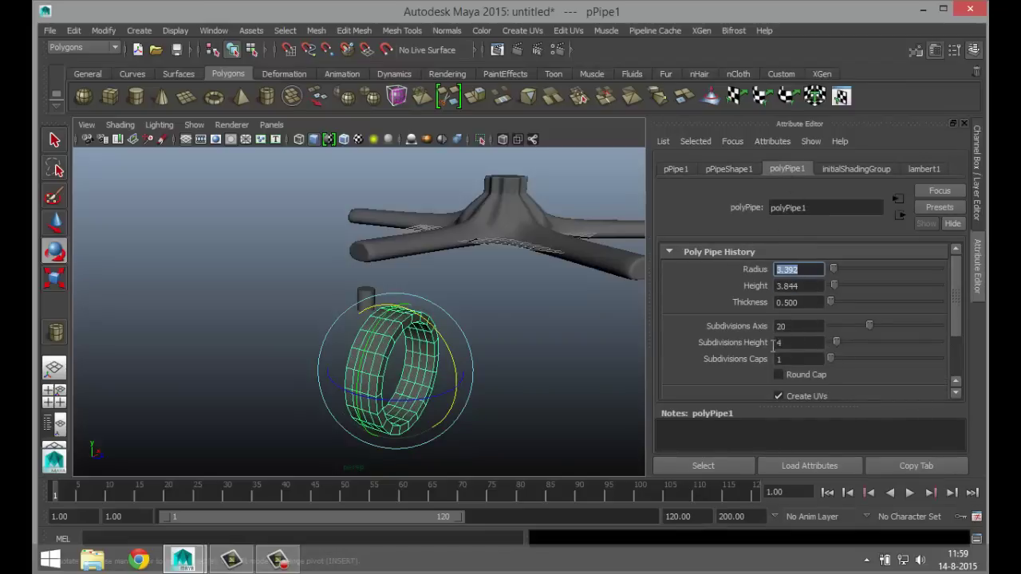
click(798, 344)
text(5)
key(Return)
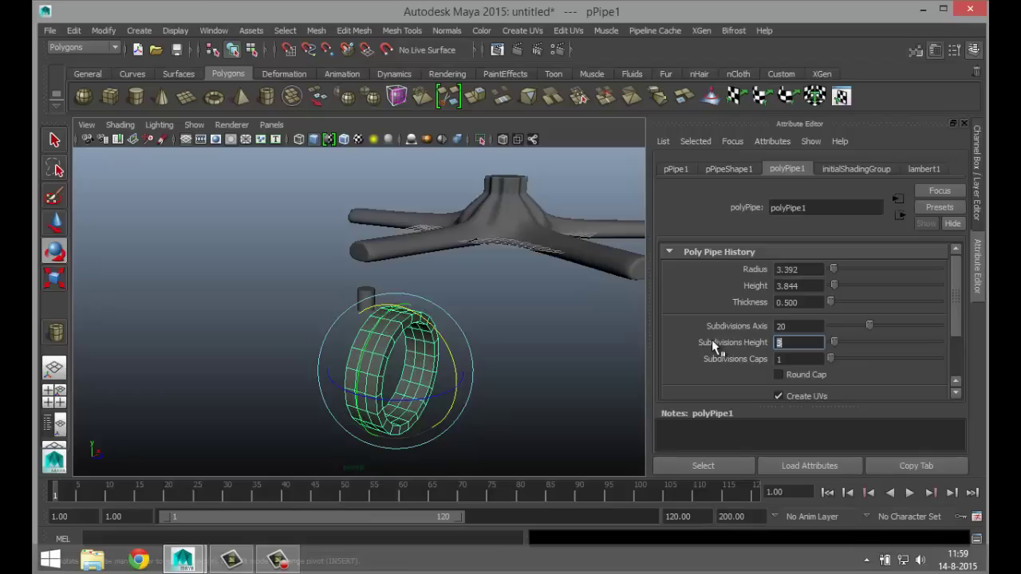
text(3)
key(Return)
- Set the pipe's wall thickness to 0.25 and deselect it
alt+drag(405, 311, 524, 392)
alt+drag(262, 403, 275, 339)
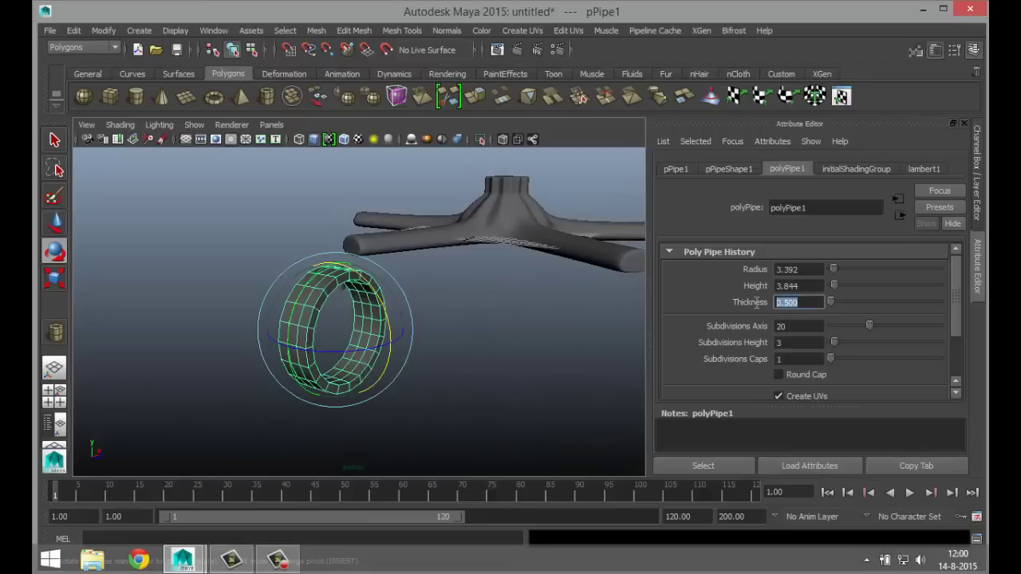
text(0.25)
key(Return)
click(537, 376)
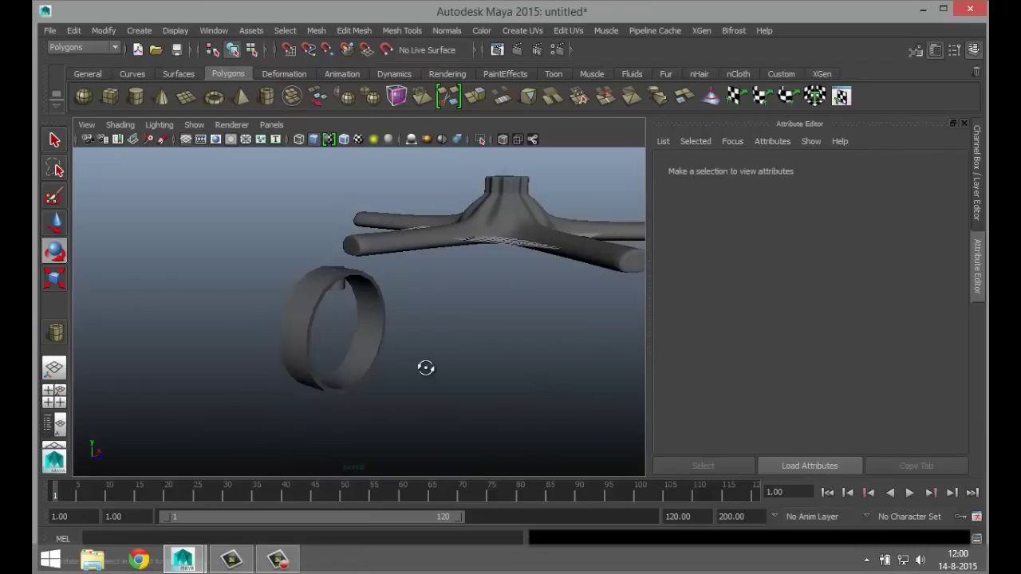
- Move the pipe along the Z axis in the side view until it stands clear beyond the end of the arm
alt+drag(425, 367, 415, 404)
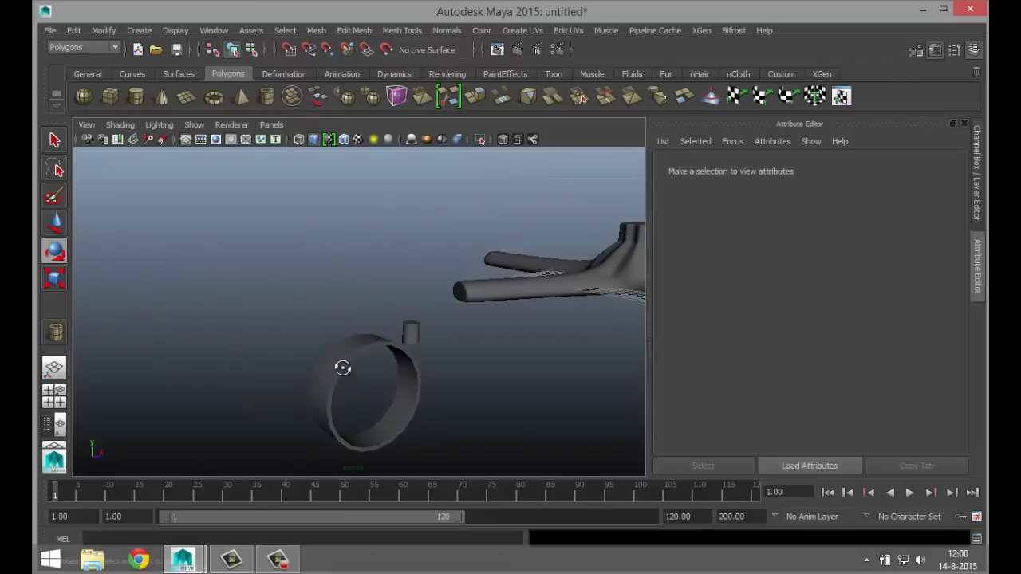
alt+drag(342, 368, 354, 369)
click(55, 391)
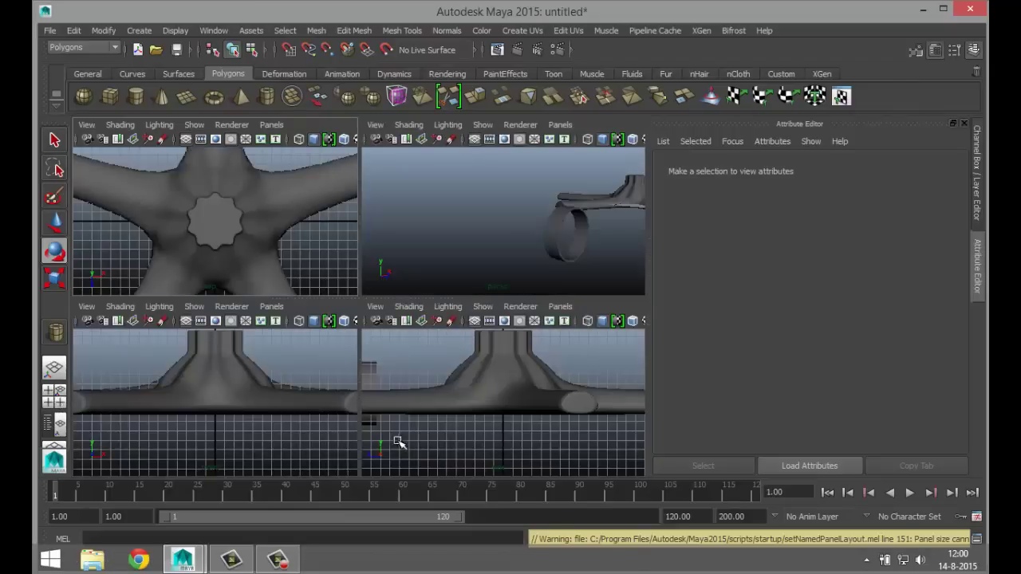
key(space)
key(f)
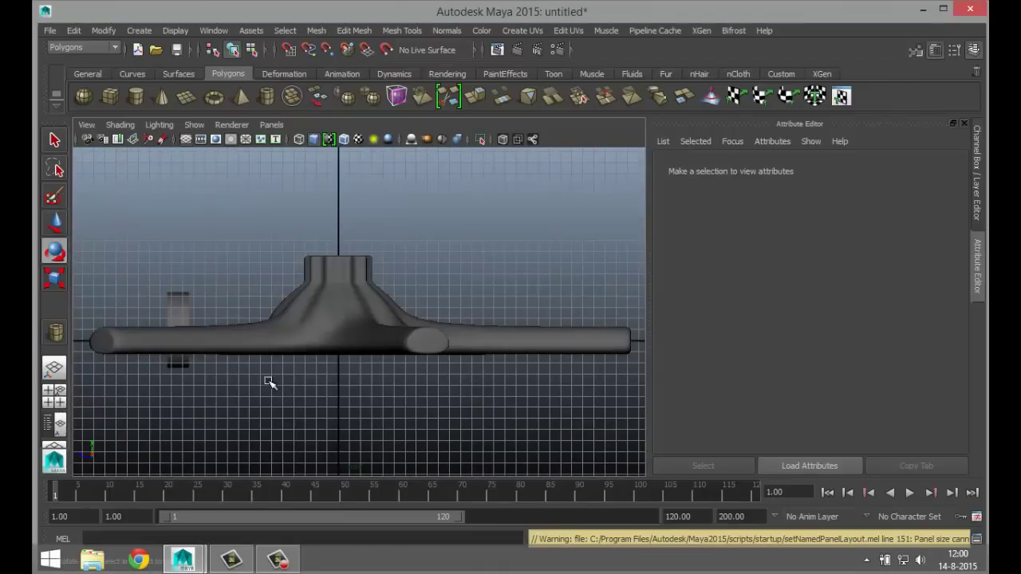
click(177, 307)
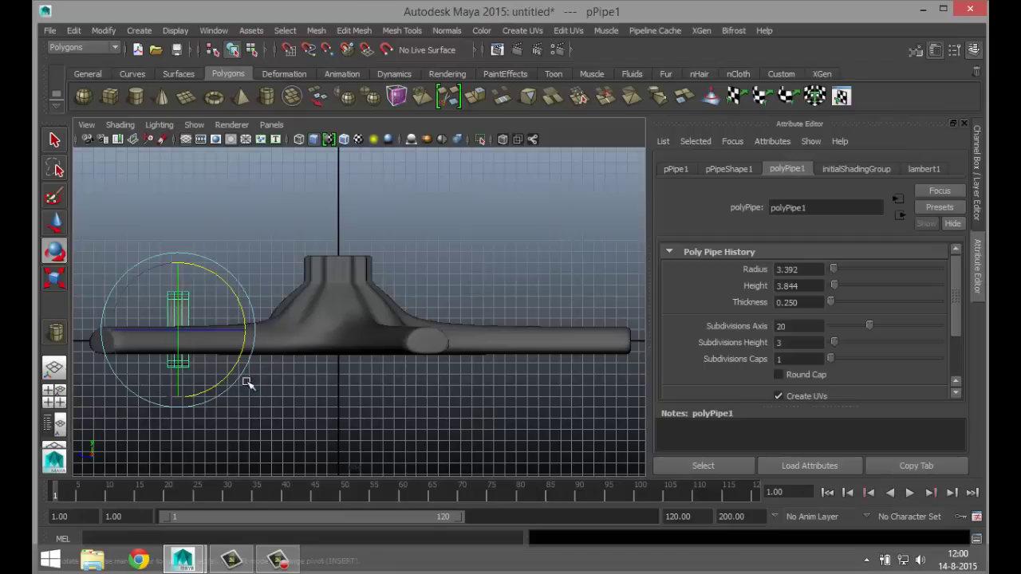
alt+middle_drag(248, 384, 547, 372)
key(w)
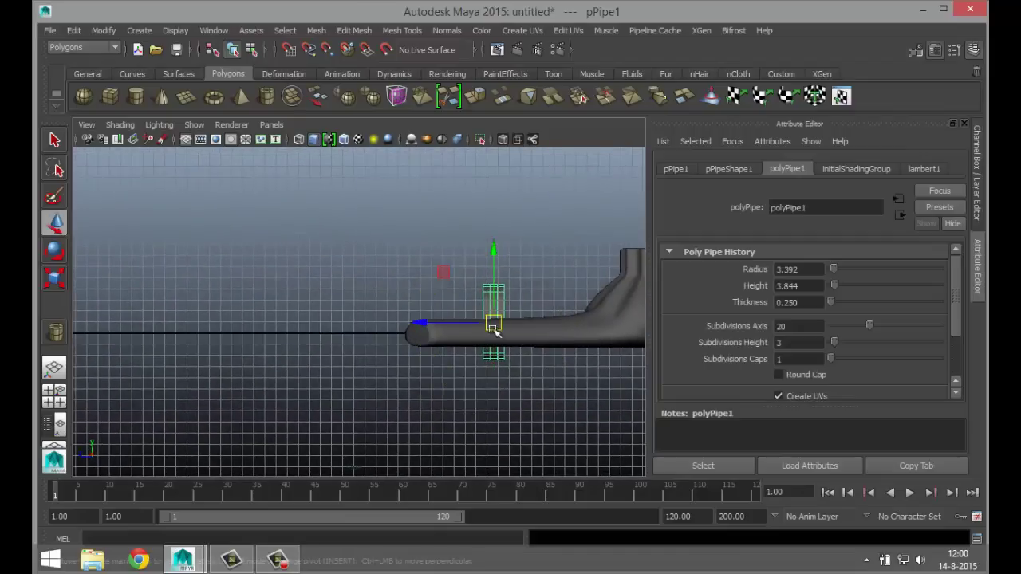
drag(425, 323, 249, 333)
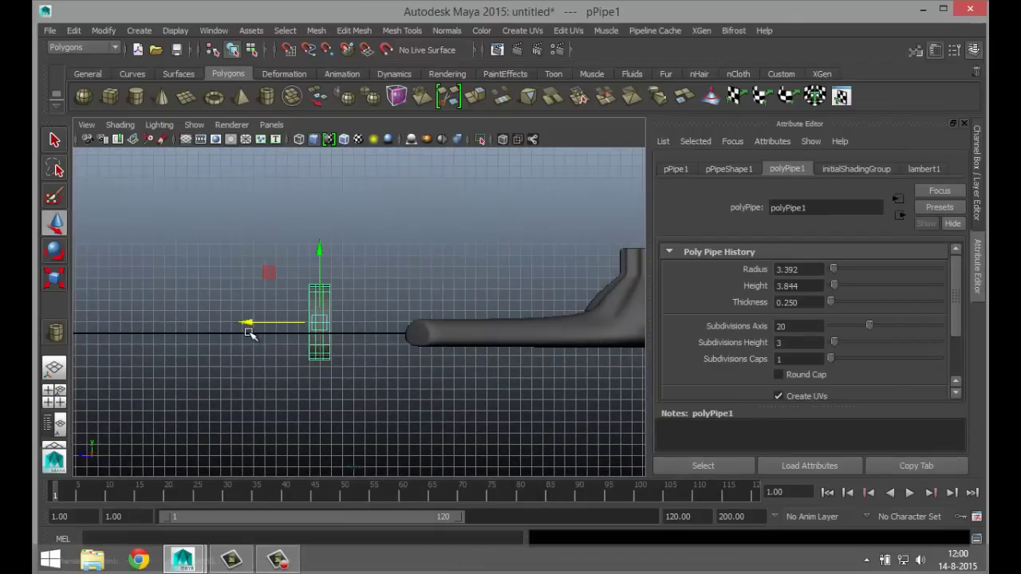
- Select the pipe's two middle rows of vertices and scale them up slightly so the ring bulges outward
key(f)
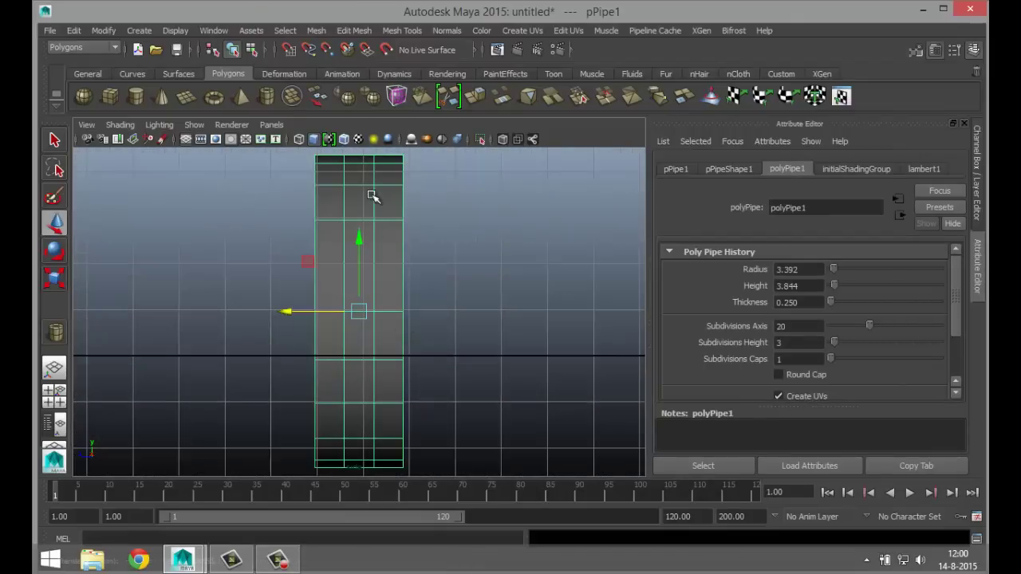
right_drag(371, 195, 335, 197)
scroll(399, 298, down, 5)
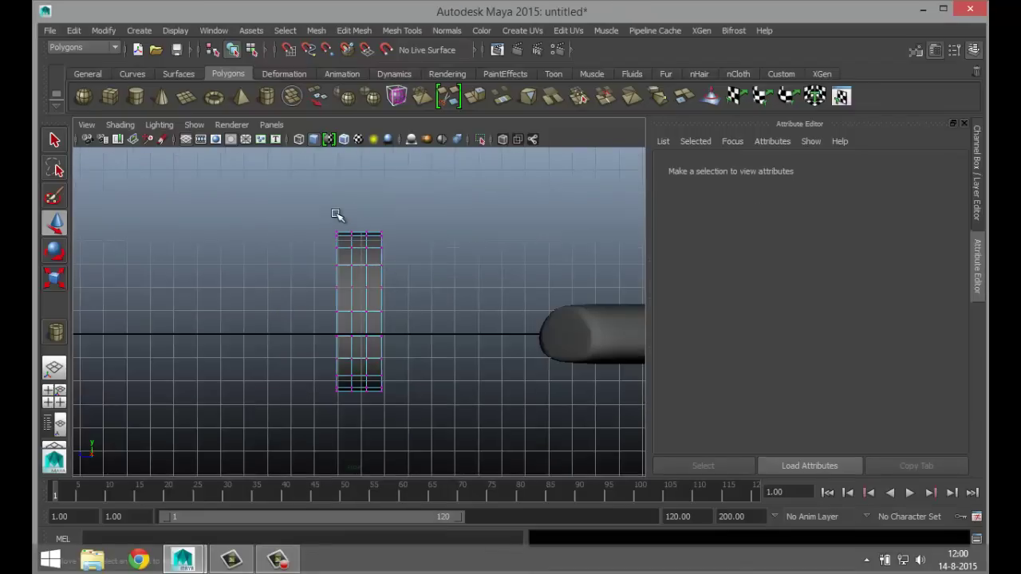
drag(345, 215, 371, 428)
key(r)
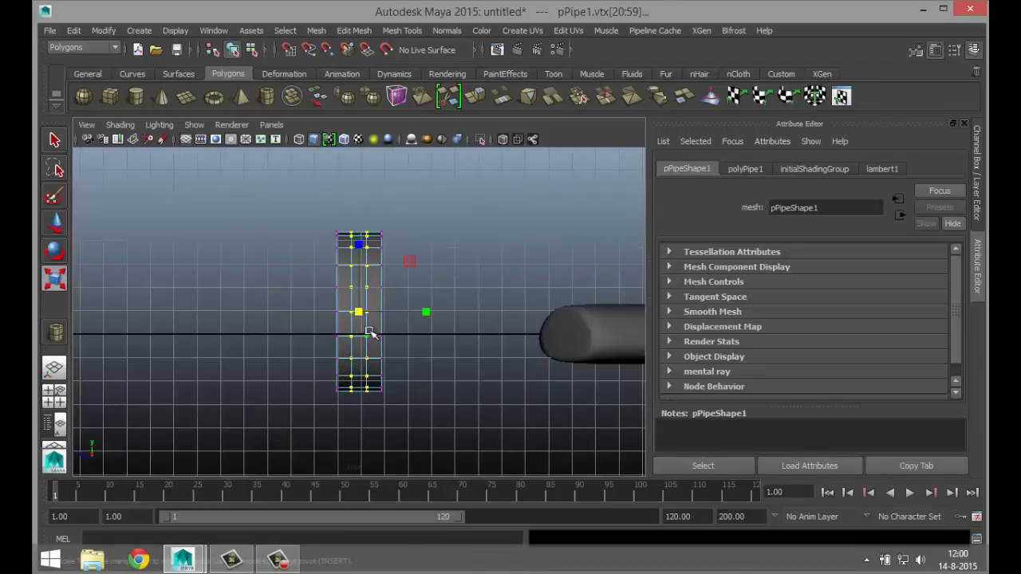
drag(361, 312, 363, 319)
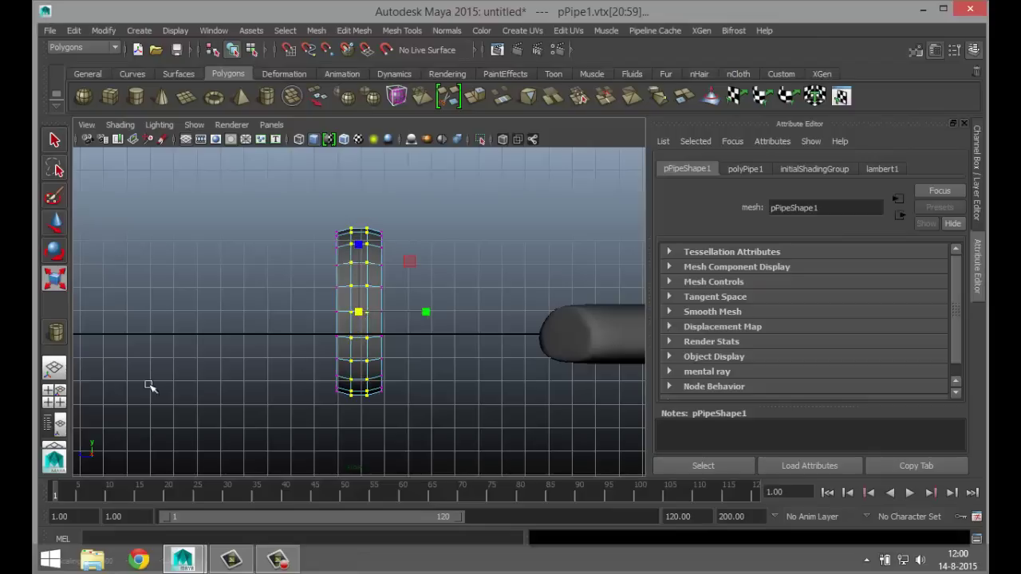
- Clear the vertex selection and create a polygon sphere in the perspective view, in front of the ring
click(54, 393)
key(space)
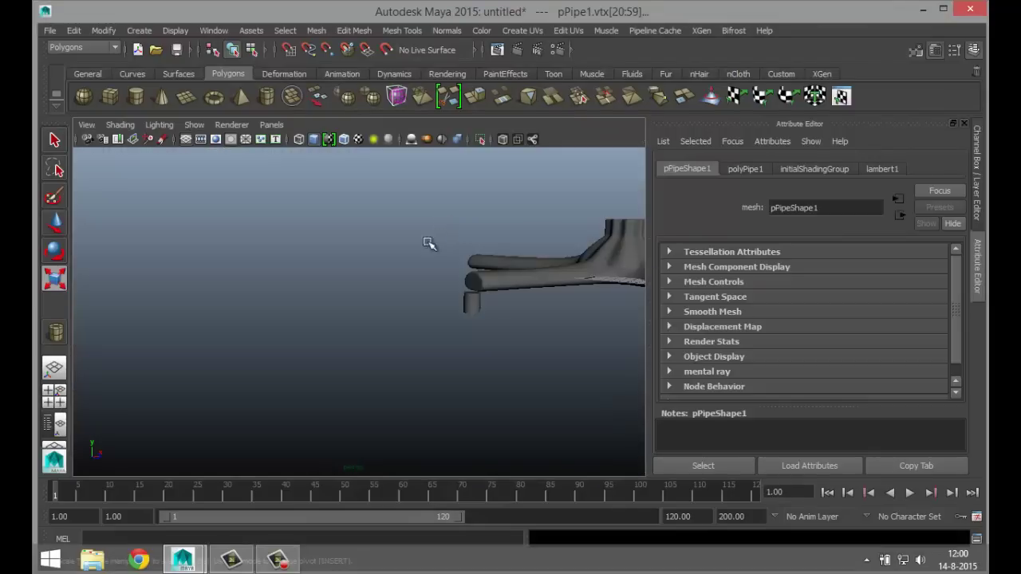
key(f)
scroll(449, 392, down, 3)
click(488, 393)
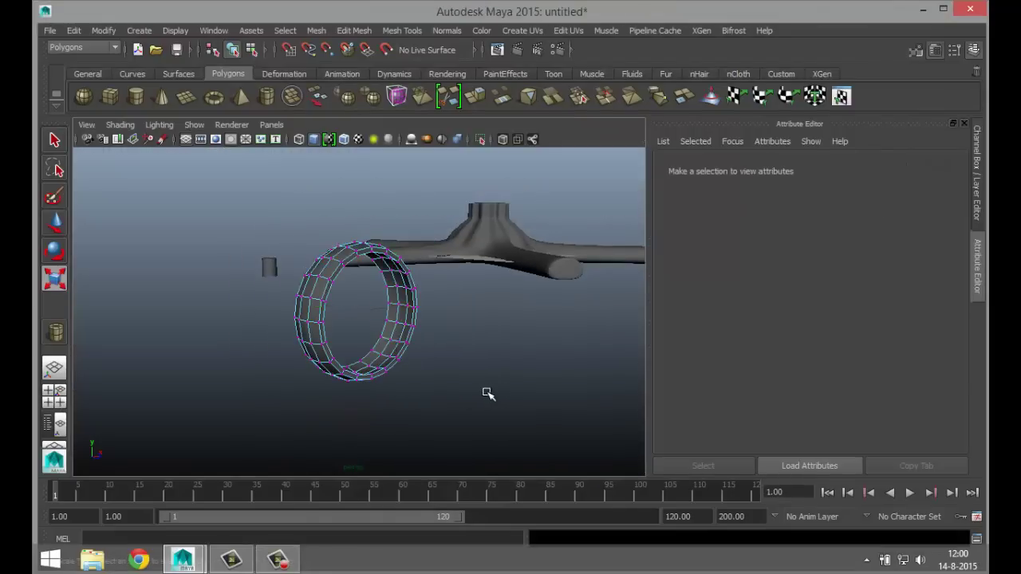
alt+drag(270, 398, 288, 412)
alt+middle_drag(282, 412, 255, 409)
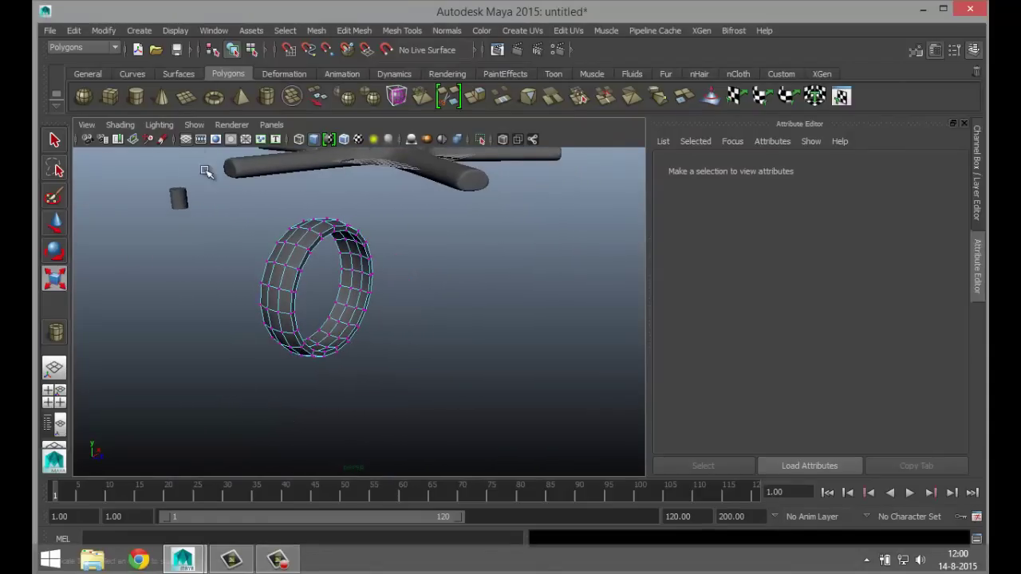
click(83, 97)
drag(472, 390, 537, 406)
- Align the sphere with the ring's centre in the wireframe side view and scale it uniformly to nearly fill the ring
click(58, 401)
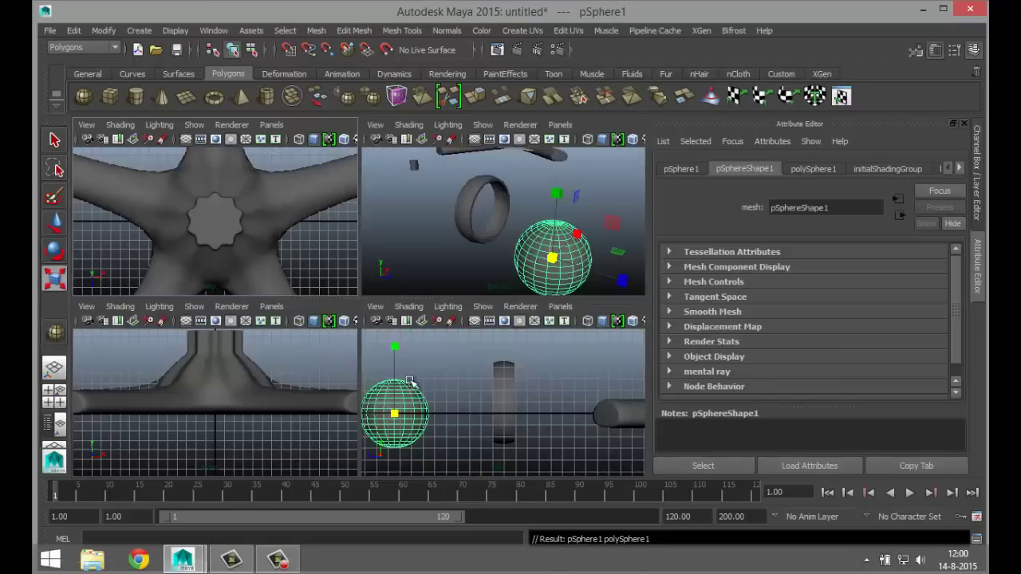
key(space)
key(w)
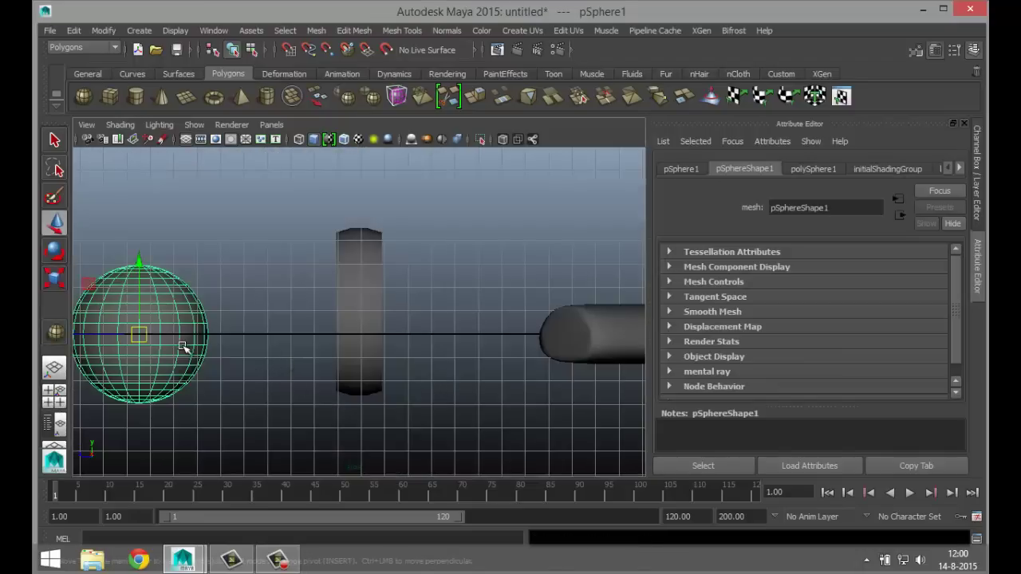
drag(149, 340, 364, 314)
key(4)
scroll(375, 356, up, 2)
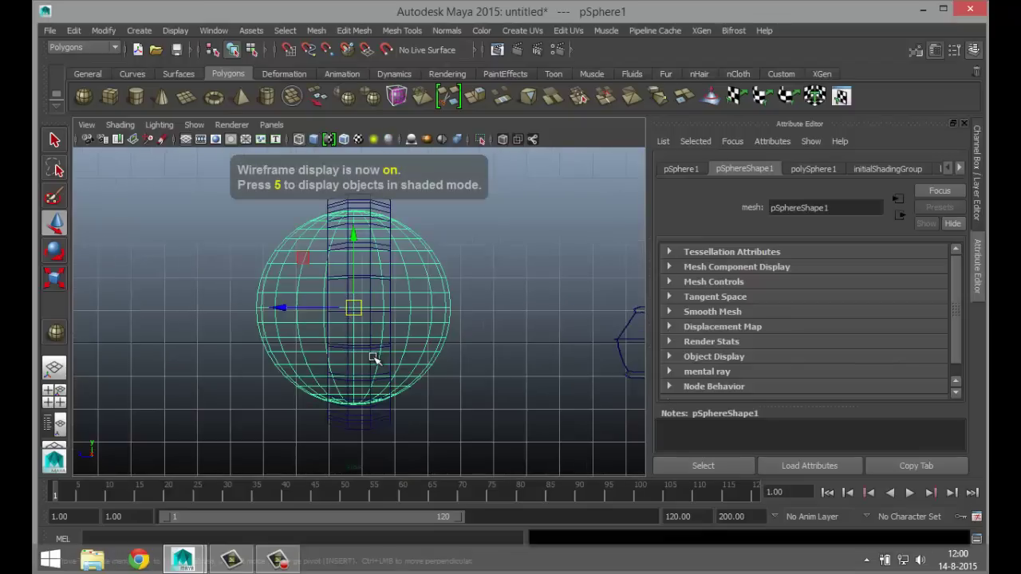
alt+middle_drag(376, 368, 406, 371)
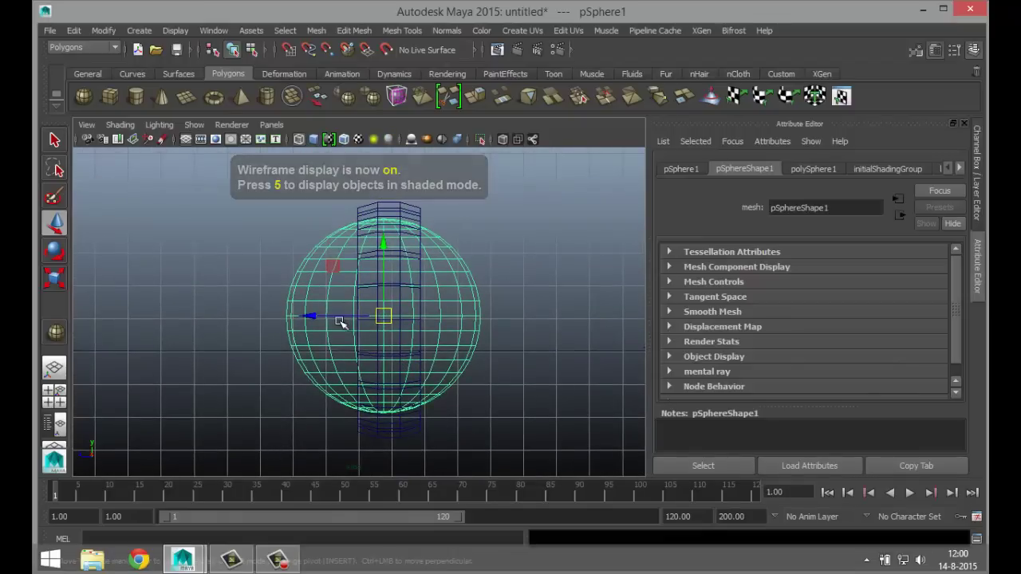
click(313, 319)
drag(313, 318, 315, 316)
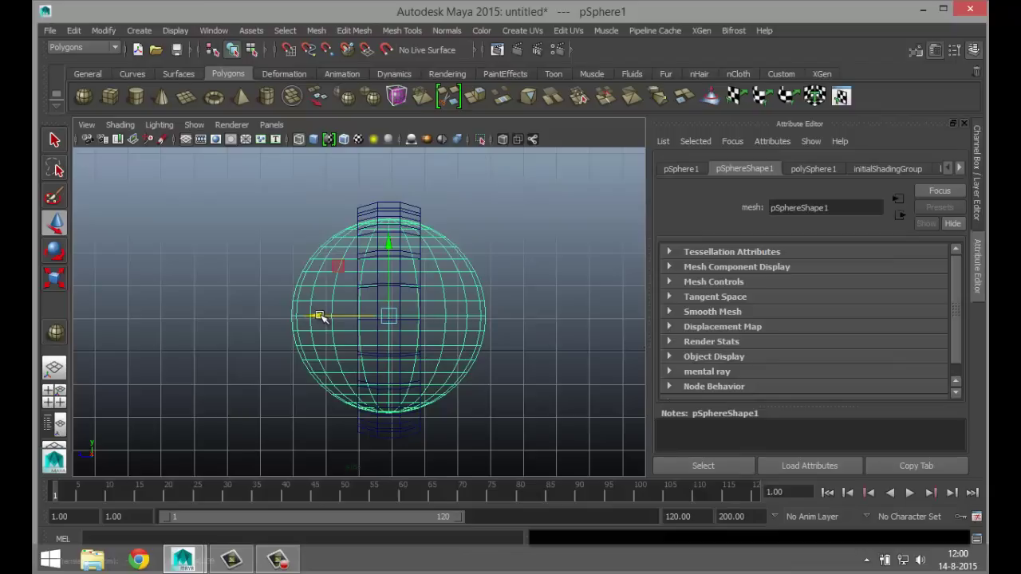
key(r)
drag(391, 318, 408, 323)
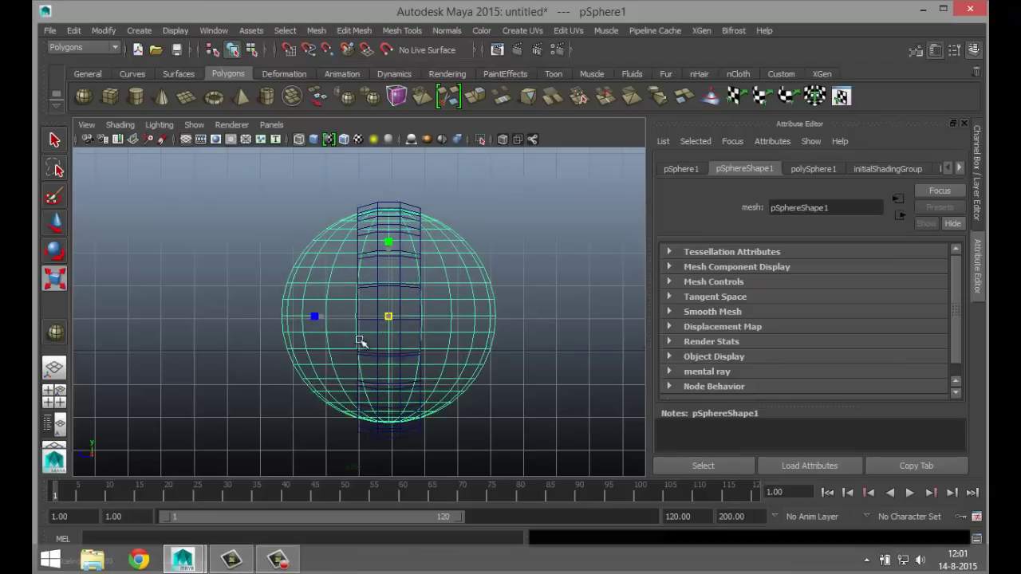
- Move the sphere along the X axis in the perspective view until it sits inside the ring
click(54, 392)
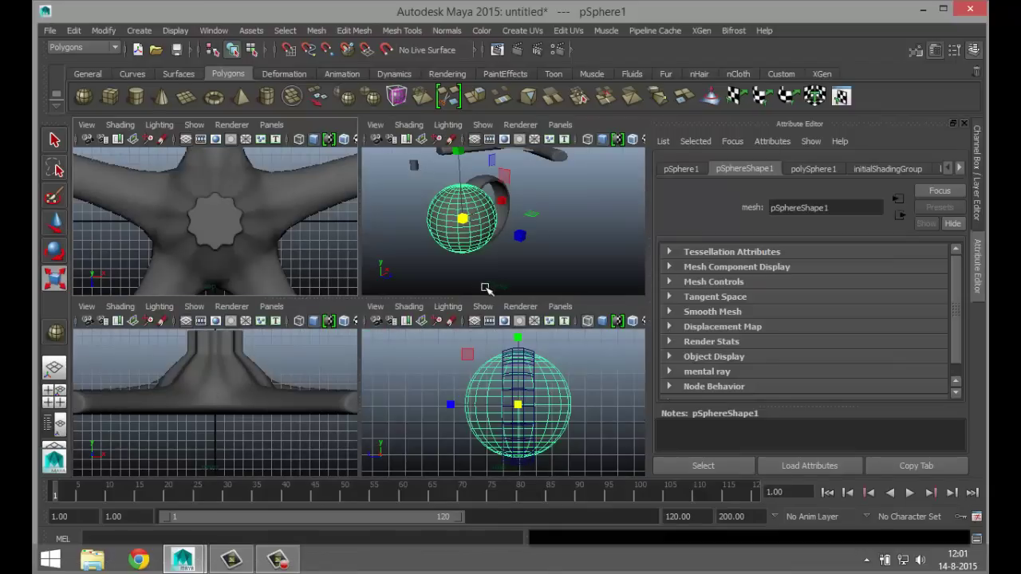
key(space)
alt+drag(435, 364, 348, 367)
key(w)
drag(355, 275, 417, 287)
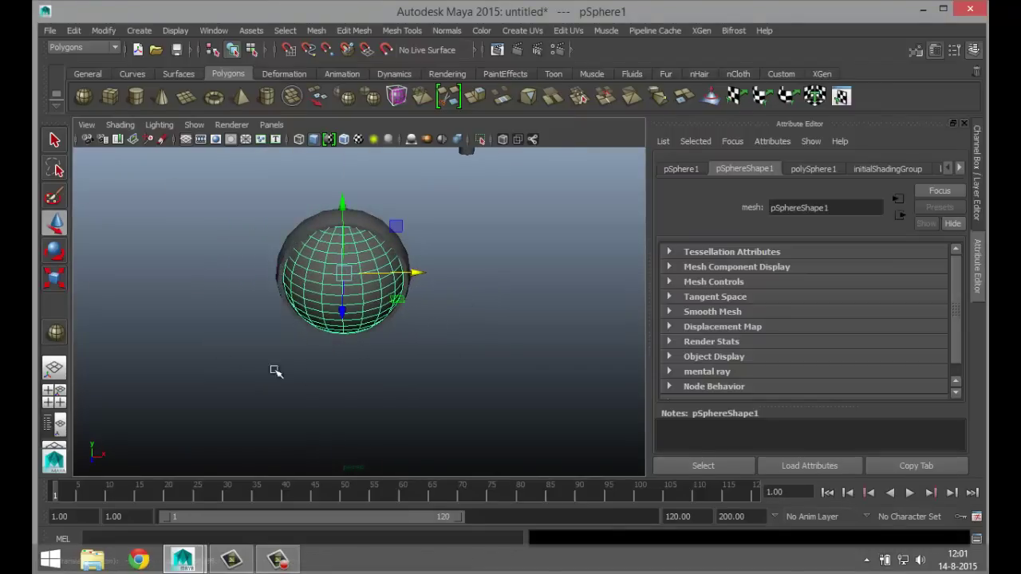
- Turn on the ring's smooth preview and inspect how it wraps around the sphere
alt+drag(272, 368, 344, 346)
click(369, 341)
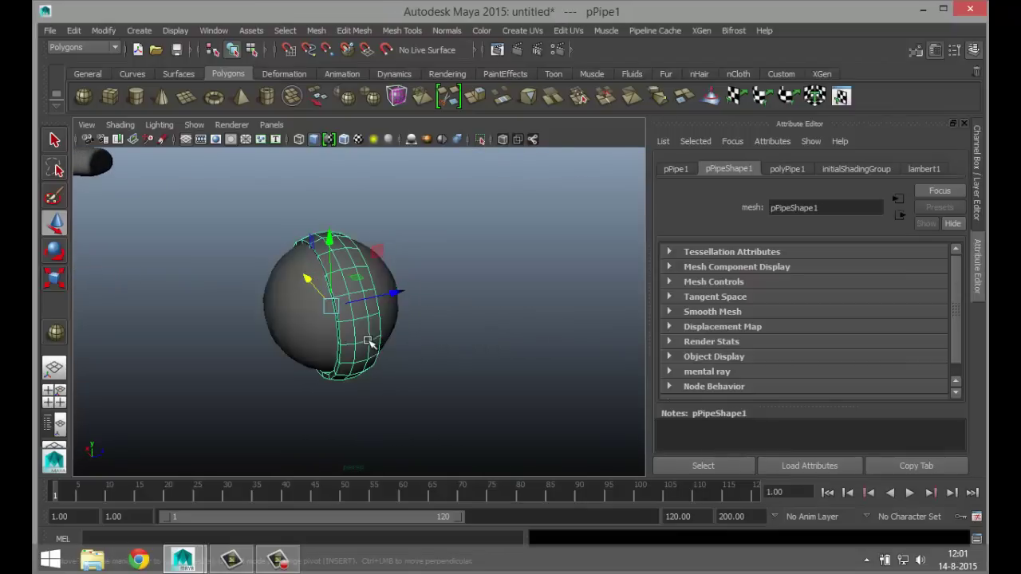
click(429, 390)
scroll(414, 393, up, 4)
alt+drag(345, 390, 256, 372)
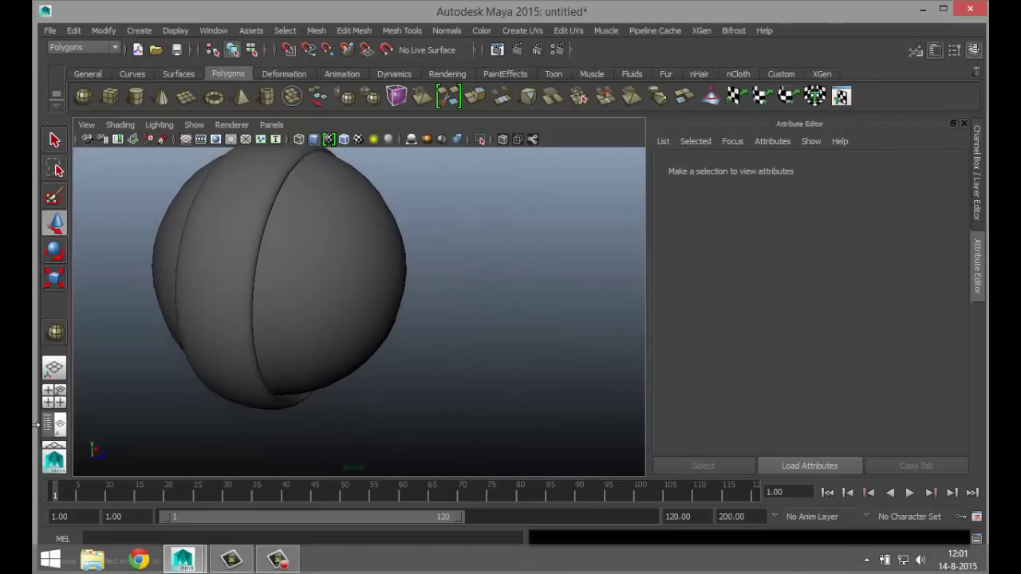
- Lower the sphere slightly along the Y axis in the side view to centre it within the ring, then clear the selection
click(55, 394)
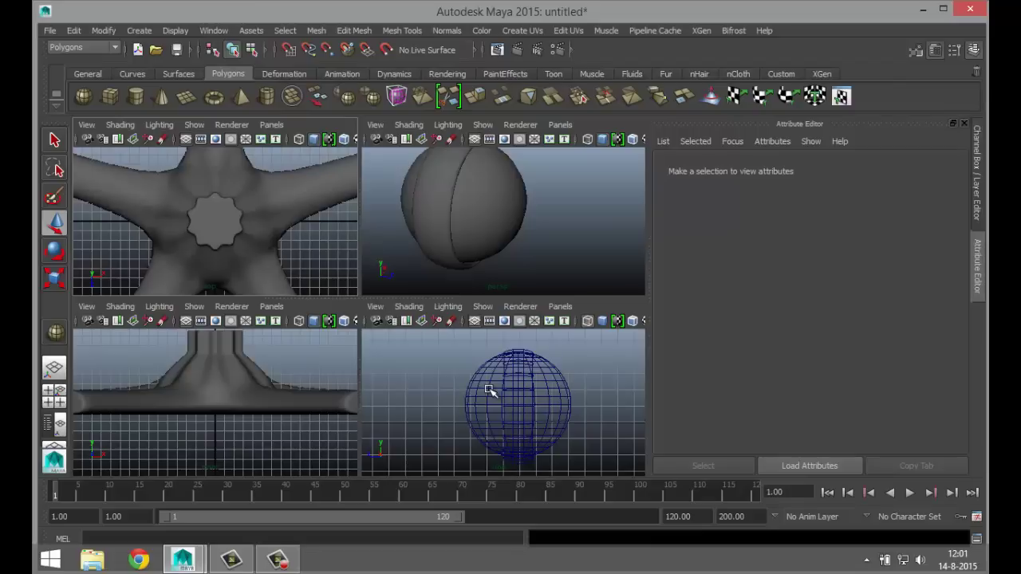
key(space)
click(489, 337)
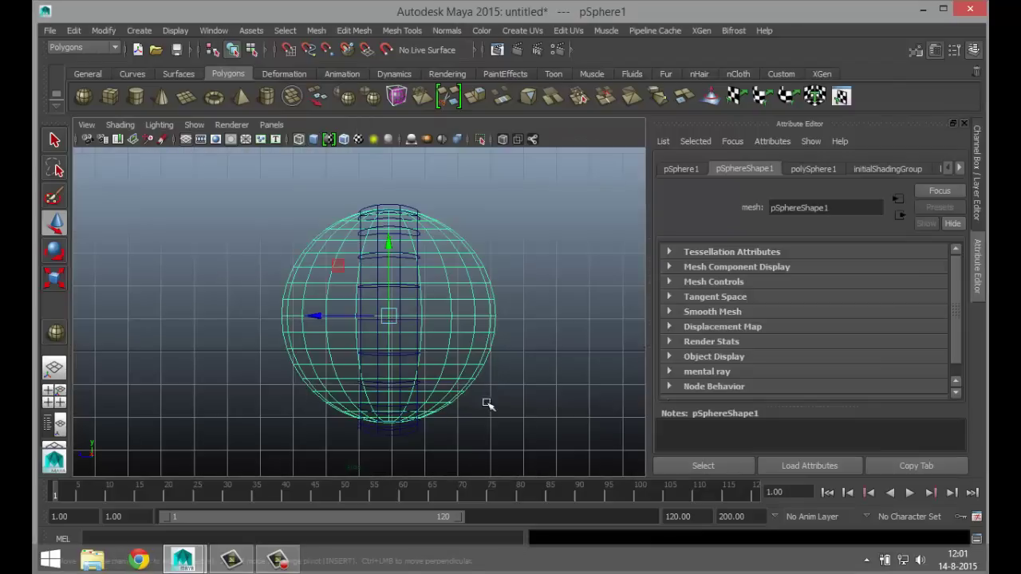
alt+drag(489, 407, 497, 376)
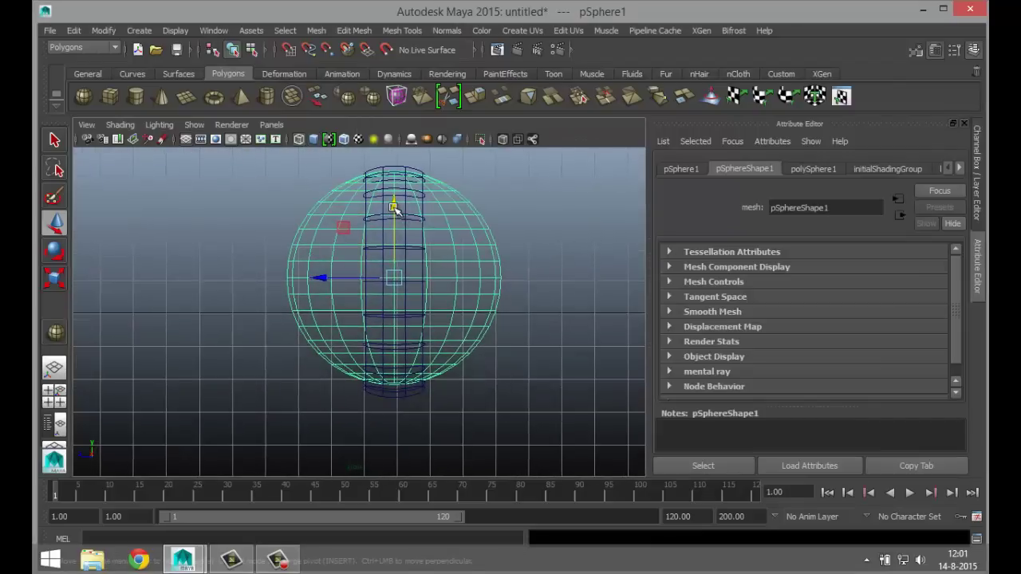
drag(396, 209, 394, 217)
key(space)
key(space)
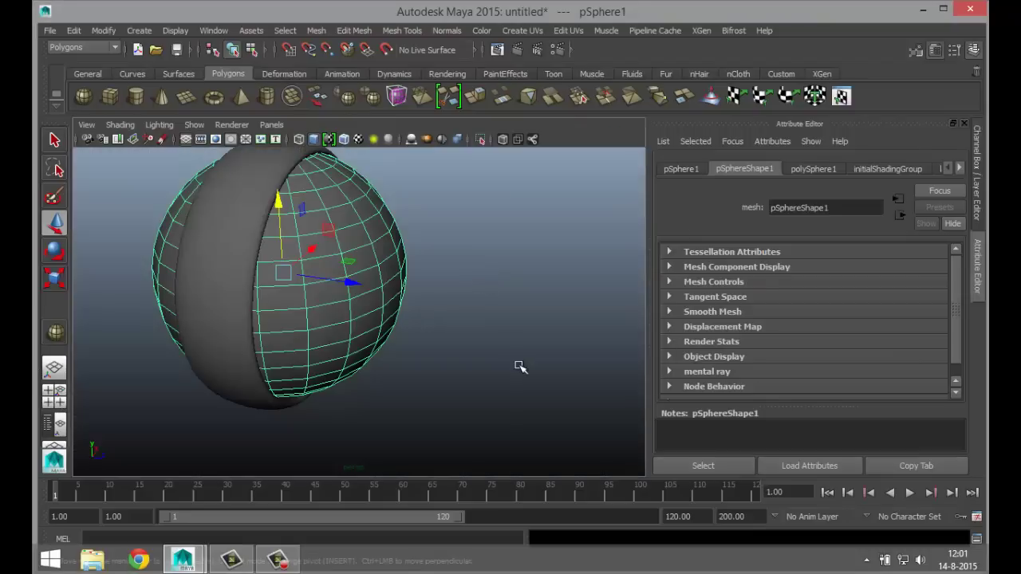
click(500, 371)
alt+drag(457, 408, 219, 303)
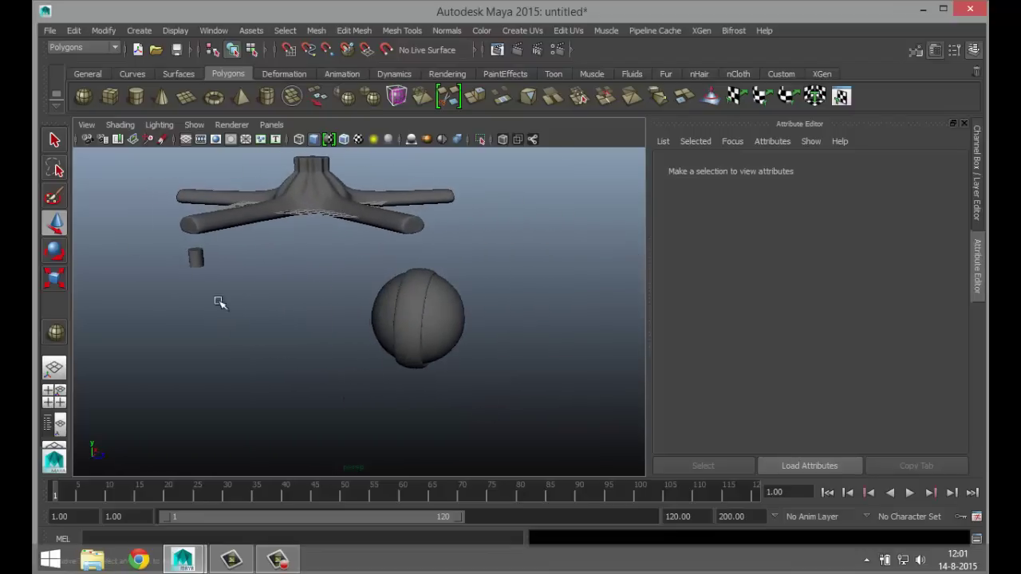
- Select the small cylinder below the five-armed base and move it over the wheel in the top view
click(195, 255)
click(55, 399)
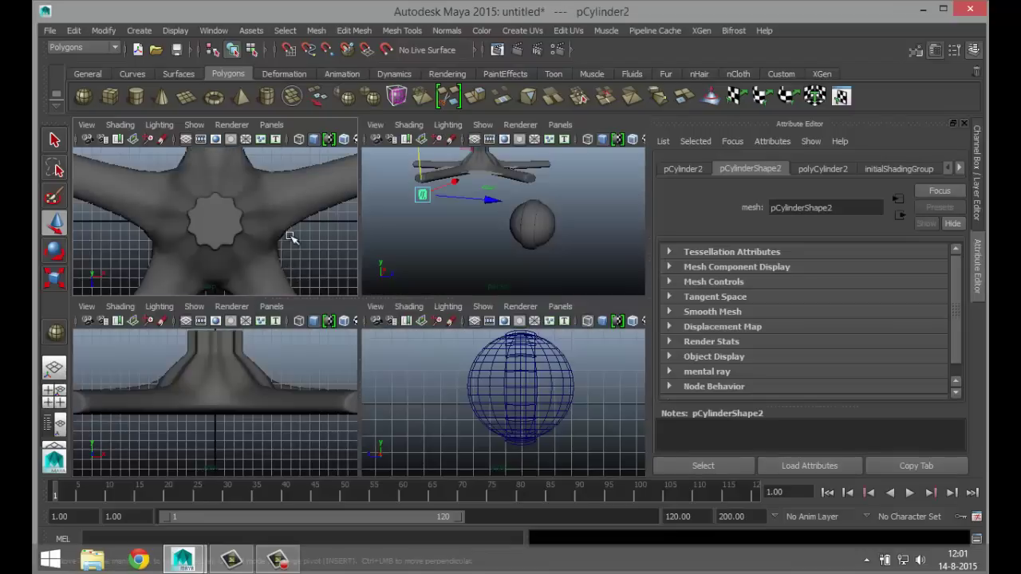
key(space)
key(f)
scroll(308, 252, down, 8)
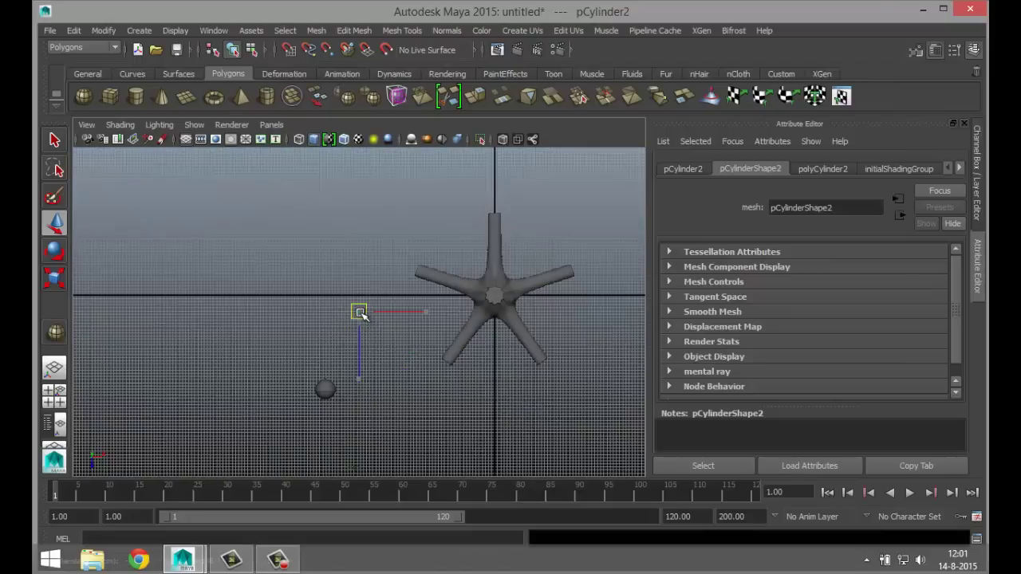
drag(366, 320, 340, 389)
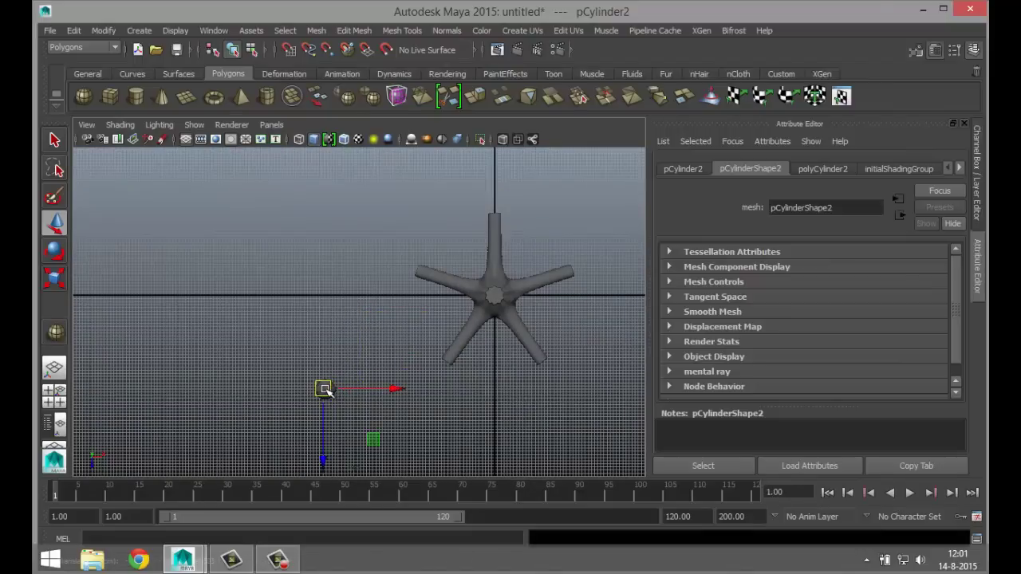
- Show the top view in wireframe and snap the small cylinder to the sphere's centre vertex
key(f)
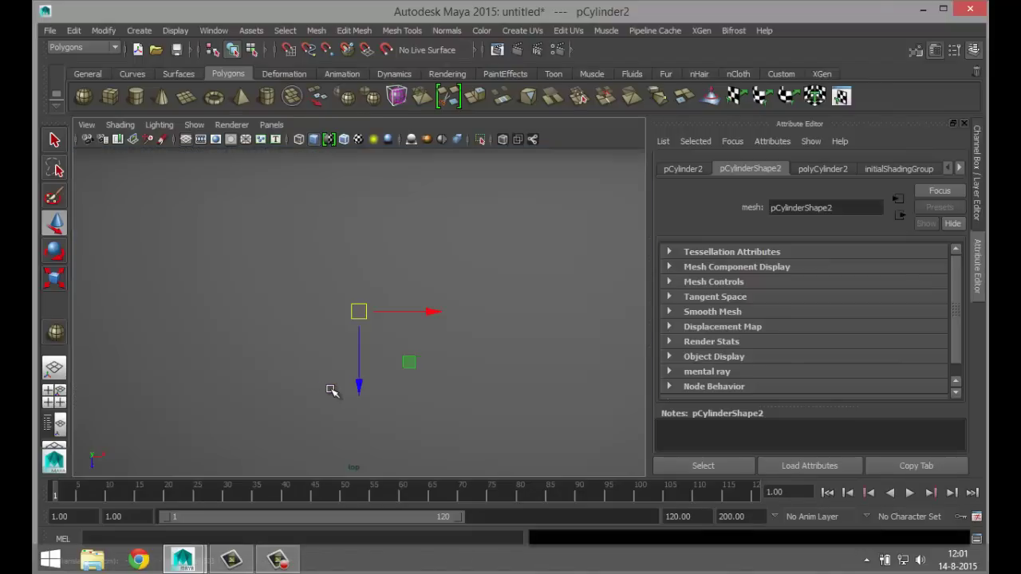
key(4)
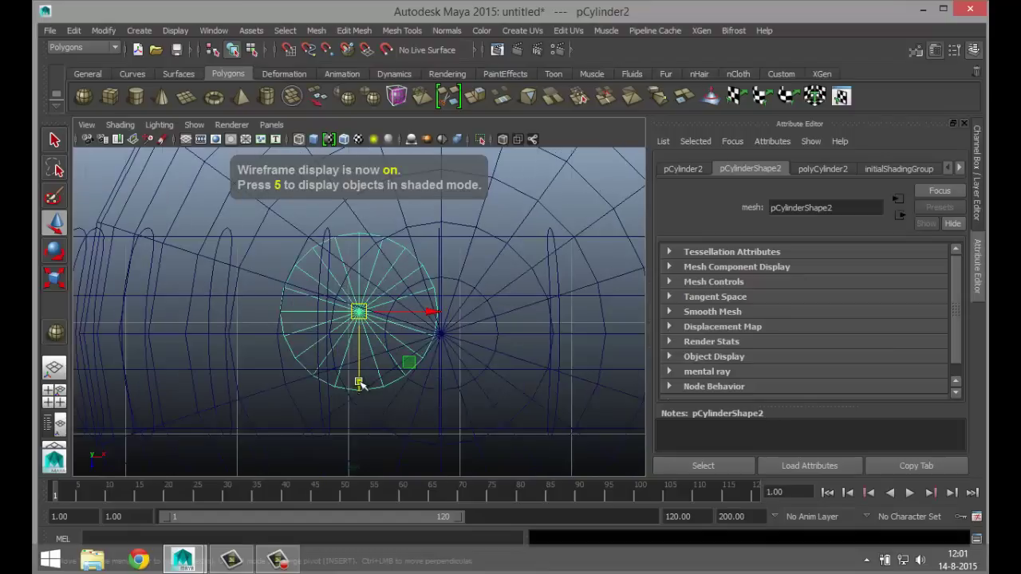
scroll(360, 383, up, 2)
key(v)
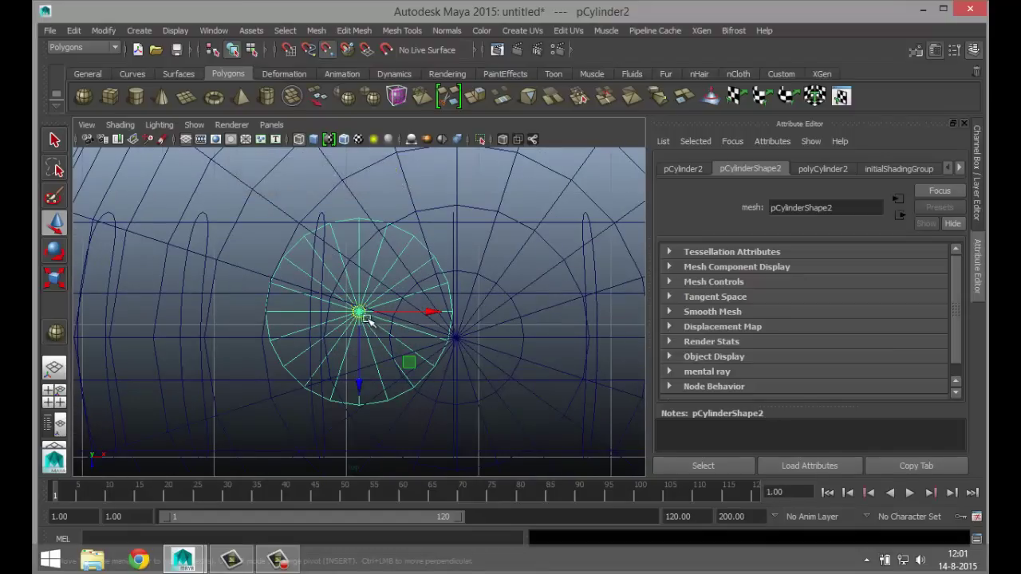
drag(360, 312, 459, 339)
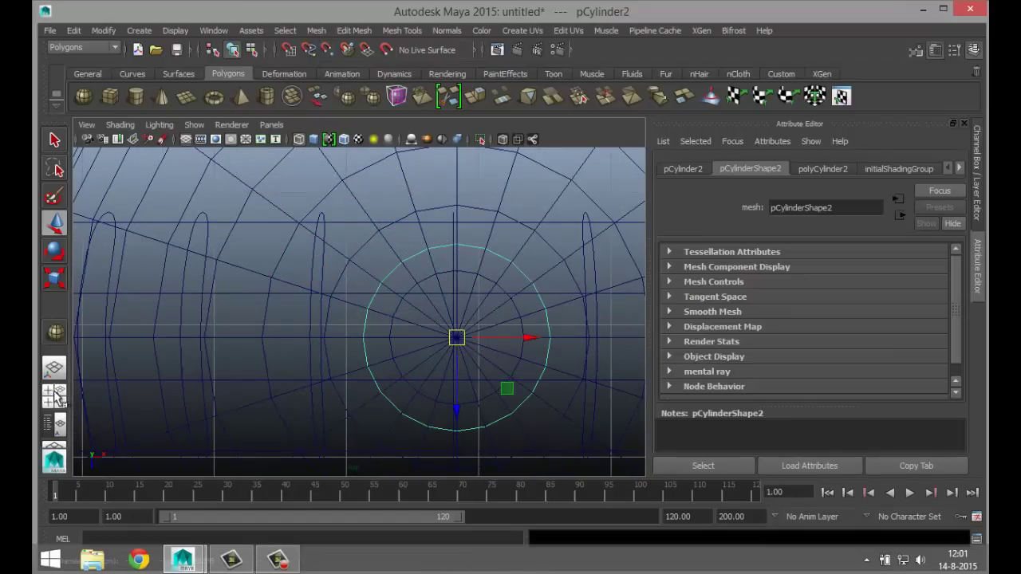
- Raise the small cylinder along the Y axis in the perspective view until it sits on top of the wheel's ring
key(space)
key(space)
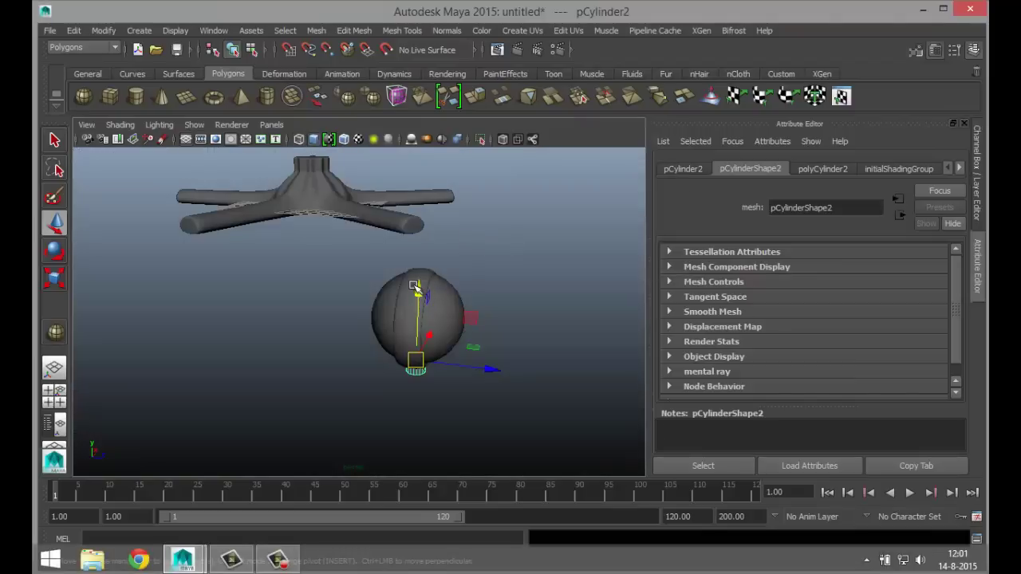
drag(417, 287, 409, 193)
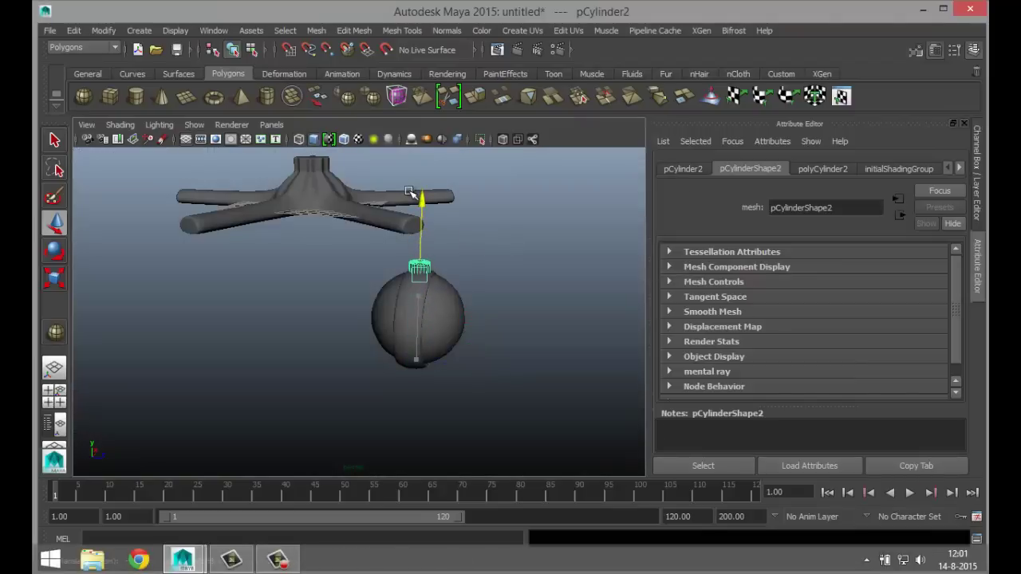
key(f)
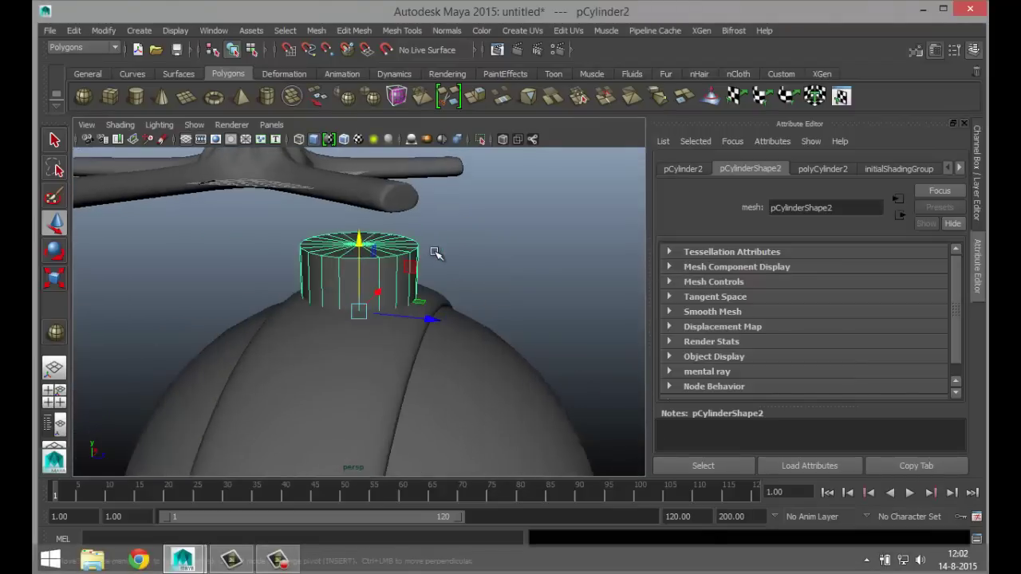
alt+drag(455, 318, 401, 339)
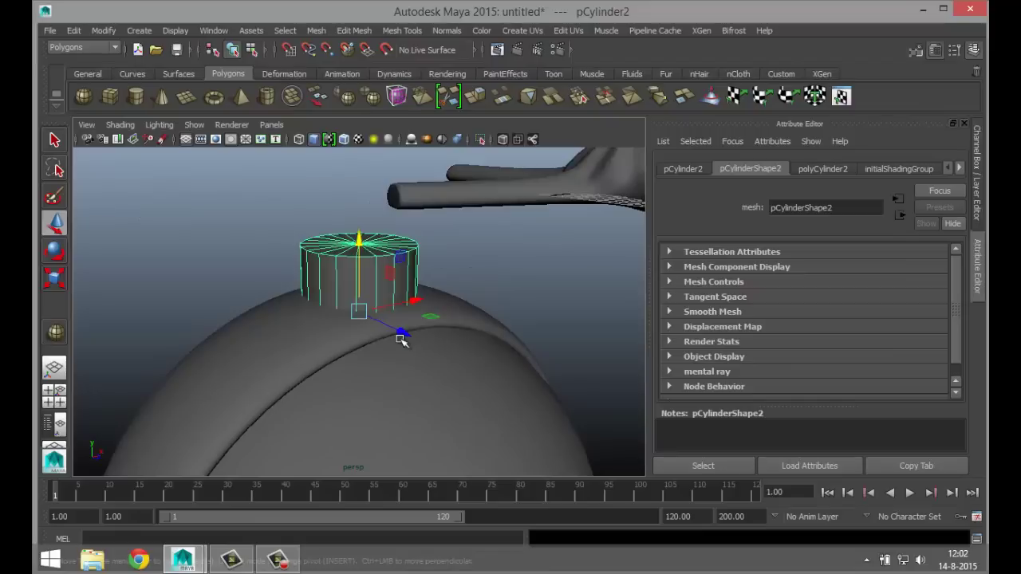
- Scale the small cylinder along the Y axis to stretch it into a taller stem above the ring
key(r)
drag(361, 242, 371, 168)
scroll(402, 246, down, 5)
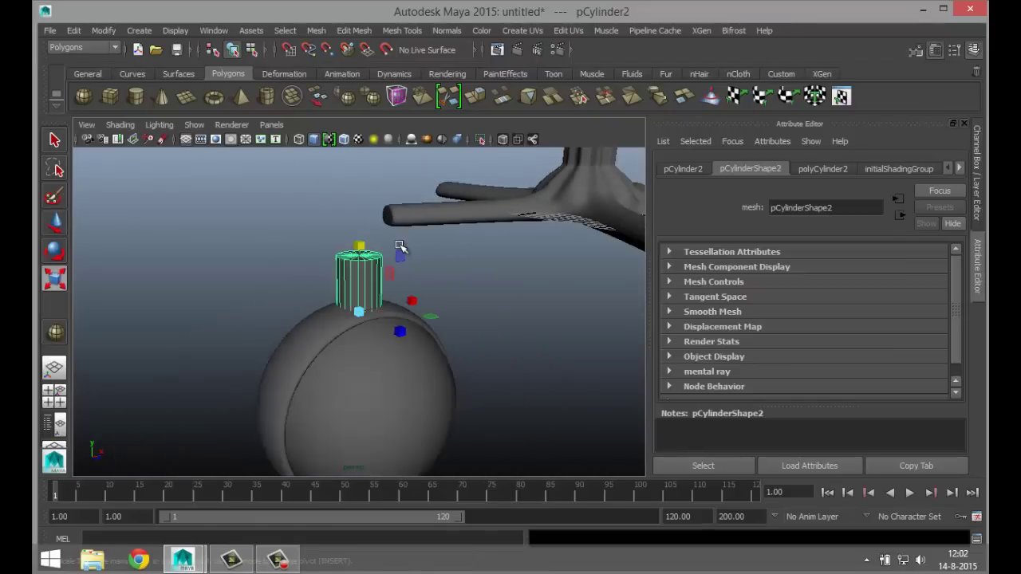
- Select the stem, ring and sphere together and combine them into a single mesh, then clear the selection
alt+drag(400, 342, 483, 370)
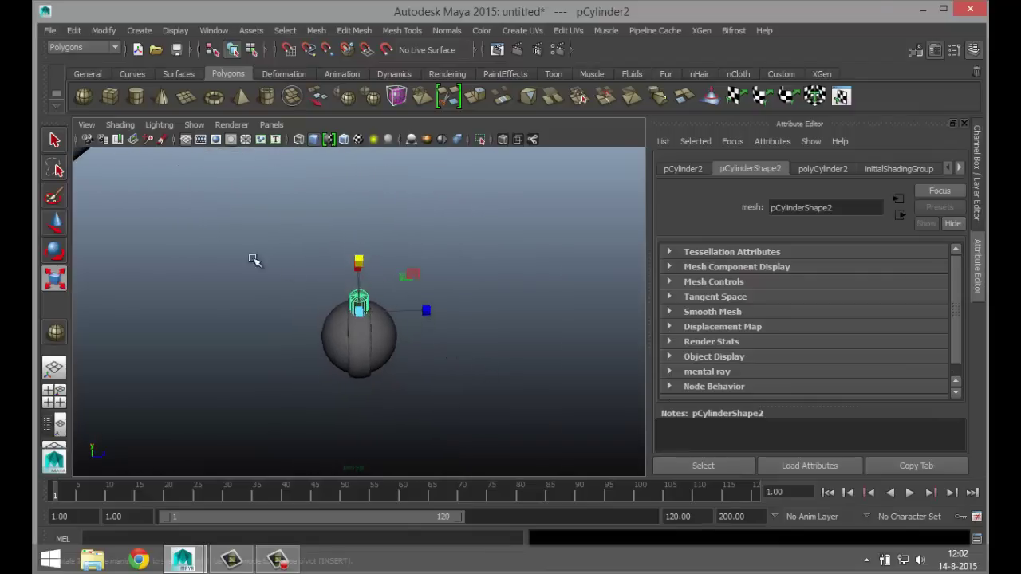
drag(244, 252, 507, 459)
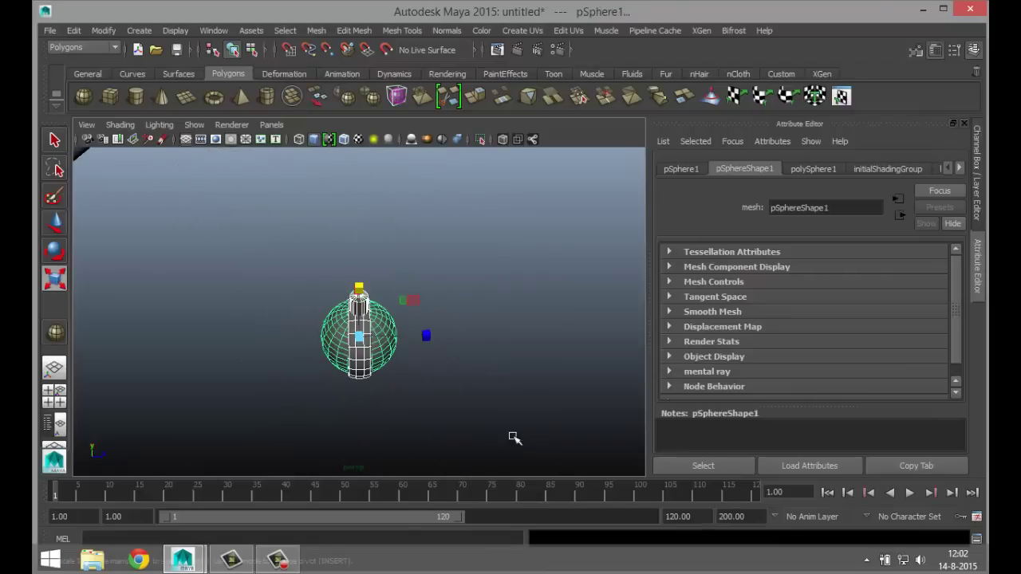
click(317, 31)
click(343, 77)
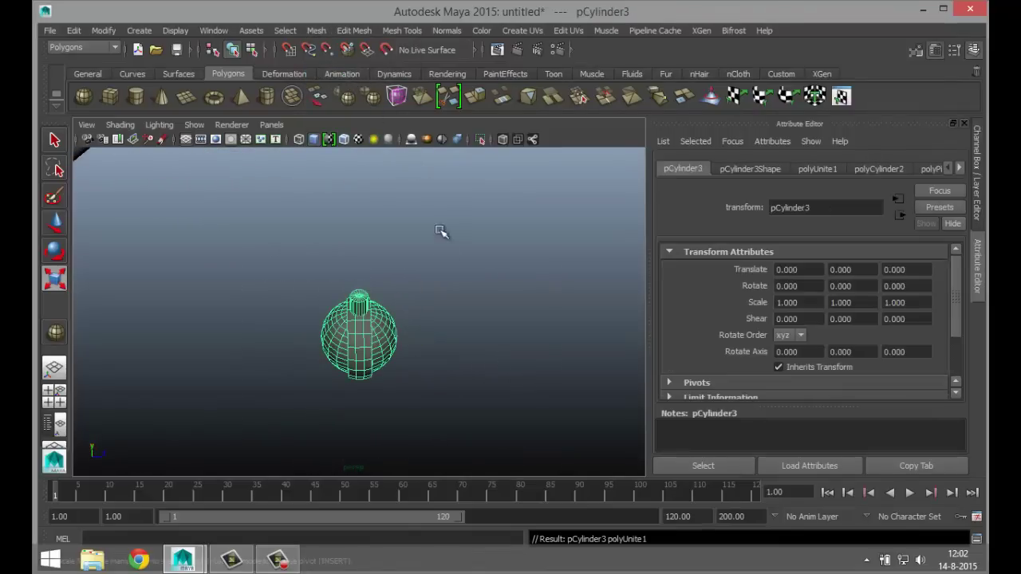
click(474, 340)
- Check the combined wheel mesh with smooth preview and return it to the unsmoothed display
scroll(483, 365, up, 3)
alt+drag(483, 365, 358, 349)
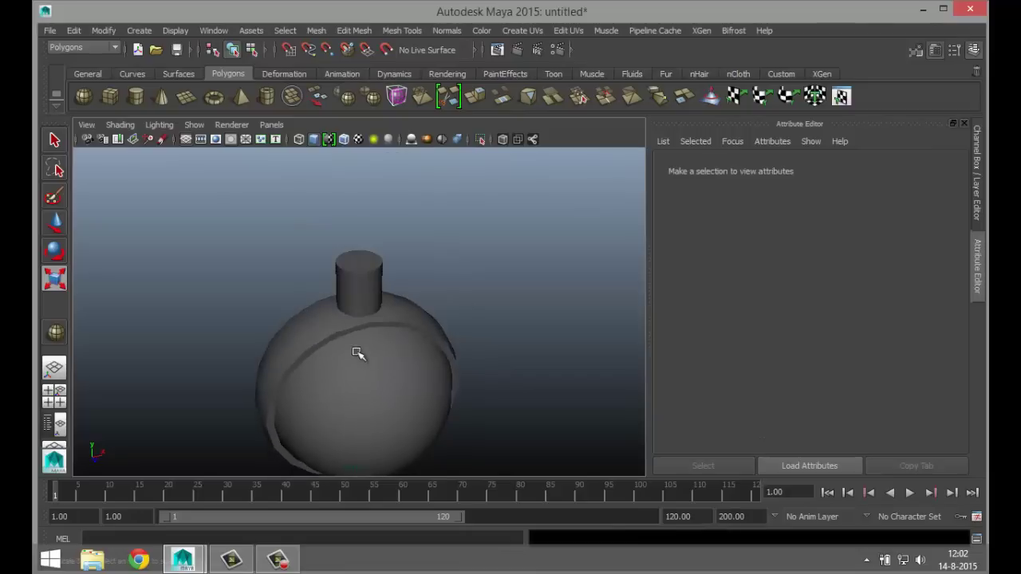
drag(240, 243, 489, 441)
key(3)
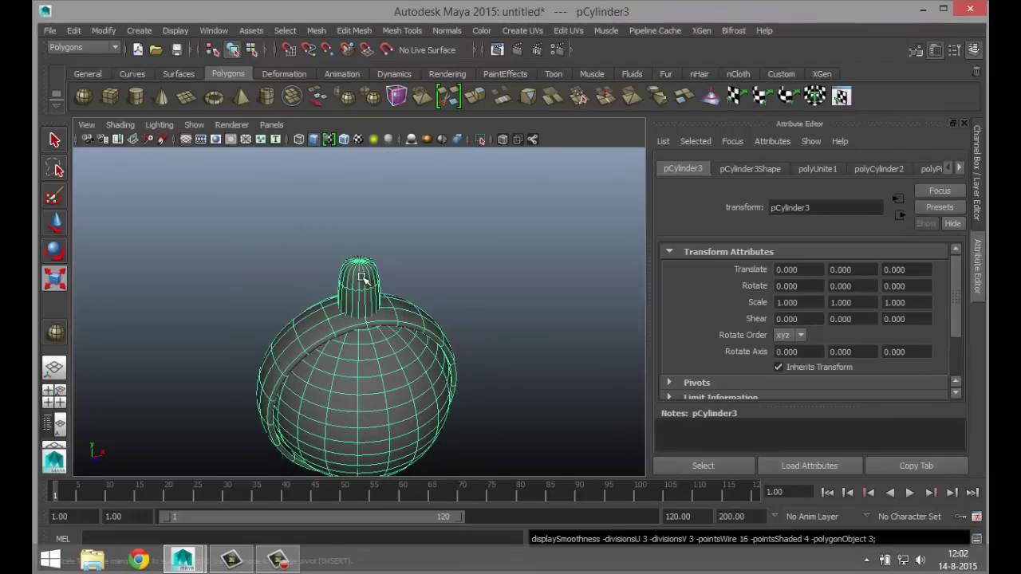
key(1)
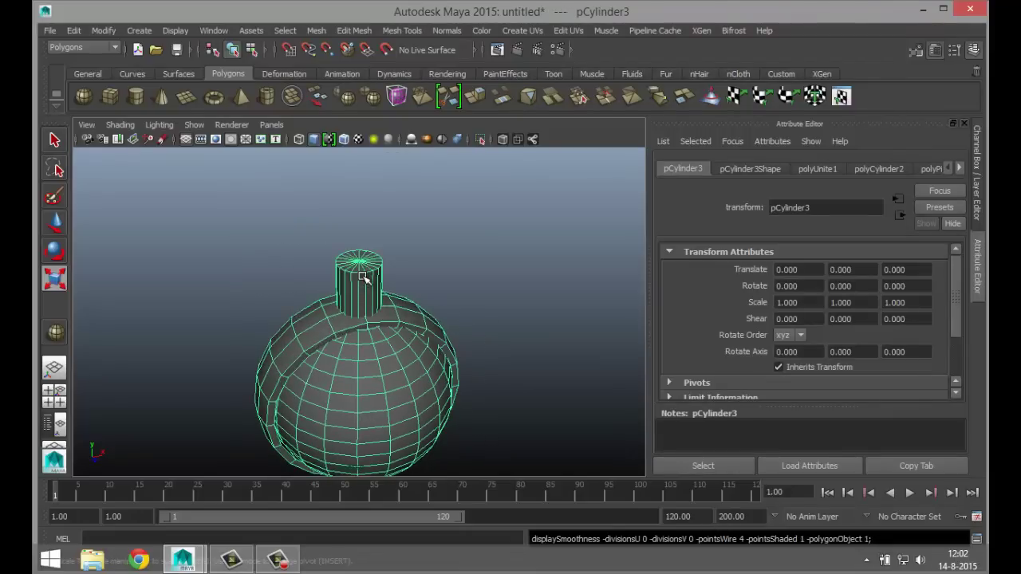
- Insert an edge loop around the wheel's stem, close to its top edge
click(354, 30)
mouse_move(400, 30)
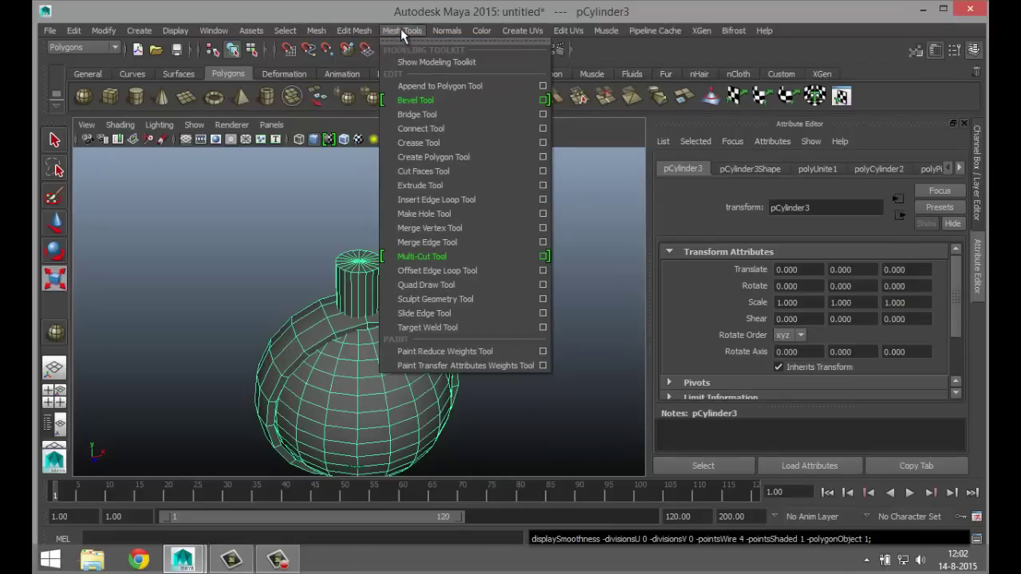
click(446, 200)
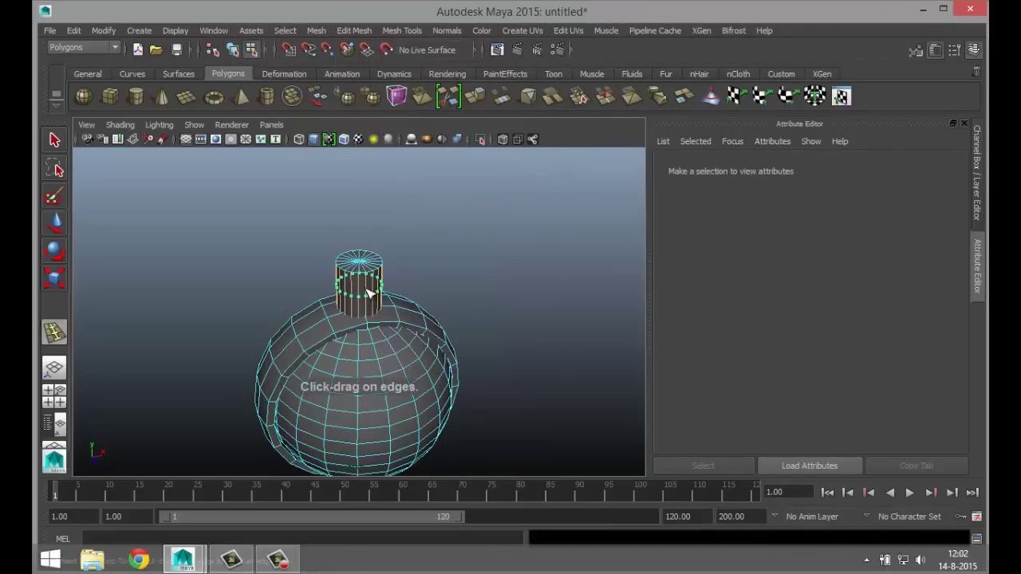
drag(368, 293, 372, 276)
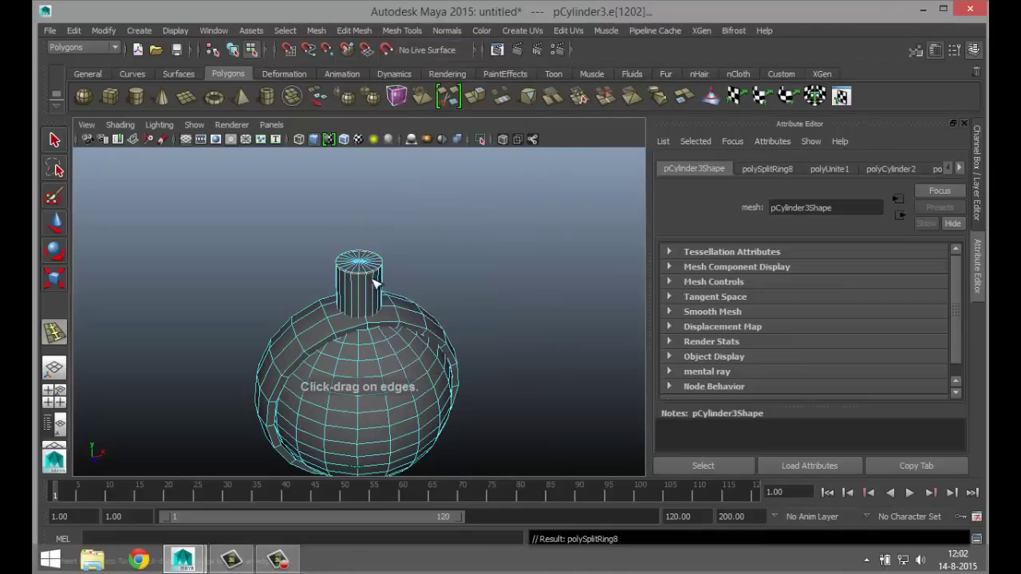
- Leave the edge loop tool, return to object selection and turn on smooth preview for the combined wheel
key(q)
right_drag(369, 218, 455, 205)
click(412, 321)
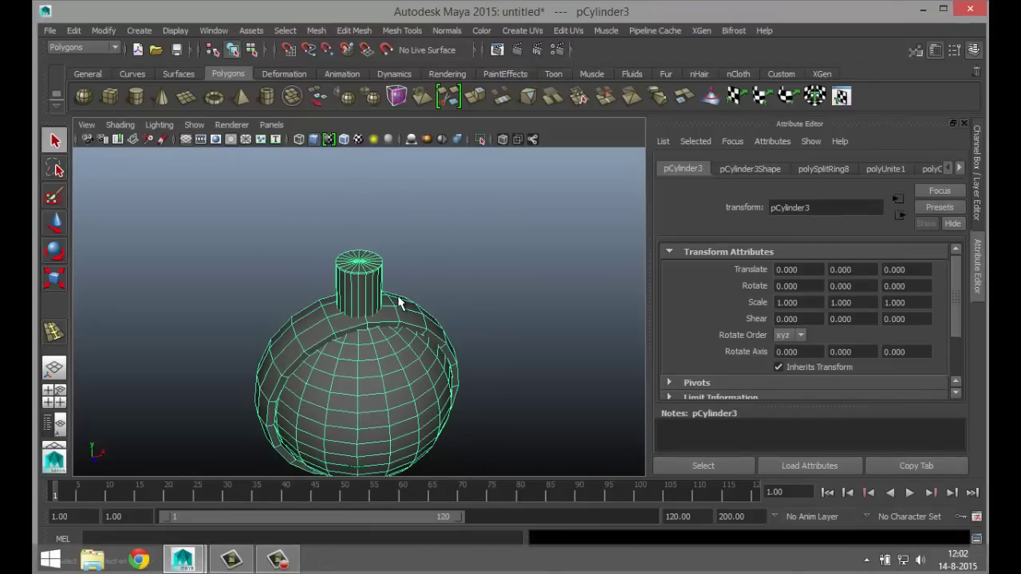
click(515, 267)
click(403, 367)
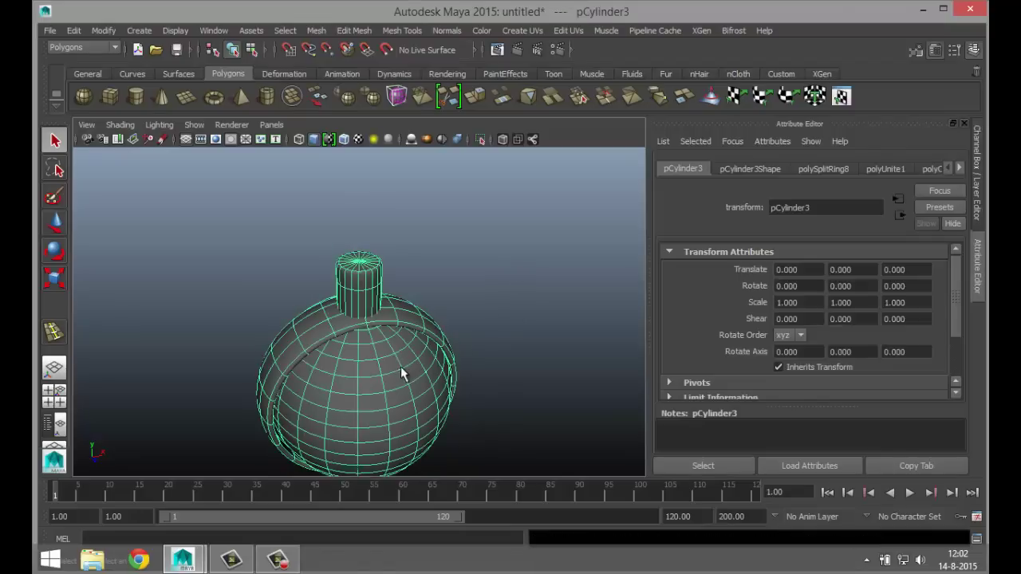
- Centre the pivot of the combined wheel mesh, working in the top view
click(54, 393)
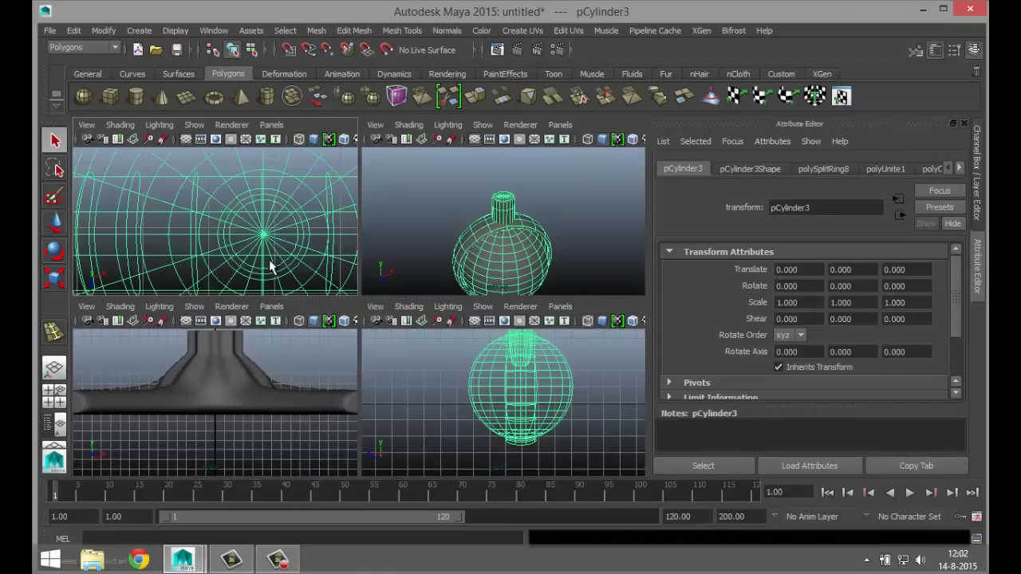
key(space)
scroll(367, 316, down, 10)
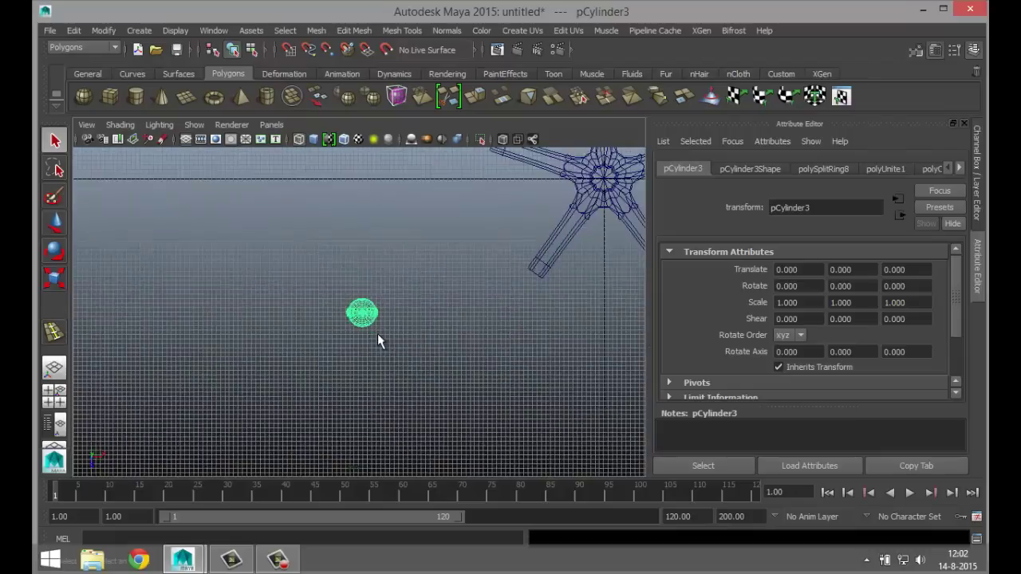
key(w)
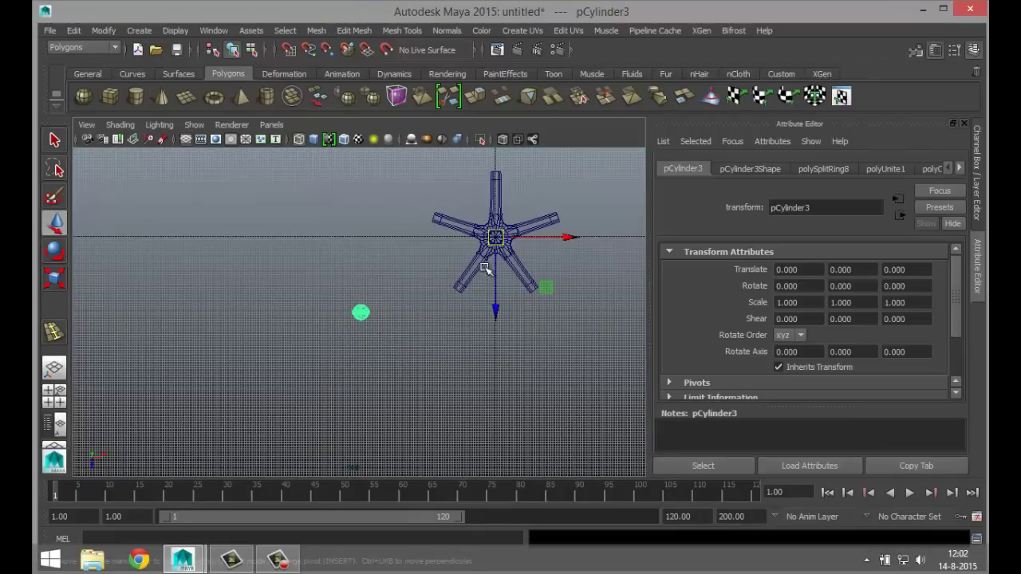
click(104, 32)
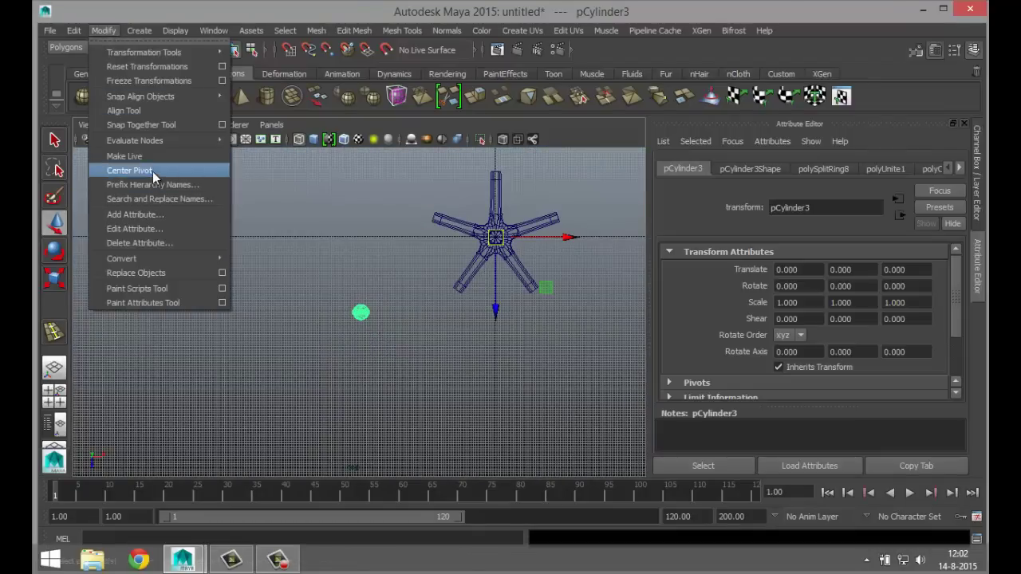
click(152, 171)
- Move the wheel in the top view to the tip of the base's front-left arm, about 39.3 in X and -9.9 in Z
drag(375, 319, 459, 292)
scroll(460, 292, up, 5)
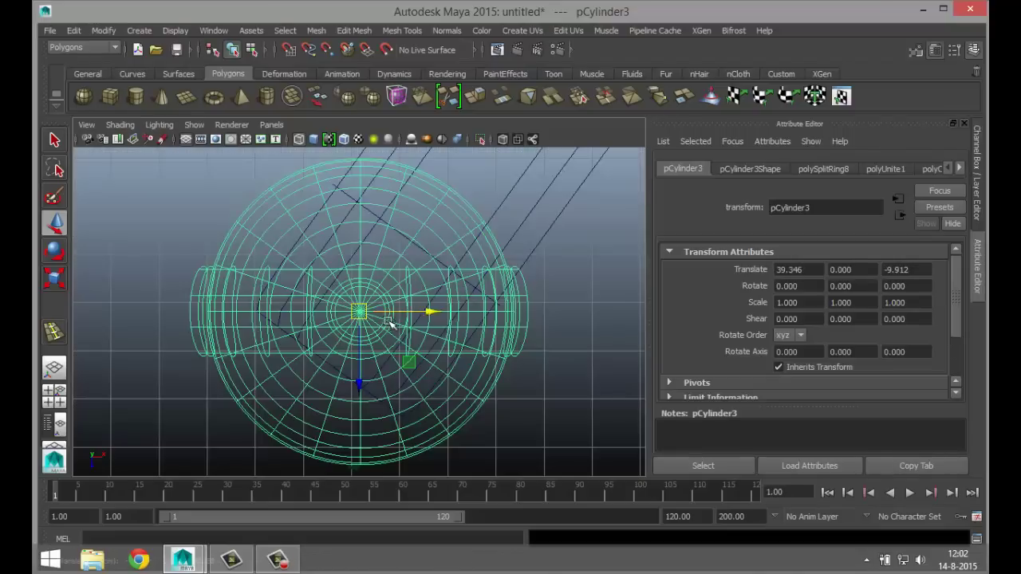
scroll(364, 346, down, 3)
scroll(365, 345, up, 3)
scroll(365, 345, up, 5)
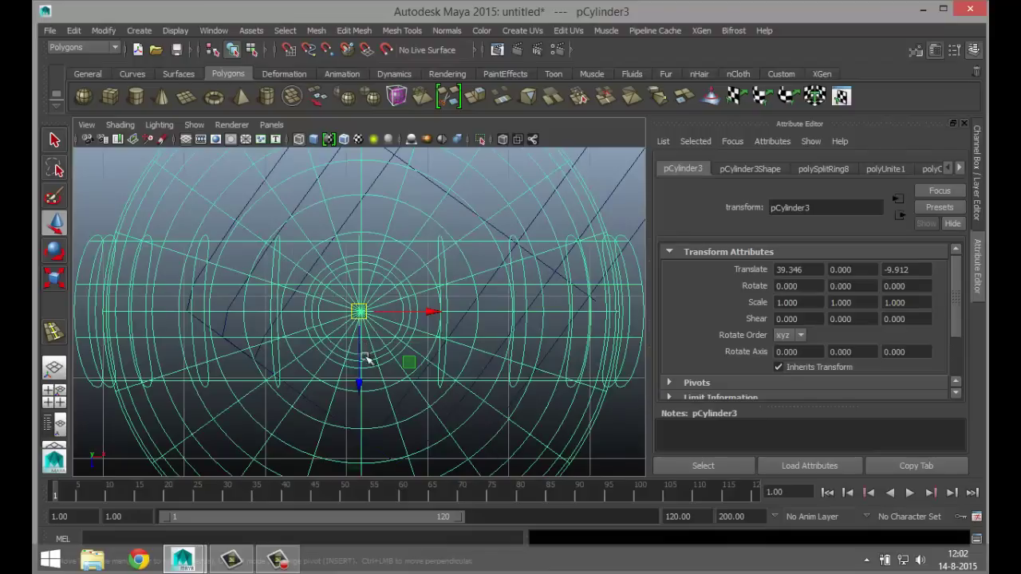
scroll(363, 303, down, 6)
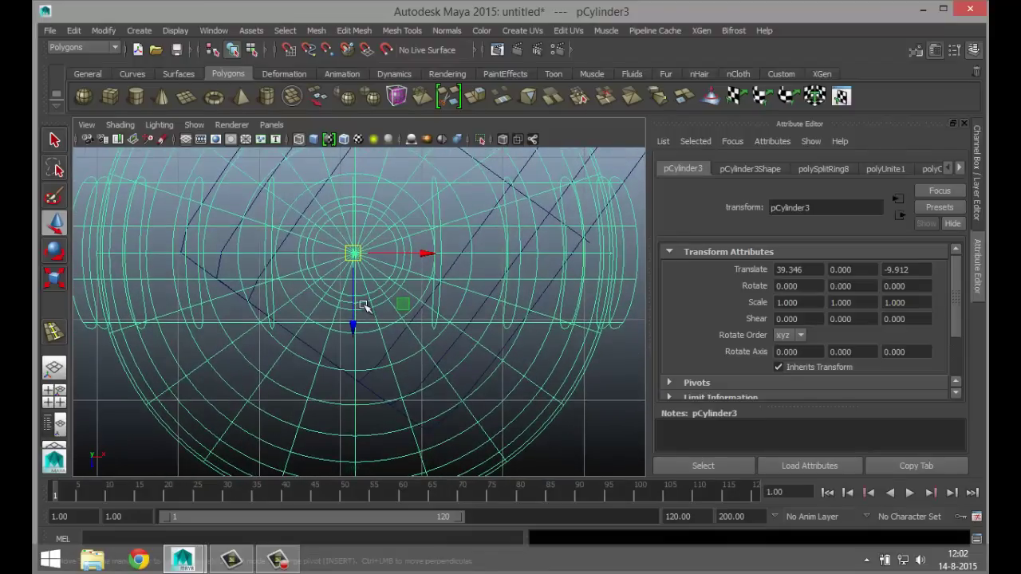
- Nudge the wheel to about 39.76 in X and -10.08 in Z, and lower it in the side view to about -6.37 in Y
scroll(362, 307, up, 1)
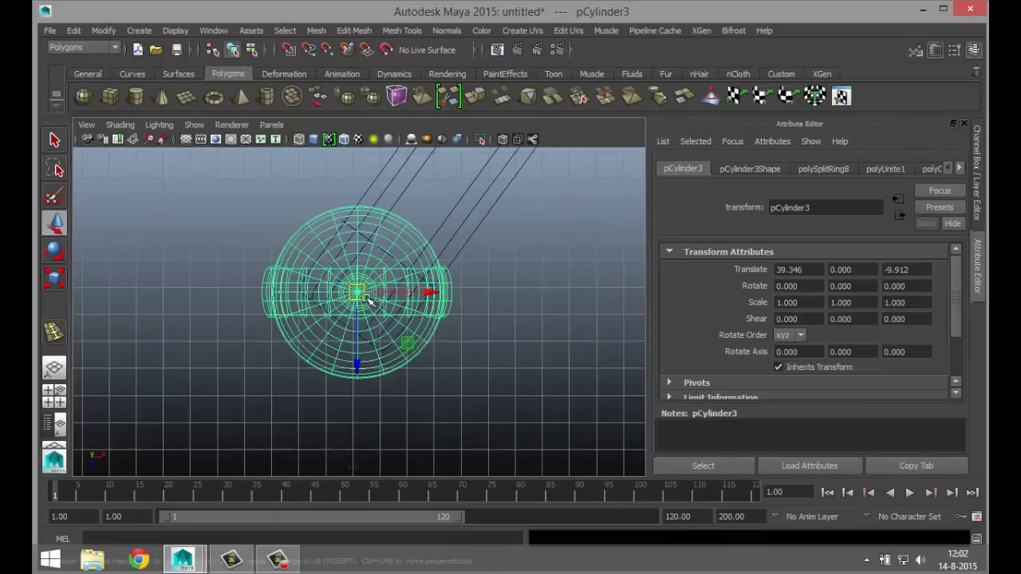
drag(369, 298, 373, 293)
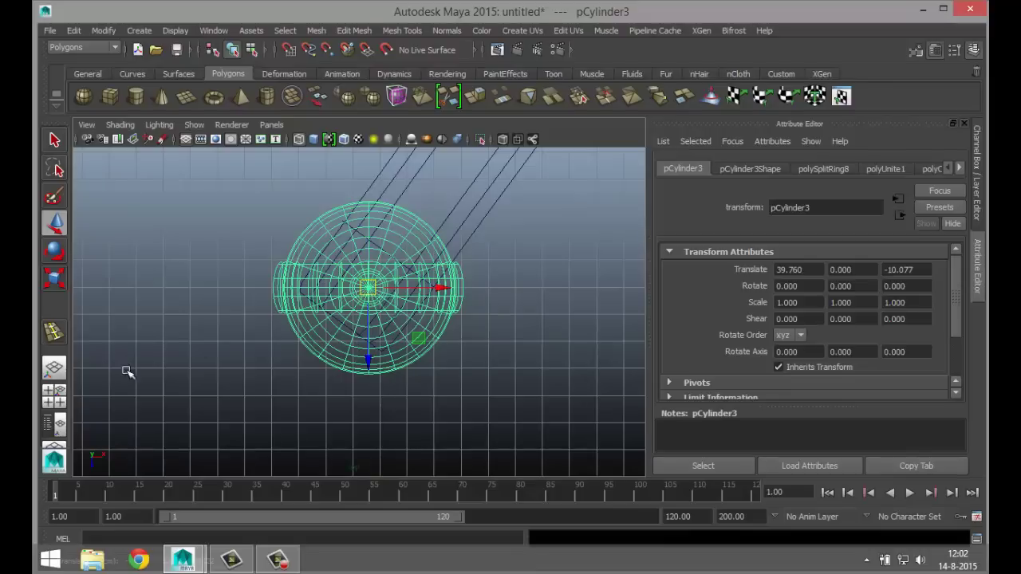
click(54, 392)
key(space)
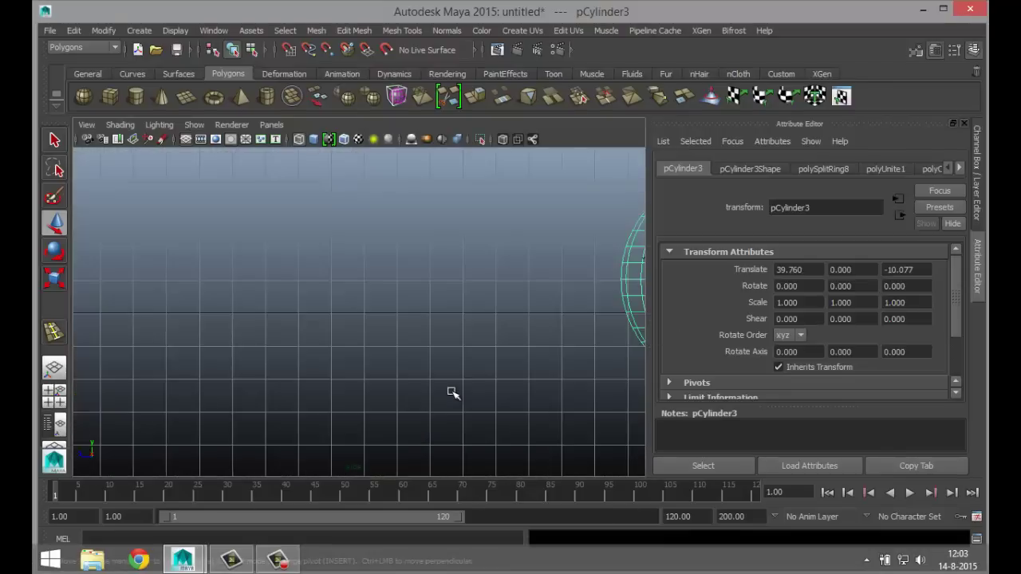
key(f)
scroll(467, 404, down, 5)
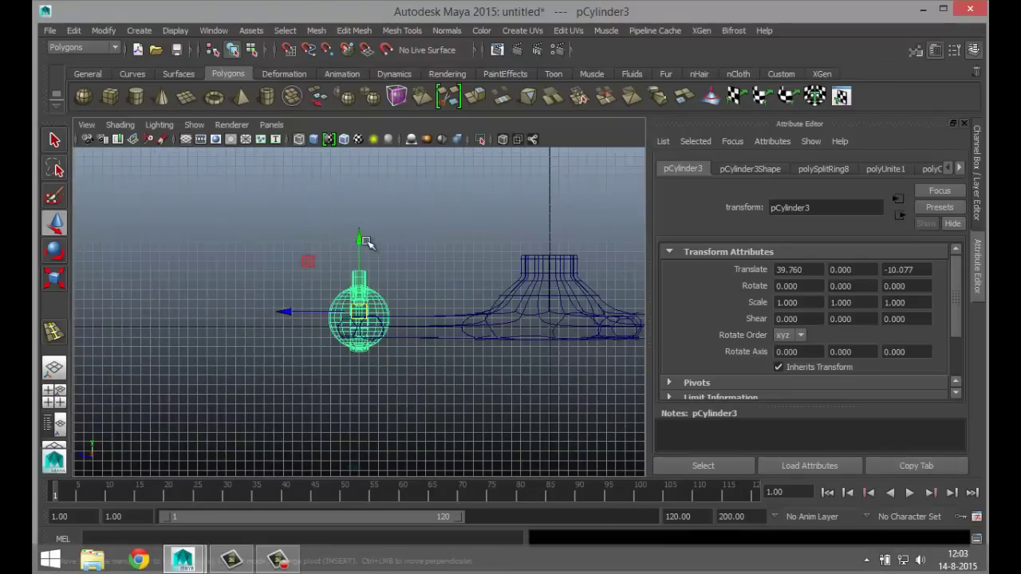
drag(365, 242, 376, 298)
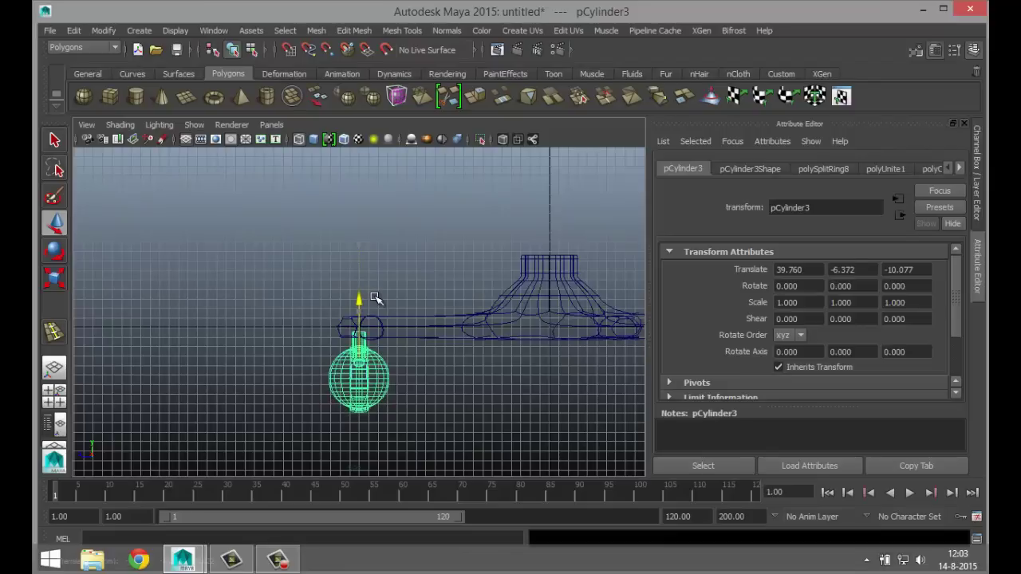
key(f)
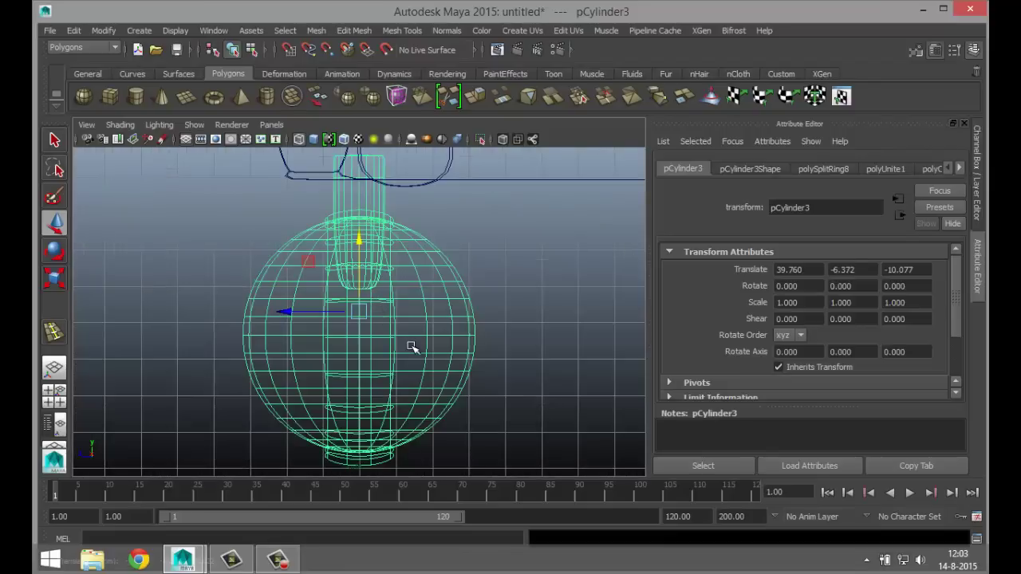
alt+middle_drag(428, 350, 422, 407)
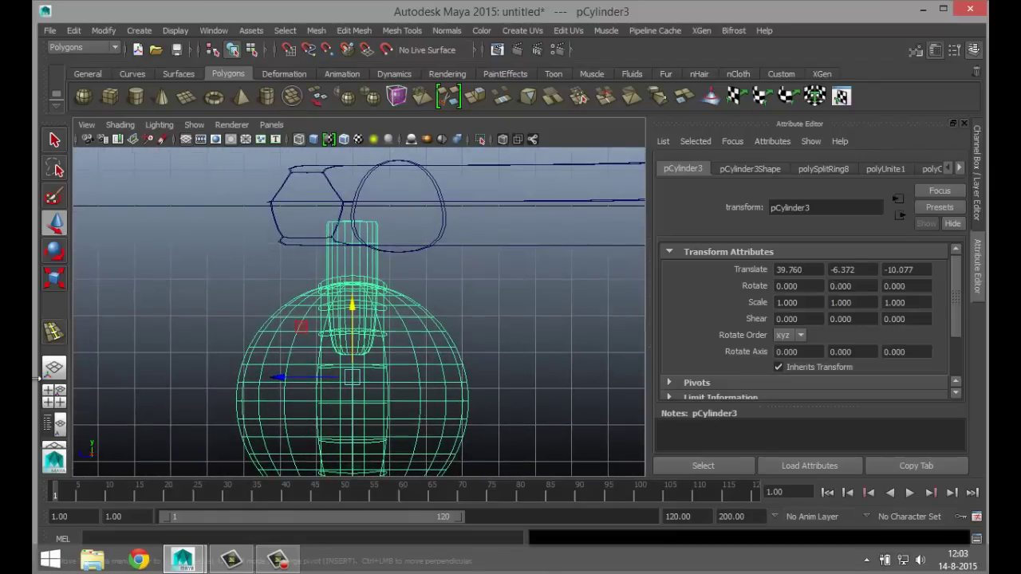
- Select the base together with the wheel in the perspective view and turn off smooth preview for both
click(55, 395)
key(space)
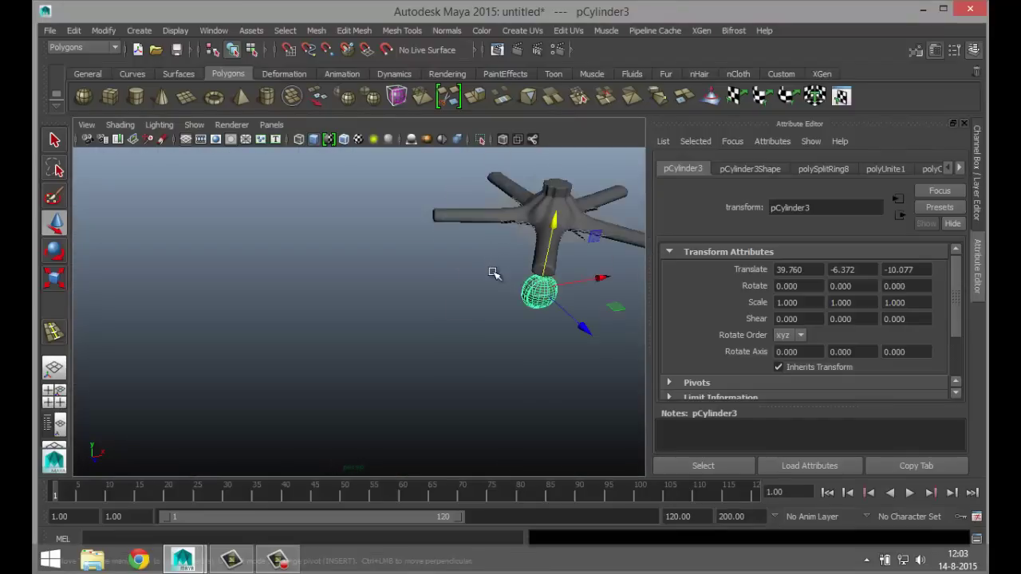
alt+right_drag(494, 274, 342, 205)
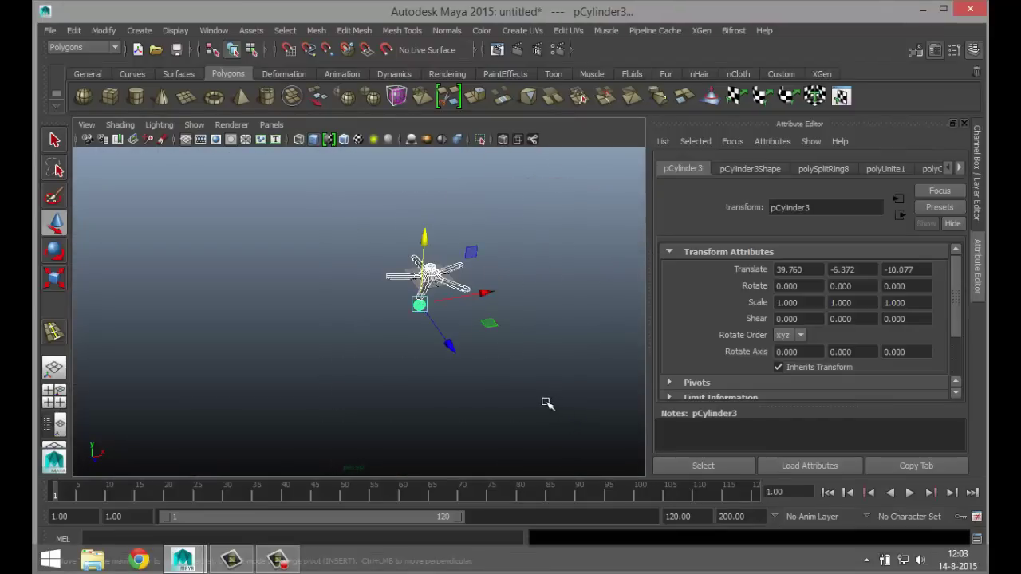
scroll(521, 402, up, 8)
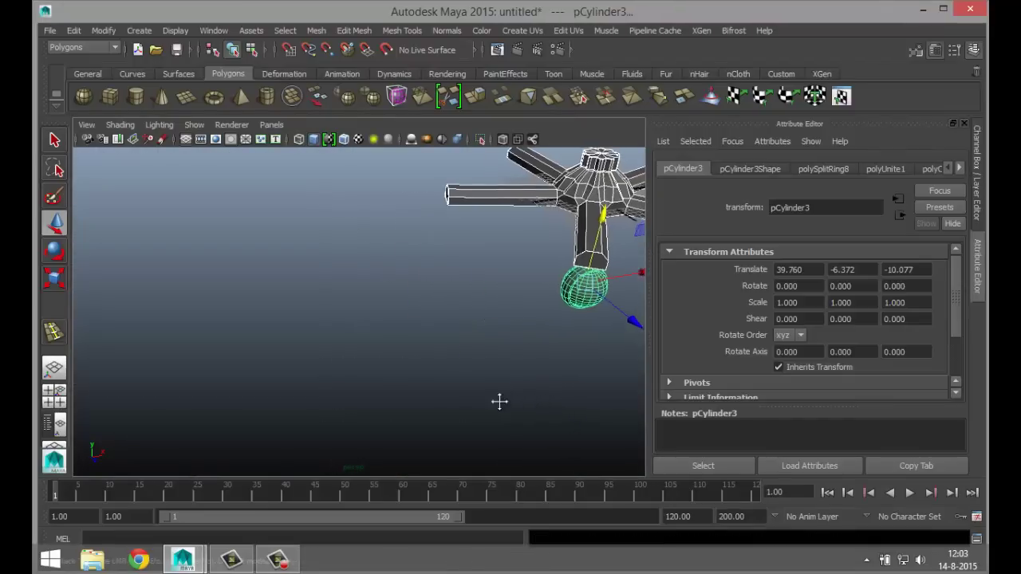
alt+drag(499, 401, 424, 395)
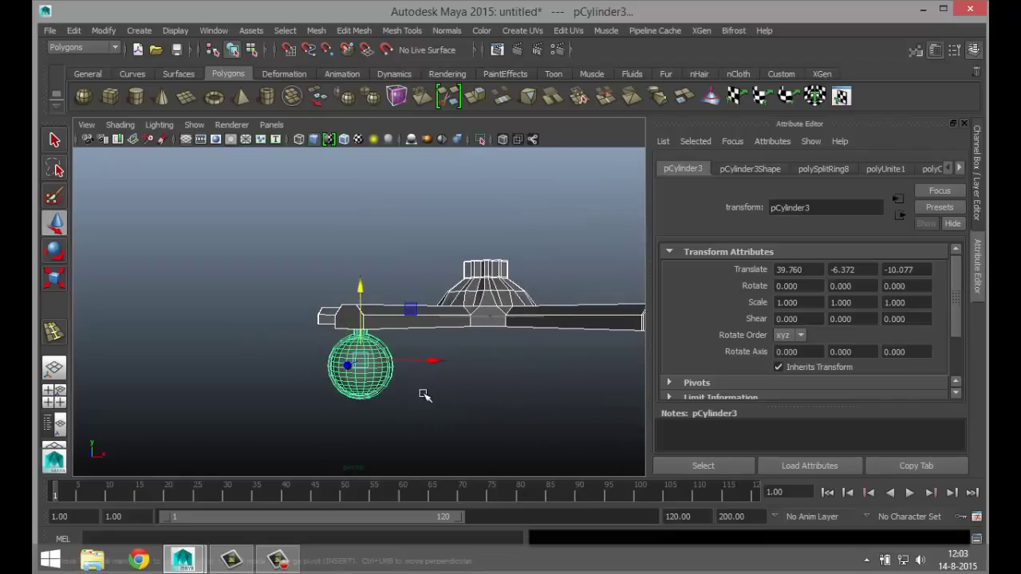
key(r)
drag(360, 362, 354, 363)
key(ctrl+z)
key(ctrl+z)
key(ctrl+z)
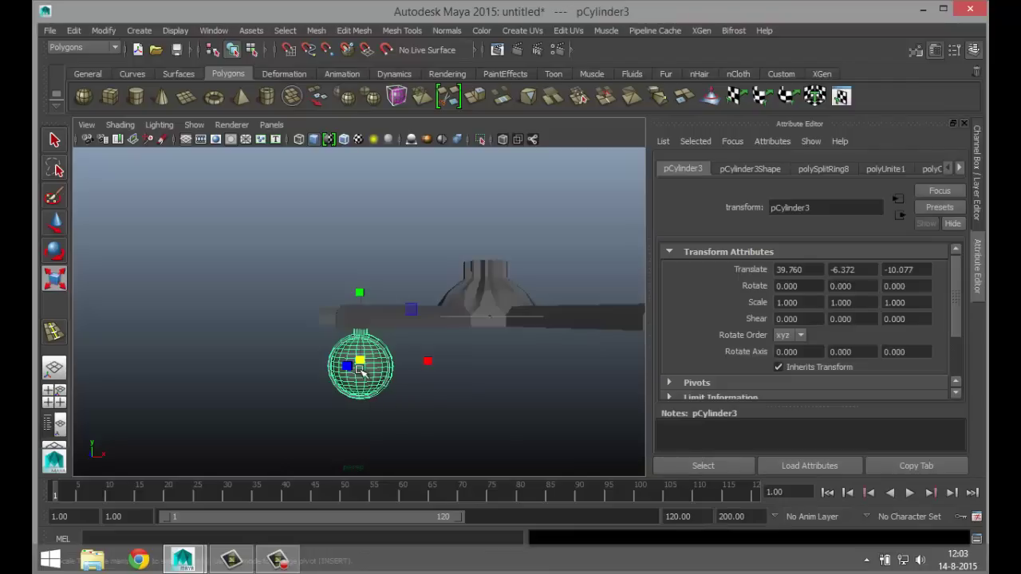
- Scale the wheel uniformly to about 0.556 and move it up against the arm's underside, about -5.37 in Y and -8.85 in Z
drag(362, 371, 345, 366)
alt+drag(448, 387, 319, 410)
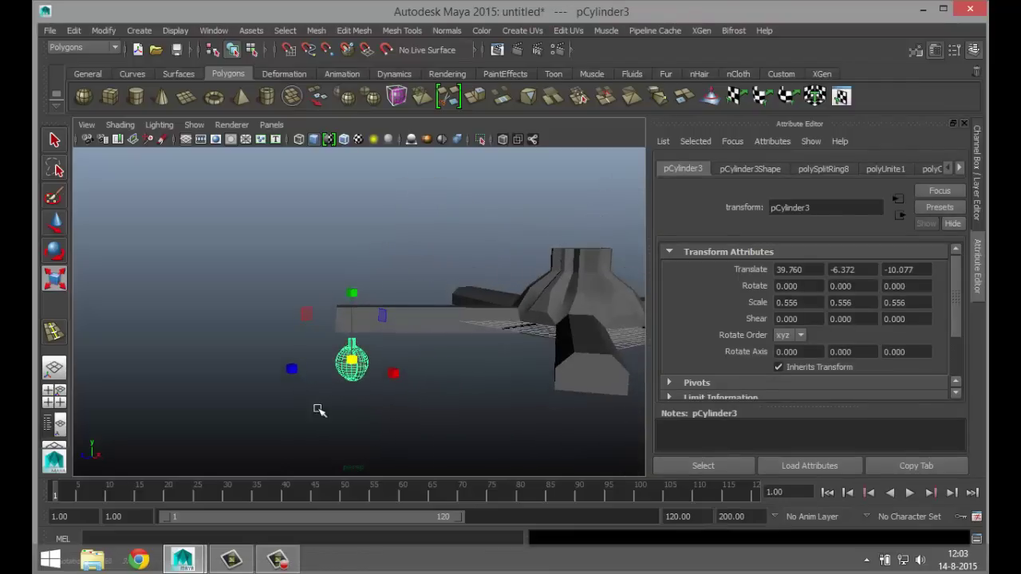
click(62, 399)
key(space)
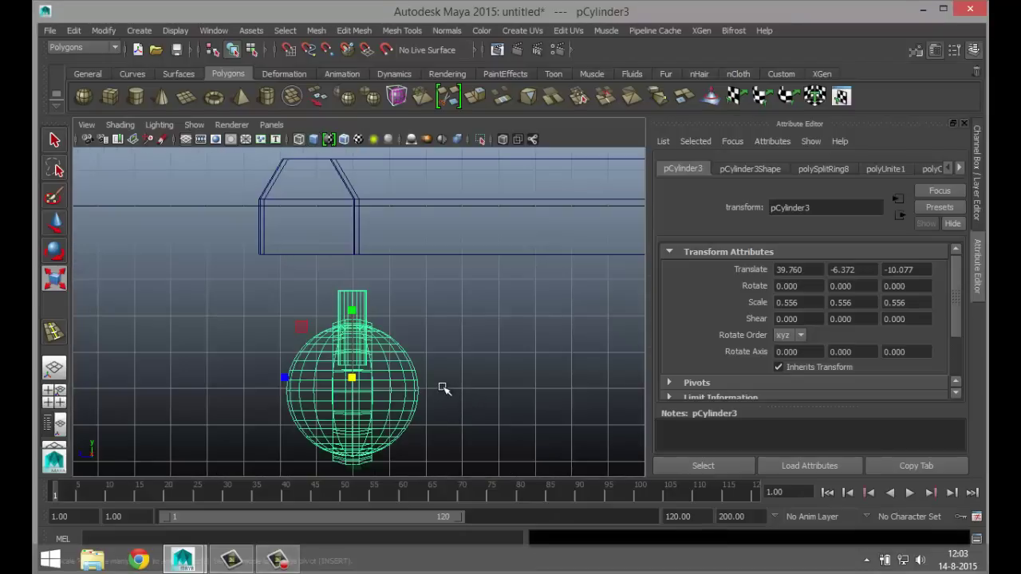
key(w)
drag(354, 377, 312, 344)
- Duplicate the wheel and move the copy along Z to the rear arm's end, about -54.63 in Z
scroll(452, 410, down, 10)
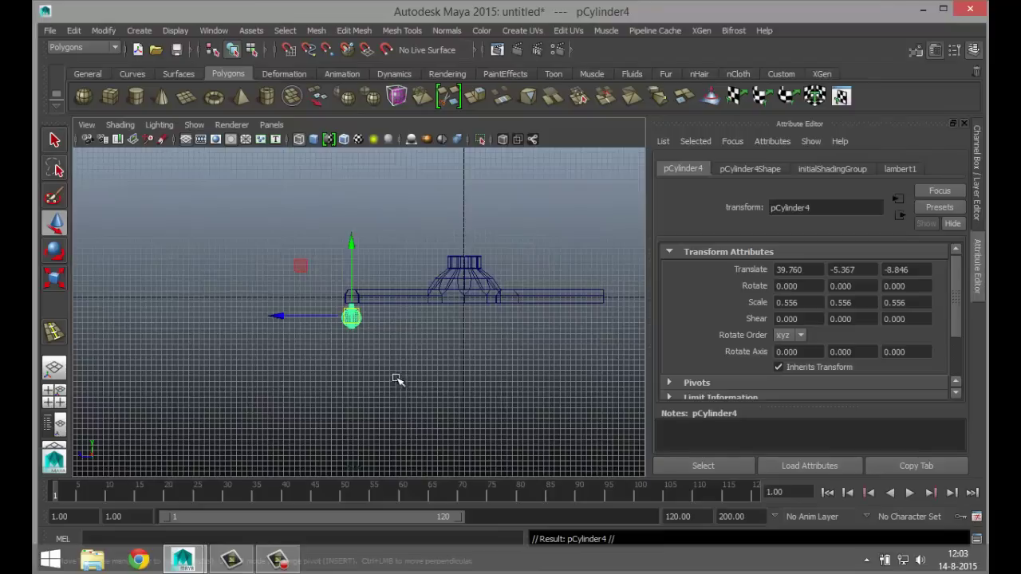
drag(279, 319, 520, 362)
key(f)
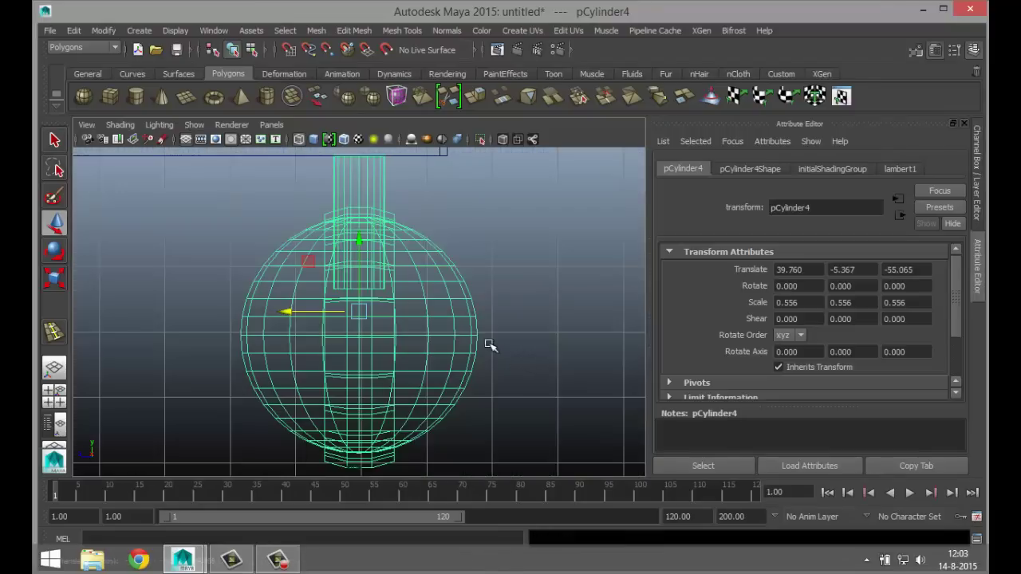
scroll(446, 334, down, 5)
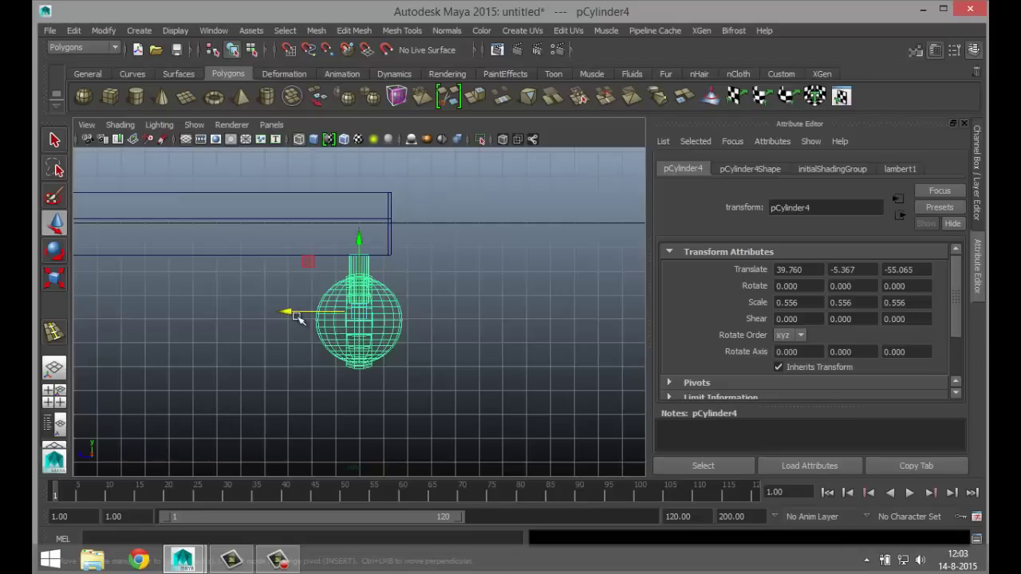
drag(289, 312, 279, 312)
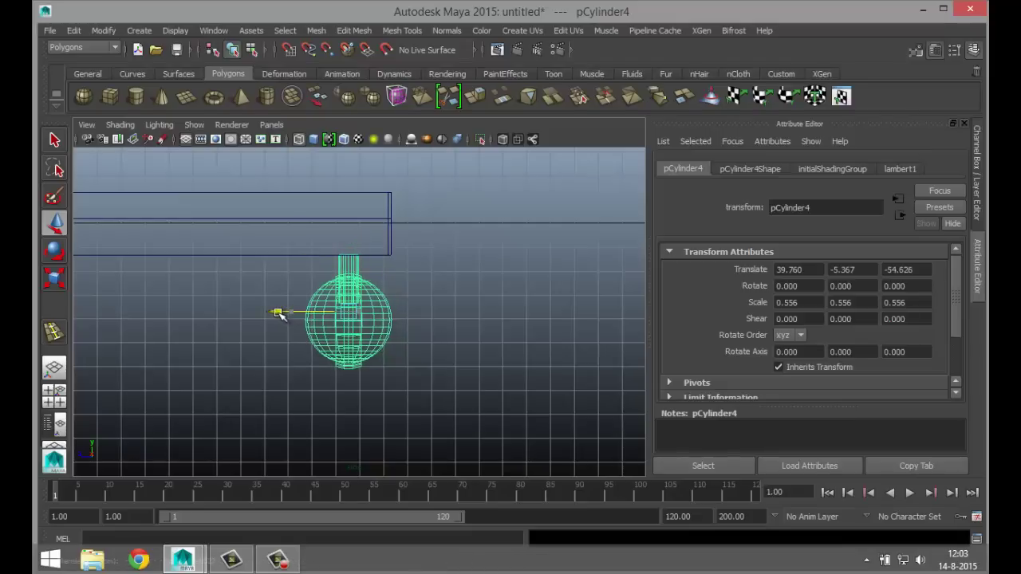
- Shift the original wheel slightly inward in the side view, to about -9.28 in Z
scroll(219, 360, down, 4)
alt+middle_drag(199, 382, 448, 369)
click(248, 312)
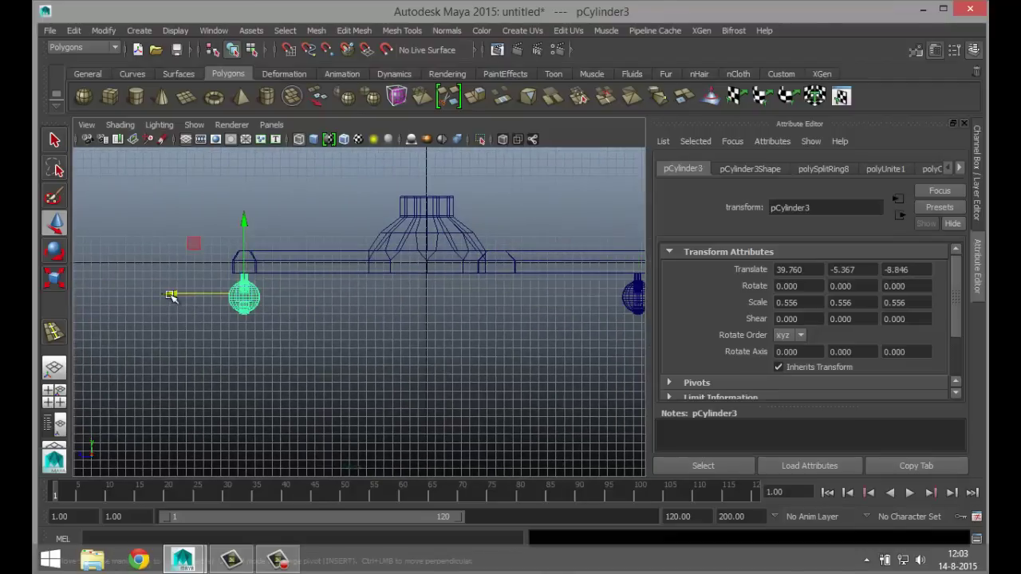
drag(166, 295, 173, 294)
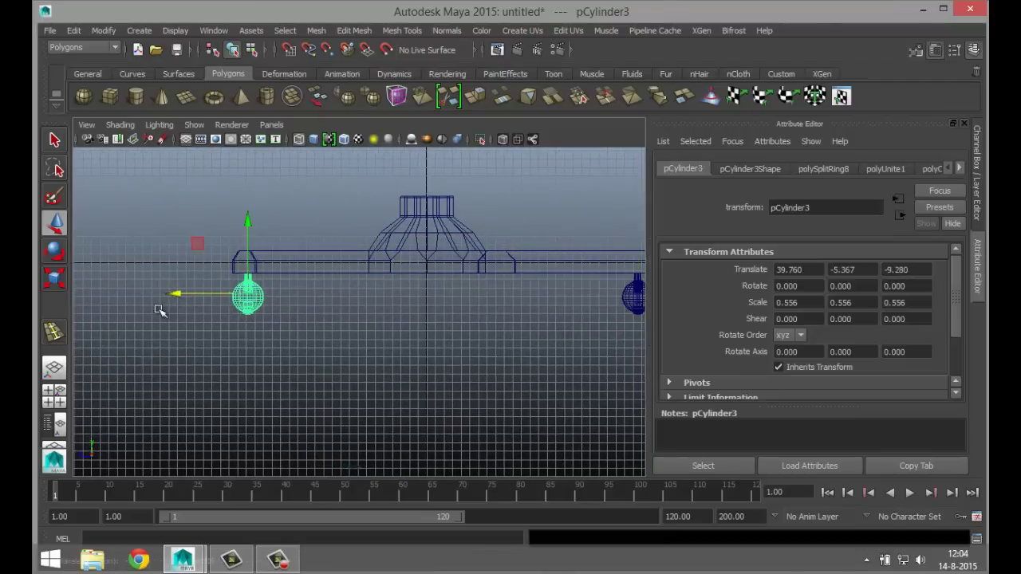
- Centre the original wheel under the front-left arm's tip in the top view, about 39.46 in X and -9.69 in Z
click(54, 392)
key(space)
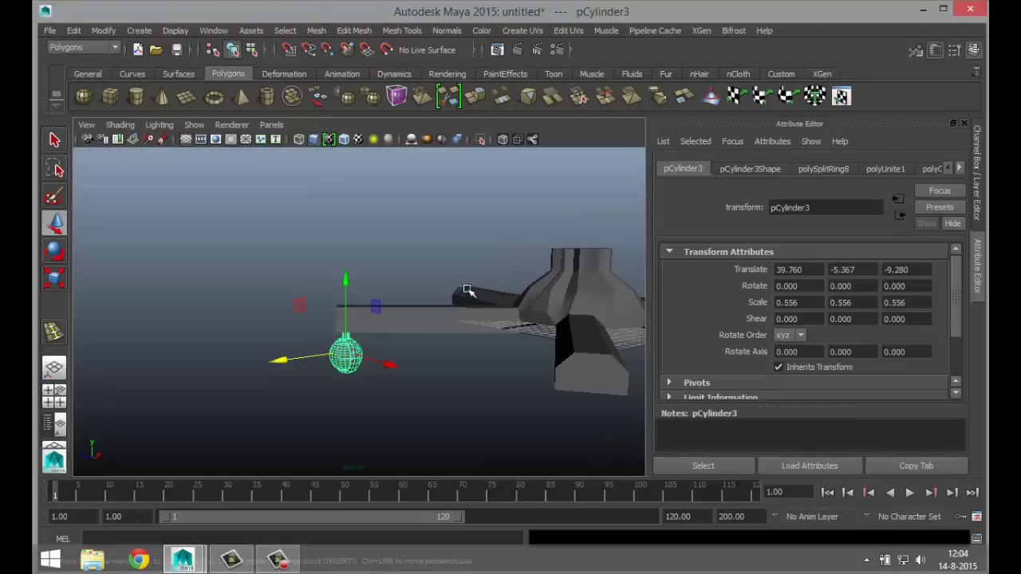
scroll(415, 338, down, 2)
alt+drag(415, 338, 574, 391)
alt+drag(429, 385, 404, 446)
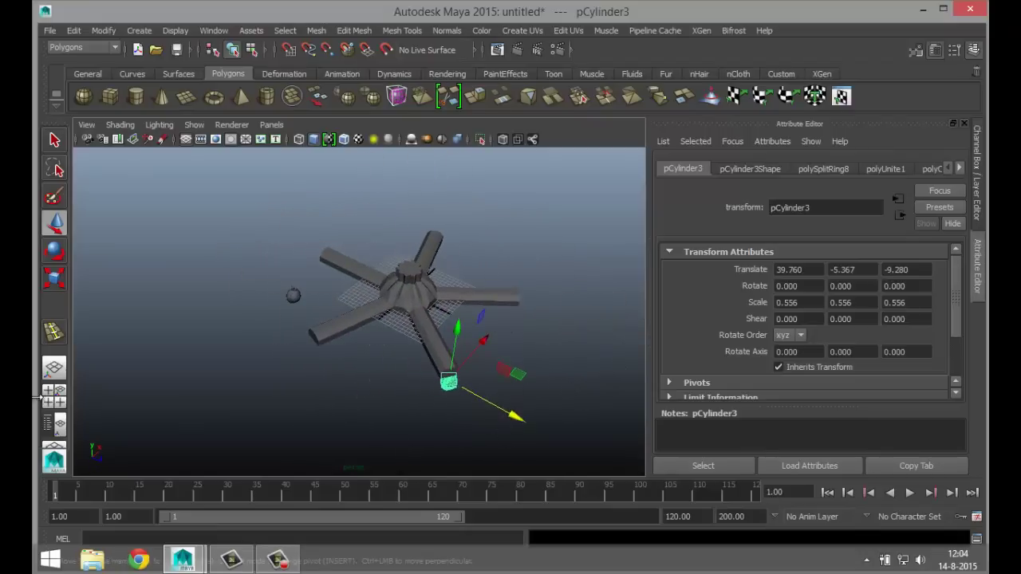
click(55, 393)
key(space)
key(f)
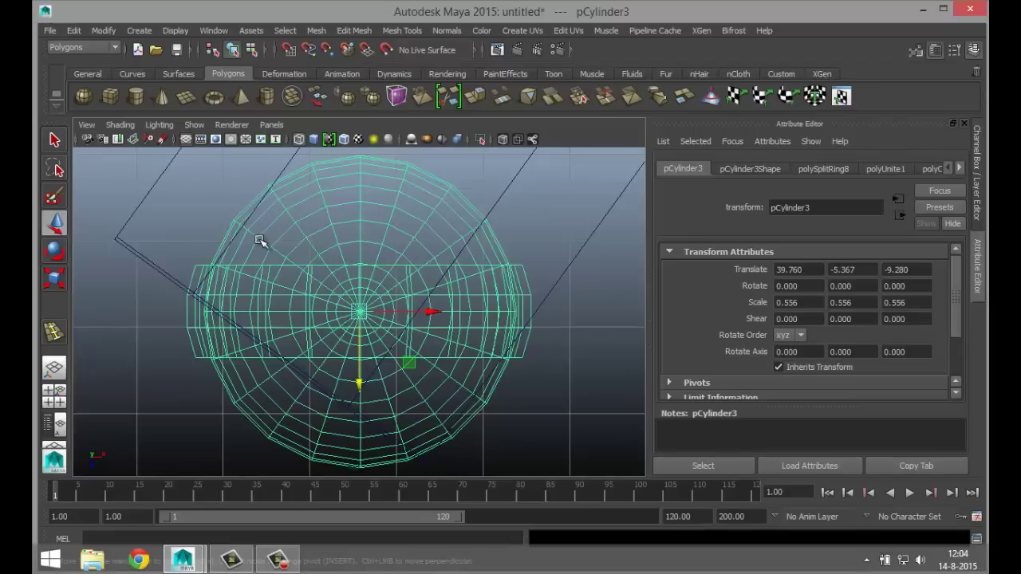
scroll(360, 311, down, 5)
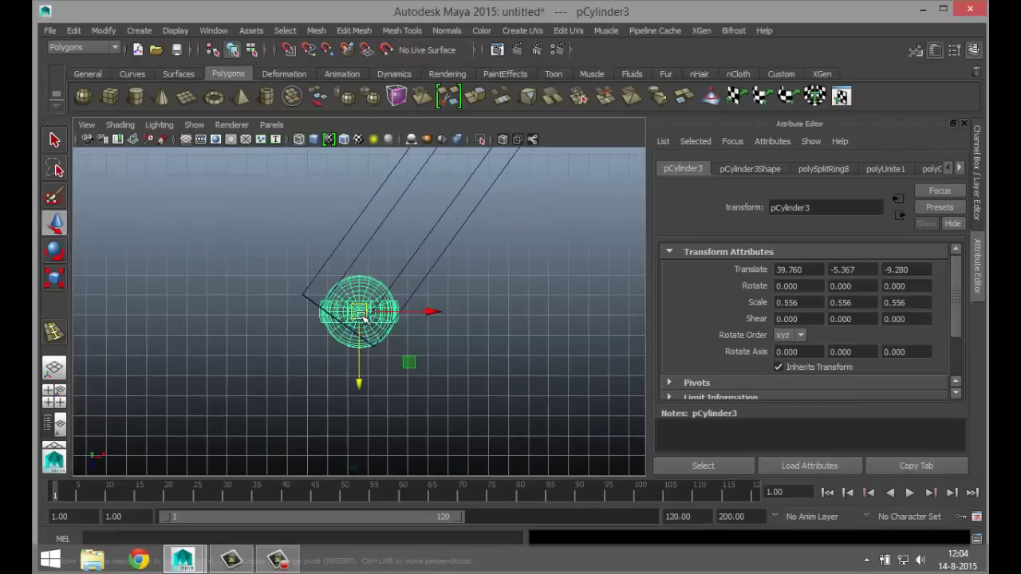
drag(360, 315, 355, 308)
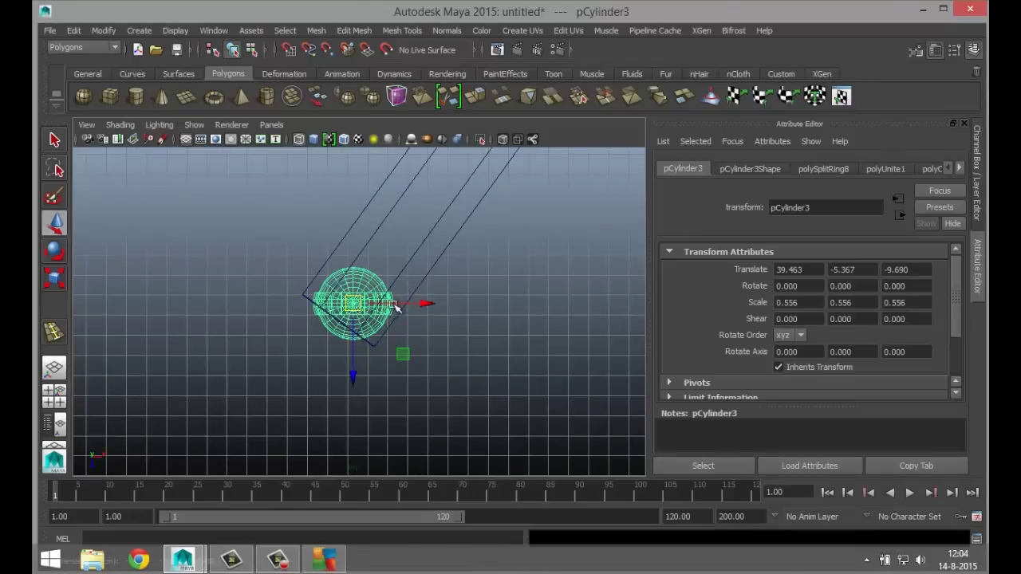
- Move the copied wheel along X to centre it under the rear arm's tip, about 54.19 in X
alt+drag(423, 303, 456, 367)
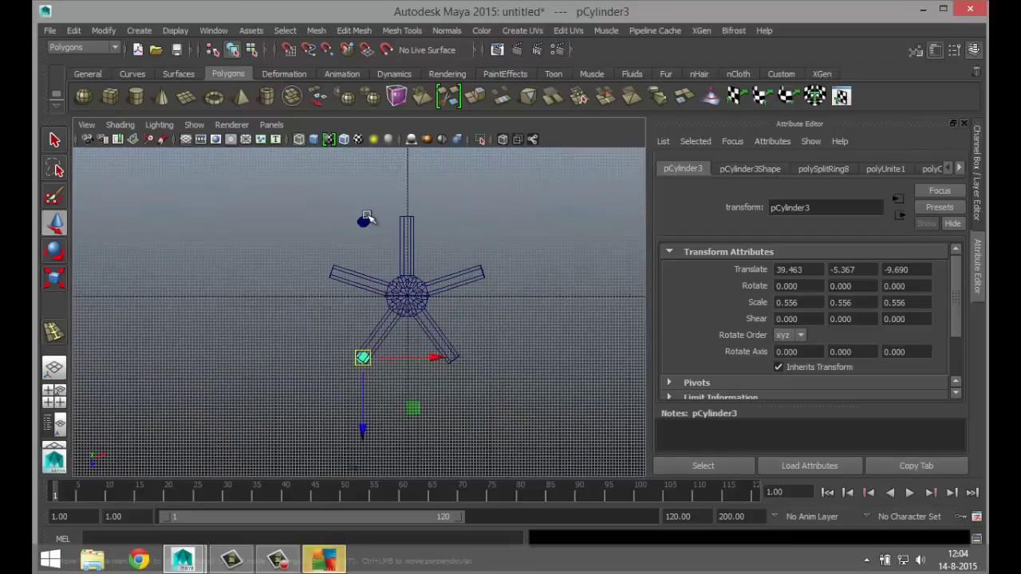
key(ctrl+d)
drag(440, 224, 484, 235)
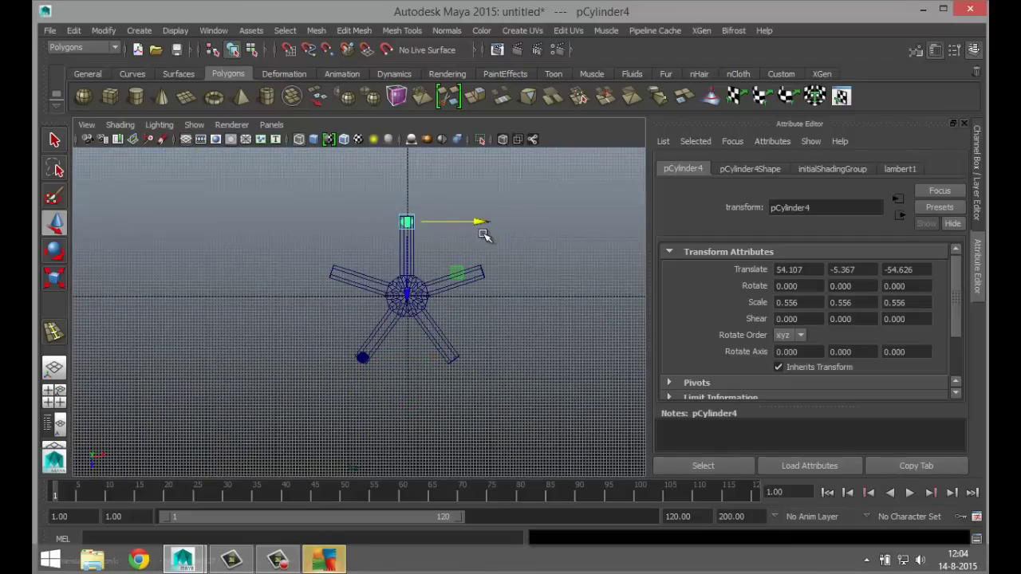
key(f)
drag(430, 311, 441, 311)
- Duplicate the rear wheel and place the copy under the rear-right arm's tip, about 77.51 in X and -37.72 in Z
scroll(444, 314, down, 15)
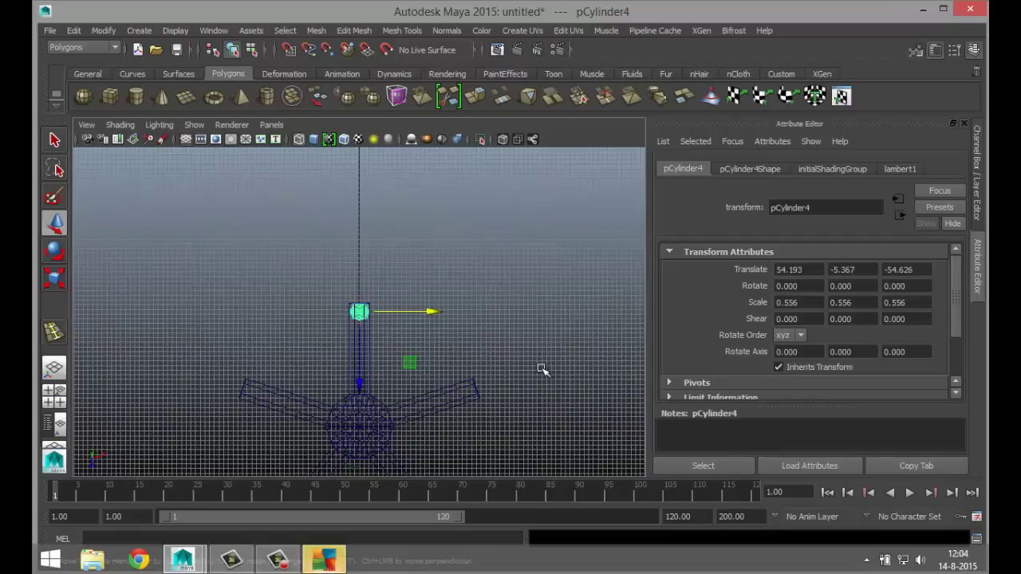
scroll(543, 369, down, 3)
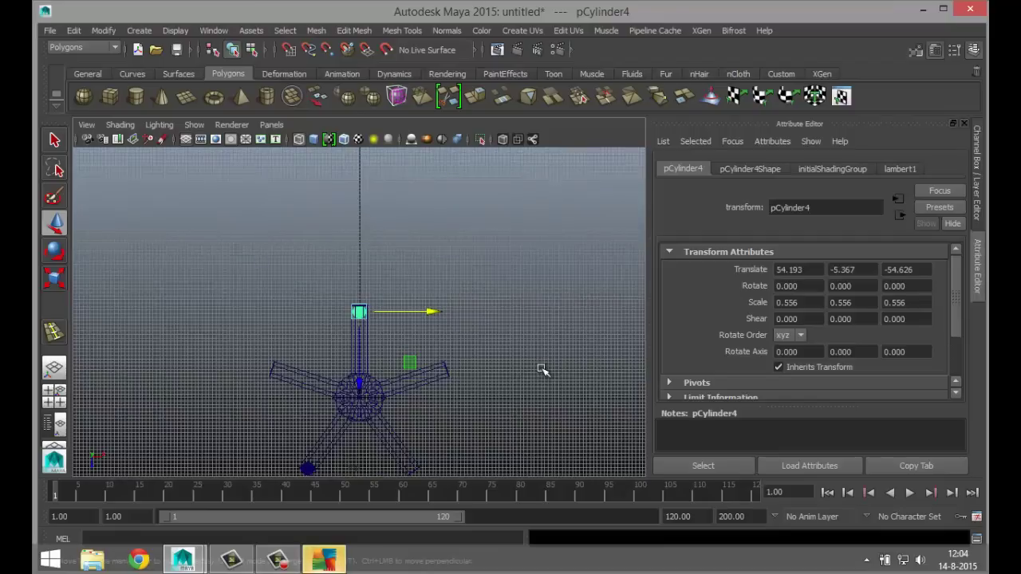
key(ctrl+d)
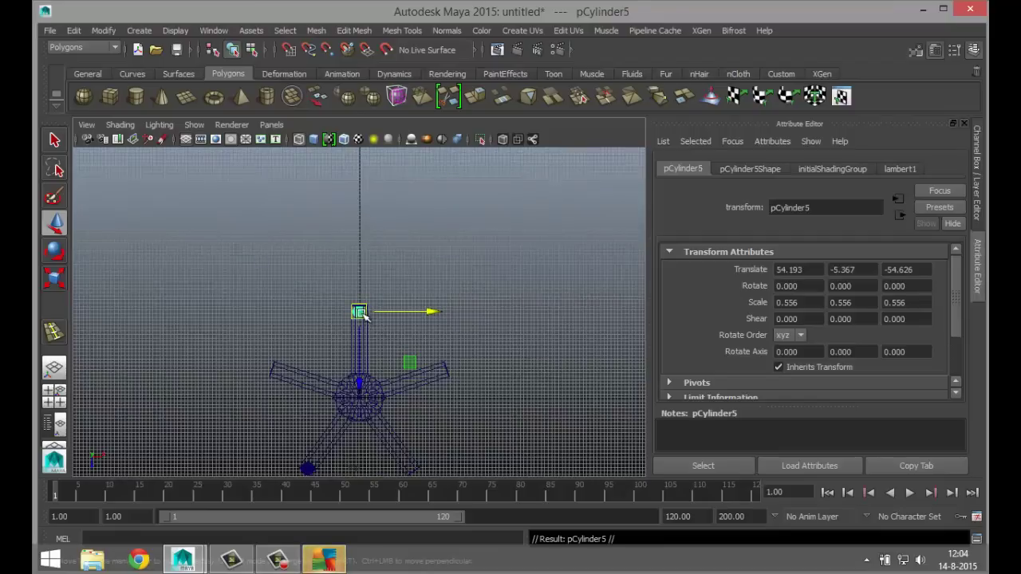
drag(360, 314, 440, 375)
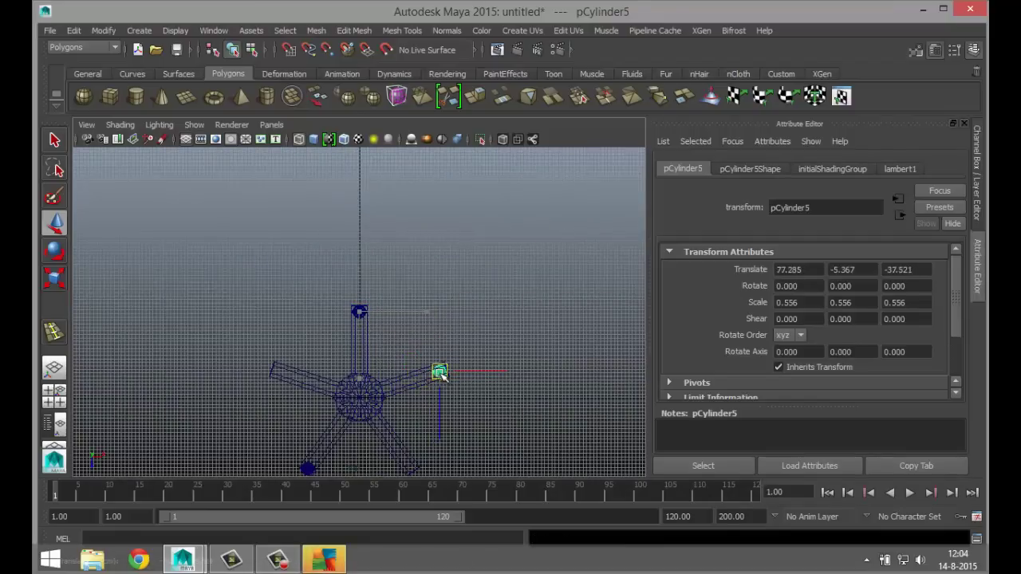
key(f)
scroll(423, 351, down, 5)
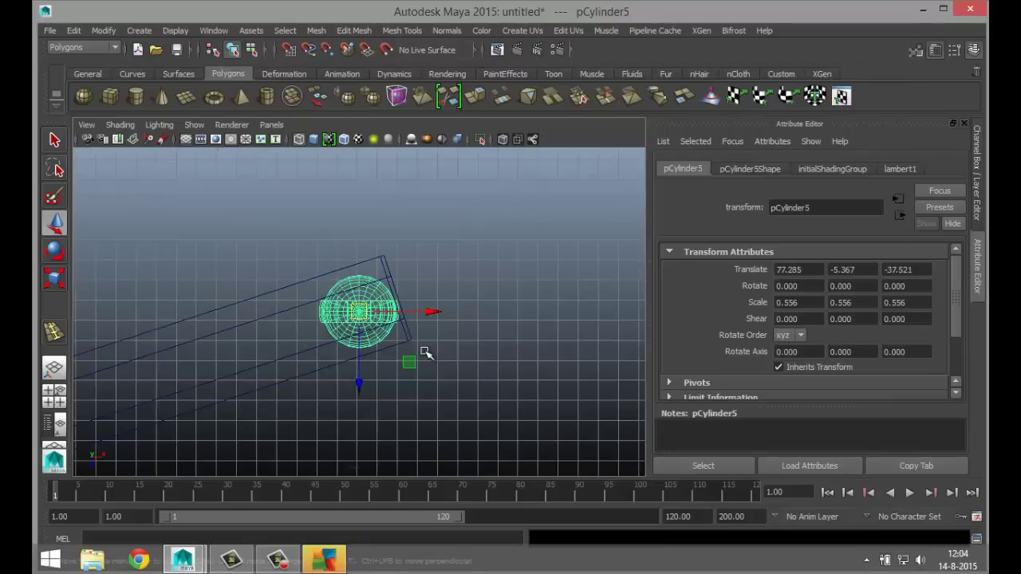
scroll(420, 358, up, 5)
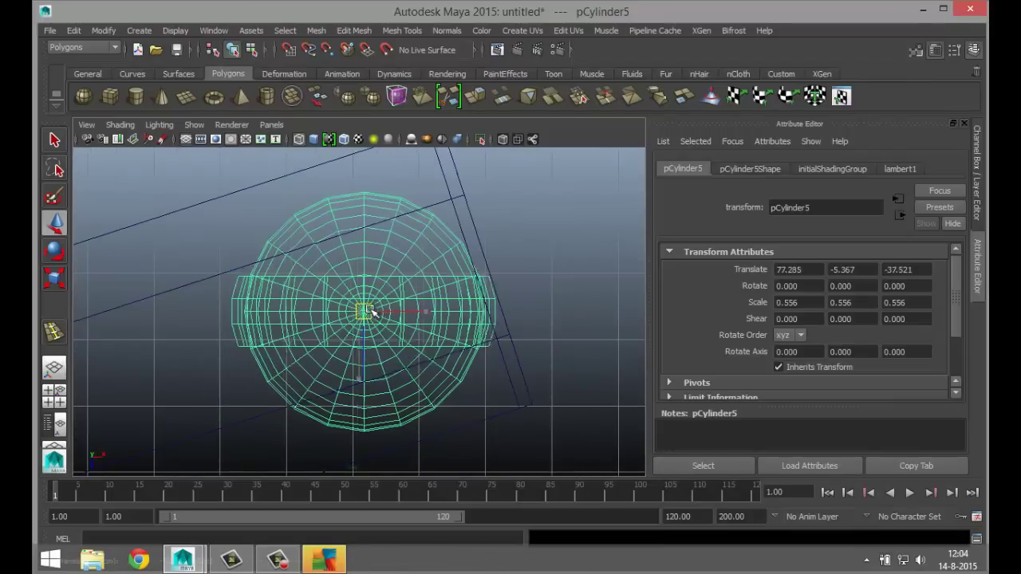
drag(368, 309, 388, 362)
- Duplicate the rear-right wheel and place the copy under the rear-left arm's tip, about 31.22 in X and -37.75 in Z
scroll(379, 297, down, 3)
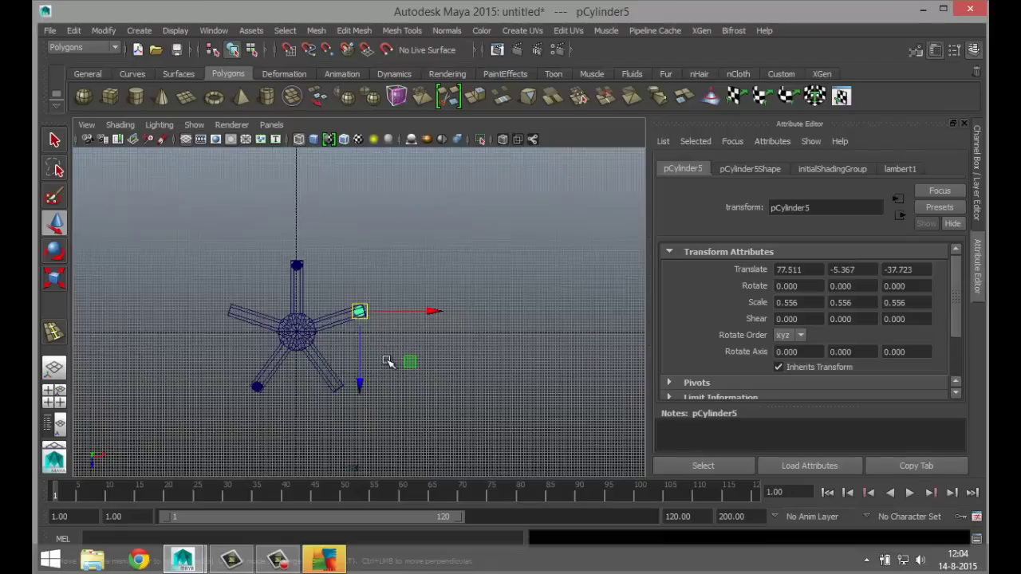
key(ctrl+d)
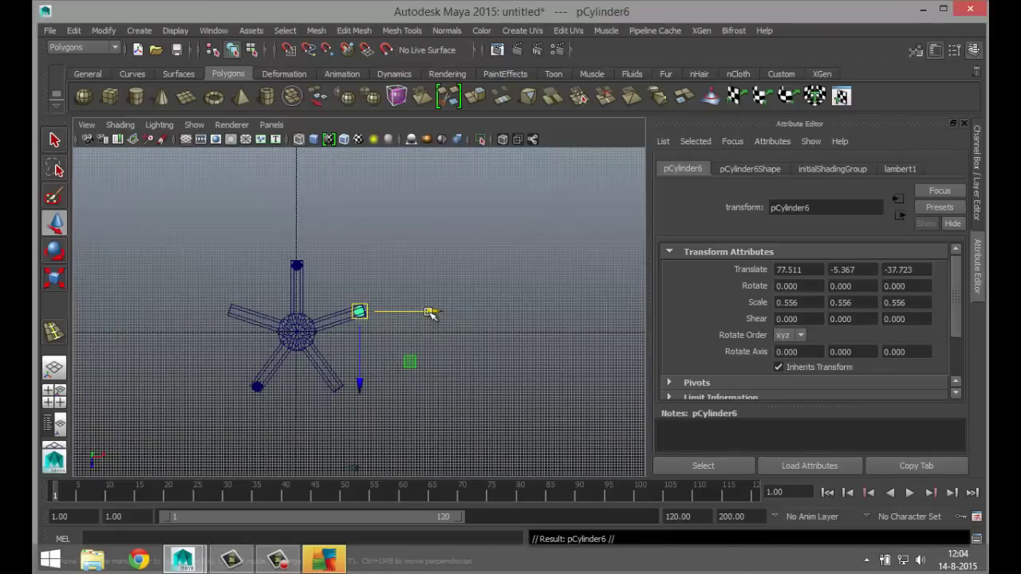
drag(430, 314, 310, 317)
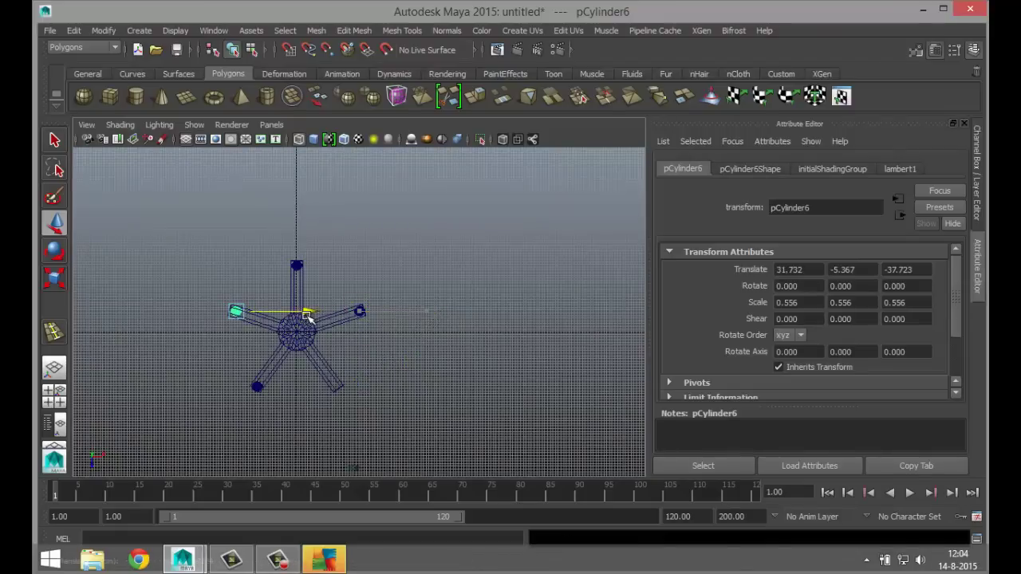
key(f)
scroll(335, 303, down, 5)
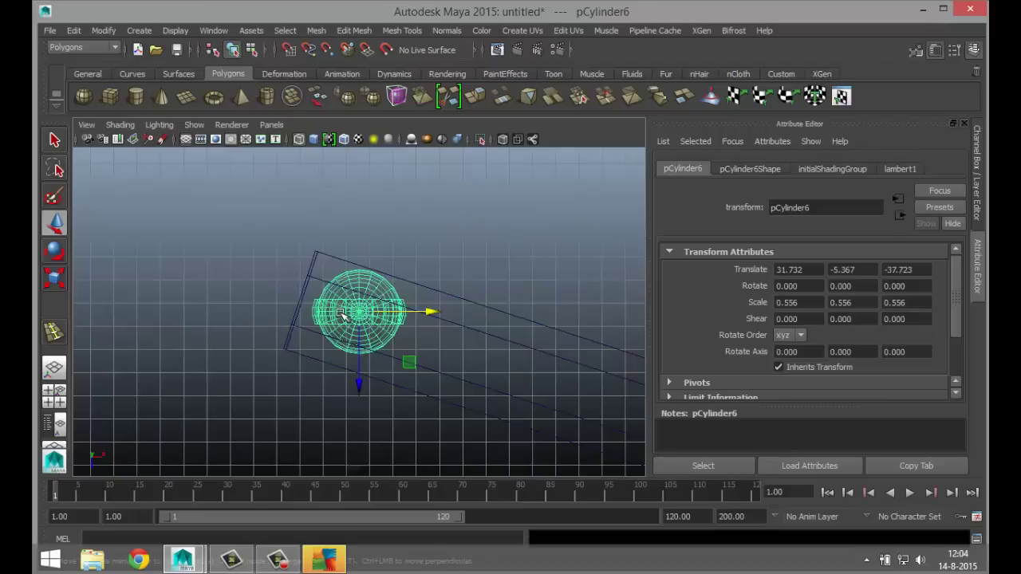
scroll(343, 315, up, 3)
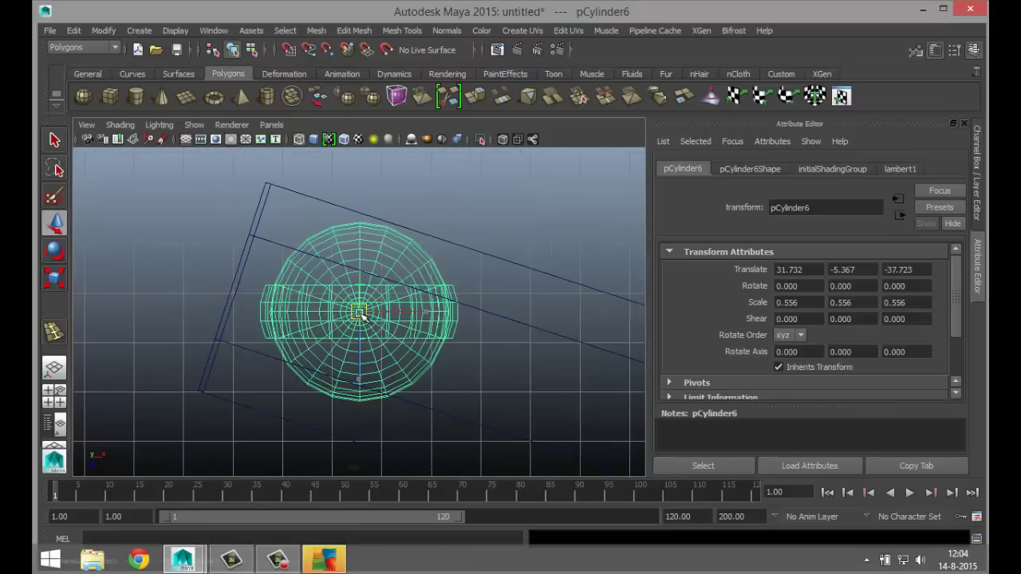
drag(361, 315, 338, 315)
- Duplicate the front-left wheel and centre the copy under the front-right arm's tip, about 68.77 in X and -10.38 in Z
scroll(338, 315, down, 8)
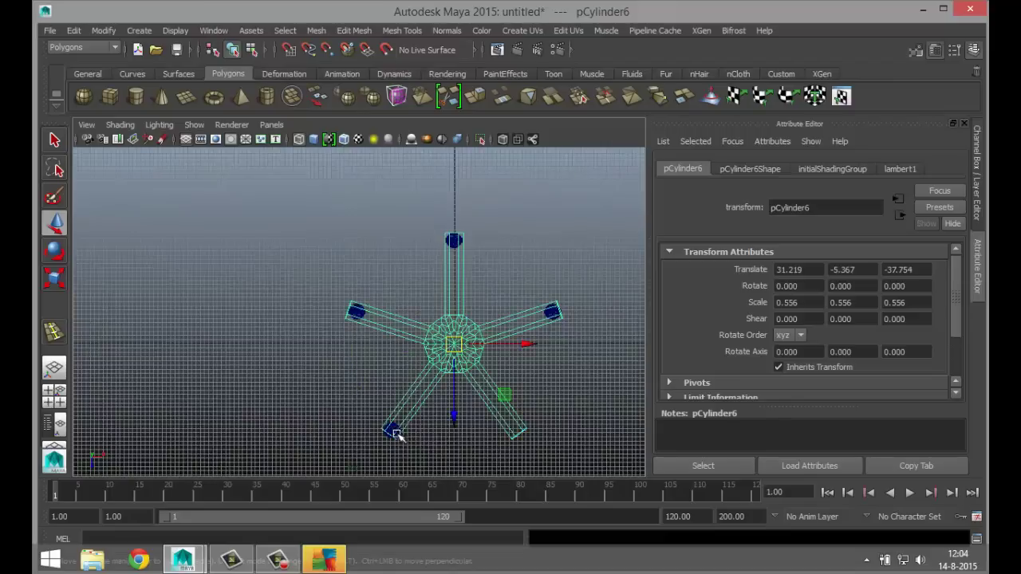
click(391, 432)
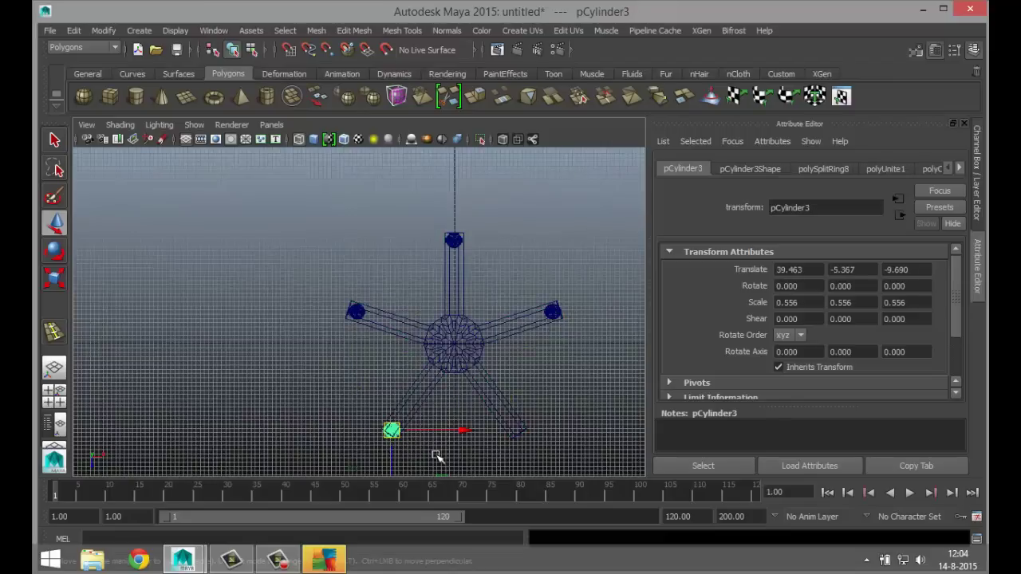
key(ctrl+d)
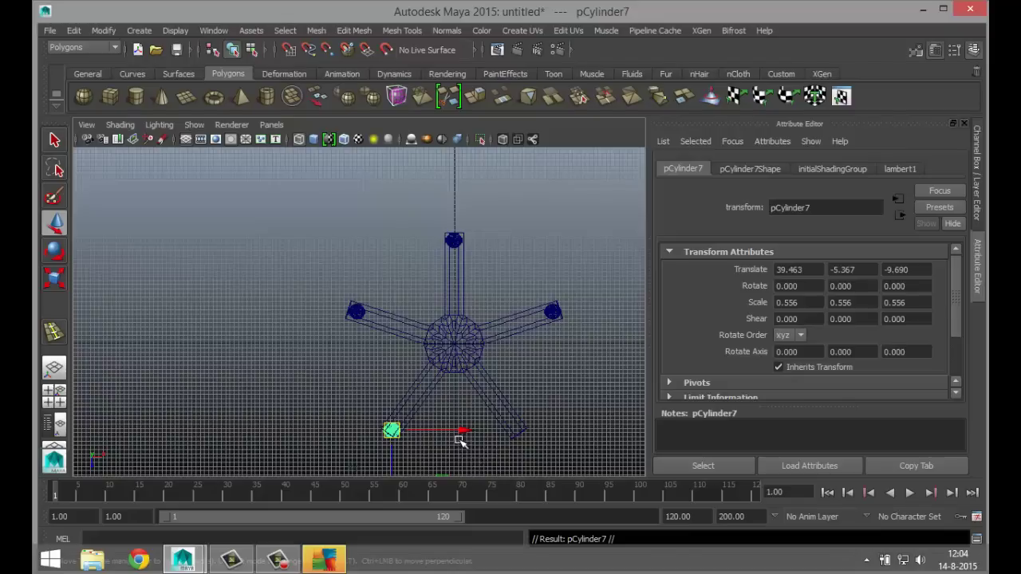
drag(467, 435, 590, 441)
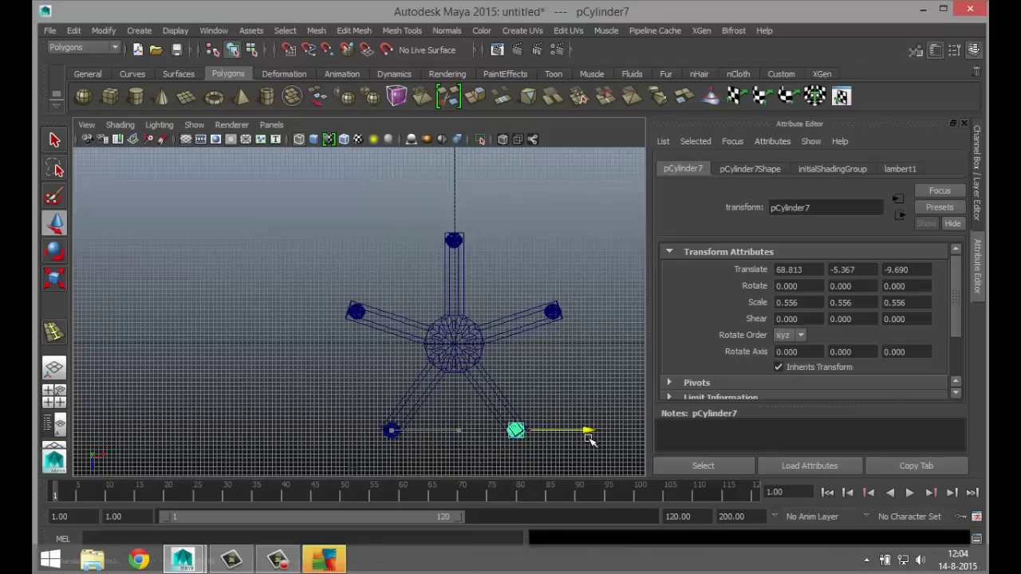
key(f)
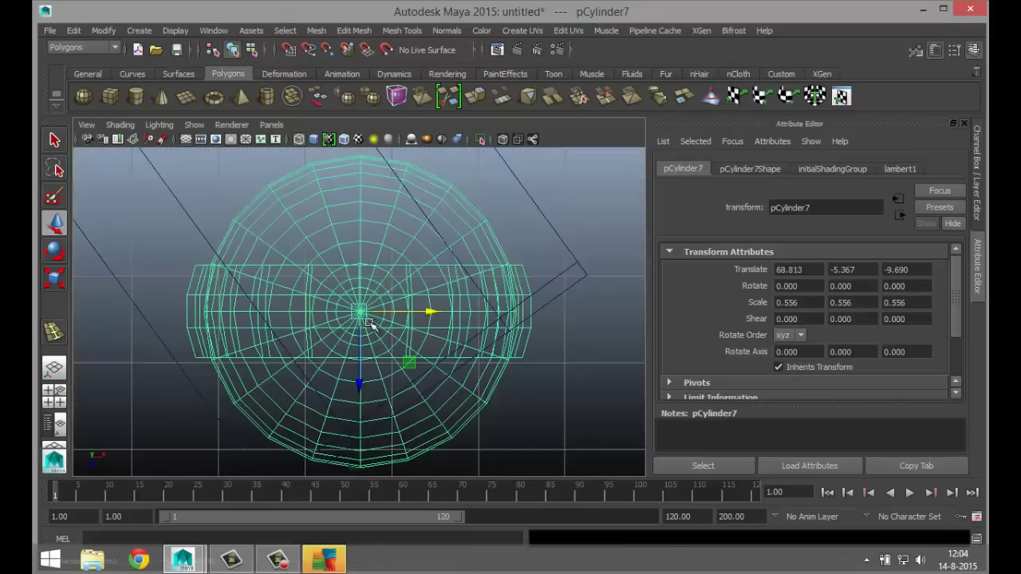
drag(361, 312, 353, 255)
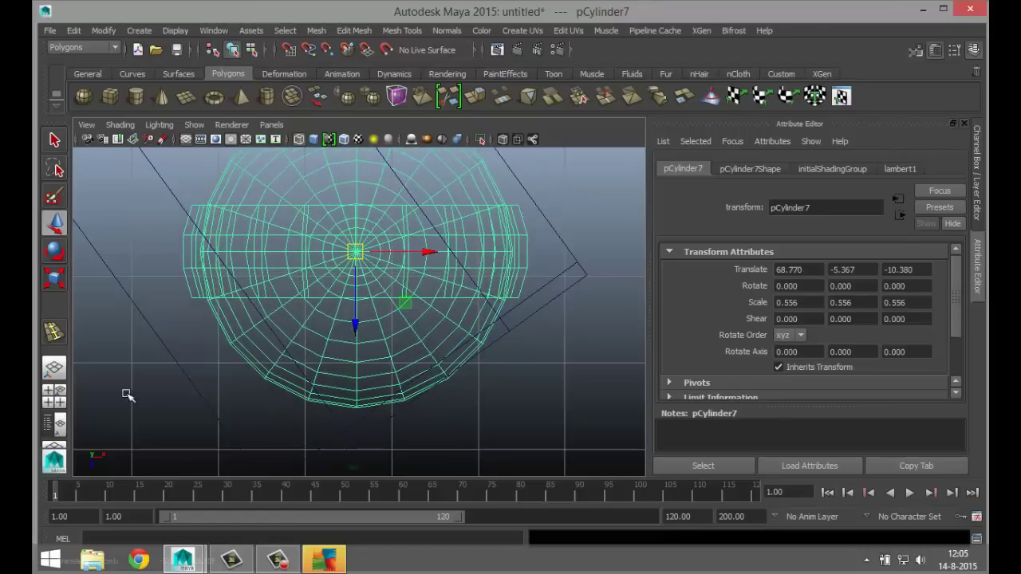
click(53, 397)
key(space)
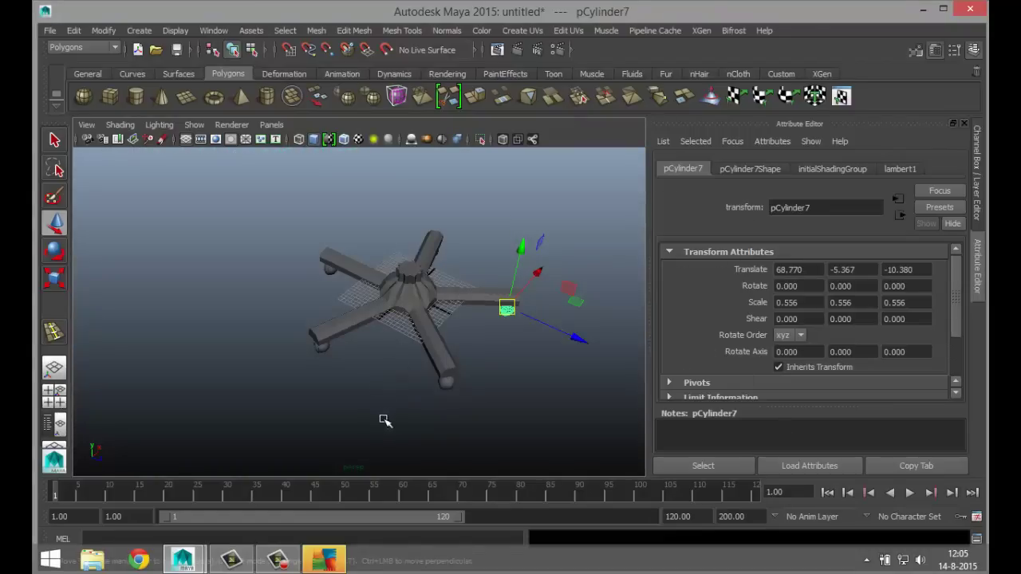
alt+drag(359, 421, 360, 394)
click(424, 433)
- Draw a tall, narrow polygon pipe with a hollow core beside the five-armed base
alt+drag(423, 433, 282, 370)
click(136, 96)
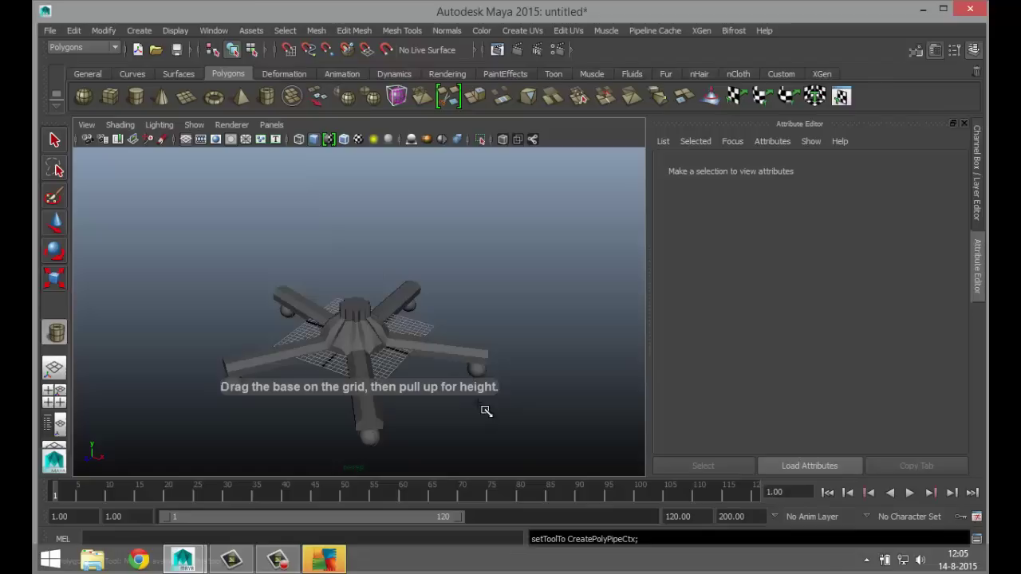
drag(506, 430, 531, 341)
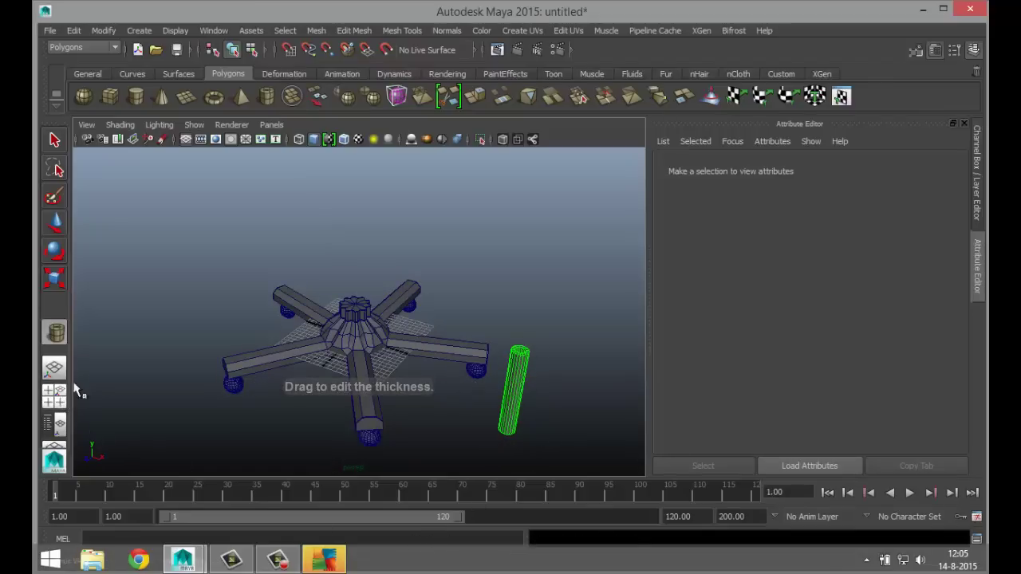
- Centre the pipe on the base's hub in the top view, at 0 in X and 0 in Z
key(space)
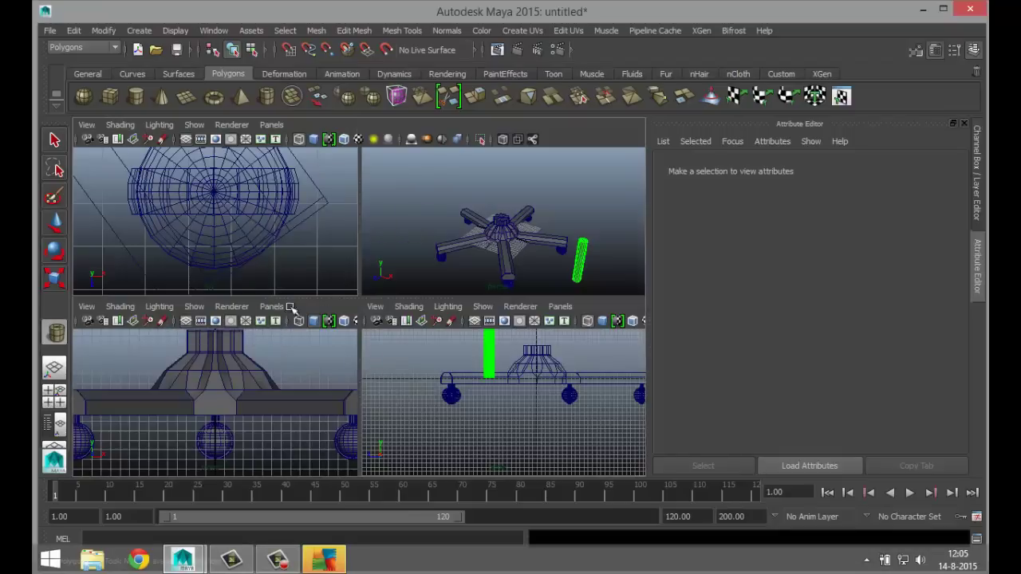
key(space)
key(space)
key(space)
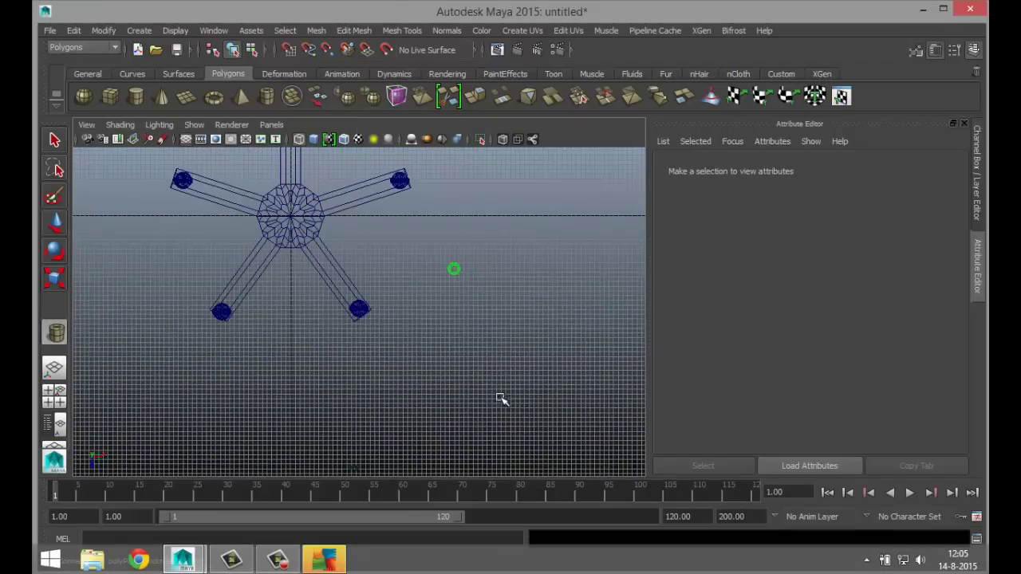
click(453, 269)
key(w)
drag(453, 269, 291, 213)
key(f)
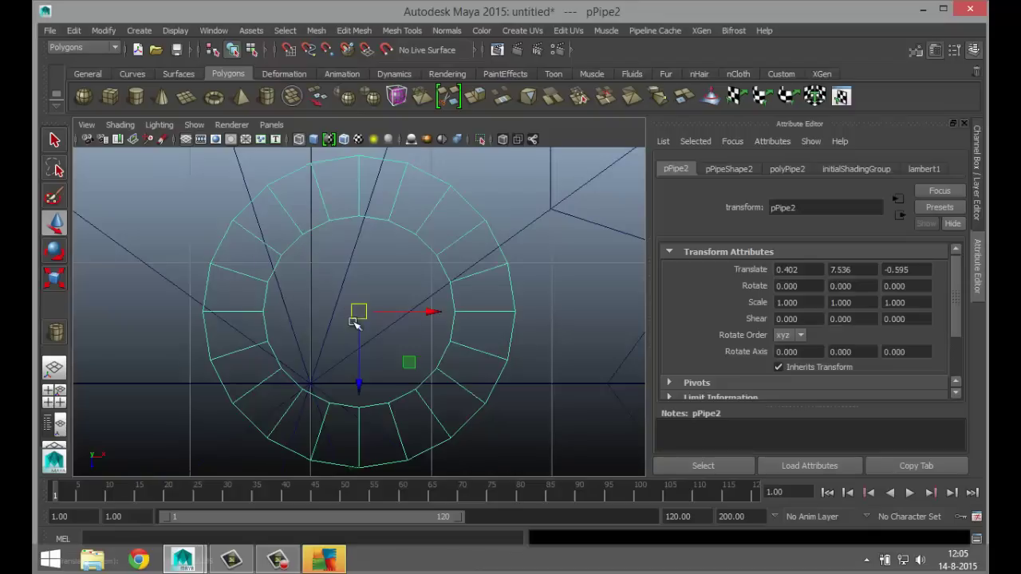
alt+drag(355, 323, 441, 279)
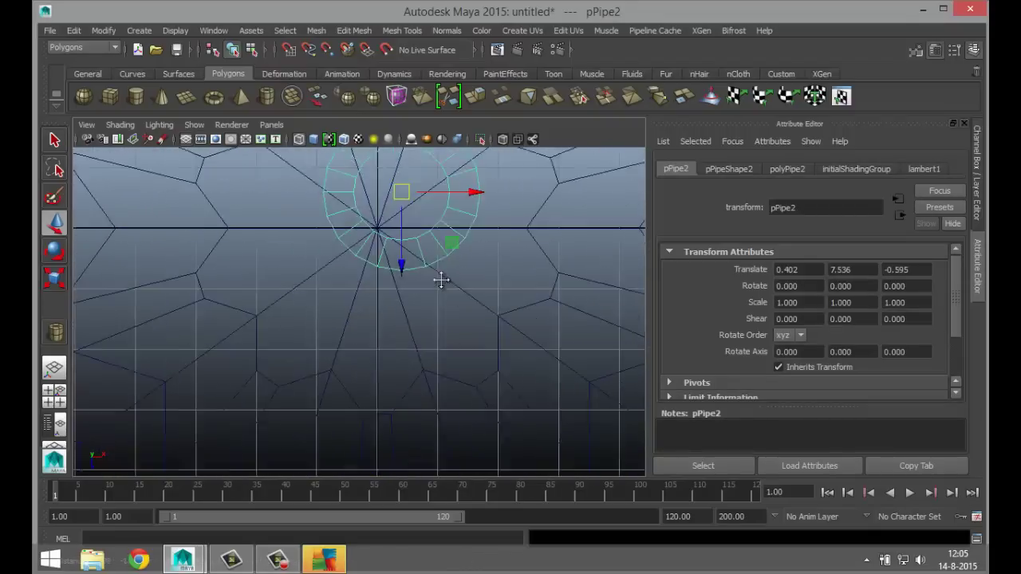
alt+middle_drag(441, 279, 449, 287)
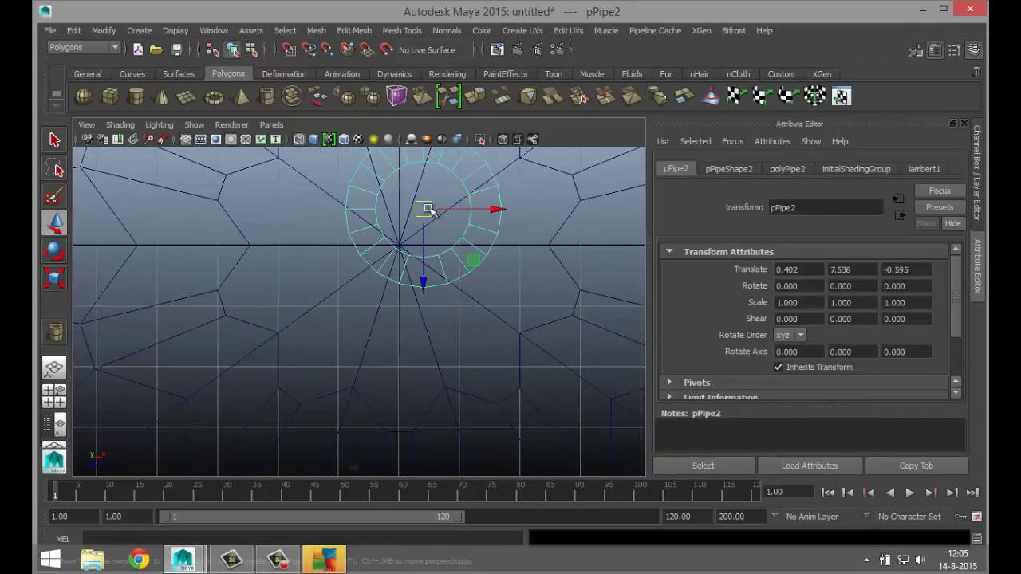
drag(427, 209, 423, 219)
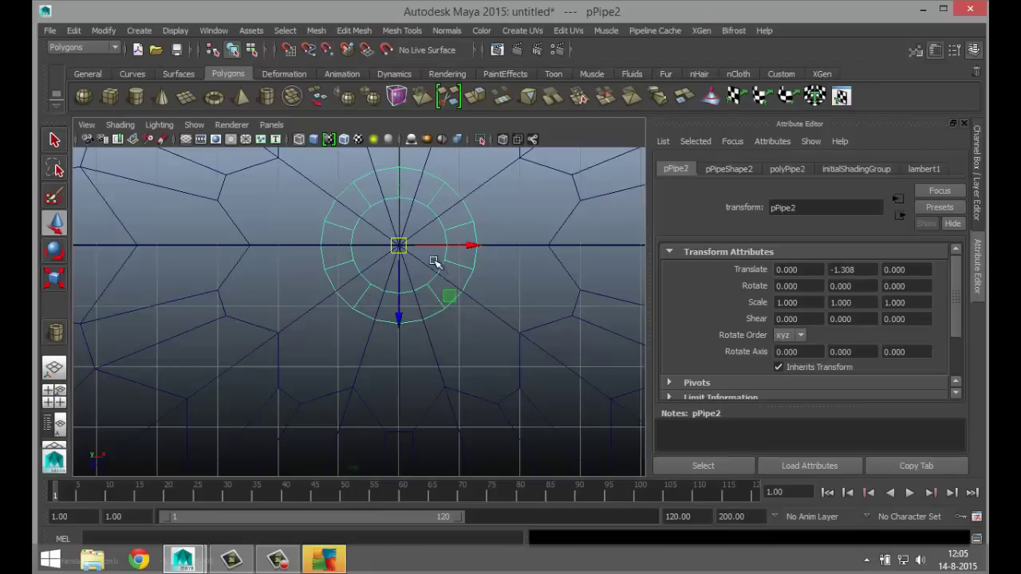
- Scale the pipe up uniformly to about 1.57 around the hub's centre
key(r)
drag(399, 245, 668, 292)
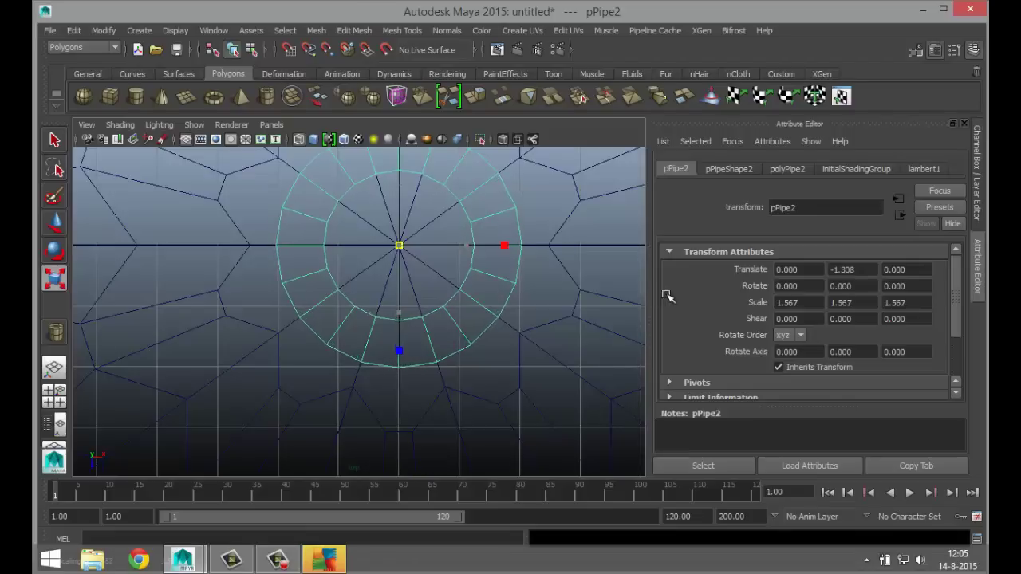
click(56, 394)
key(space)
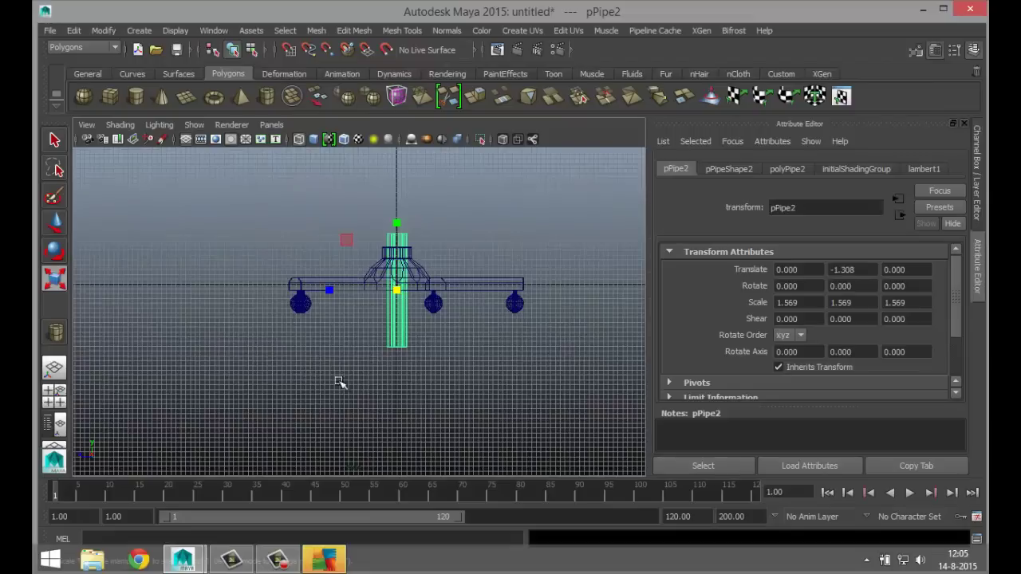
- Raise the pipe in the side view until its lower end rests on top of the neck, about 19.42 in Y
key(w)
drag(399, 218, 400, 126)
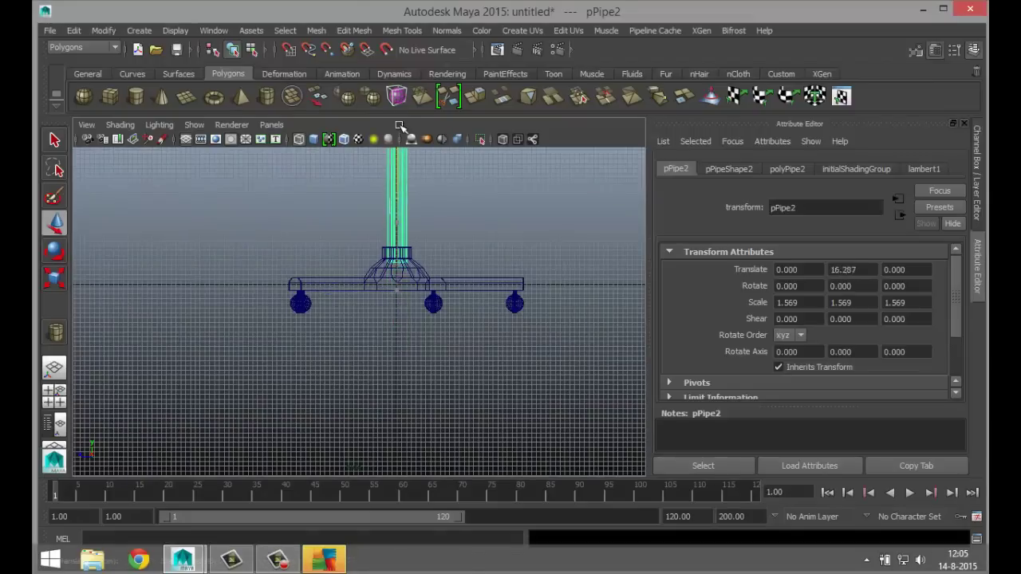
key(f)
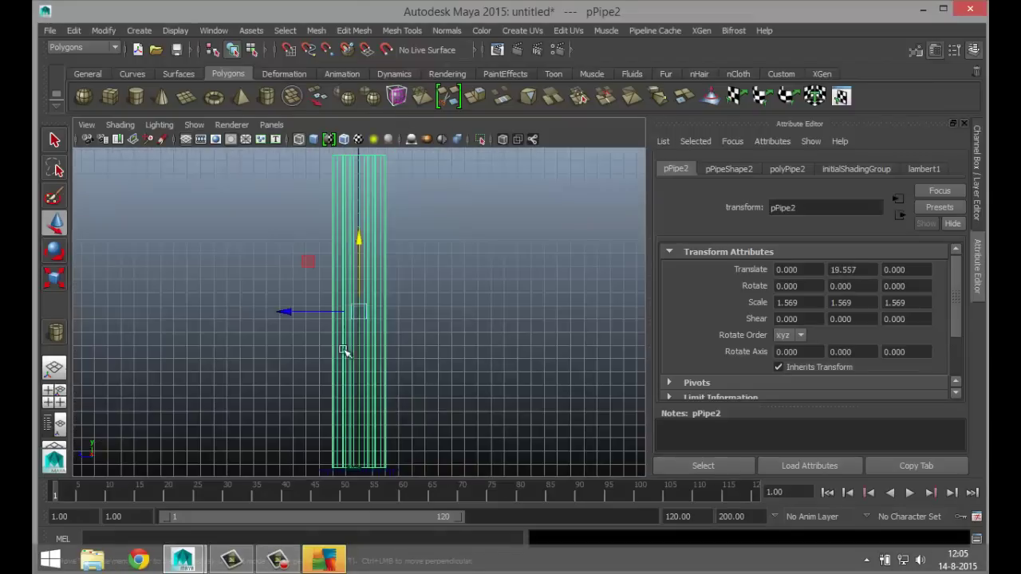
scroll(343, 351, down, 5)
scroll(461, 407, up, 5)
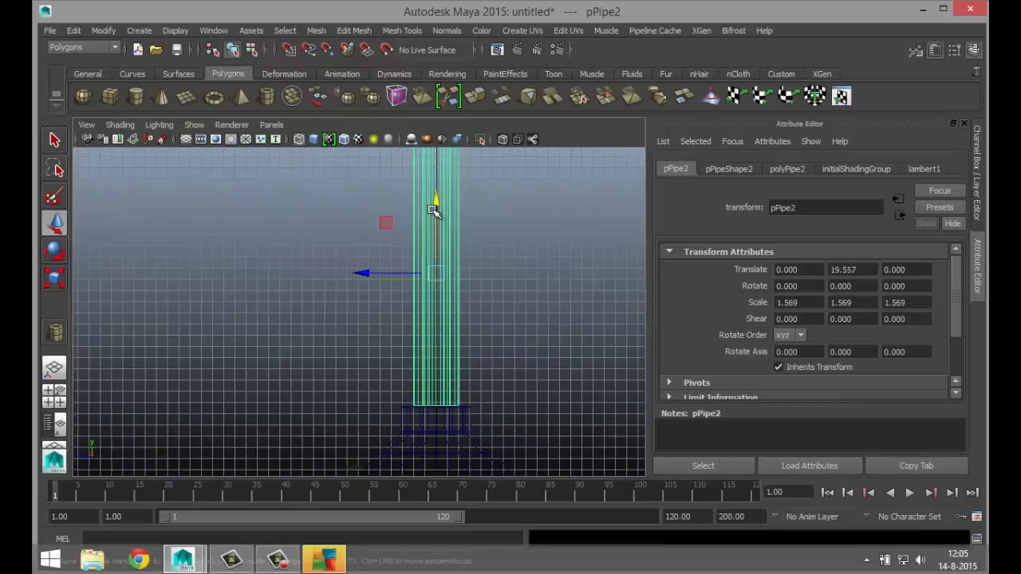
drag(432, 210, 436, 213)
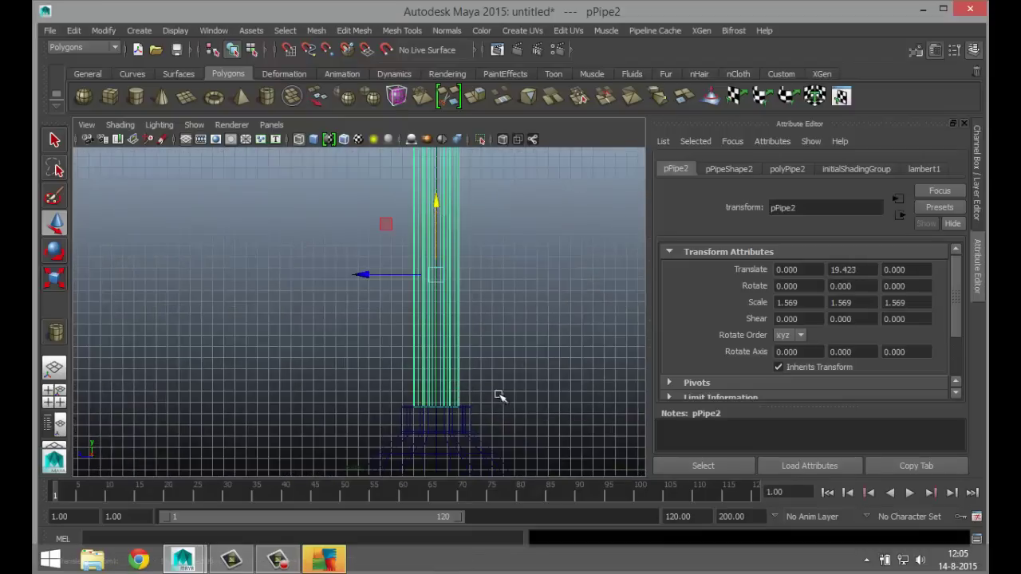
alt+middle_drag(496, 392, 473, 291)
scroll(478, 322, up, 3)
scroll(476, 320, up, 1)
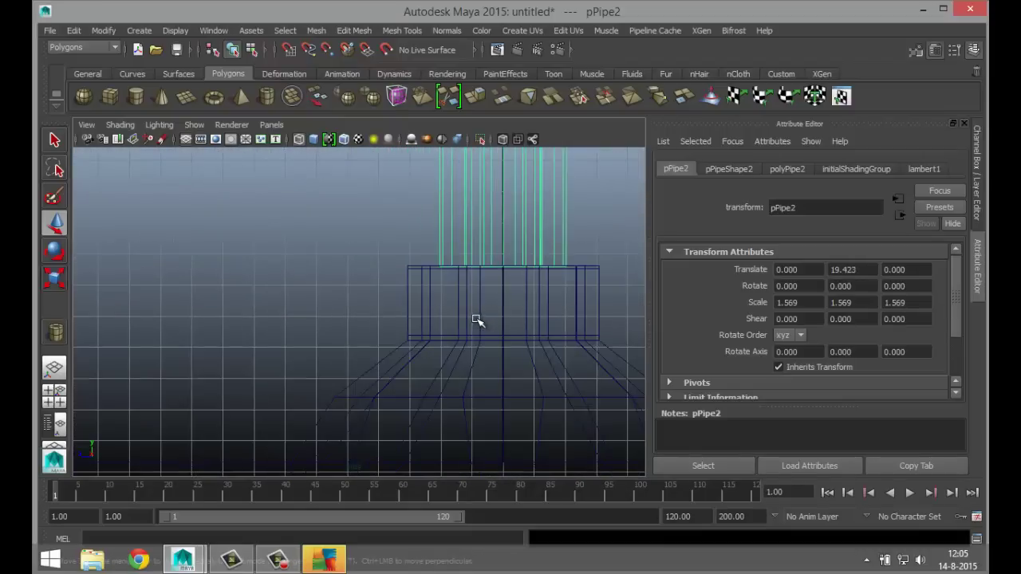
scroll(465, 351, down, 5)
- Shorten the pipe to roughly half its height by lowering all the vertices of its upper end
click(55, 396)
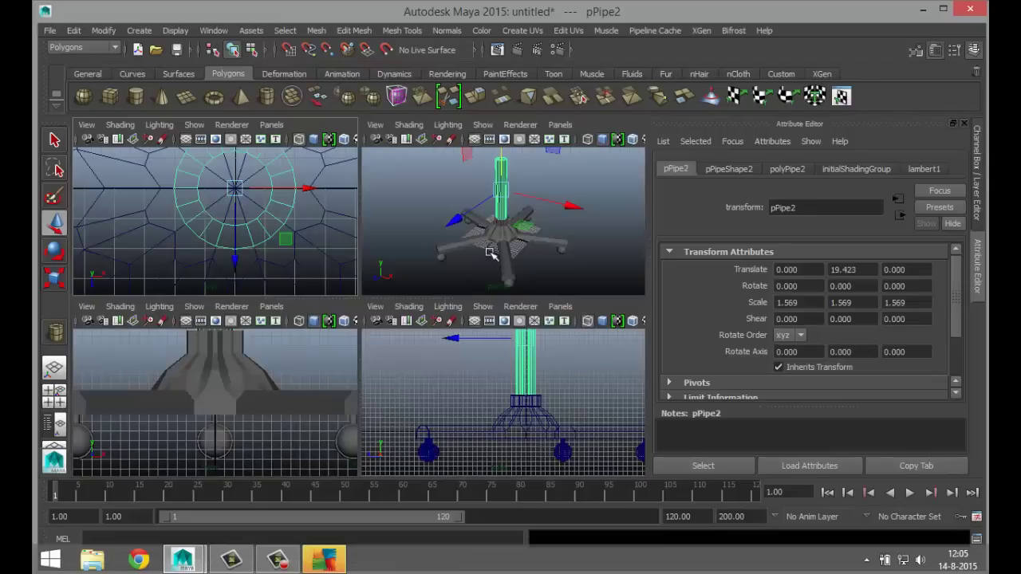
key(space)
scroll(467, 291, down, 3)
alt+drag(522, 353, 471, 337)
scroll(483, 363, up, 3)
scroll(485, 367, up, 3)
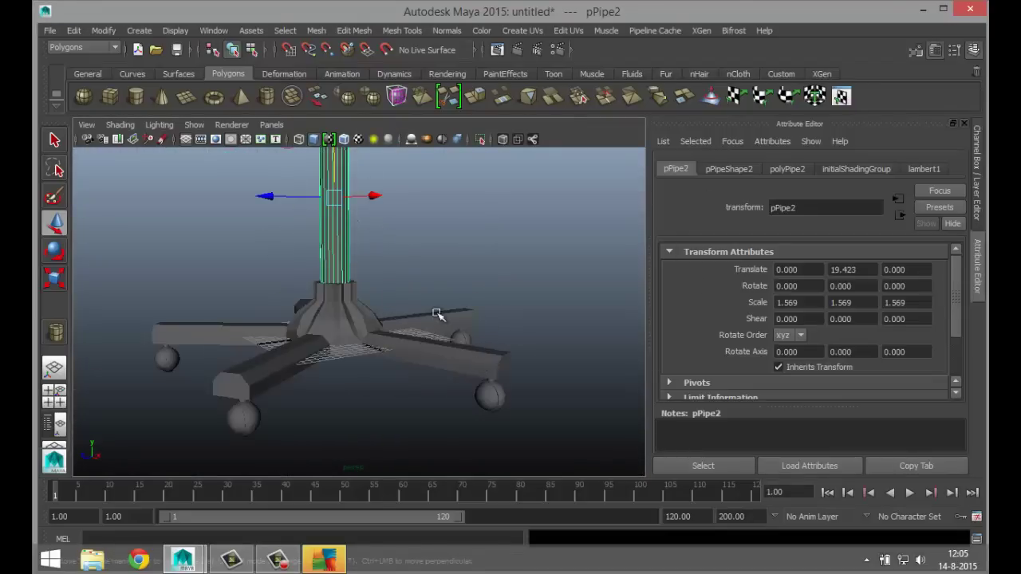
scroll(443, 327, down, 2)
right_drag(424, 263, 372, 232)
drag(290, 213, 492, 293)
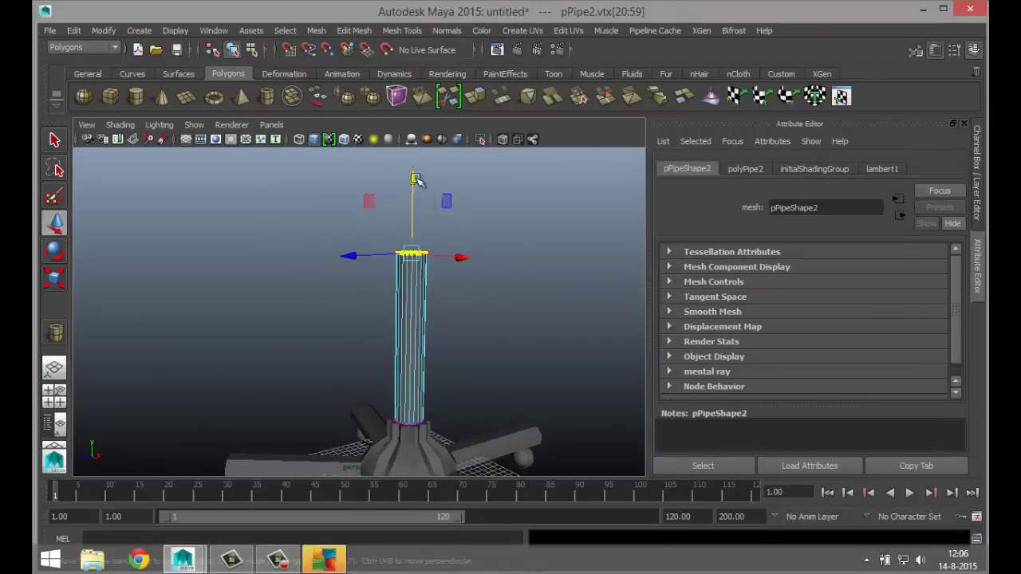
drag(413, 176, 420, 257)
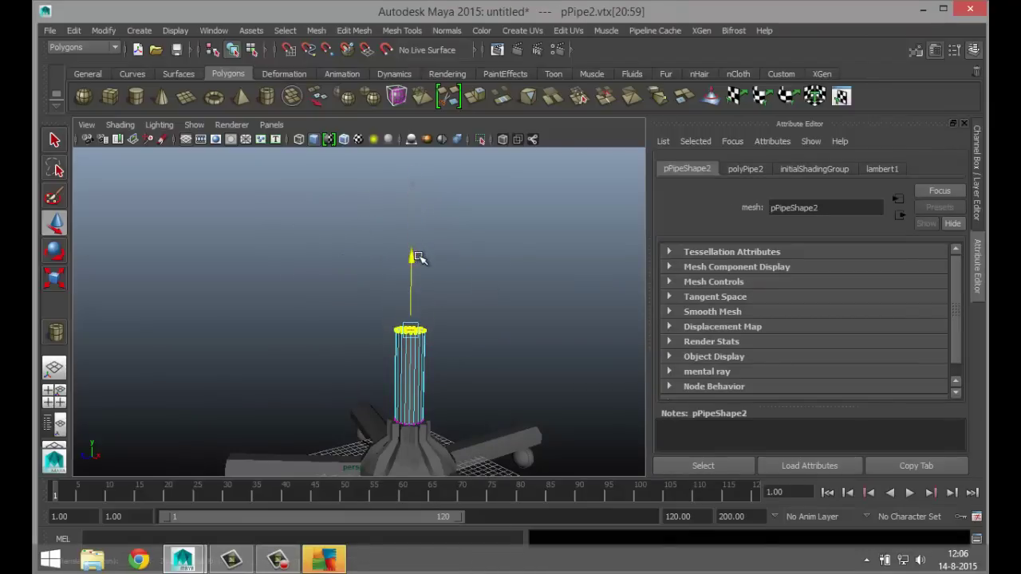
click(496, 303)
- Draw a tall, thin polygon cylinder beside the five-armed base
scroll(508, 327, down, 5)
alt+drag(510, 338, 534, 375)
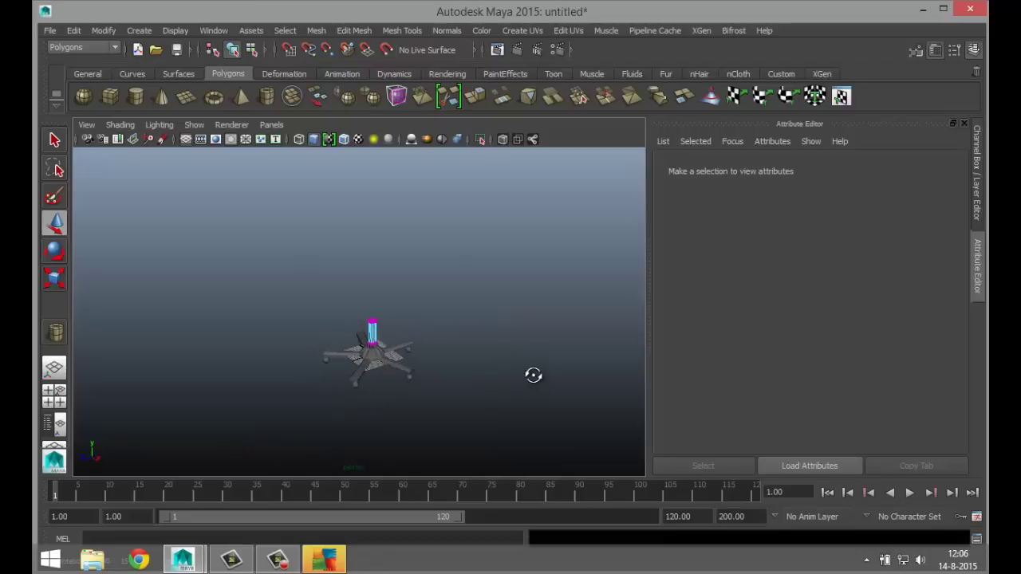
click(136, 96)
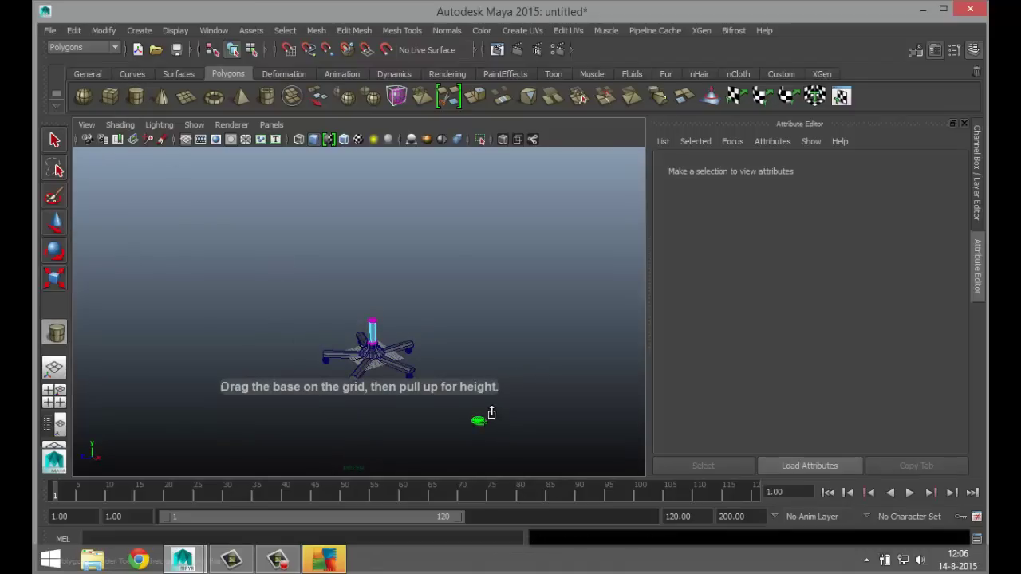
drag(491, 411, 492, 362)
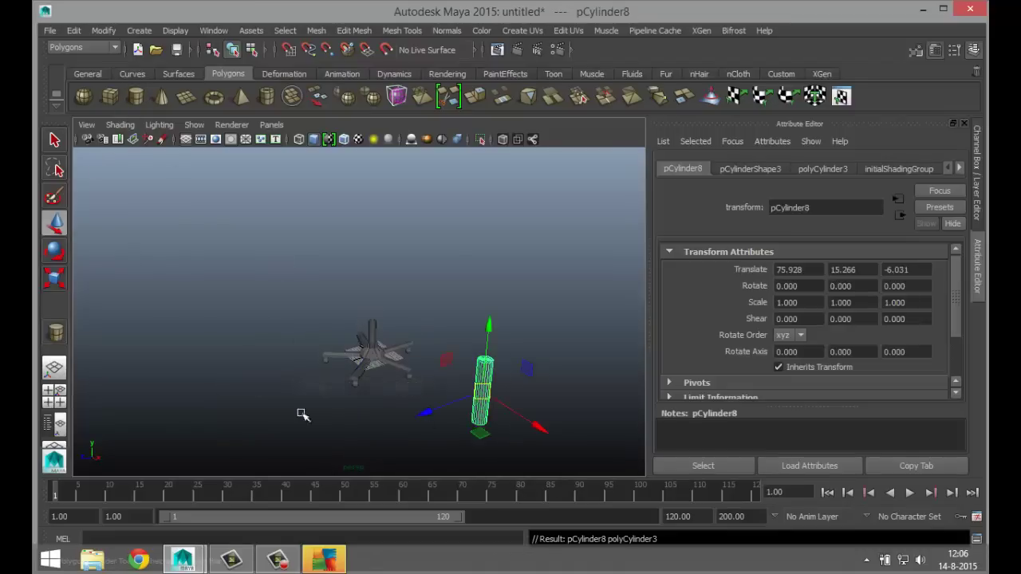
click(53, 391)
key(space)
scroll(371, 316, up, 2)
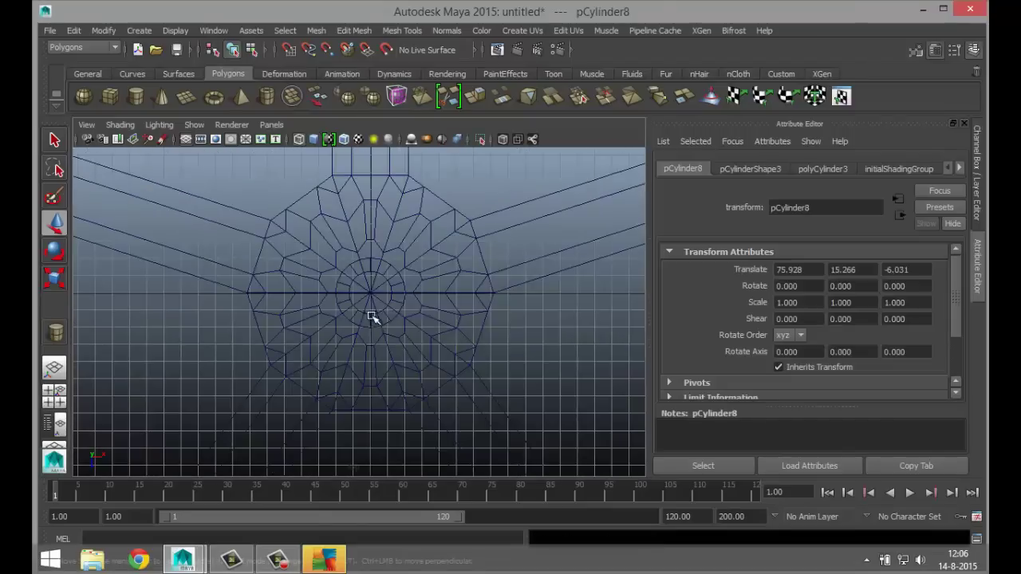
- Centre the tall cylinder on the hub in the top view, snapped to 0 in X and Z, and scale it uniformly to about 0.38
key(f)
scroll(452, 358, down, 6)
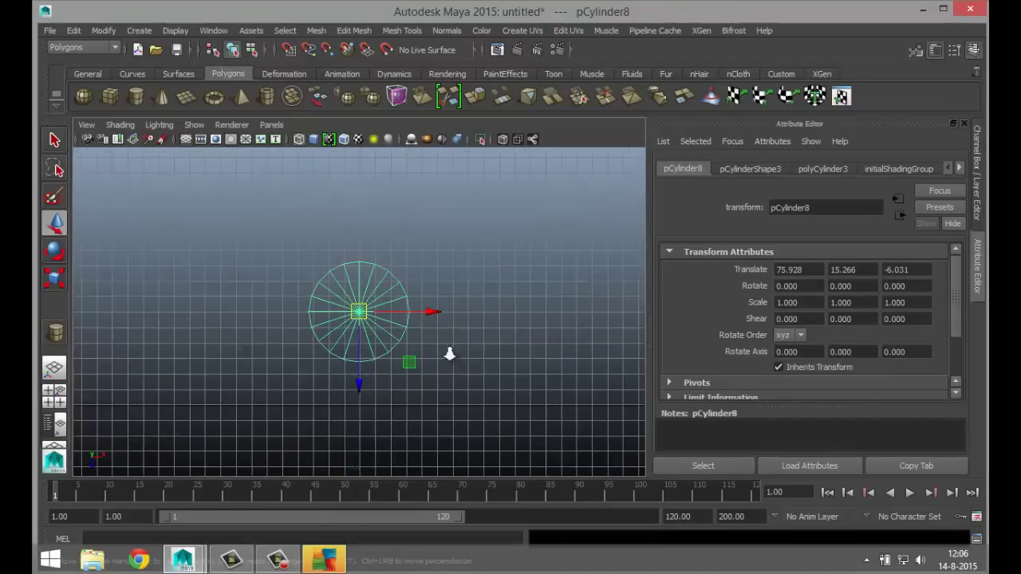
scroll(452, 363, down, 3)
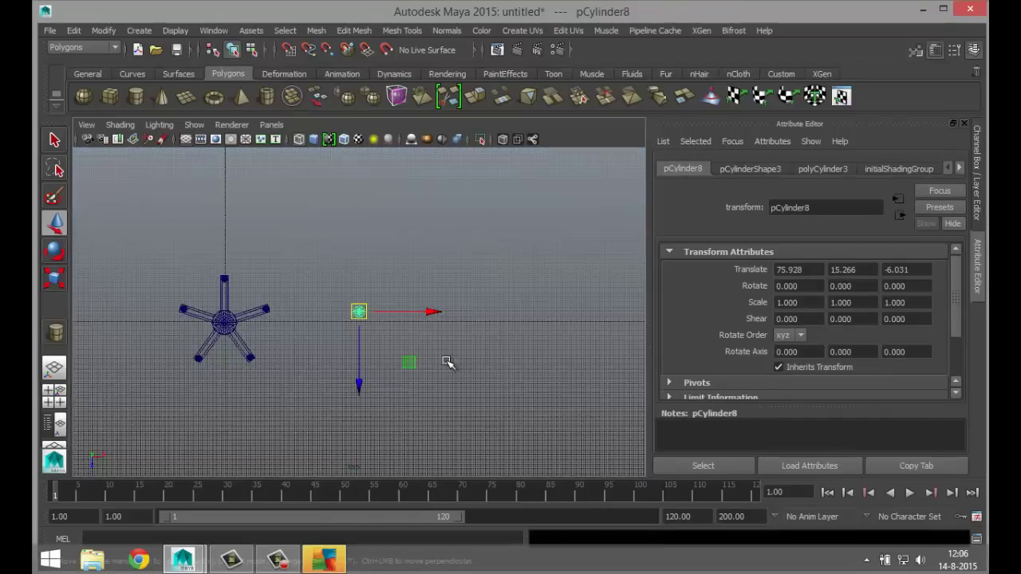
drag(360, 312, 223, 322)
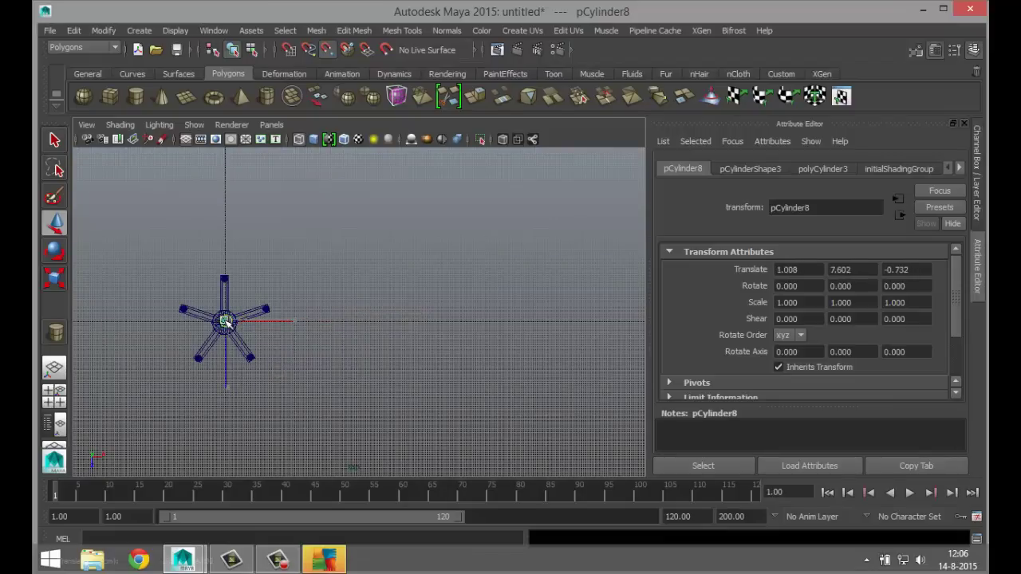
key(f)
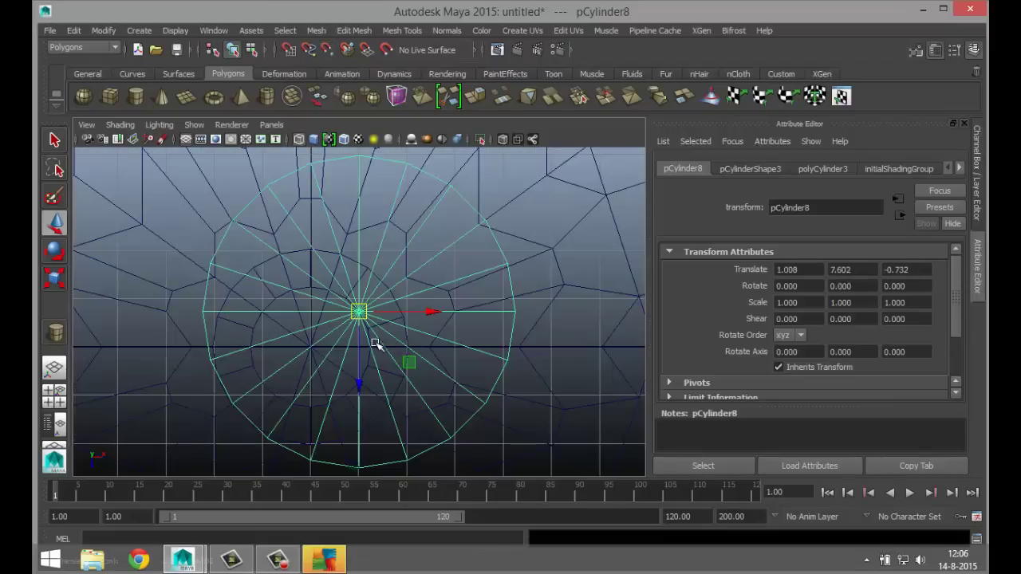
drag(360, 313, 311, 346)
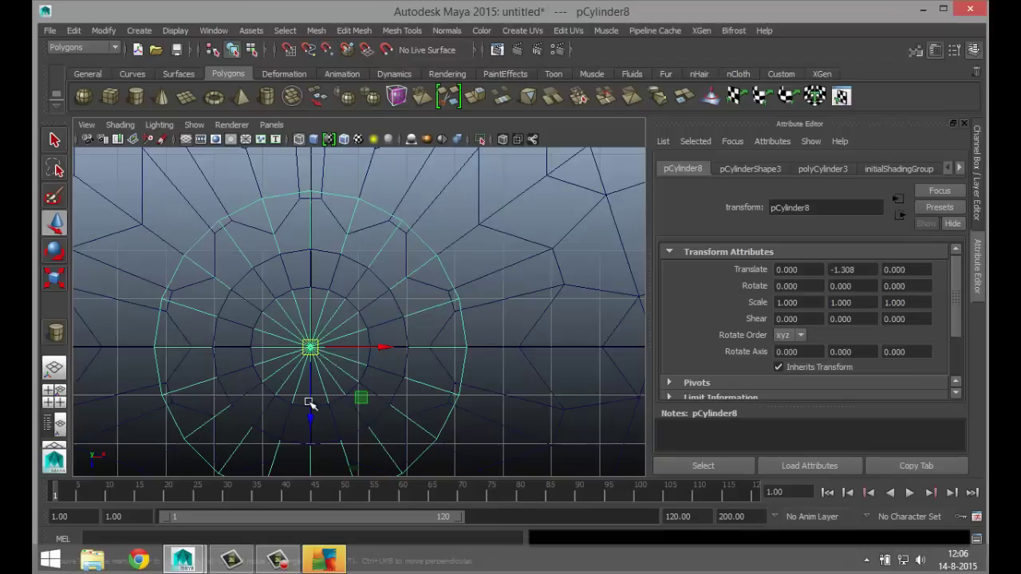
key(r)
drag(313, 351, 116, 337)
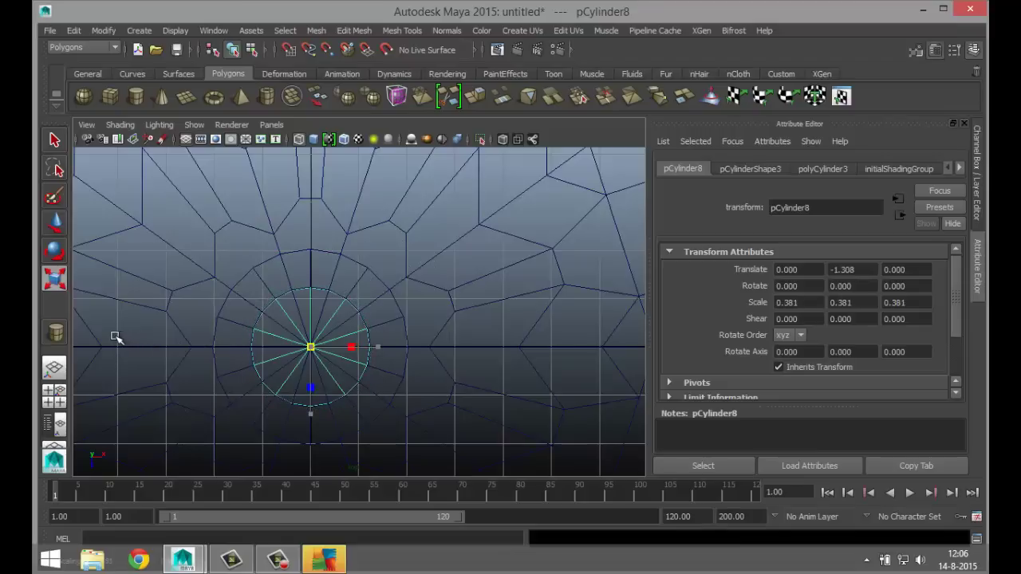
- Raise the cylinder in the side view until its lower part sits inside the pipe, about 20.98 in Y
click(54, 398)
key(space)
scroll(503, 415, down, 3)
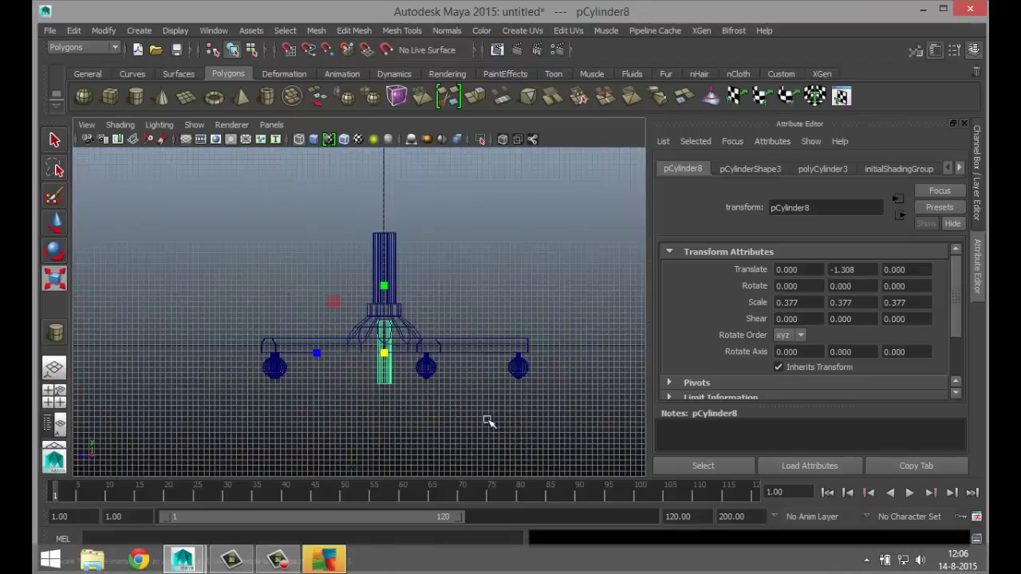
key(w)
drag(386, 281, 390, 142)
key(f)
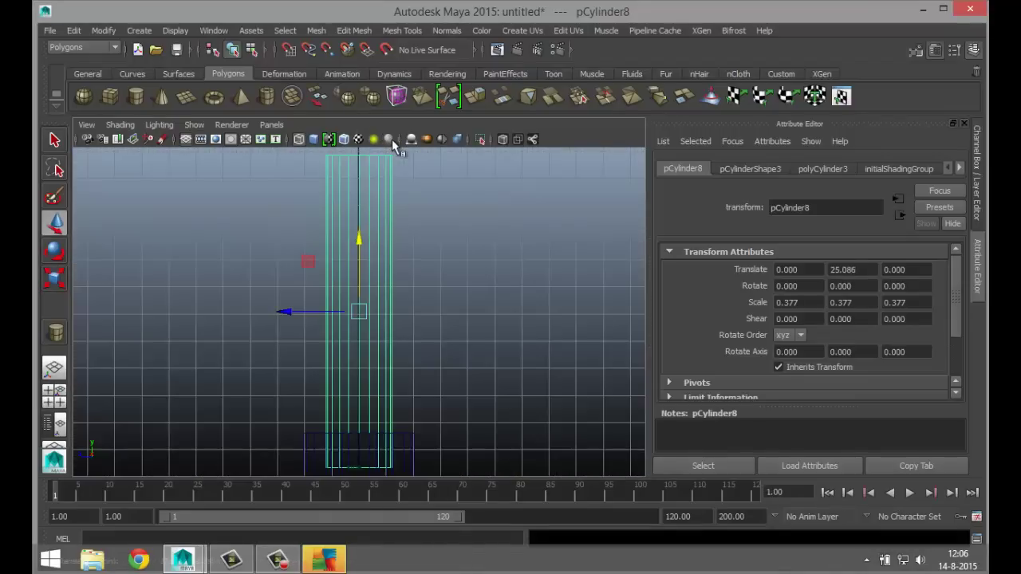
alt+middle_drag(471, 296, 510, 251)
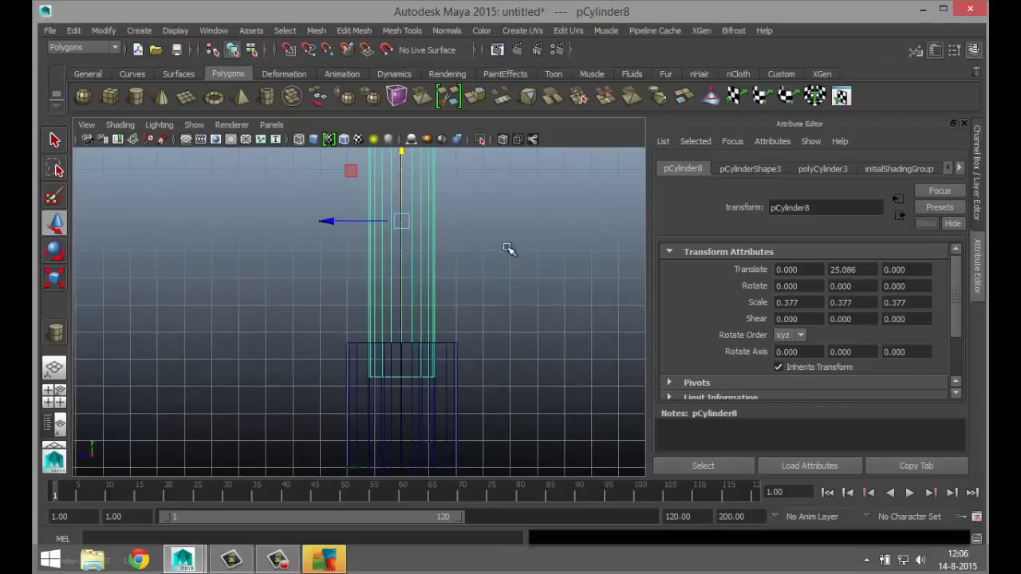
drag(402, 163, 419, 271)
- Lengthen the cylinder by raising all the vertices of its upper end, and deselect it in the perspective view
scroll(497, 311, down, 8)
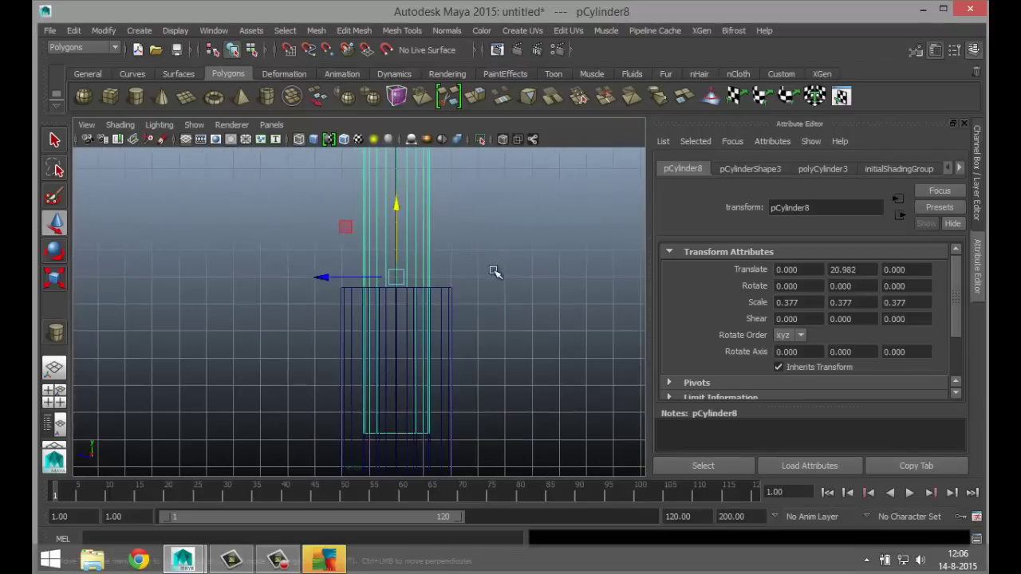
alt+middle_drag(485, 296, 505, 364)
right_drag(388, 219, 327, 219)
drag(352, 319, 421, 338)
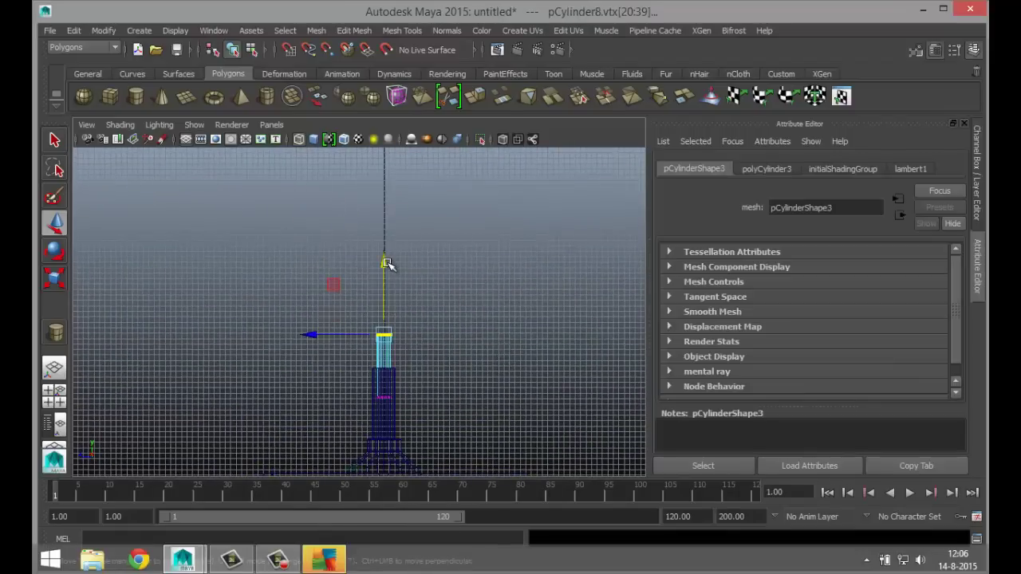
drag(387, 263, 388, 252)
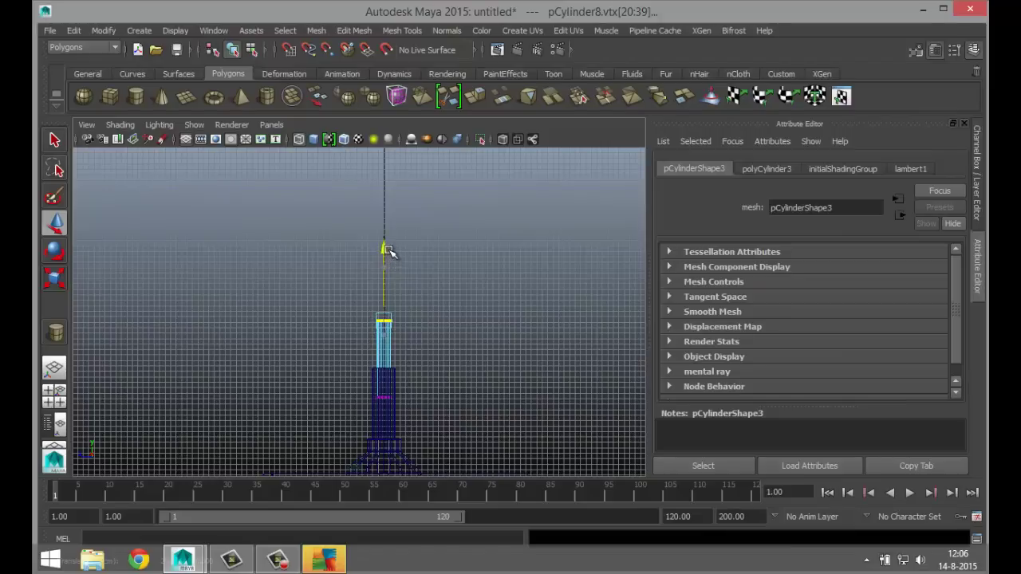
click(54, 391)
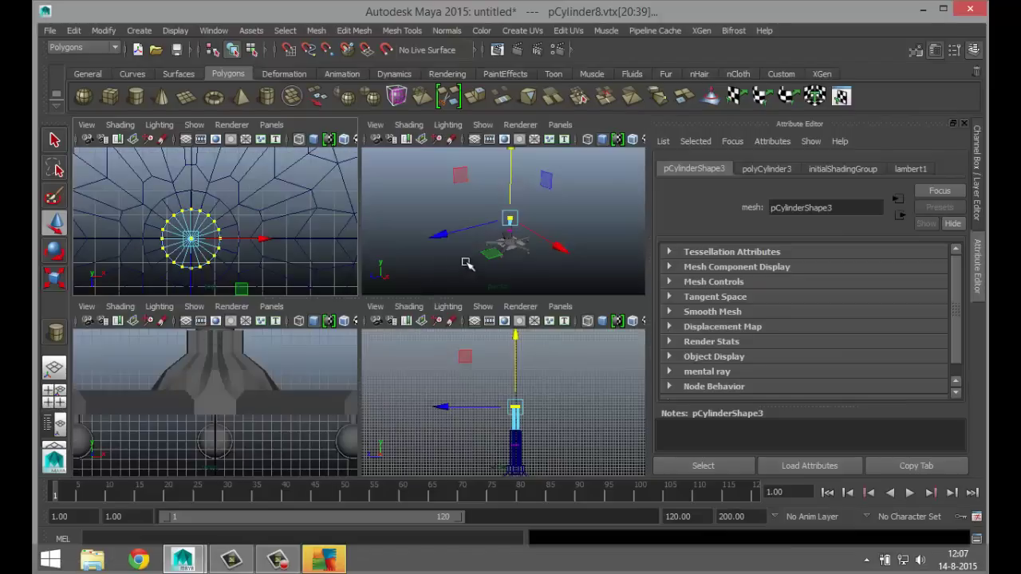
key(space)
click(488, 374)
scroll(486, 378, up, 4)
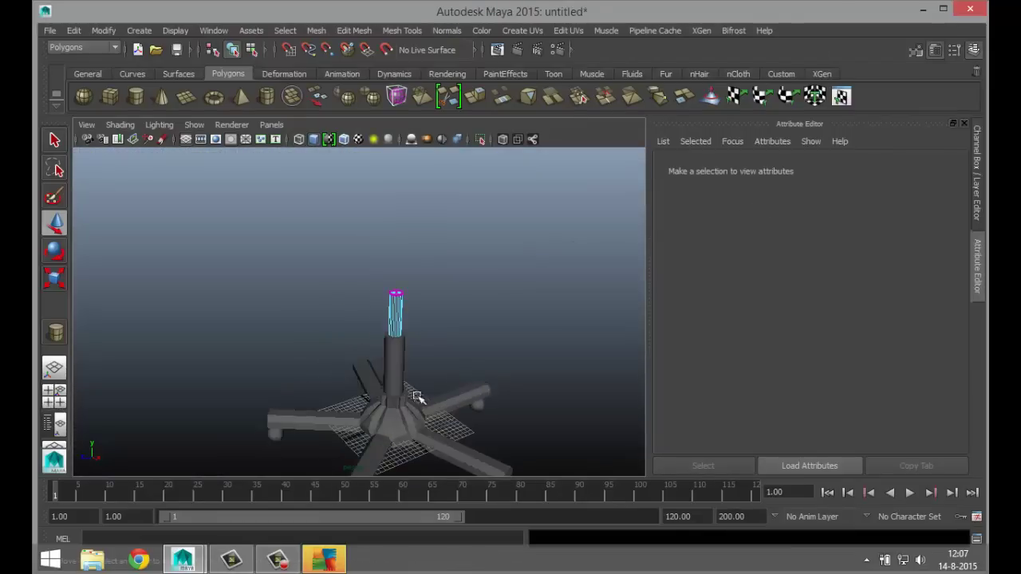
- Group the five-armed base together with the caster wheels under all its arms
alt+drag(486, 378, 504, 291)
alt+drag(498, 328, 417, 313)
scroll(486, 385, up, 4)
click(416, 313)
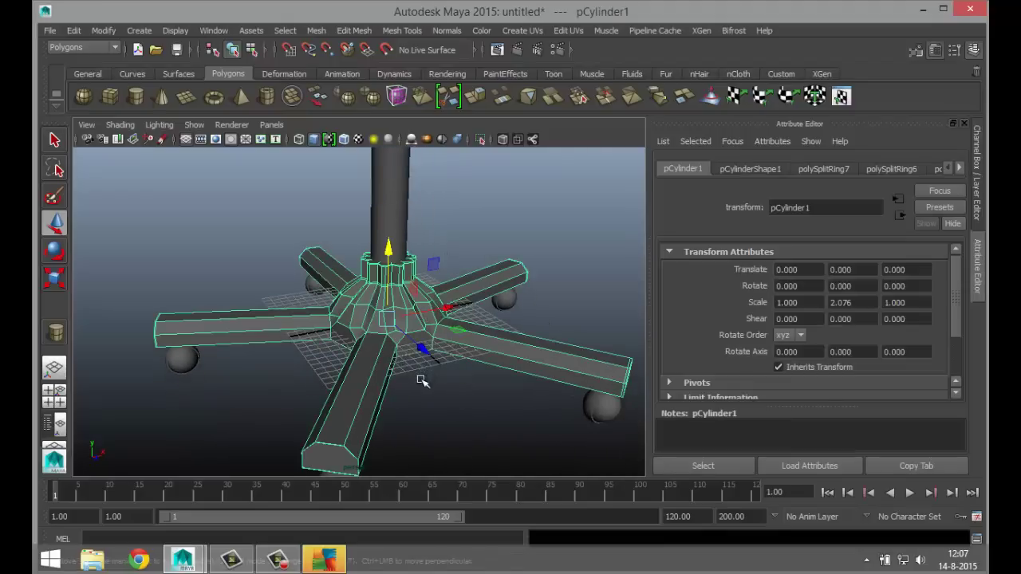
click(182, 359)
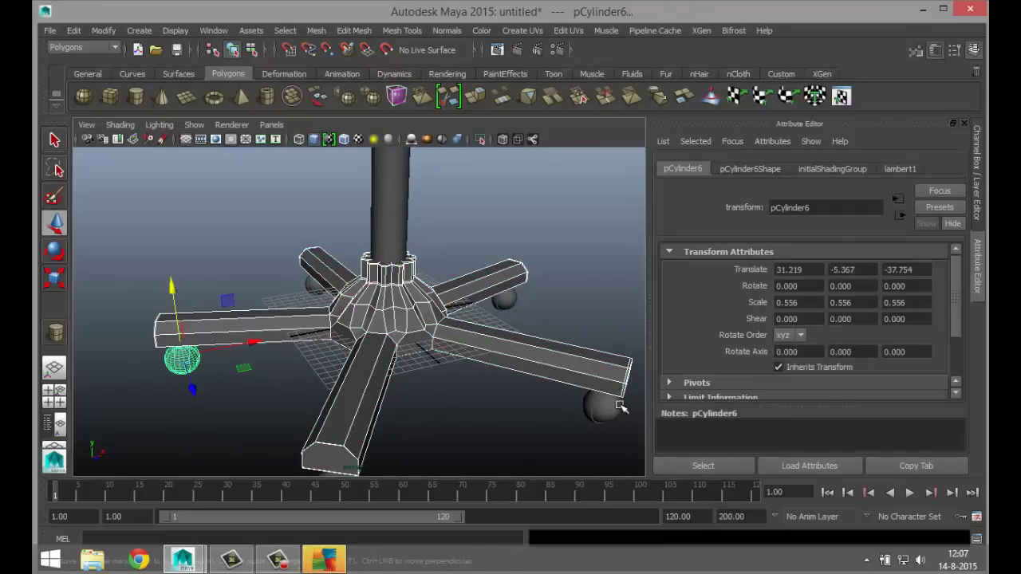
alt+drag(452, 415, 505, 410)
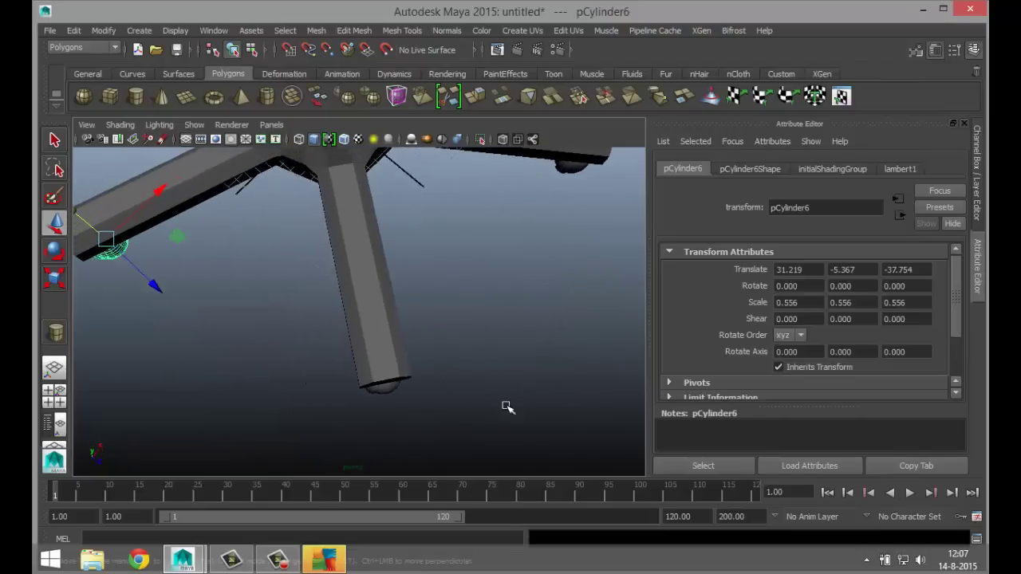
drag(299, 319, 423, 398)
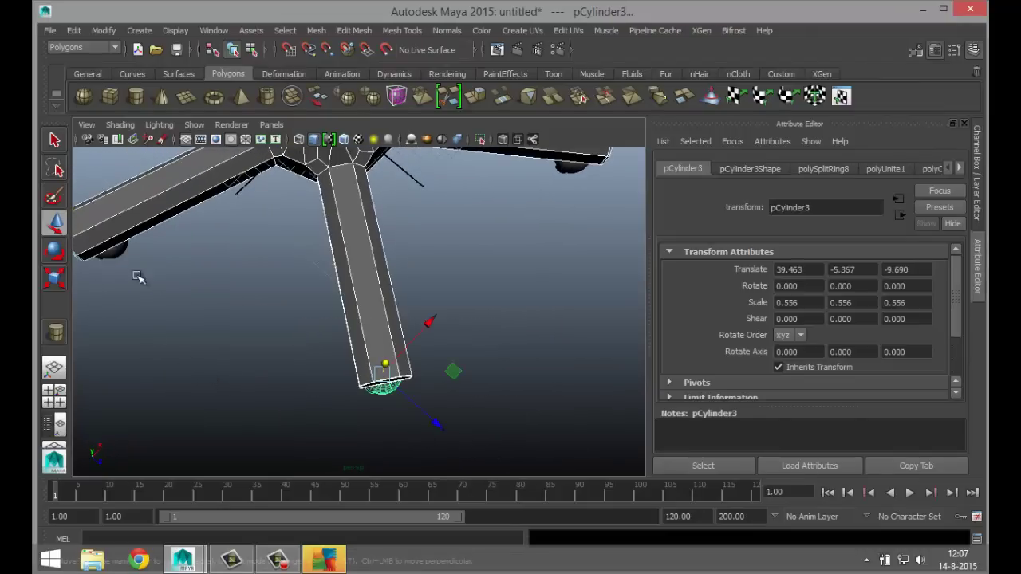
mouse_move(137, 276)
alt+mouse_down()
mouse_move(153, 292)
mouse_move(156, 270)
alt+mouse_up()
click(159, 270)
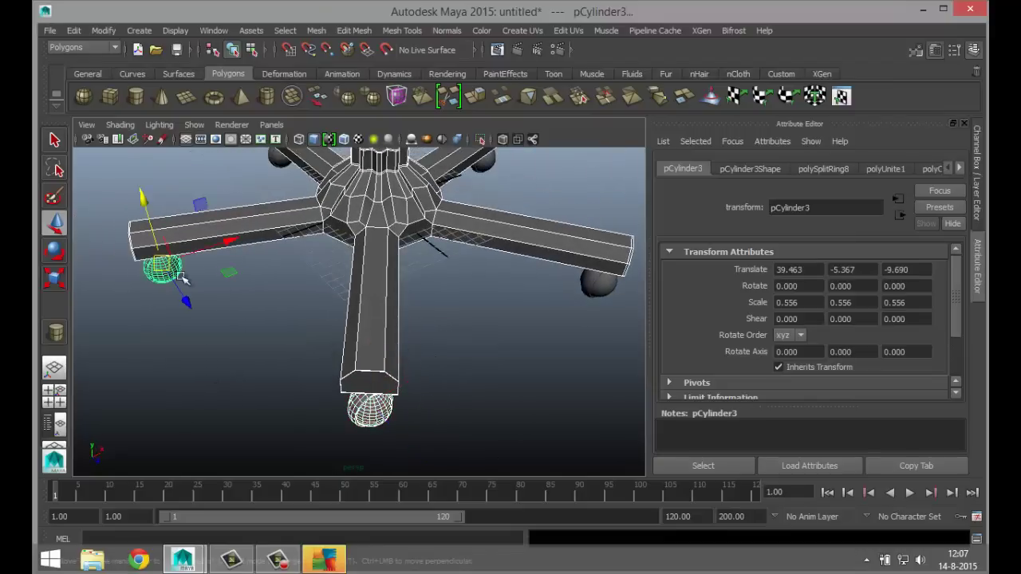
click(602, 287)
alt+drag(607, 365, 215, 228)
click(570, 216)
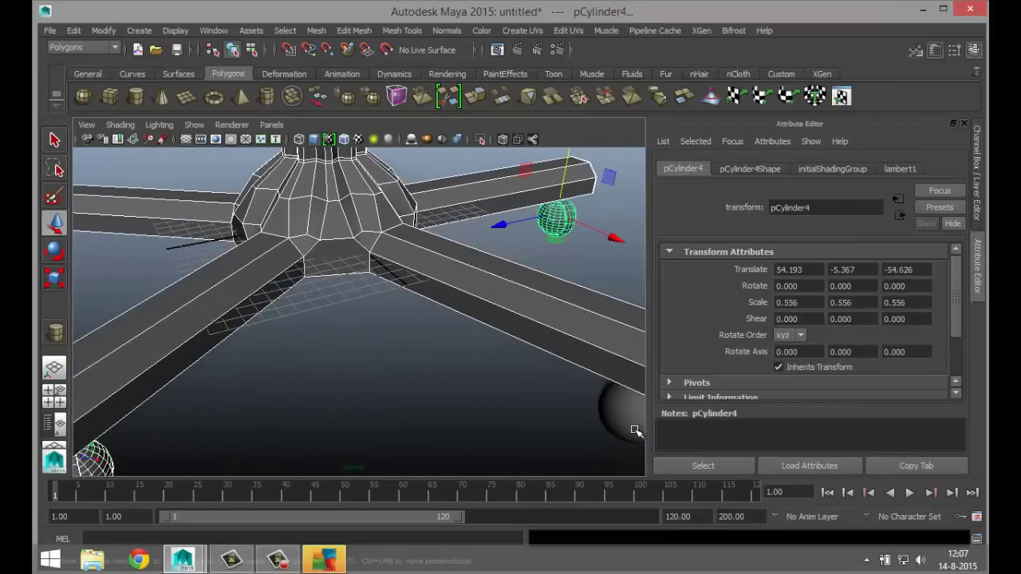
click(636, 431)
key(ctrl+g)
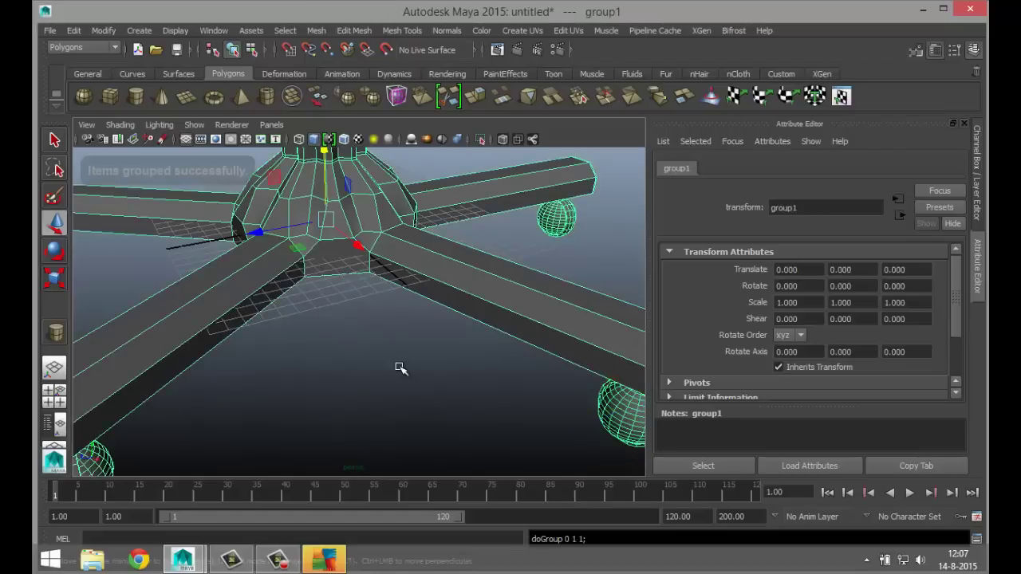
- Display the grouped base and casters with smooth mesh preview and check the whole model with its column
scroll(388, 374, down, 3)
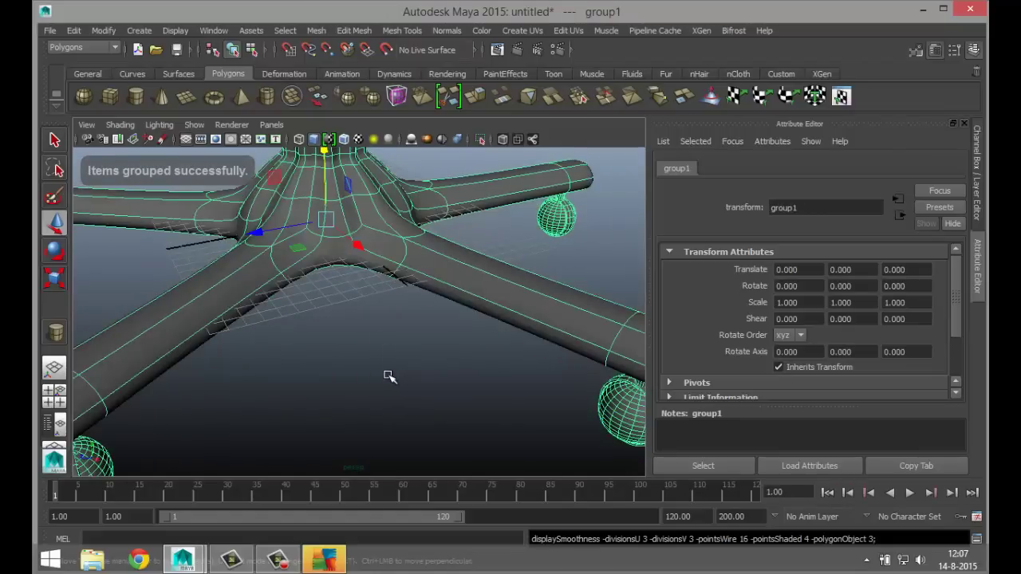
click(389, 374)
scroll(395, 368, down, 3)
scroll(395, 367, down, 2)
scroll(389, 372, up, 3)
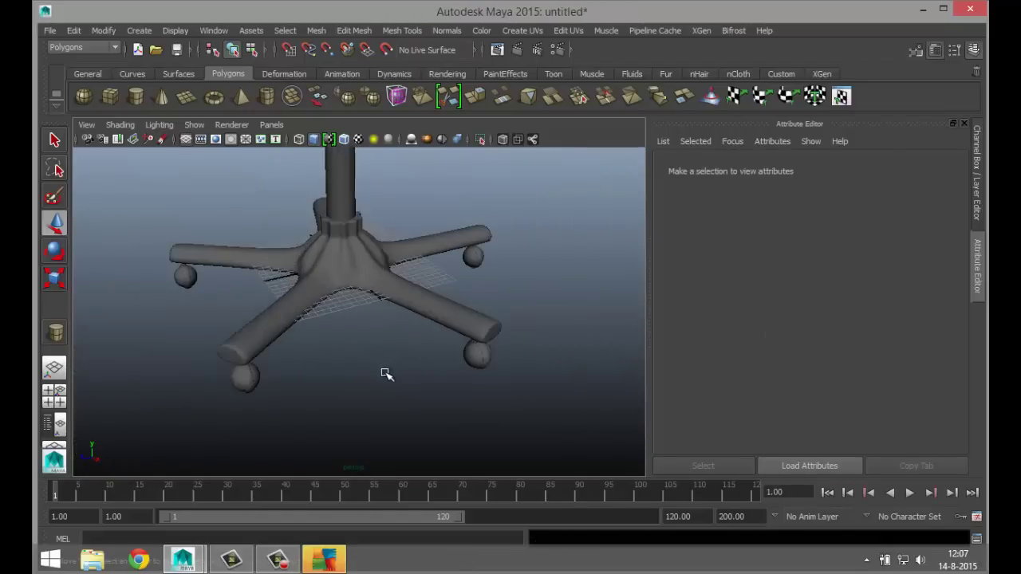
alt+drag(385, 374, 380, 441)
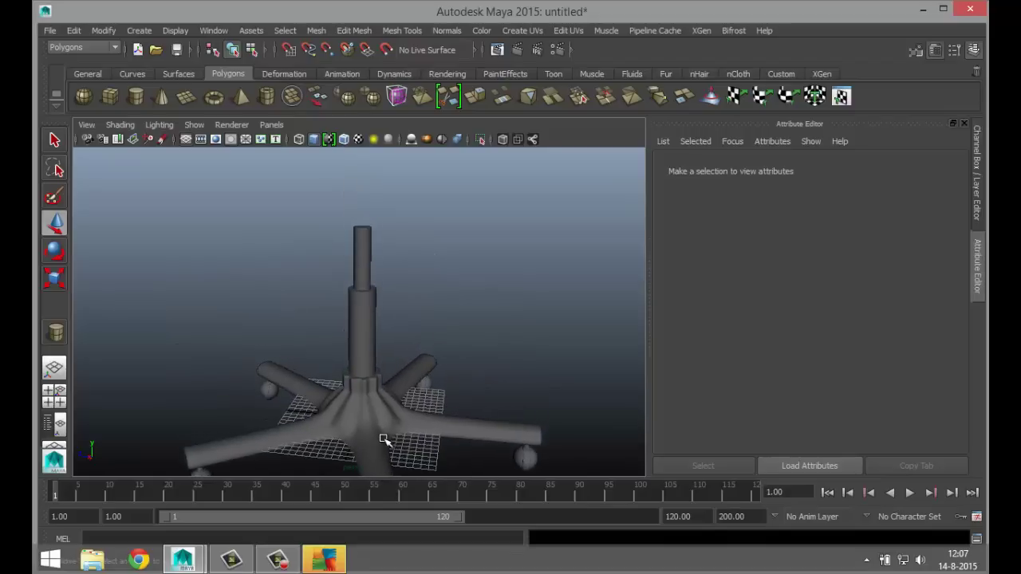
scroll(384, 437, down, 2)
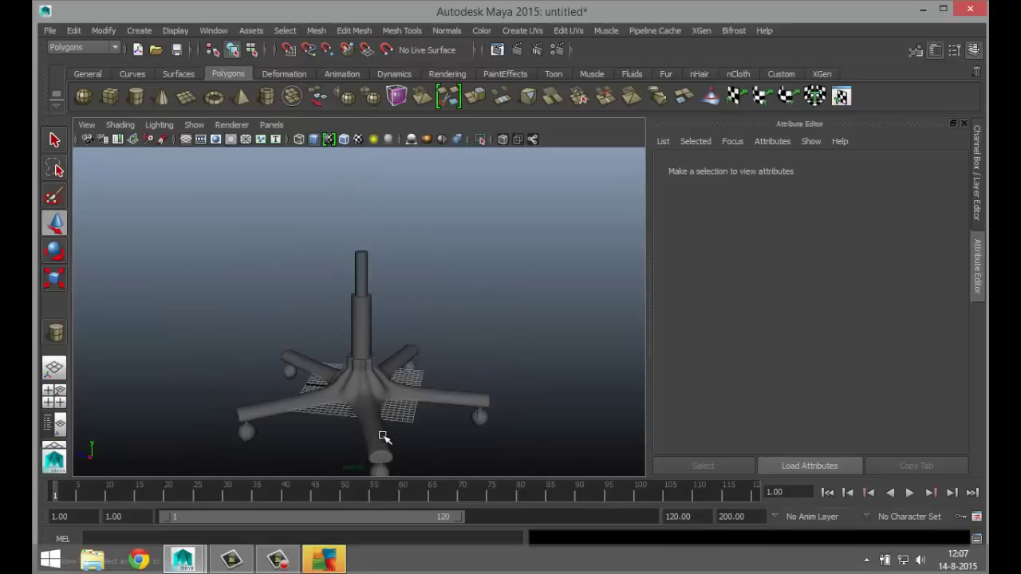
scroll(383, 435, up, 2)
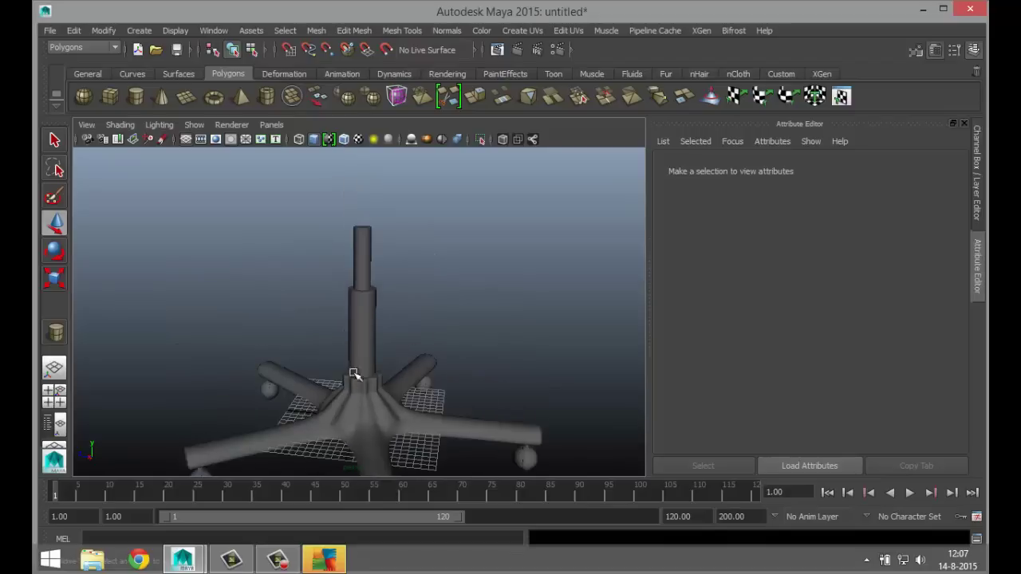
- Draw a thin, flat rectangular polygon cube beside the five-armed base
click(110, 97)
scroll(417, 298, down, 3)
alt+drag(497, 365, 579, 376)
drag(561, 410, 559, 419)
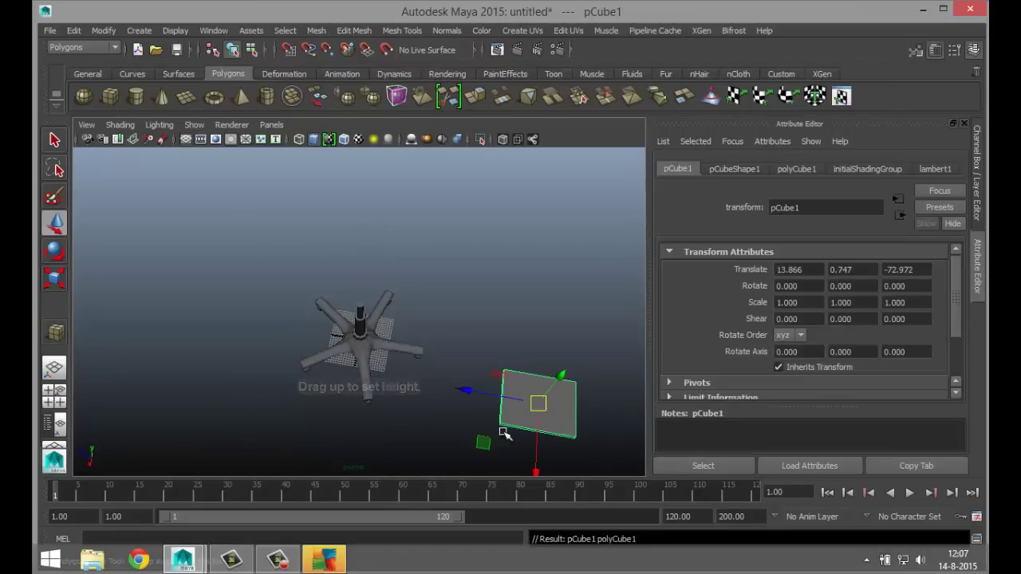
- Centre the flat cube over the hub in the top view by snapping it to the hub's middle vertex, at 0 in X and Z
click(54, 391)
key(space)
scroll(342, 324, down, 5)
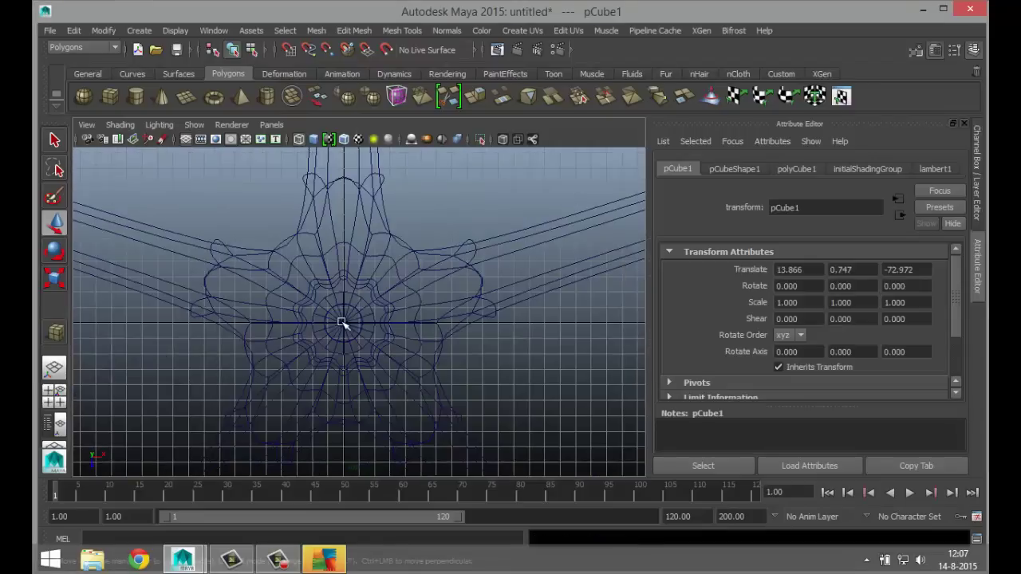
scroll(400, 356, down, 5)
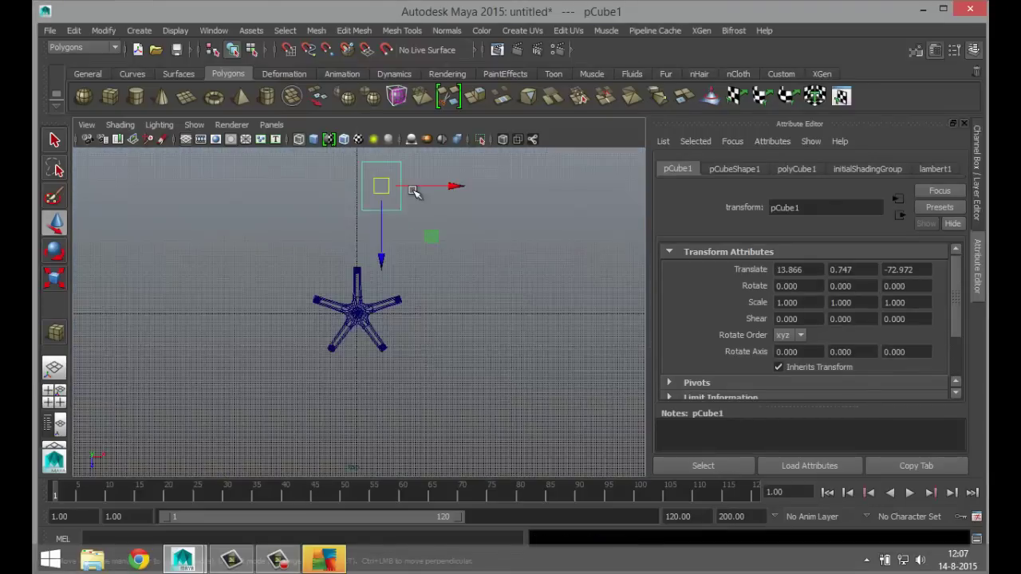
drag(383, 187, 362, 313)
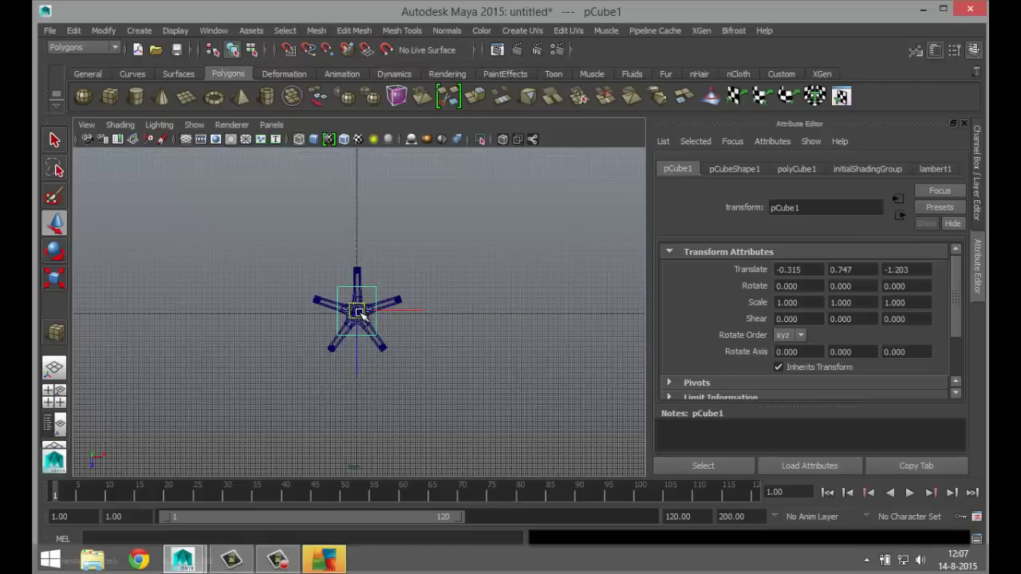
key(f)
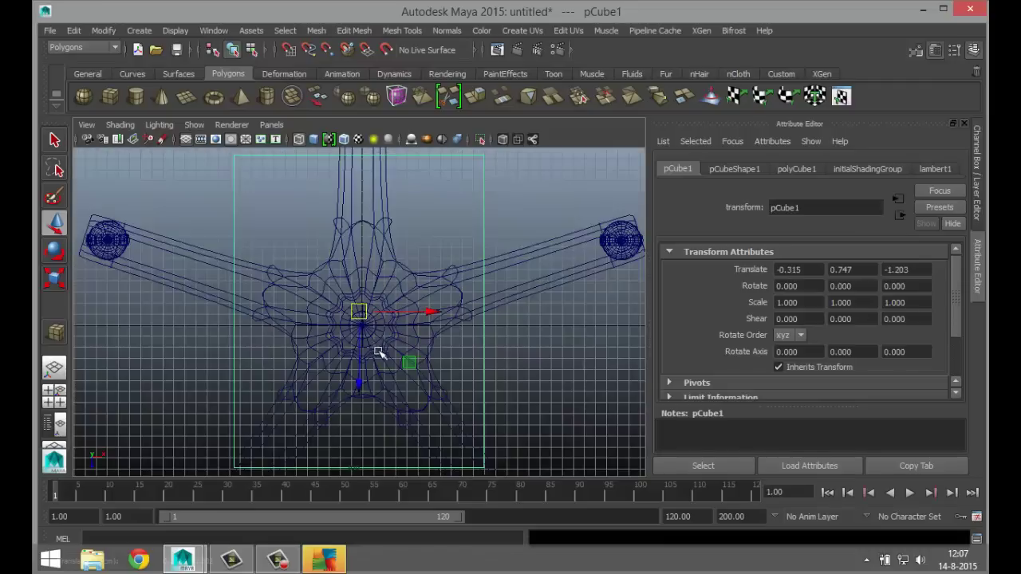
key(v)
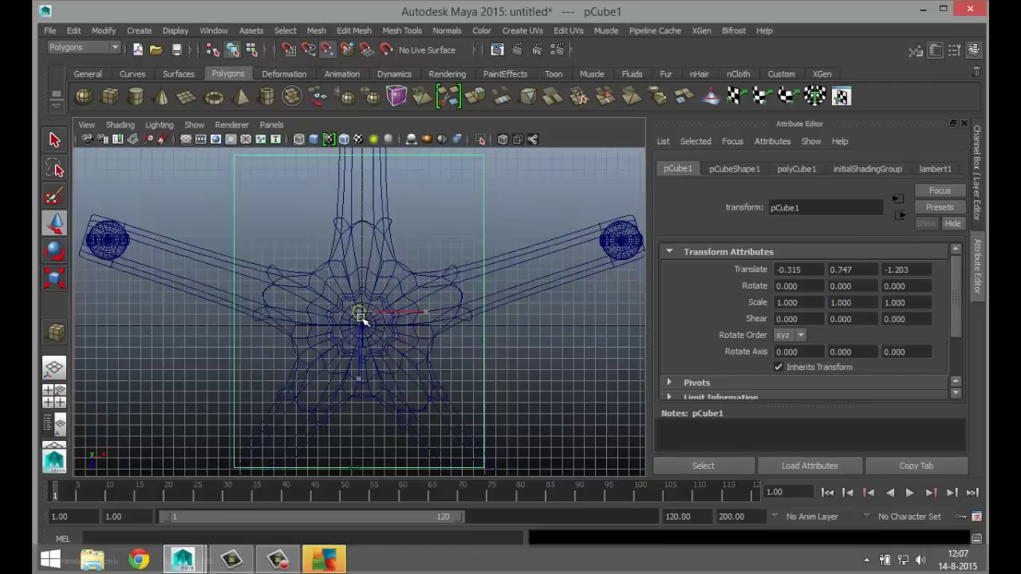
mouse_move(361, 317)
mouse_down()
mouse_move(369, 338)
mouse_move(362, 327)
mouse_up()
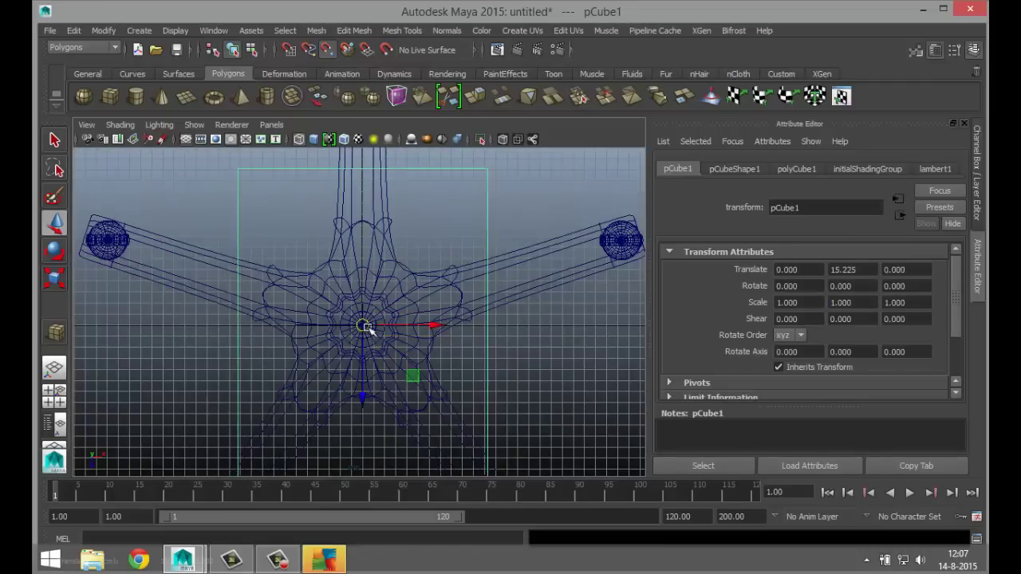
- Narrow the flat cube by scaling it in Z to about 0.55
scroll(402, 321, down, 4)
key(r)
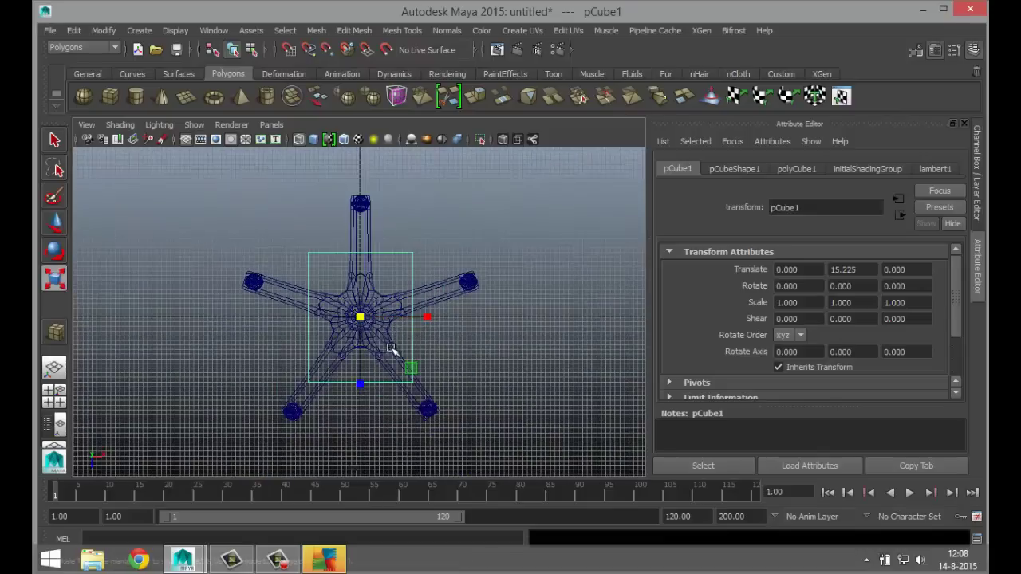
drag(364, 384, 362, 353)
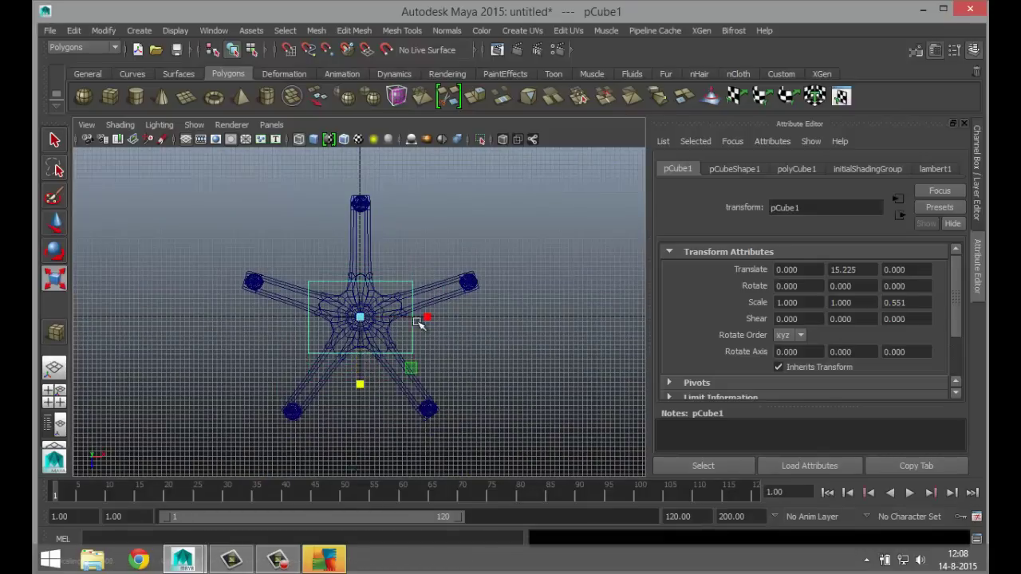
- Scale the flat cube in X to about 0.71 and raise it onto the column's top, at about 30.1 in Y
drag(428, 316, 409, 321)
click(56, 397)
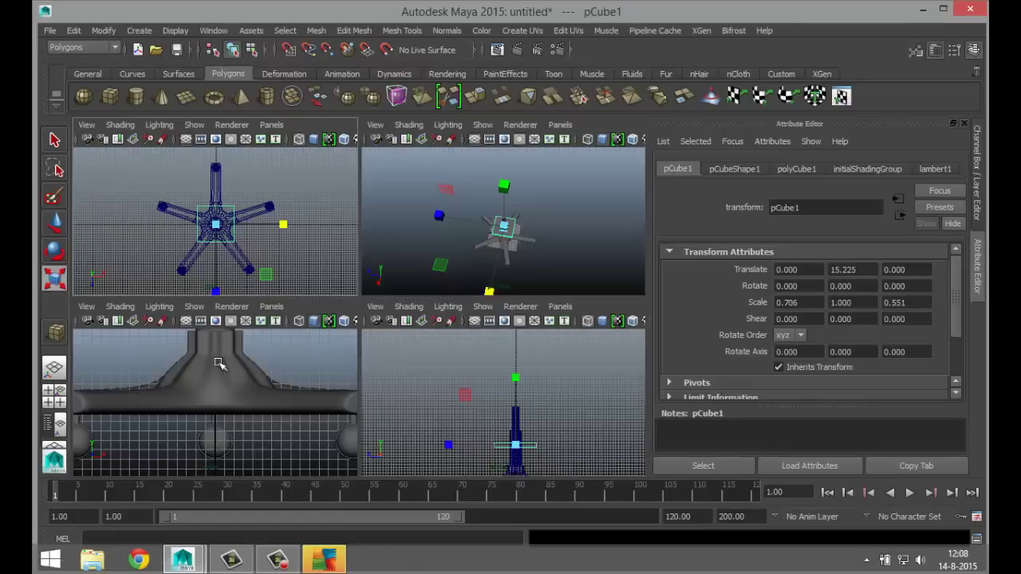
key(space)
key(w)
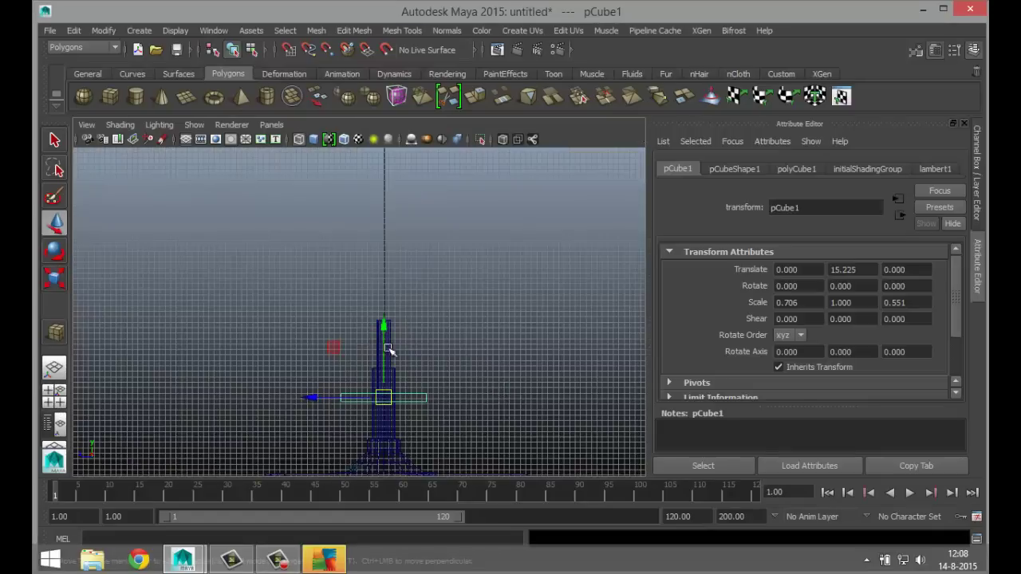
drag(385, 323, 387, 254)
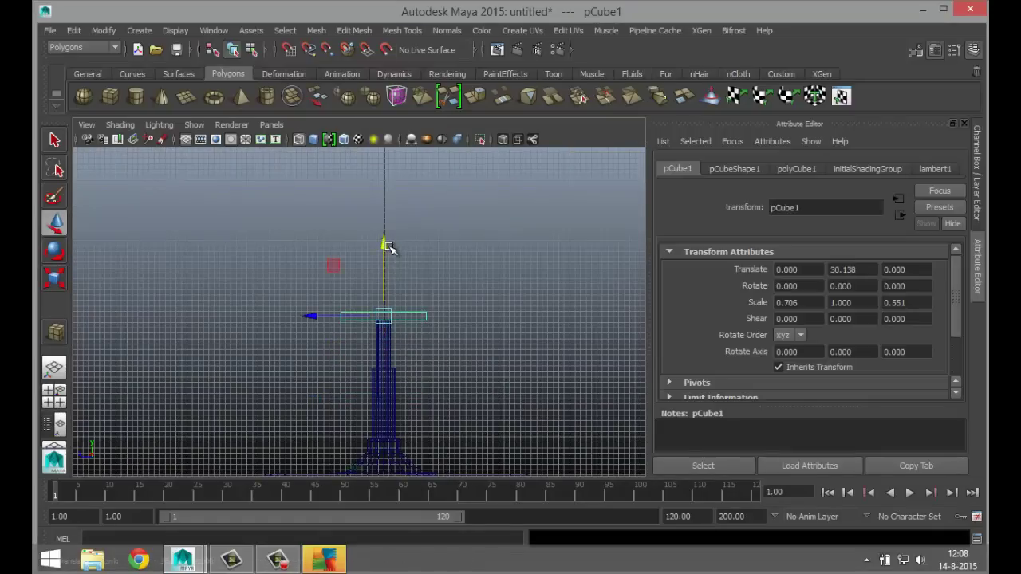
key(f)
drag(360, 240, 359, 242)
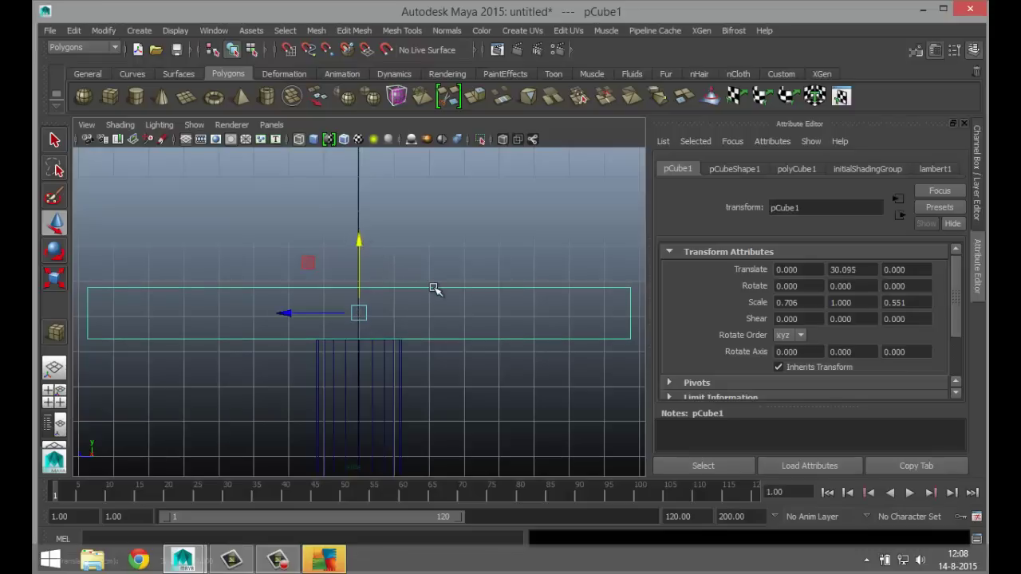
- Thin the plate by lowering its upper vertices in the side view until only a slim slab remains
right_drag(433, 217, 373, 219)
scroll(289, 313, down, 3)
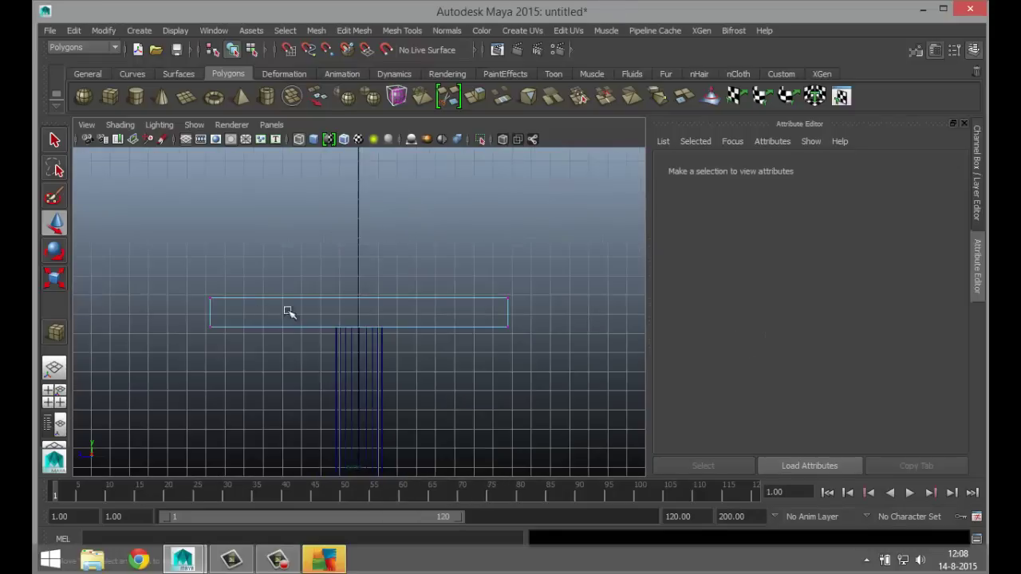
drag(183, 277, 570, 300)
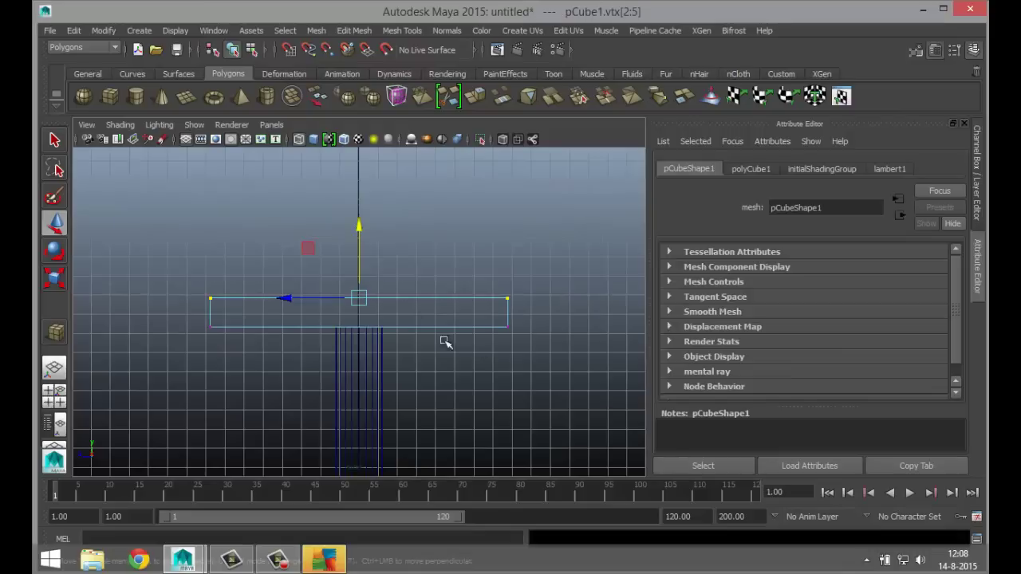
drag(360, 231, 358, 254)
- Examine the thin plate on the column and five-armed base from several angles in the perspective view
click(55, 391)
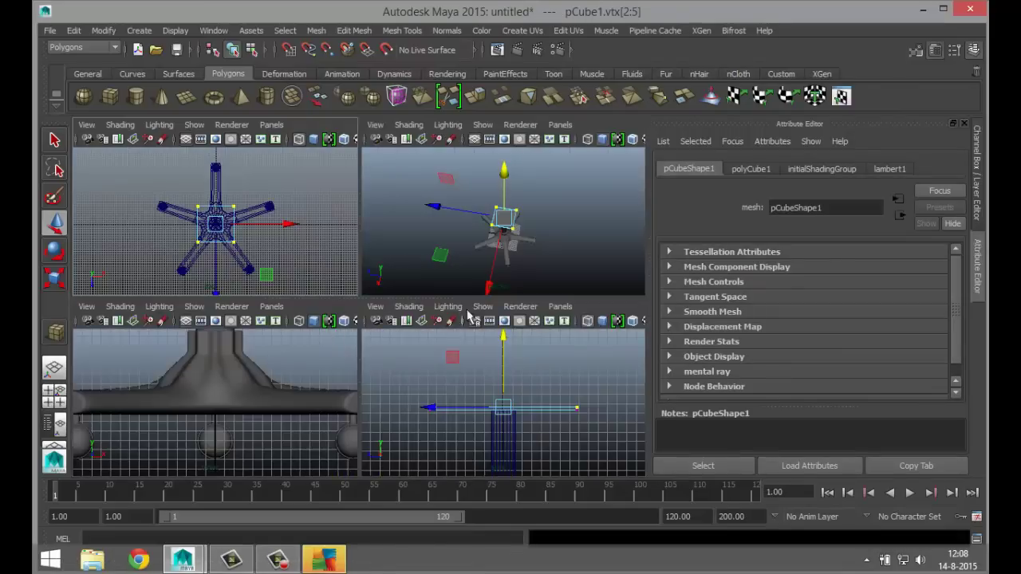
key(space)
click(551, 292)
scroll(460, 372, up, 3)
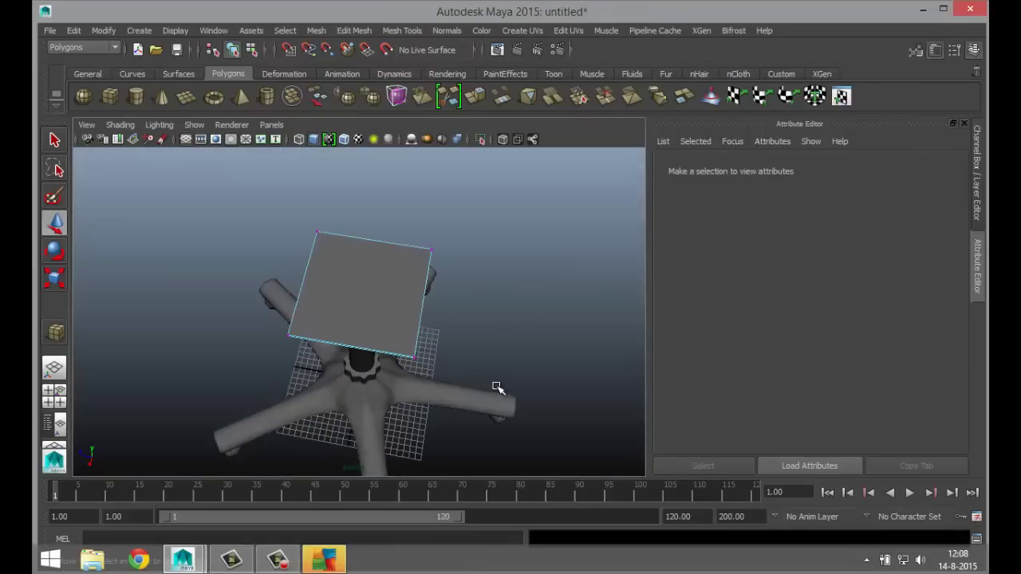
alt+drag(500, 390, 496, 340)
alt+middle_drag(496, 341, 510, 323)
scroll(509, 324, down, 4)
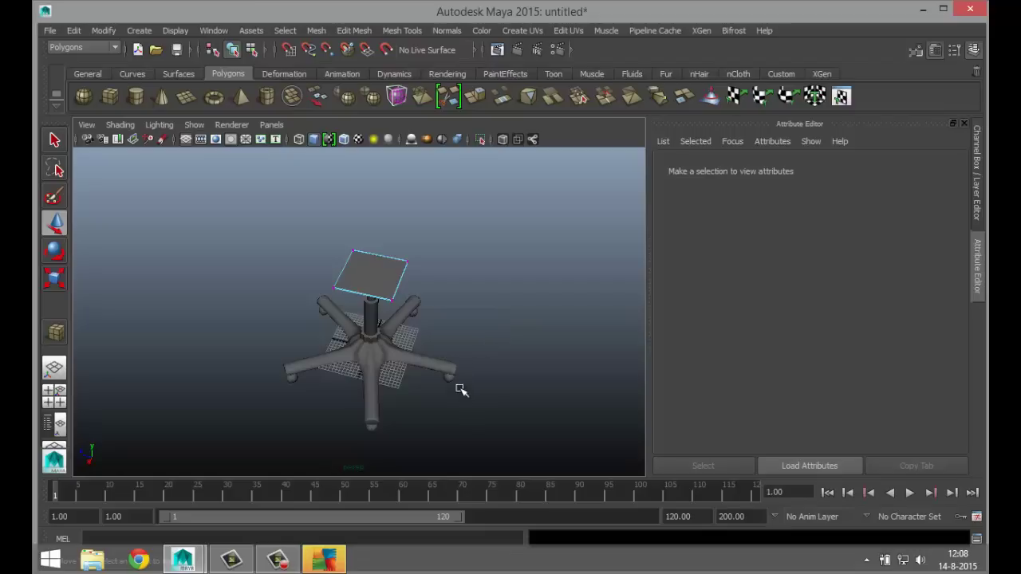
alt+drag(460, 389, 519, 365)
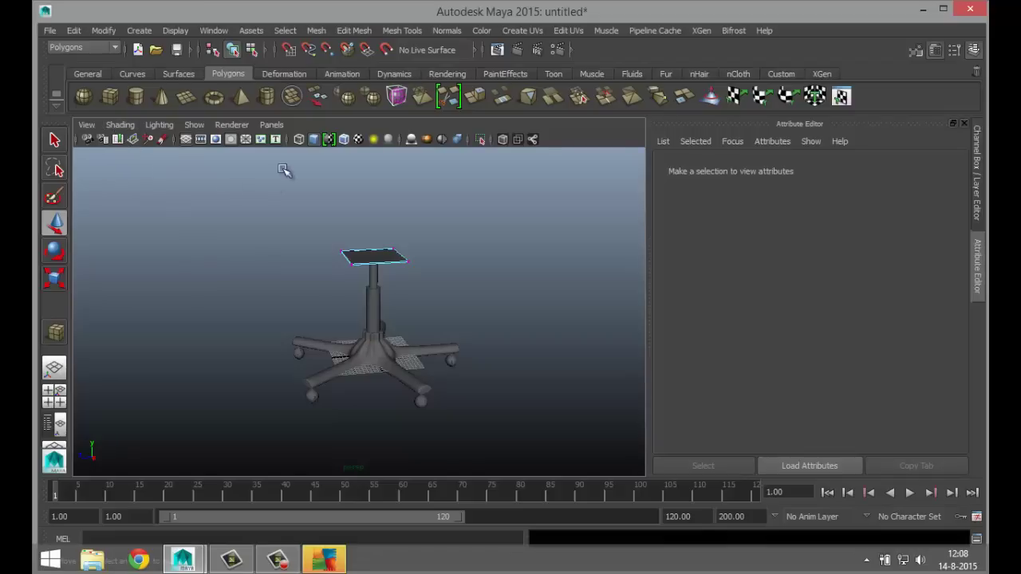
- Draw a polygon pipe beside the base, with a radius of about 11.2 and a height of about 33.6
click(267, 97)
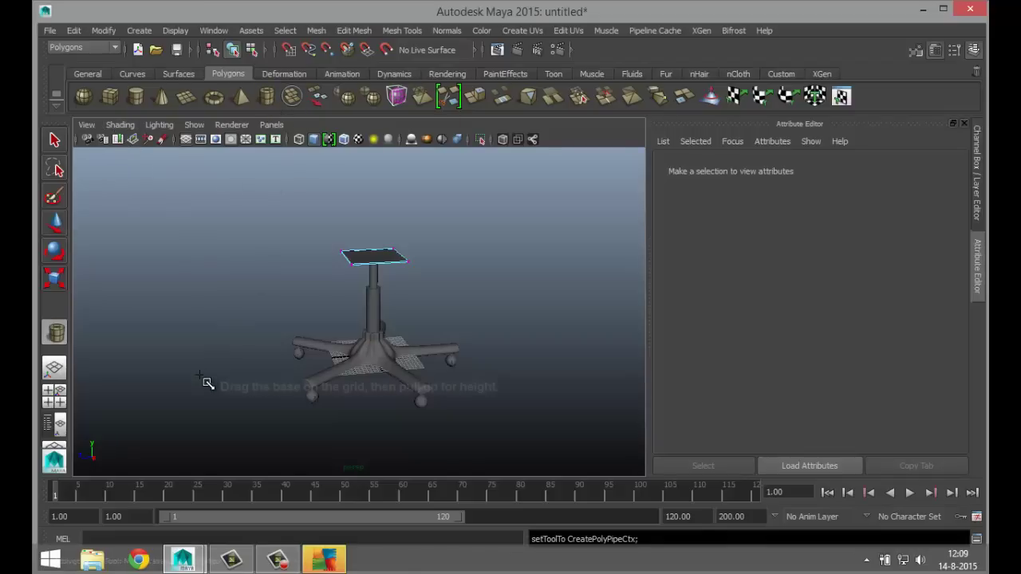
drag(171, 364, 189, 304)
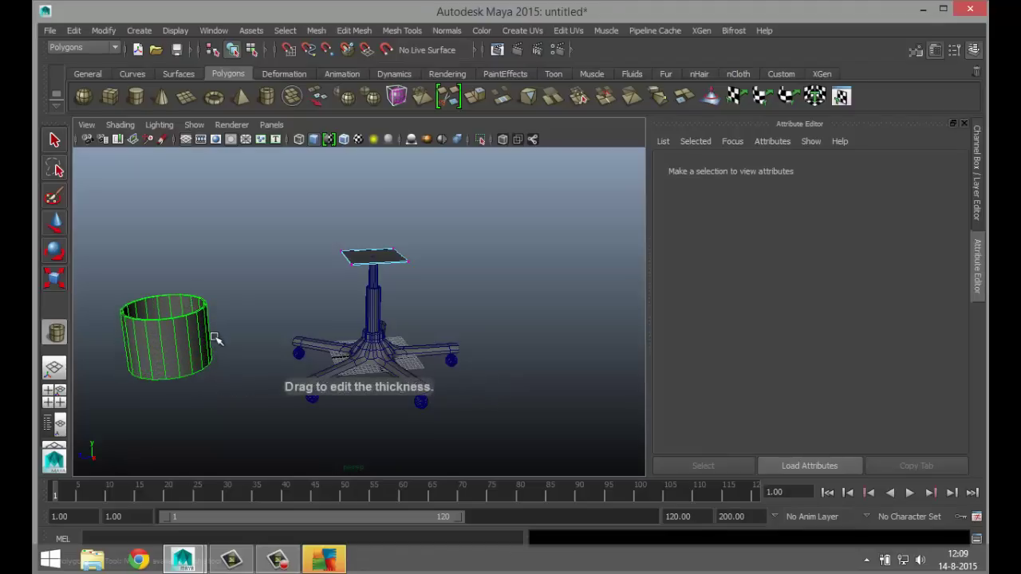
drag(216, 338, 215, 338)
- Lay the new pipe on its side by setting its Z rotation to -90
key(e)
drag(165, 392, 248, 385)
double_click(906, 286)
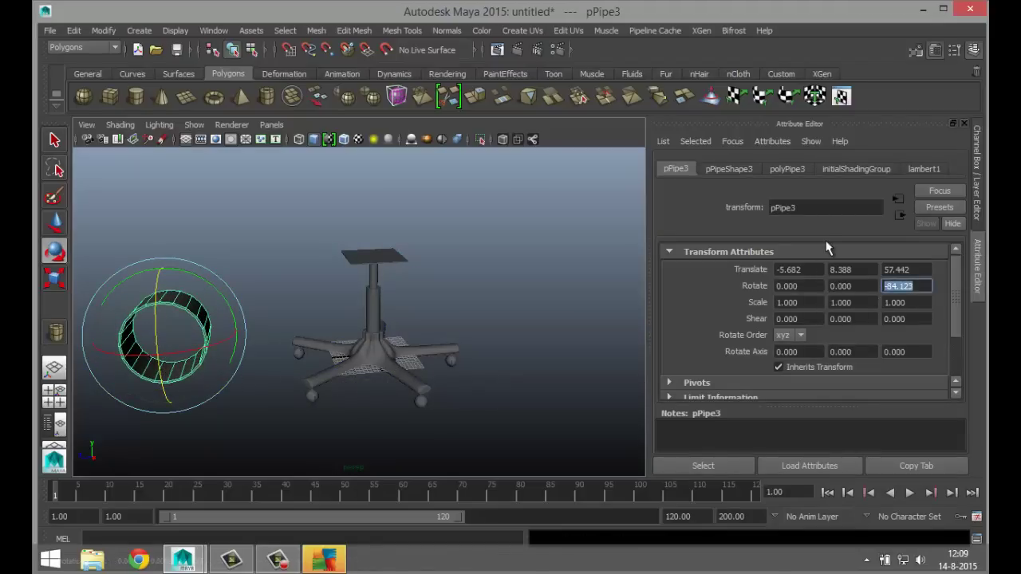
text(-90)
key(Return)
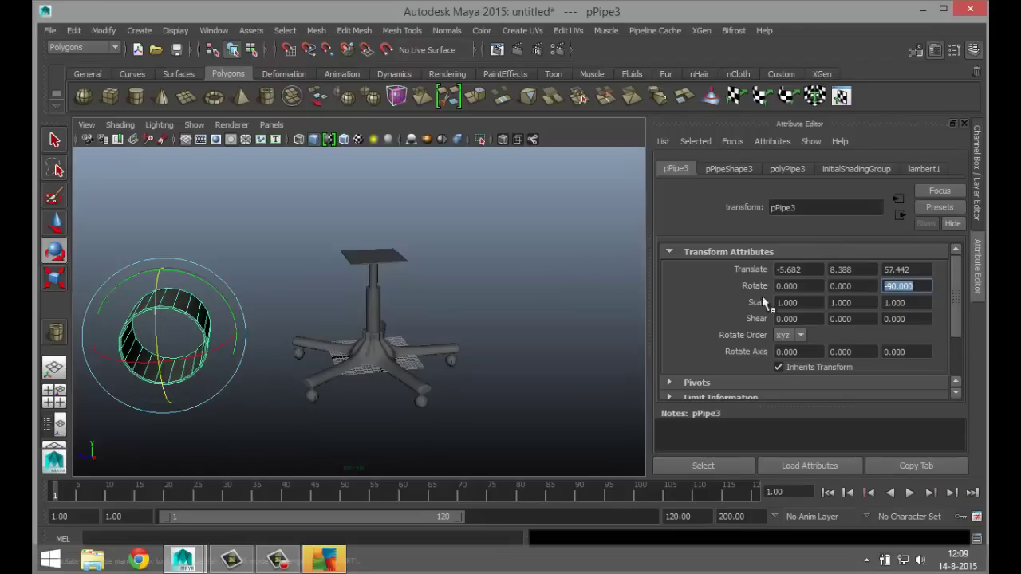
- Set the pipe's thickness to 2
click(783, 166)
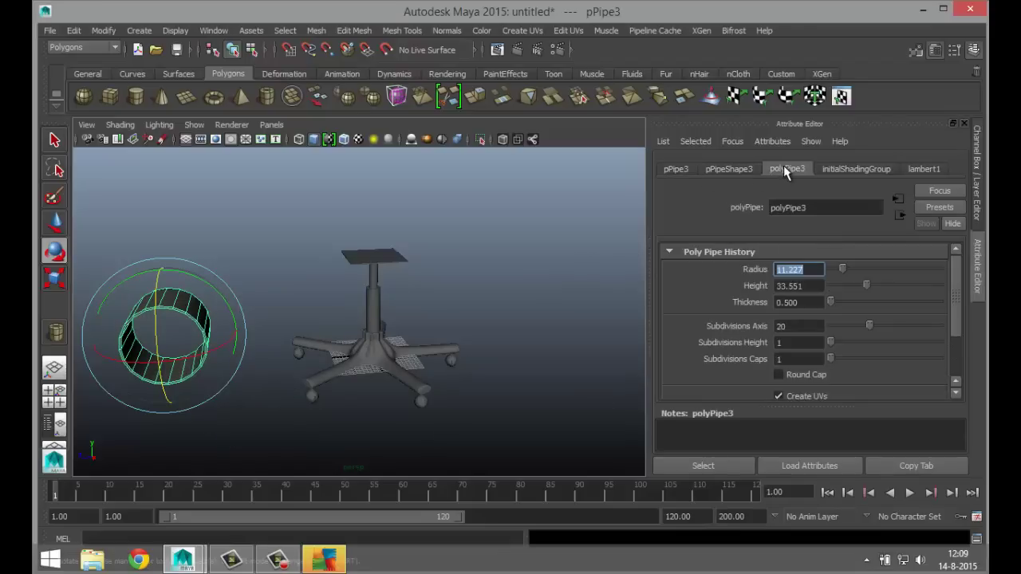
click(806, 302)
double_click(801, 302)
text(2)
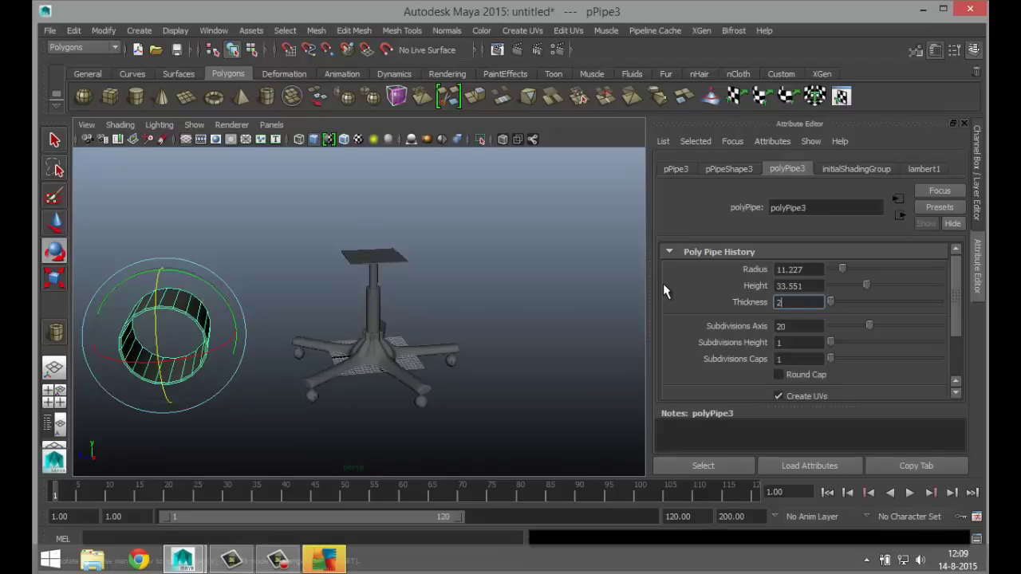
key(Return)
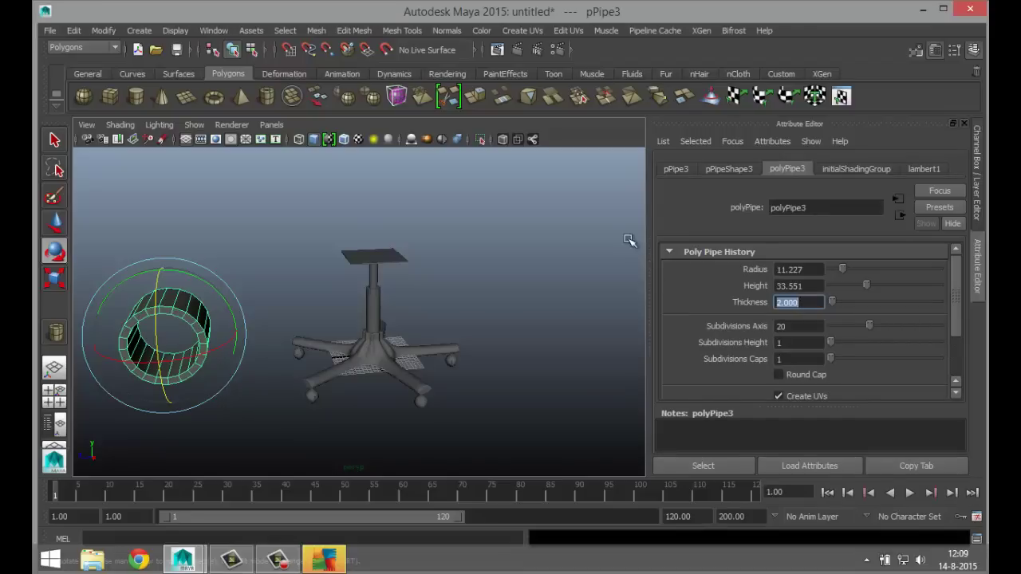
- Delete three quarters of the pipe's faces in the side view, keeping only the lower quarter arc on the positive Z side
click(54, 392)
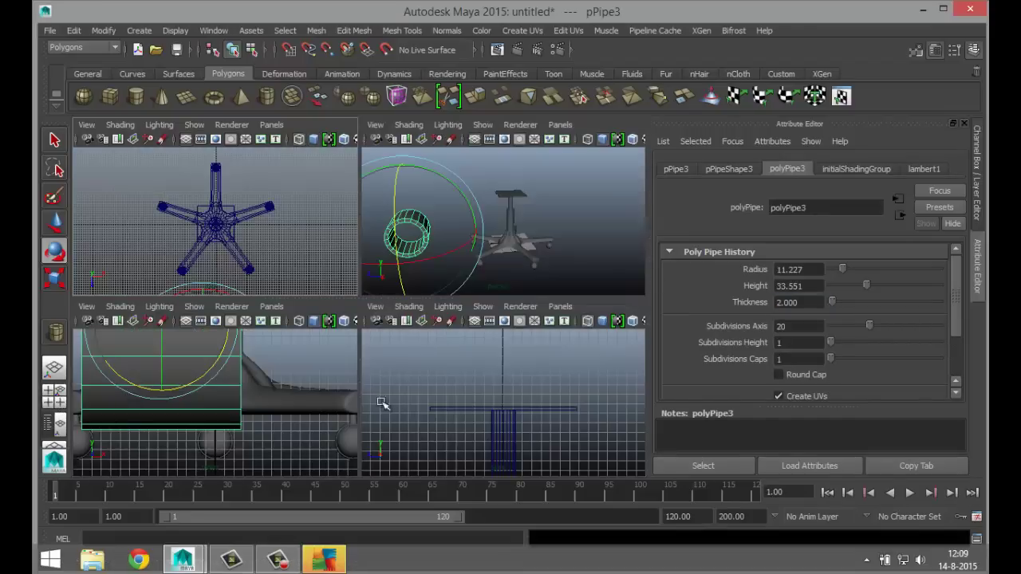
key(space)
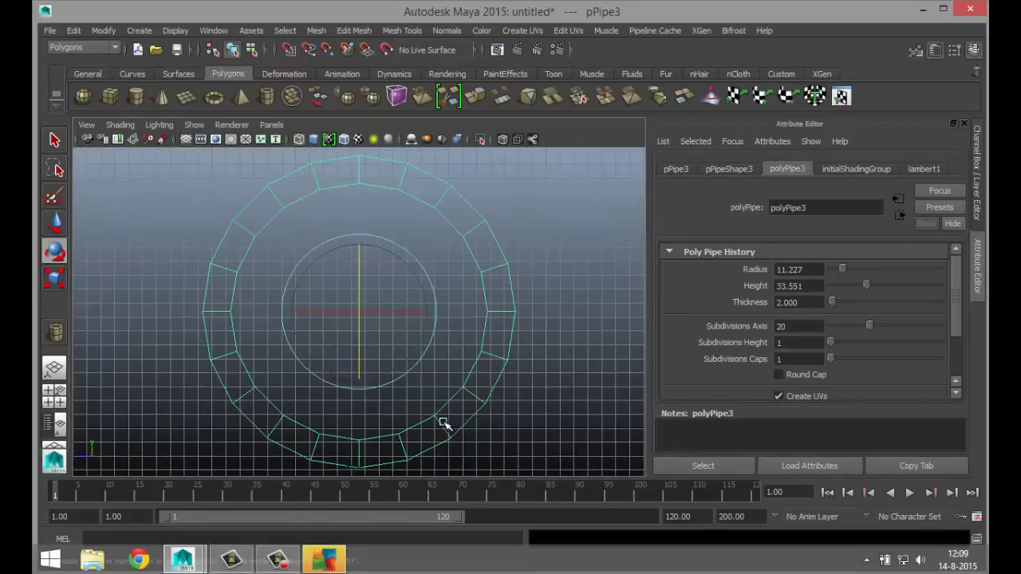
scroll(444, 422, down, 3)
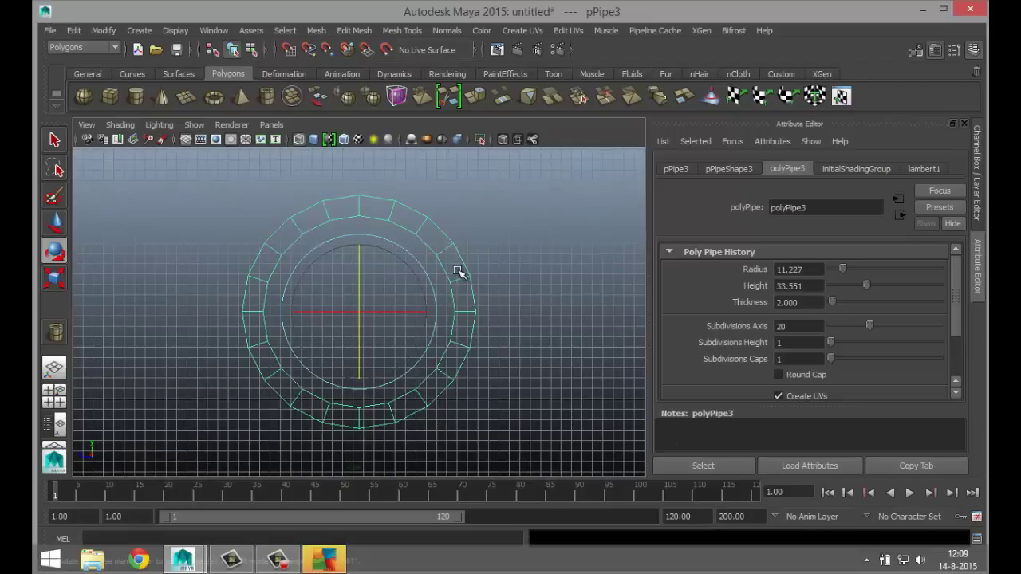
right_drag(458, 272, 463, 254)
click(375, 192)
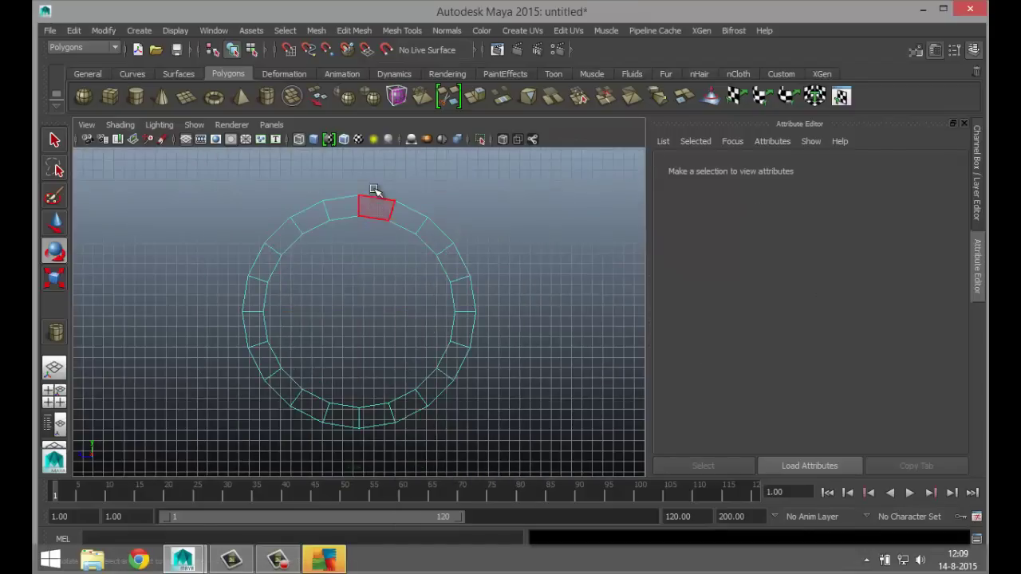
click(378, 173)
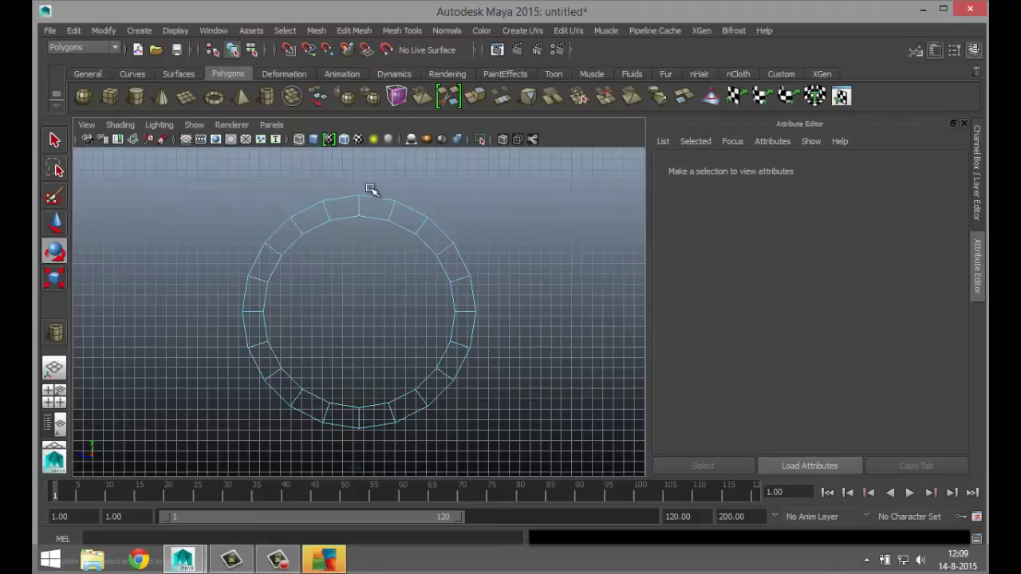
drag(376, 169, 511, 300)
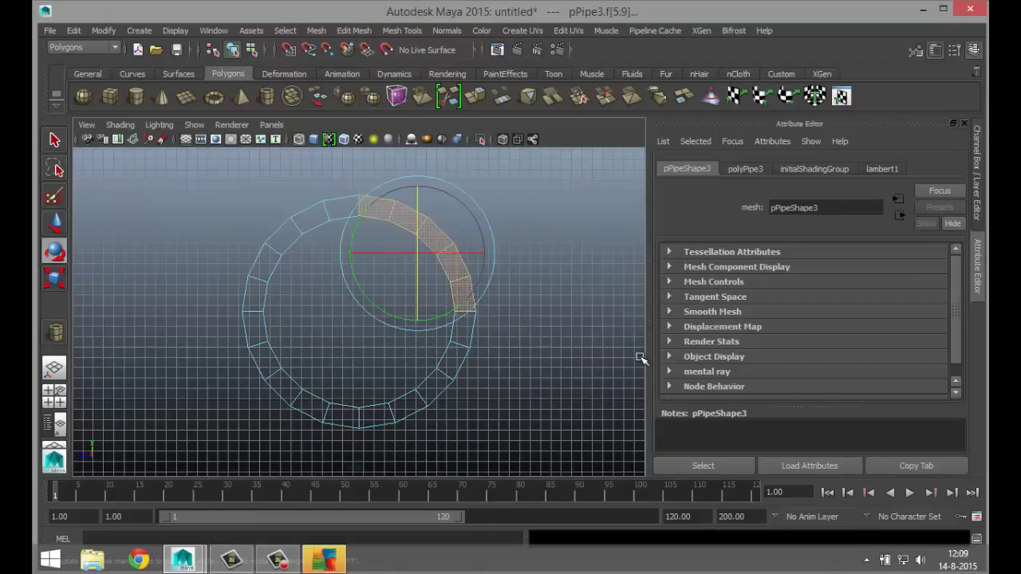
key(Delete)
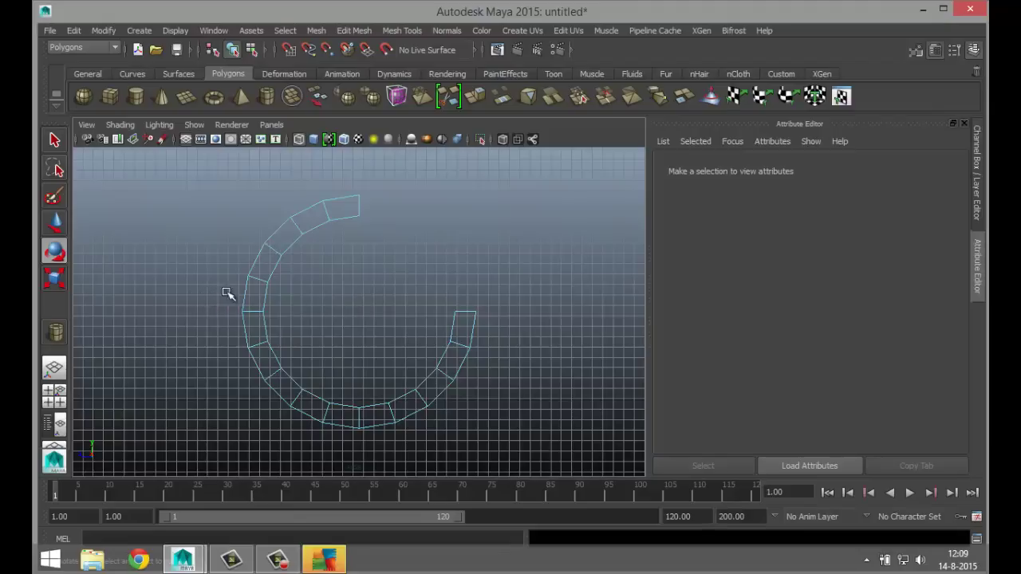
drag(209, 290, 391, 175)
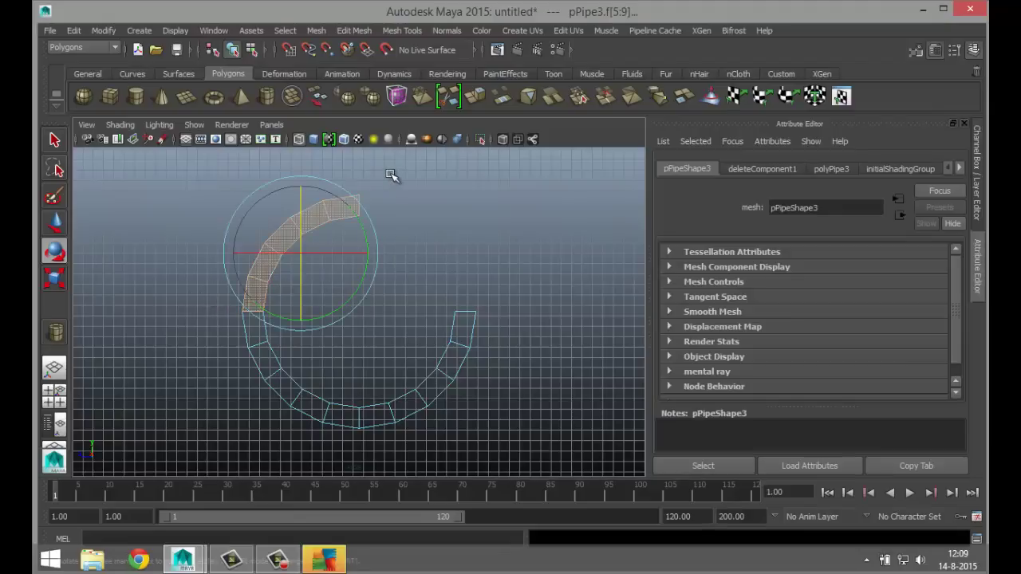
key(Delete)
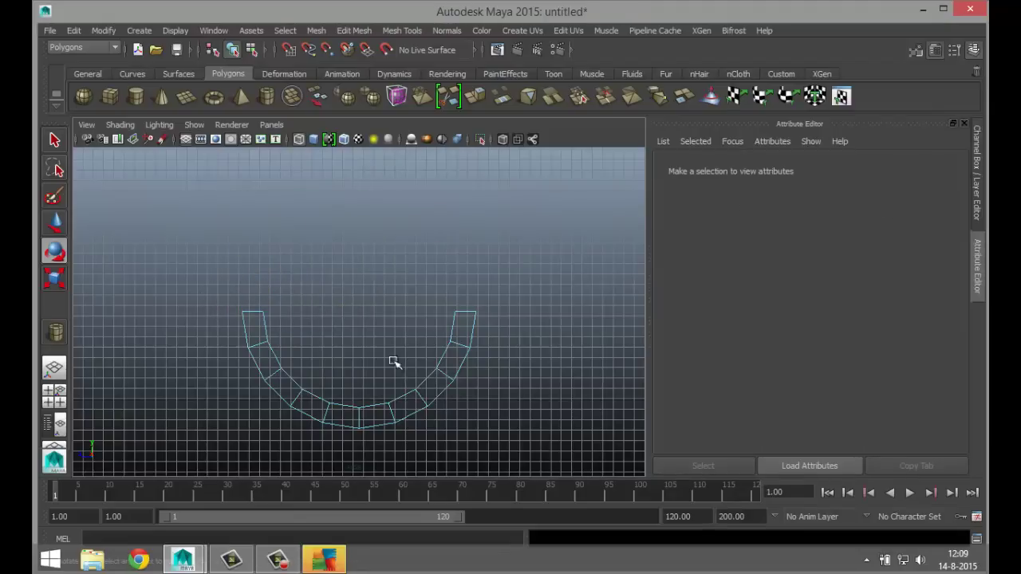
drag(376, 285, 514, 443)
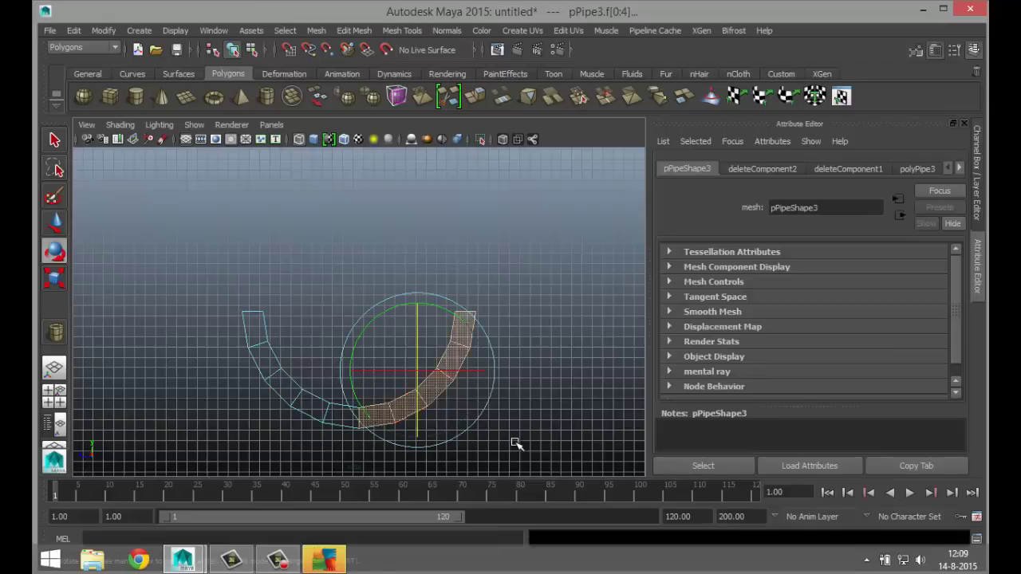
key(Delete)
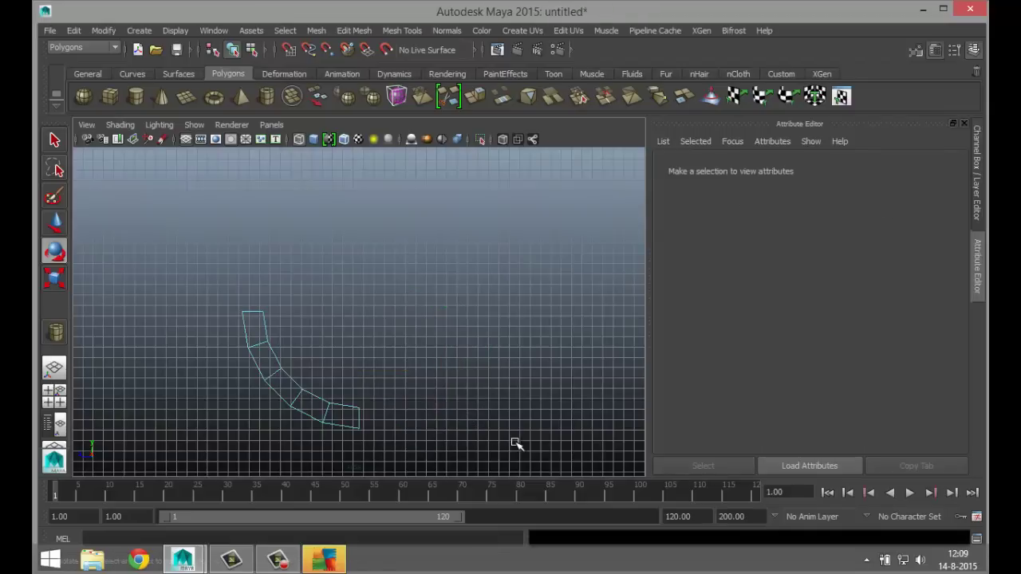
- Move the border edges of the arc's upper open end straight up to form a tall backrest
click(53, 391)
key(space)
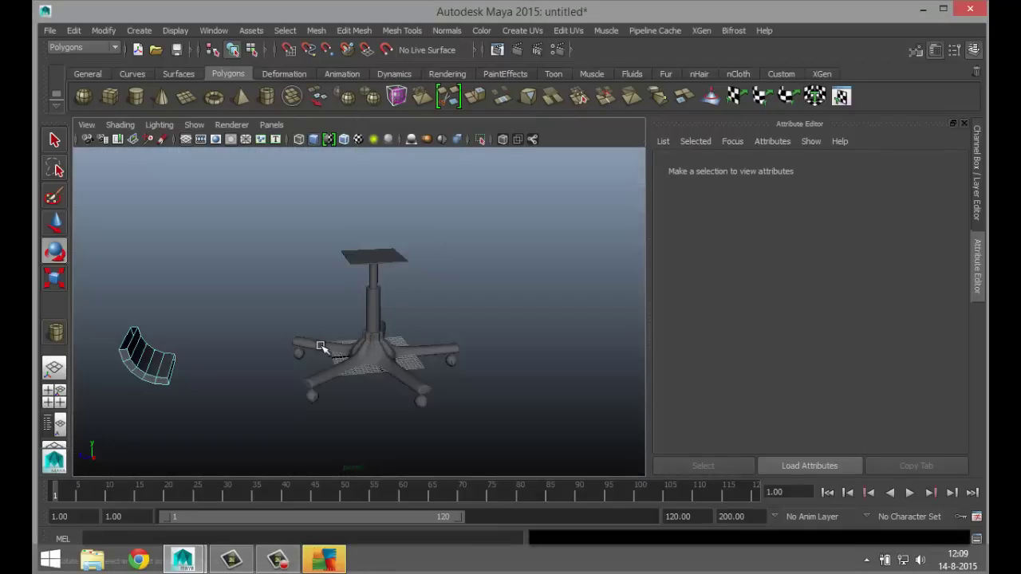
alt+drag(319, 346, 363, 354)
right_drag(360, 351, 344, 180)
click(365, 353)
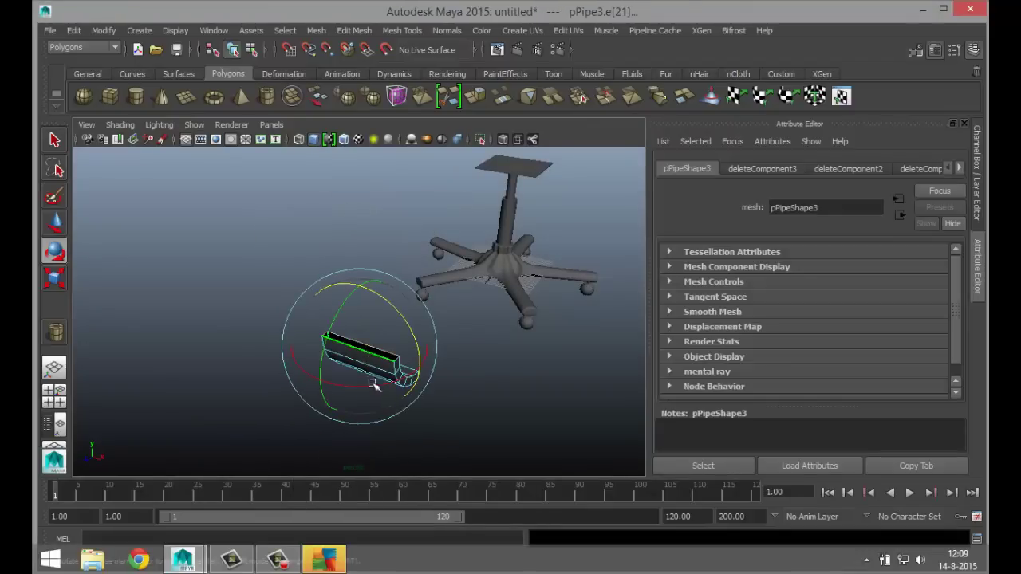
scroll(311, 280, down, 3)
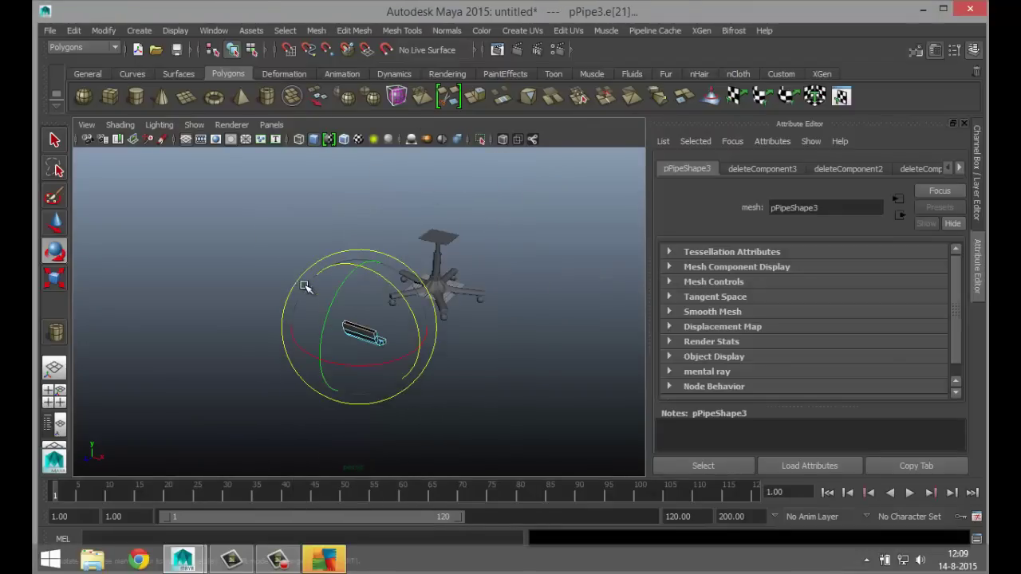
key(w)
drag(359, 256, 356, 178)
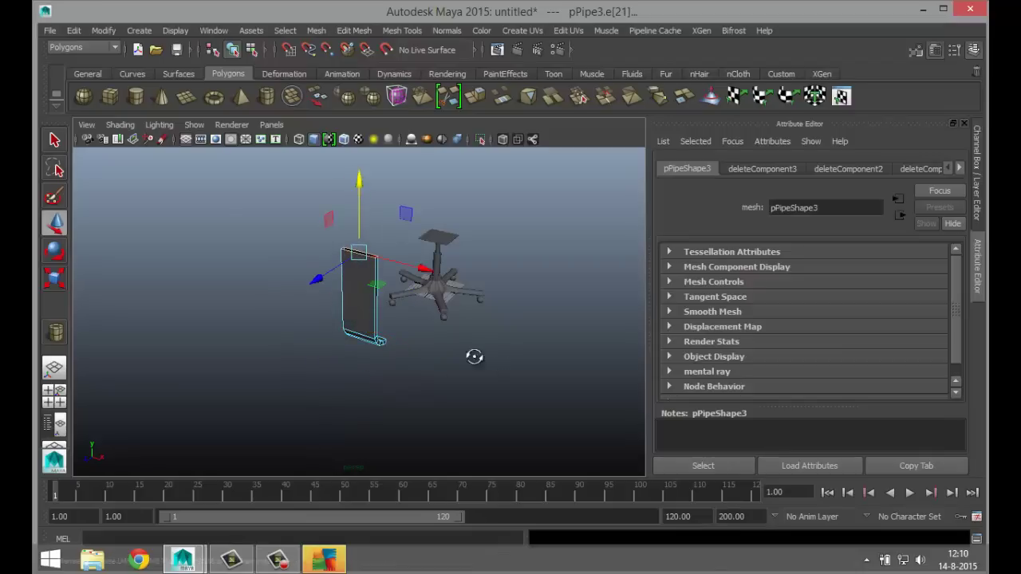
- Move the border edges of the arc's lower open end outward along Z to form a flat seat
alt+drag(475, 357, 360, 365)
key(f)
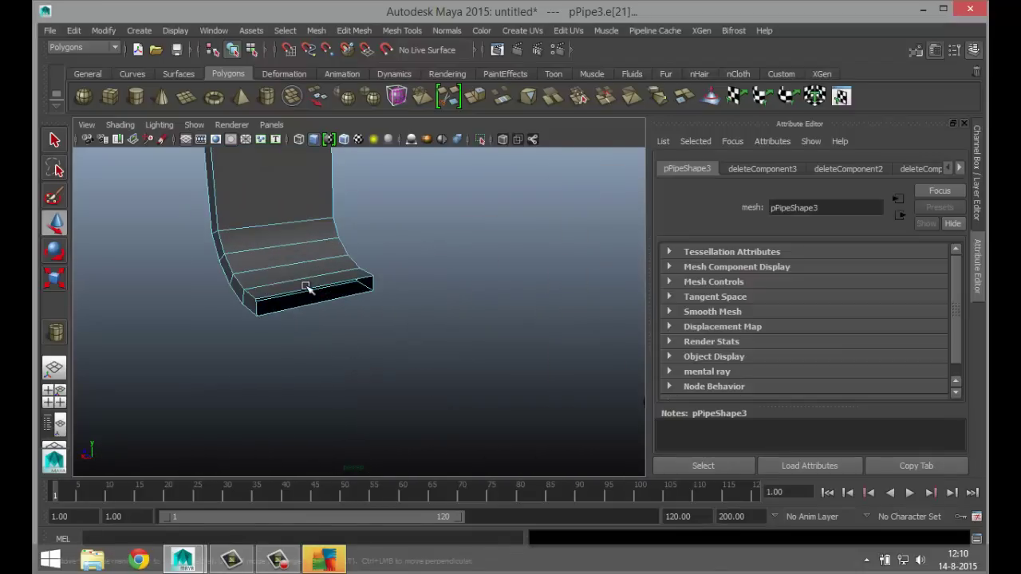
right_drag(307, 288, 307, 189)
click(310, 308)
click(311, 309)
scroll(356, 383, down, 5)
alt+drag(356, 383, 423, 455)
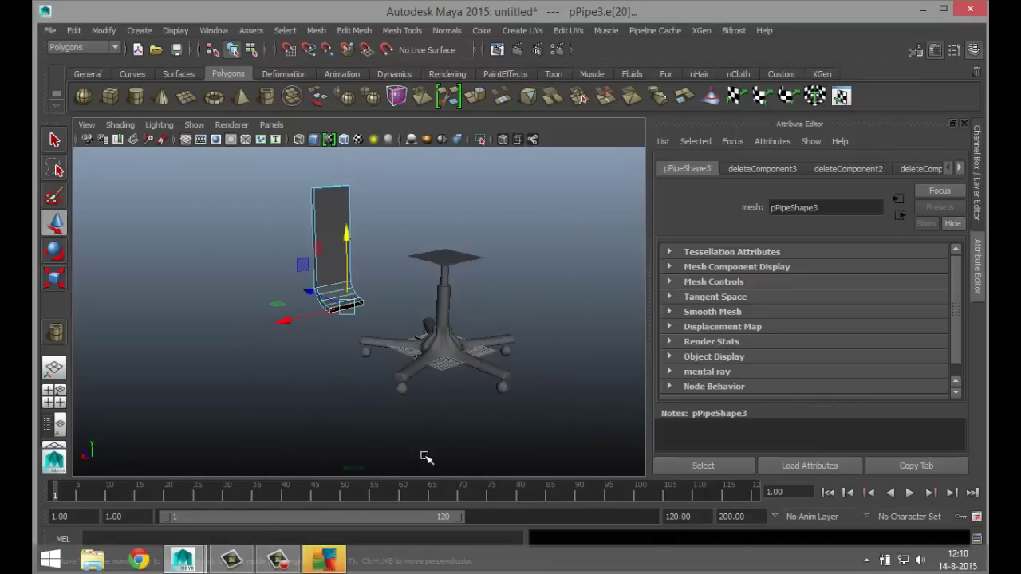
drag(308, 291, 354, 314)
alt+drag(291, 454, 433, 465)
alt+middle_drag(394, 458, 428, 496)
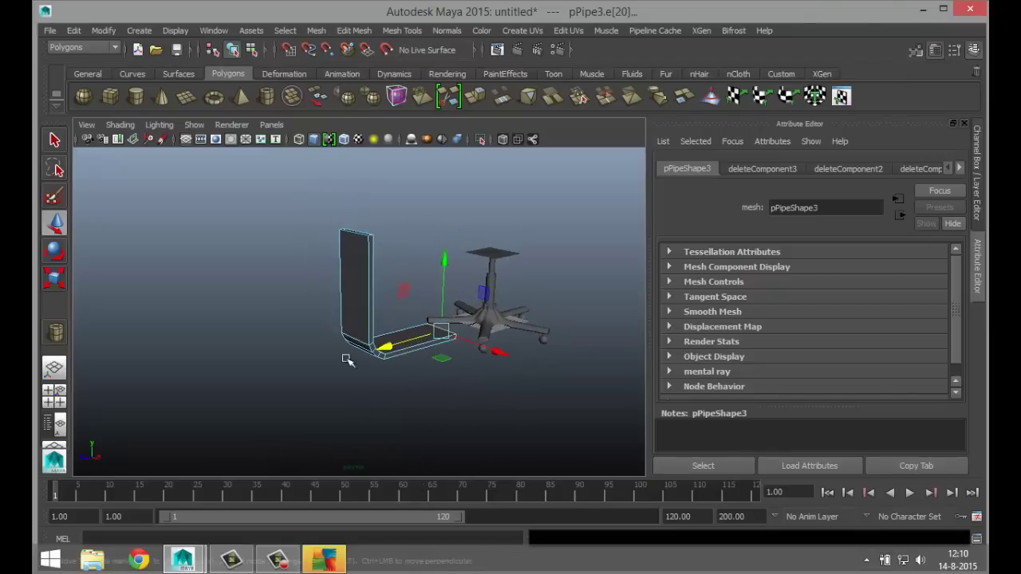
- Scale the whole L-shaped pipe piece down uniformly to a little under half its size
right_drag(353, 293, 413, 208)
click(353, 291)
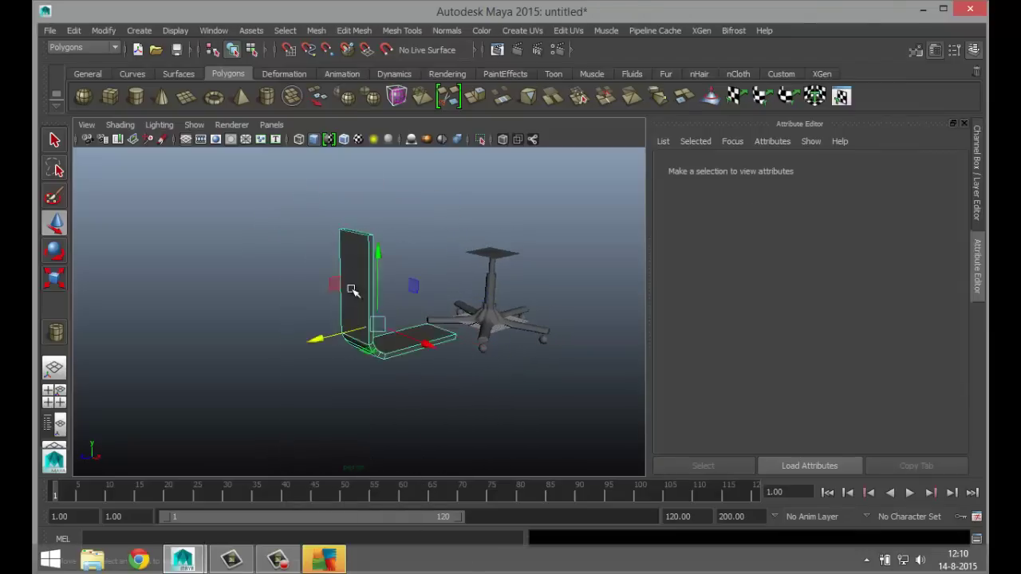
key(r)
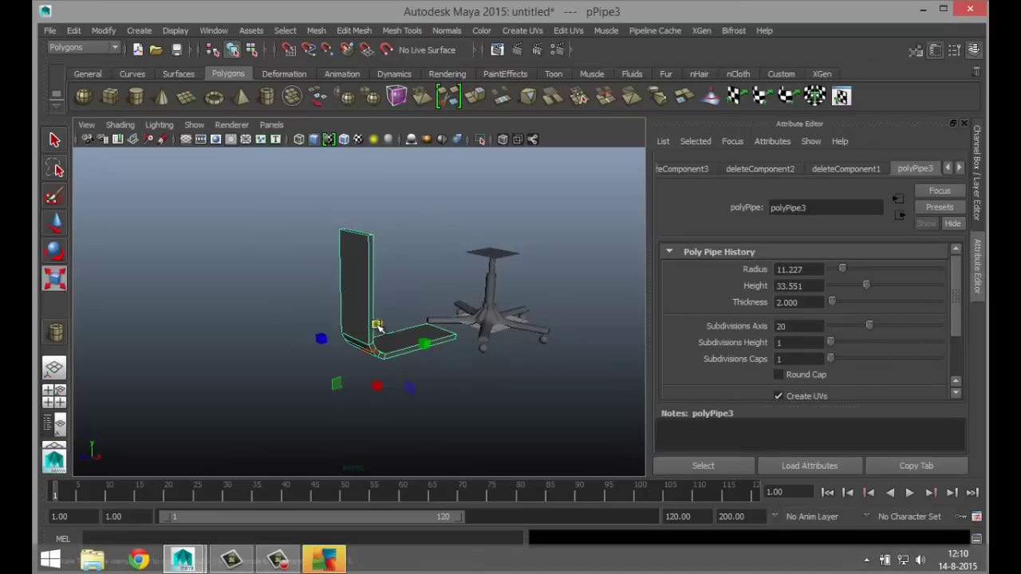
drag(376, 326, 276, 342)
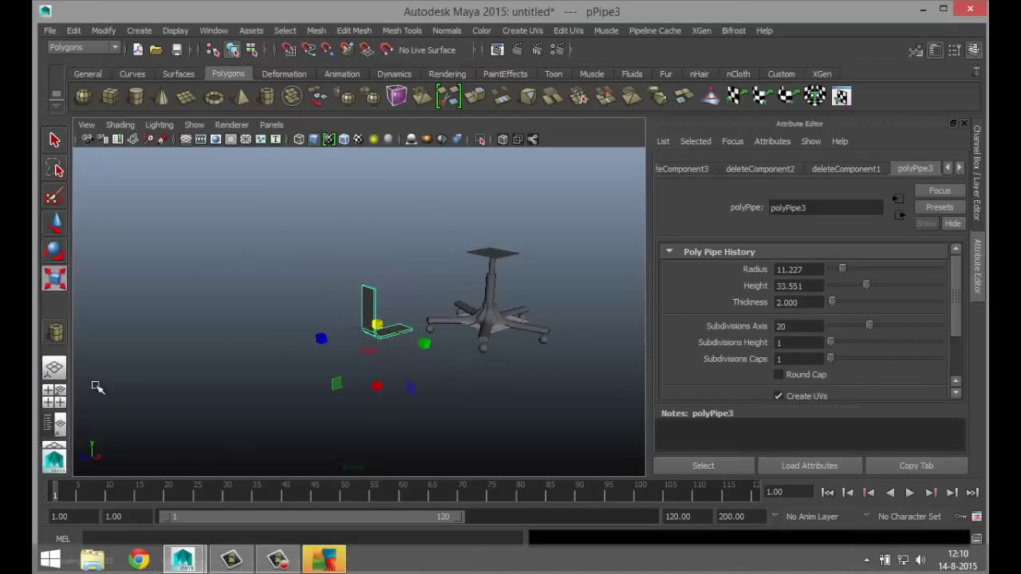
- In the side view, move the L-shaped piece up beside the column so its horizontal leg sits just under the mounting plate
click(54, 396)
key(space)
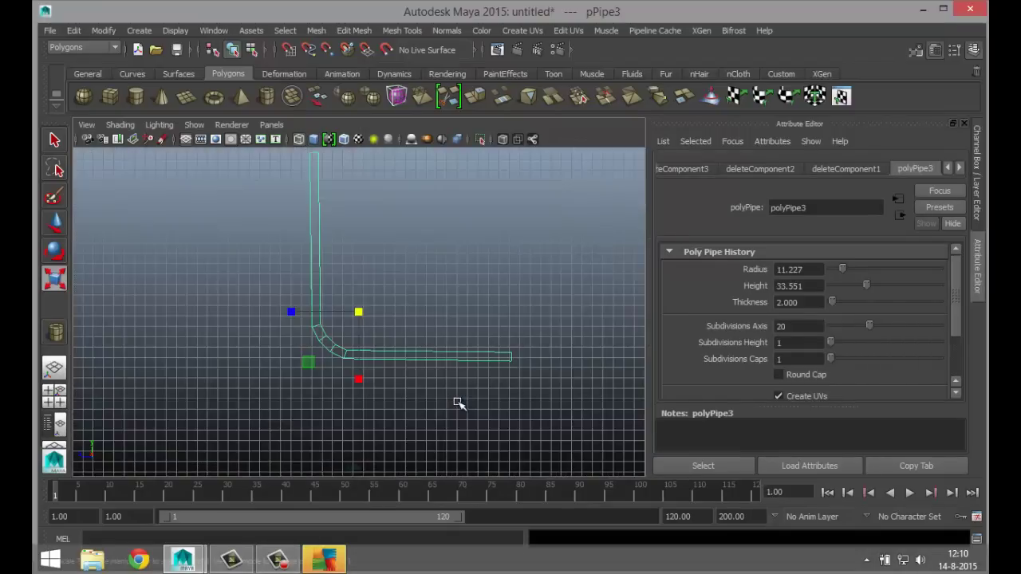
scroll(456, 402, up, 2)
scroll(454, 405, down, 5)
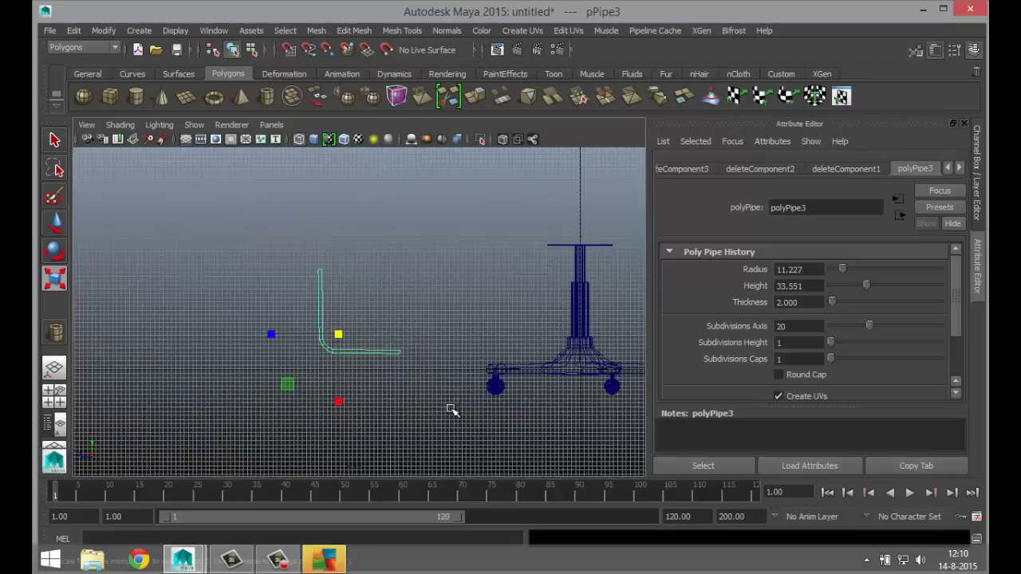
key(w)
drag(338, 334, 499, 231)
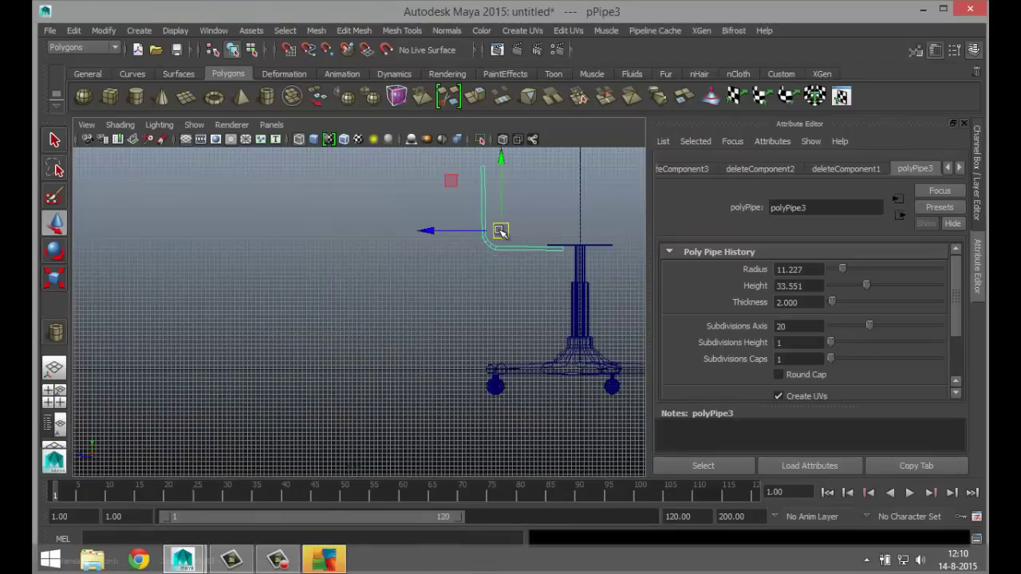
key(f)
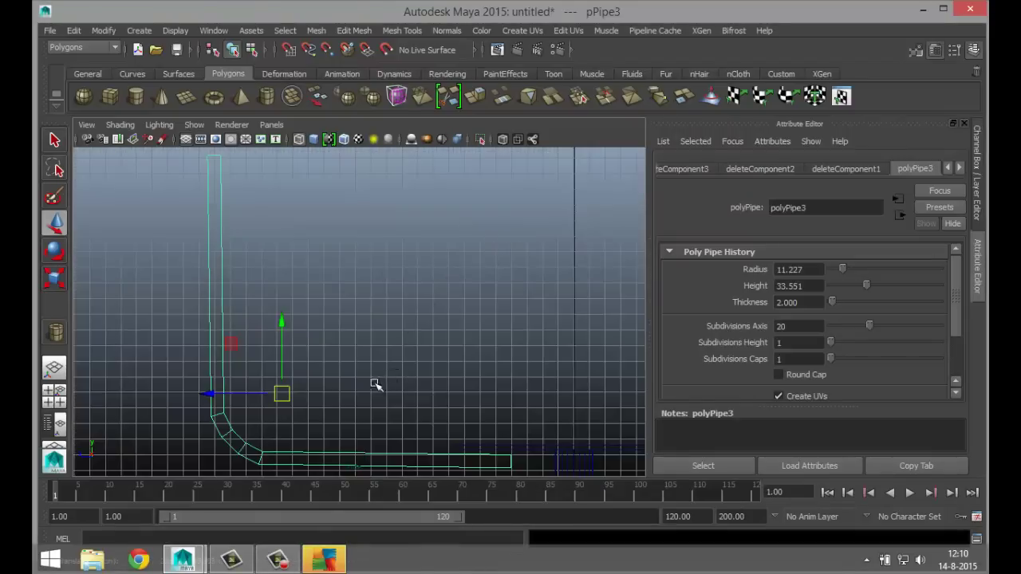
alt+middle_drag(375, 385, 338, 251)
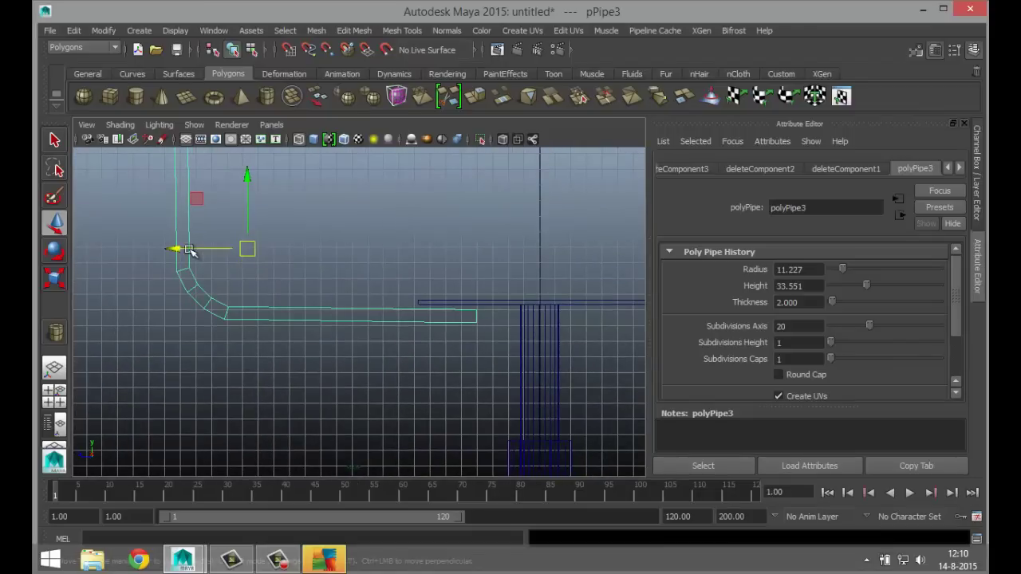
drag(178, 248, 197, 248)
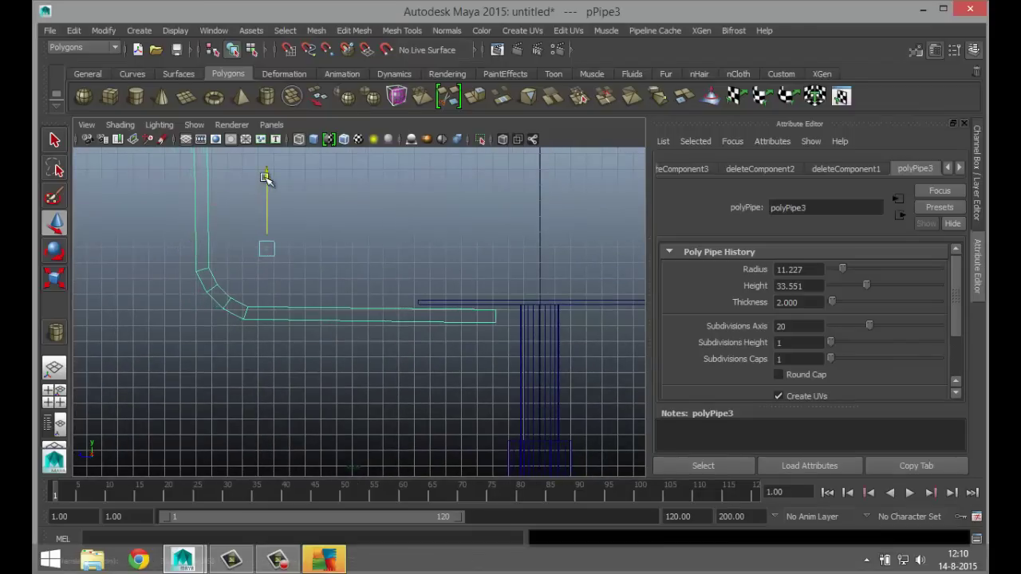
drag(264, 174, 268, 175)
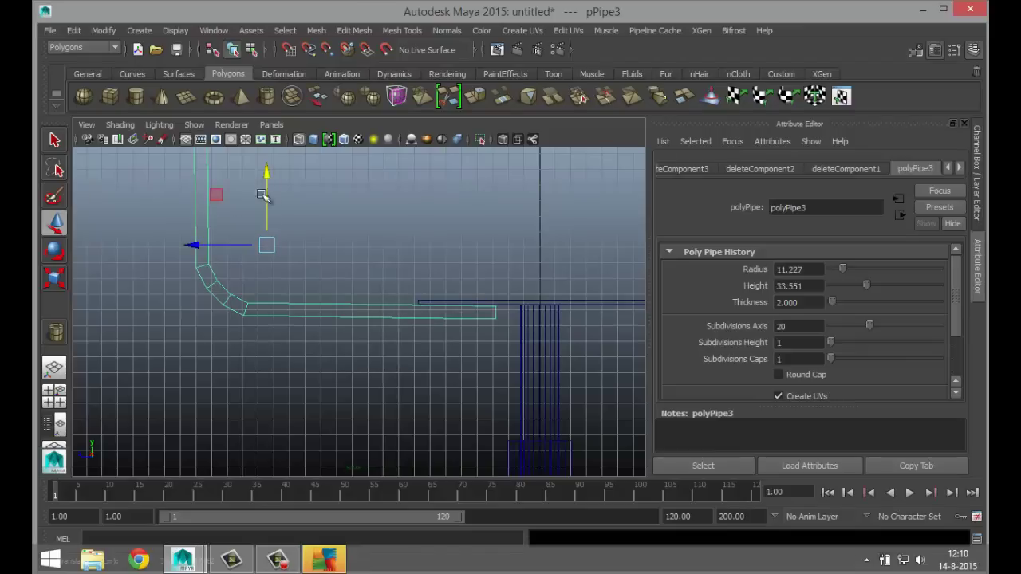
- Slide the L-shaped piece along Z until its horizontal leg extends under the mounting plate and overlaps the central column
scroll(216, 344, down, 6)
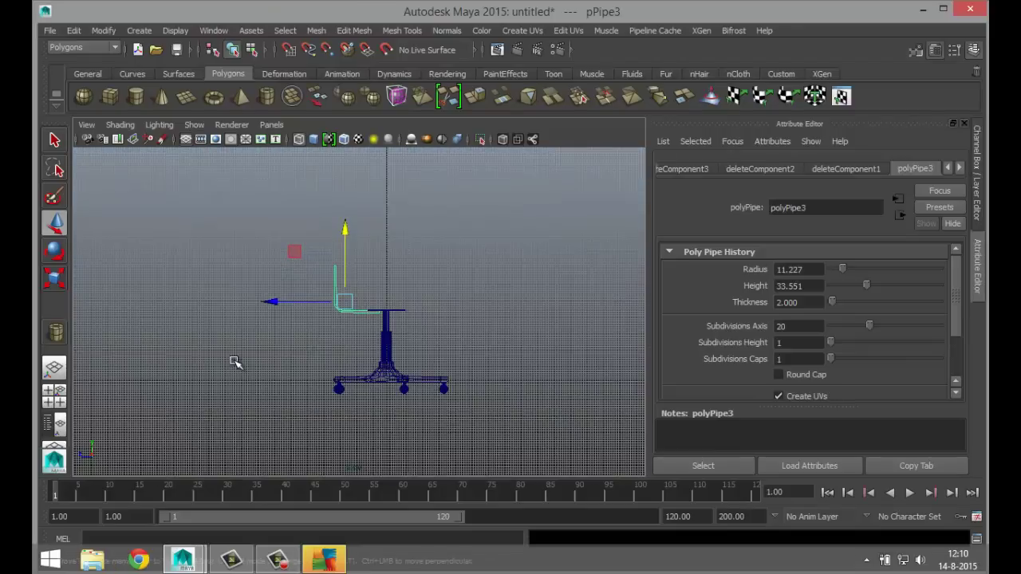
scroll(235, 363, up, 5)
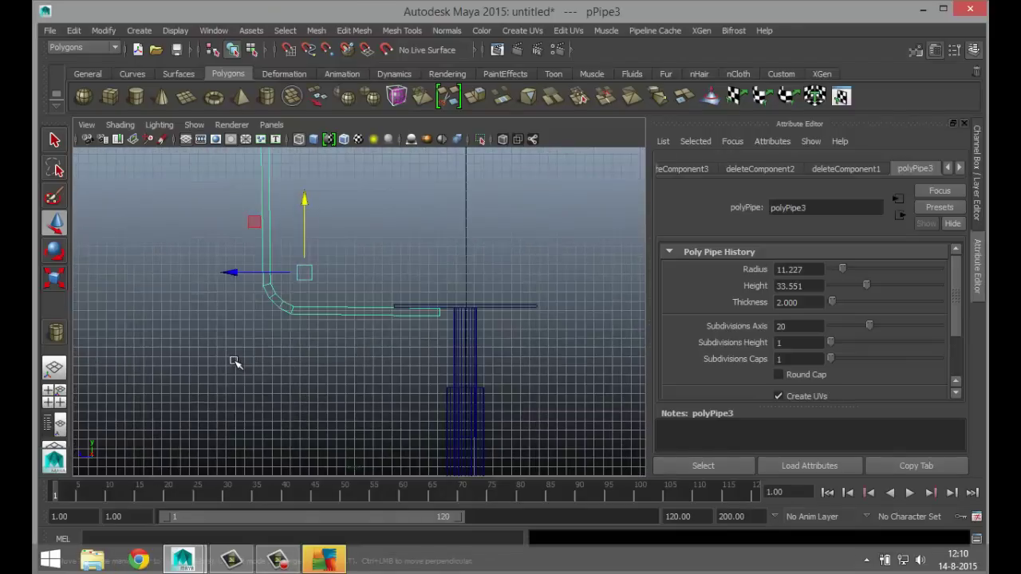
scroll(236, 363, down, 4)
scroll(236, 363, down, 1)
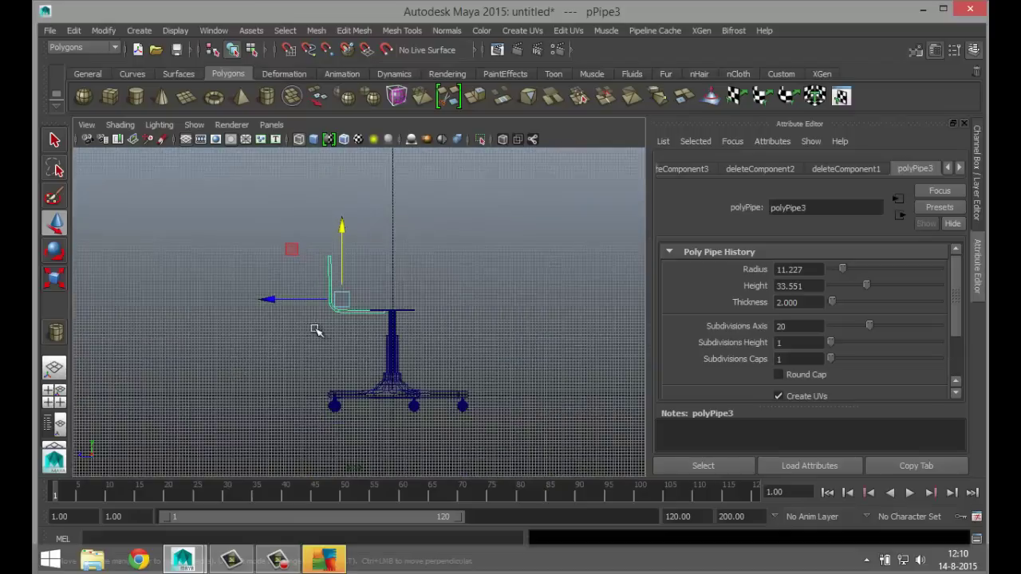
scroll(335, 351, up, 6)
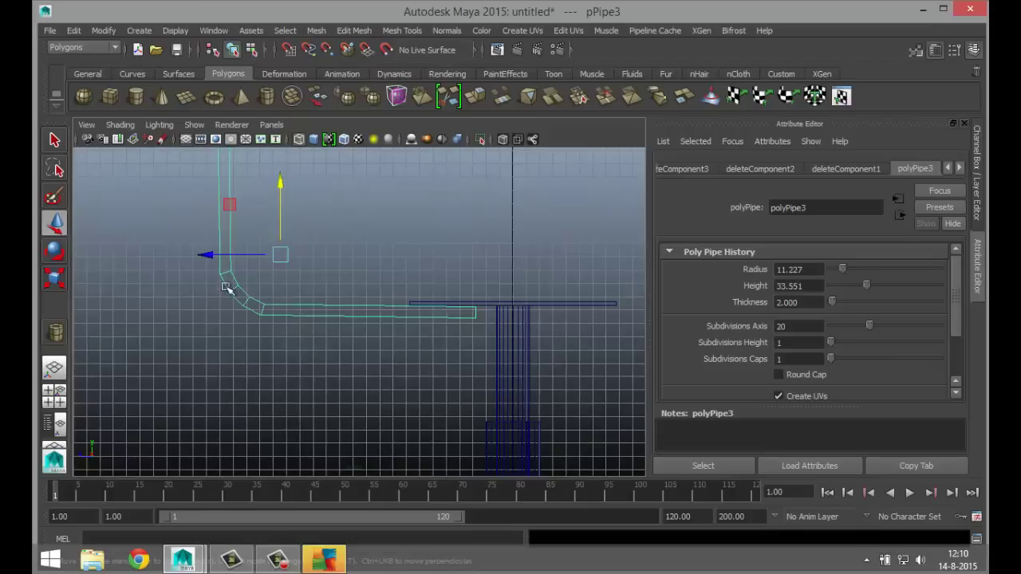
drag(219, 259, 295, 264)
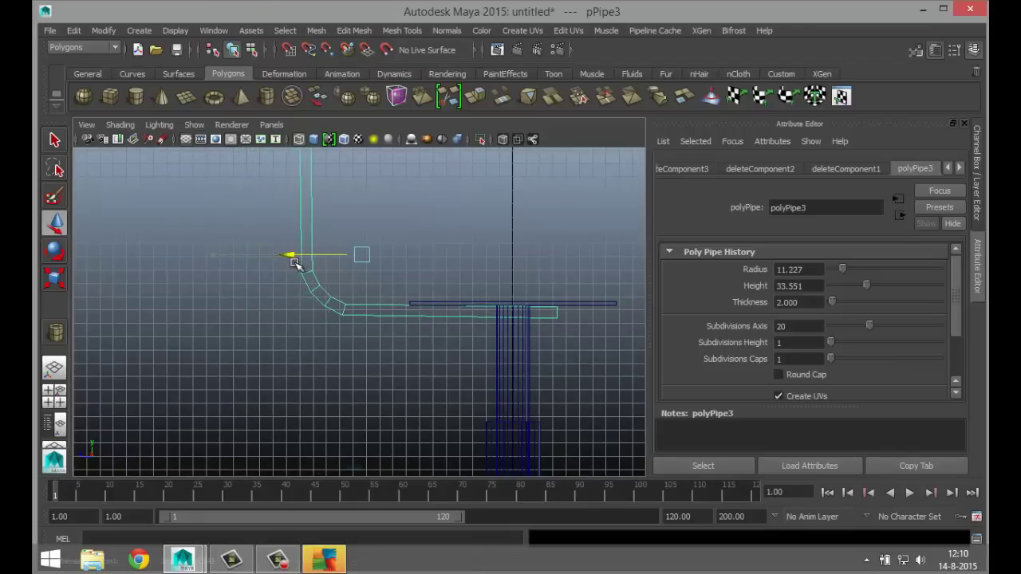
scroll(248, 317, down, 6)
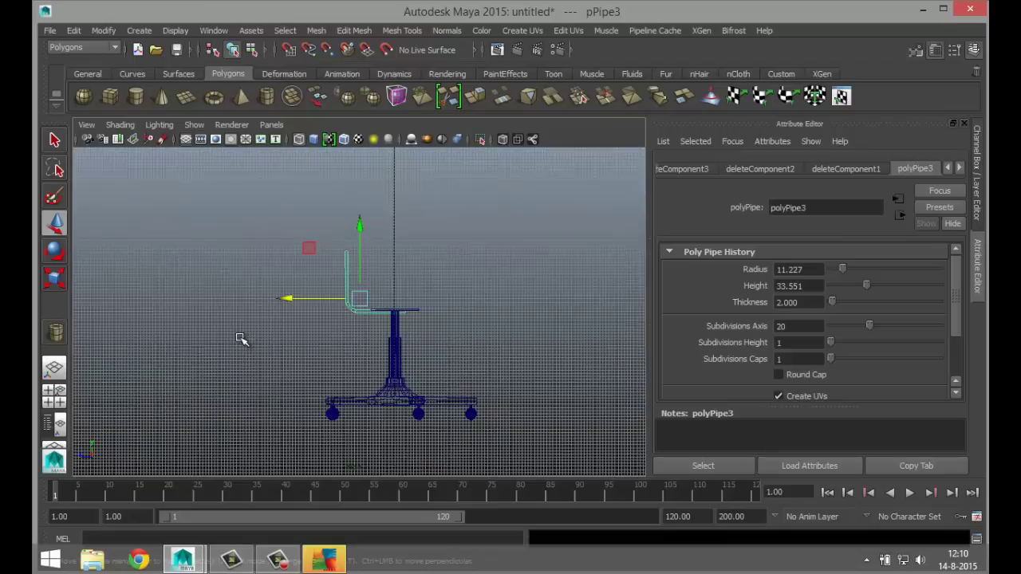
drag(289, 299, 284, 296)
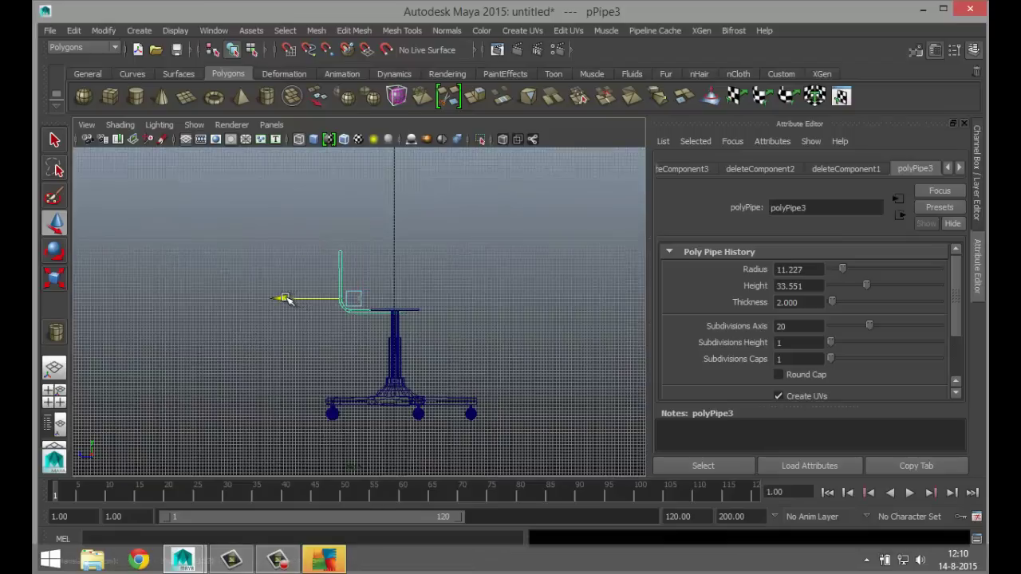
- Shorten the horizontal leg by moving its end vertices back along Z to just short of the central column
alt+right_drag(295, 316, 444, 382)
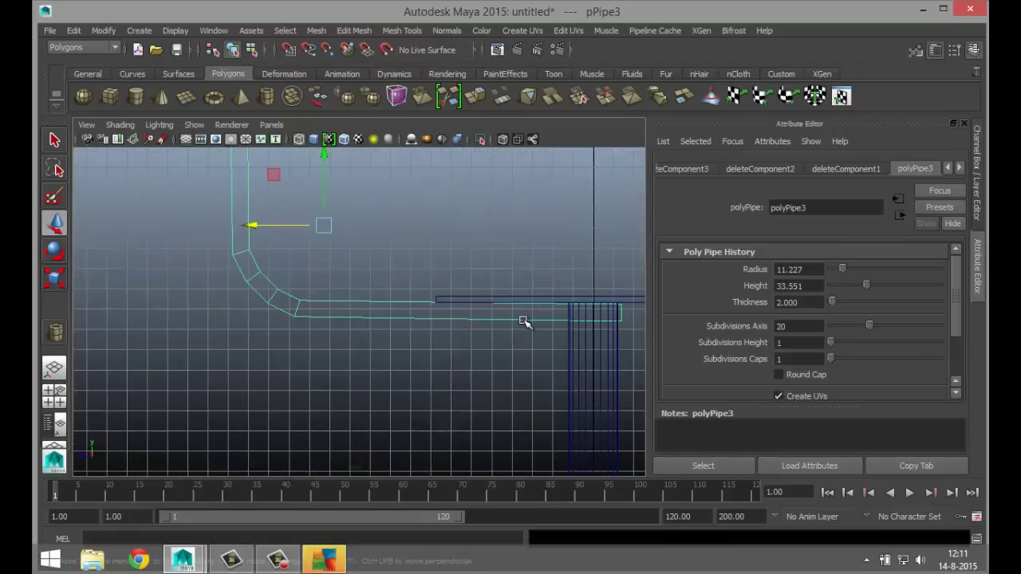
right_drag(522, 219, 458, 237)
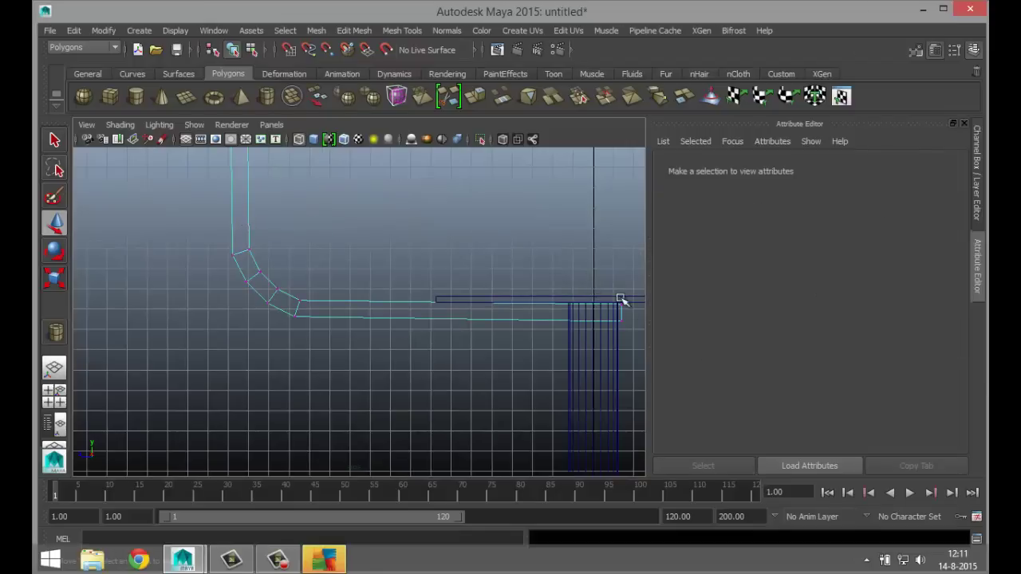
drag(620, 299, 656, 387)
drag(547, 311, 481, 310)
scroll(337, 372, down, 5)
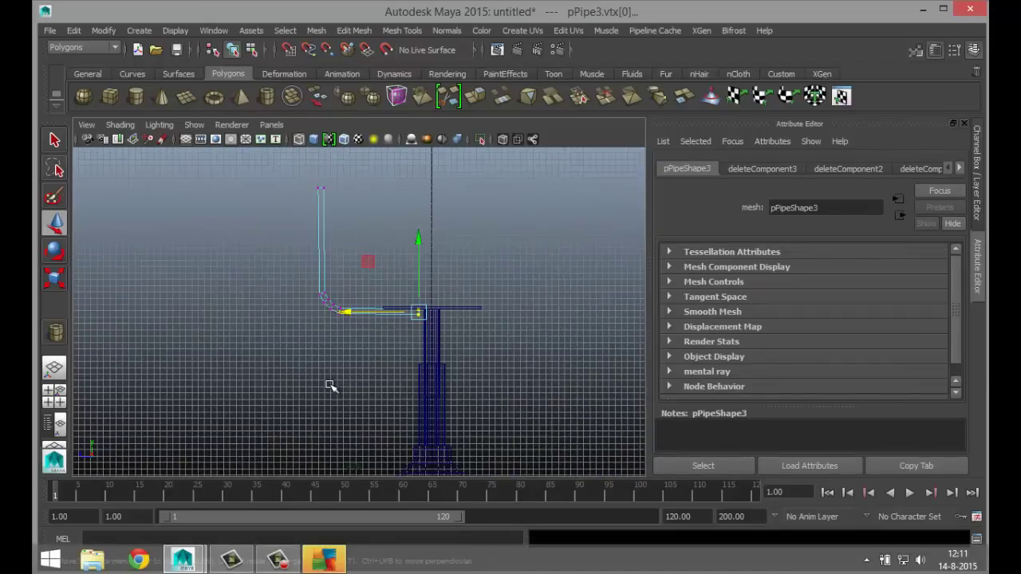
scroll(331, 386, down, 4)
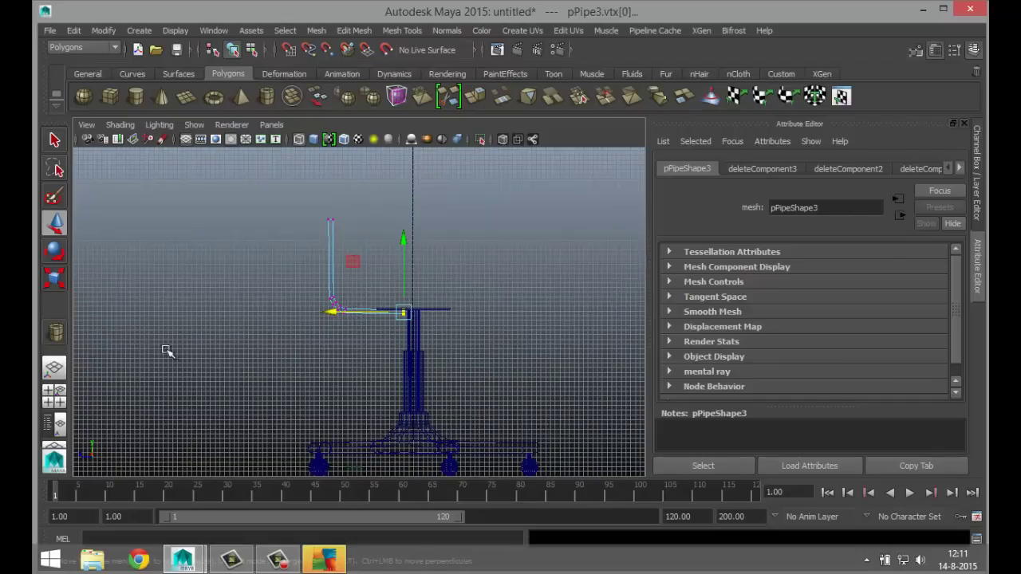
- In the top view, centre the L-shaped piece on the chair base along X and narrow its width to about 40 percent
click(55, 395)
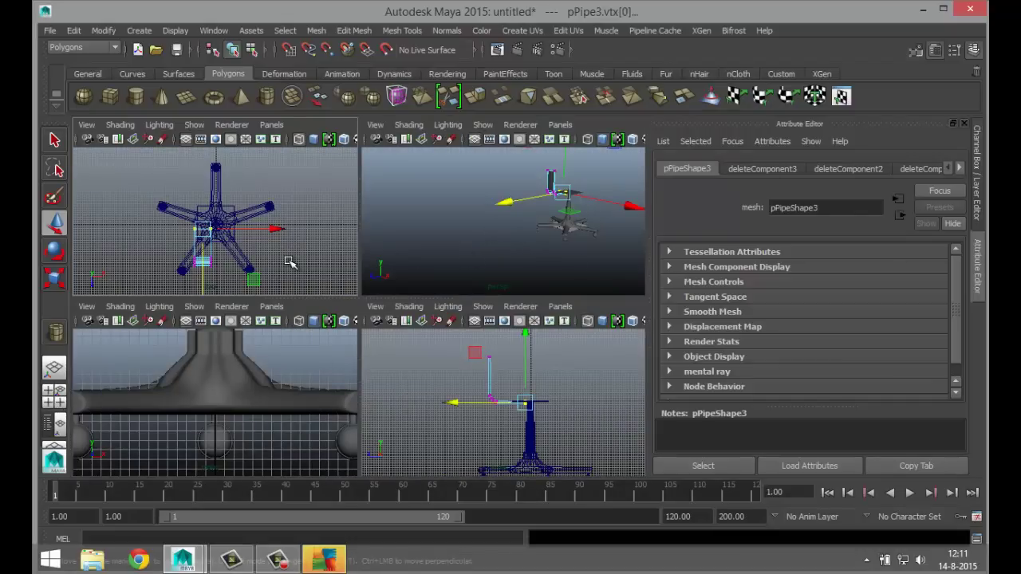
key(space)
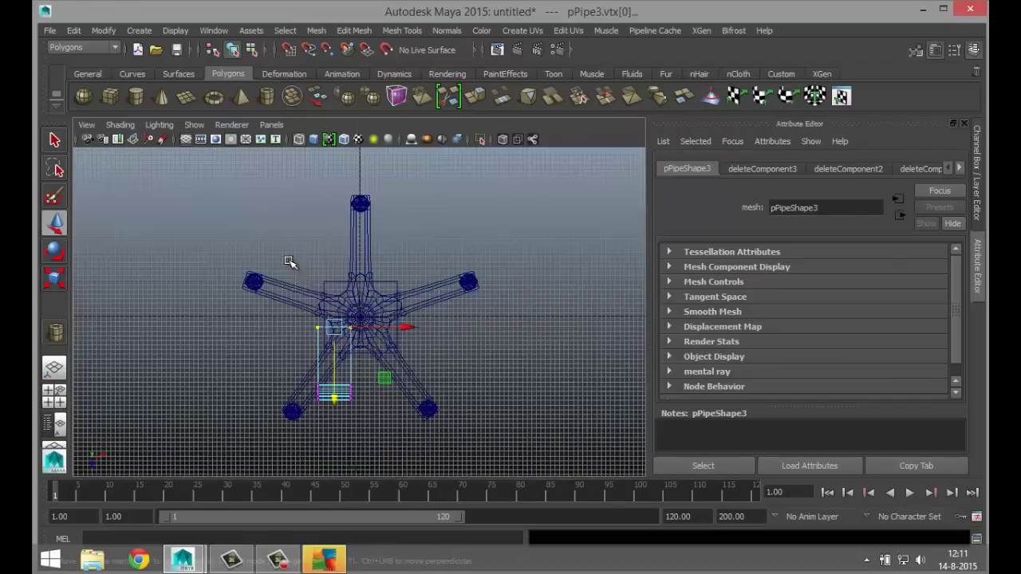
right_drag(343, 263, 364, 323)
click(345, 393)
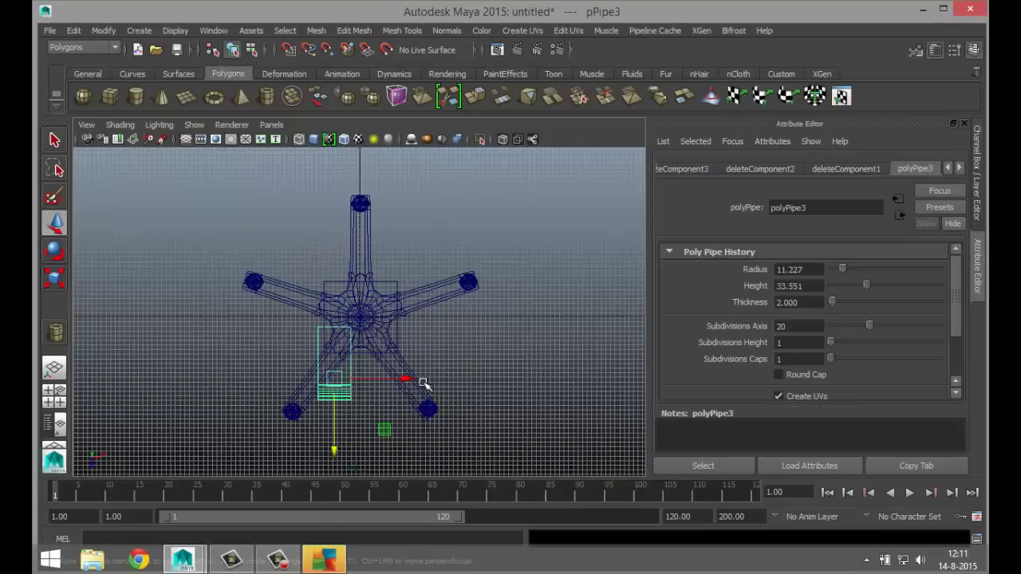
drag(406, 379, 430, 383)
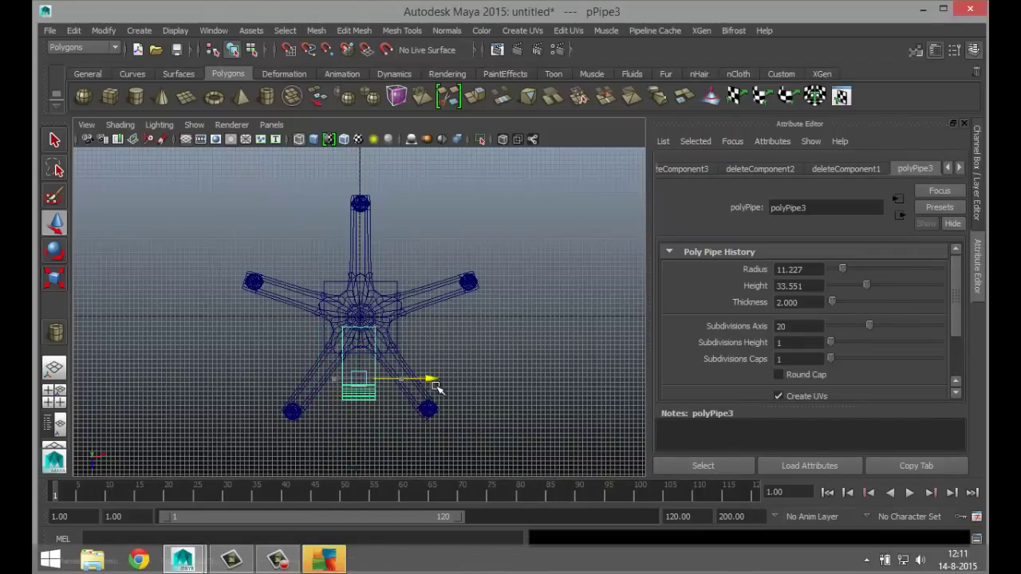
key(f)
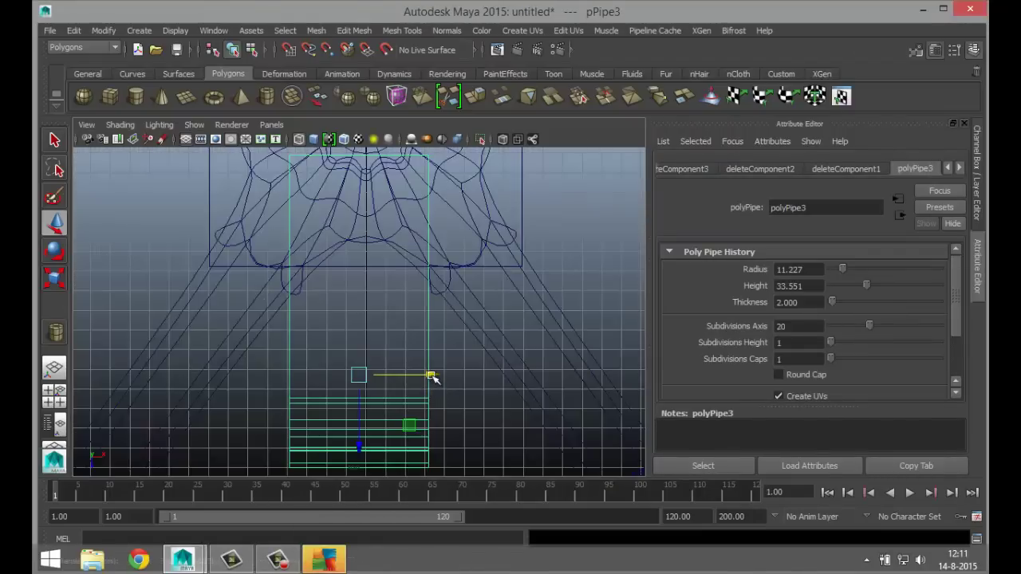
drag(431, 378, 441, 380)
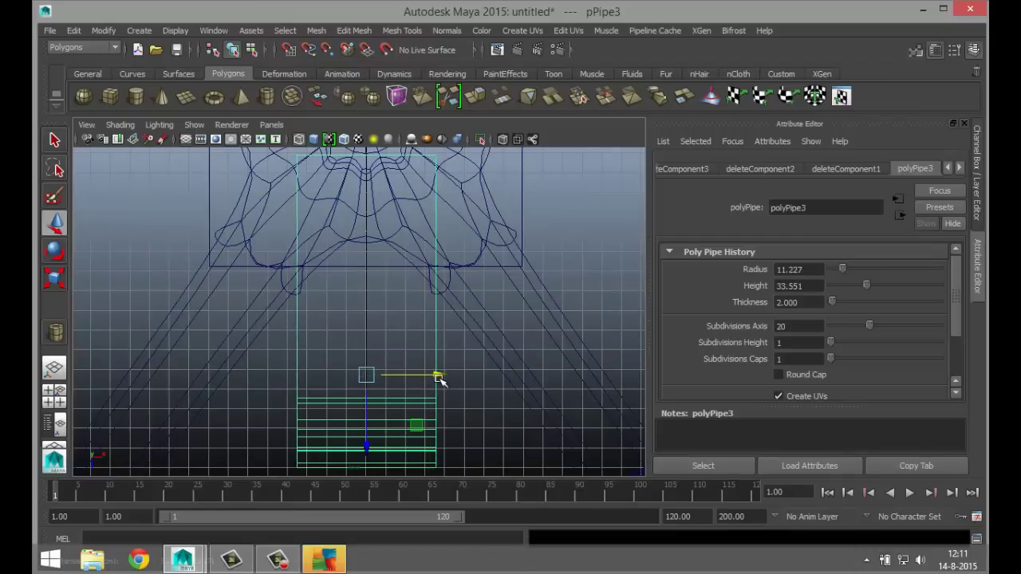
key(r)
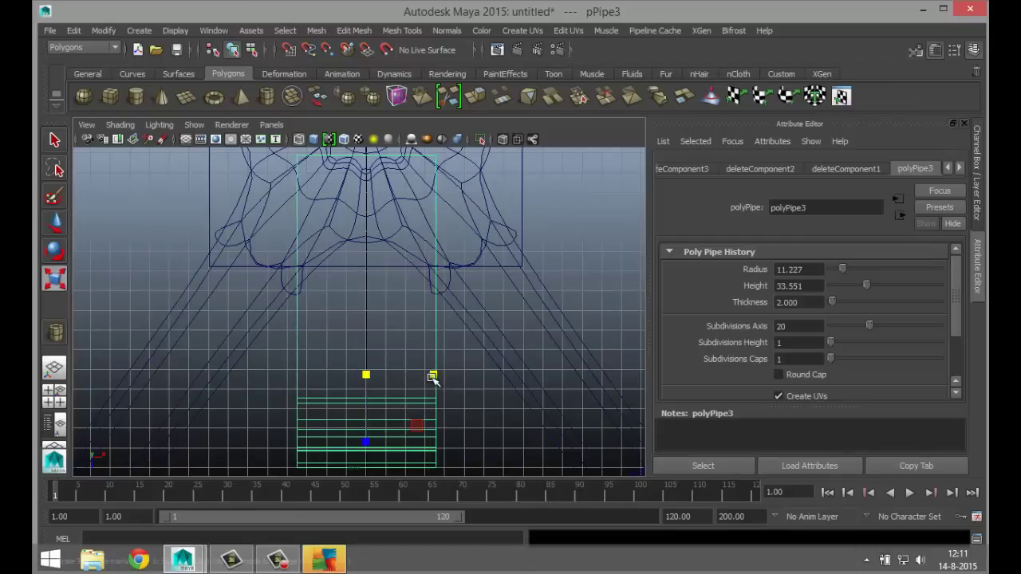
drag(432, 376, 391, 378)
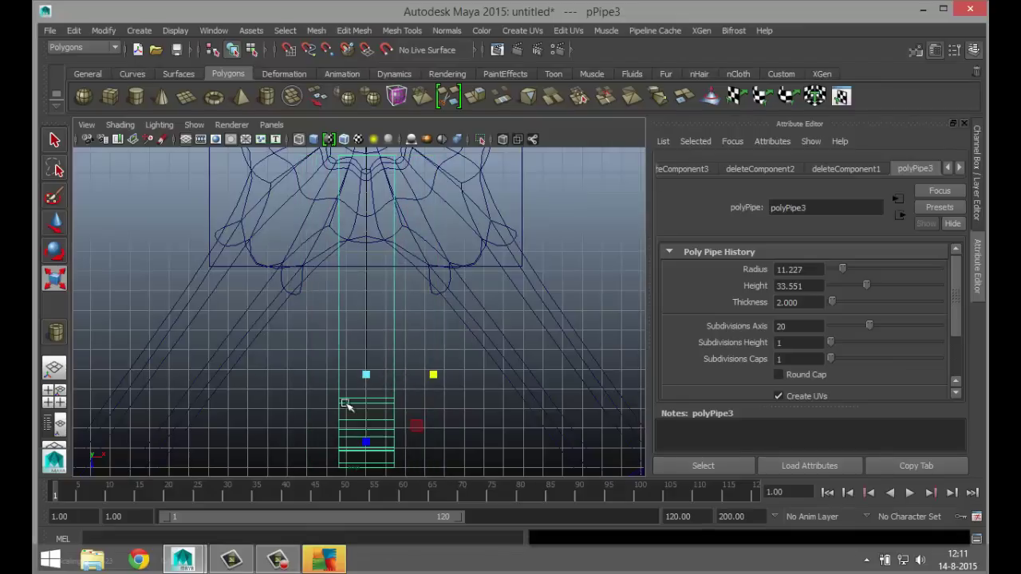
- In the perspective view, cap the open upper end of the L-shaped piece's vertical leg with Fill Hole
click(54, 391)
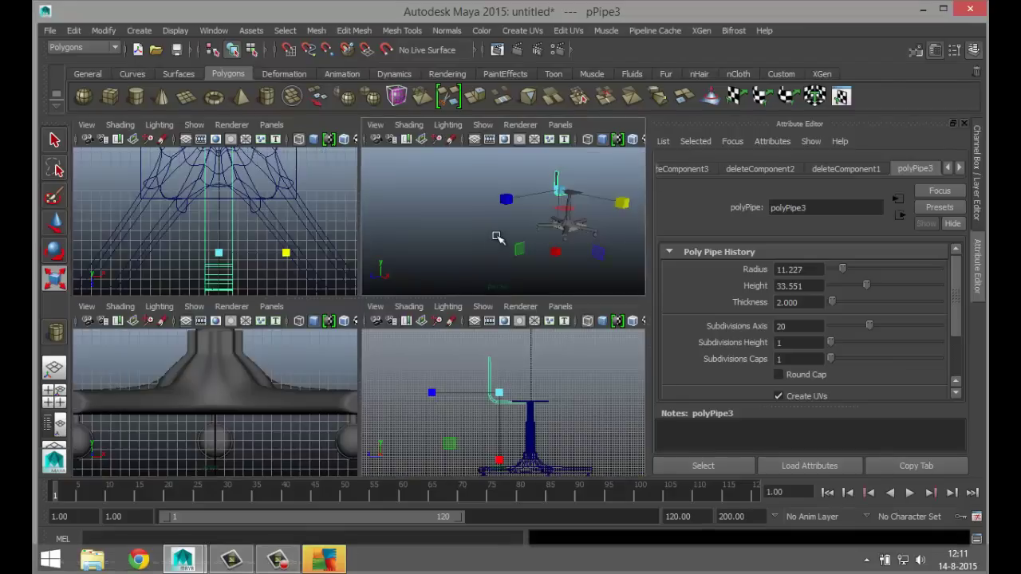
key(space)
scroll(449, 324, up, 3)
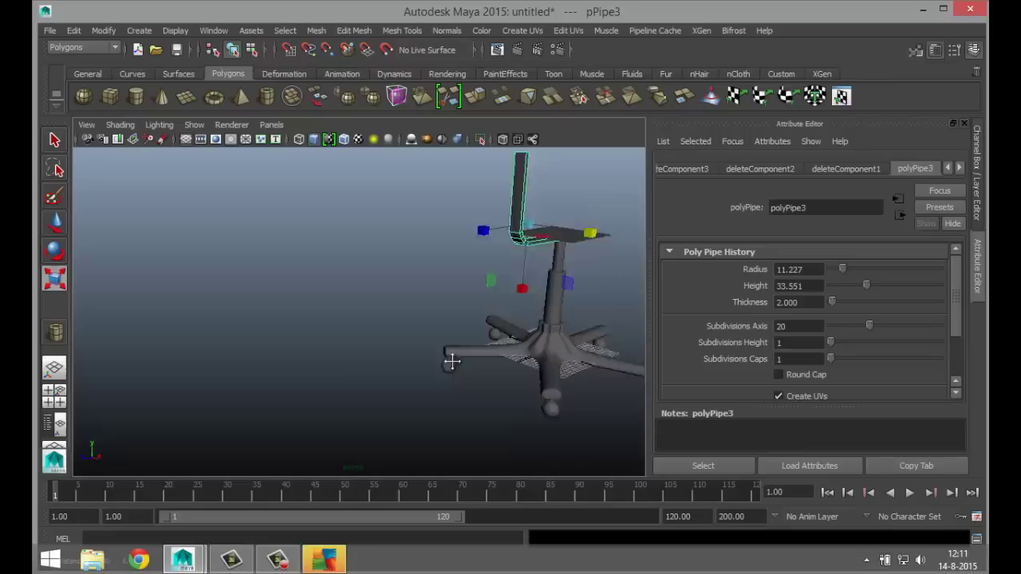
alt+middle_drag(453, 361, 358, 392)
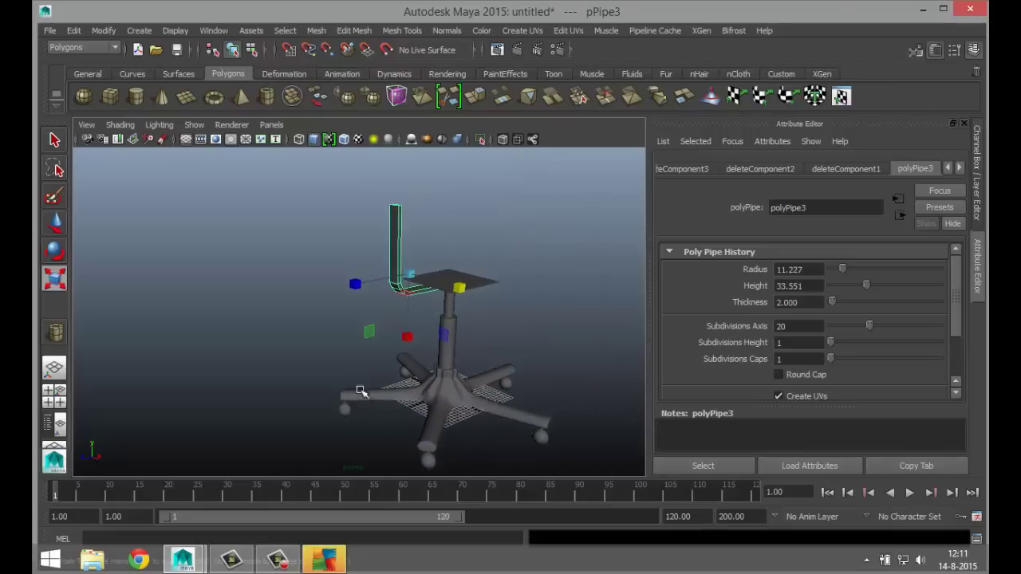
scroll(399, 360, up, 6)
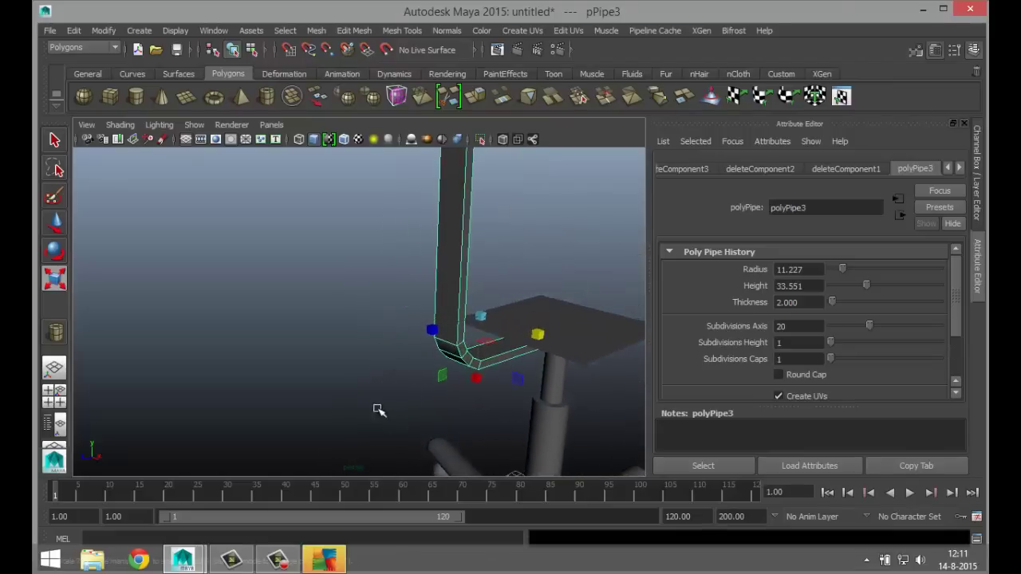
alt+drag(379, 410, 394, 385)
alt+drag(401, 348, 428, 410)
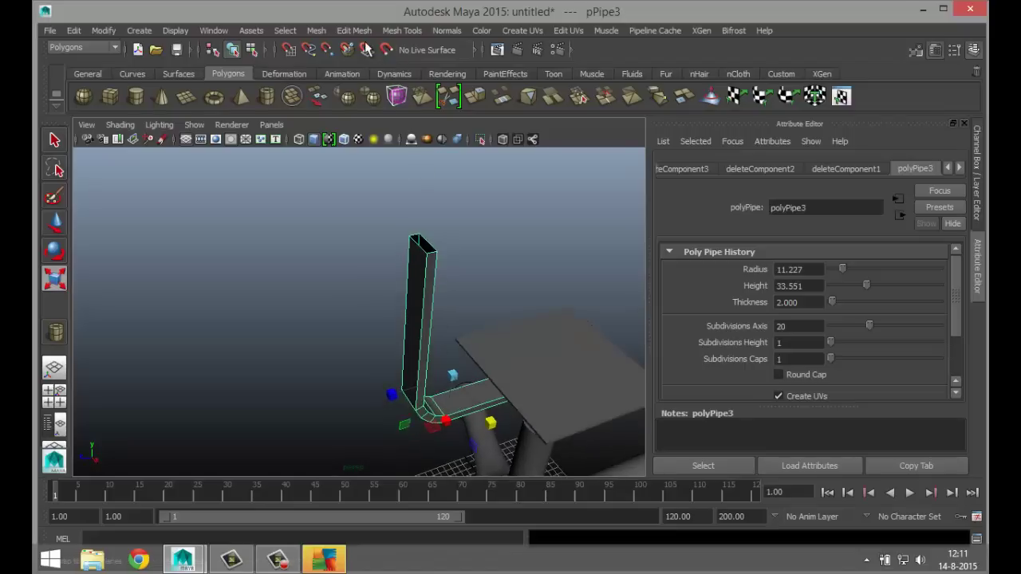
mouse_move(417, 289)
alt+mouse_down()
mouse_move(358, 375)
mouse_move(400, 297)
alt+mouse_up()
right_drag(400, 298, 400, 184)
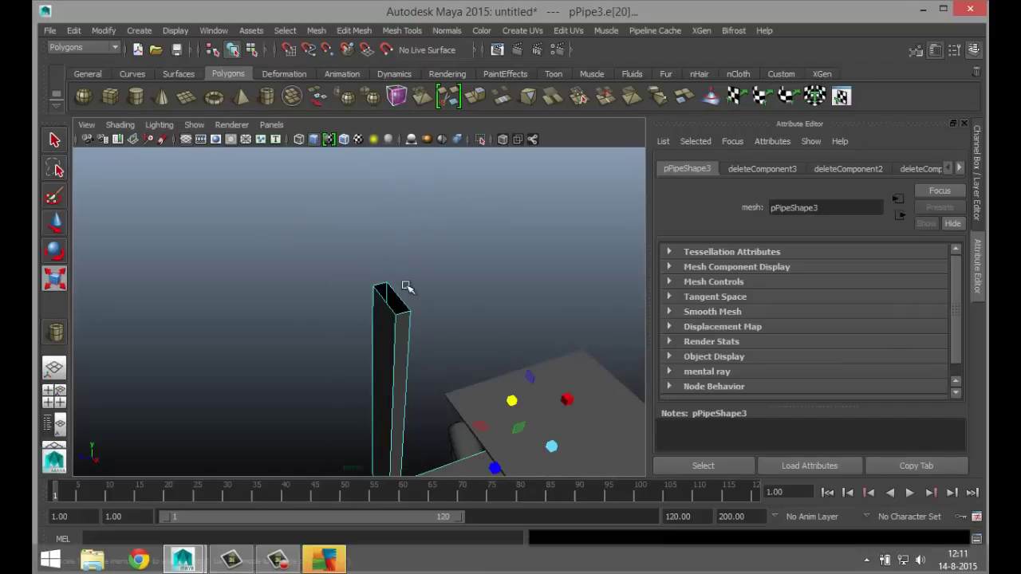
click(400, 298)
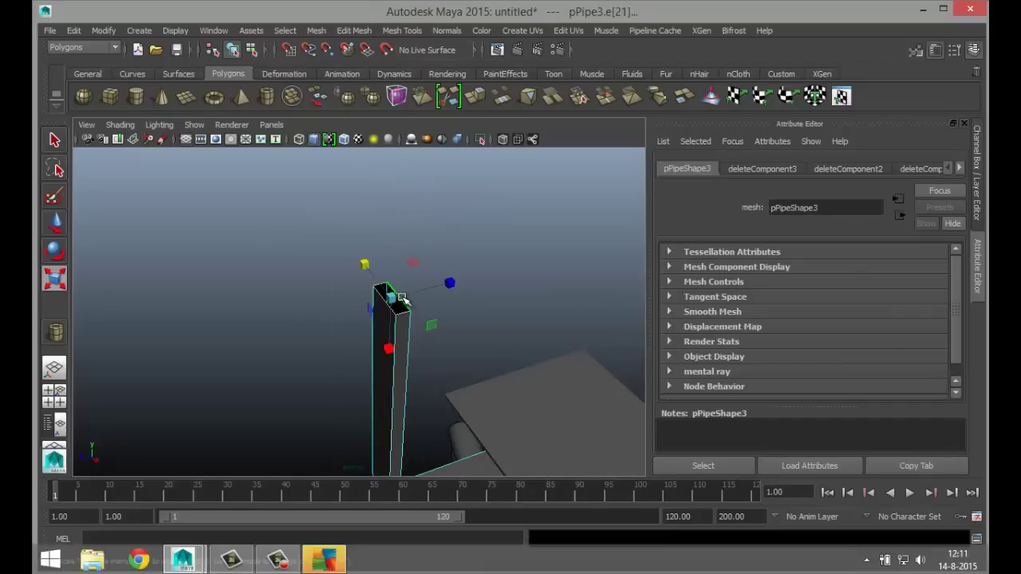
click(316, 31)
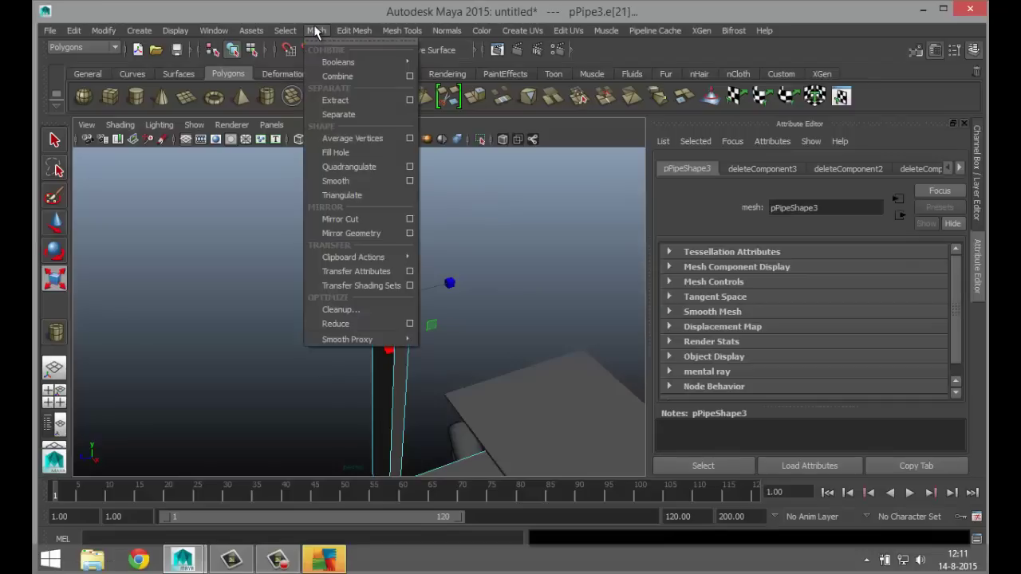
click(353, 32)
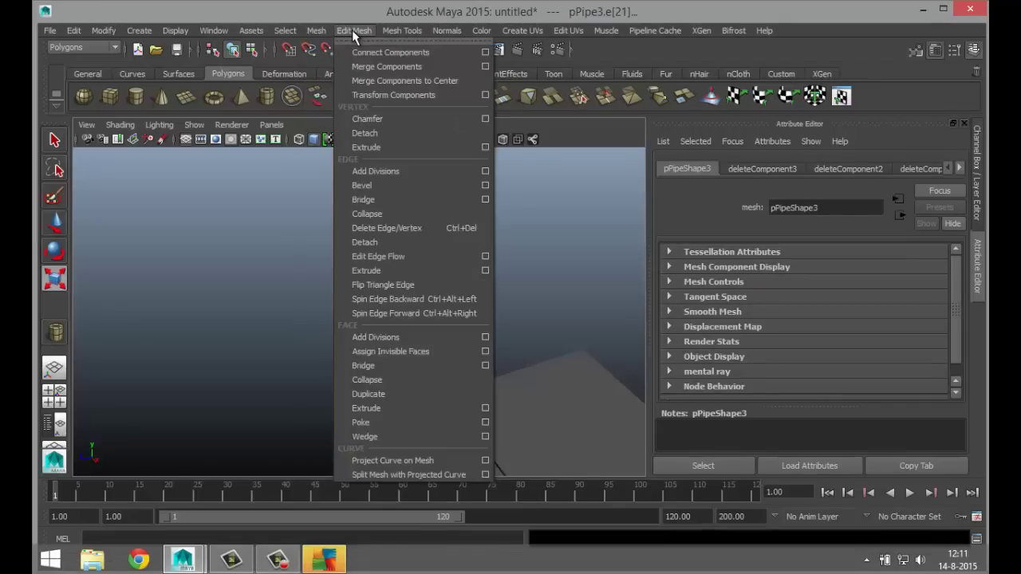
click(353, 32)
click(314, 32)
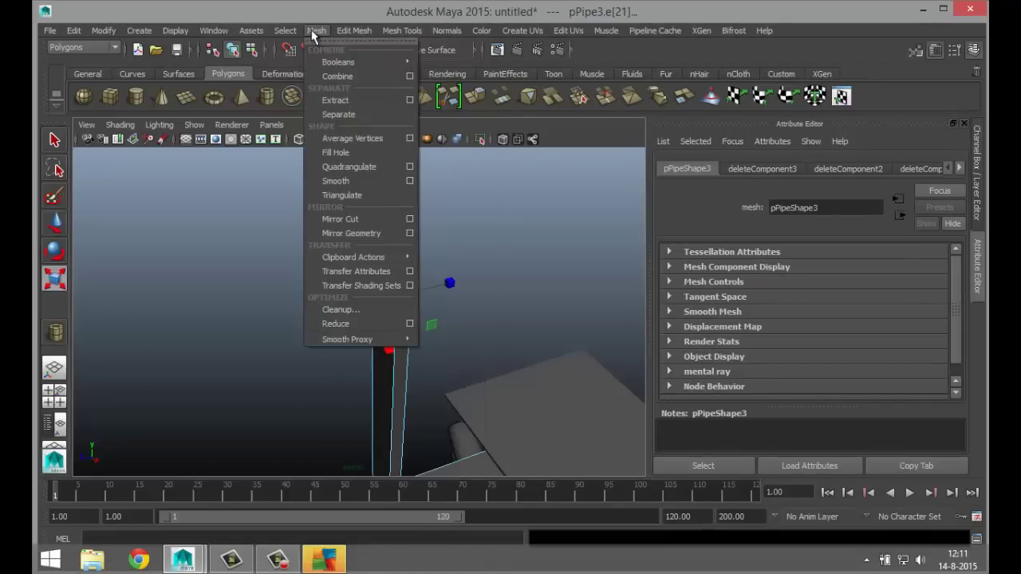
mouse_move(348, 36)
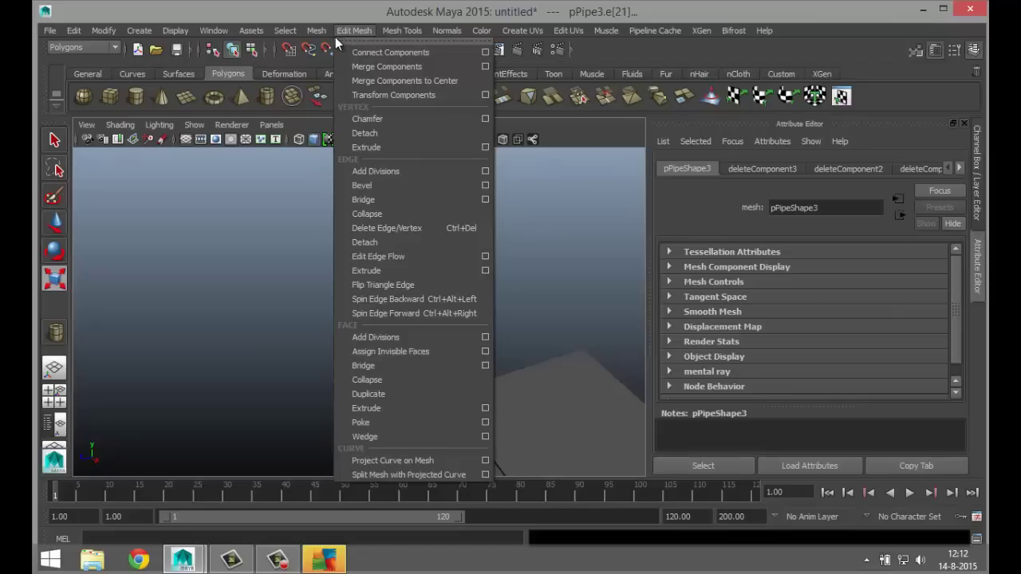
mouse_move(384, 35)
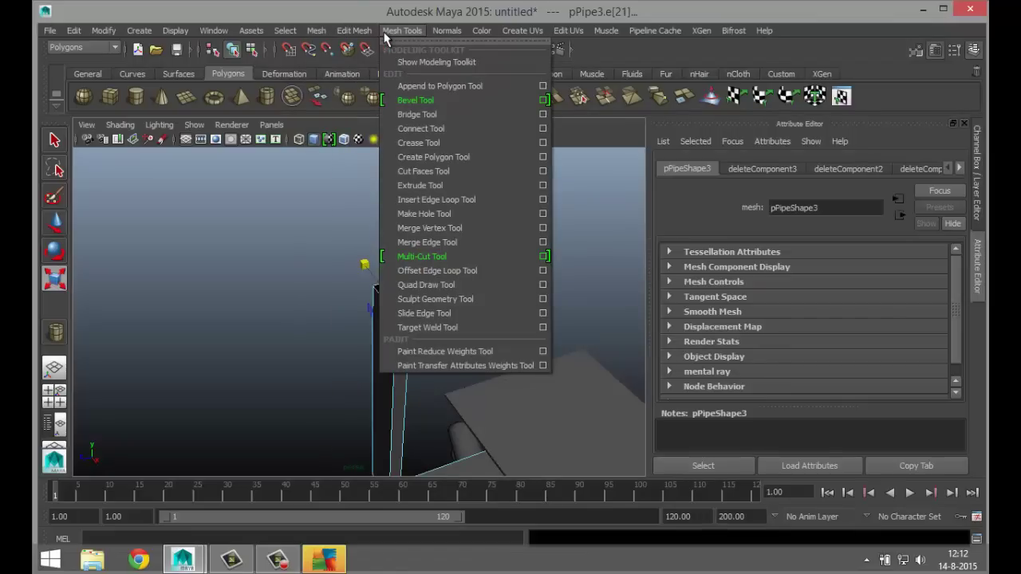
click(381, 33)
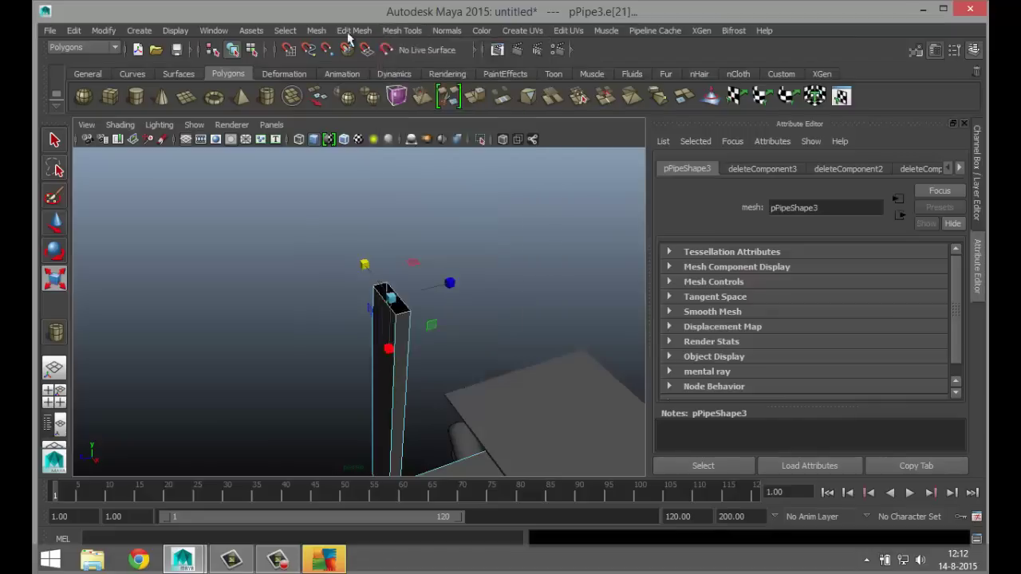
click(318, 30)
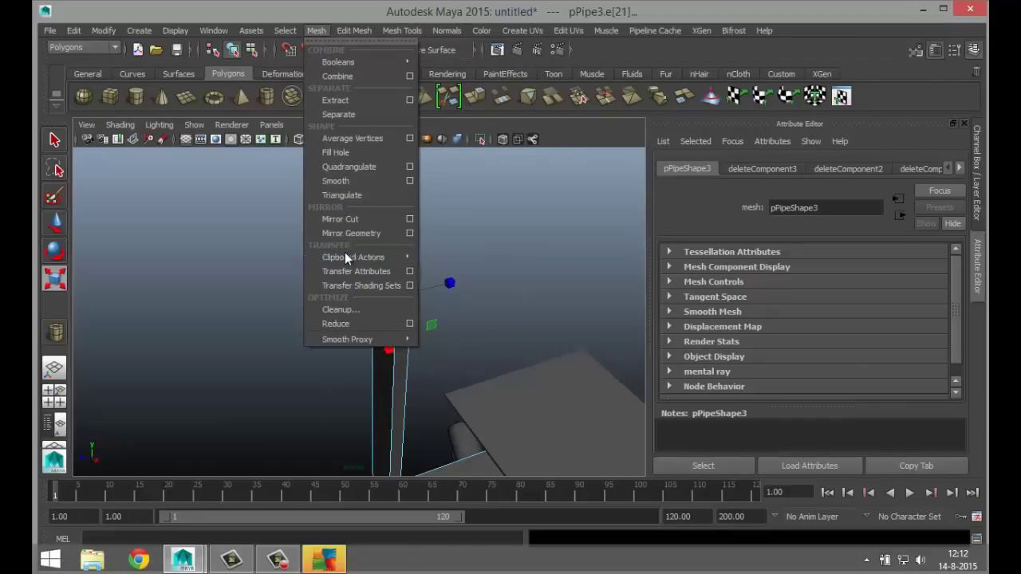
click(335, 153)
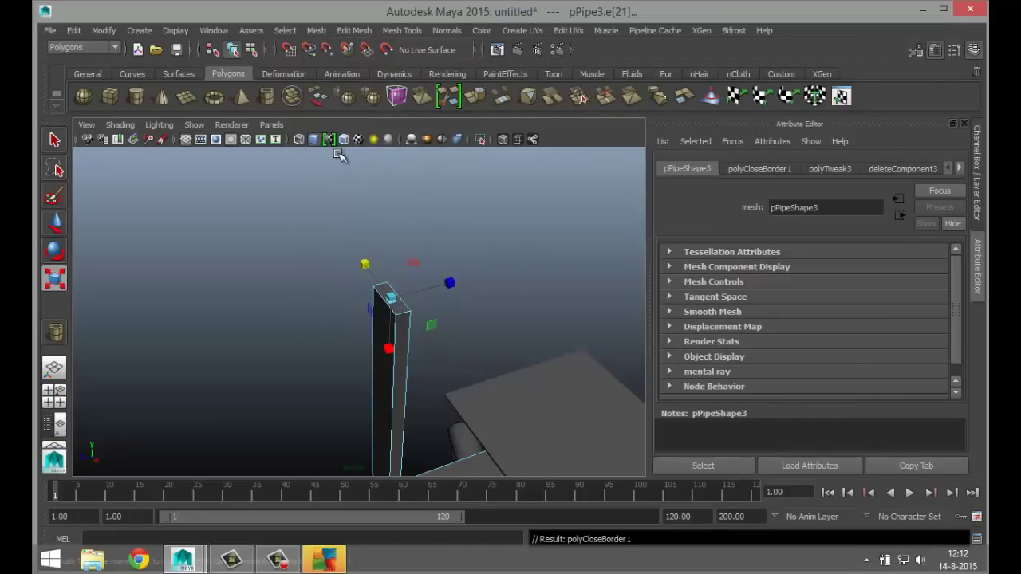
- Fill the open end of the L-shaped piece's horizontal leg beside the central column
scroll(359, 192, down, 3)
alt+drag(450, 348, 385, 330)
scroll(431, 327, up, 6)
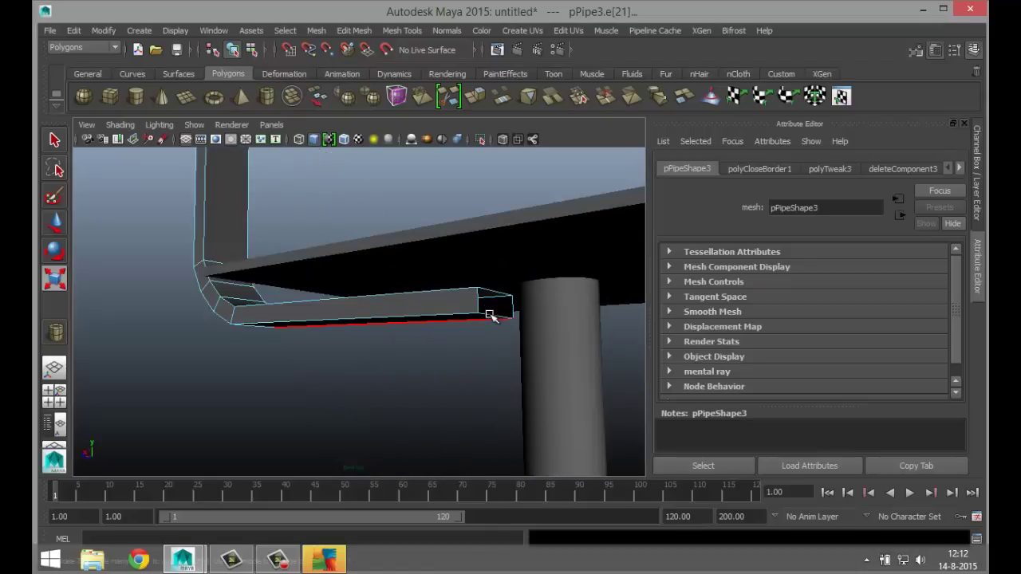
right_drag(487, 223, 490, 185)
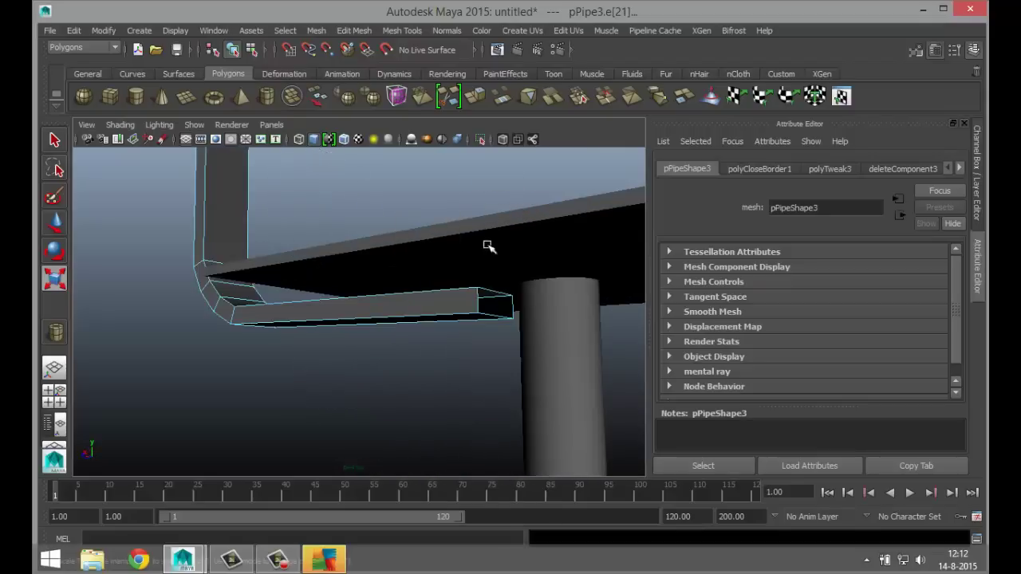
click(492, 292)
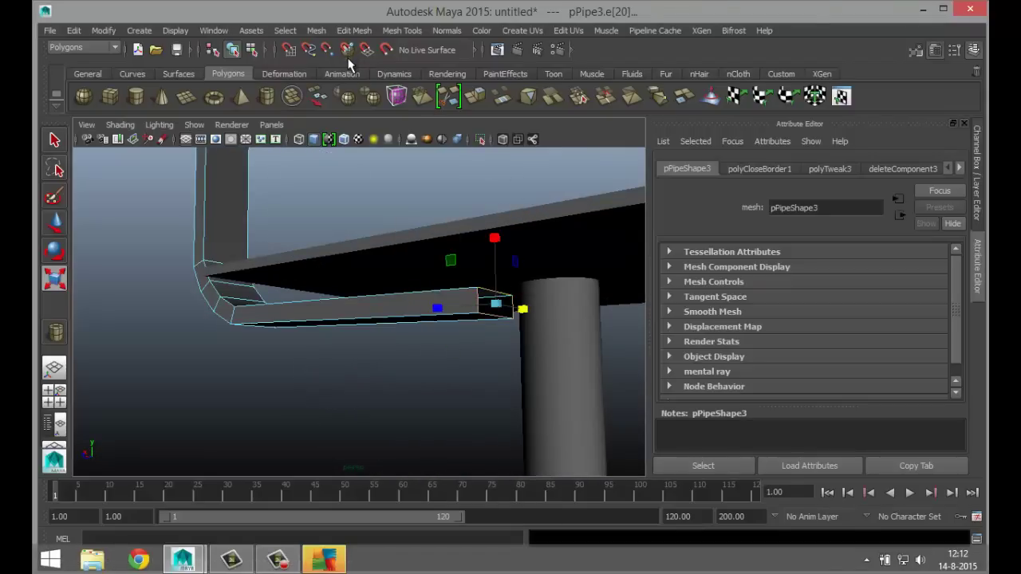
key(g)
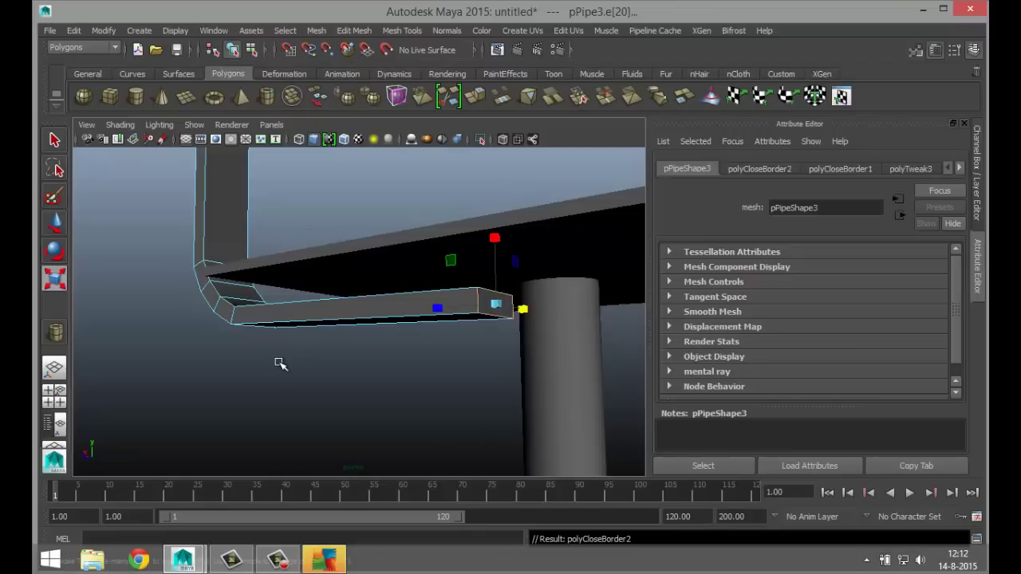
- Insert an edge loop just below the capped upper end of the L-shaped piece's vertical leg
alt+drag(280, 363, 423, 415)
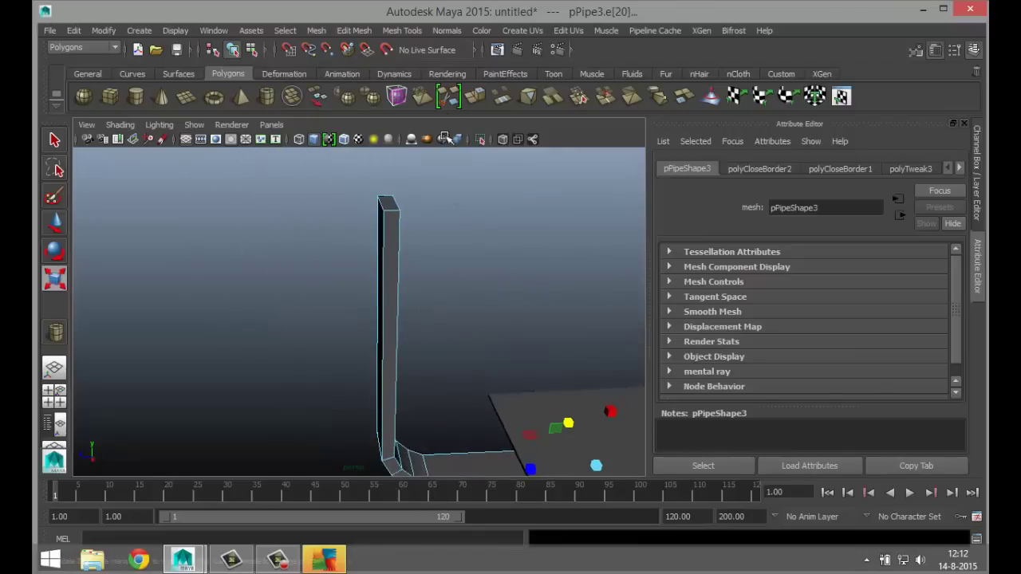
click(409, 32)
click(480, 200)
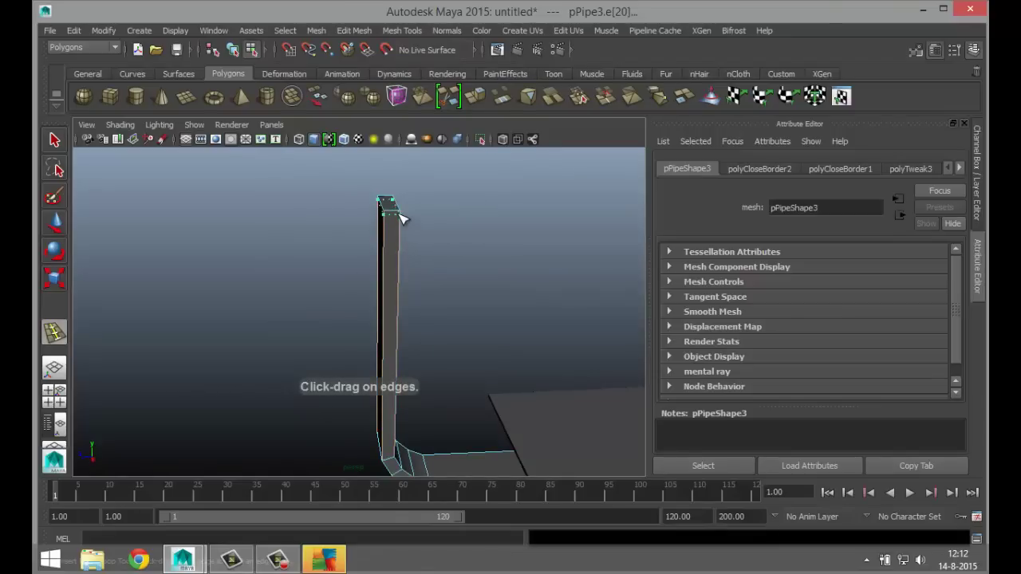
click(403, 221)
alt+drag(467, 306, 483, 351)
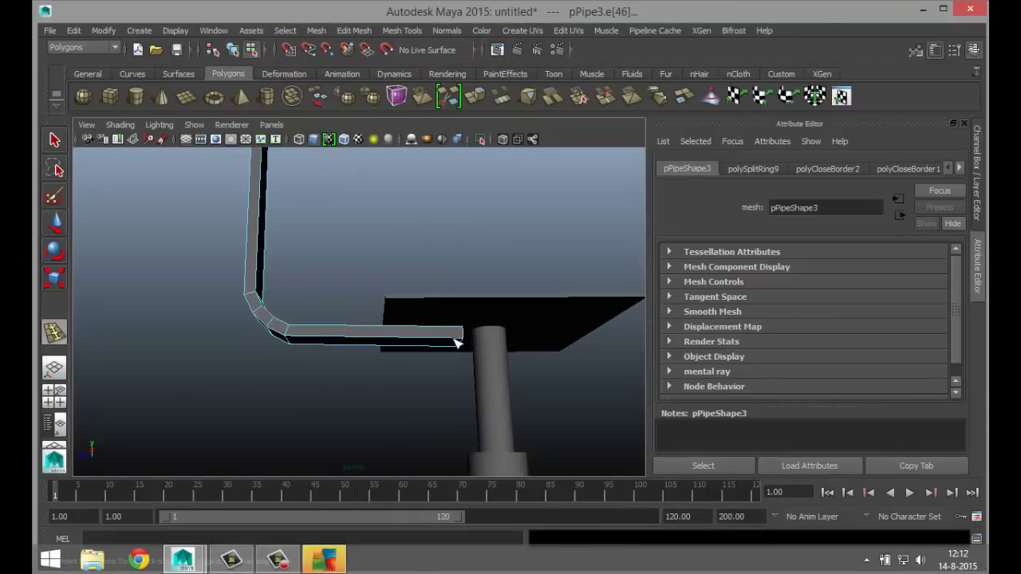
click(466, 343)
- Insert two lengthwise edge loops on the L-shaped piece, one close to each of its long side edges
alt+drag(365, 376, 448, 370)
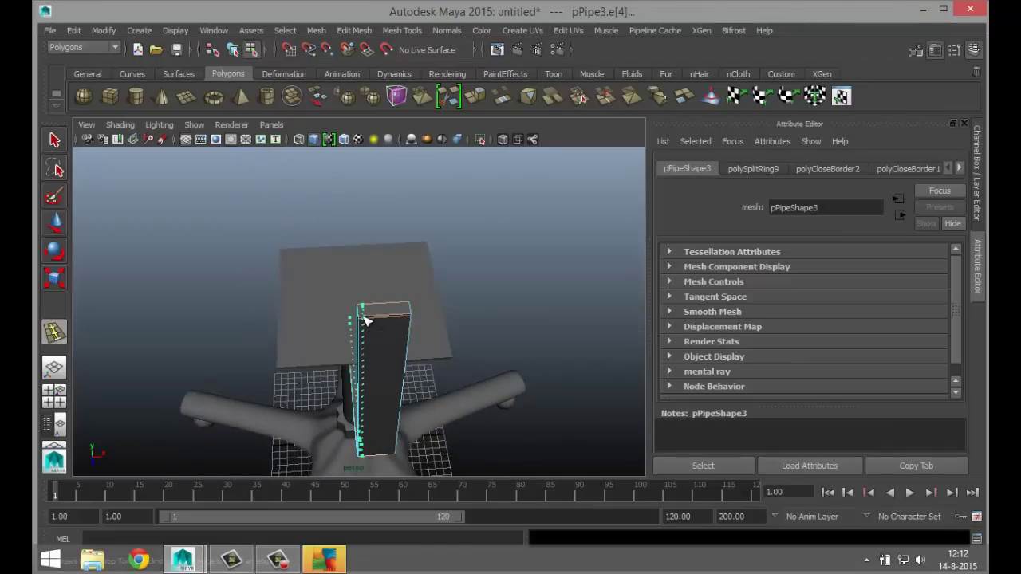
drag(365, 322, 413, 323)
key(q)
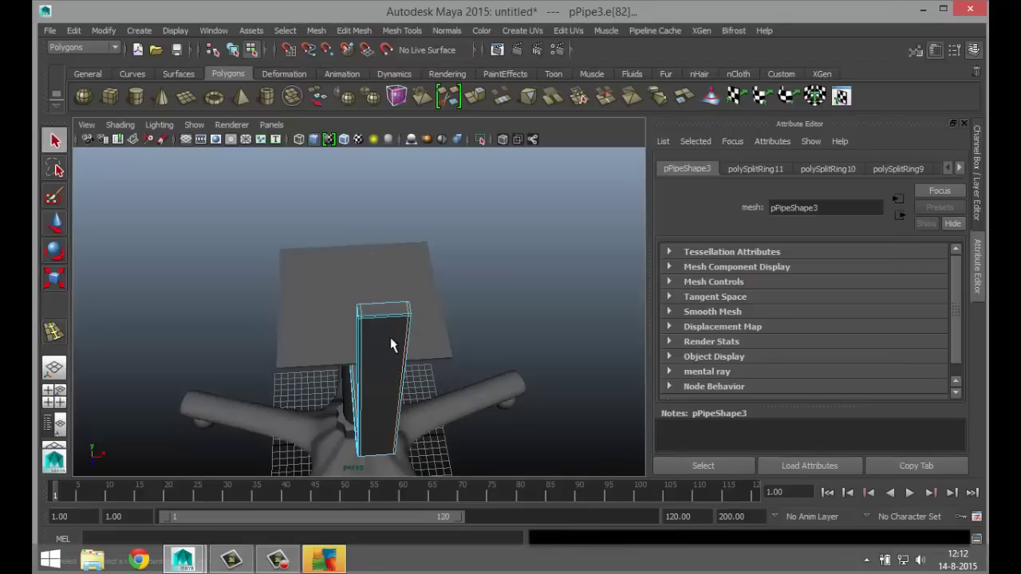
- Return the L-shaped piece to object mode, show it in smooth mesh preview and deselect it
right_drag(388, 341, 438, 227)
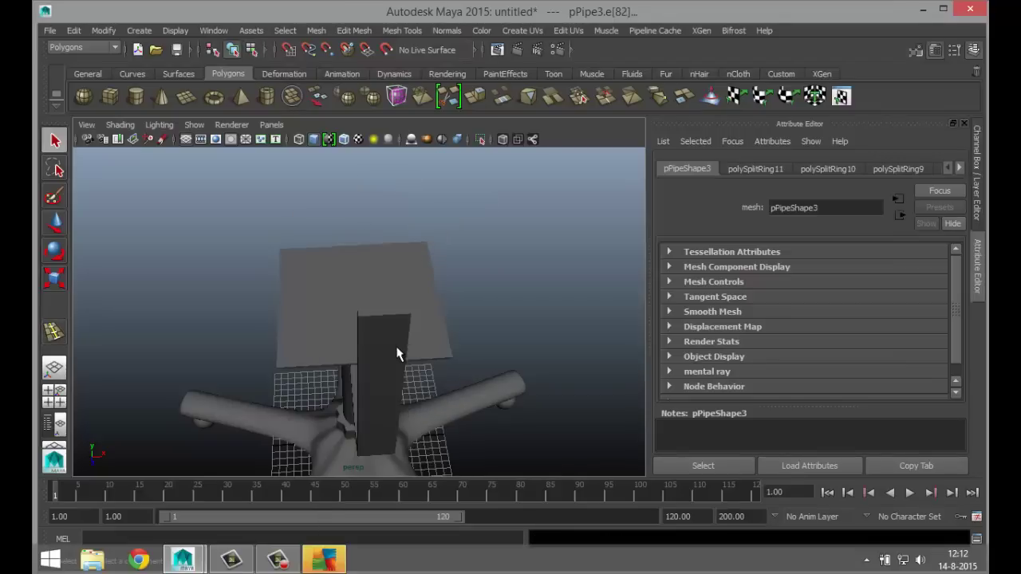
click(399, 355)
click(528, 292)
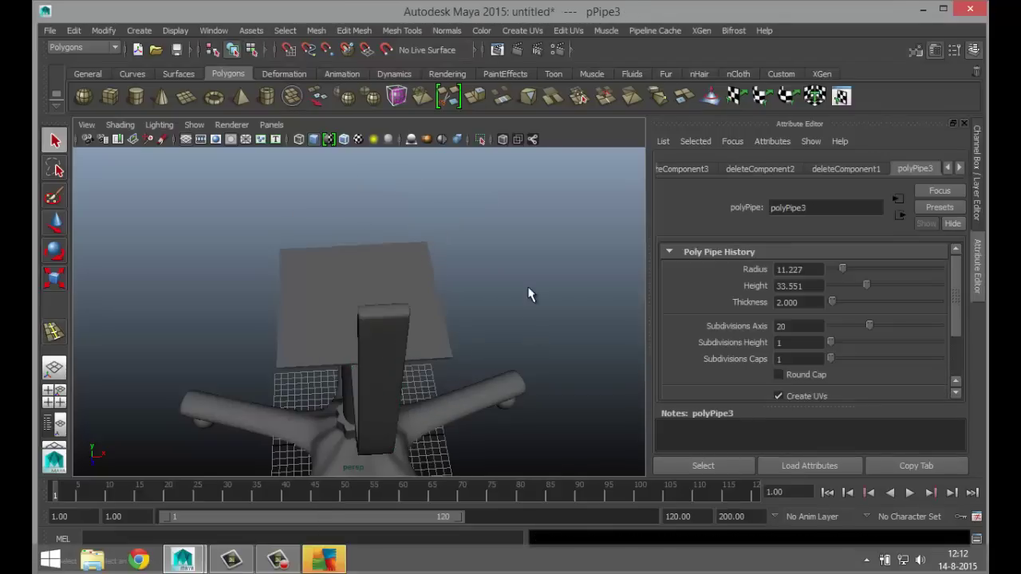
- Create a large, flat polygon cube on the ground beside the chair base
alt+drag(527, 292, 292, 312)
alt+right_drag(292, 312, 118, 272)
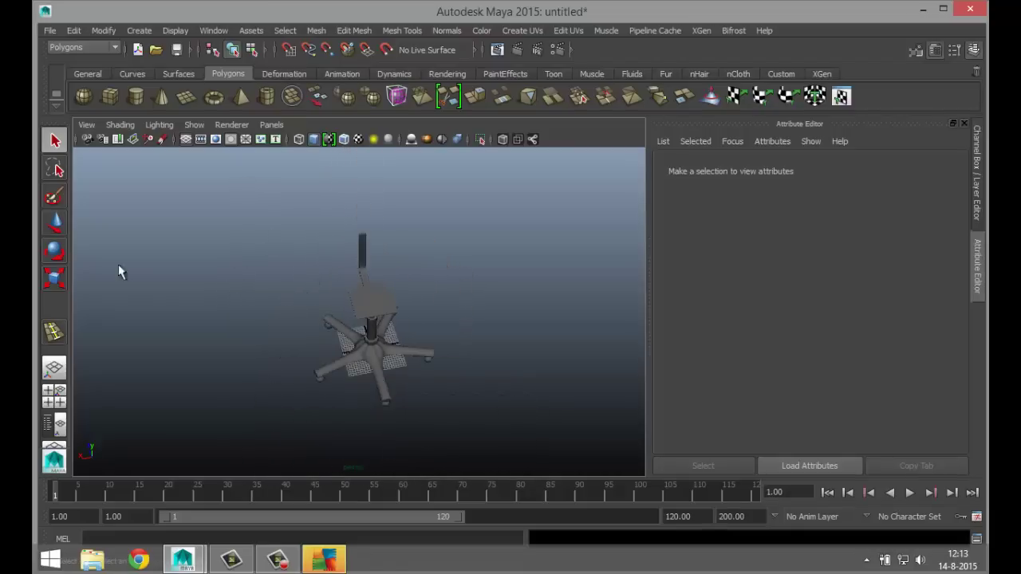
click(110, 97)
drag(182, 376, 219, 368)
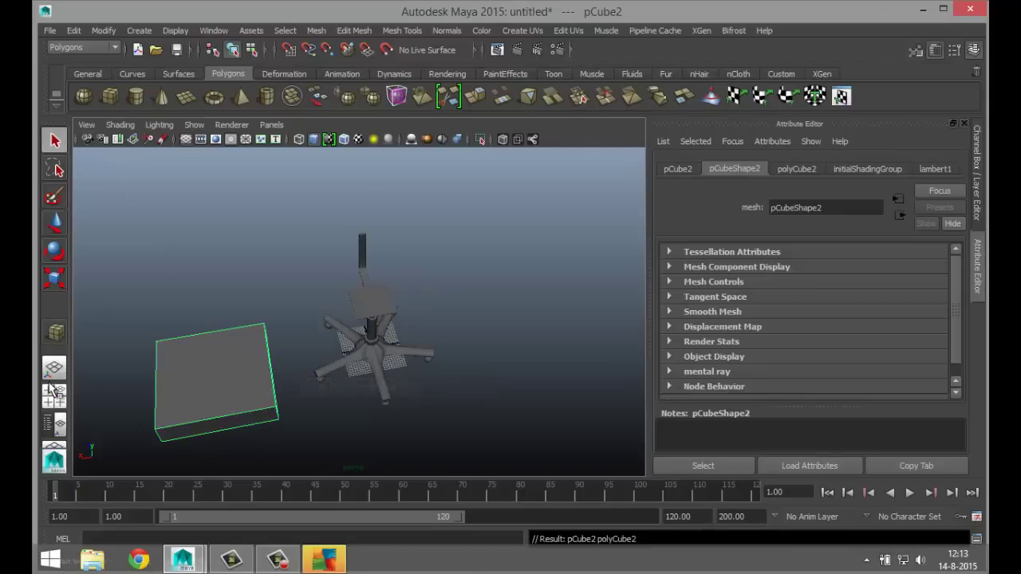
- In the top view, move the new box over the chair base and snap its centre to the column's centre
click(58, 398)
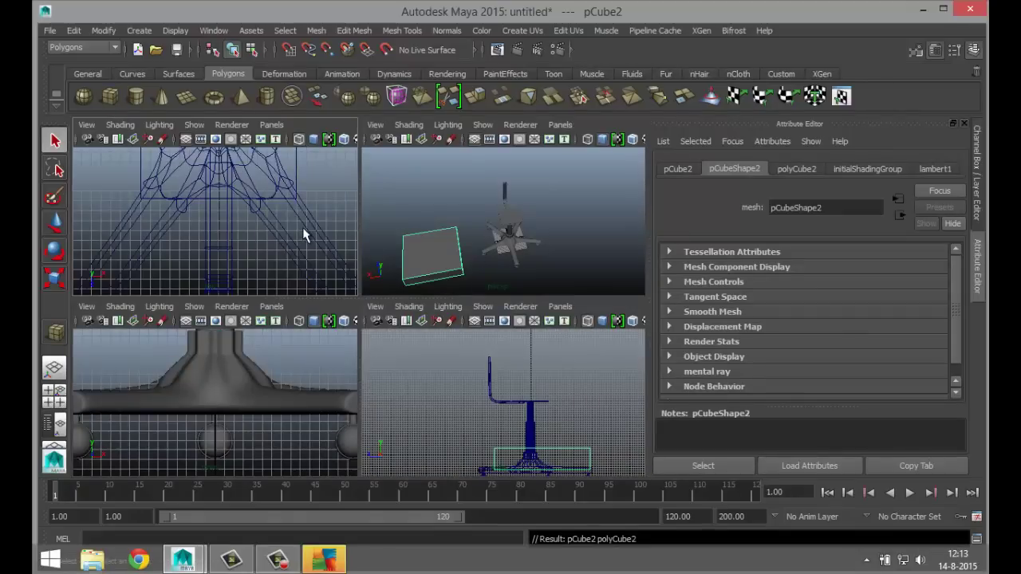
key(space)
scroll(392, 305, down, 6)
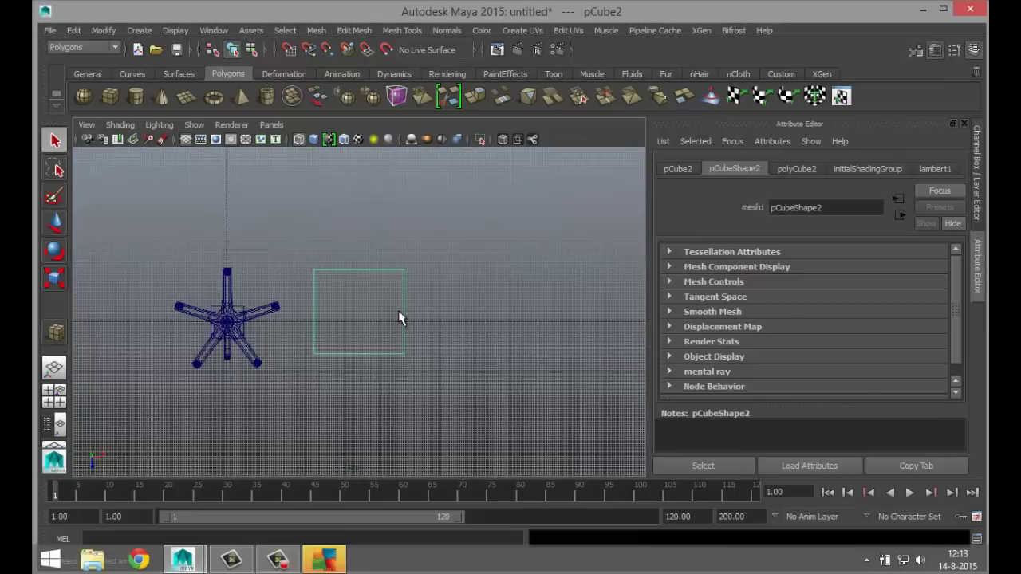
key(w)
drag(367, 313, 230, 324)
key(f)
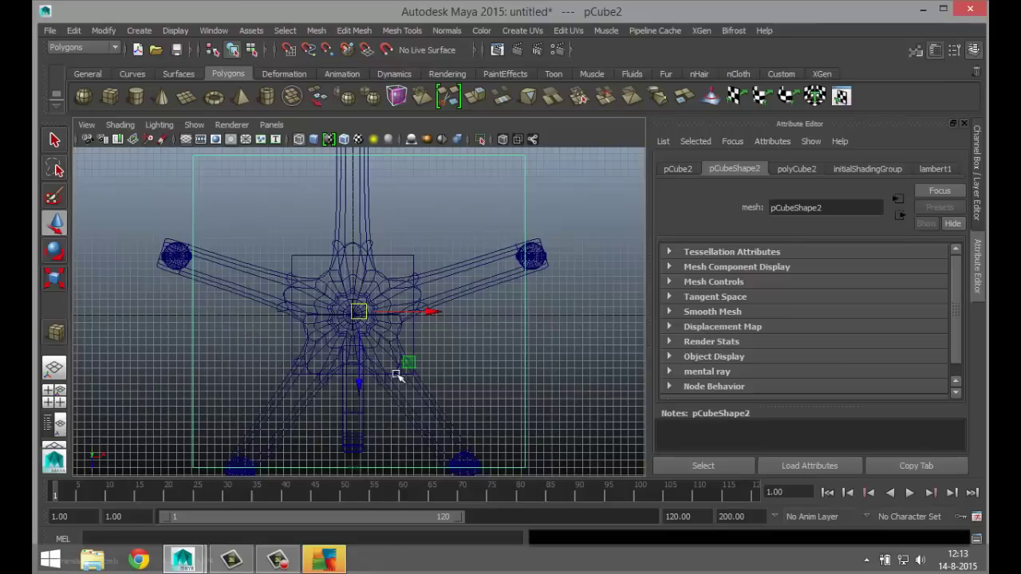
scroll(387, 366, up, 3)
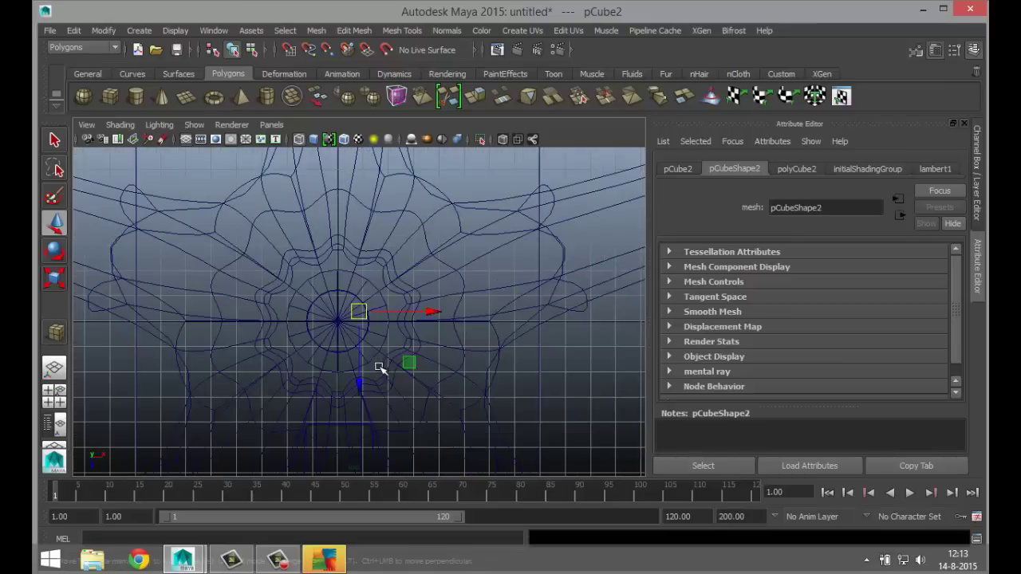
key(v)
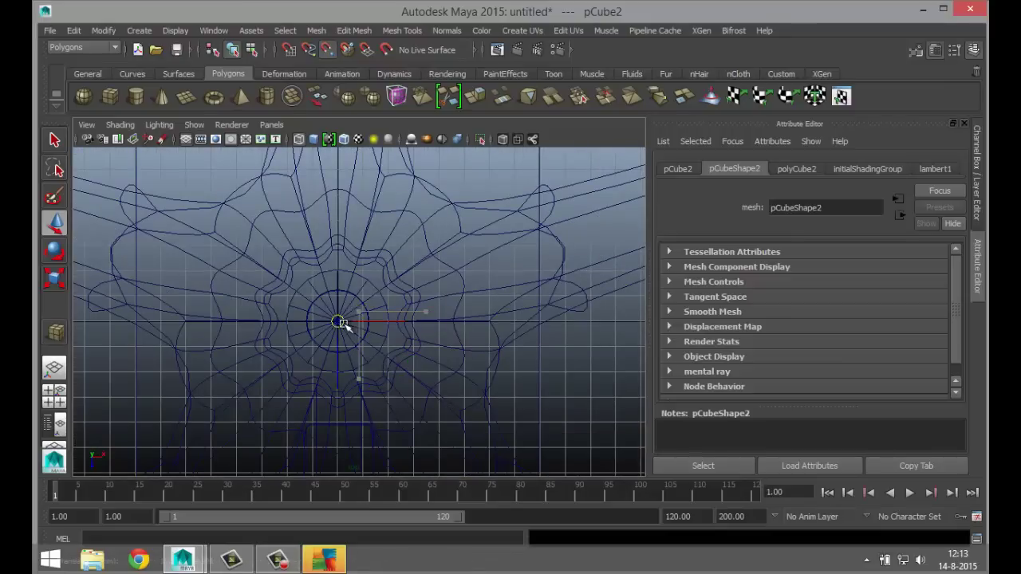
scroll(365, 349, down, 5)
scroll(371, 365, down, 2)
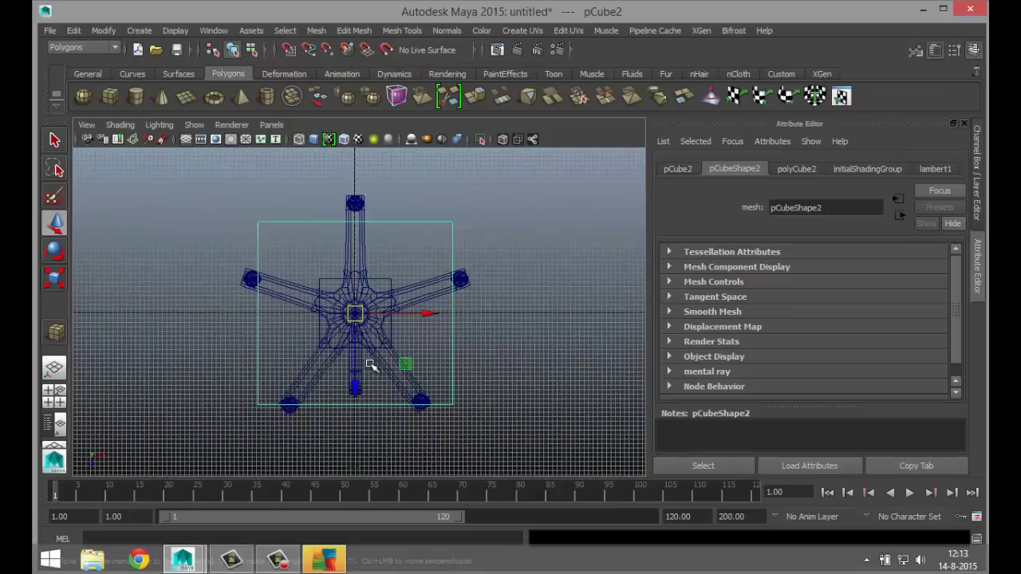
- Scale the box uniformly to about 60 percent so it slightly overhangs the mounting plate, and return to the perspective view
key(r)
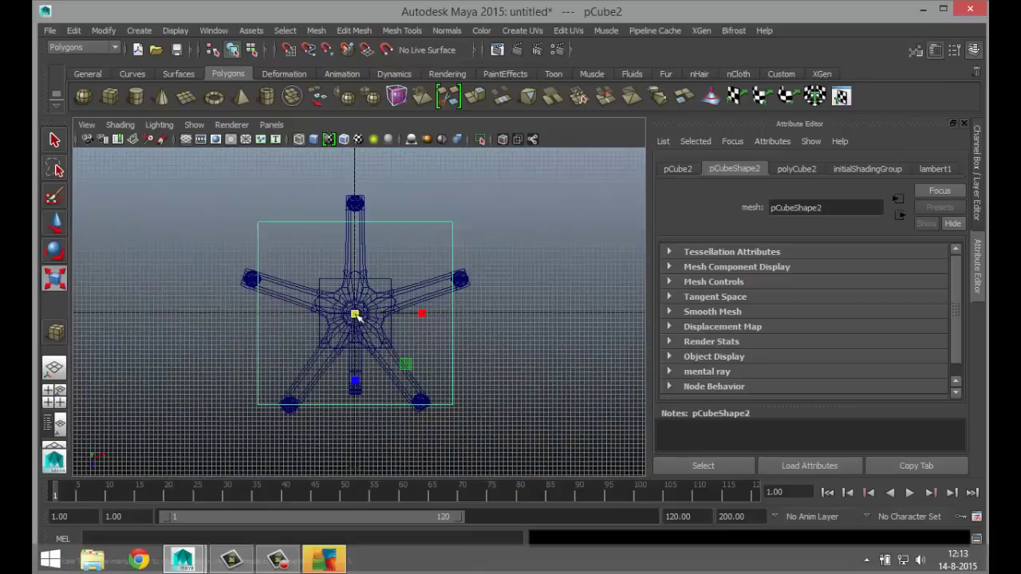
drag(354, 315, 299, 316)
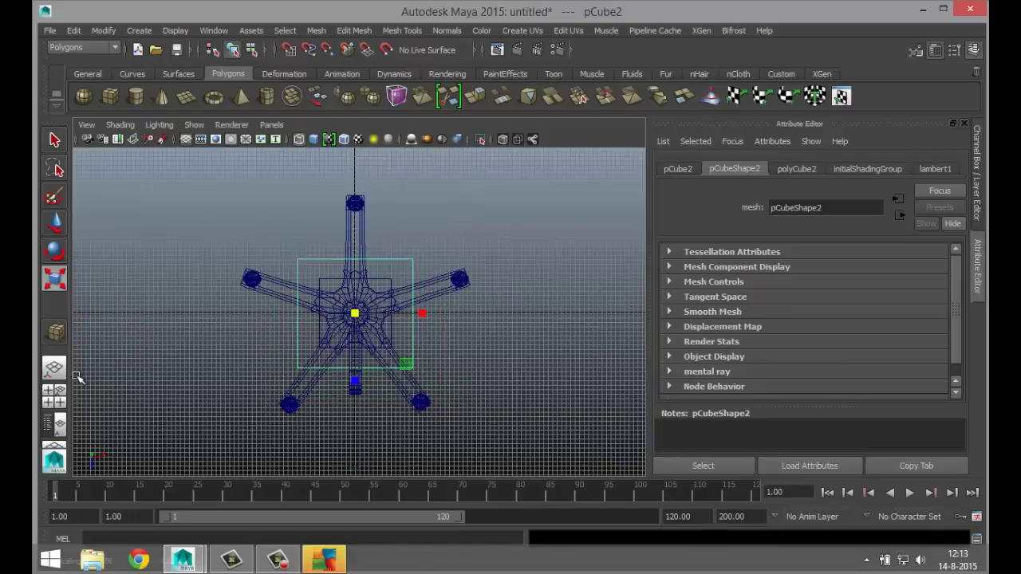
click(59, 394)
key(space)
alt+drag(462, 298, 467, 354)
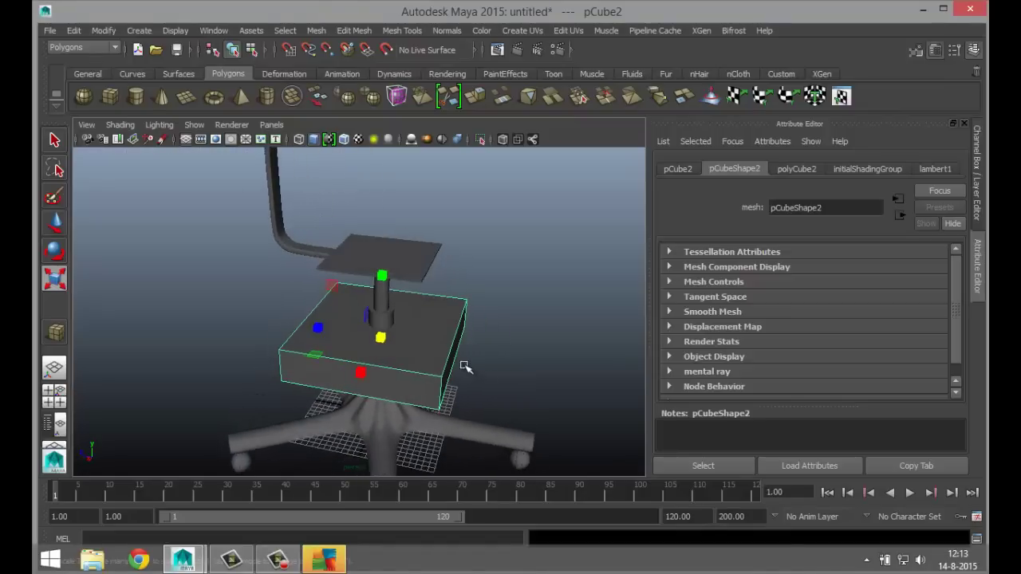
- Move the seat cube straight up the column until it sits just above the flat mounting plate
key(w)
drag(387, 263, 389, 157)
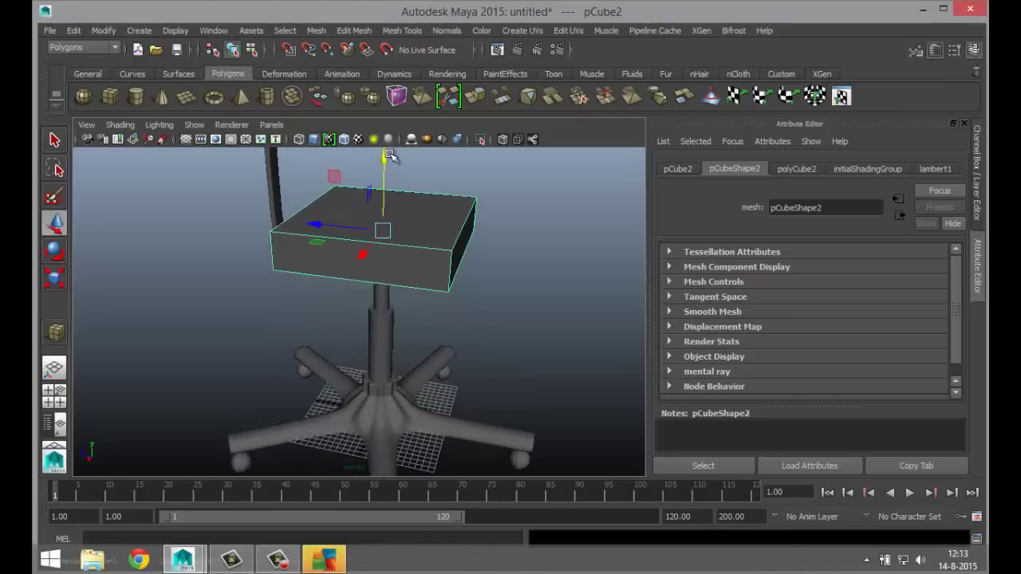
mouse_move(427, 342)
alt+mouse_down()
mouse_move(433, 282)
mouse_move(467, 321)
mouse_move(447, 371)
mouse_move(421, 353)
alt+mouse_up()
scroll(447, 370, up, 3)
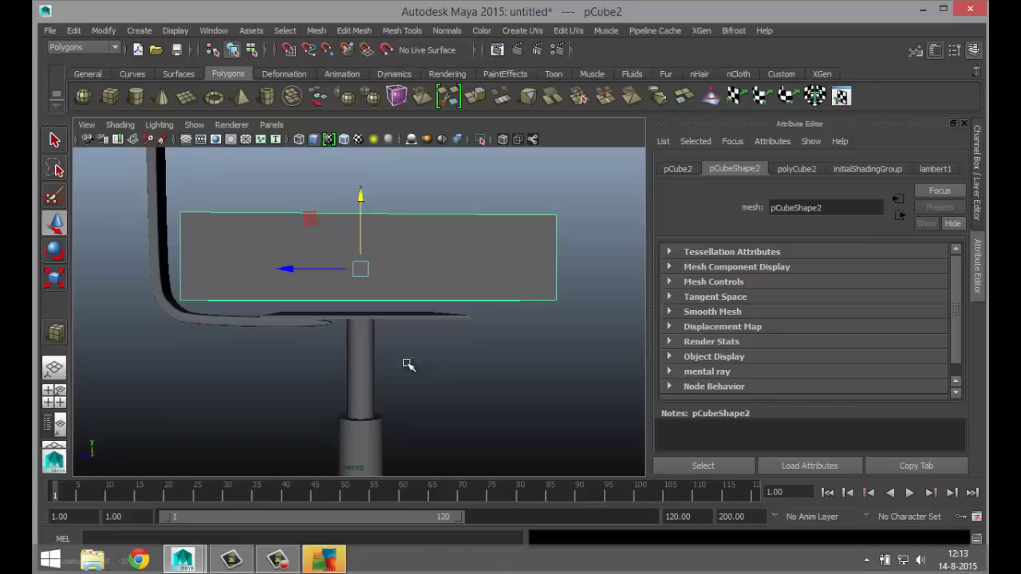
- Lower the seat cube slightly in the side view so its underside rests on the mounting plate
click(64, 397)
key(space)
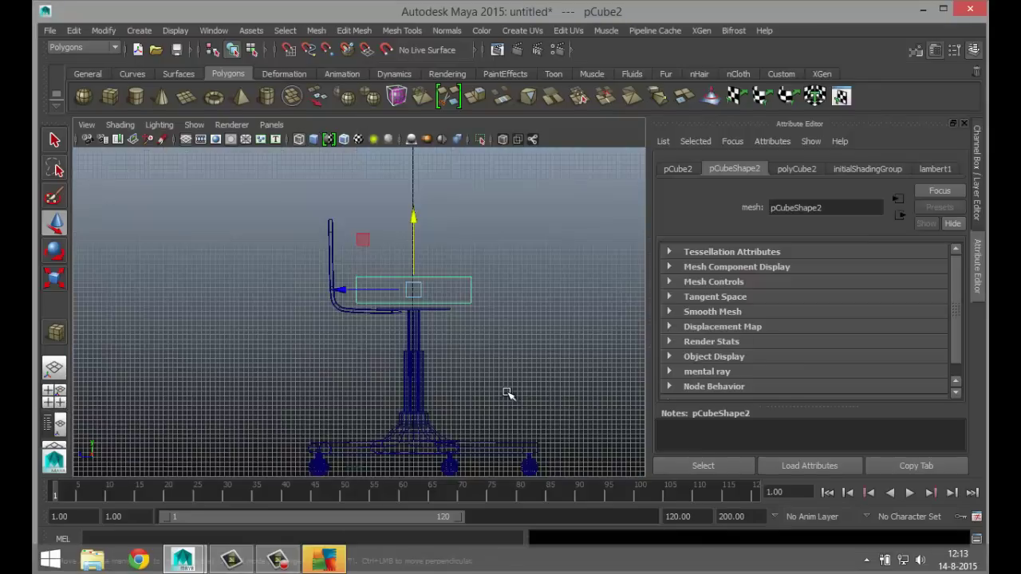
scroll(488, 346, up, 5)
drag(514, 182, 516, 190)
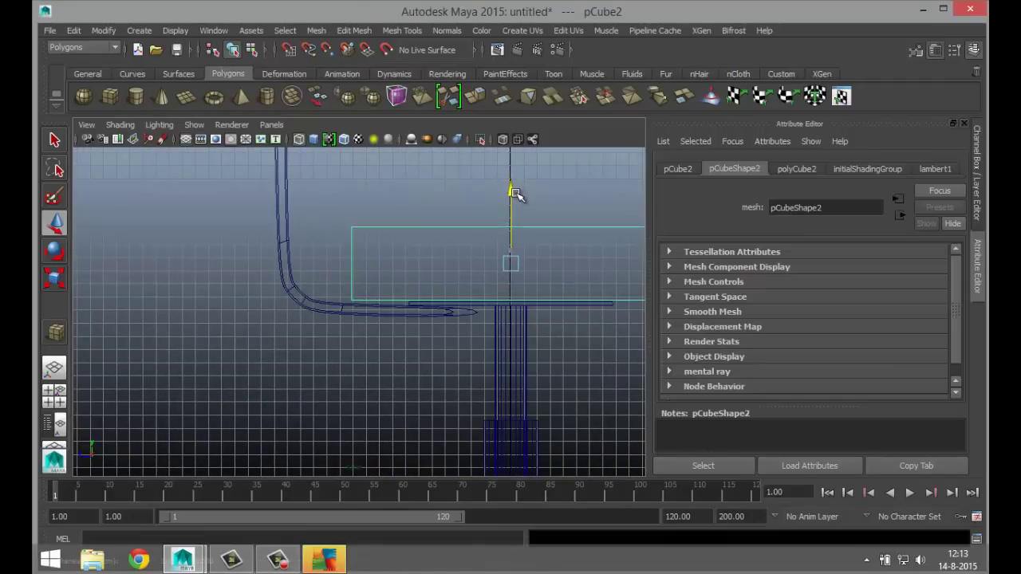
scroll(513, 327, down, 5)
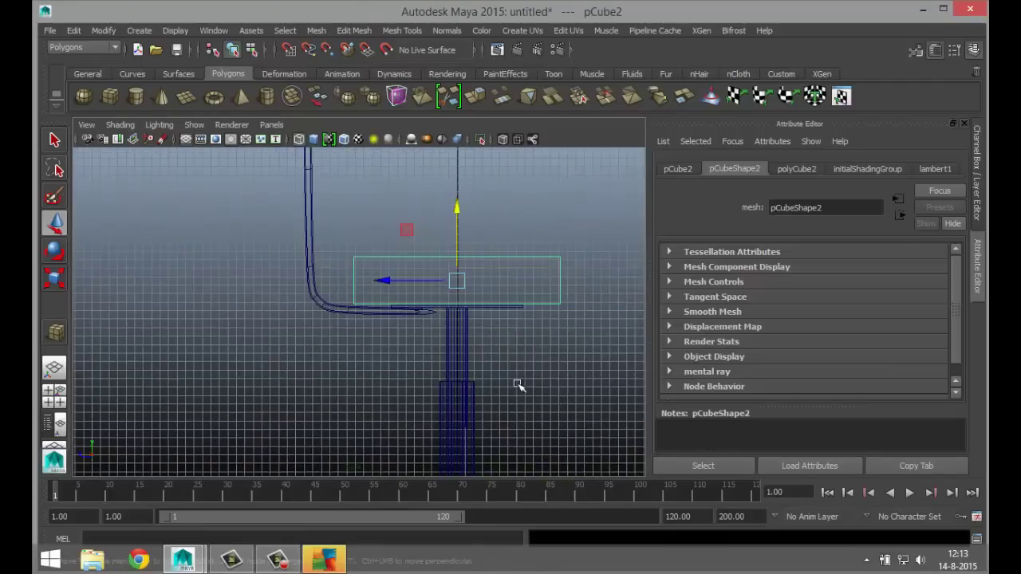
alt+middle_drag(515, 360, 475, 450)
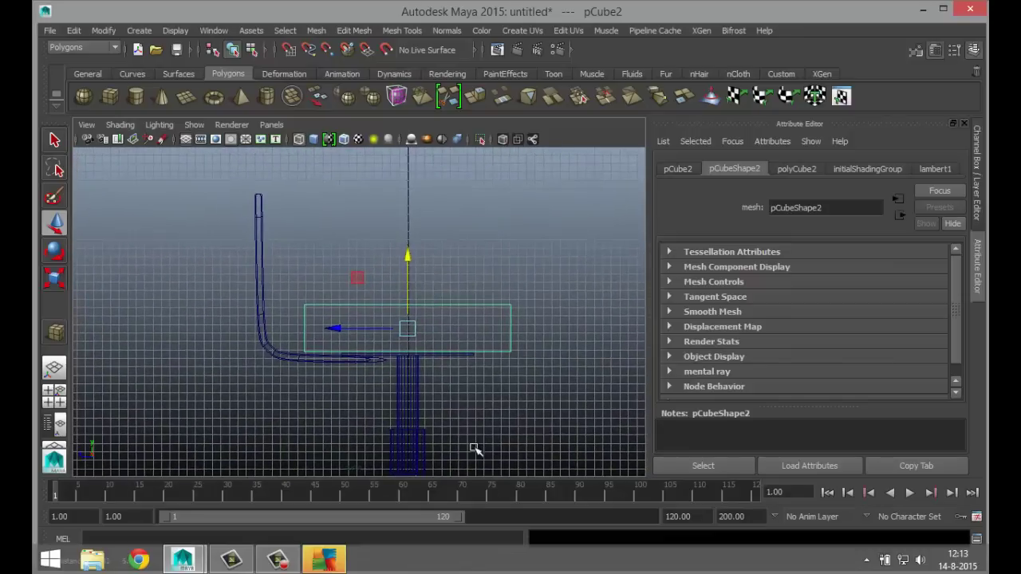
- Insert a horizontal edge loop around the seat cube in the perspective view, just above its bottom edge
click(54, 396)
key(space)
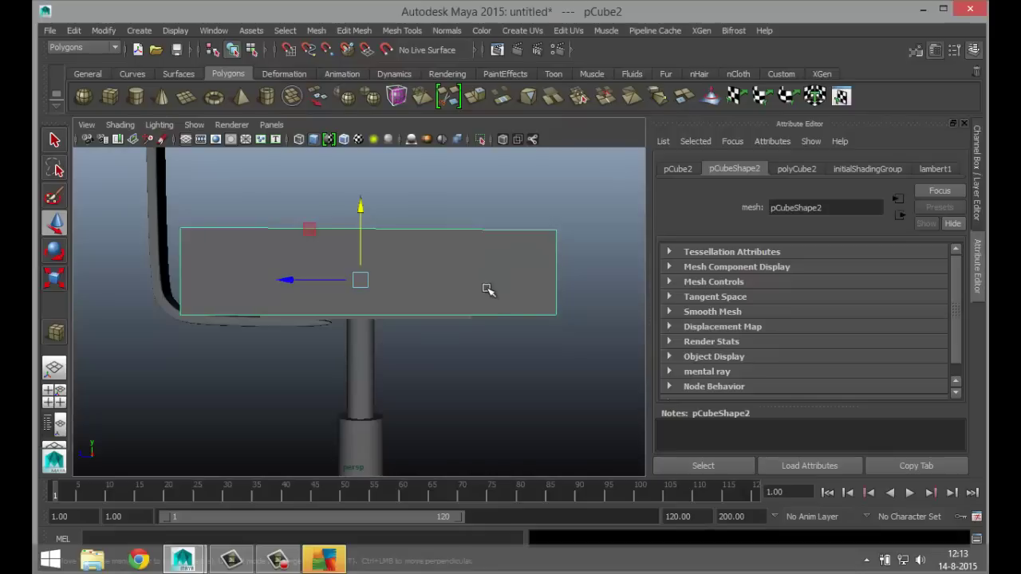
alt+drag(478, 307, 428, 277)
scroll(449, 282, down, 8)
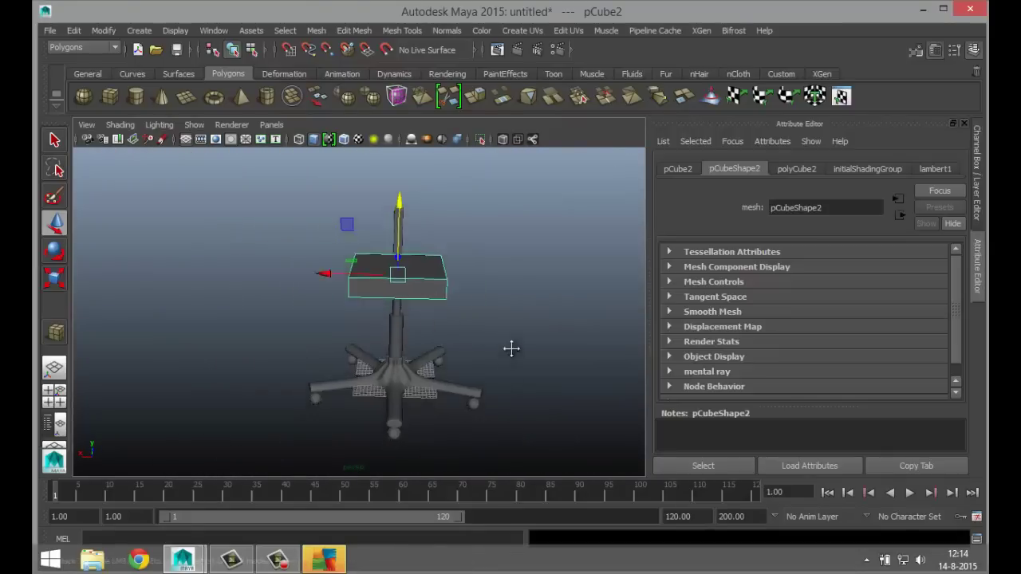
mouse_move(479, 390)
alt+mouse_down()
mouse_move(476, 343)
mouse_move(477, 387)
alt+mouse_up()
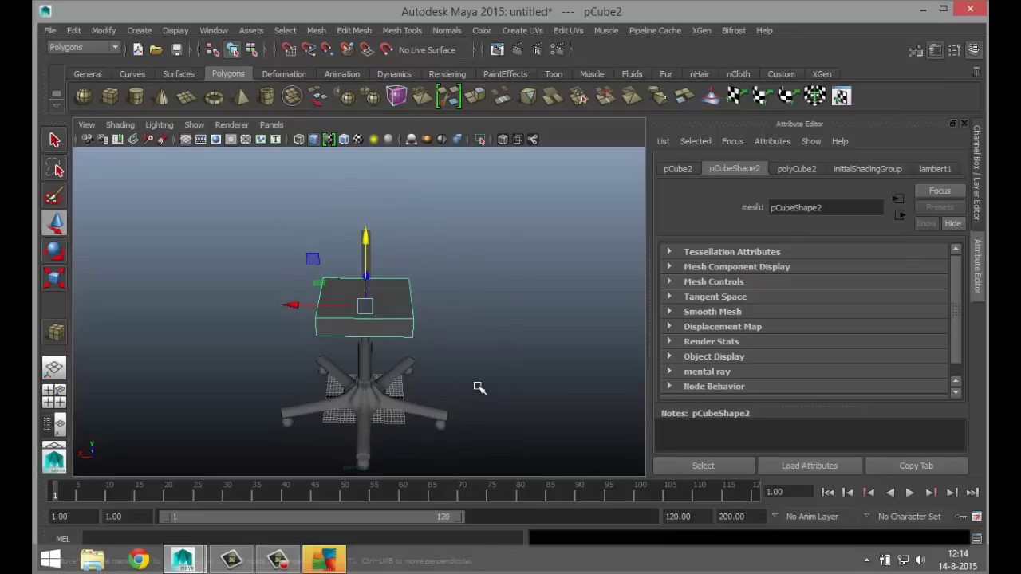
scroll(478, 386, up, 6)
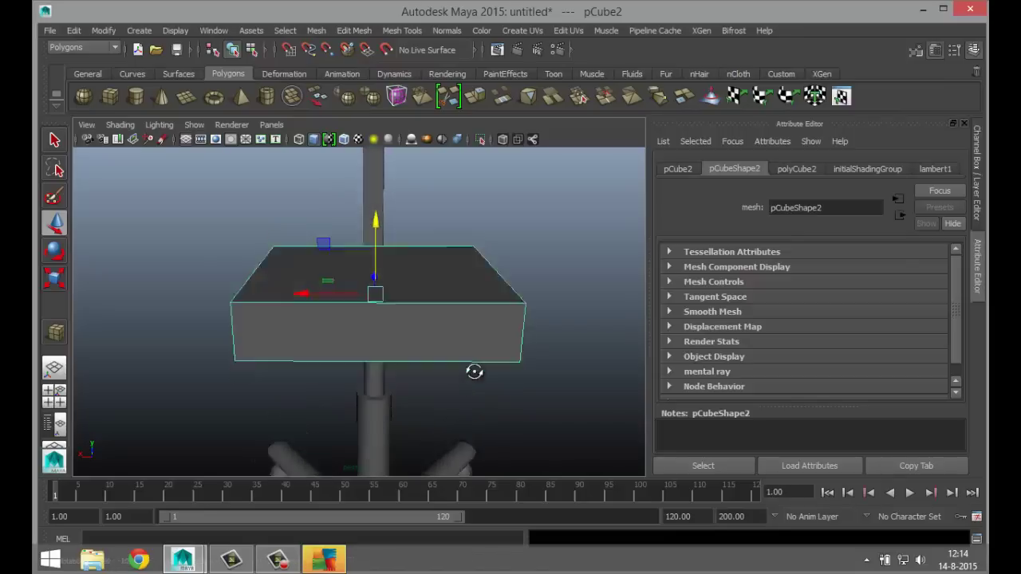
click(402, 30)
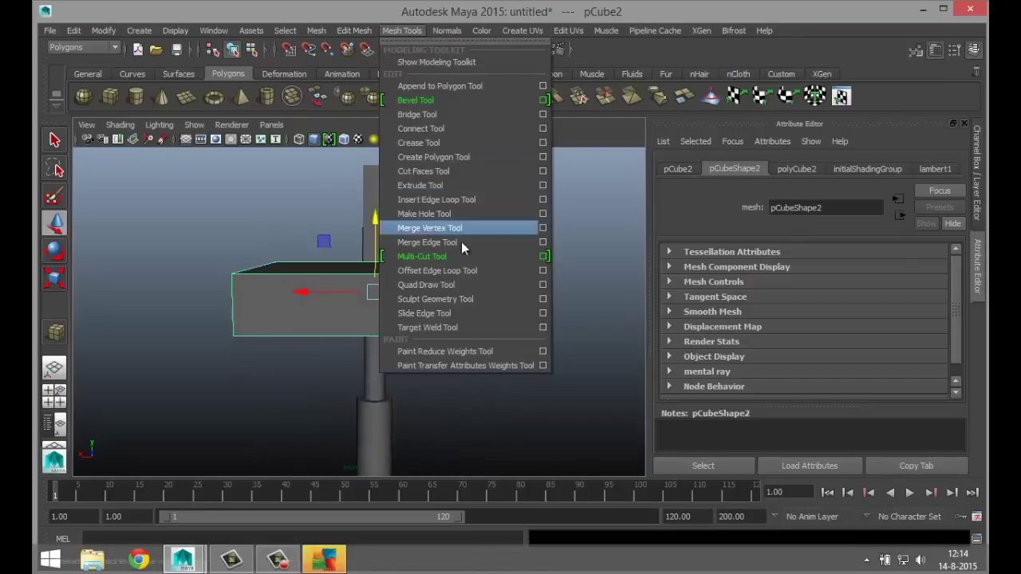
click(476, 200)
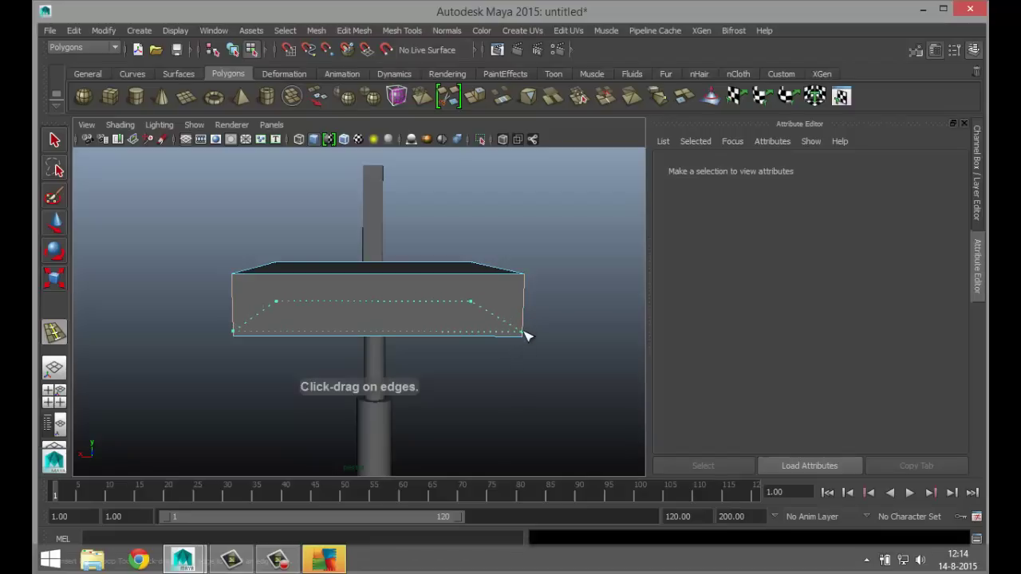
click(525, 335)
scroll(517, 369, up, 2)
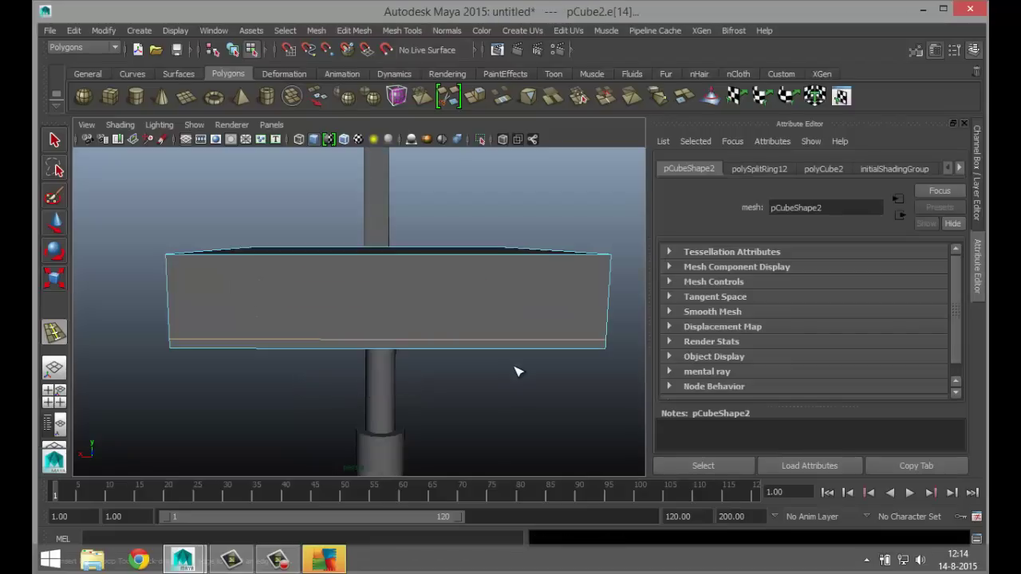
- Insert 2 evenly spaced edge loops in the narrow bottom band of the seat using the Multiple edge loops option
scroll(446, 410, up, 2)
scroll(347, 353, up, 2)
scroll(314, 369, down, 2)
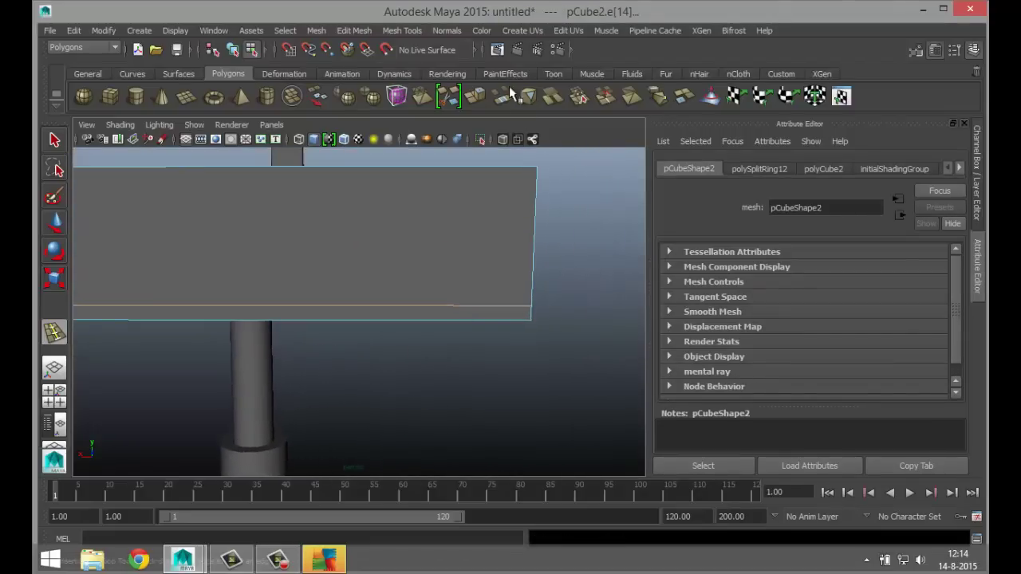
click(410, 34)
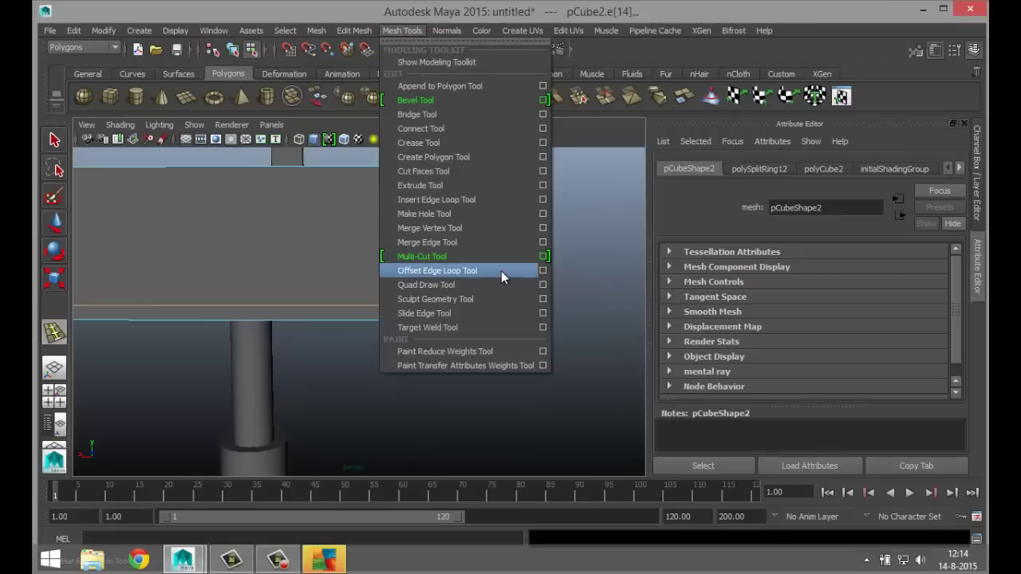
click(543, 199)
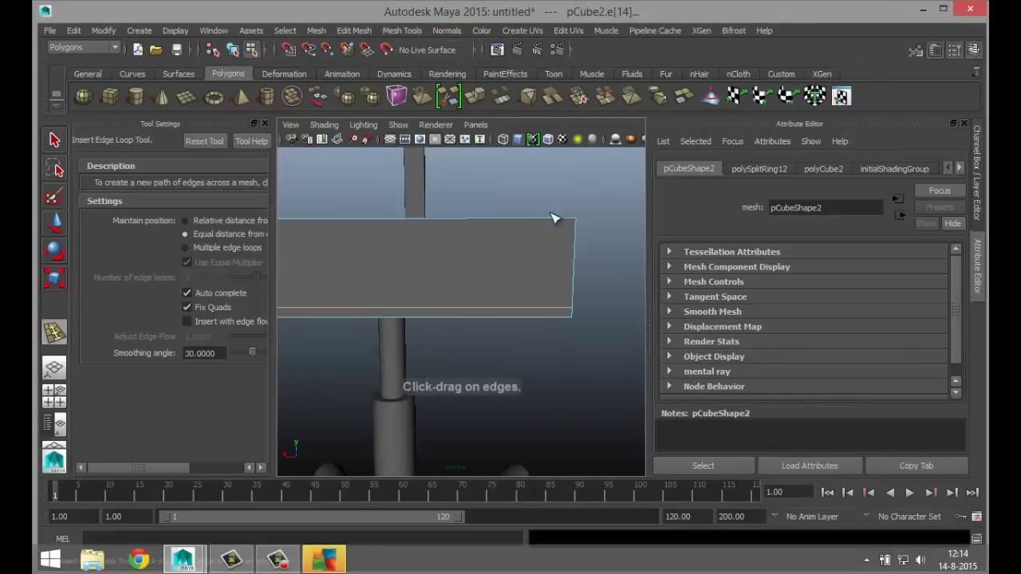
click(188, 248)
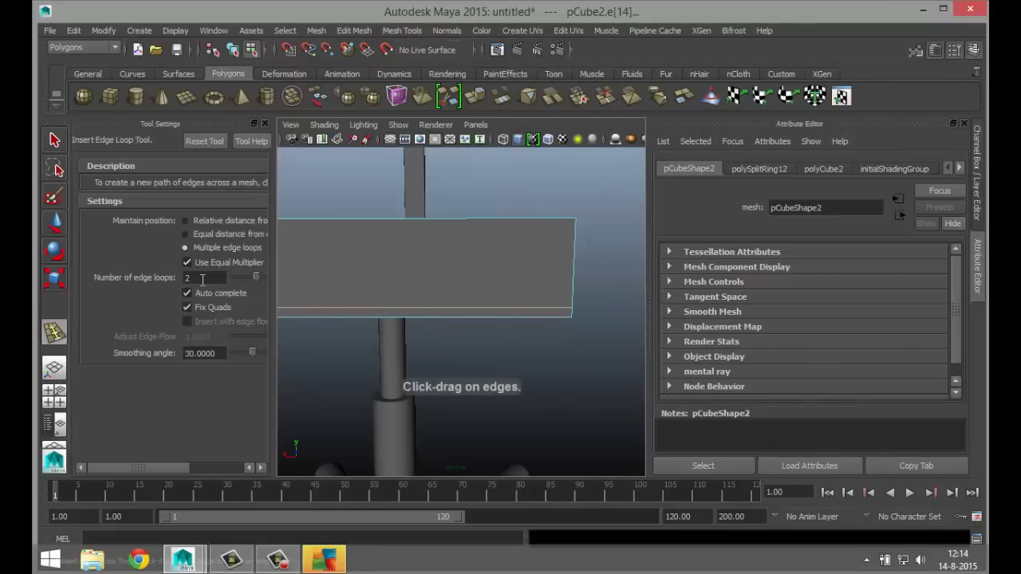
drag(573, 318, 574, 321)
click(275, 145)
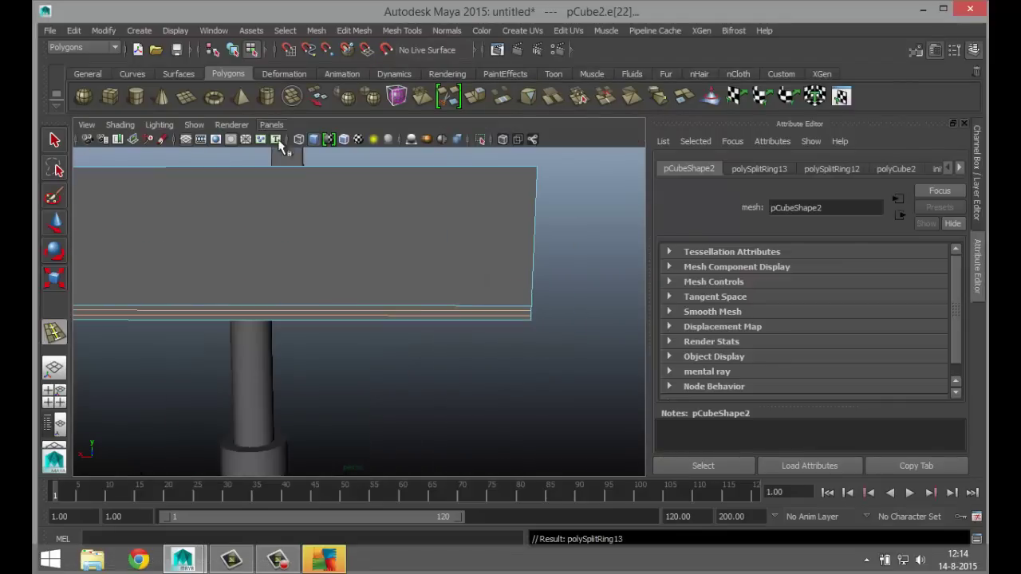
- Select the full ring of narrow faces between the two new edge loops near the seat's bottom
key(q)
scroll(446, 356, up, 3)
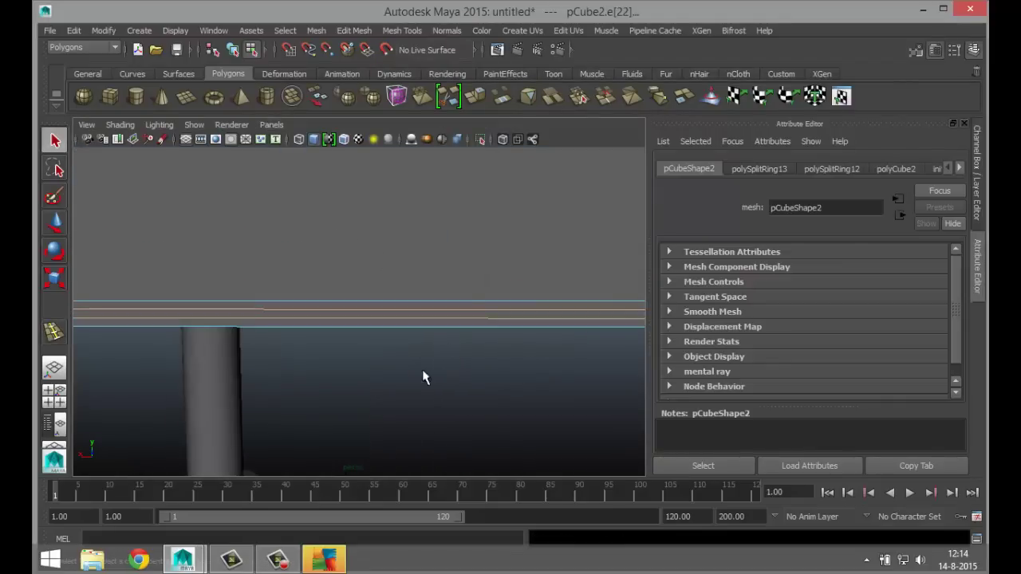
right_click(378, 304)
right_drag(377, 301, 378, 264)
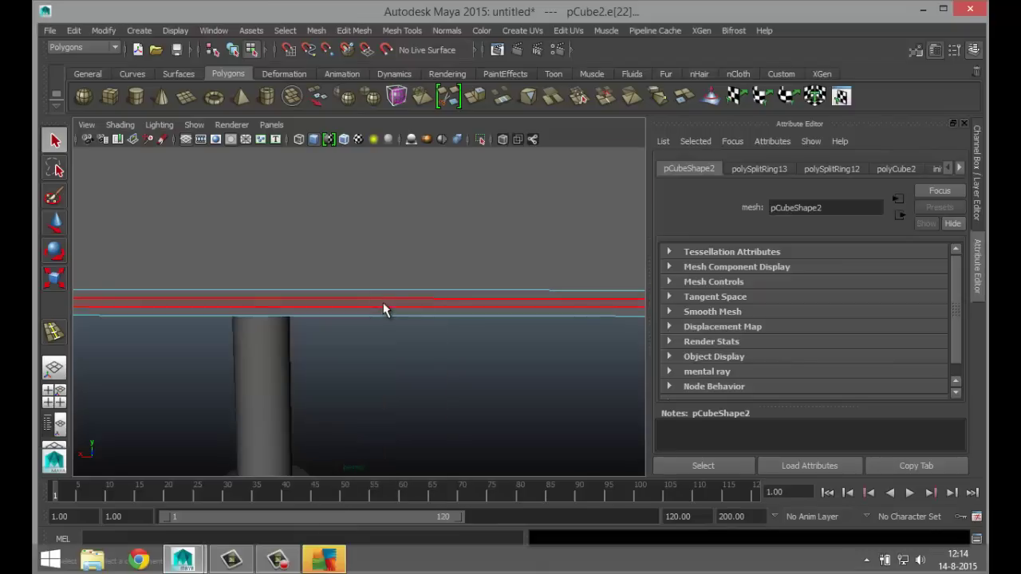
click(383, 303)
click(385, 354)
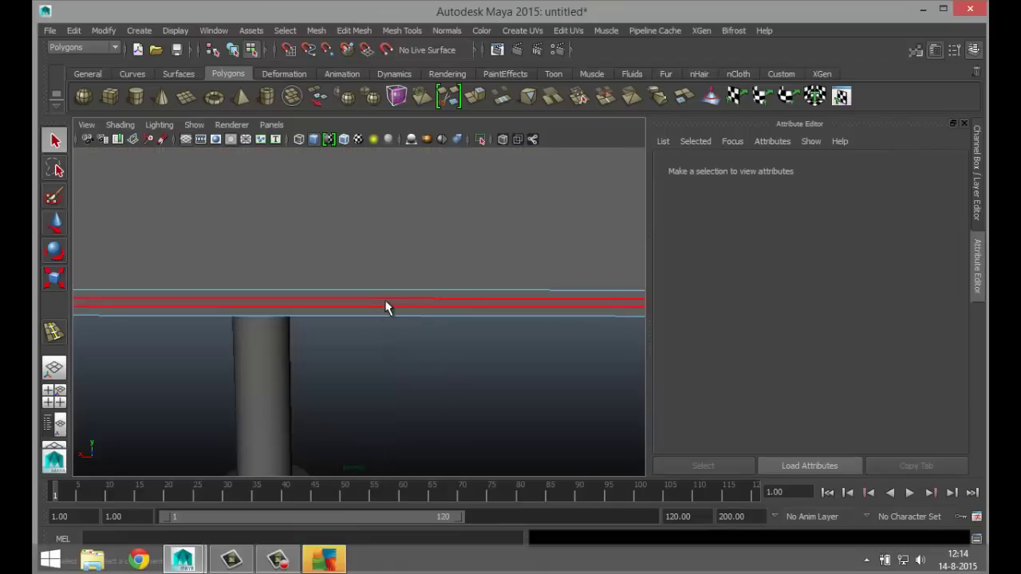
click(388, 303)
alt+drag(417, 346, 339, 365)
shift+click(180, 307)
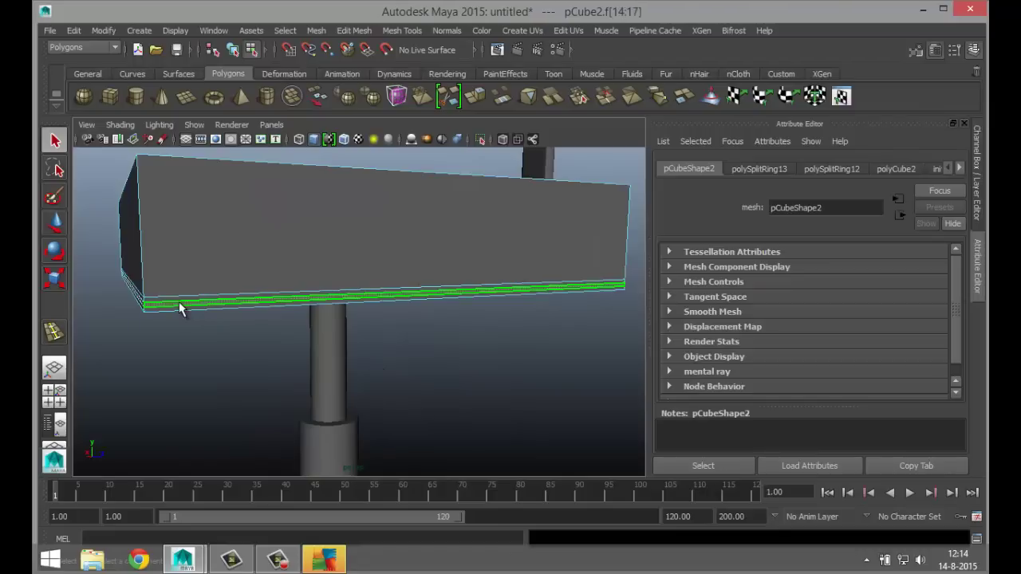
- Extrude the selected ring of faces outward with a thickness of 0.1 to form a thin rim
click(354, 30)
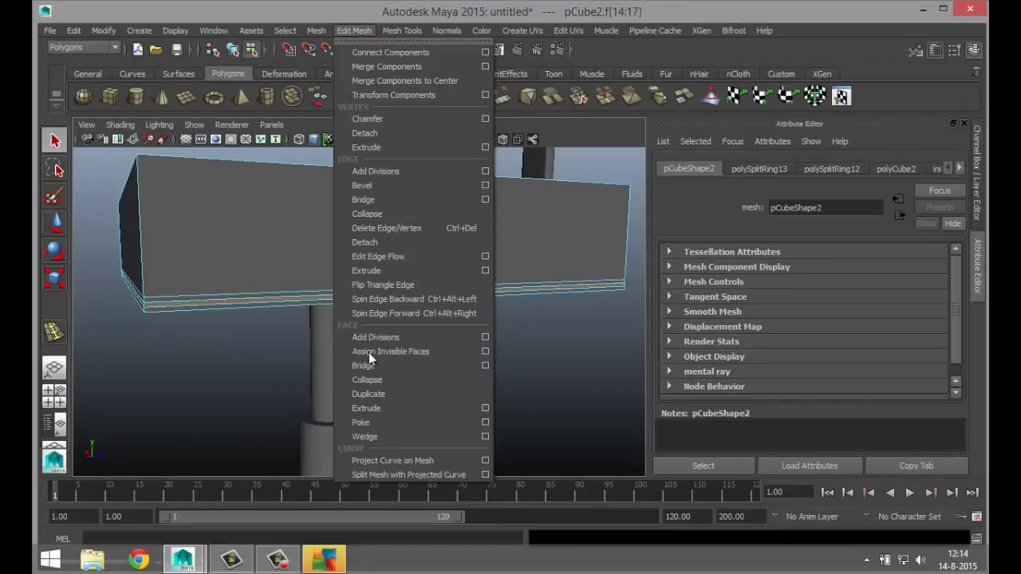
click(389, 405)
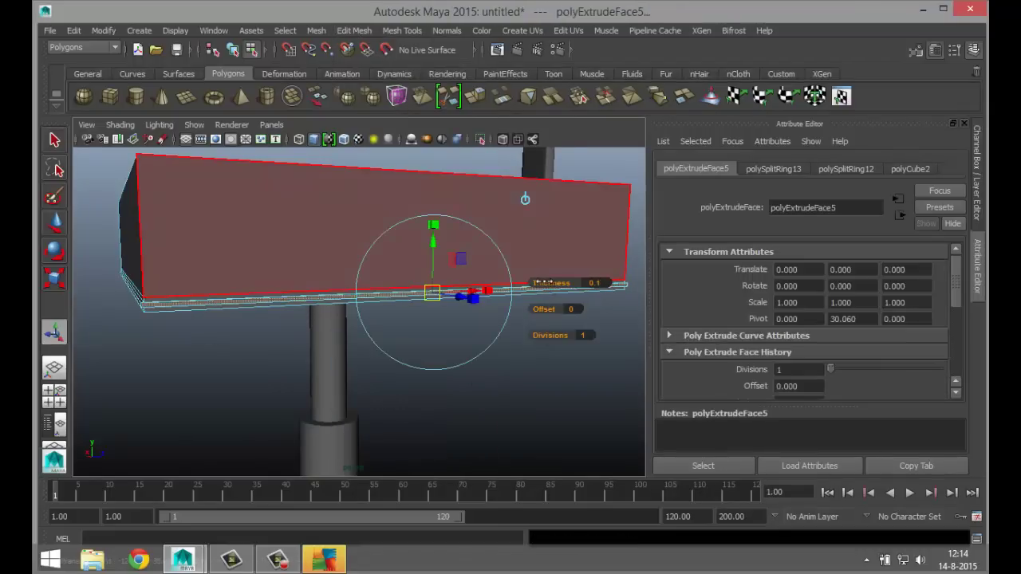
drag(539, 283, 549, 284)
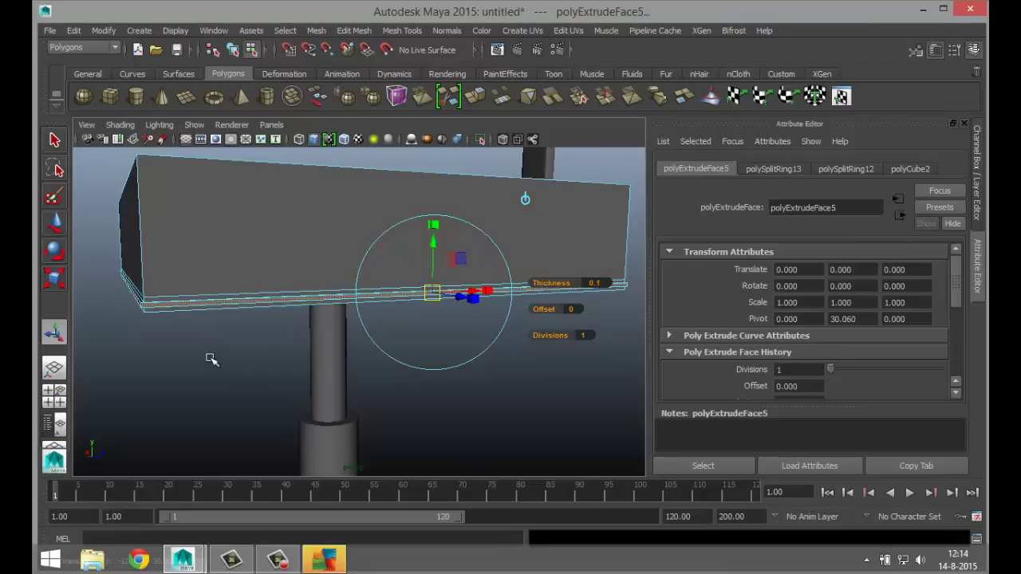
alt+drag(212, 359, 333, 376)
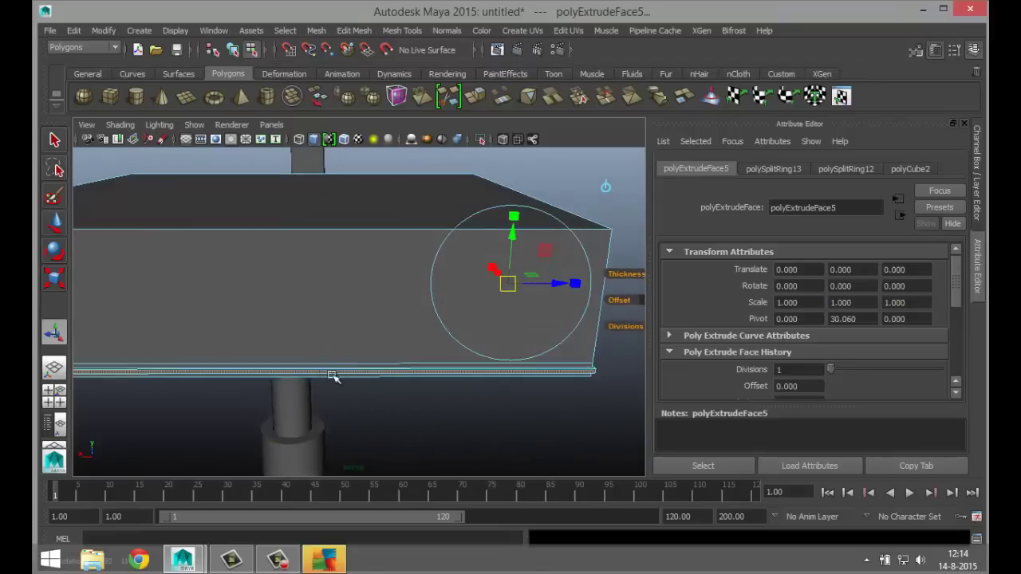
click(435, 421)
- Preview the whole seat in smooth mesh display, inspect its shape, and return to the unsmoothed display
scroll(425, 407, down, 3)
alt+drag(426, 402, 481, 412)
right_drag(410, 221, 458, 201)
key(3)
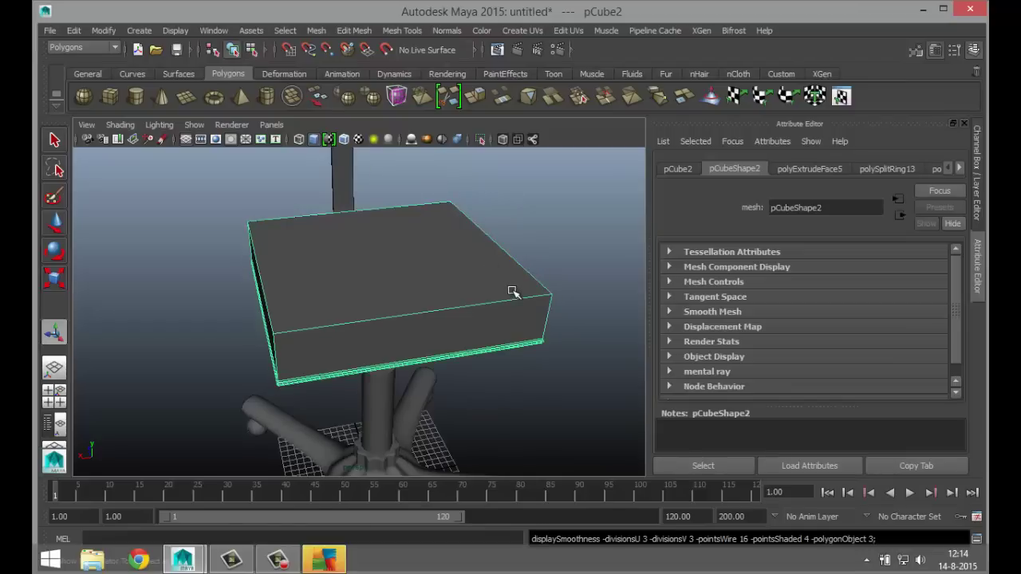
mouse_move(526, 336)
alt+mouse_down()
mouse_move(529, 242)
mouse_move(519, 324)
alt+mouse_up()
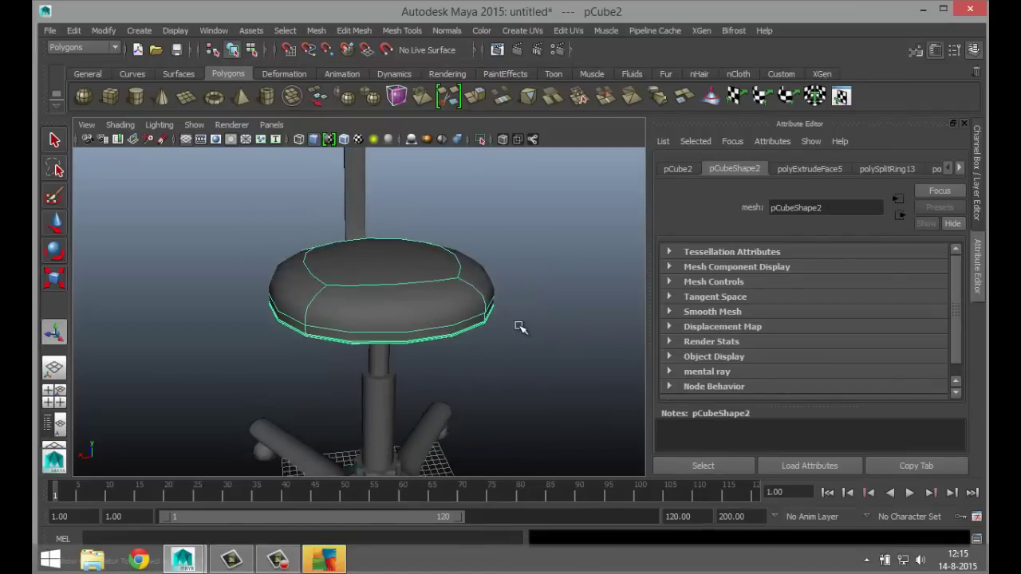
key(1)
- Insert 2 edge loops running front to back through the seat and scale them apart toward its side edges
alt+drag(459, 362, 476, 388)
click(403, 31)
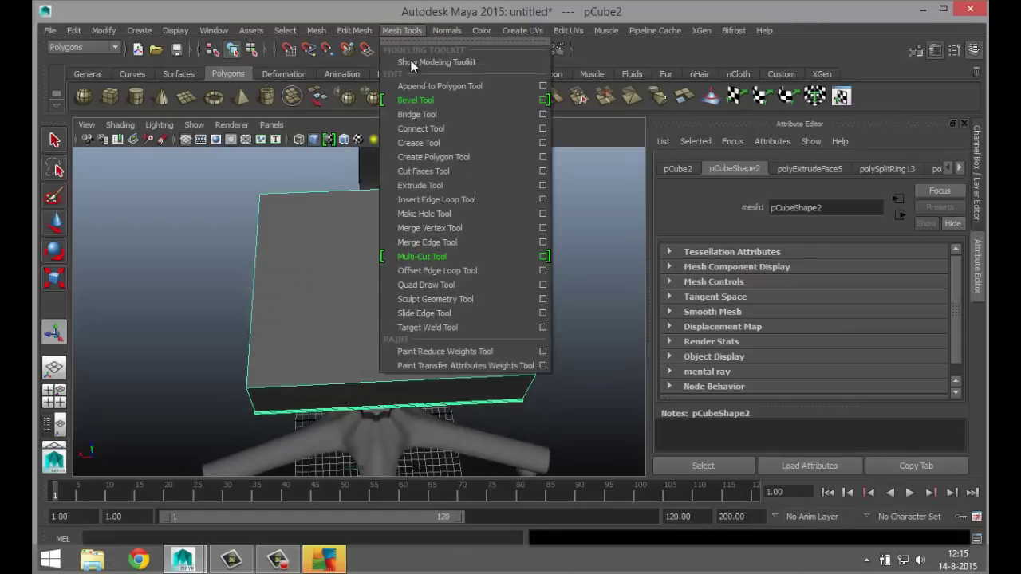
click(544, 199)
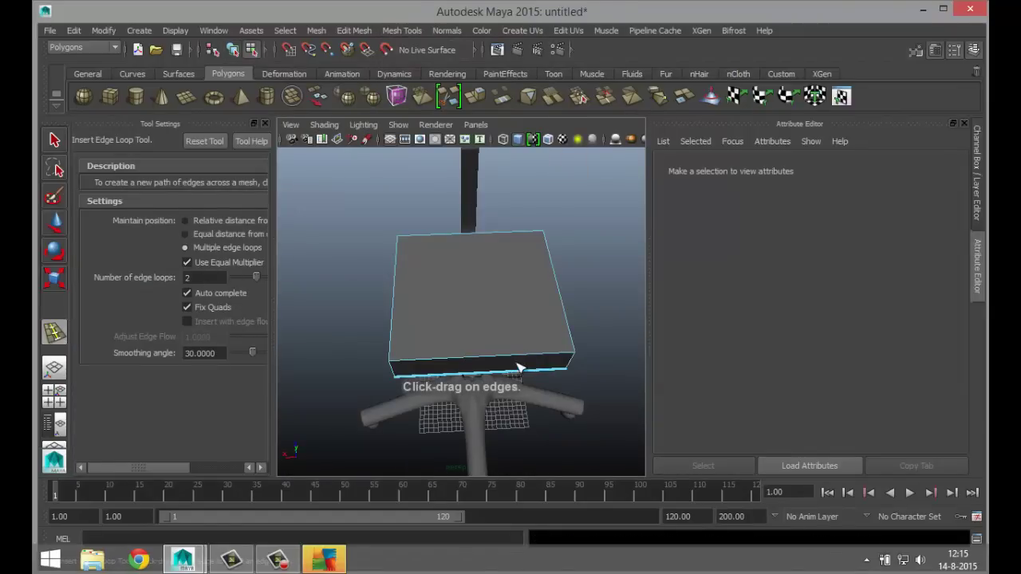
drag(490, 362, 495, 384)
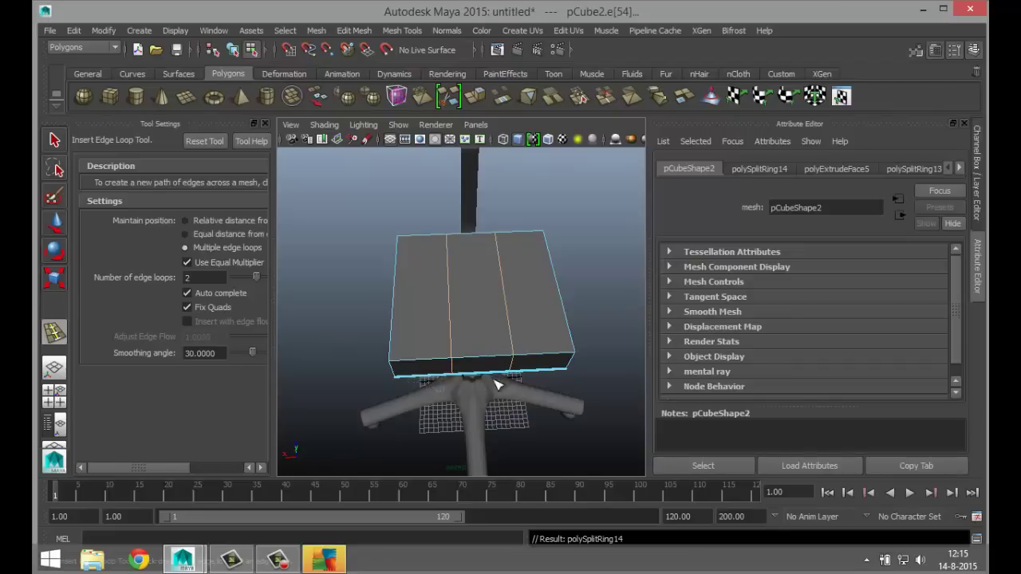
key(r)
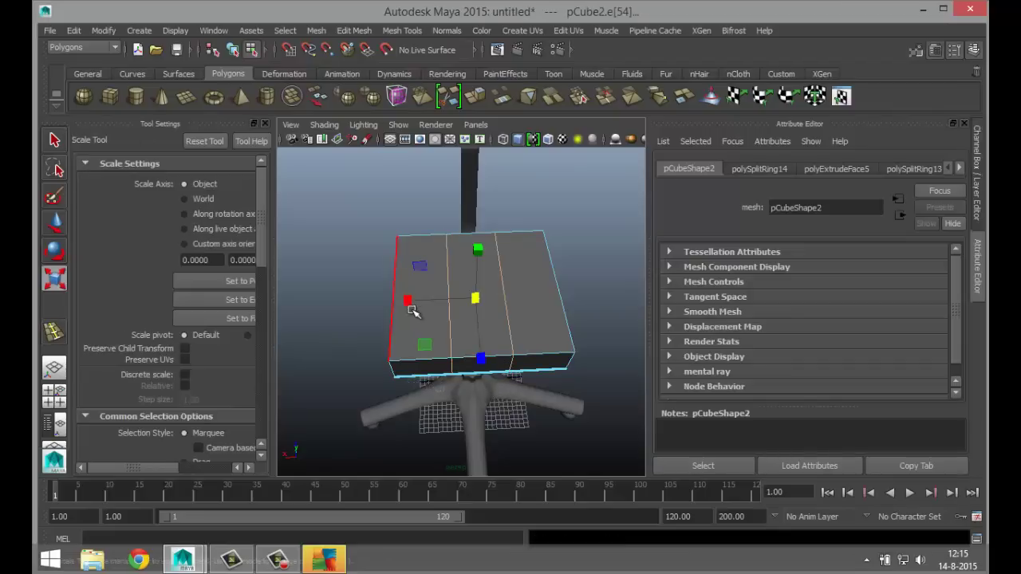
drag(407, 300, 332, 307)
- Insert 2 edge loops running side to side across the seat and scale them apart toward its front and back edges
alt+drag(340, 363, 410, 180)
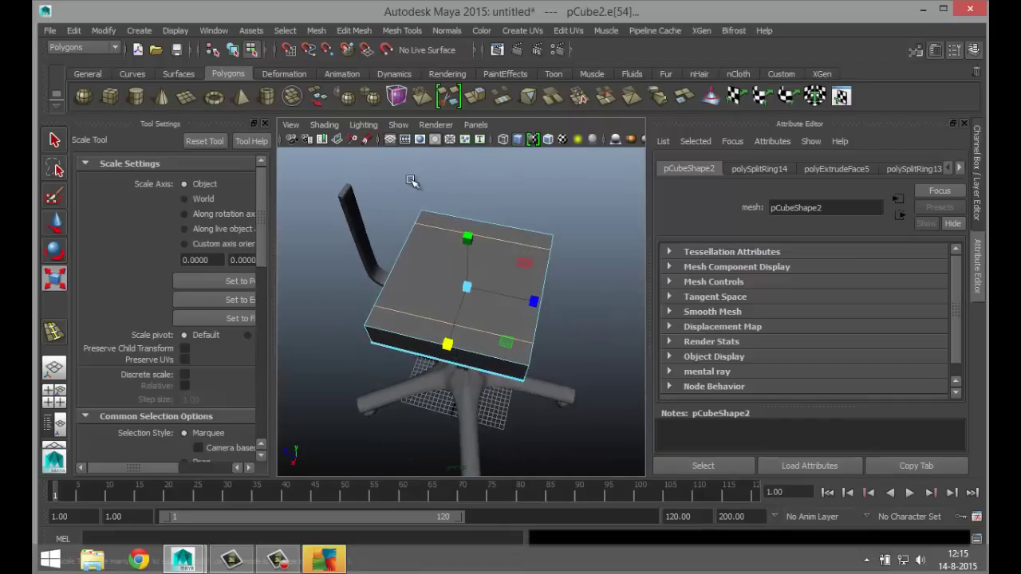
click(396, 32)
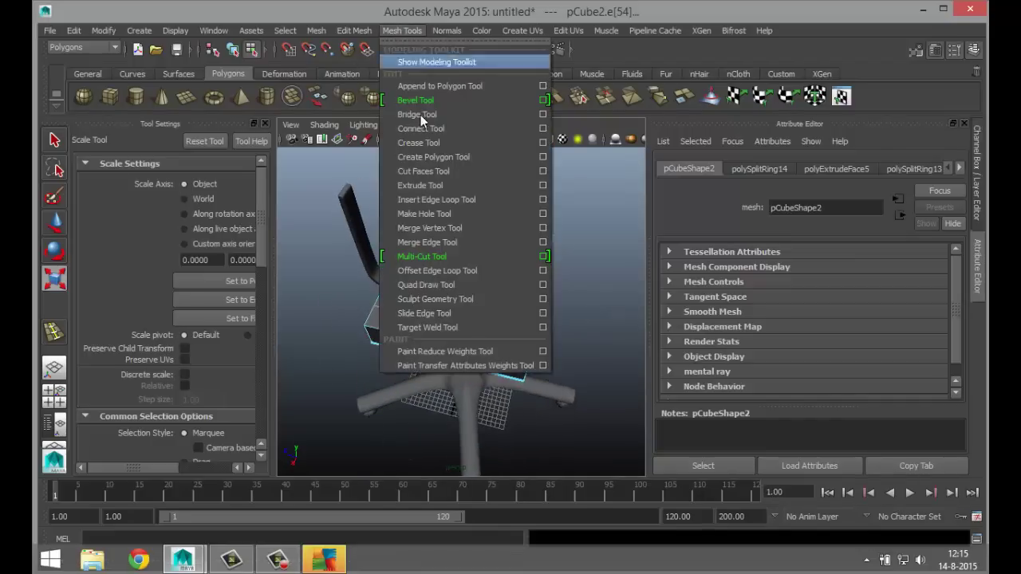
click(456, 199)
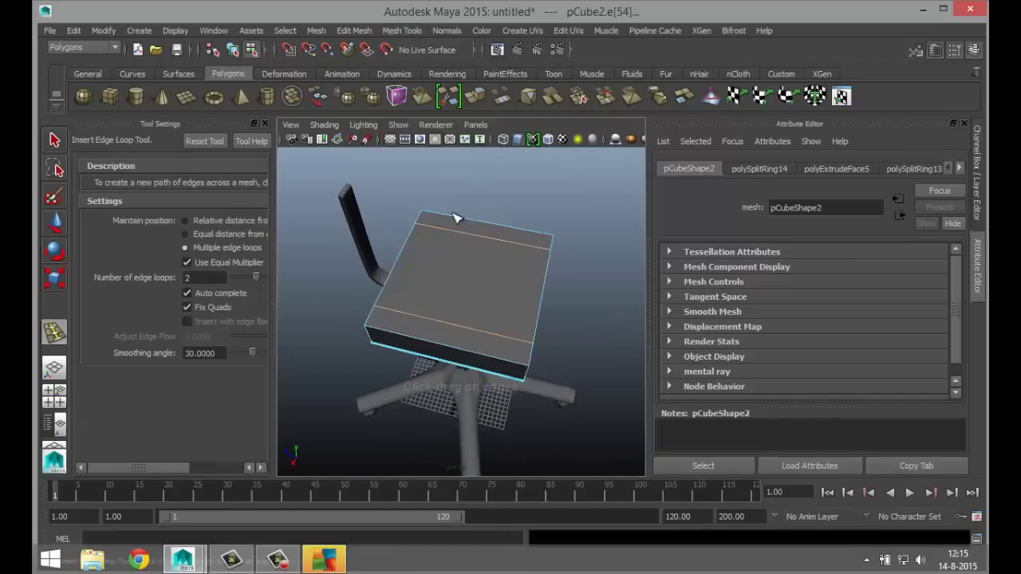
click(448, 350)
key(r)
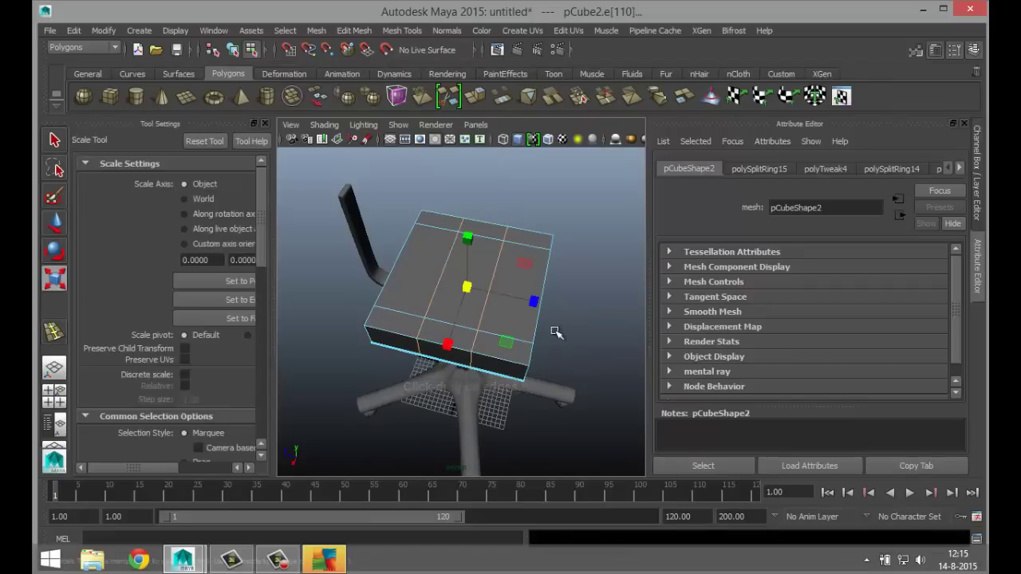
drag(535, 301, 609, 335)
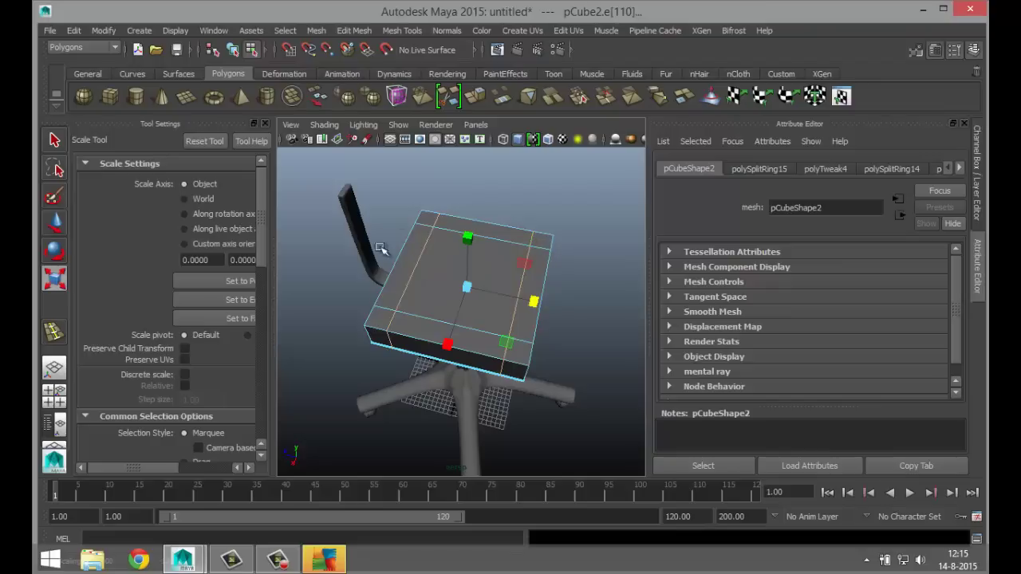
key(q)
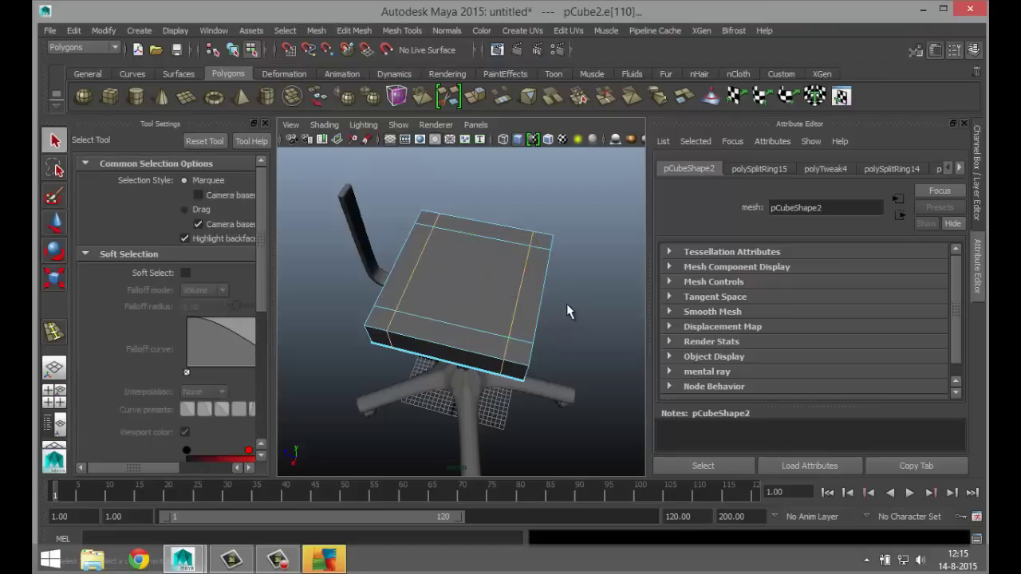
- Return to object selection, display the seat cushion as a smooth mesh, and inspect its rounded shape from several angles
right_drag(484, 218, 528, 208)
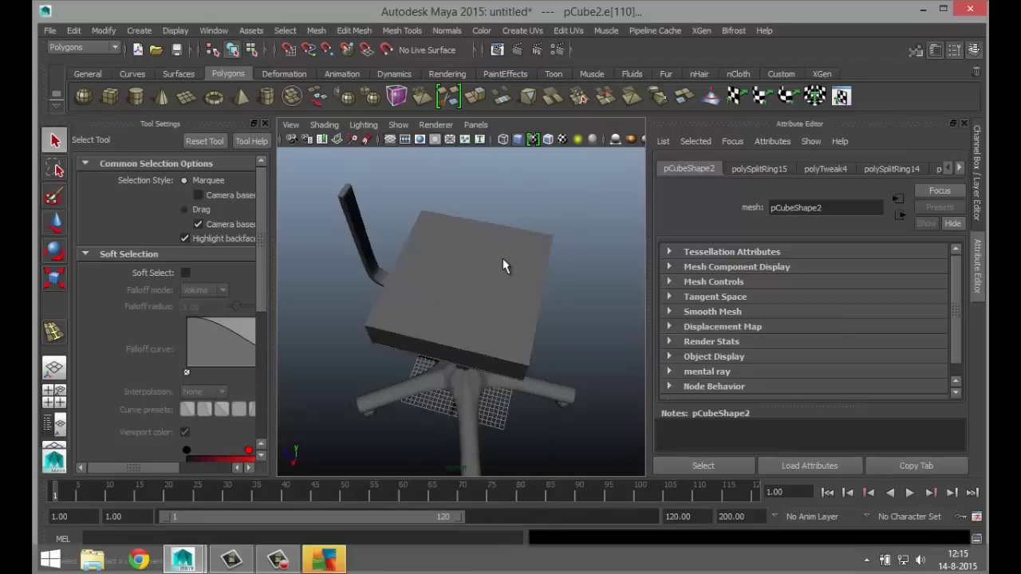
click(537, 335)
key(3)
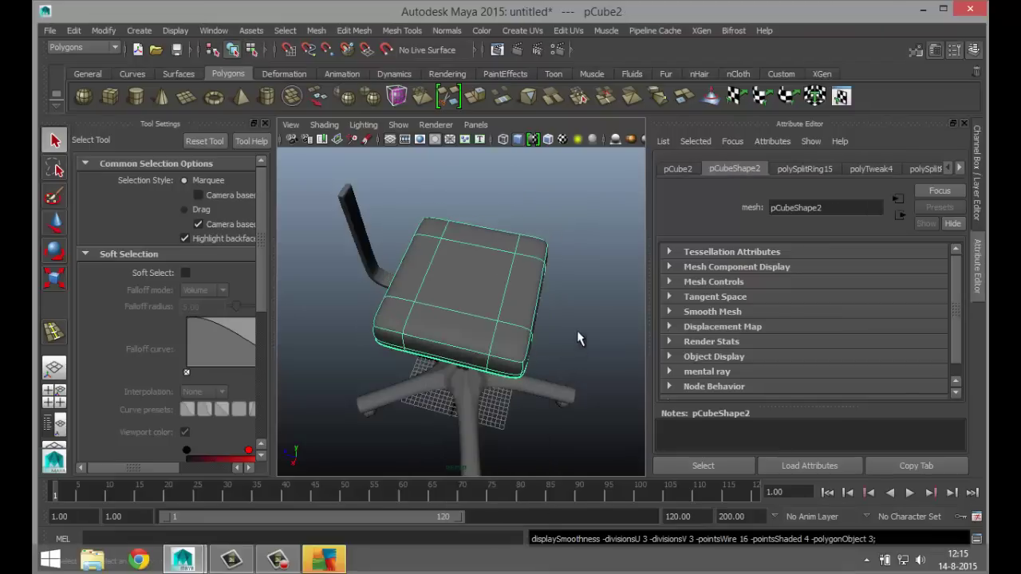
click(589, 308)
alt+drag(571, 340, 486, 291)
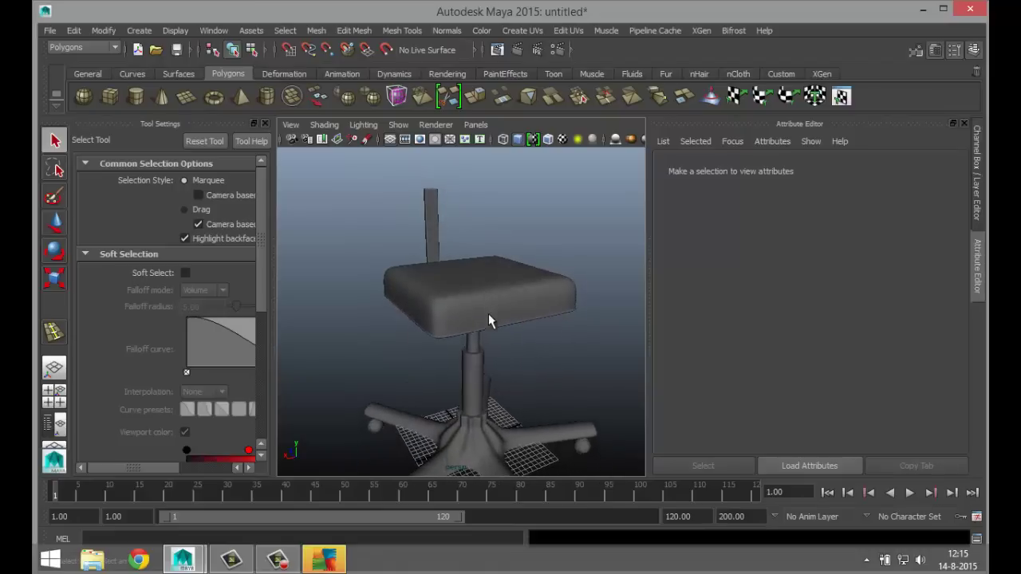
click(486, 319)
alt+drag(417, 372, 385, 435)
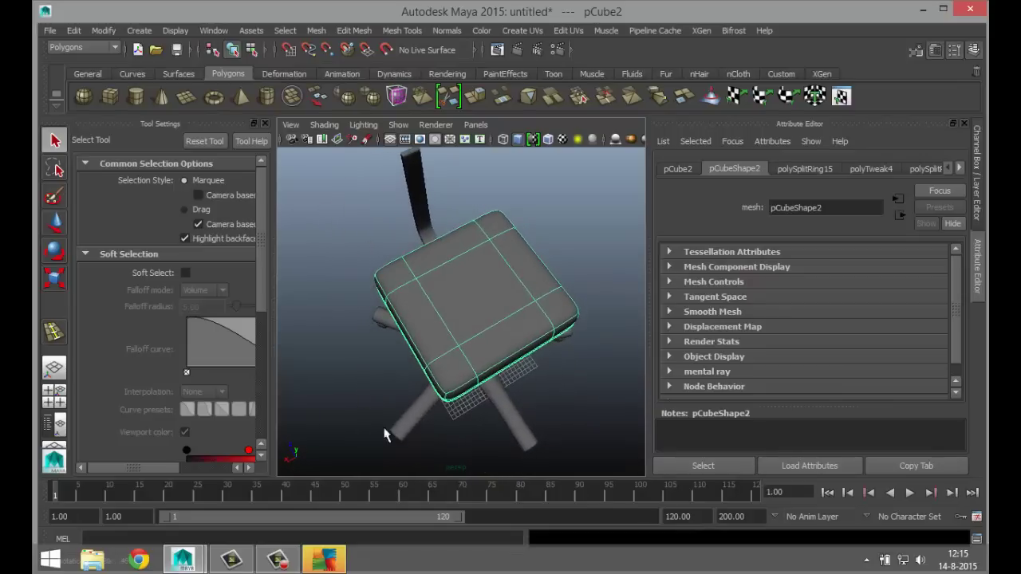
- Show the top view at full size and hide the tool settings to enlarge the viewport
click(61, 398)
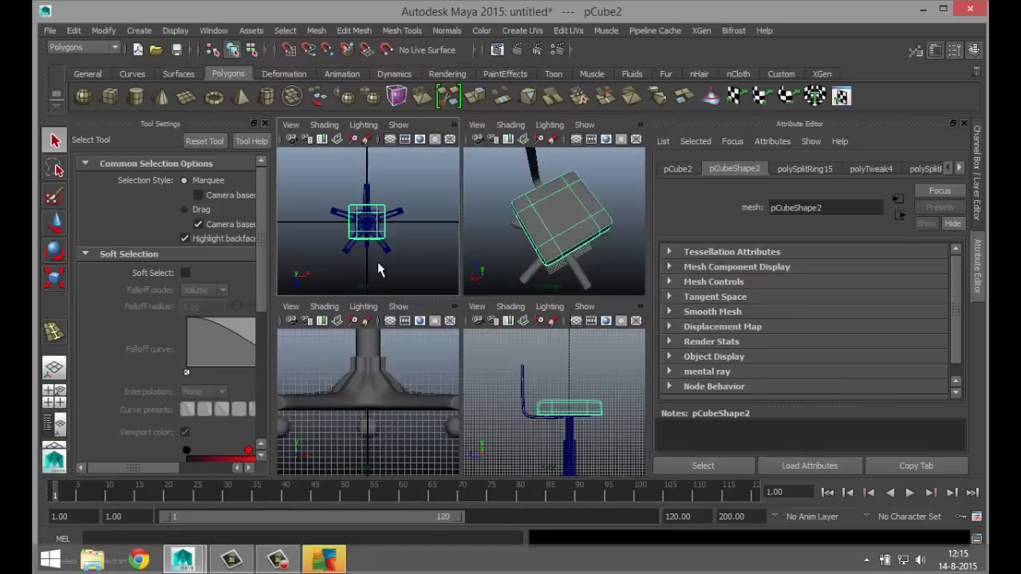
key(space)
scroll(479, 335, up, 5)
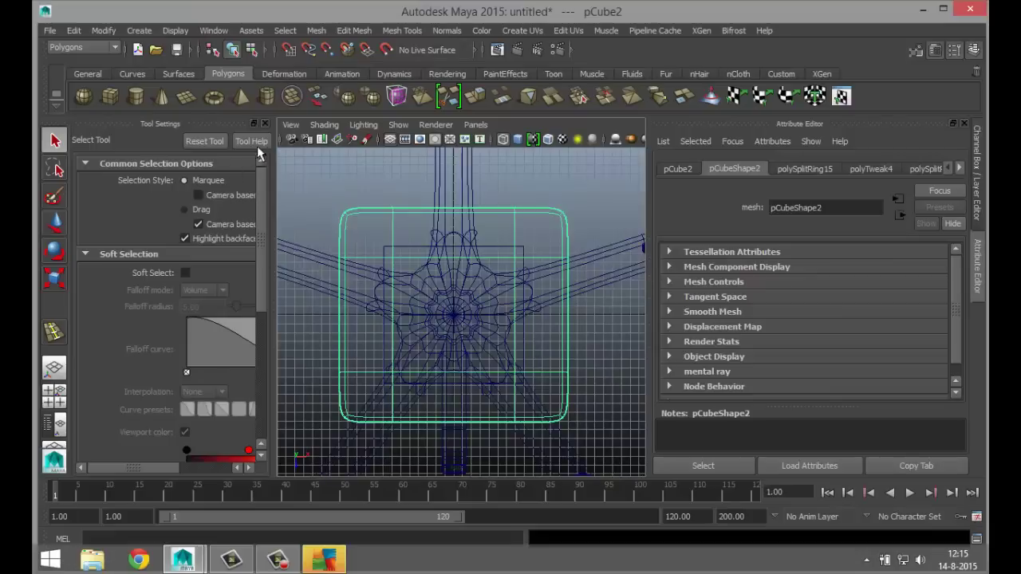
click(265, 124)
scroll(363, 304, down, 5)
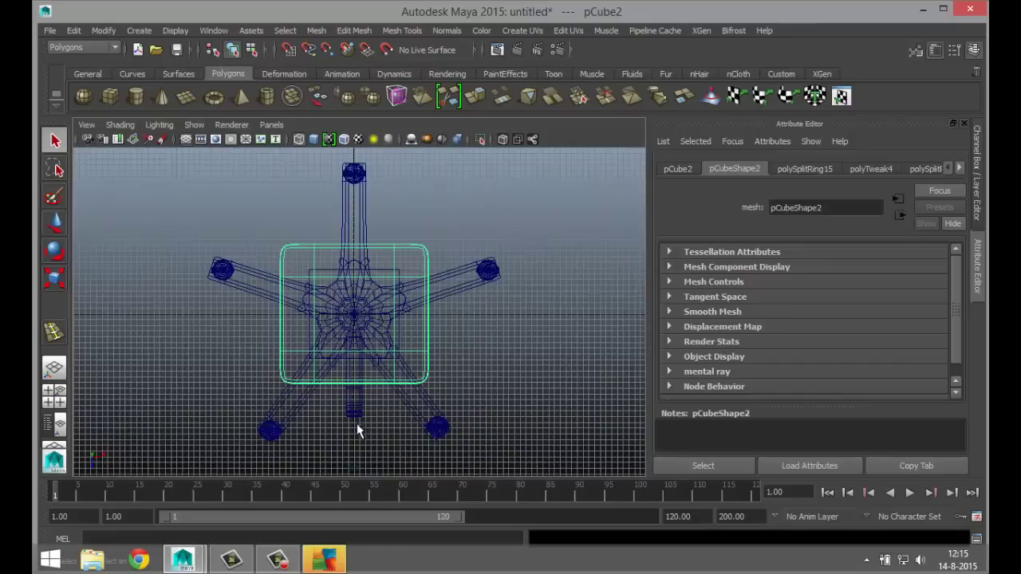
- Select the vertices in the front part of the seat and scale them wider along X so the cushion tapers toward the back
alt+middle_drag(353, 424, 383, 435)
scroll(378, 383, up, 3)
right_drag(400, 234, 356, 225)
click(357, 225)
drag(212, 210, 534, 301)
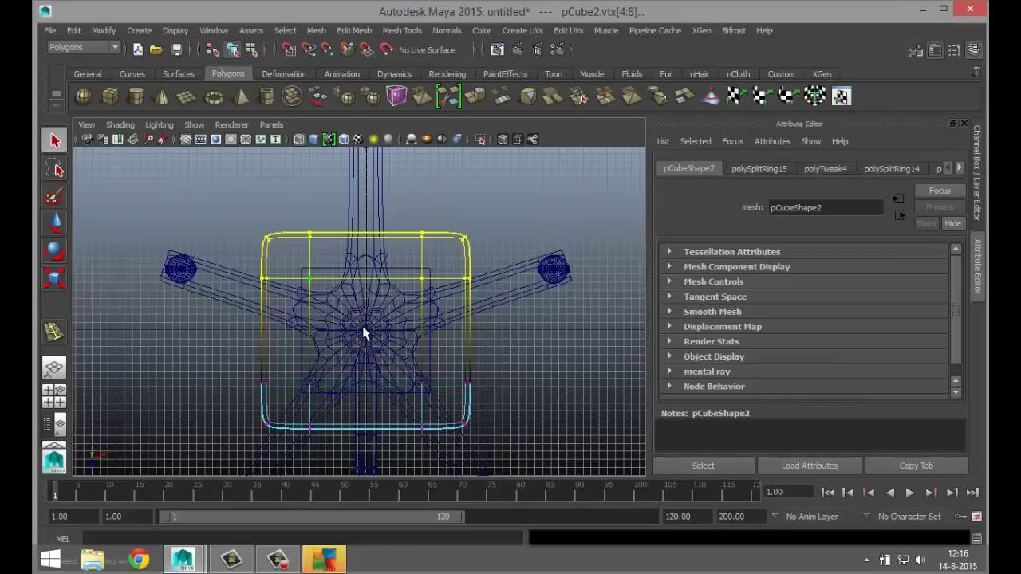
drag(363, 333, 497, 365)
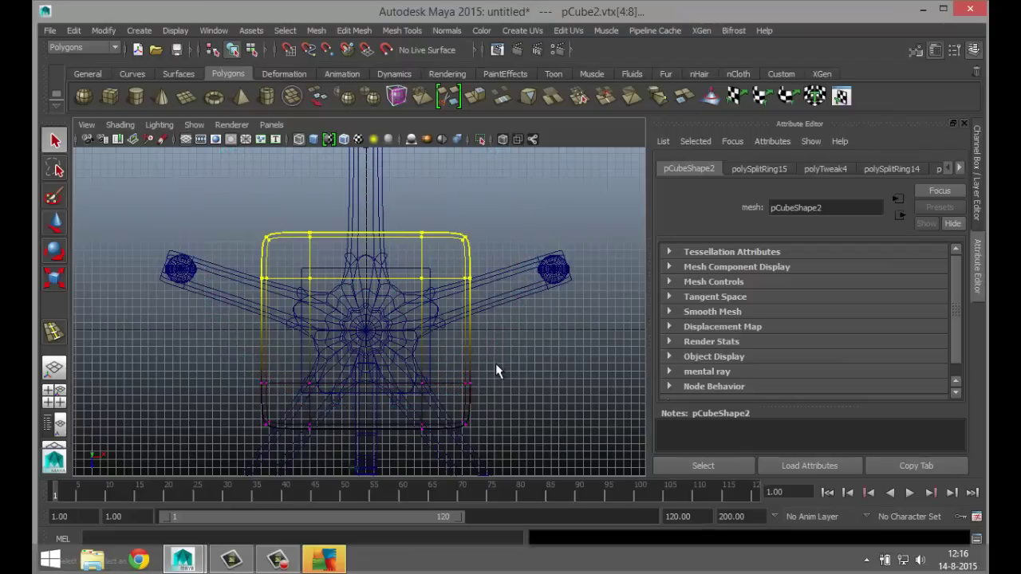
key(r)
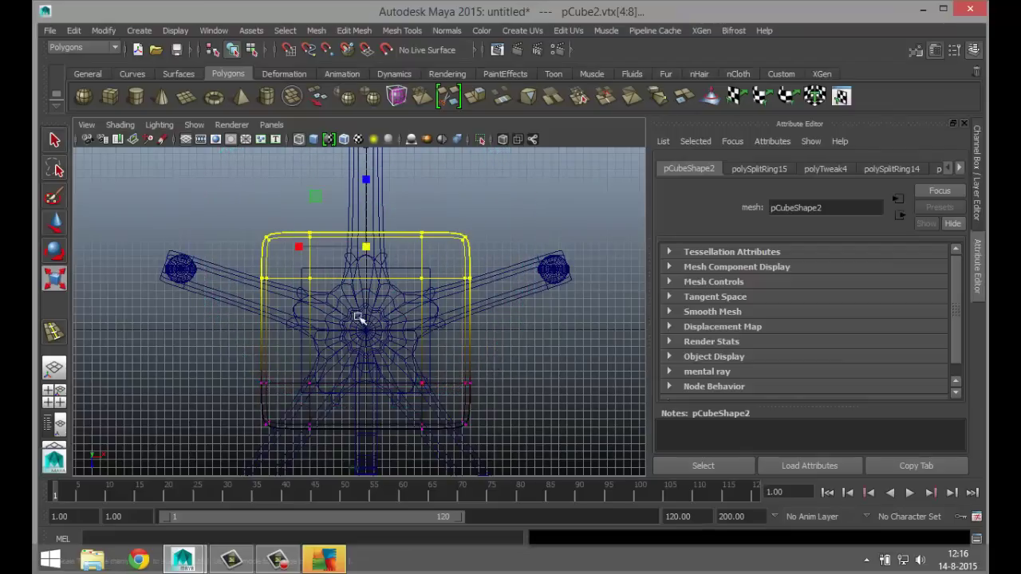
drag(300, 249, 287, 248)
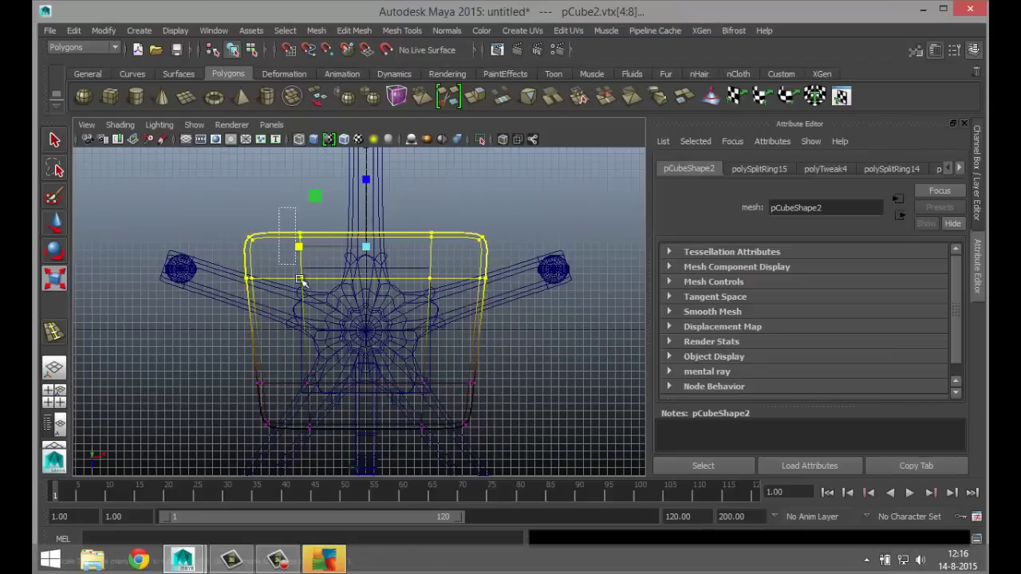
- Scale the middle columns of the seat's front vertices apart along Z to bow the front edge outward, and check it in perspective
drag(449, 303, 415, 239)
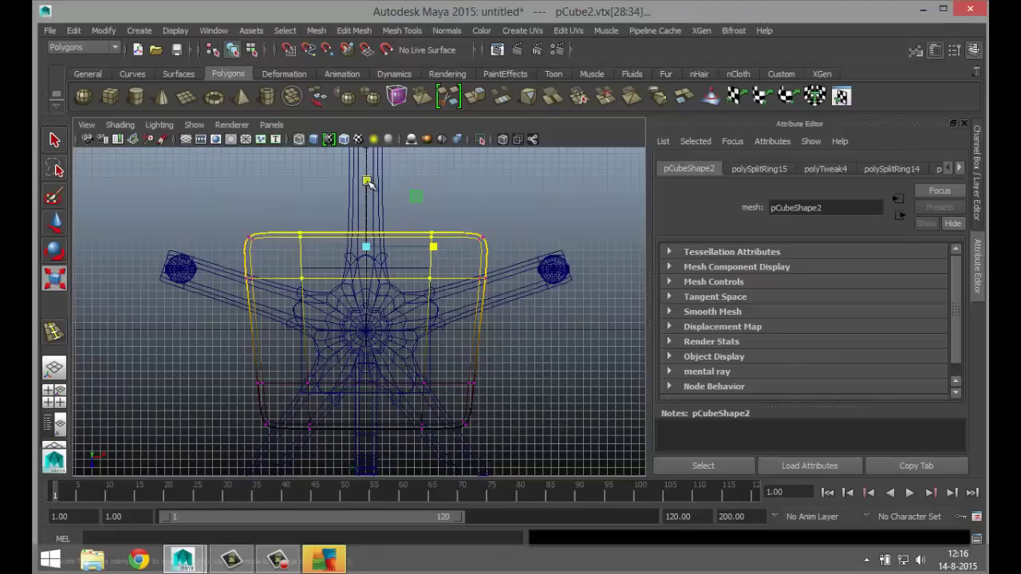
drag(367, 177, 364, 149)
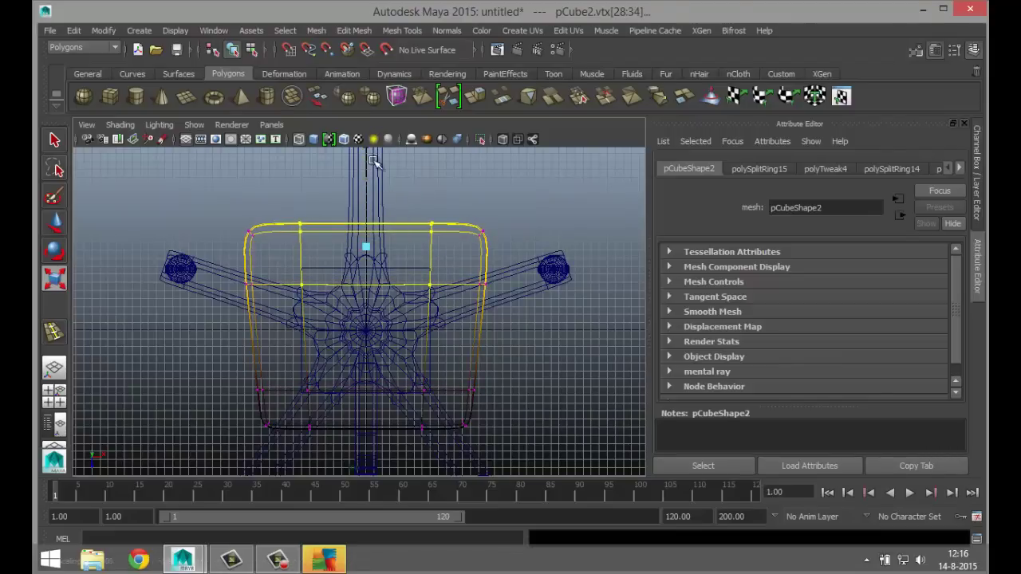
click(54, 391)
key(space)
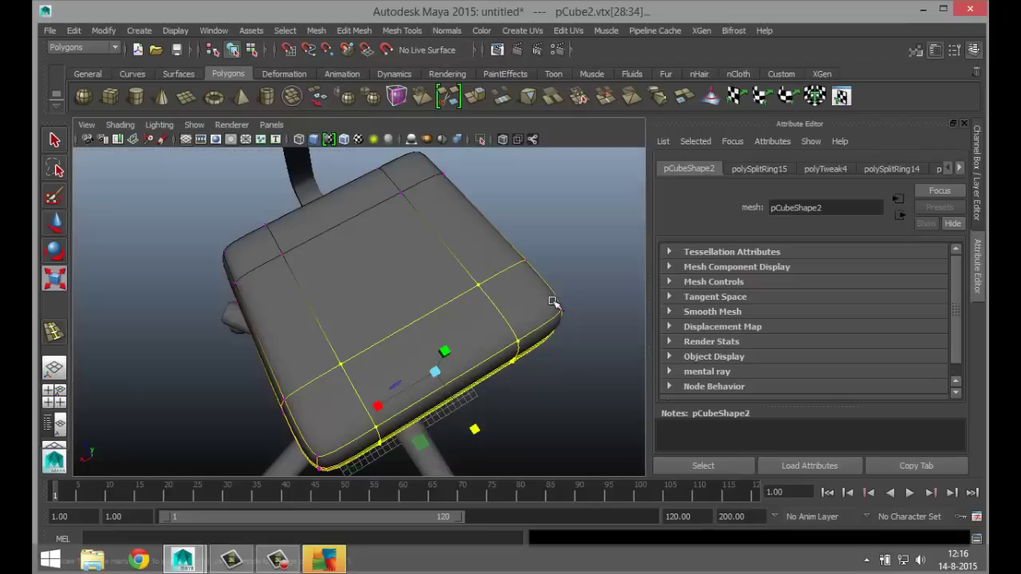
click(505, 296)
alt+drag(506, 296, 268, 338)
- Duplicate the whole seat cushion and set the copy's Z rotation to -180
right_drag(474, 296, 540, 200)
click(478, 317)
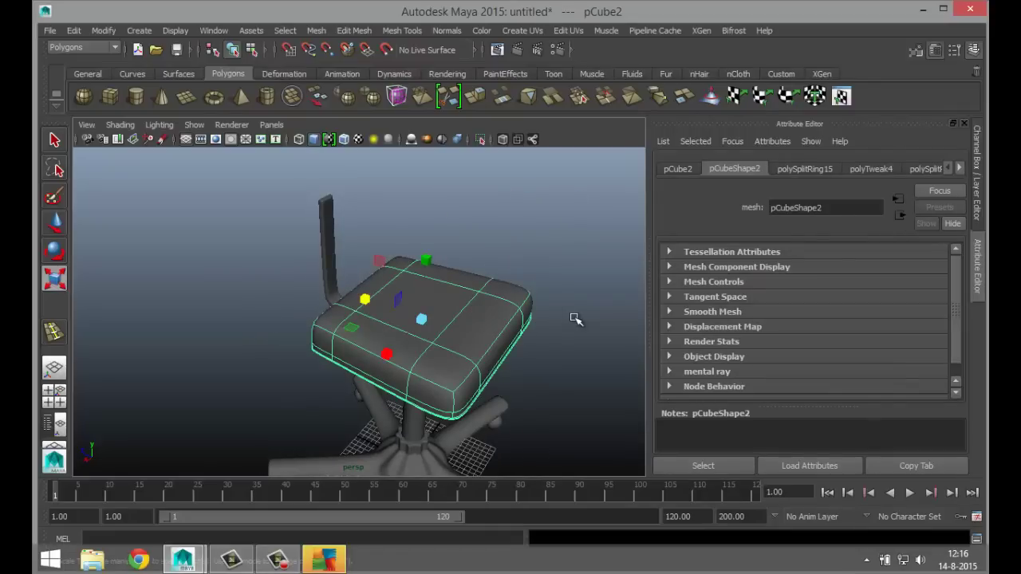
key(ctrl+d)
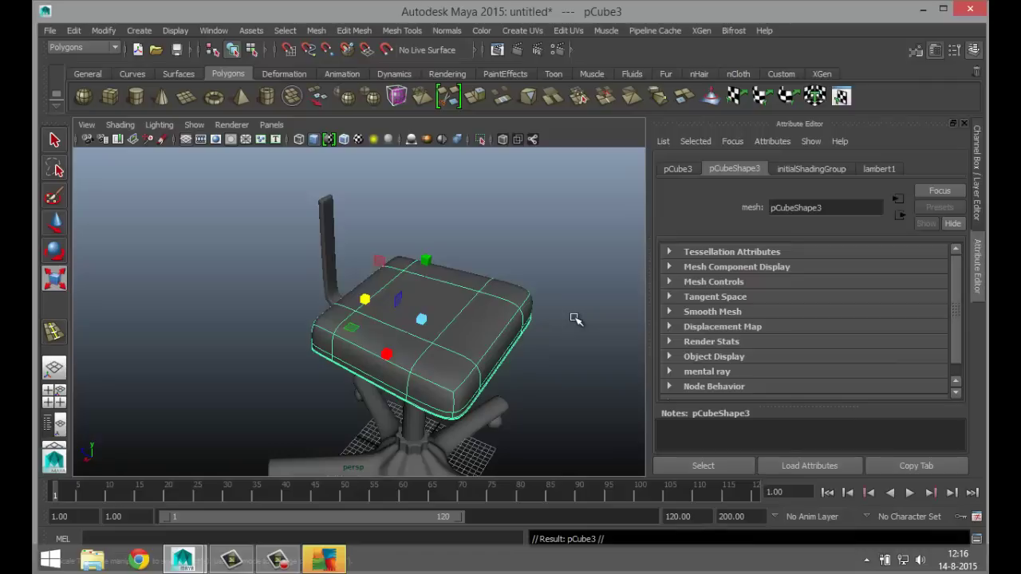
key(e)
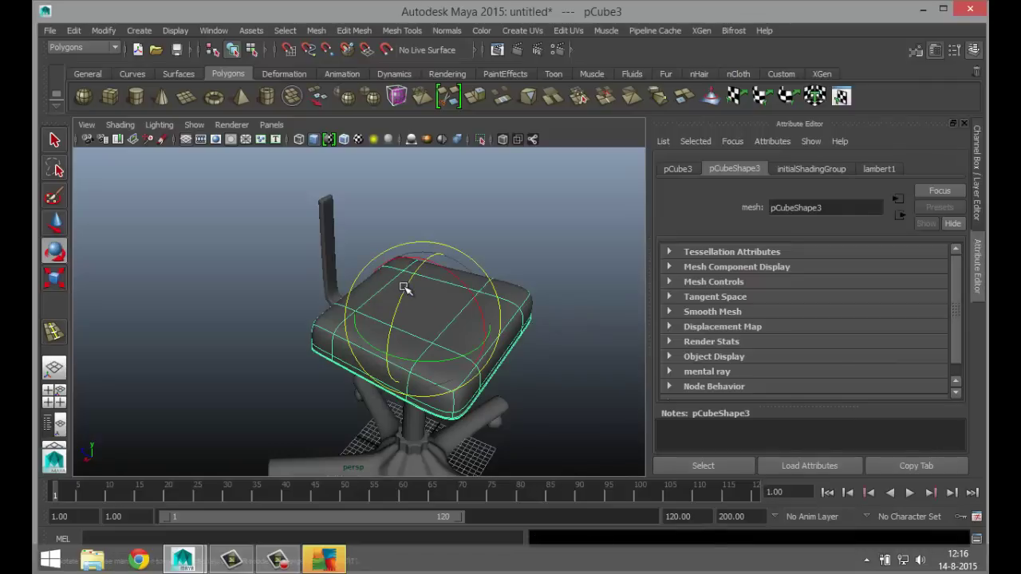
drag(405, 291, 406, 341)
drag(404, 305, 395, 387)
click(677, 170)
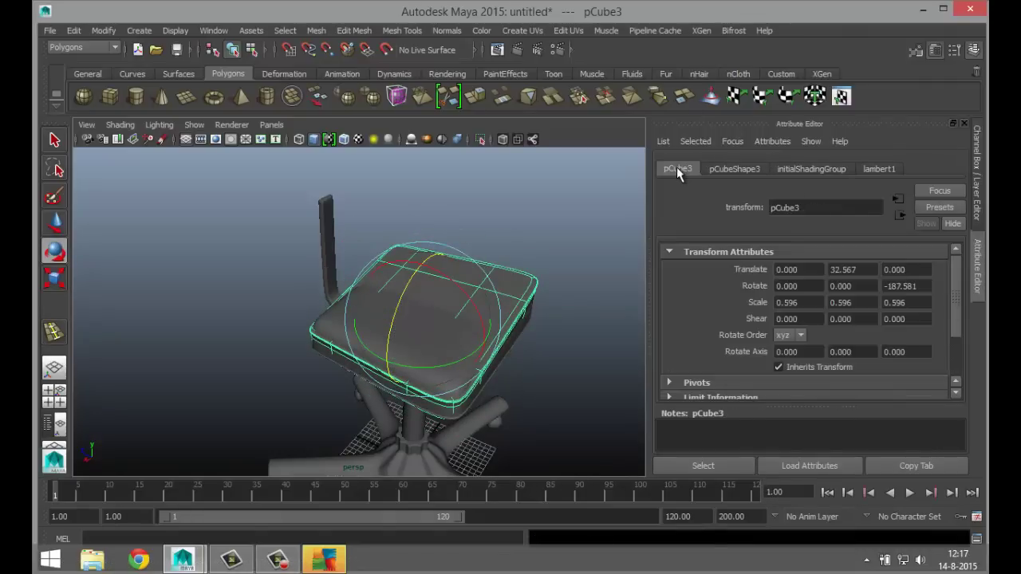
click(919, 286)
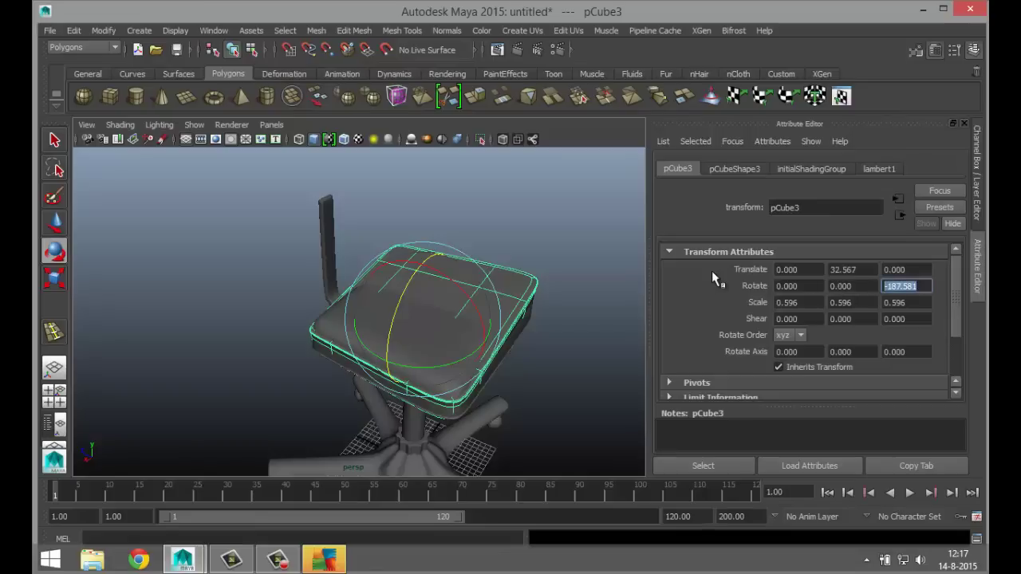
key(Return)
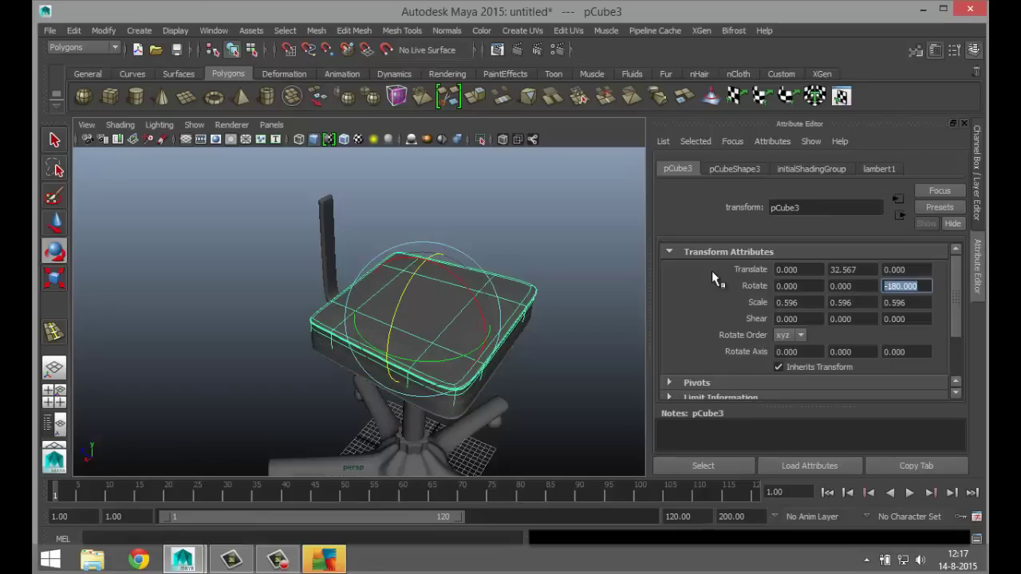
- Stand the duplicated cushion upright by setting its X rotation to -90
drag(477, 307, 384, 230)
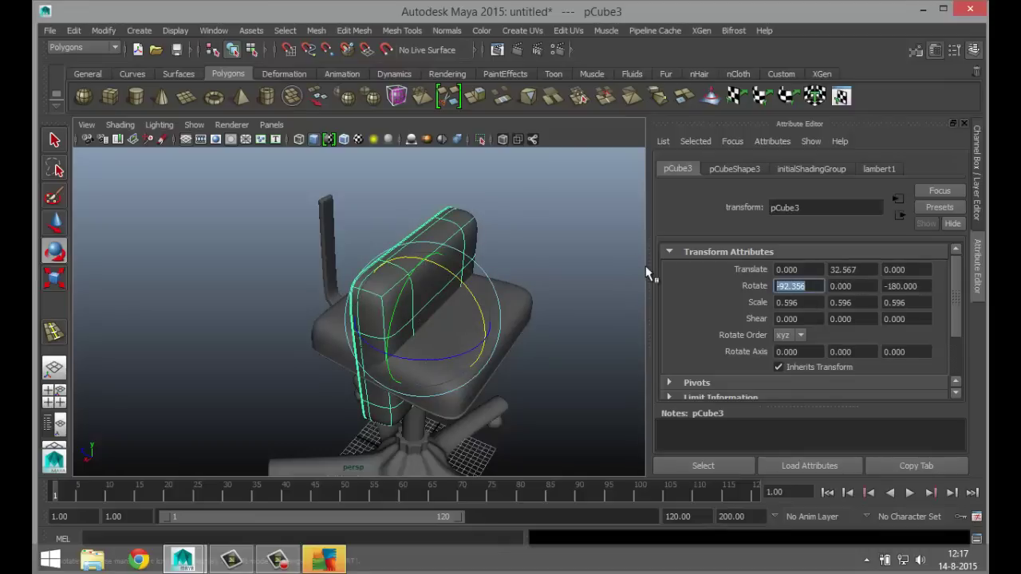
text(-90)
key(Return)
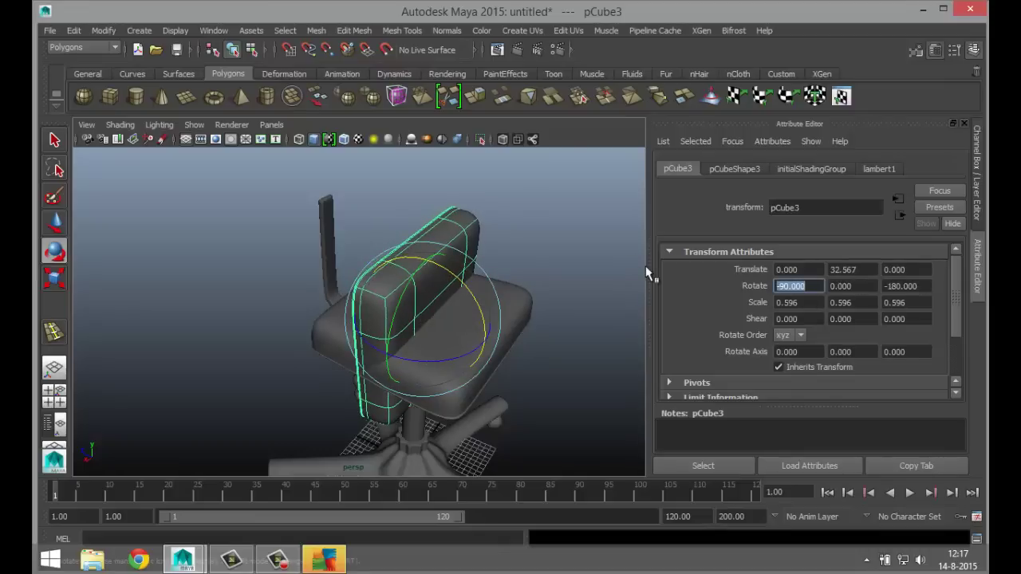
click(580, 322)
click(423, 268)
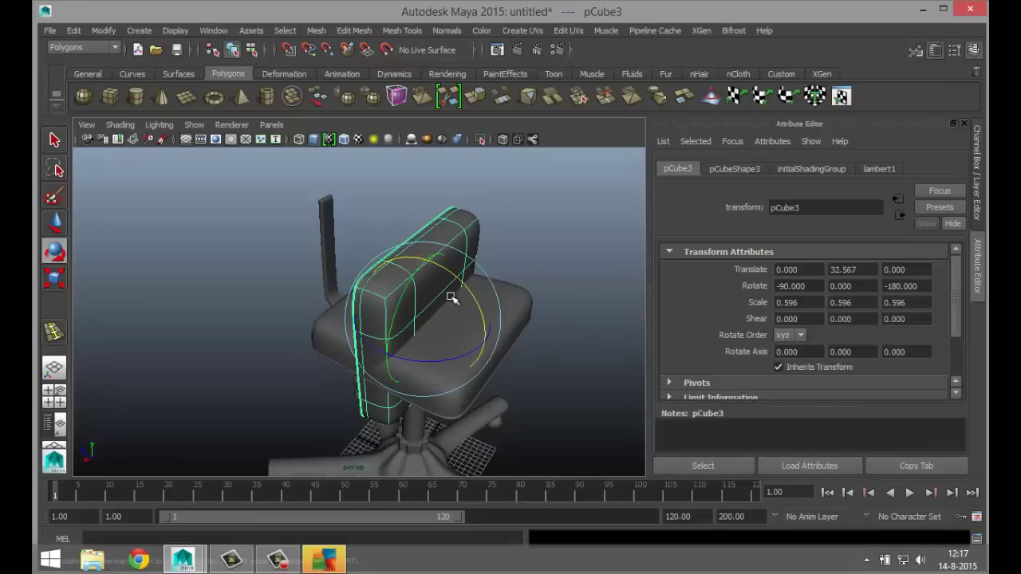
- Move the upright cushion back to the support bar and raise it above the seat, at about Translate Y 49.133 and Z 14.237
key(w)
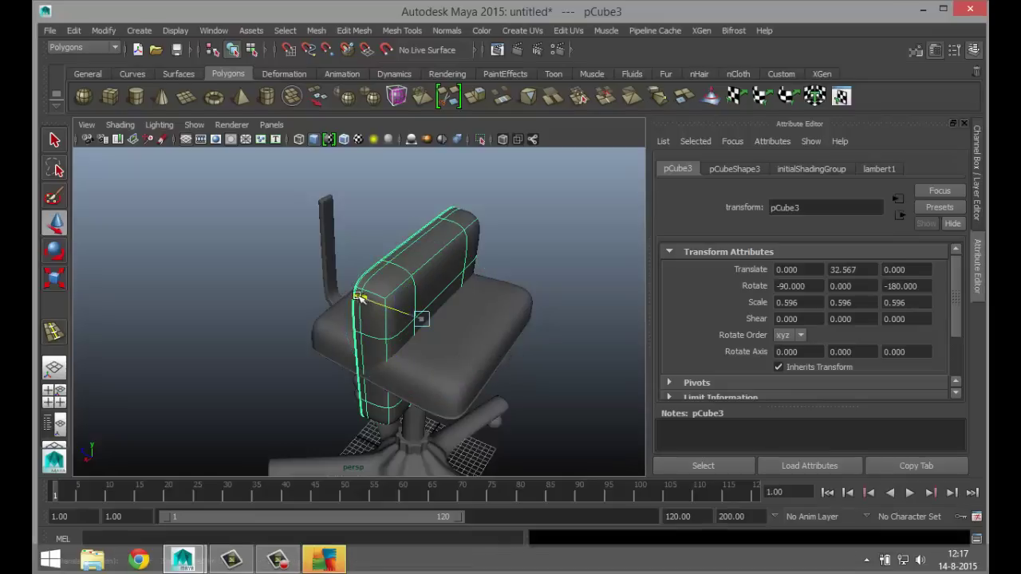
drag(365, 302, 284, 272)
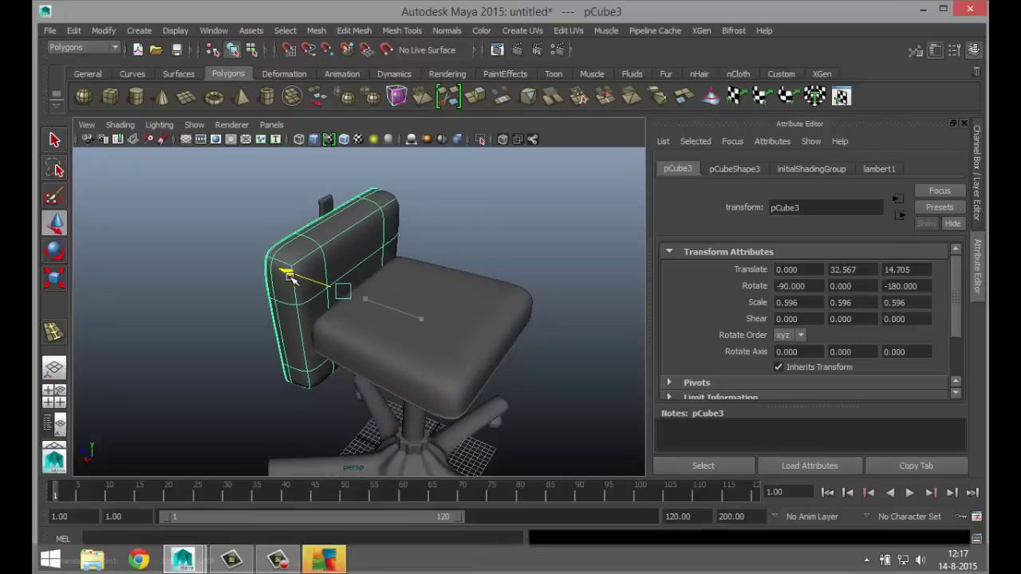
click(53, 392)
key(space)
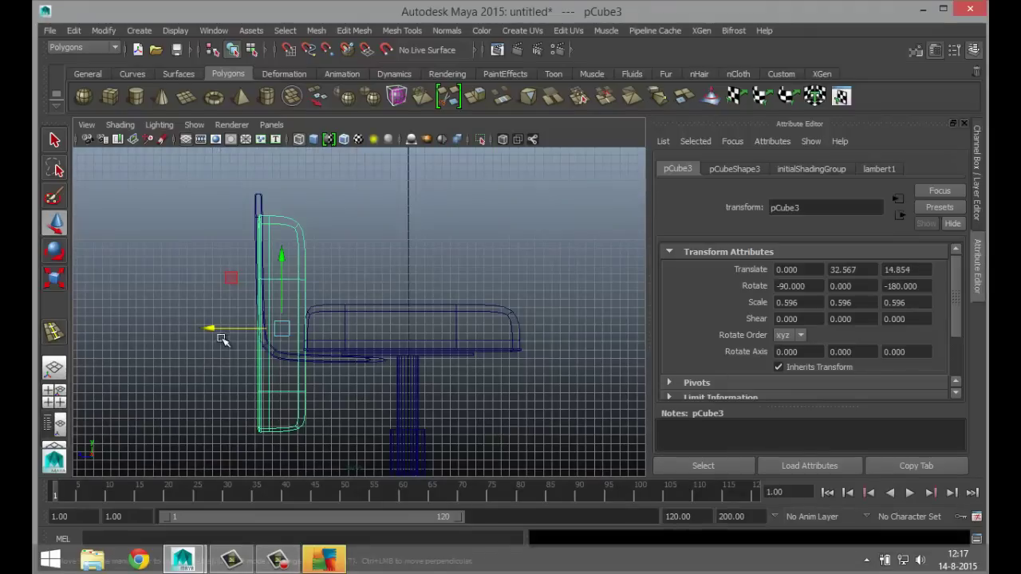
drag(210, 331, 217, 333)
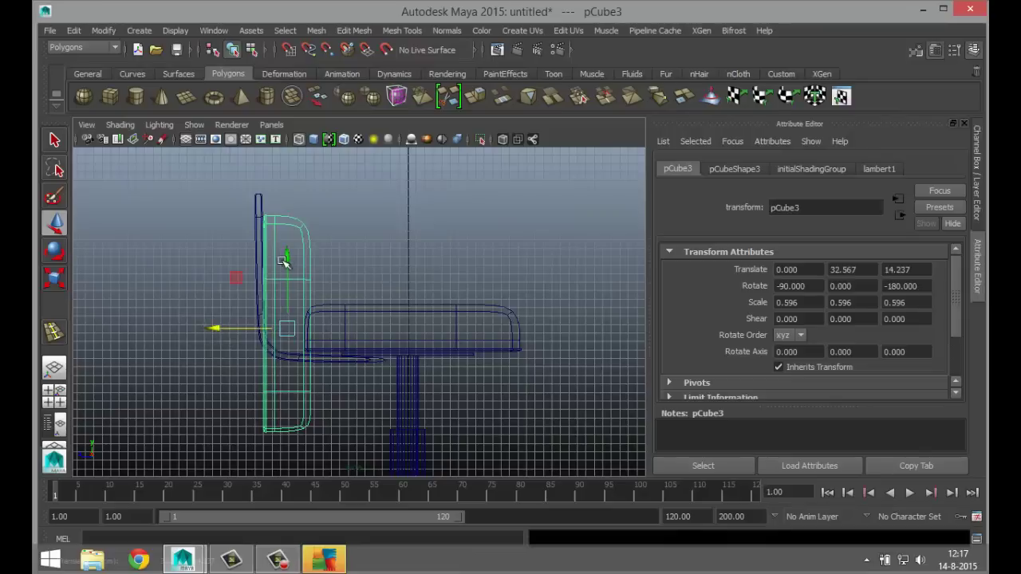
drag(286, 254, 283, 118)
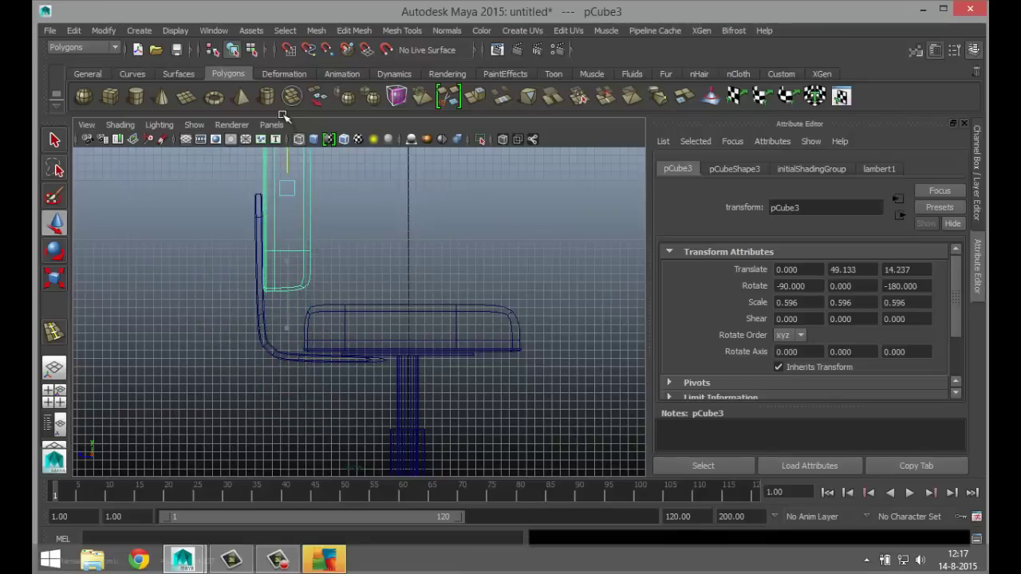
click(53, 397)
key(space)
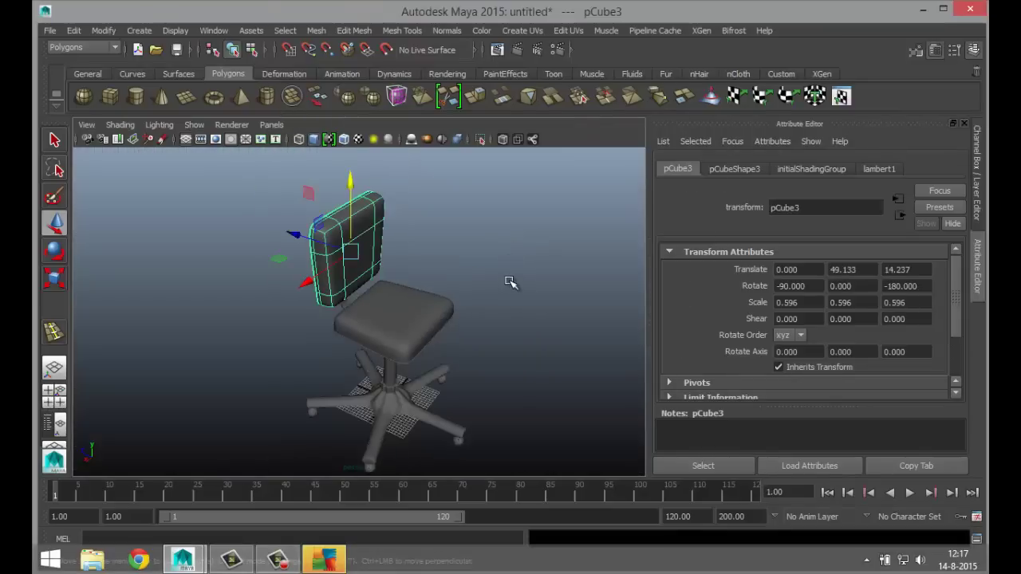
- Try flipping the backrest upside down by rotating it about half a turn and setting its Z rotation to 0
alt+drag(531, 331, 454, 354)
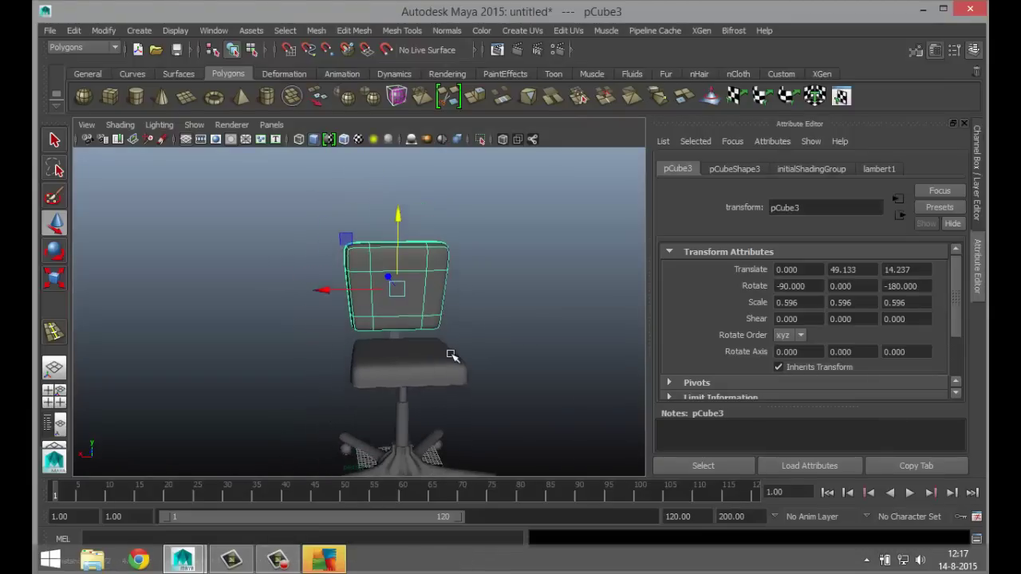
key(e)
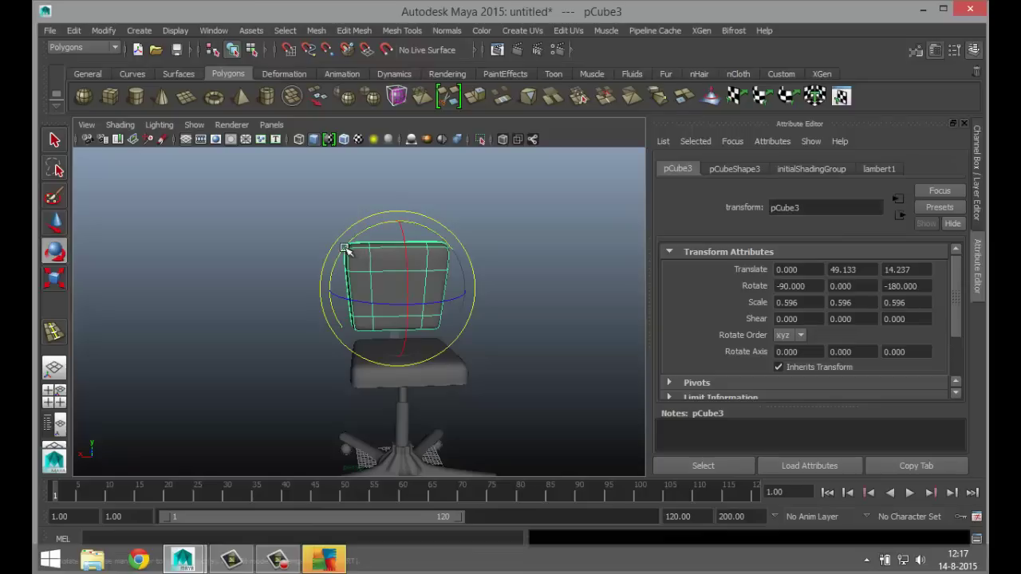
mouse_move(348, 248)
mouse_down()
mouse_move(415, 228)
mouse_move(472, 246)
mouse_move(488, 285)
mouse_move(474, 345)
mouse_up()
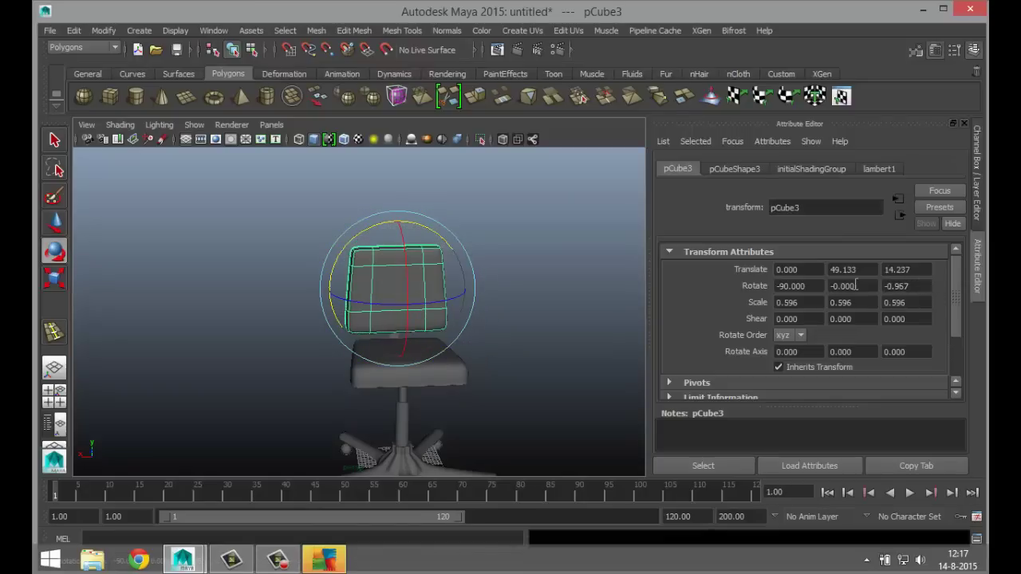
key(Tab)
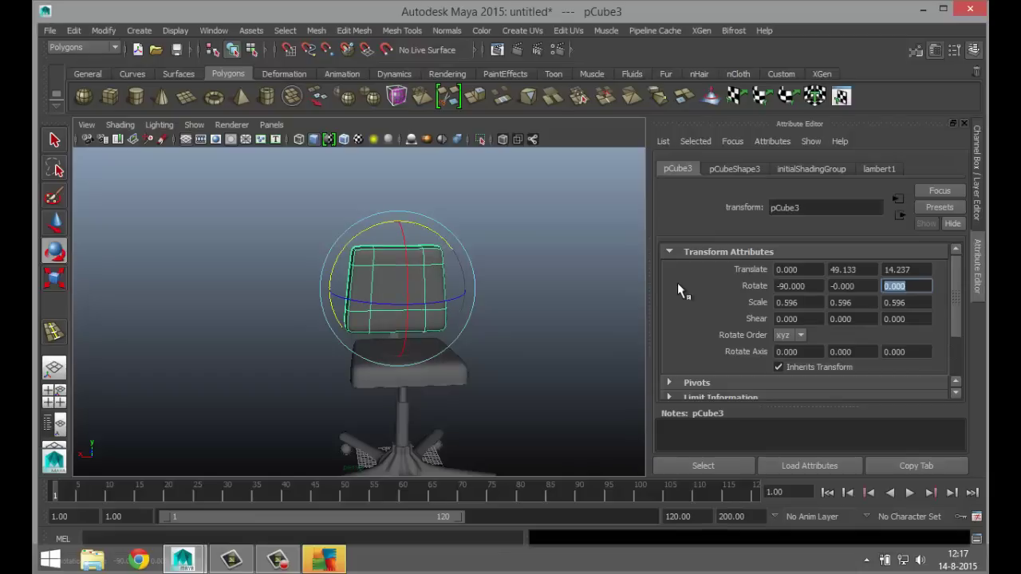
click(575, 295)
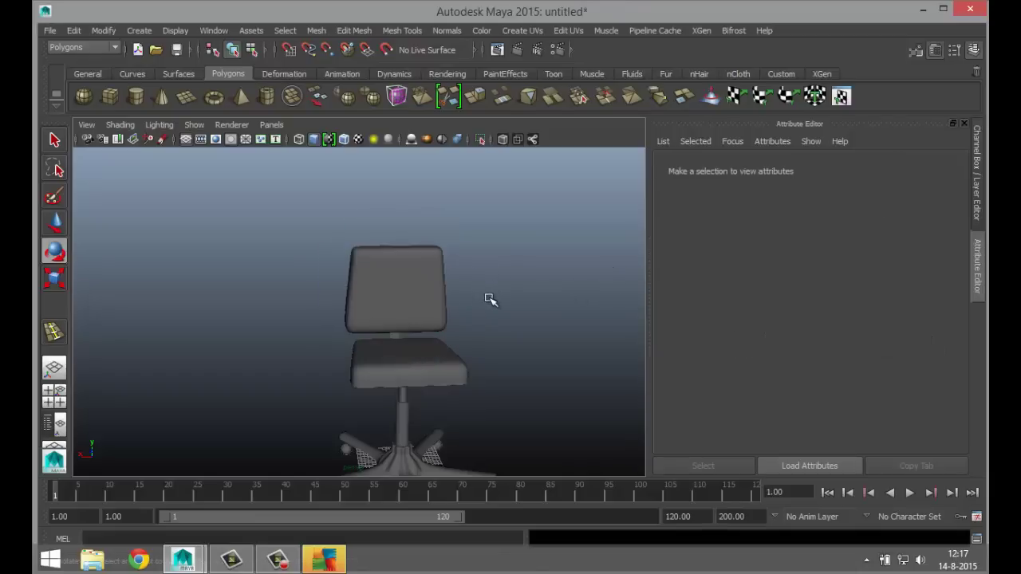
scroll(491, 299, up, 3)
mouse_move(490, 345)
alt+mouse_down()
mouse_move(506, 360)
mouse_move(561, 369)
mouse_move(473, 360)
mouse_move(471, 380)
mouse_move(529, 359)
mouse_move(611, 359)
mouse_move(550, 292)
mouse_move(661, 344)
mouse_move(624, 376)
mouse_move(474, 374)
mouse_move(462, 353)
mouse_move(479, 354)
alt+mouse_up()
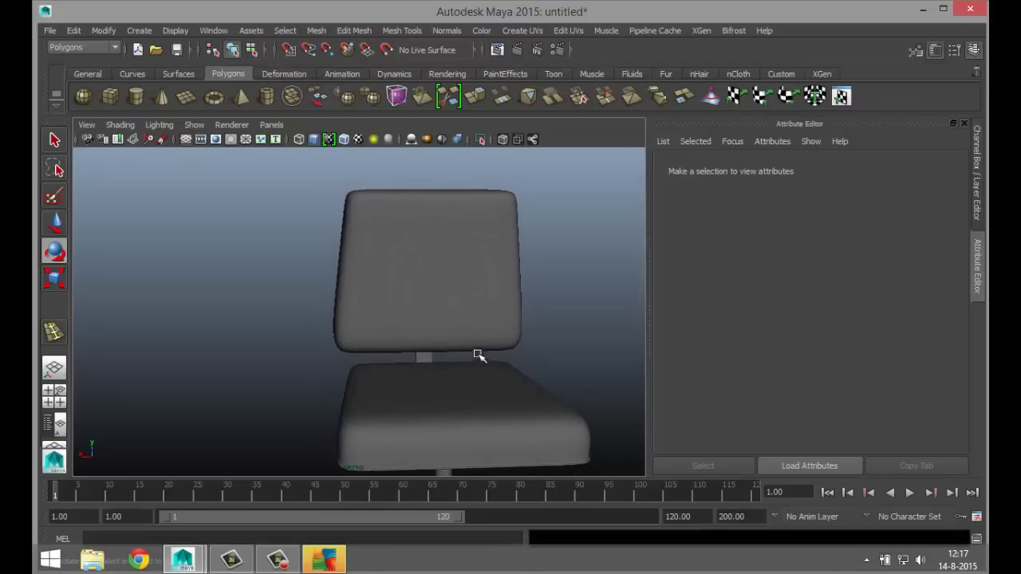
click(478, 296)
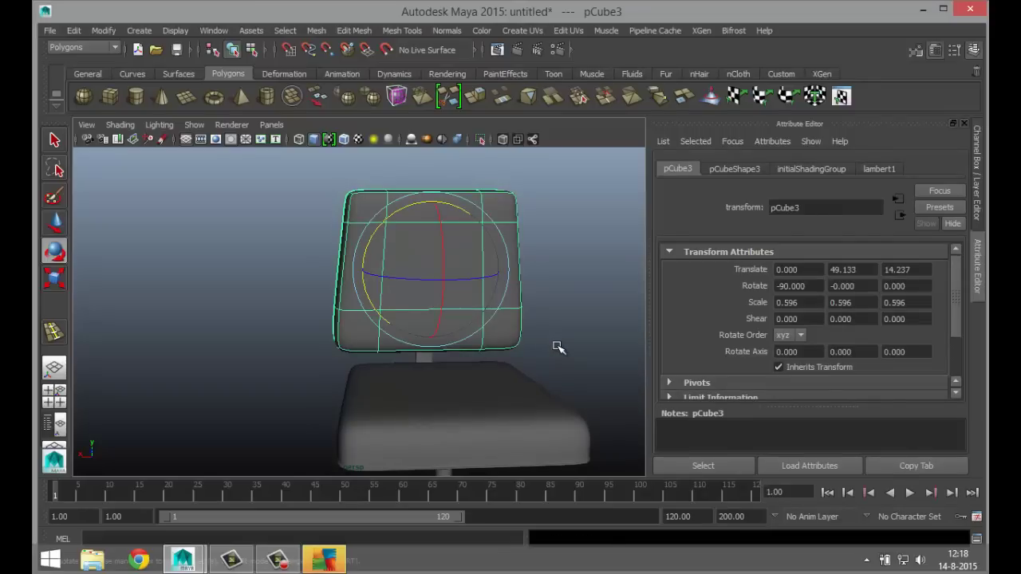
- Undo the backrest's flip and check its original orientation up close
key(ctrl+z)
key(ctrl+z)
key(ctrl+z)
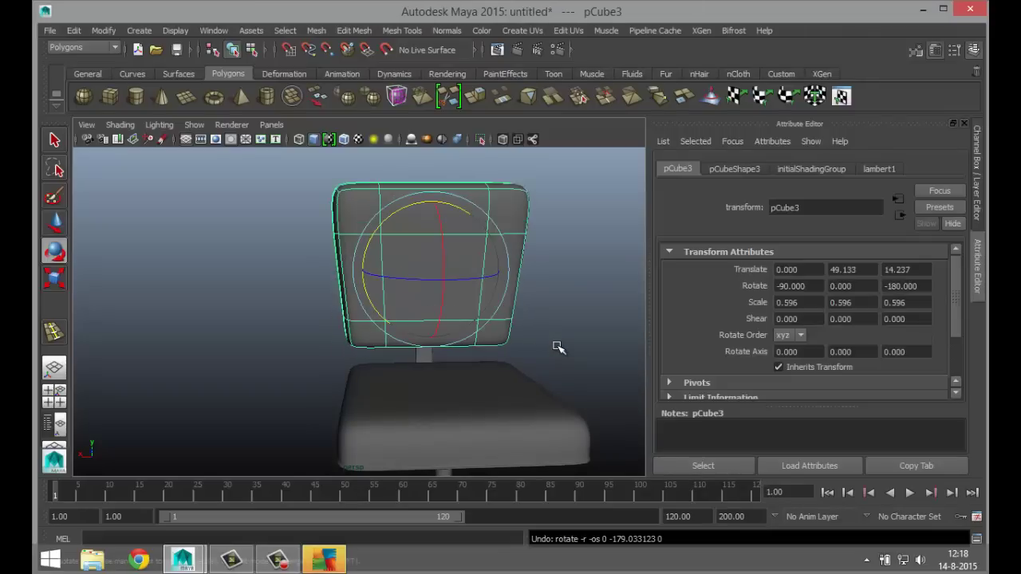
key(a)
key(bracketleft)
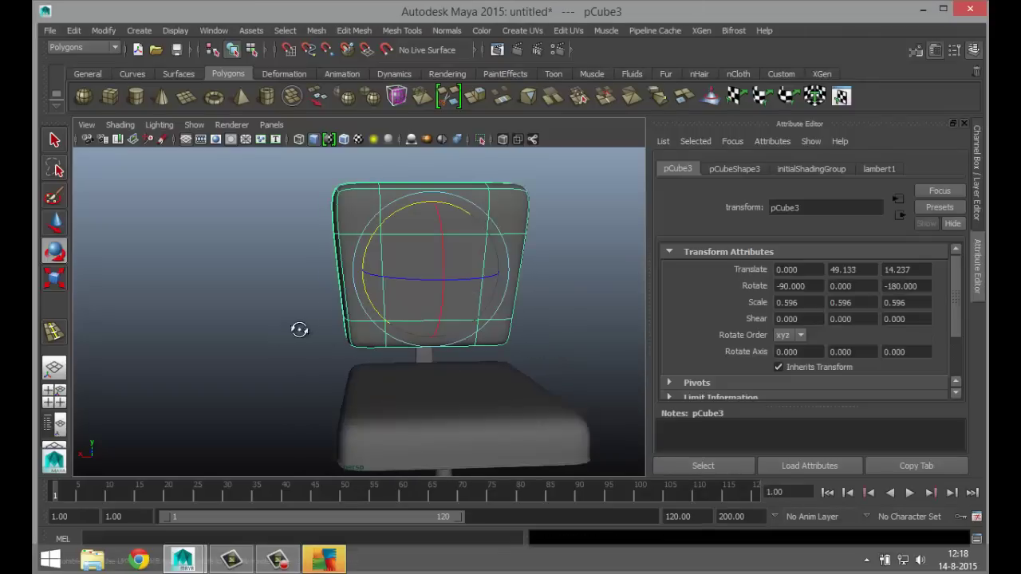
mouse_move(299, 329)
alt+mouse_down()
mouse_move(531, 324)
mouse_move(360, 342)
mouse_move(289, 337)
alt+mouse_up()
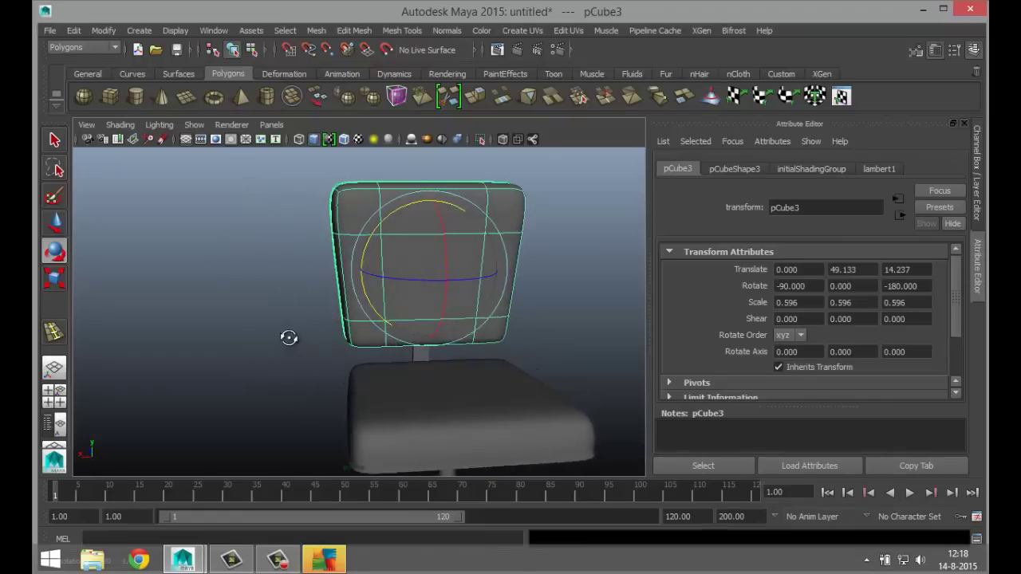
scroll(274, 332, up, 5)
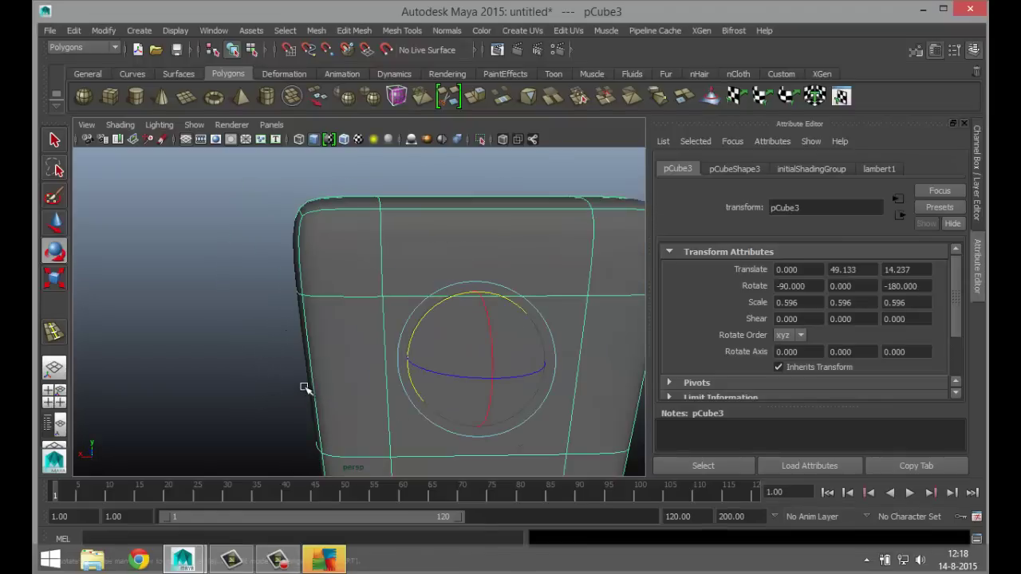
scroll(287, 390, down, 4)
- In the front view, insert three evenly spaced vertical edge loops across the middle of the backrest
click(54, 395)
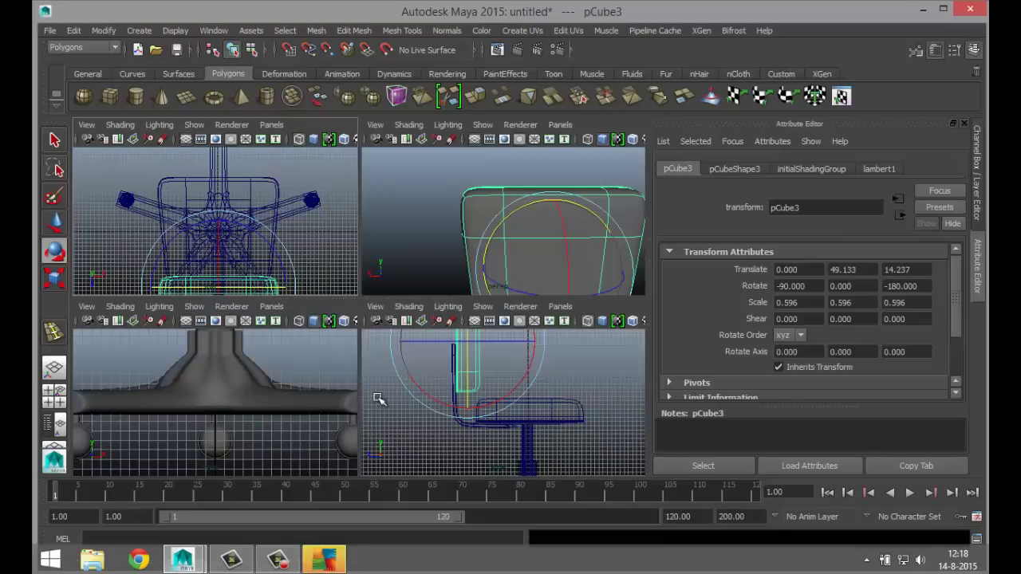
key(f)
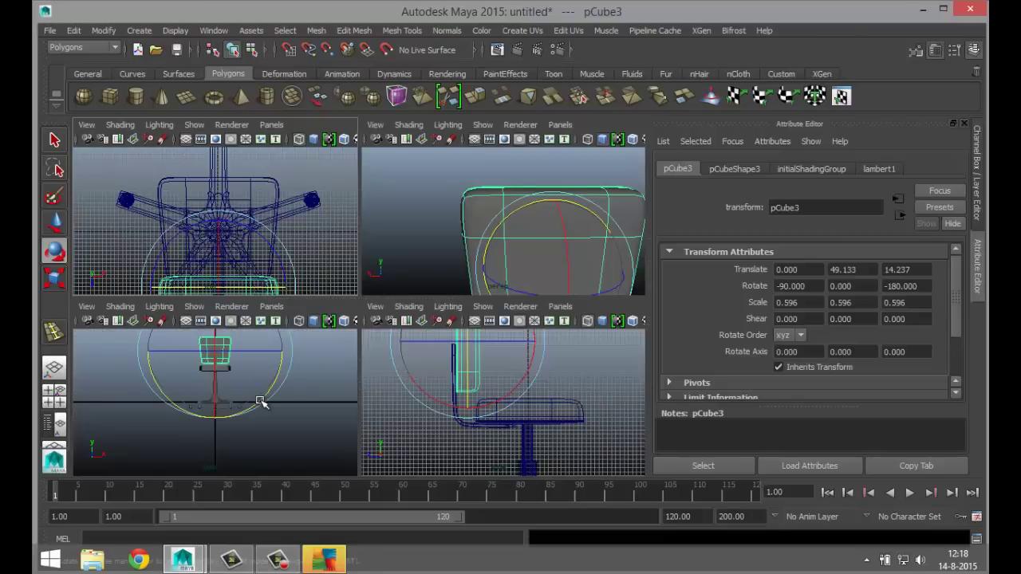
key(space)
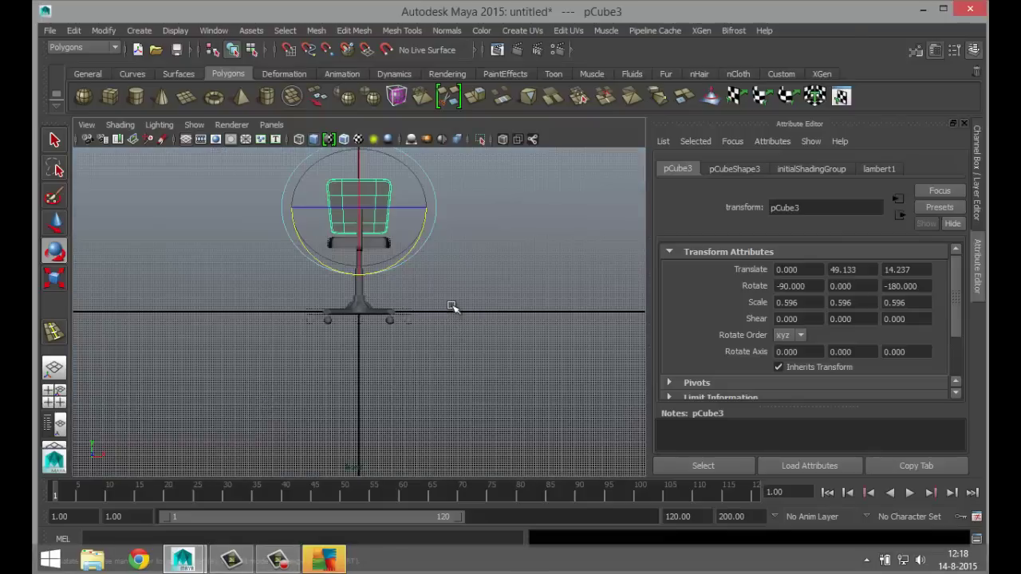
alt+middle_drag(450, 301, 476, 411)
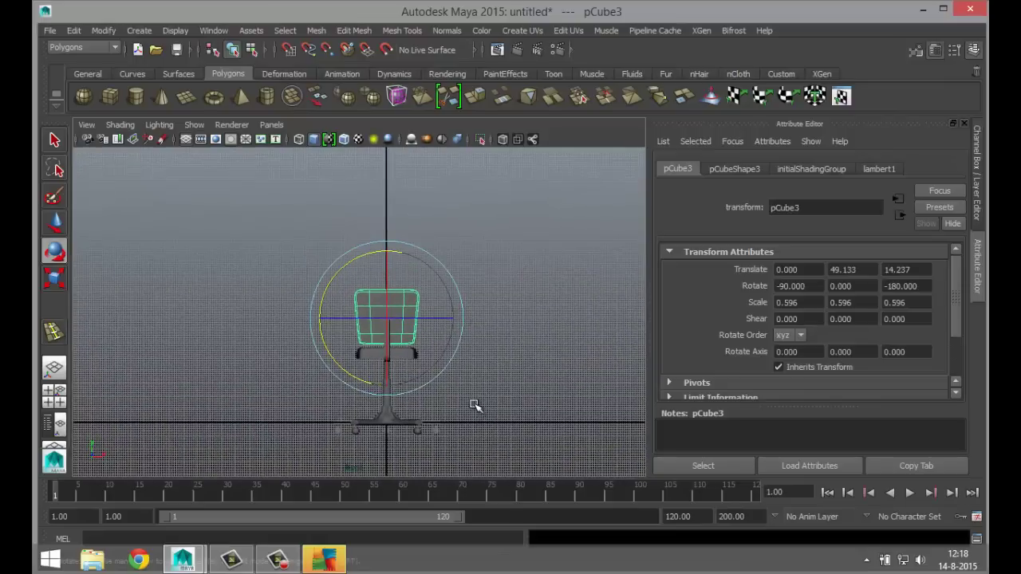
scroll(467, 383, up, 5)
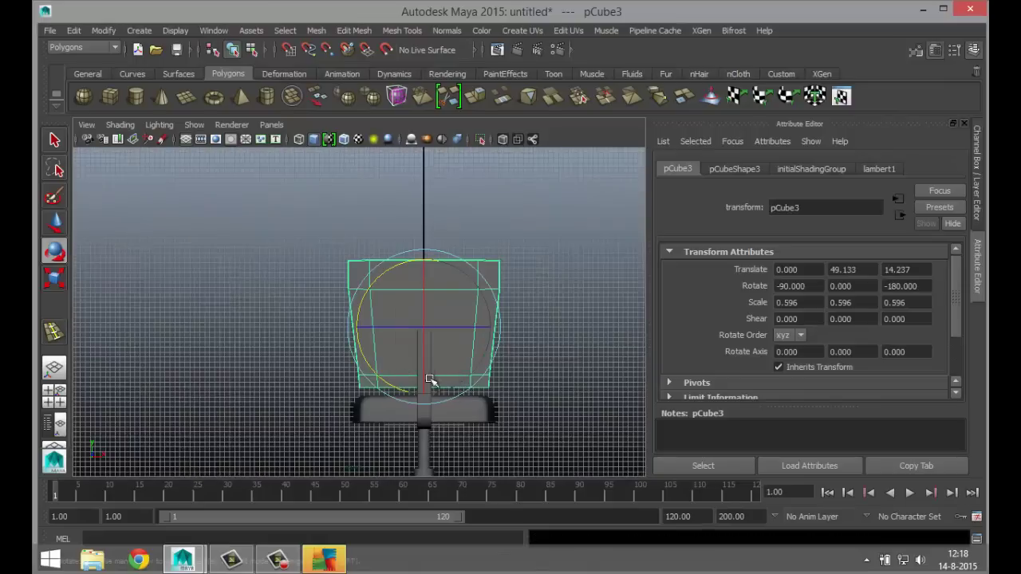
alt+middle_drag(431, 380, 365, 350)
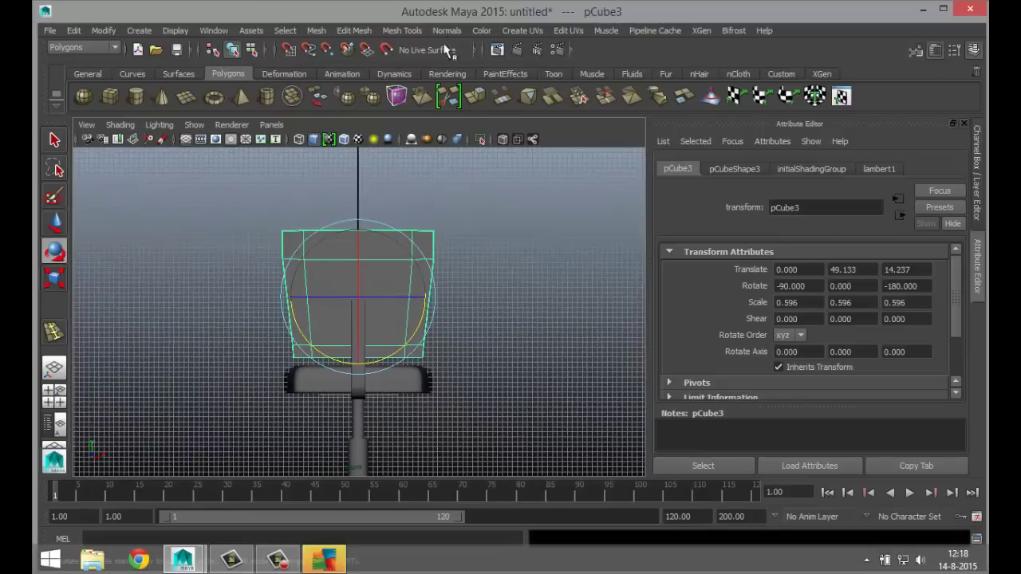
click(399, 31)
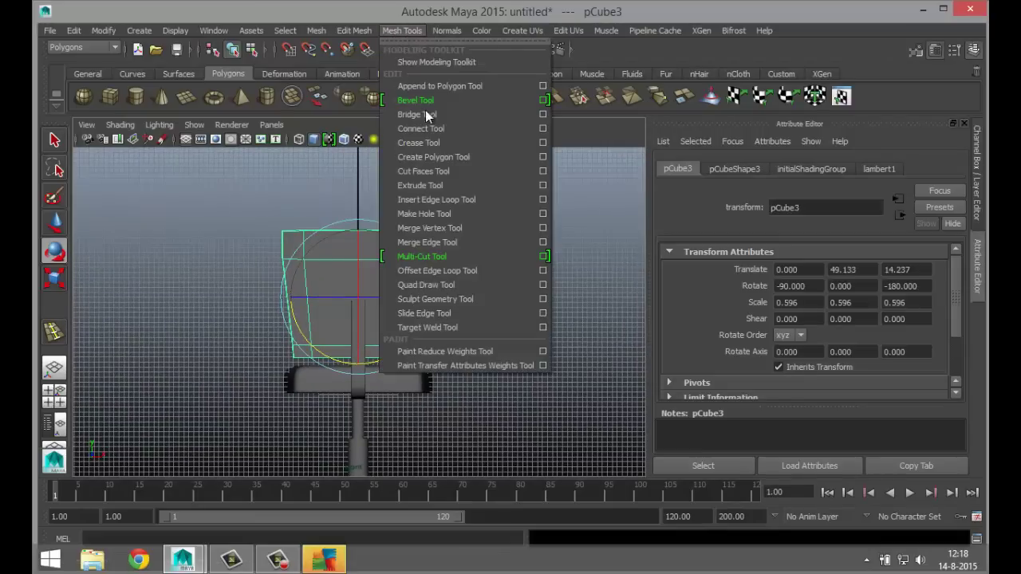
click(543, 199)
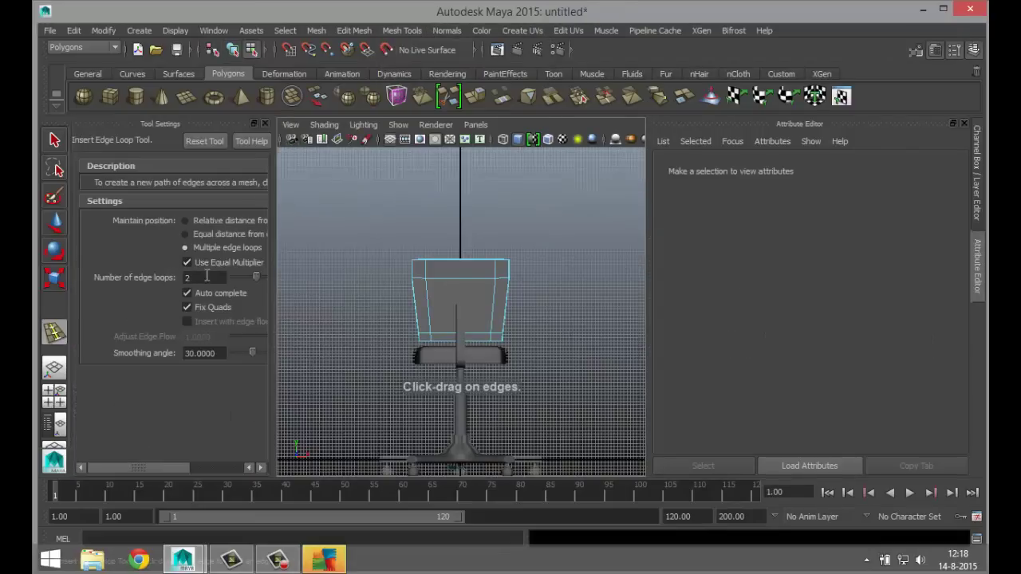
double_click(199, 277)
text(3)
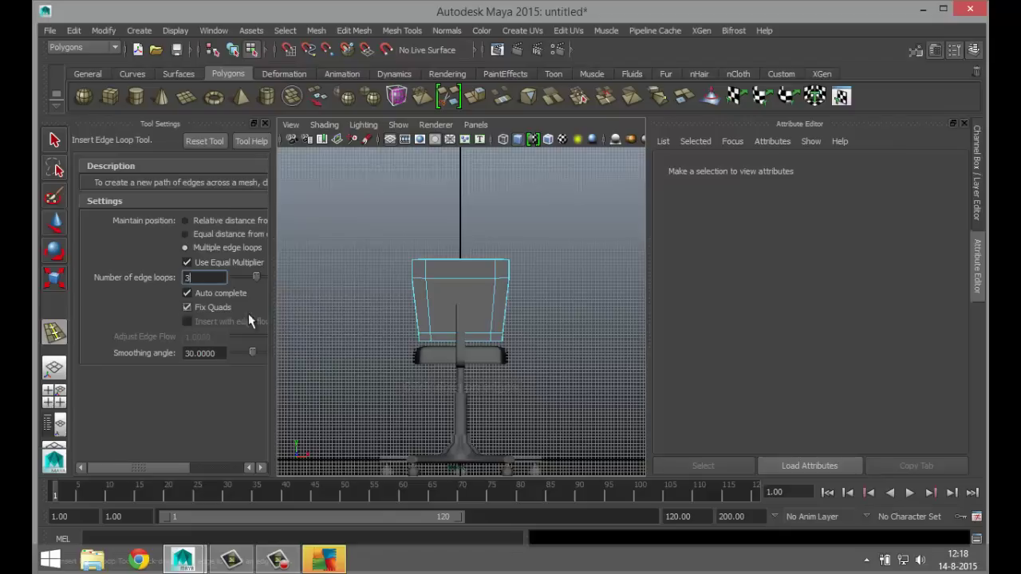
scroll(464, 348, up, 4)
click(466, 197)
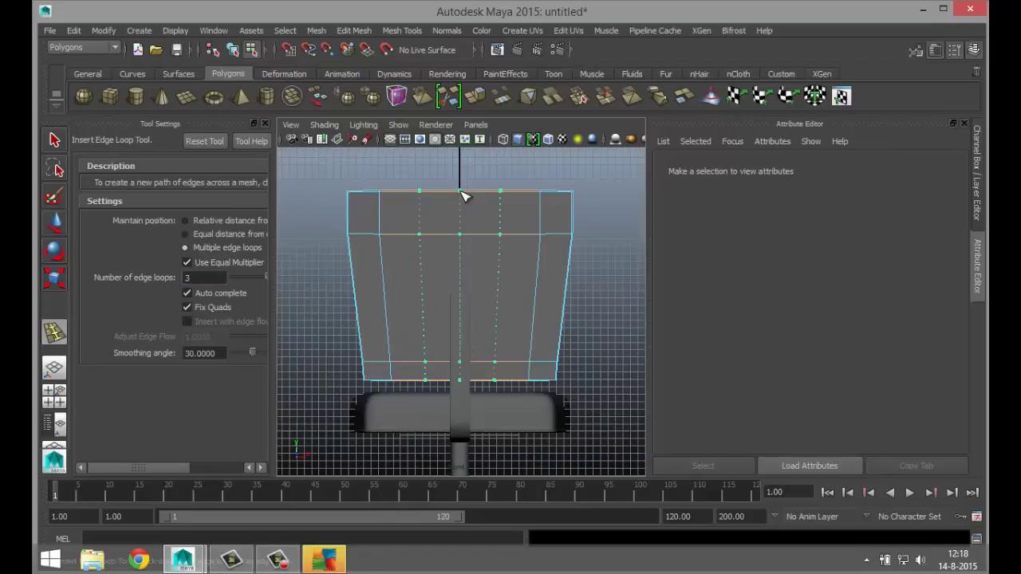
click(266, 124)
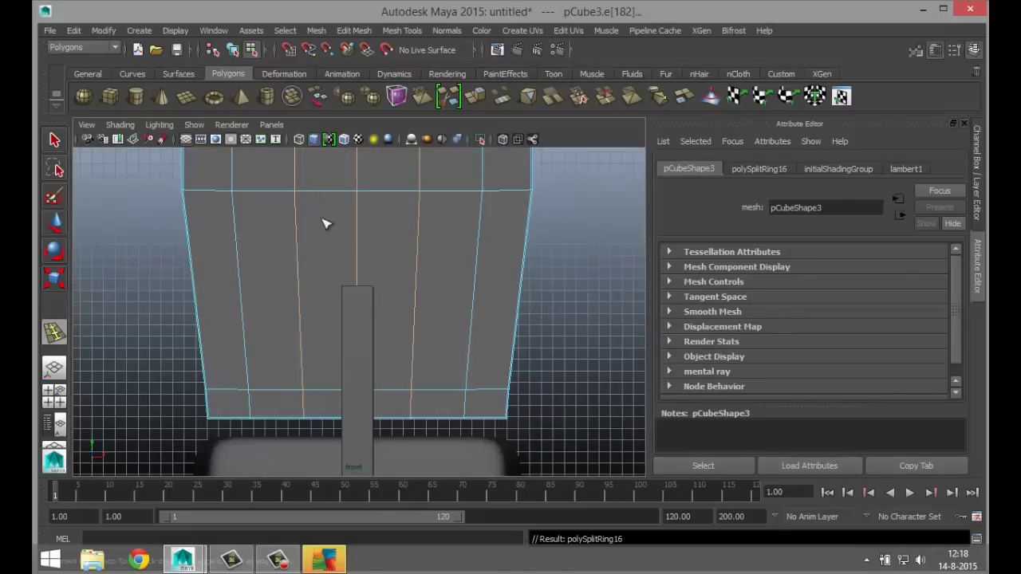
- Raise the backrest's top-edge vertices between the corners, and the middle three further, to arch the top
scroll(335, 235, down, 5)
alt+middle_drag(346, 251, 387, 342)
right_drag(384, 225, 323, 220)
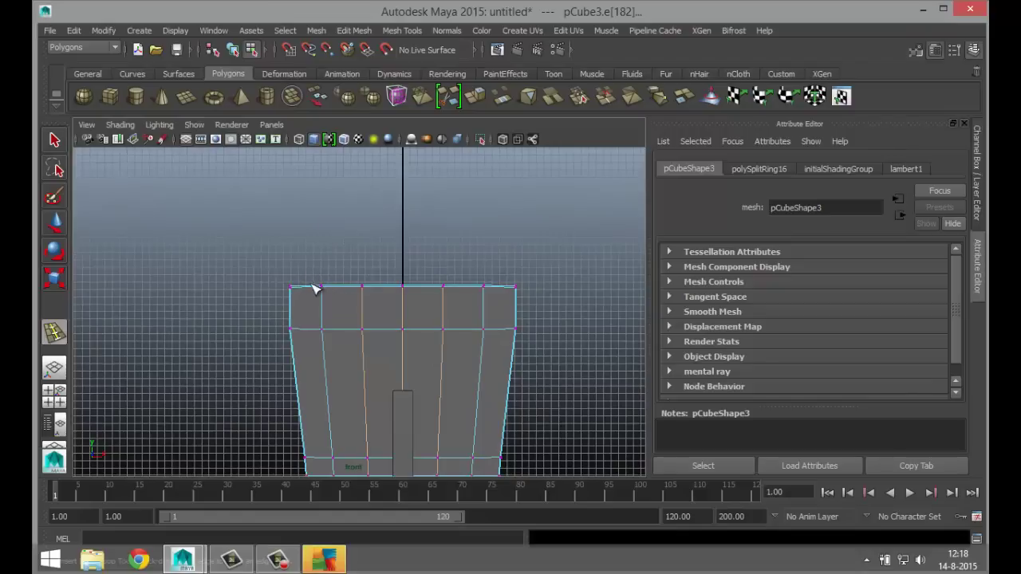
drag(310, 268, 495, 319)
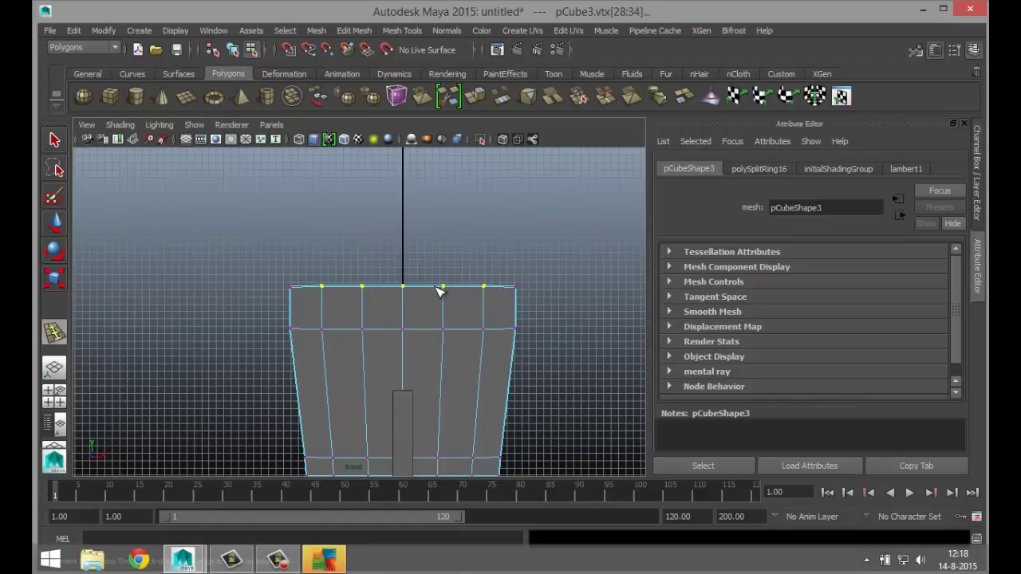
key(w)
drag(404, 216, 404, 209)
drag(343, 251, 469, 292)
mouse_move(403, 203)
mouse_down()
mouse_move(405, 192)
mouse_move(407, 205)
mouse_up()
click(404, 264)
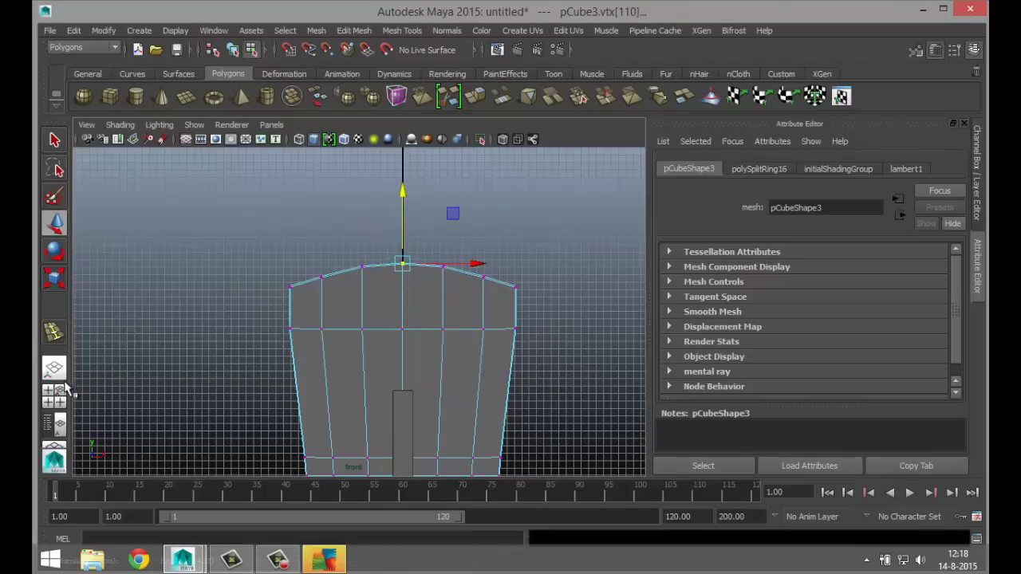
- Scale the backrest's two outer top corners inward along X to round off the top
drag(274, 274, 311, 313)
shift+drag(499, 271, 531, 313)
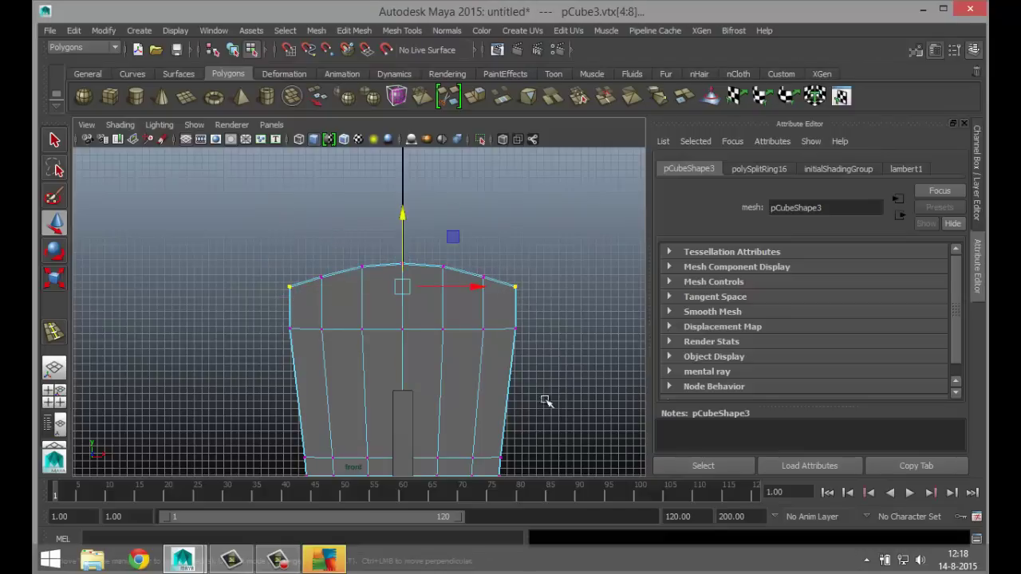
key(r)
drag(473, 290, 461, 289)
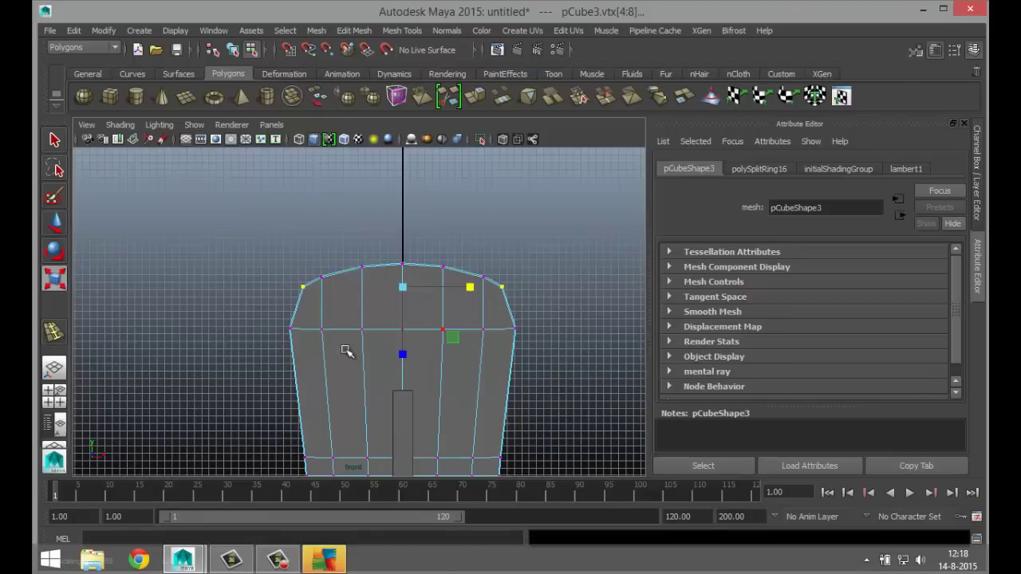
- Return the backrest to object mode and examine the reshaped chair from behind and the side in perspective
click(50, 396)
key(space)
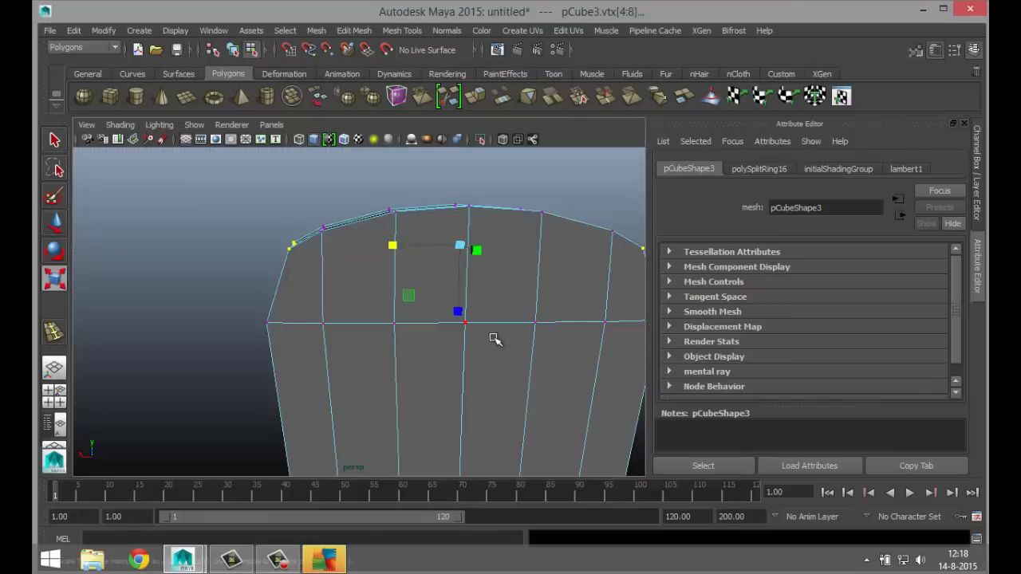
alt+drag(495, 338, 301, 354)
right_drag(242, 347, 303, 201)
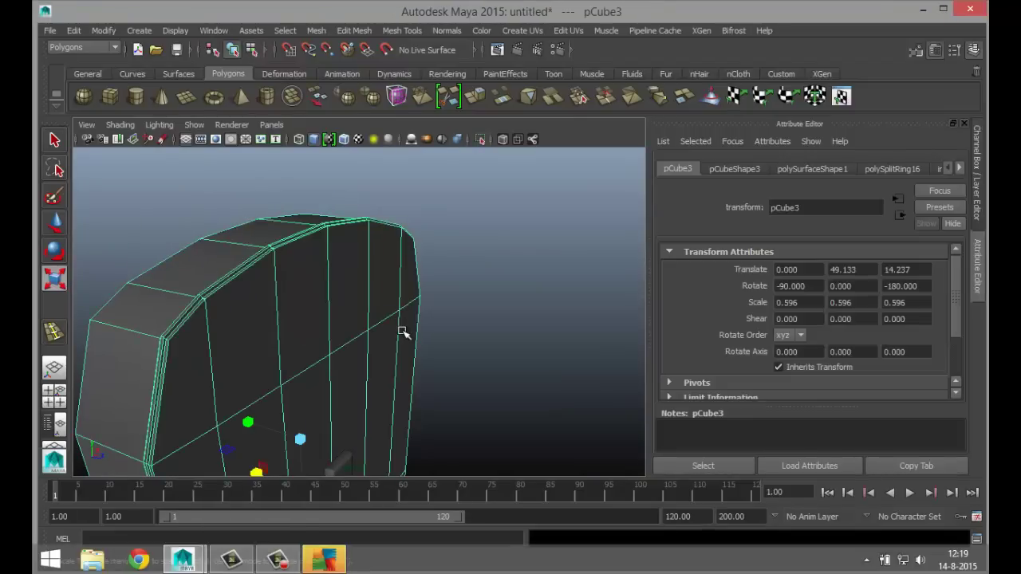
scroll(513, 266, down, 3)
click(513, 267)
scroll(496, 309, down, 4)
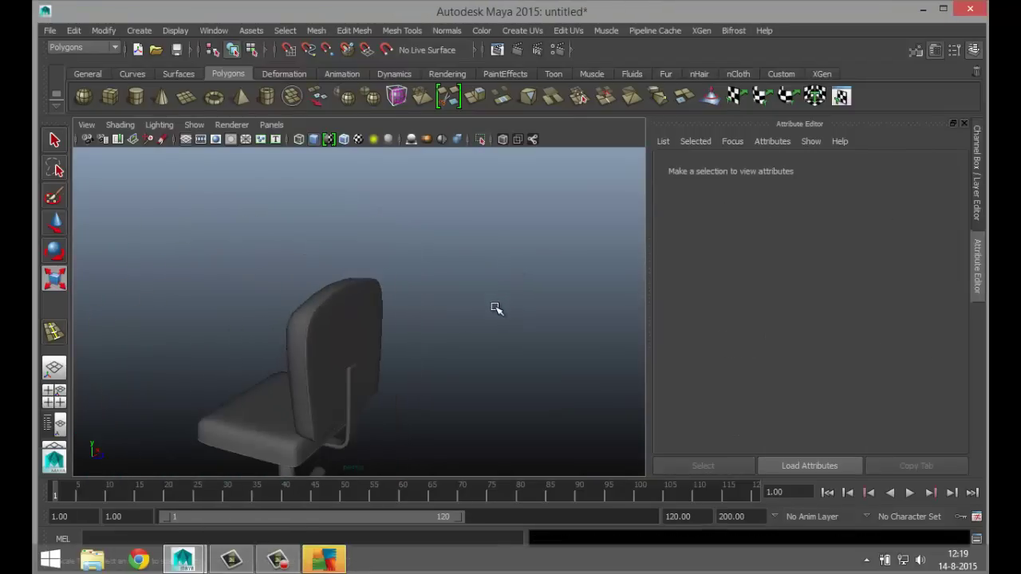
alt+drag(415, 349, 526, 369)
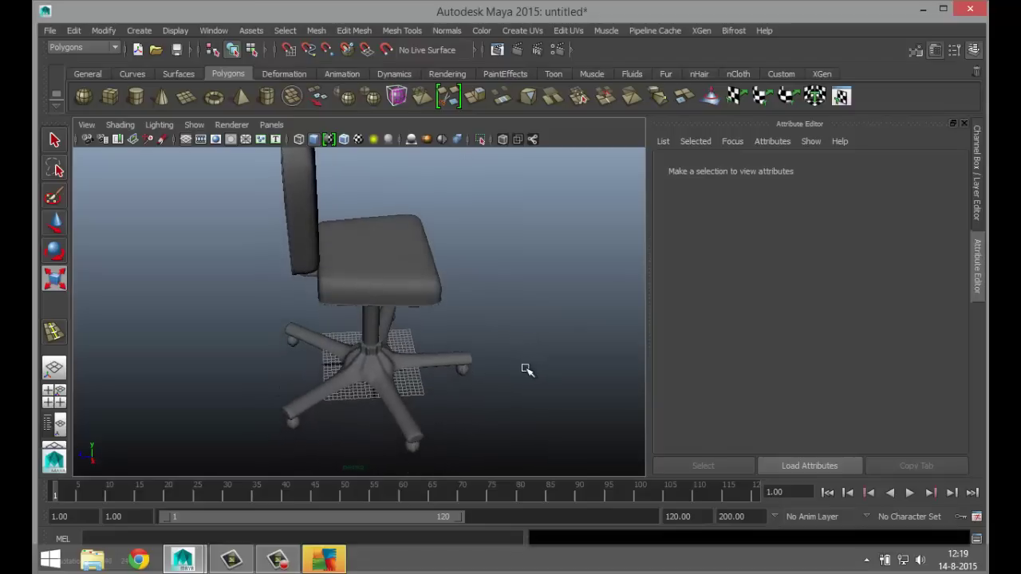
alt+middle_drag(521, 373, 513, 332)
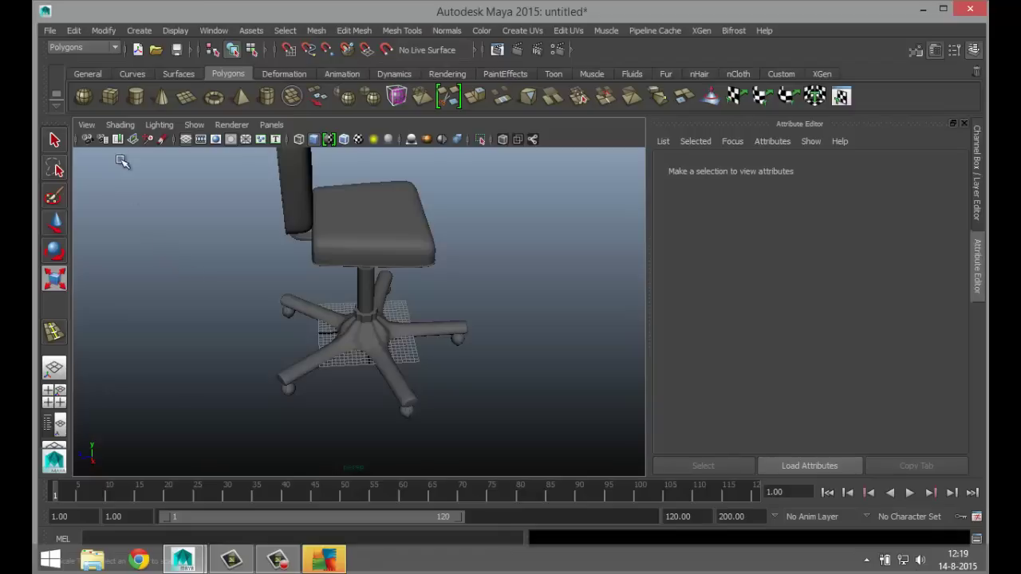
- Create a small flat polygon cube on the ground beside the chair and raise it to about Translate Y 50.742
click(110, 96)
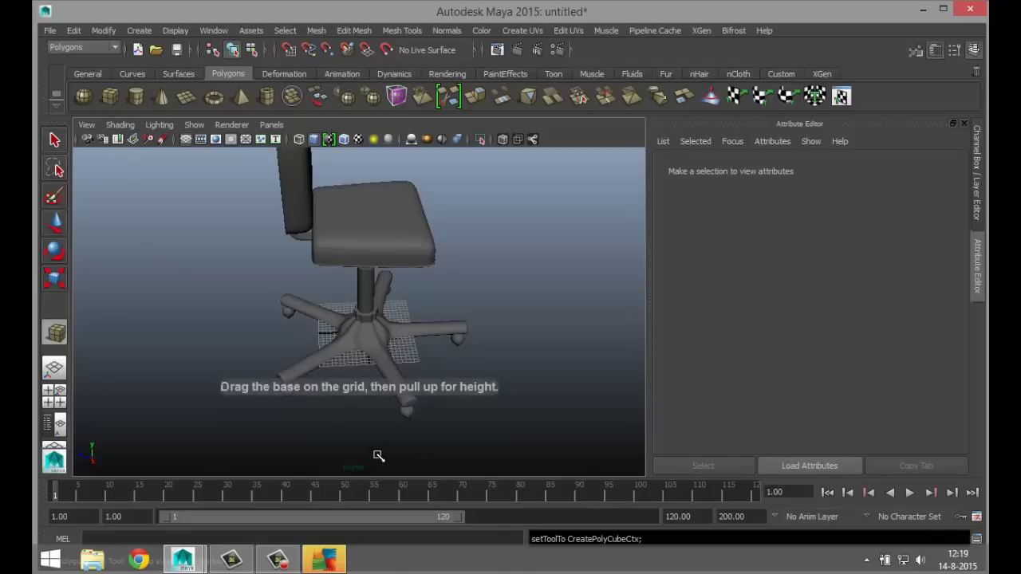
drag(361, 446, 408, 427)
drag(409, 426, 403, 440)
key(w)
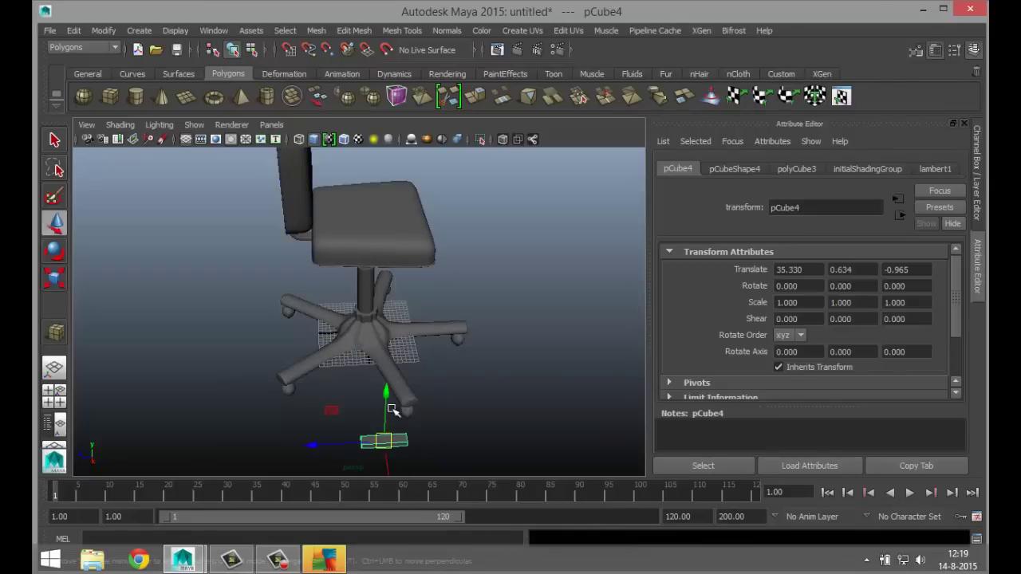
drag(387, 396, 421, 216)
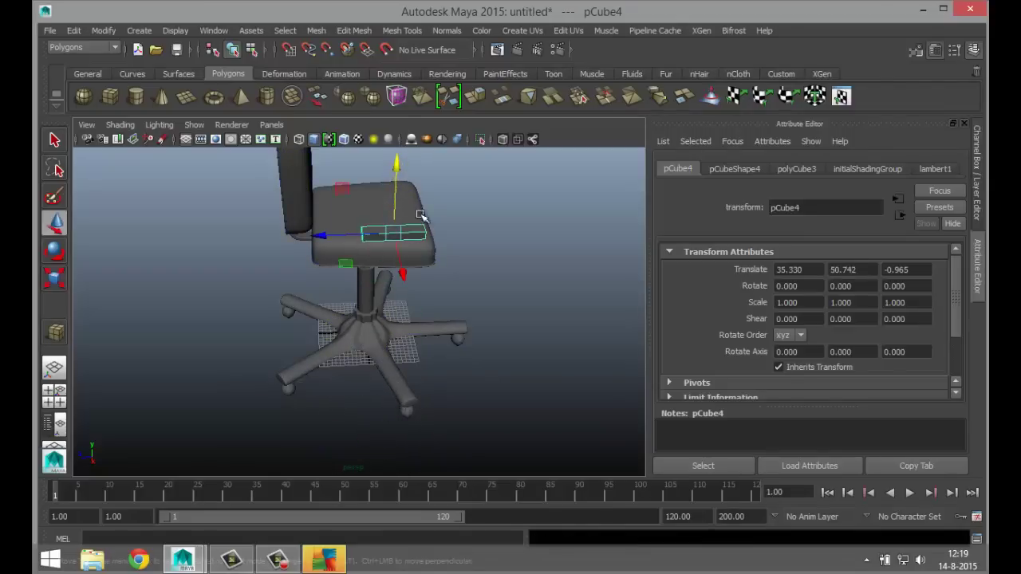
- Lower the flat box to about Translate Y 46.513 and centre it along Z at about -0.010 above the seat
alt+drag(514, 338, 330, 344)
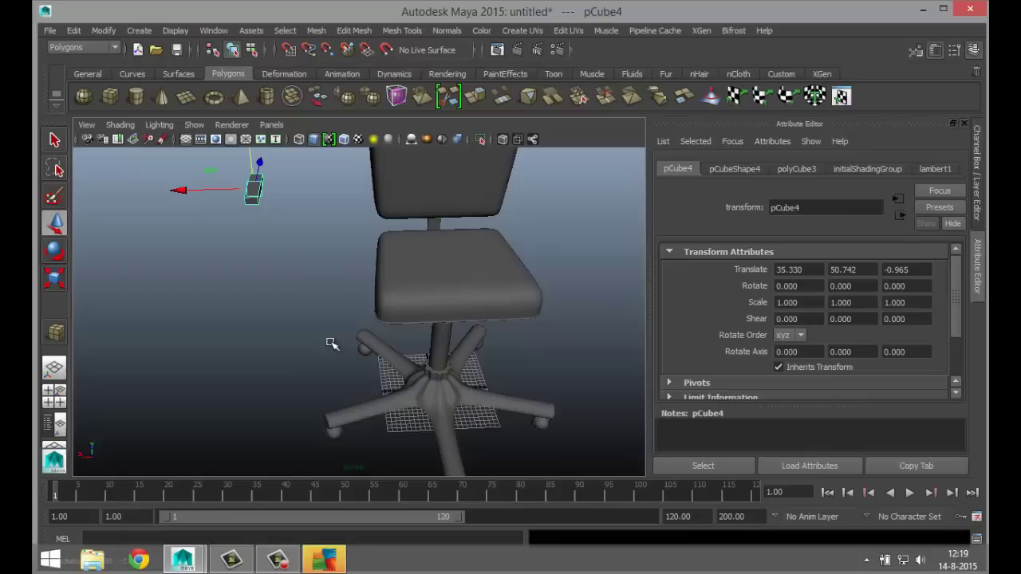
click(61, 404)
key(space)
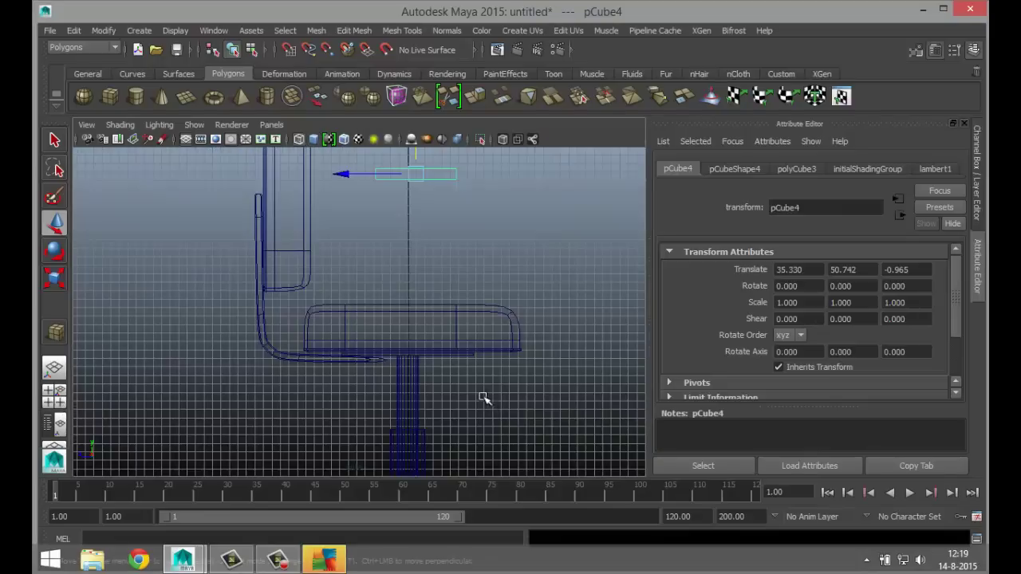
scroll(483, 401, down, 2)
drag(398, 158, 403, 180)
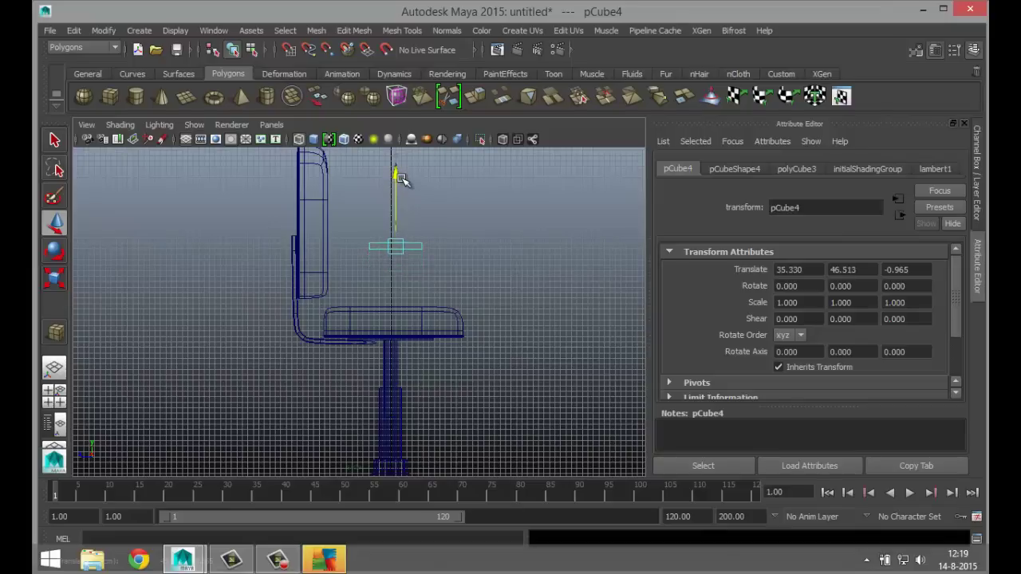
drag(335, 245, 320, 245)
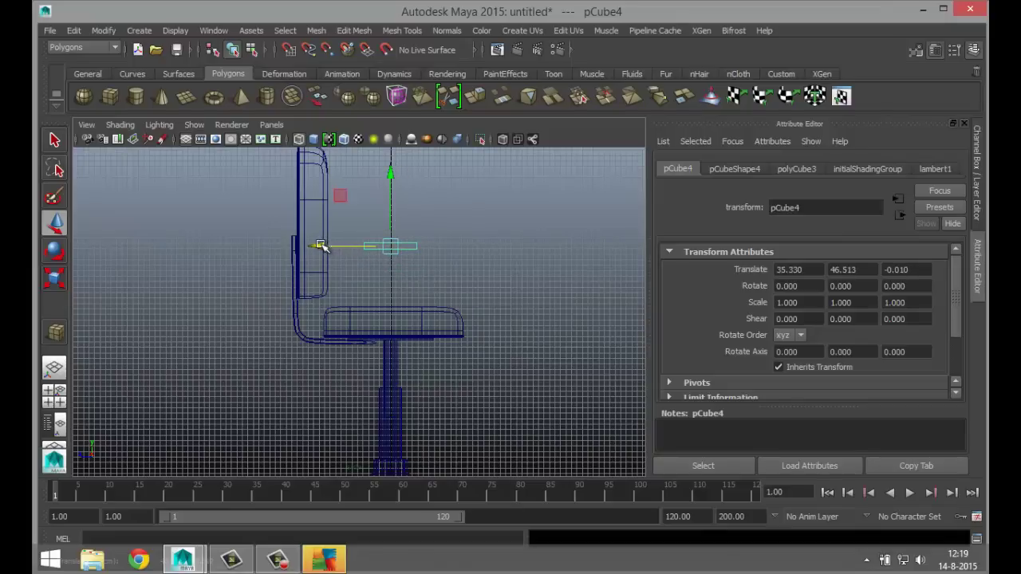
scroll(396, 342, up, 2)
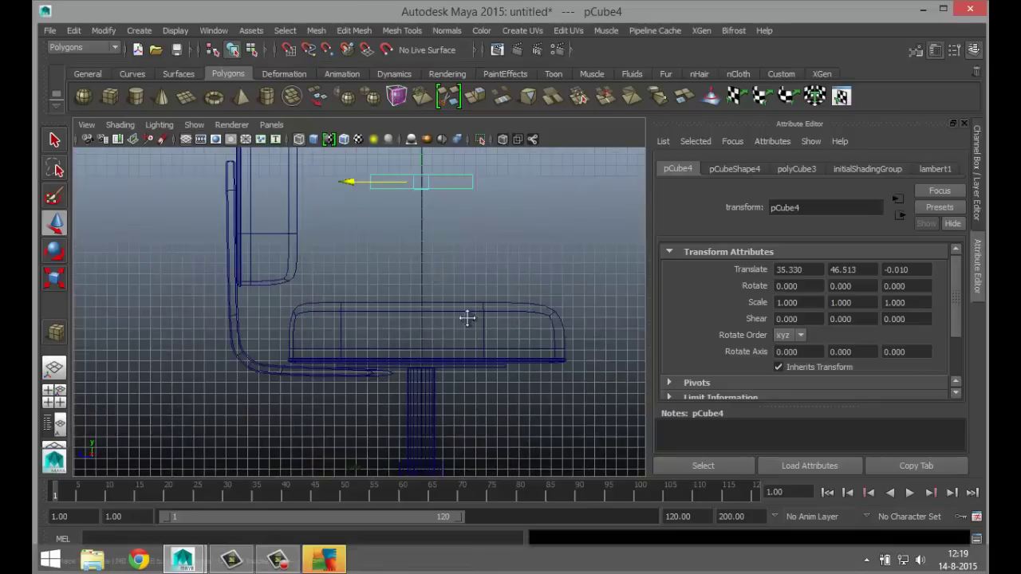
mouse_move(465, 317)
alt+middle_down()
mouse_move(468, 383)
mouse_move(467, 329)
alt+middle_up()
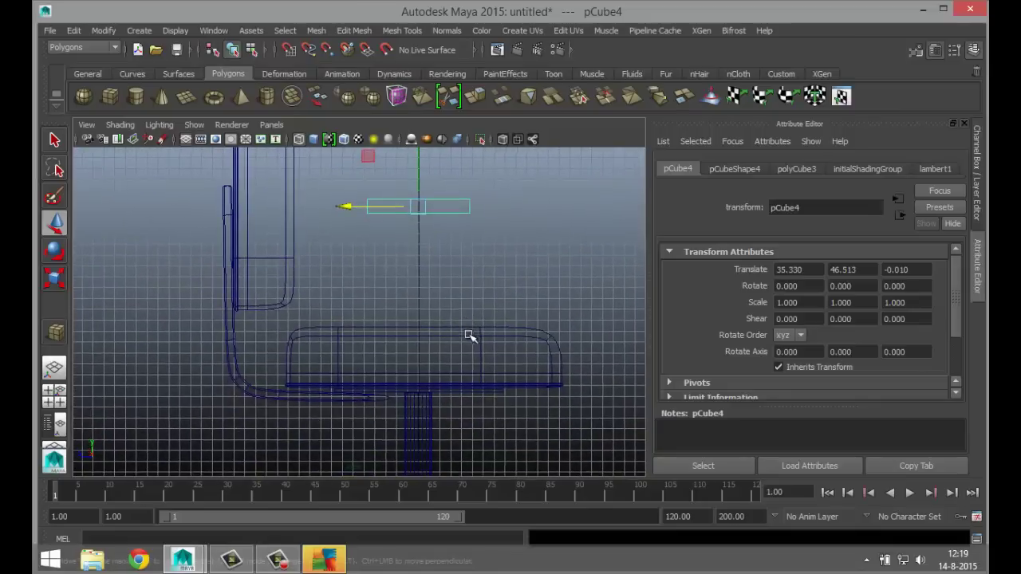
alt+drag(476, 348, 473, 349)
- Move the box along X to about Translate X 17.859 so it sits close beside the seat
click(60, 399)
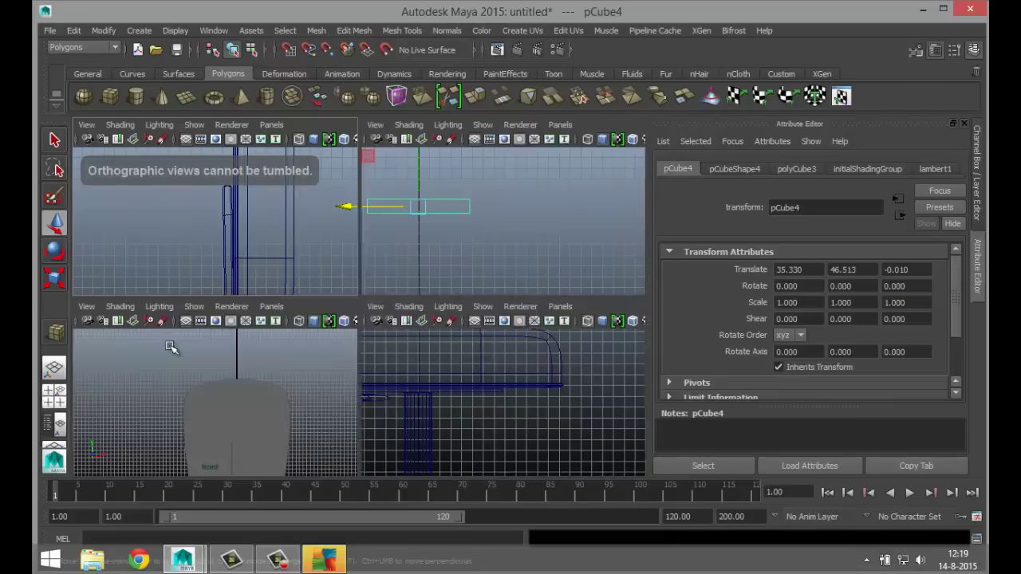
key(space)
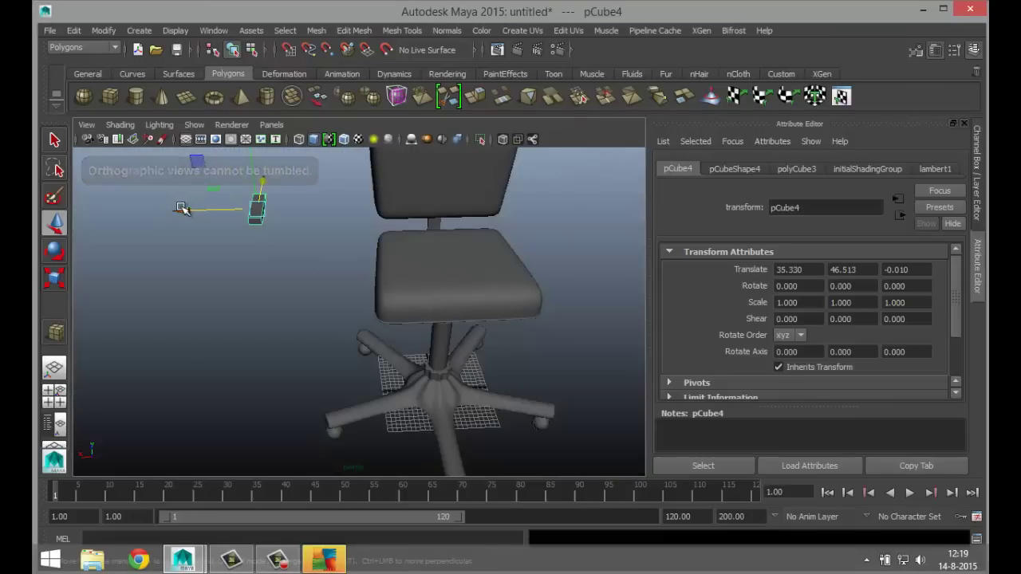
drag(181, 211, 282, 221)
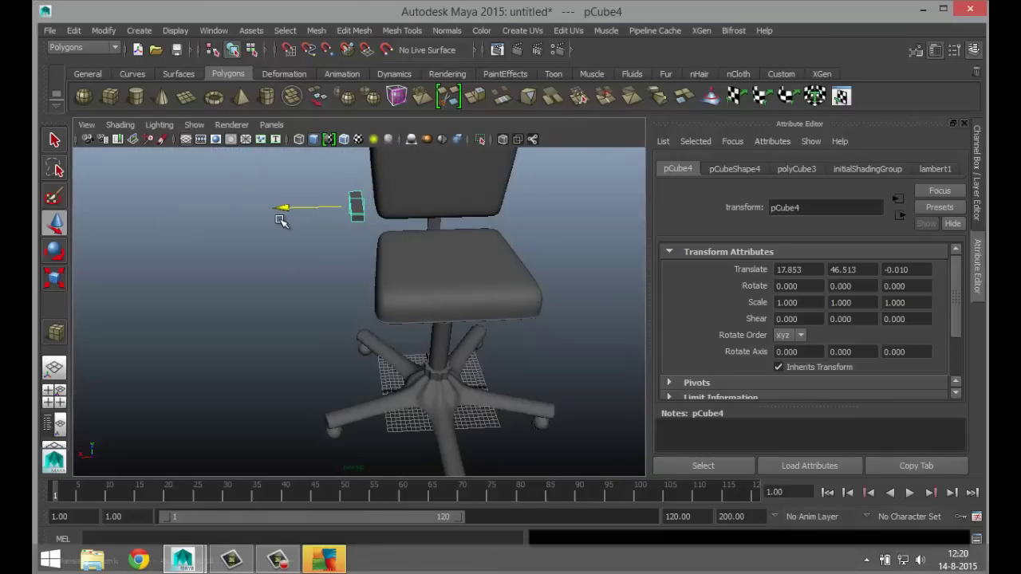
alt+drag(308, 303, 269, 353)
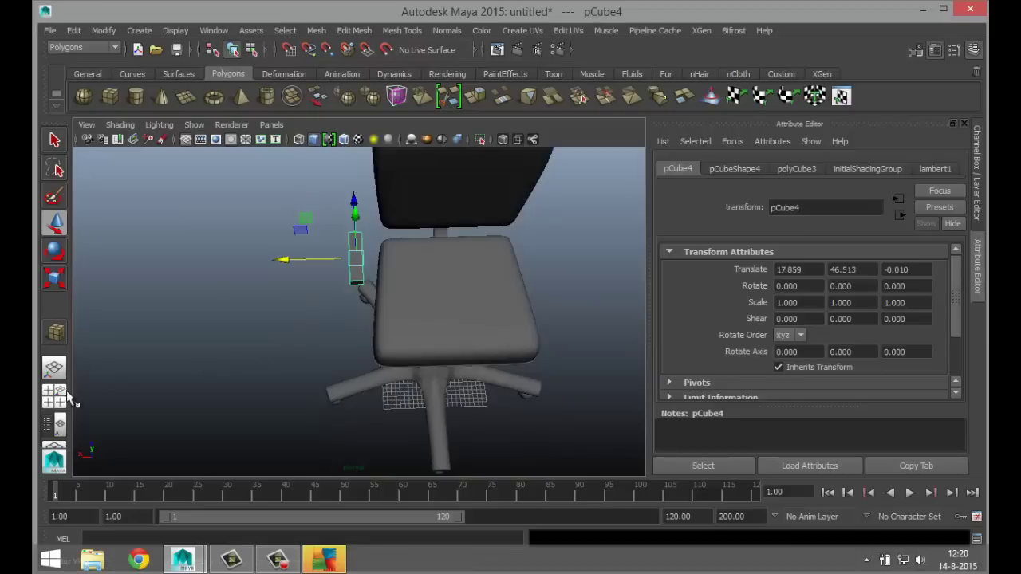
- Scale the box to about 2.044 along Z and 1.583 along X to form a long armrest pad
key(space)
key(space)
scroll(284, 250, up, 3)
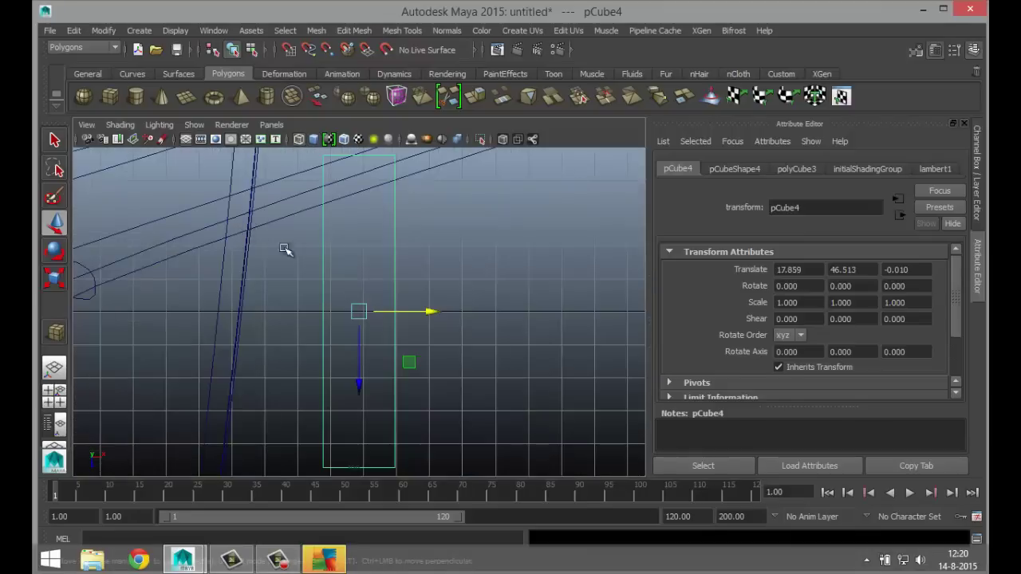
scroll(394, 337, up, 3)
scroll(394, 338, down, 5)
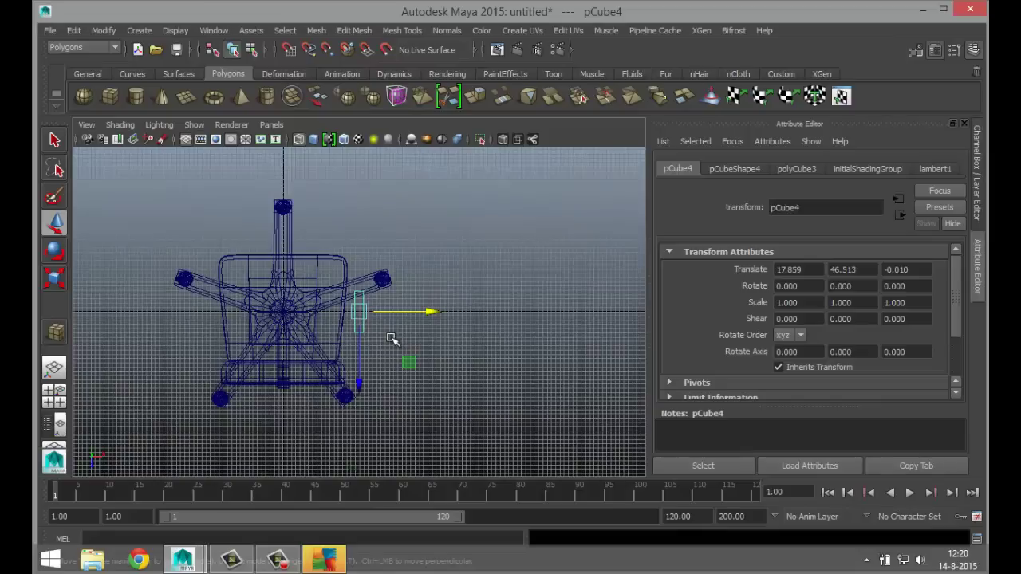
key(r)
drag(358, 383, 371, 456)
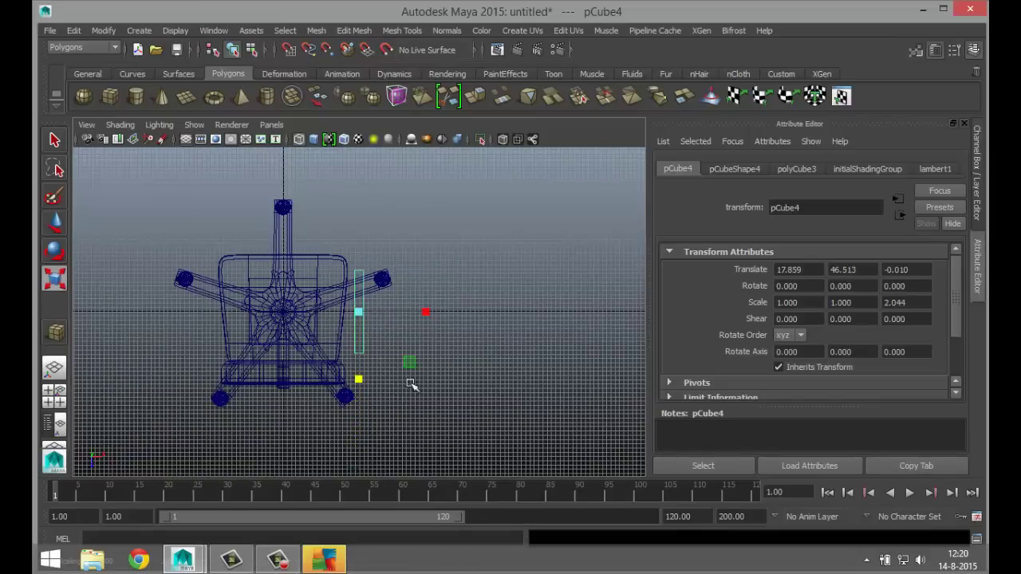
drag(431, 312, 468, 313)
- Extrude the armrest's underside face with an offset of 0.6 and move the inset face slightly down
click(60, 394)
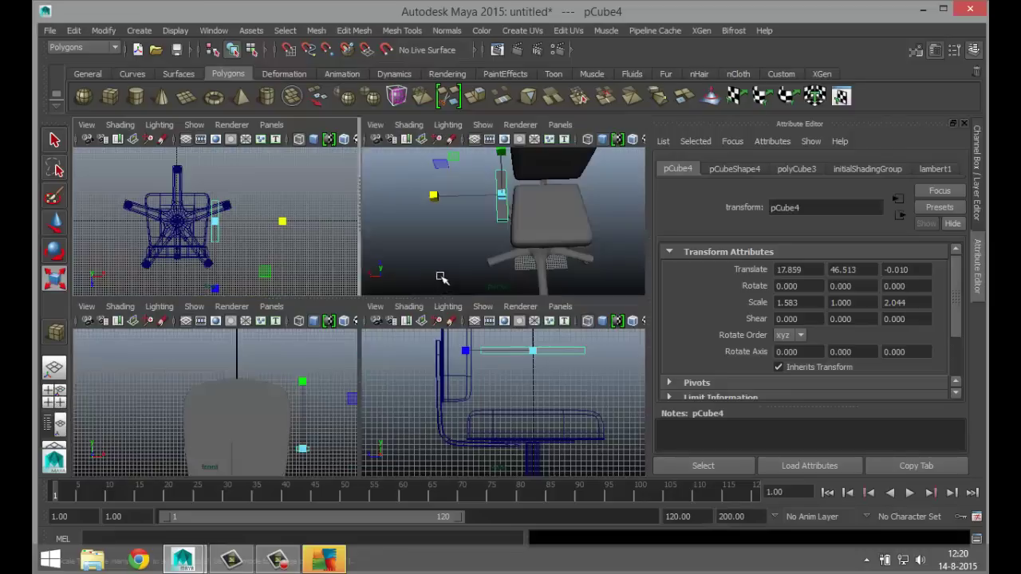
key(space)
scroll(357, 328, up, 3)
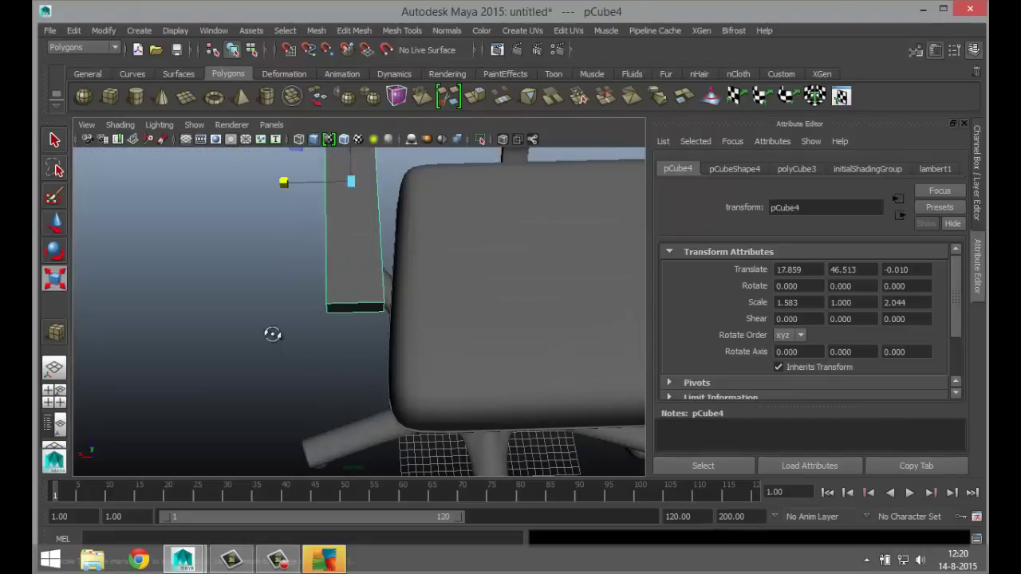
alt+drag(272, 335, 426, 285)
right_drag(437, 241, 440, 244)
click(439, 244)
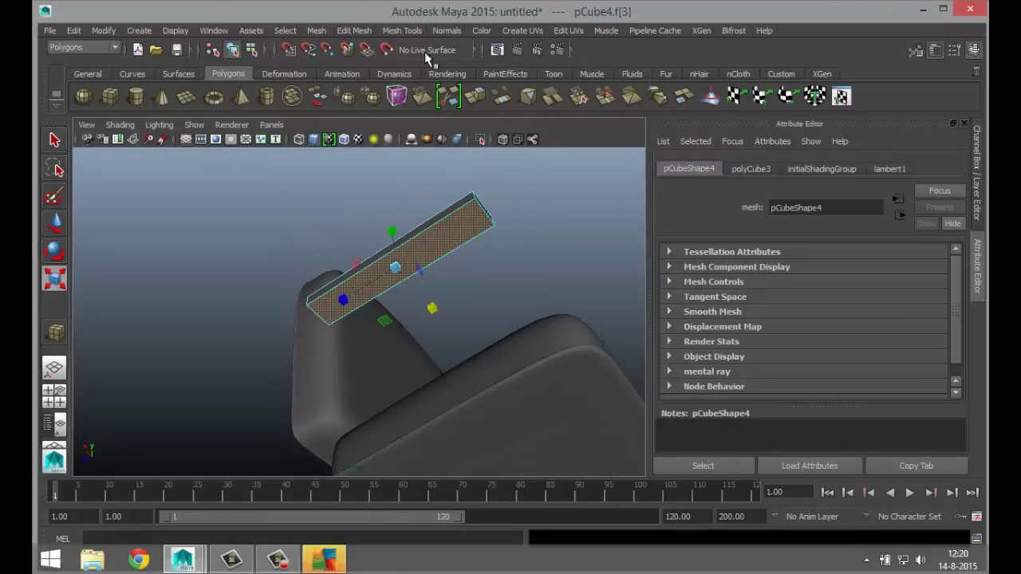
click(353, 32)
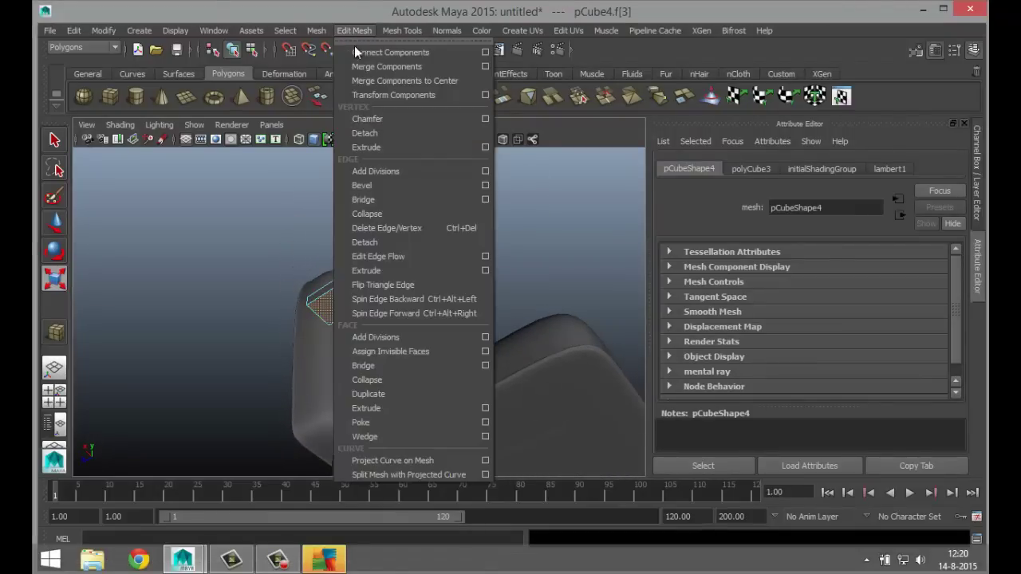
click(395, 408)
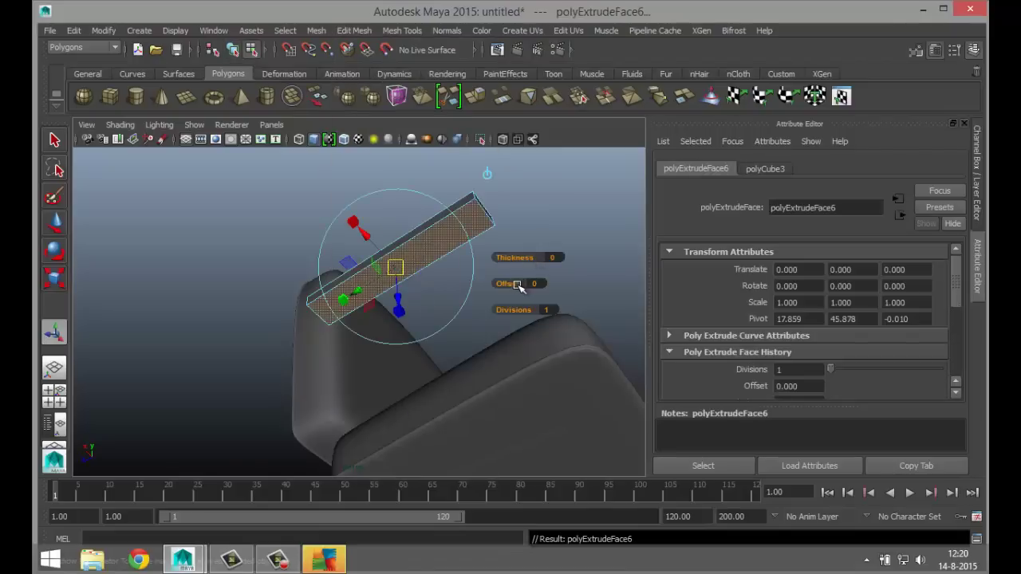
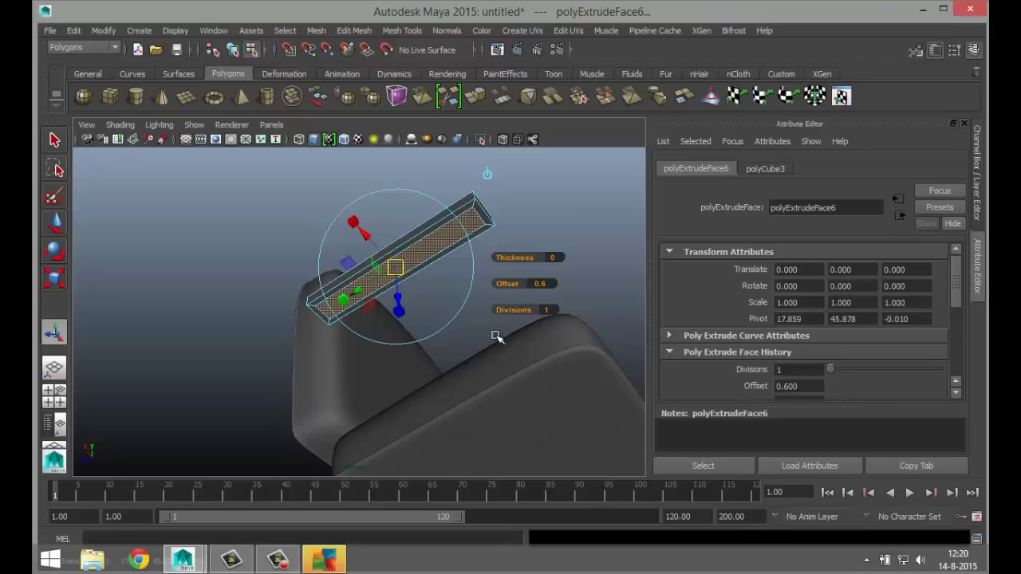
key(w)
drag(393, 232, 394, 236)
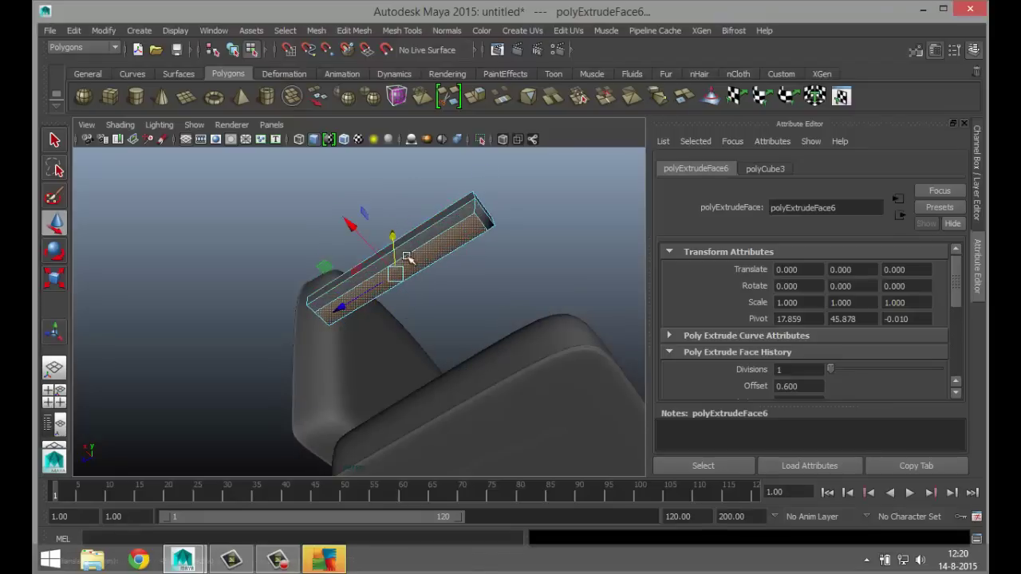
- Extrude the armrest's top face with an offset of 0.5 and raise the inset face slightly
alt+drag(566, 327, 620, 421)
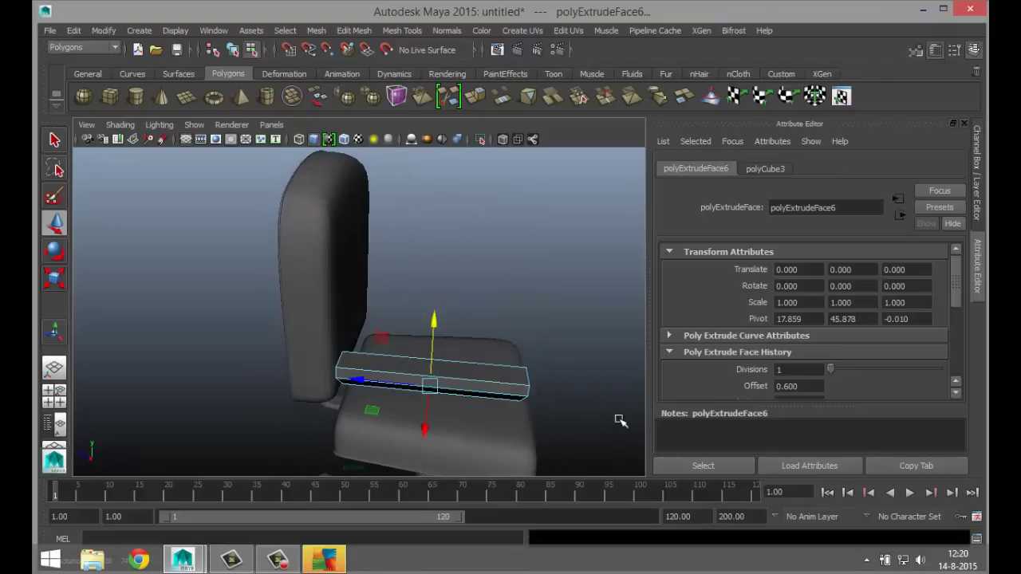
click(506, 376)
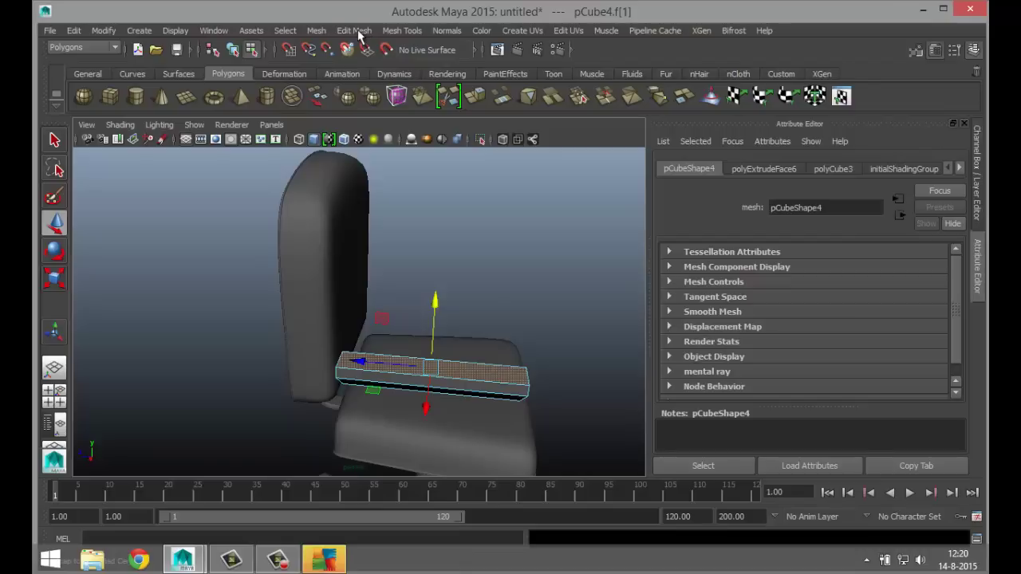
click(358, 32)
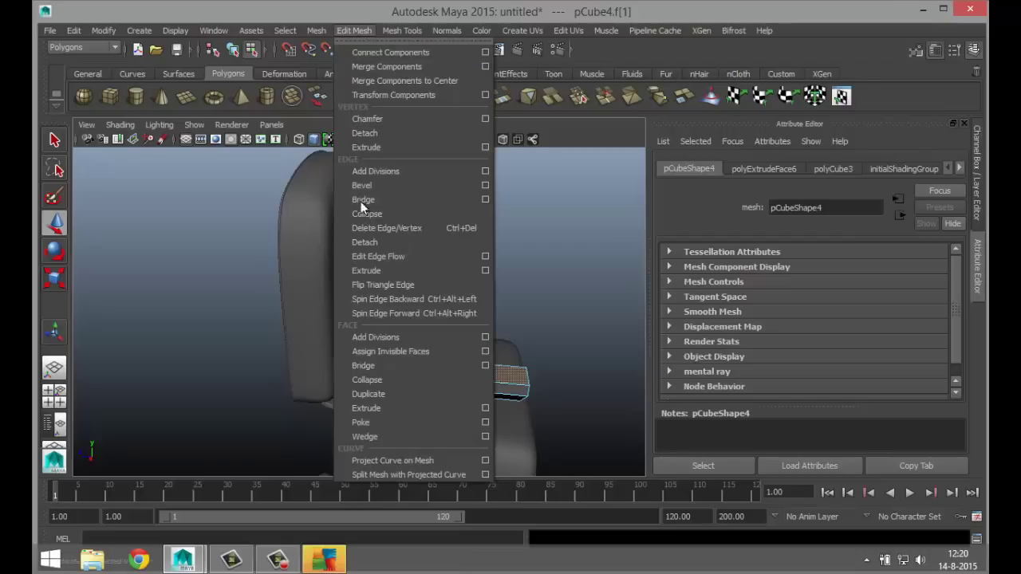
click(402, 408)
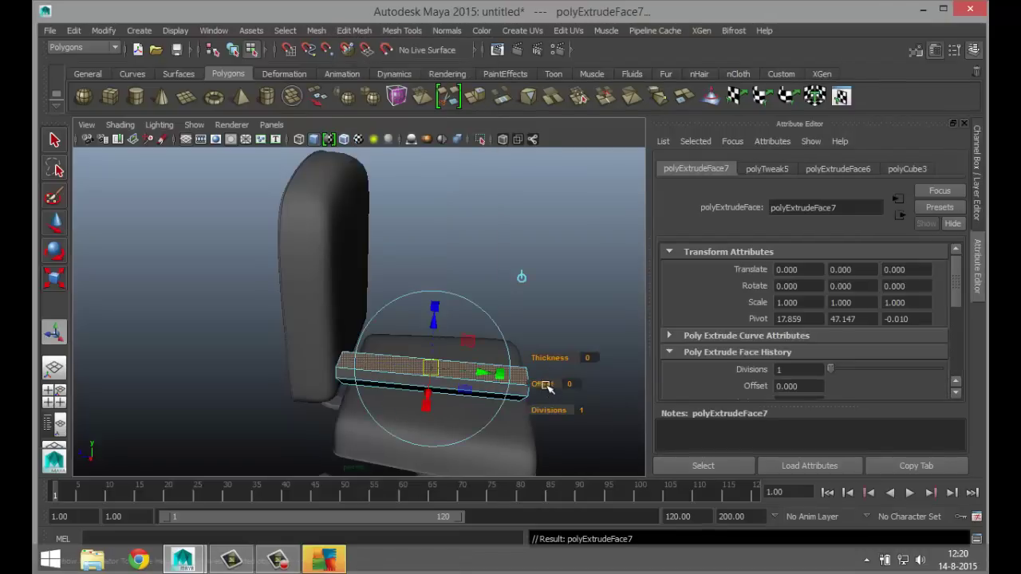
drag(542, 384, 550, 383)
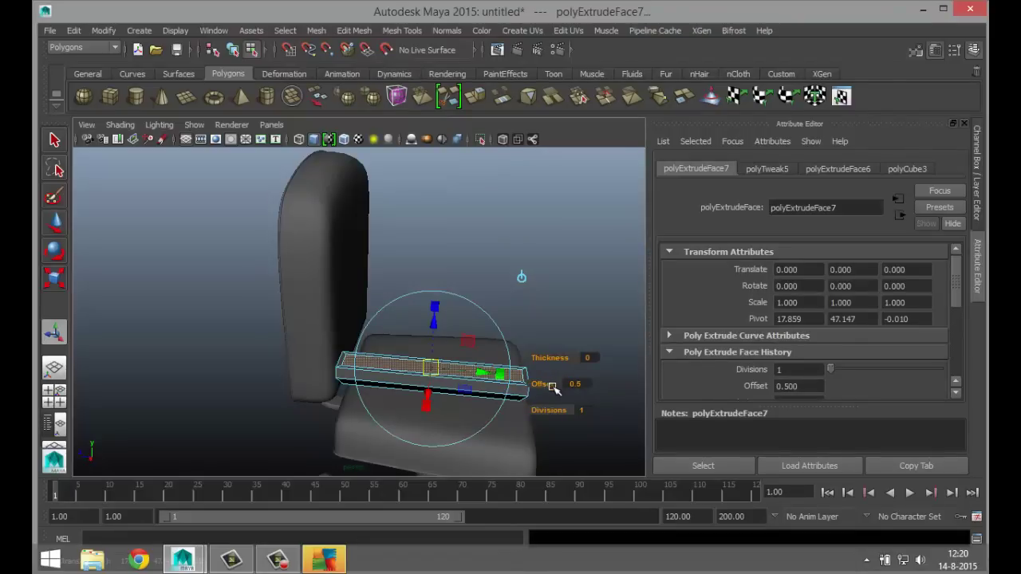
key(w)
drag(437, 301, 437, 300)
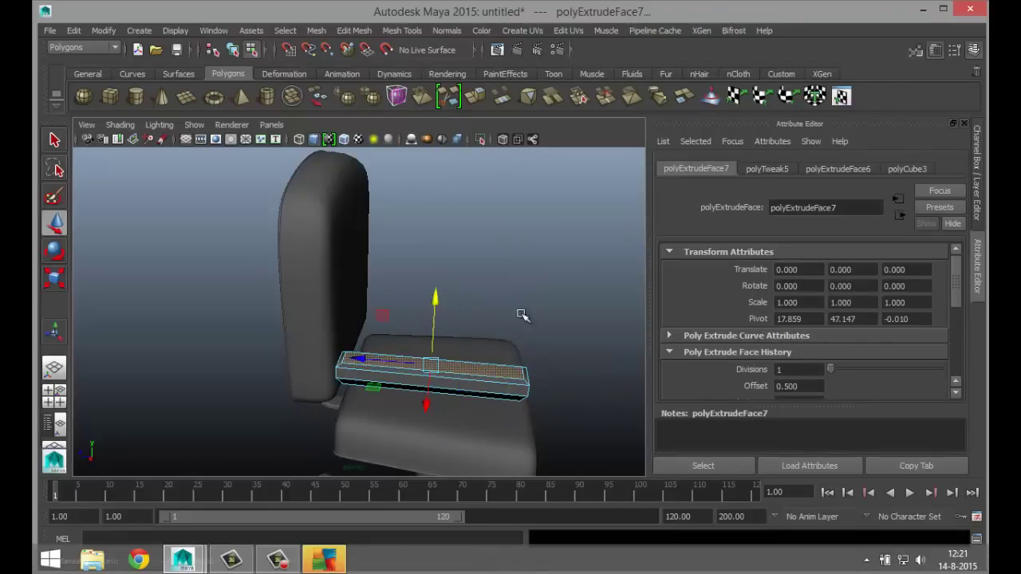
- Select the vertices at the armrest's front end and scale them outward along X so the pad widens toward the front
click(521, 284)
alt+drag(516, 298, 581, 425)
click(66, 405)
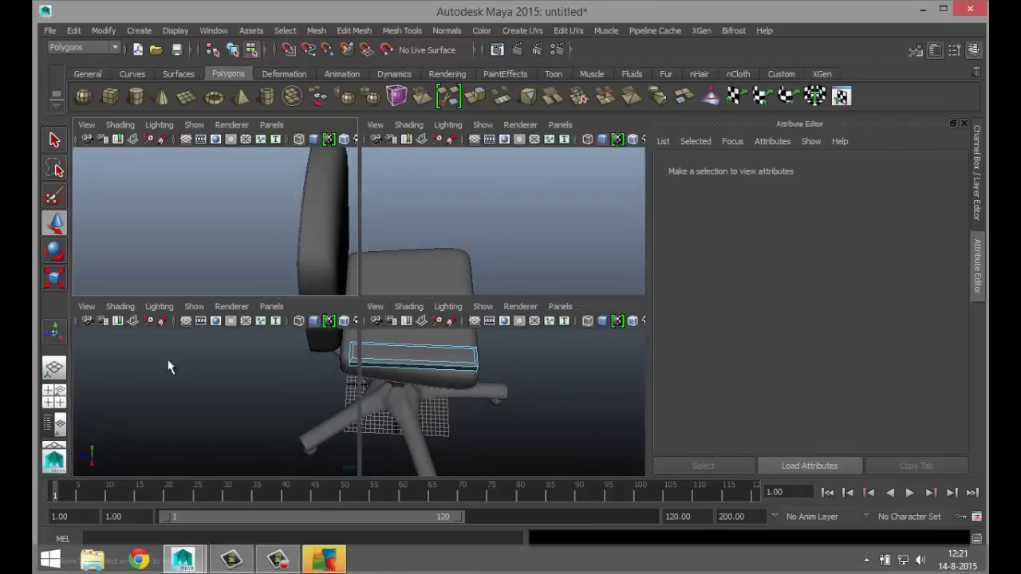
key(space)
scroll(427, 376, up, 3)
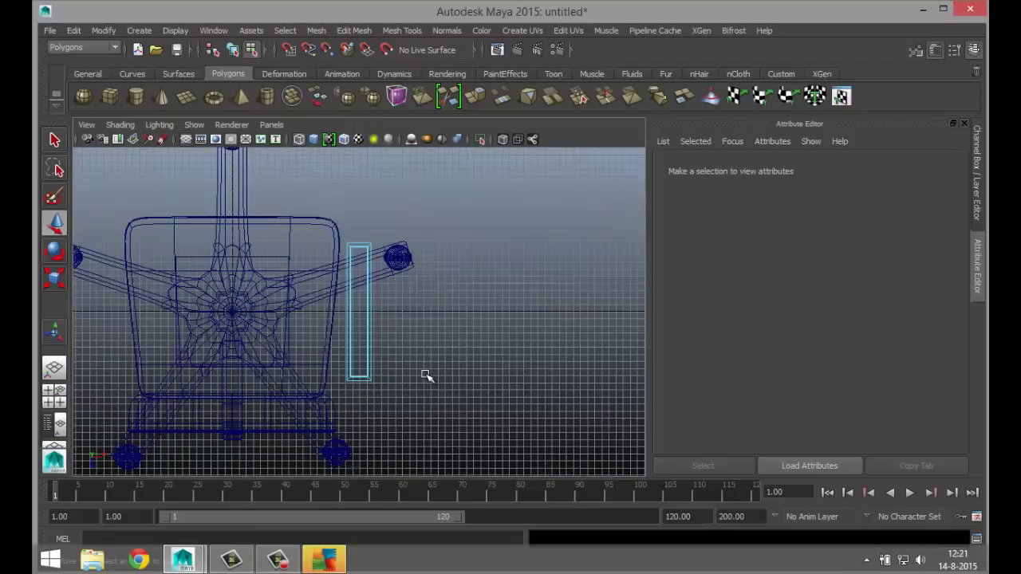
alt+middle_drag(409, 363, 462, 335)
scroll(430, 286, up, 1)
right_drag(403, 252, 353, 221)
drag(337, 225, 459, 288)
key(r)
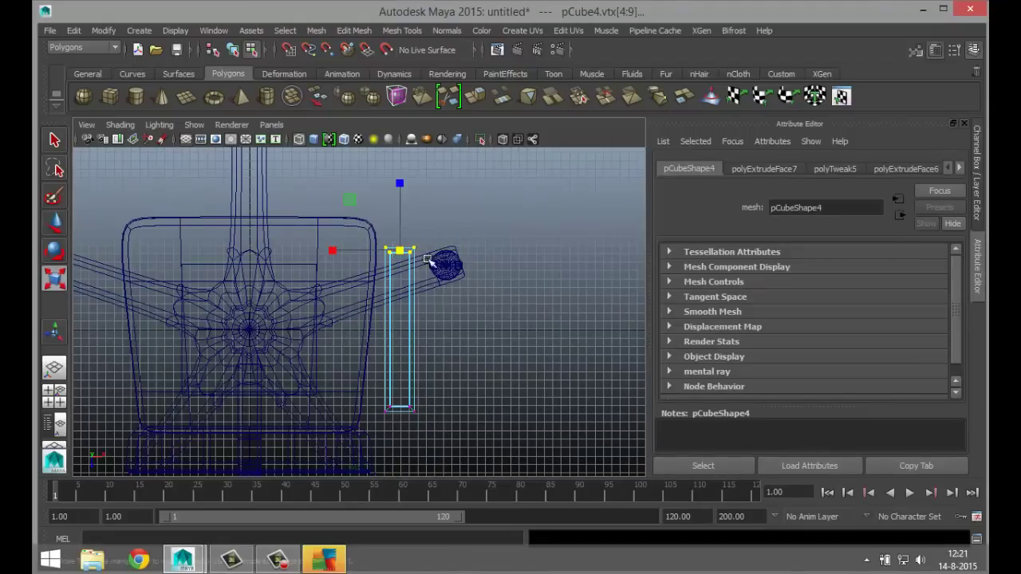
drag(335, 253, 298, 251)
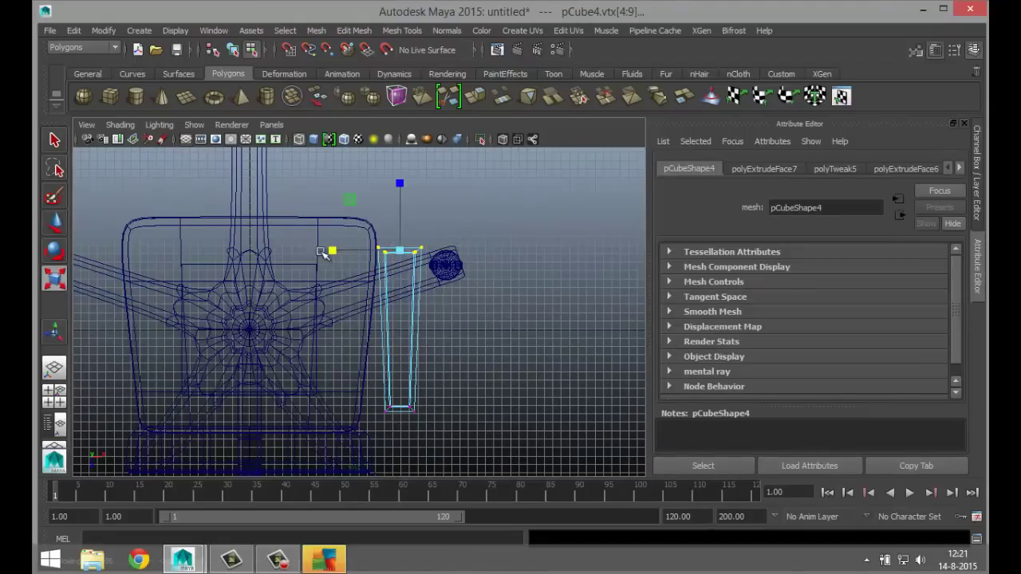
- Insert three evenly spaced edge loops running lengthwise through the armrest with the Insert Edge Loop Tool
click(392, 33)
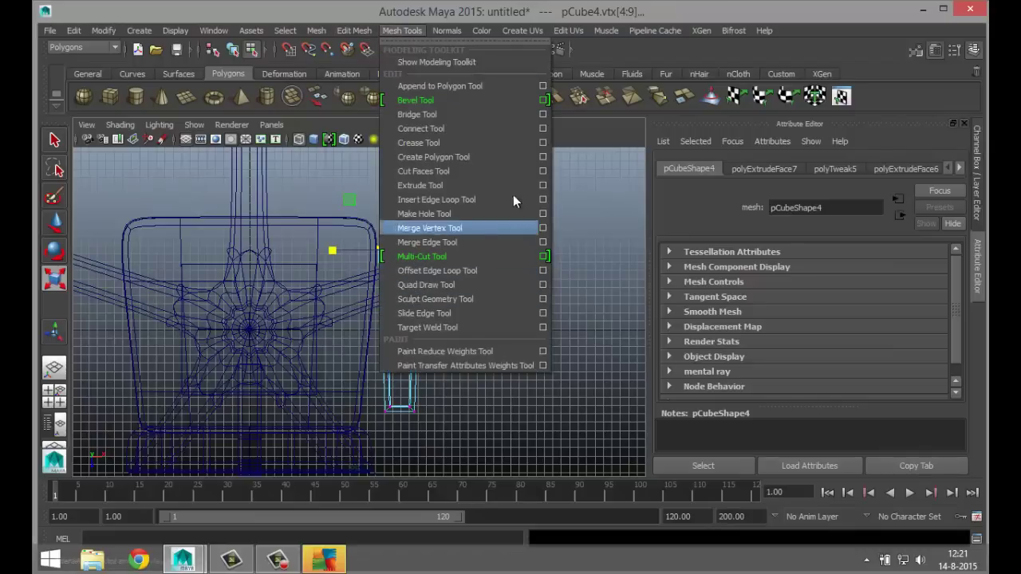
click(542, 200)
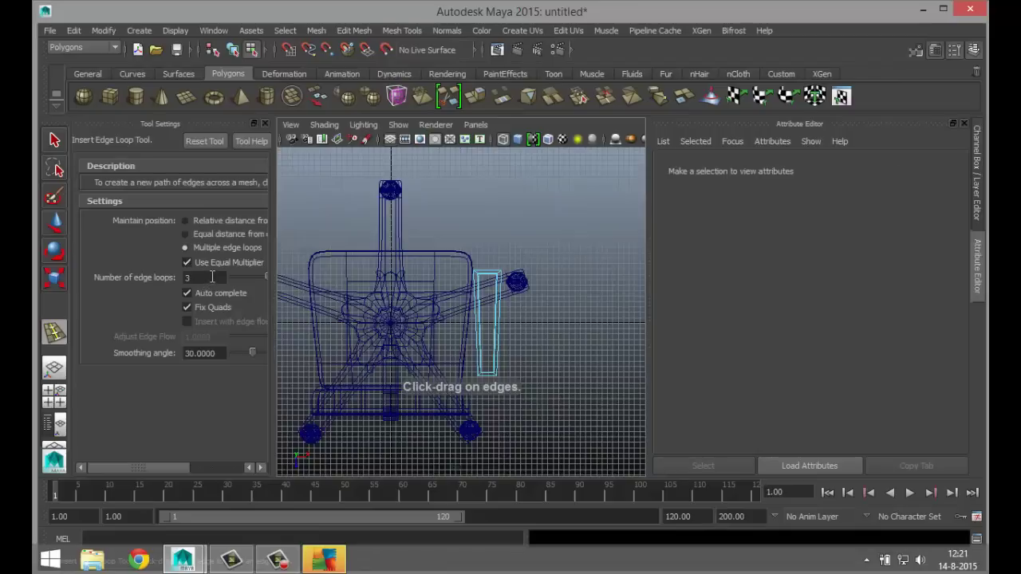
scroll(519, 301, up, 2)
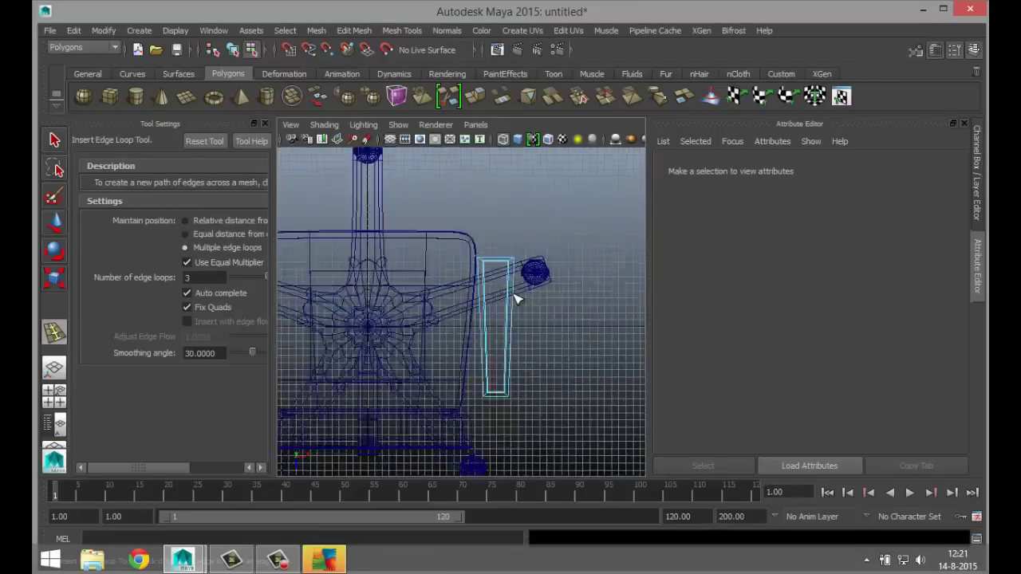
scroll(516, 299, up, 1)
click(507, 245)
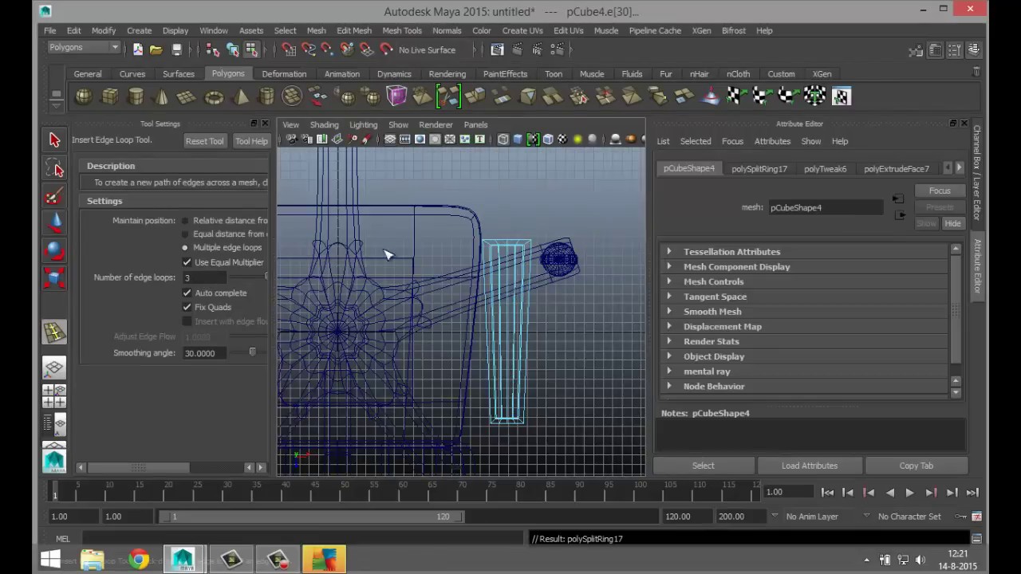
click(266, 123)
- Move the inner vertices of the armrest's front end outward, with the middle ones furthest, so the end becomes rounded
alt+right_drag(302, 174, 401, 333)
right_drag(388, 288, 329, 223)
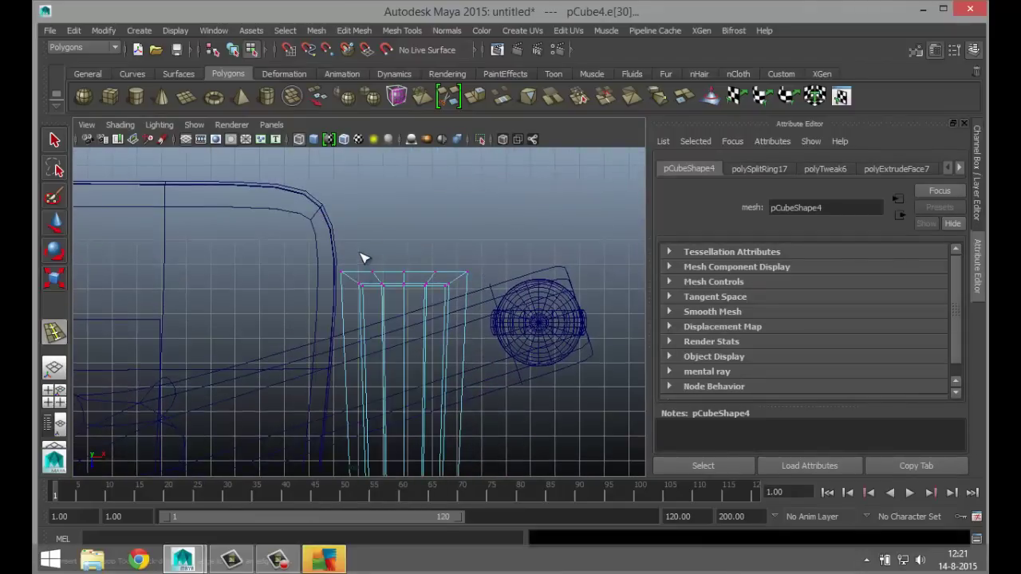
drag(355, 262, 441, 305)
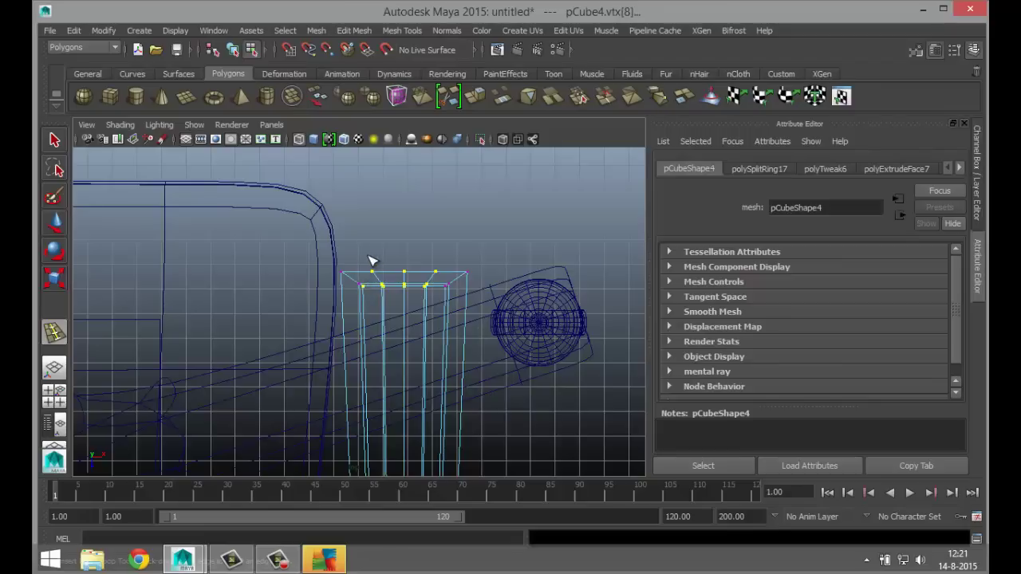
drag(375, 274, 438, 301)
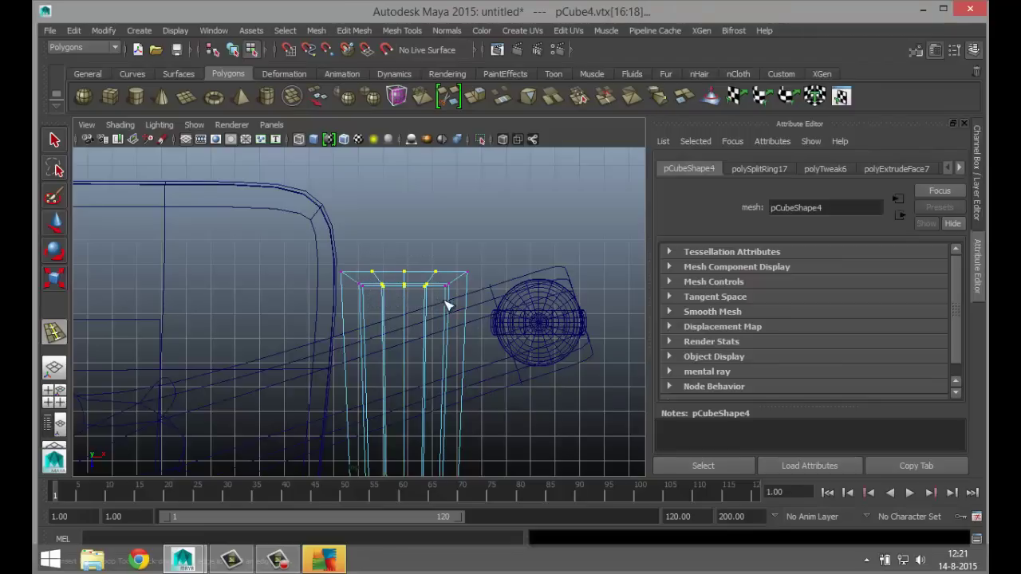
key(w)
drag(404, 353, 403, 337)
drag(391, 241, 405, 335)
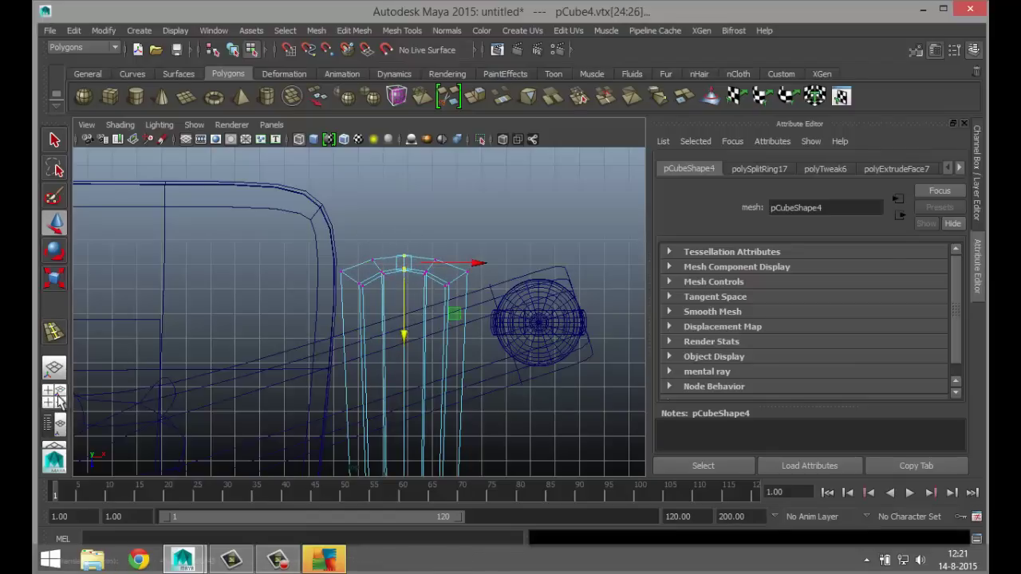
- Return to the perspective view, switch the armrest to object mode and turn on its smooth mesh preview
click(53, 391)
key(space)
click(556, 327)
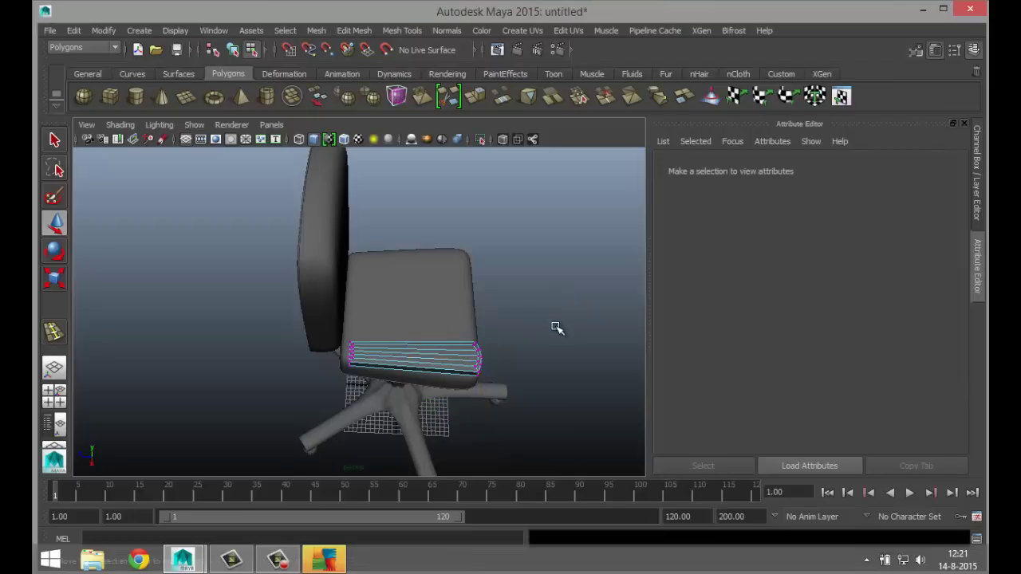
alt+drag(545, 335, 323, 323)
right_drag(319, 218, 387, 201)
click(312, 331)
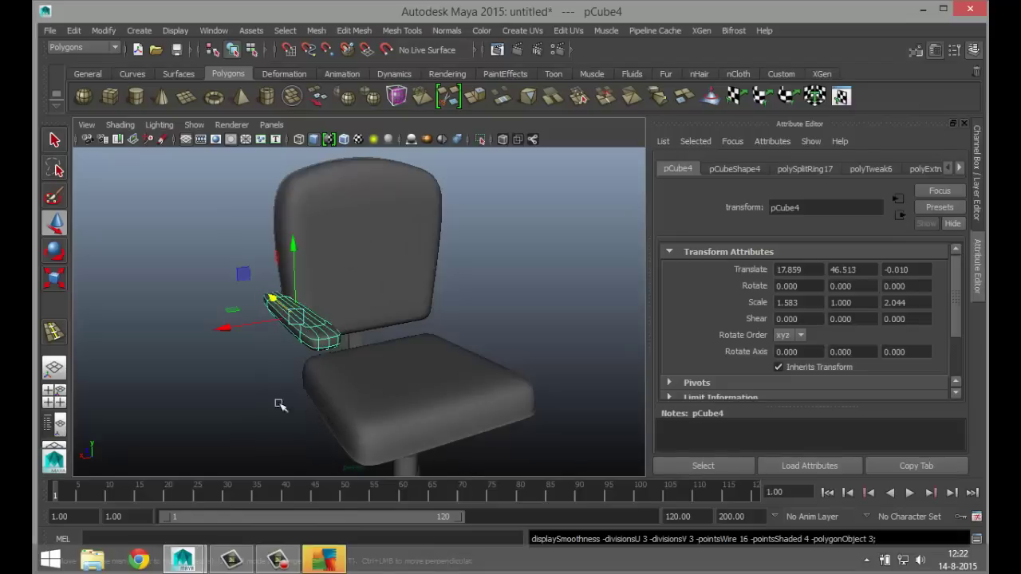
- Duplicate the bent support bar behind the backrest and move the copy along X to about 24.7, beside the seat
click(255, 396)
scroll(253, 397, up, 3)
alt+drag(248, 395, 203, 422)
alt+middle_drag(205, 420, 209, 334)
alt+drag(208, 333, 406, 307)
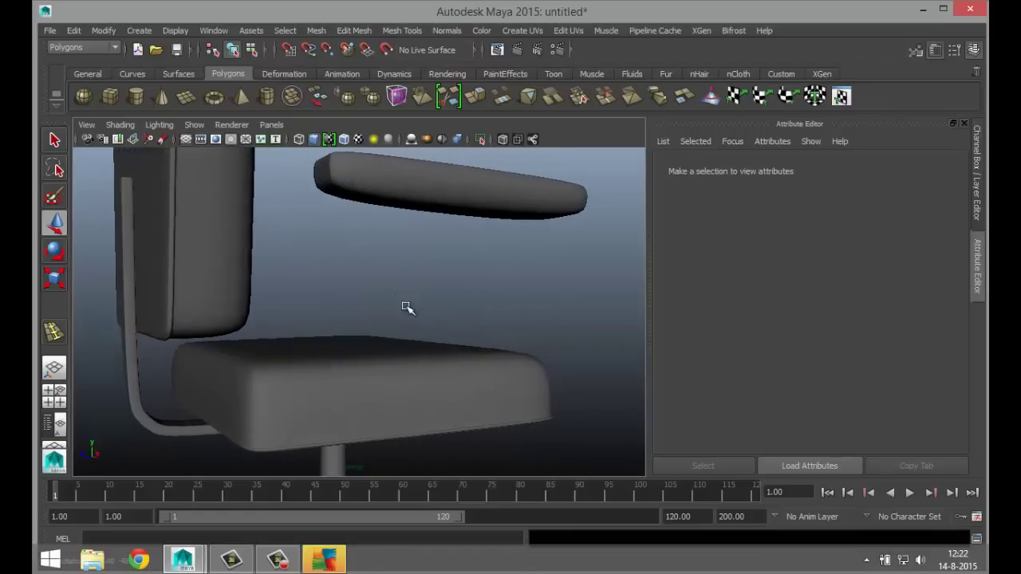
click(132, 378)
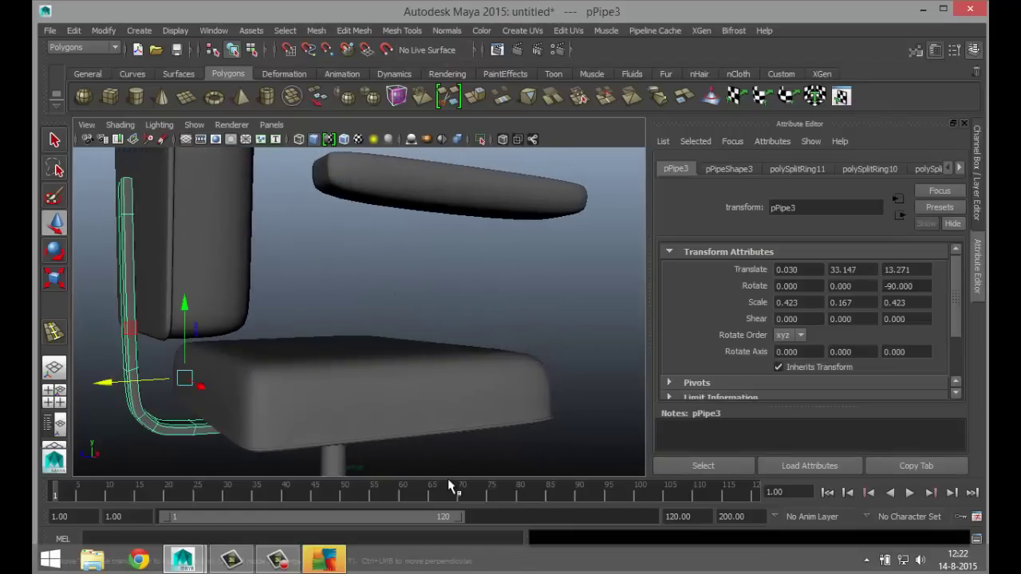
key(ctrl+d)
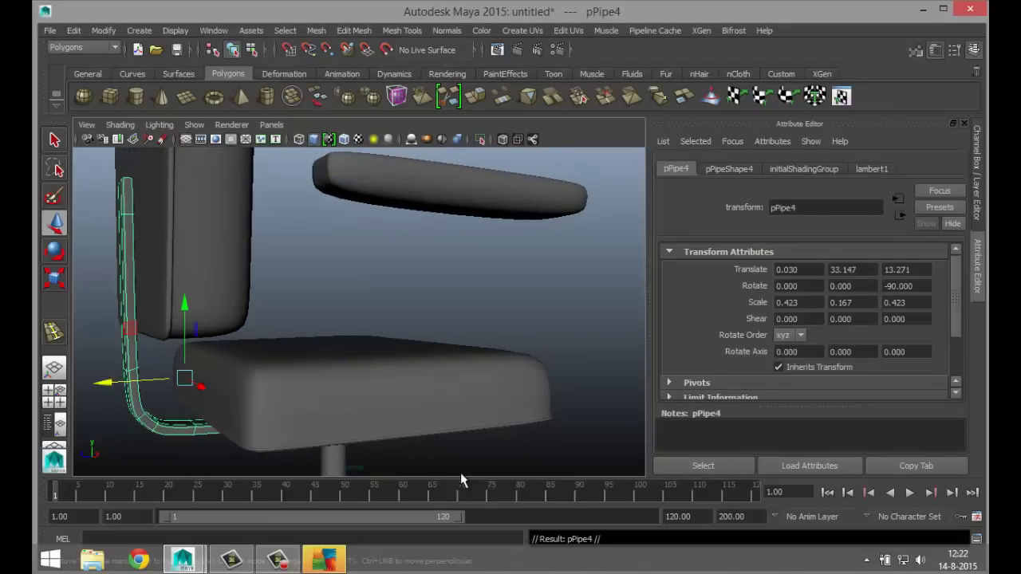
scroll(444, 461, down, 3)
alt+drag(401, 372, 396, 406)
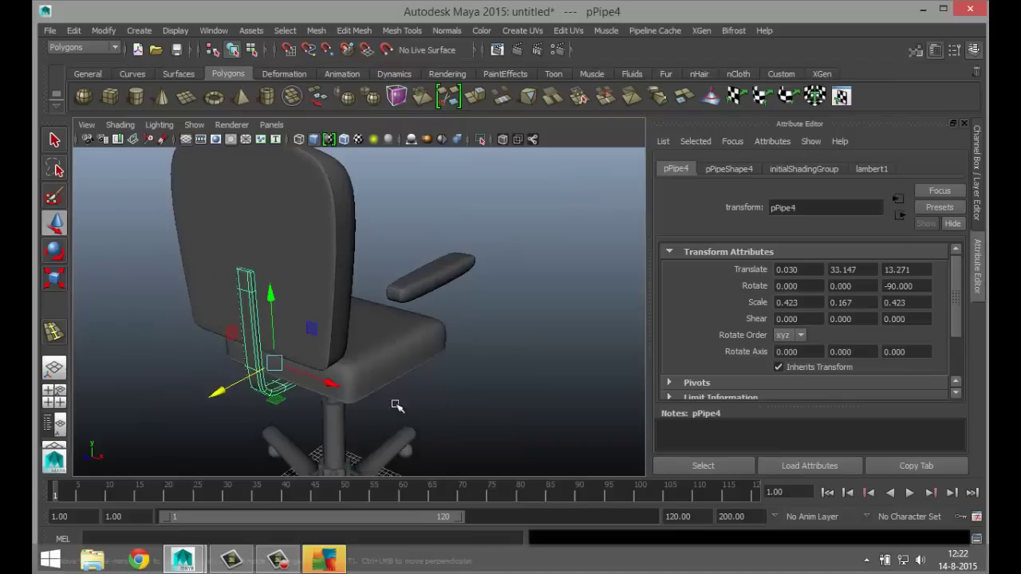
drag(331, 386, 505, 452)
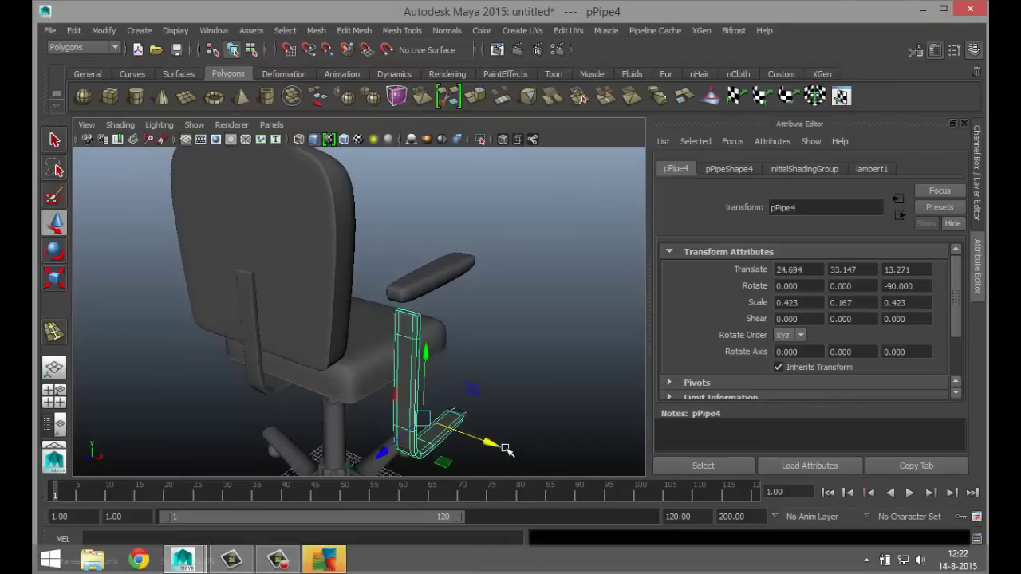
- Rotate the duplicated bar so its horizontal leg points toward the seat, setting its X rotation to -90
key(e)
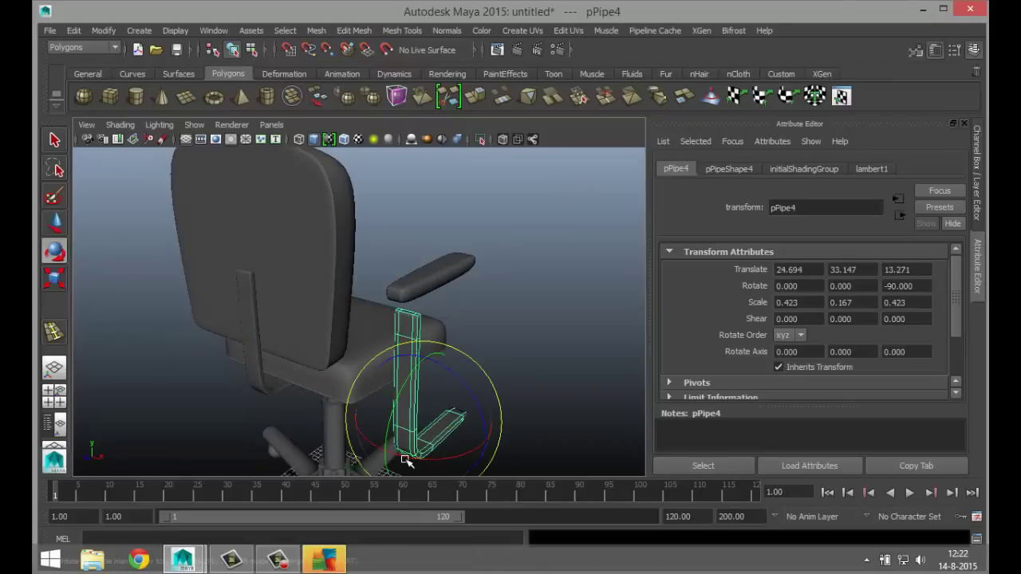
drag(405, 461, 518, 453)
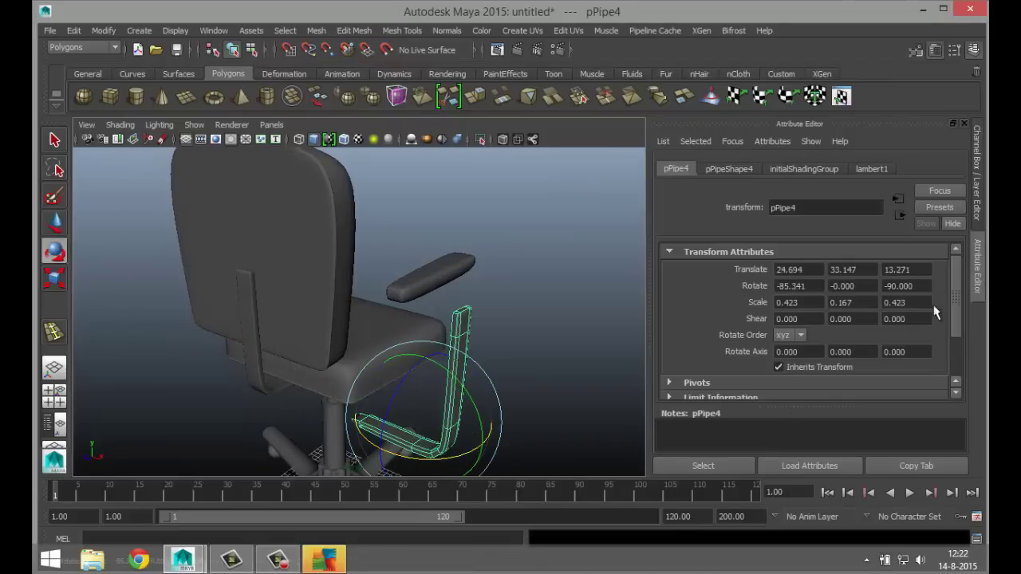
click(806, 286)
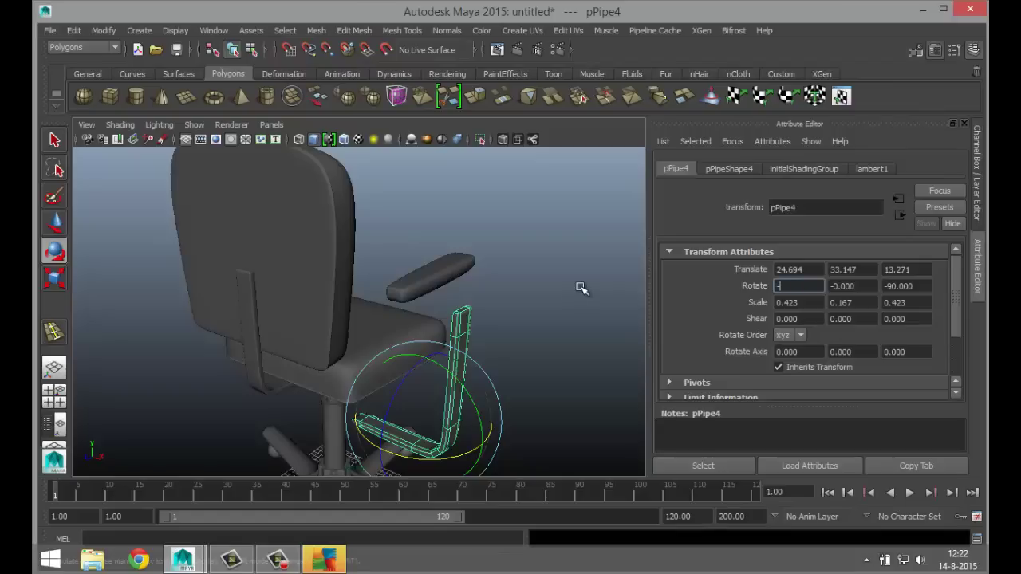
text(-90)
key(Return)
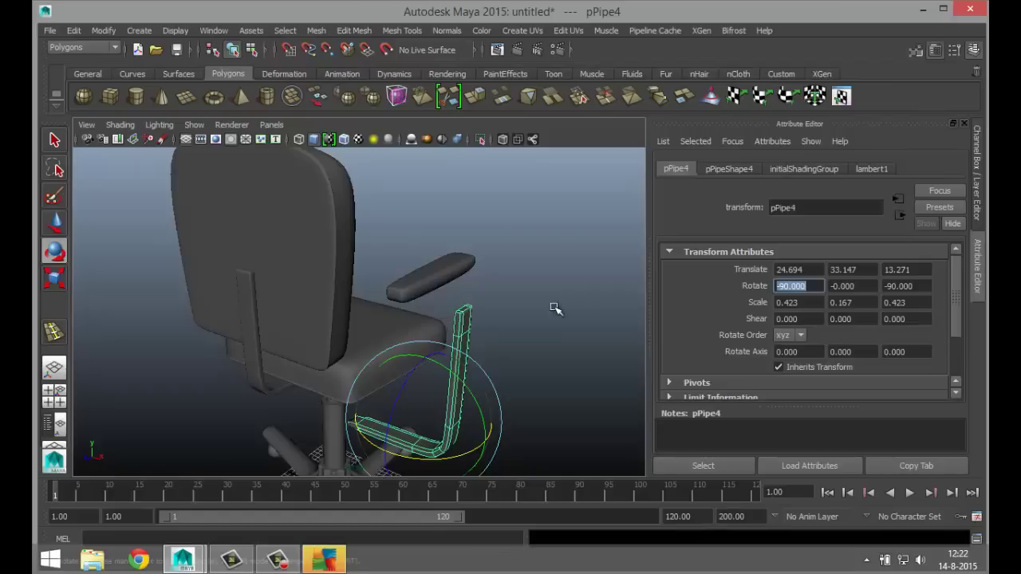
- Move the duplicated bar forward along Z to about 0 in the side view, centring it under the armrest
click(543, 328)
alt+drag(554, 339, 479, 349)
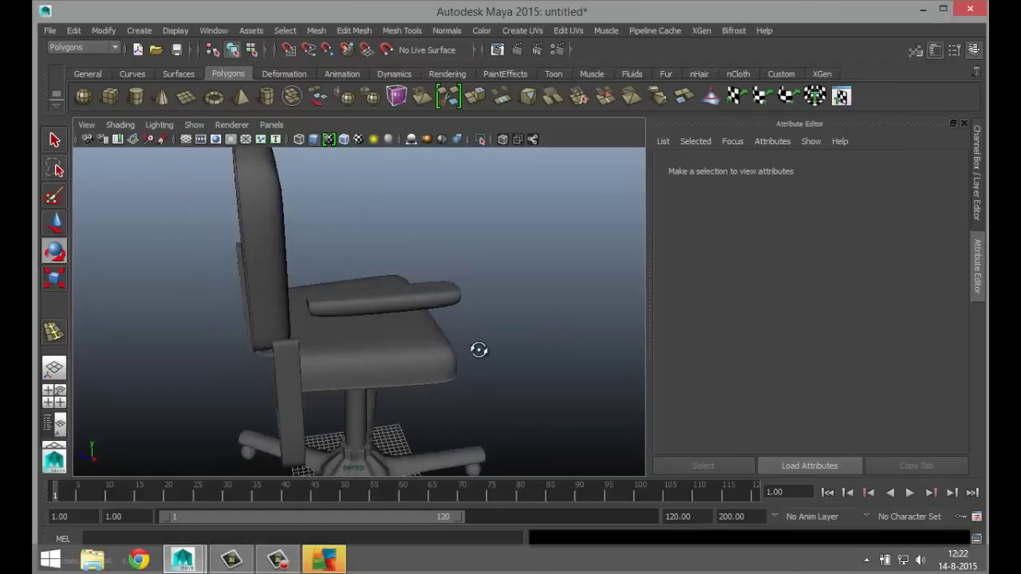
click(54, 393)
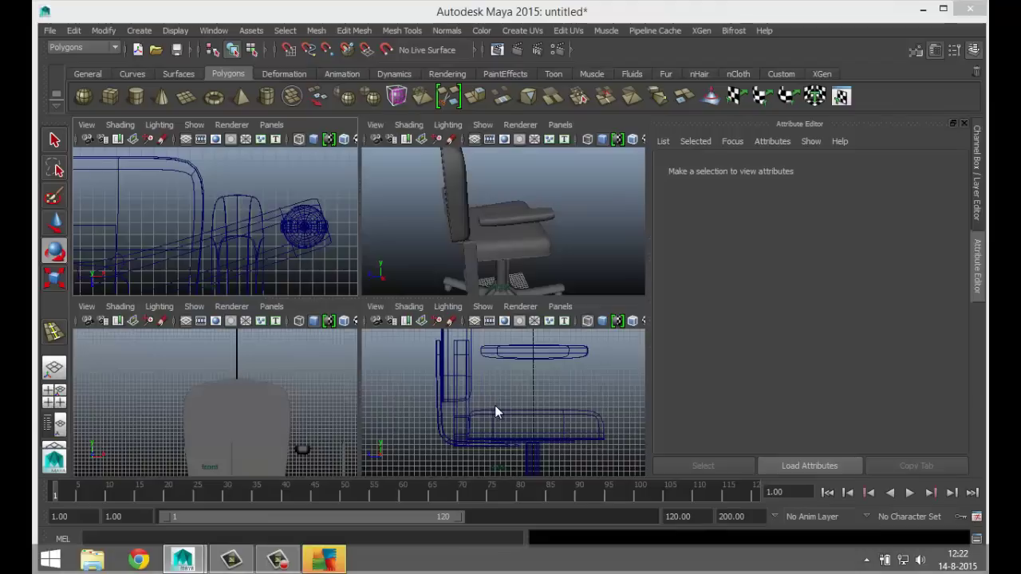
key(space)
scroll(489, 399, down, 4)
scroll(480, 404, down, 2)
scroll(479, 403, up, 5)
click(296, 322)
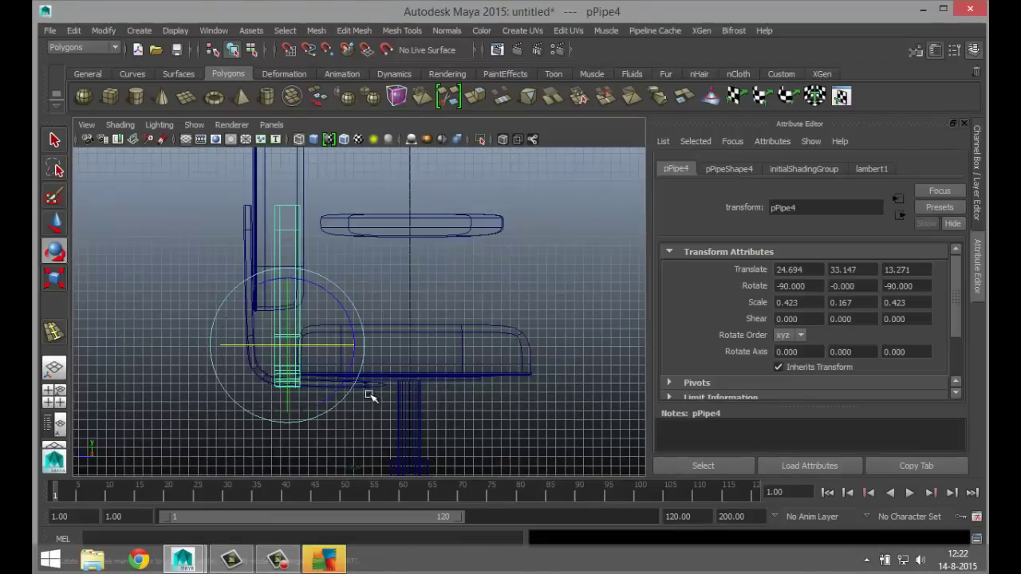
key(w)
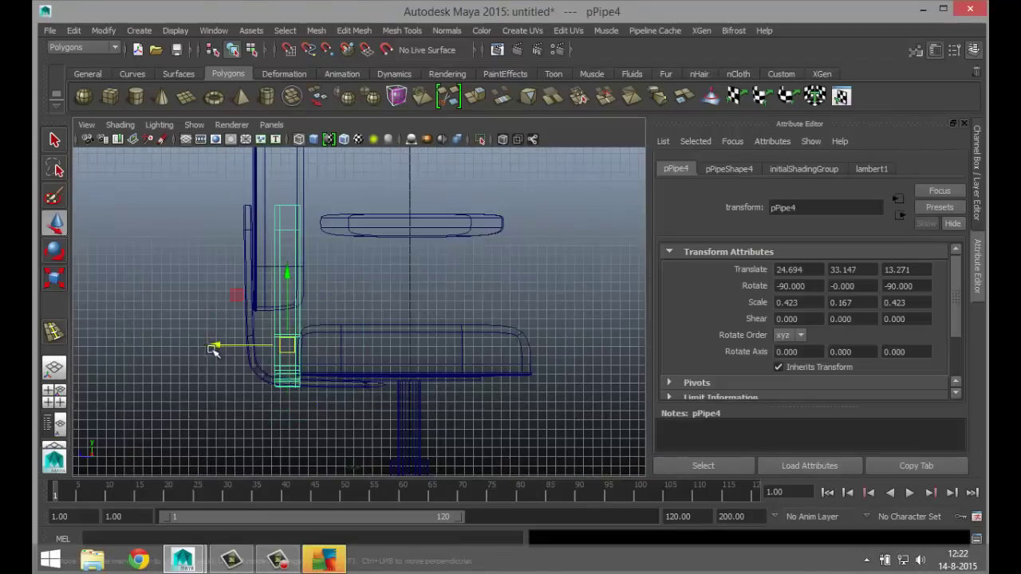
drag(212, 349, 335, 375)
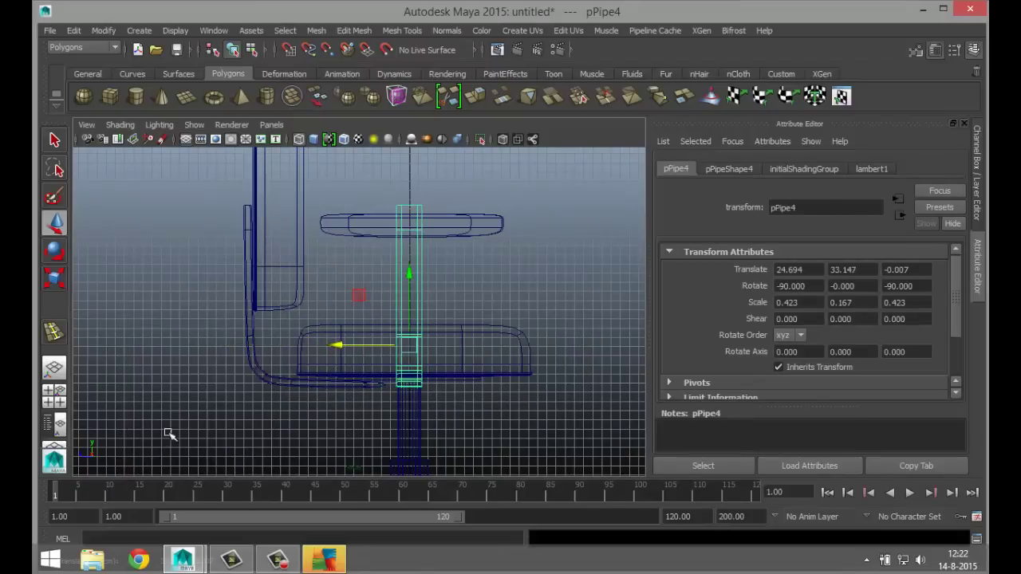
- Move the duplicated bar inward along X to about 13.4 so its upright leg stands beneath the armrest
click(55, 395)
key(space)
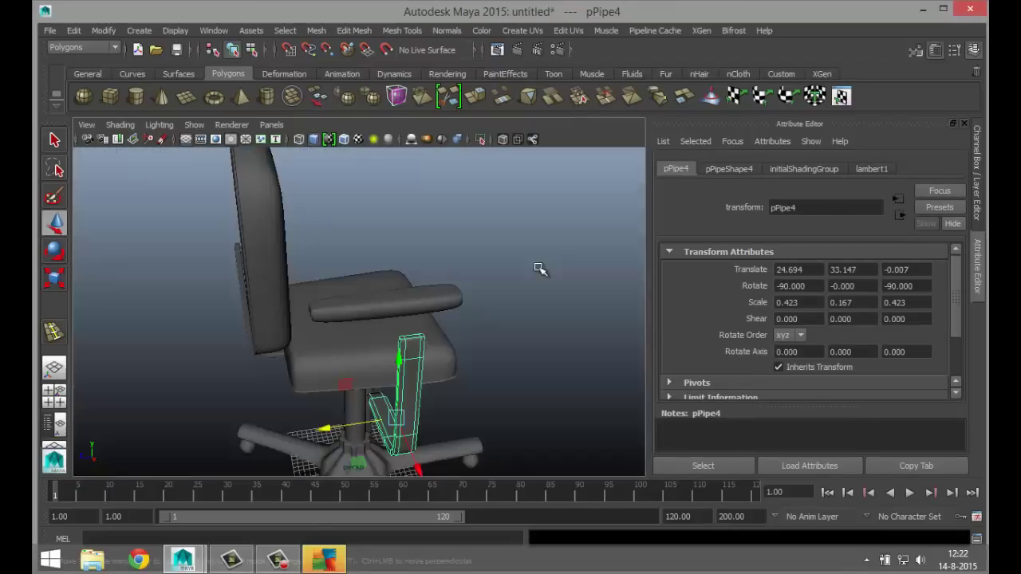
alt+drag(533, 318, 375, 299)
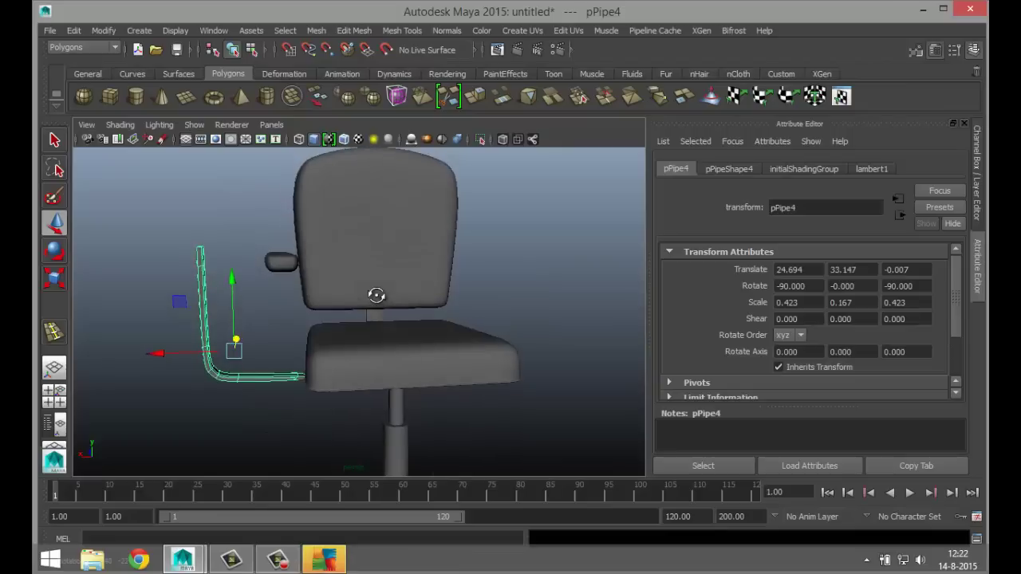
drag(157, 351, 203, 374)
alt+drag(281, 429, 269, 394)
drag(205, 350, 253, 376)
- Turn off the bar's smooth preview and lower its top vertices to the armrest's underside
key(1)
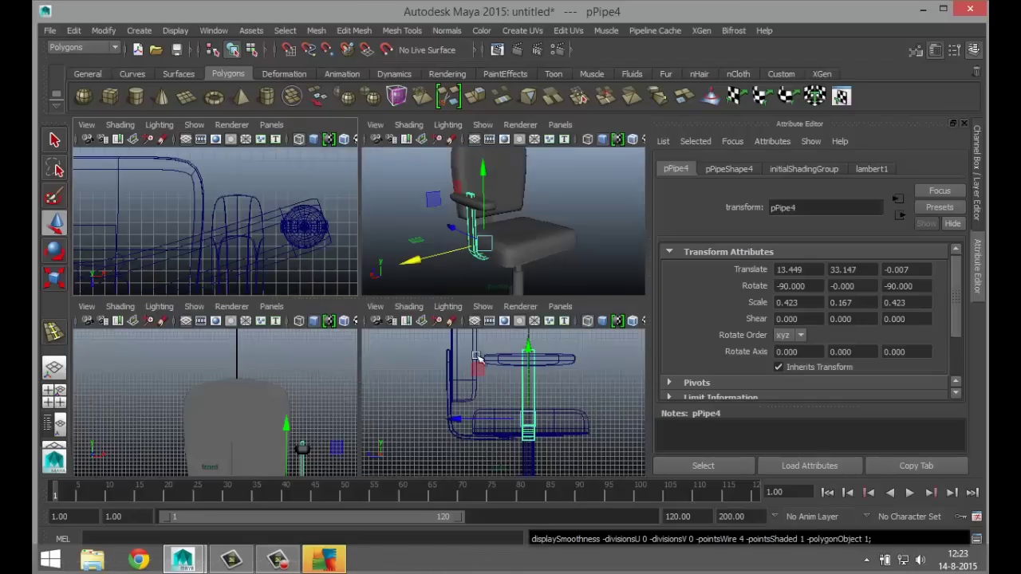
click(56, 393)
key(space)
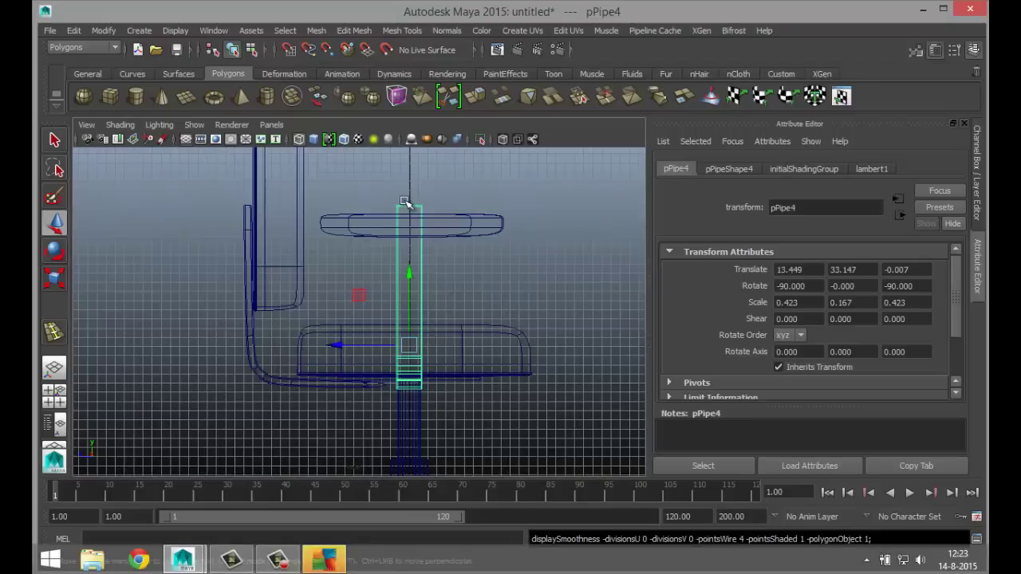
right_drag(406, 203, 349, 205)
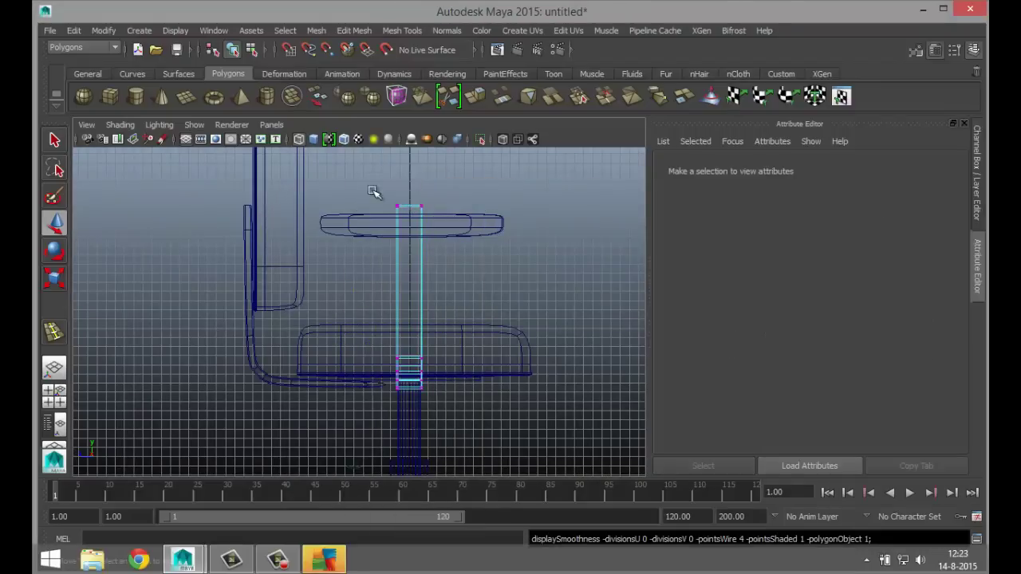
drag(373, 192, 471, 256)
drag(415, 163, 421, 193)
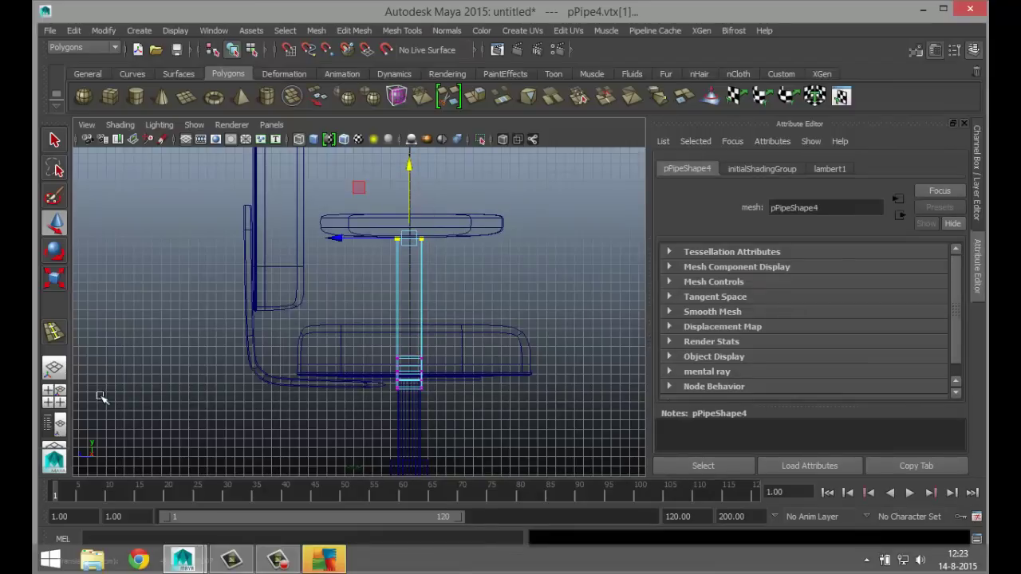
- Select the vertices at the bar's inner end and move them outward along X to shorten the leg under the seat
click(54, 391)
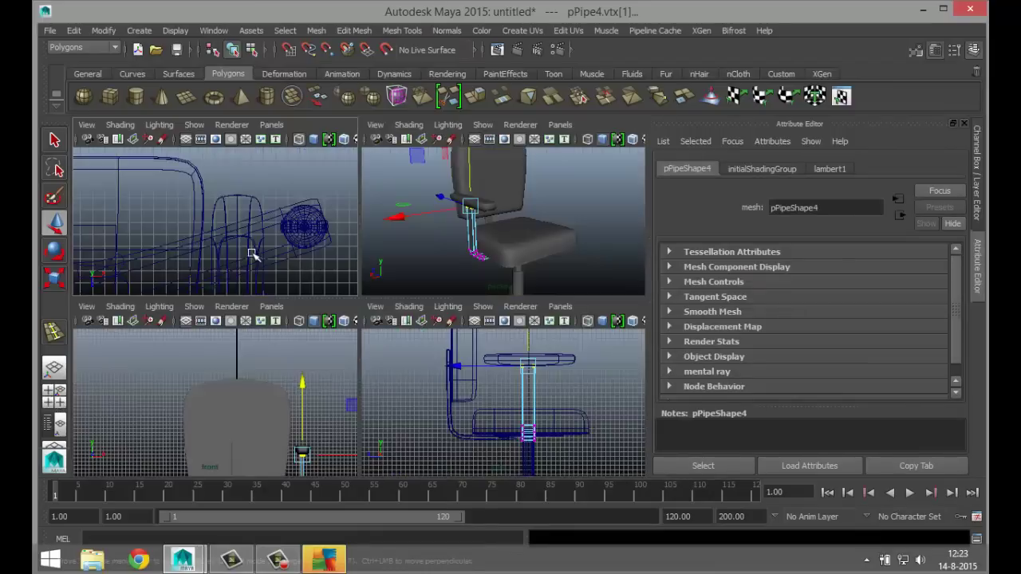
key(space)
key(f)
scroll(319, 347, down, 6)
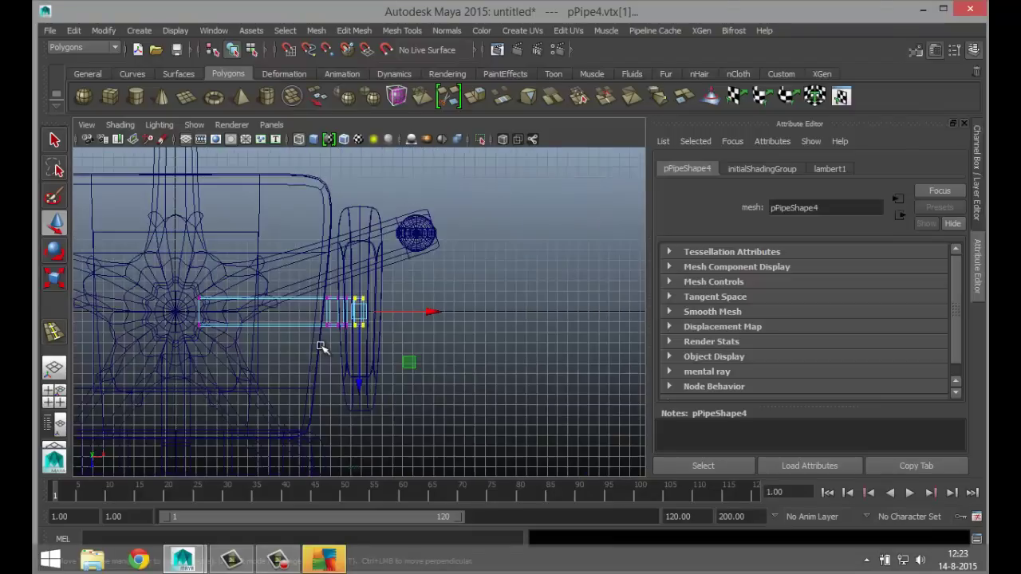
alt+middle_drag(247, 405, 365, 372)
drag(339, 263, 437, 289)
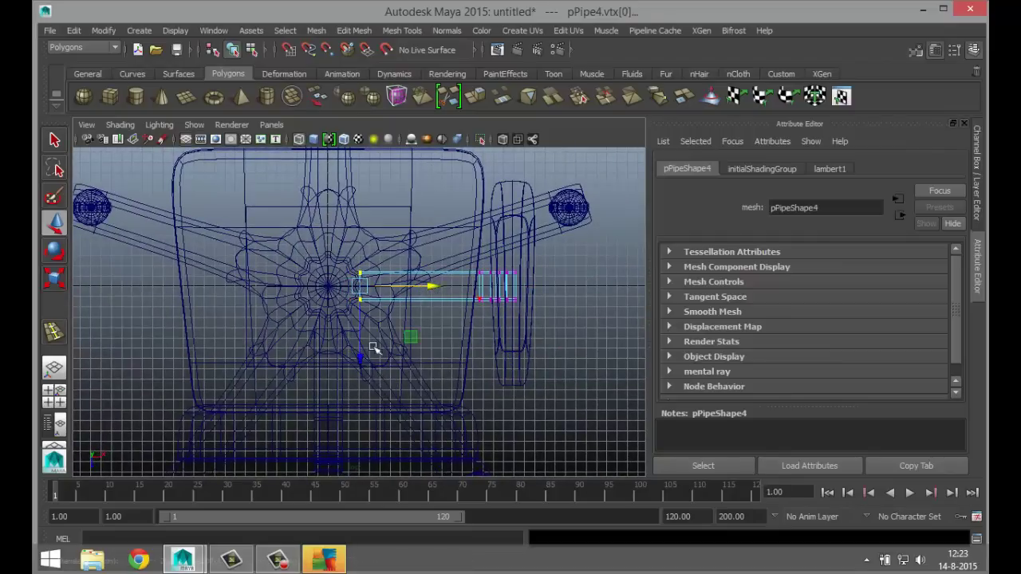
click(64, 390)
key(space)
scroll(464, 272, up, 3)
alt+drag(460, 290, 387, 394)
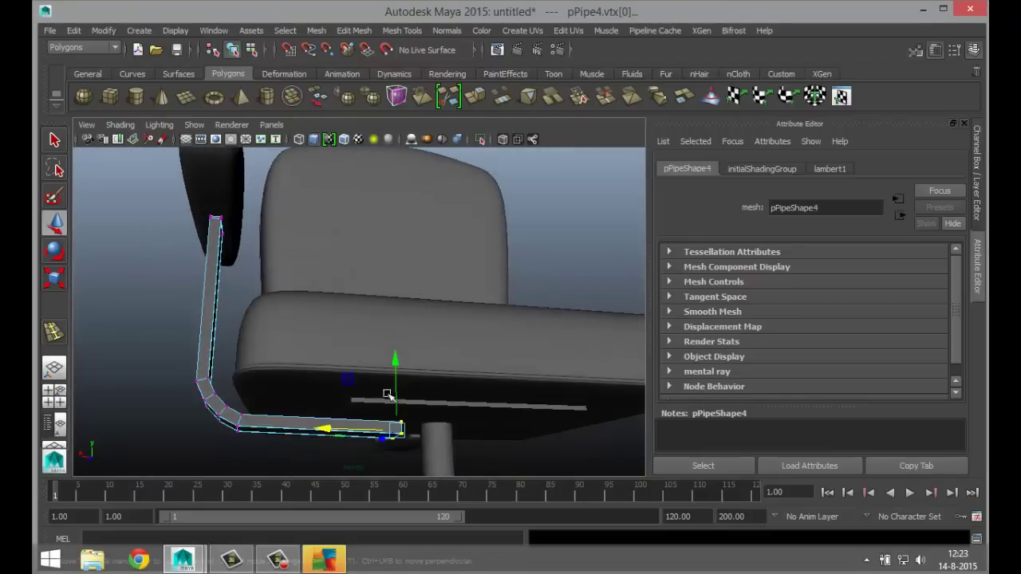
drag(326, 428, 255, 411)
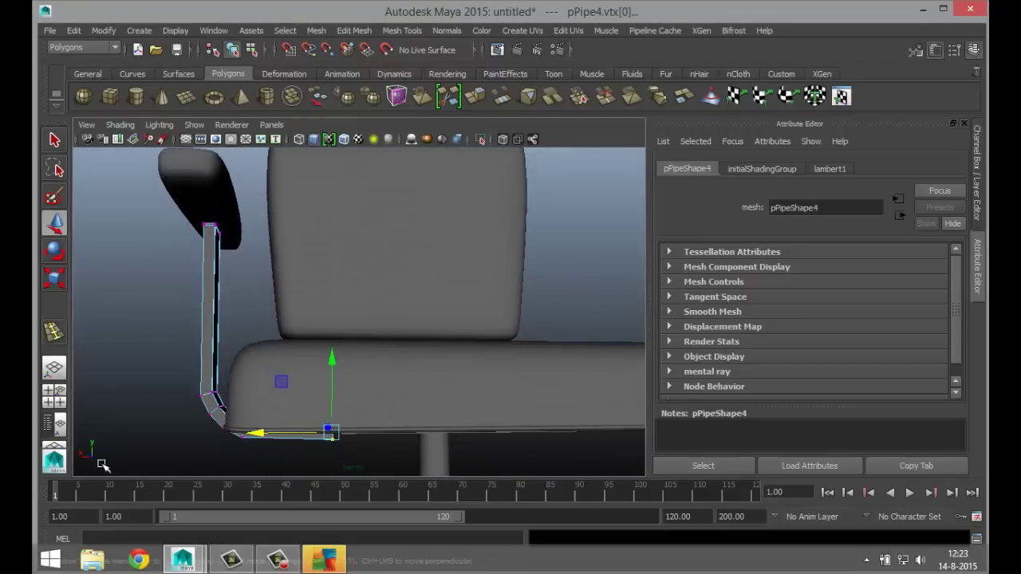
- Raise the vertices at the bar's inner end along Y in the front wireframe view to level the lower leg under the seat
click(54, 391)
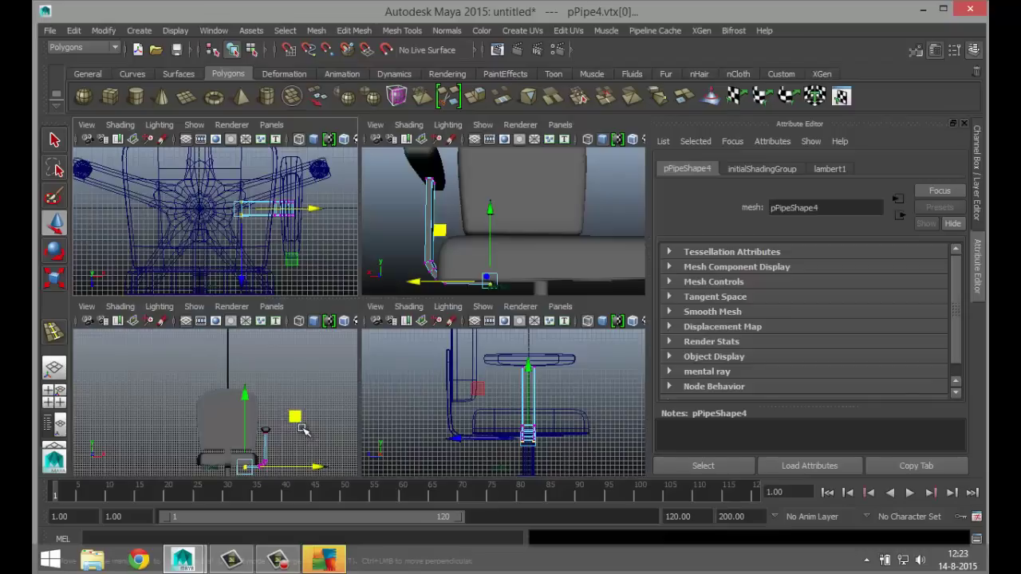
key(space)
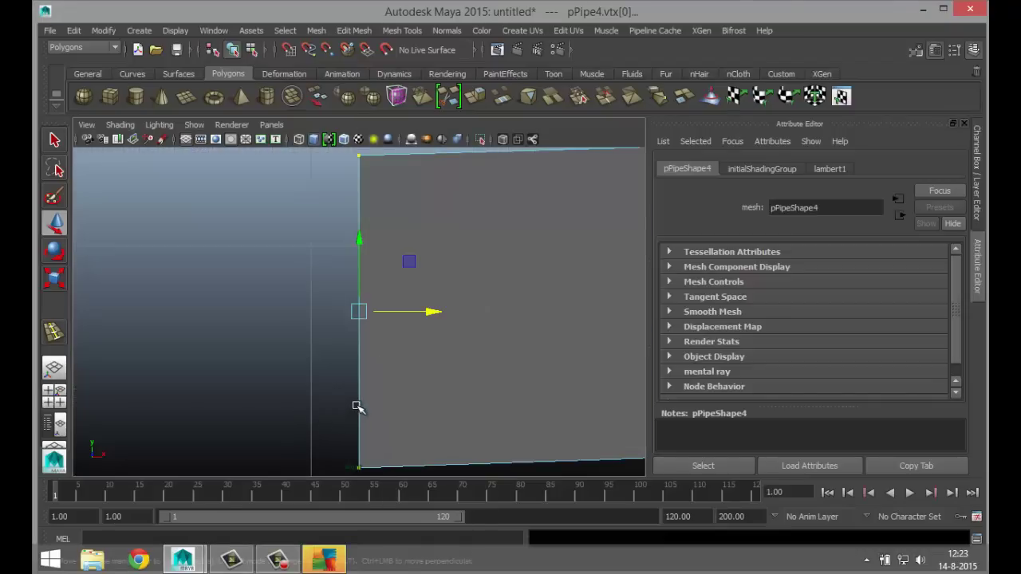
key(4)
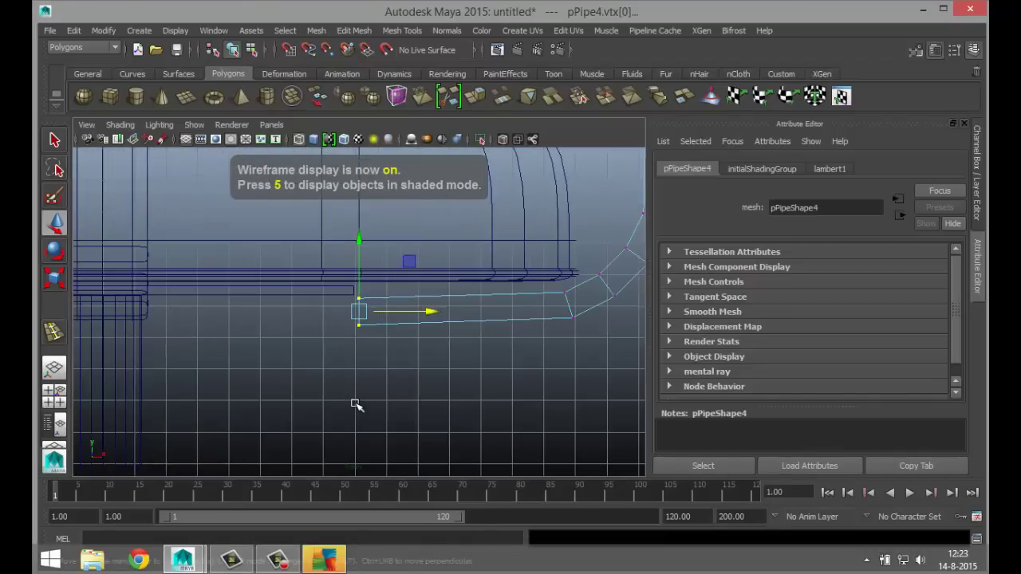
alt+middle_drag(390, 388, 390, 431)
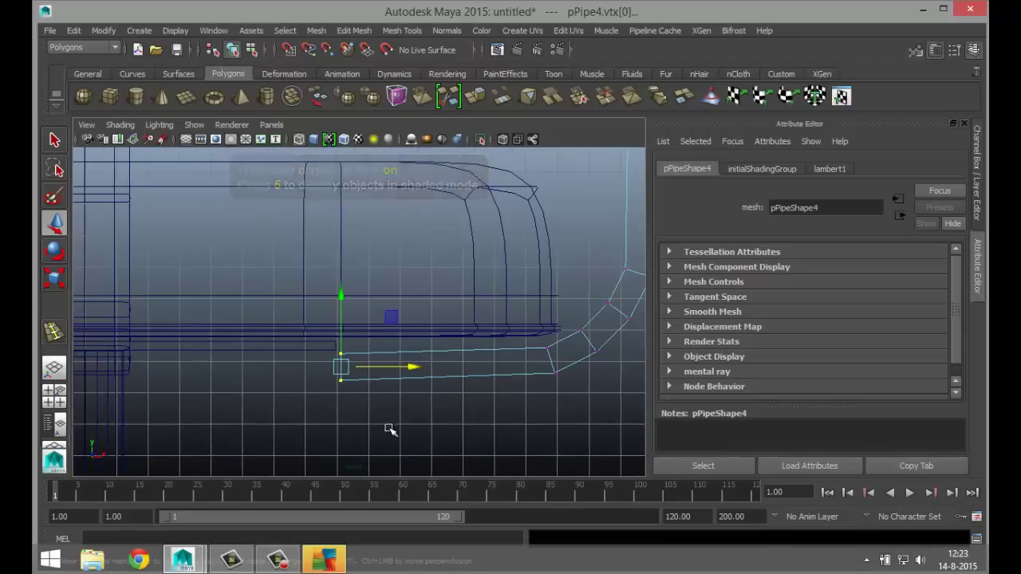
drag(341, 295, 342, 289)
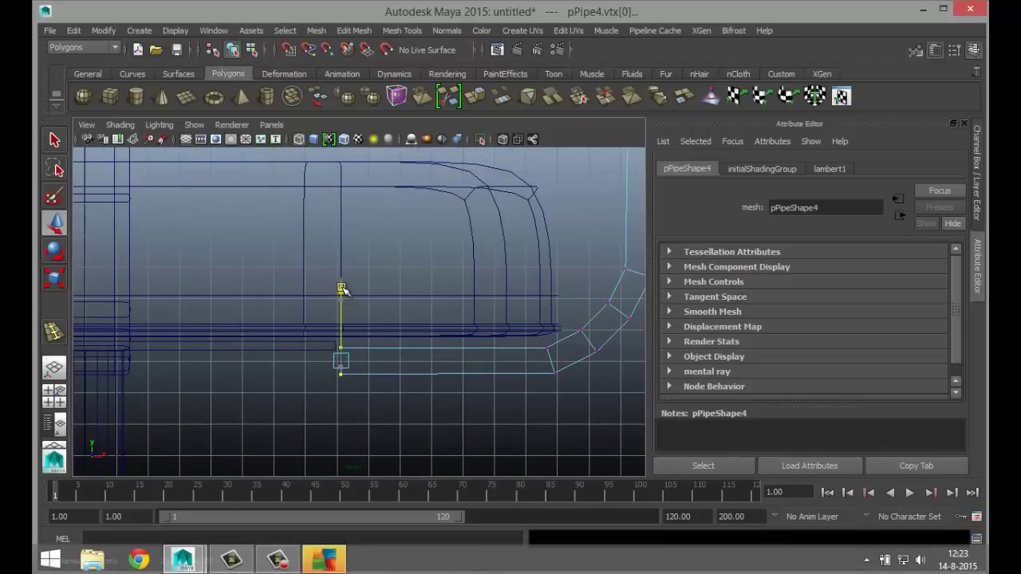
- Return to object selection and raise the armrest pad and its bar together until the bar's Y translation is about 33.4
scroll(375, 335, down, 5)
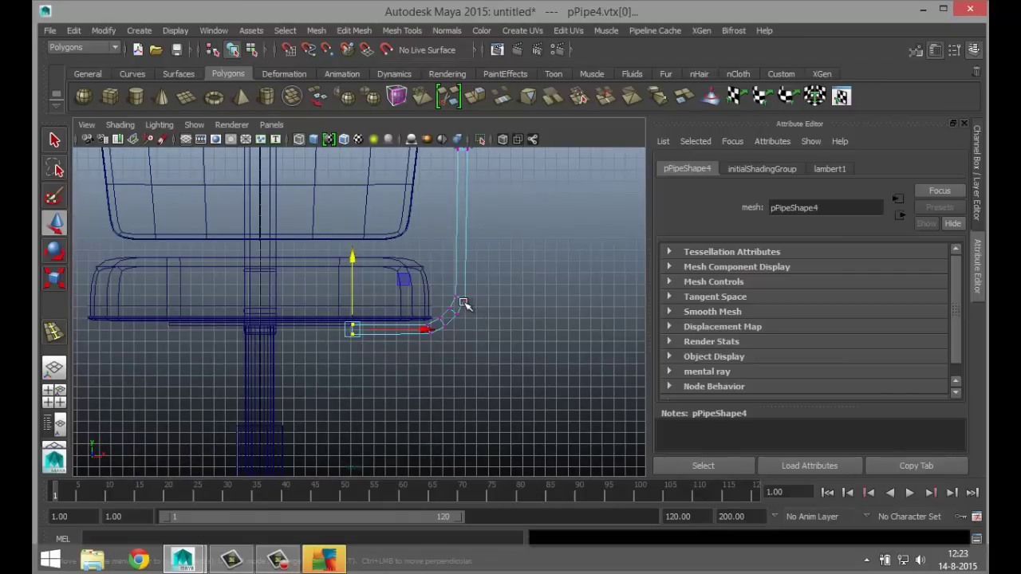
right_drag(465, 222, 526, 200)
scroll(479, 239, down, 3)
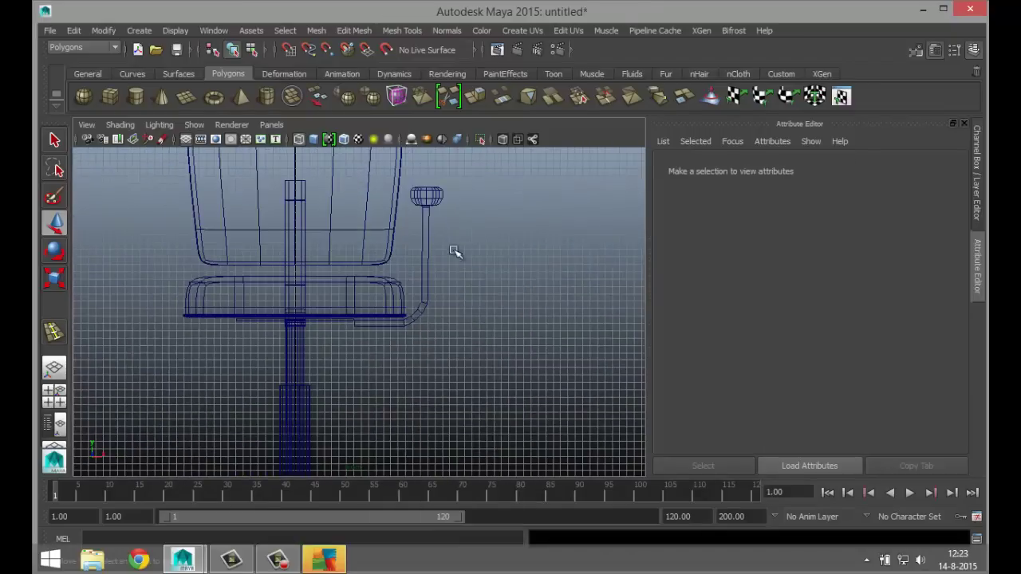
drag(415, 182, 449, 264)
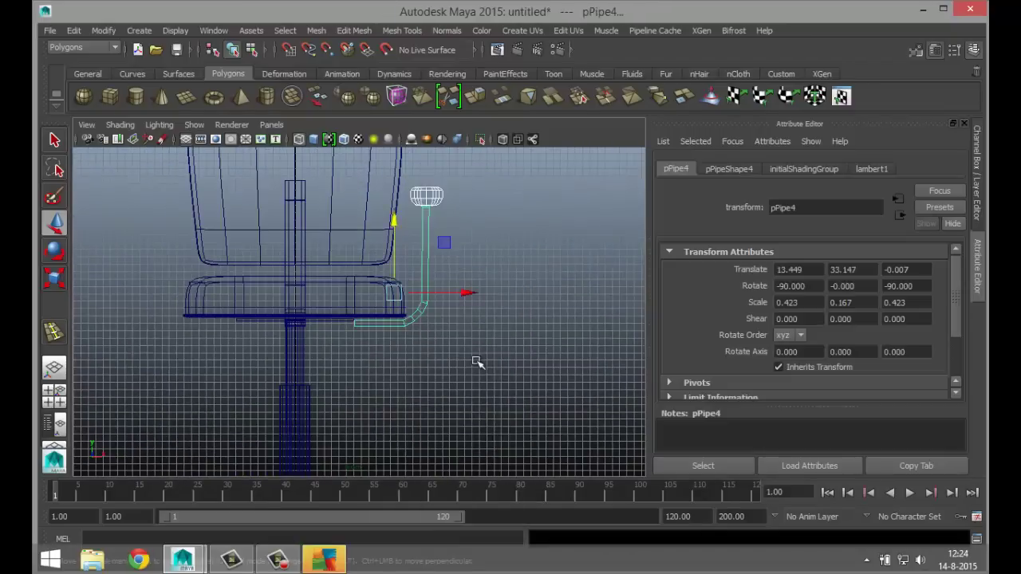
scroll(477, 363, up, 5)
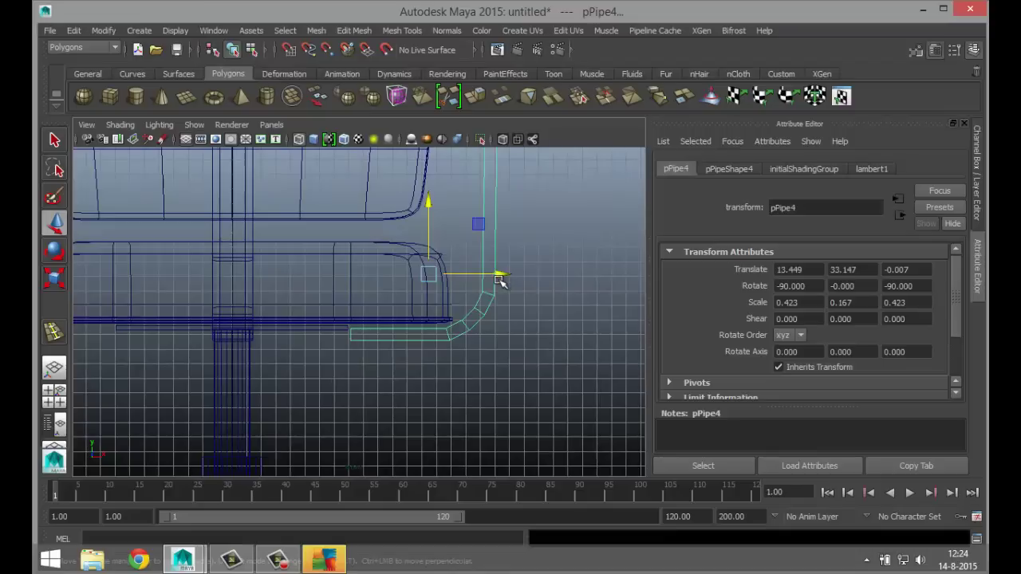
drag(427, 200, 429, 195)
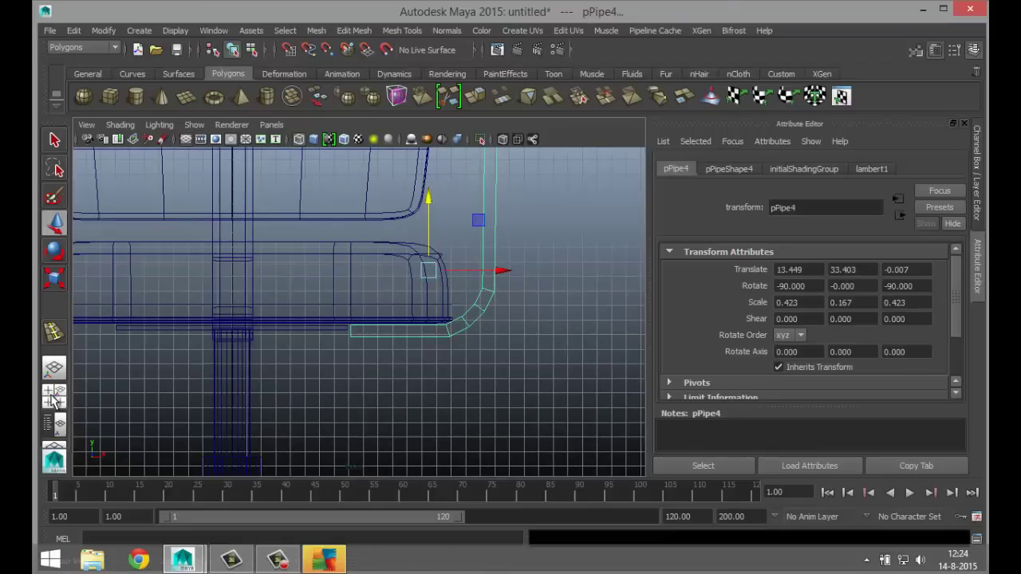
- Select the armrest's support bar in the perspective view and turn off its smooth preview
click(52, 399)
key(space)
alt+drag(303, 401, 515, 280)
click(510, 284)
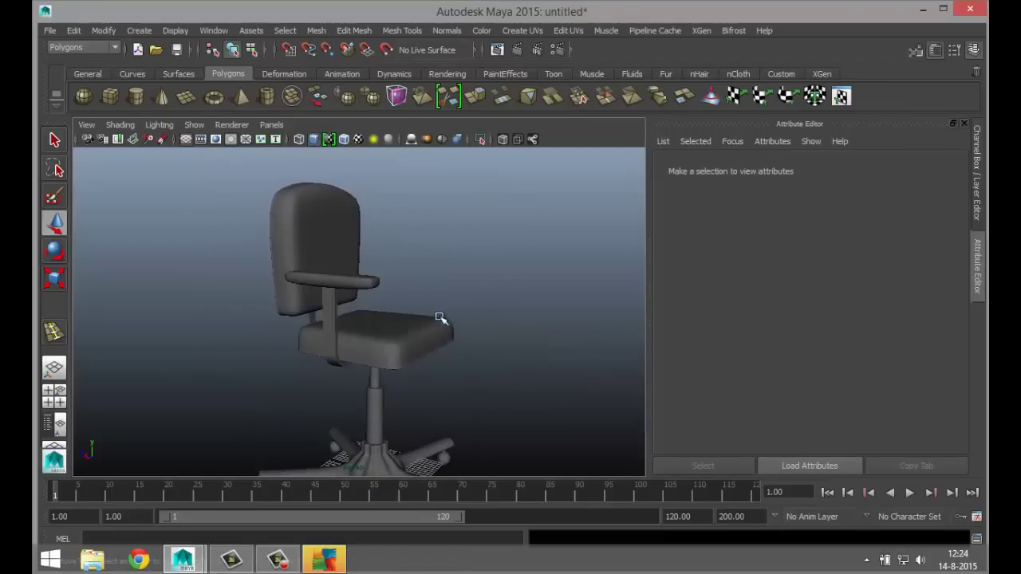
click(343, 283)
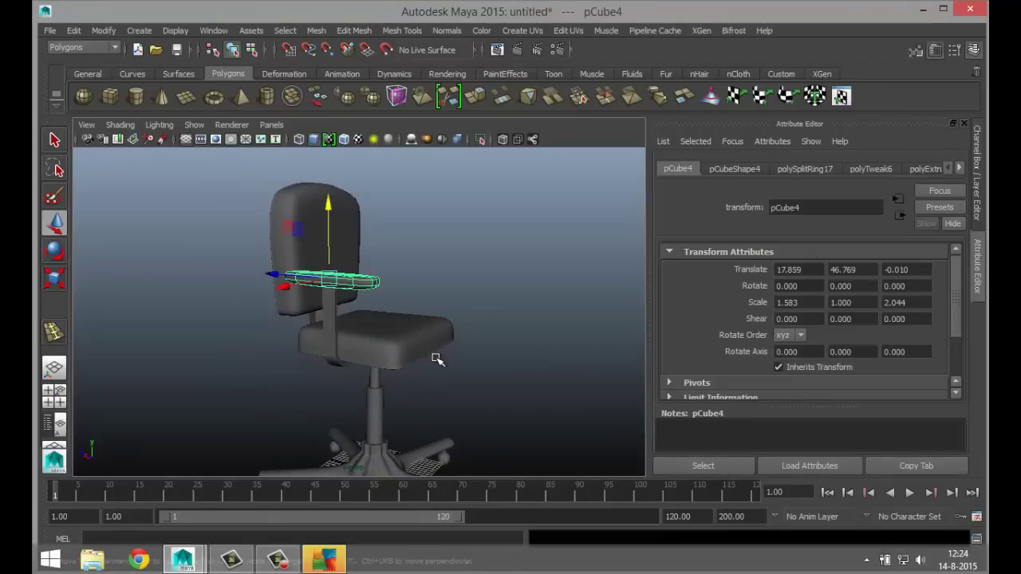
click(335, 319)
scroll(528, 371, up, 3)
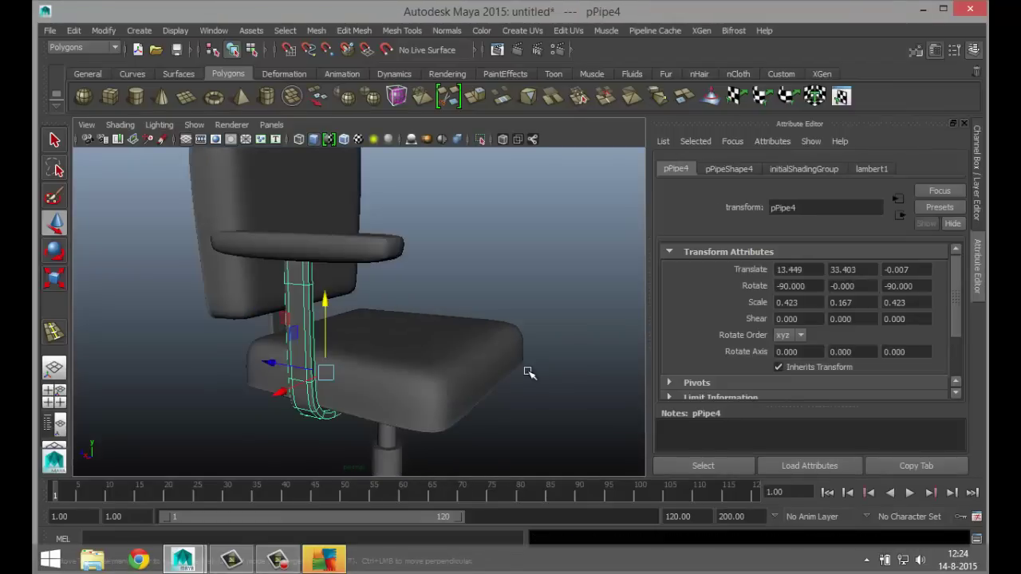
alt+drag(524, 381, 409, 318)
scroll(409, 317, up, 5)
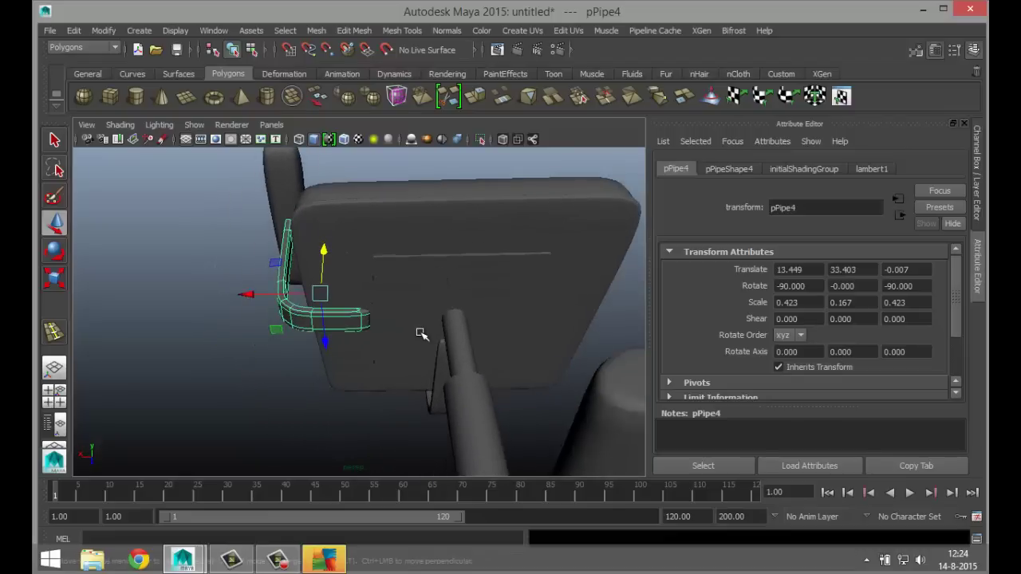
scroll(415, 331, up, 2)
key(1)
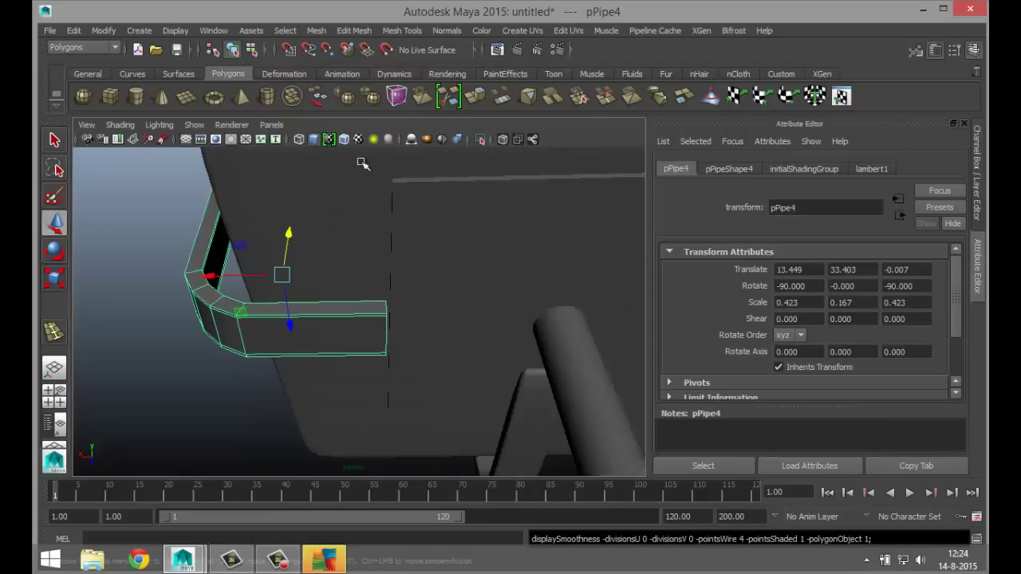
- Insert an edge loop close to the bar's inner end using the equal distance from edge setting
click(403, 32)
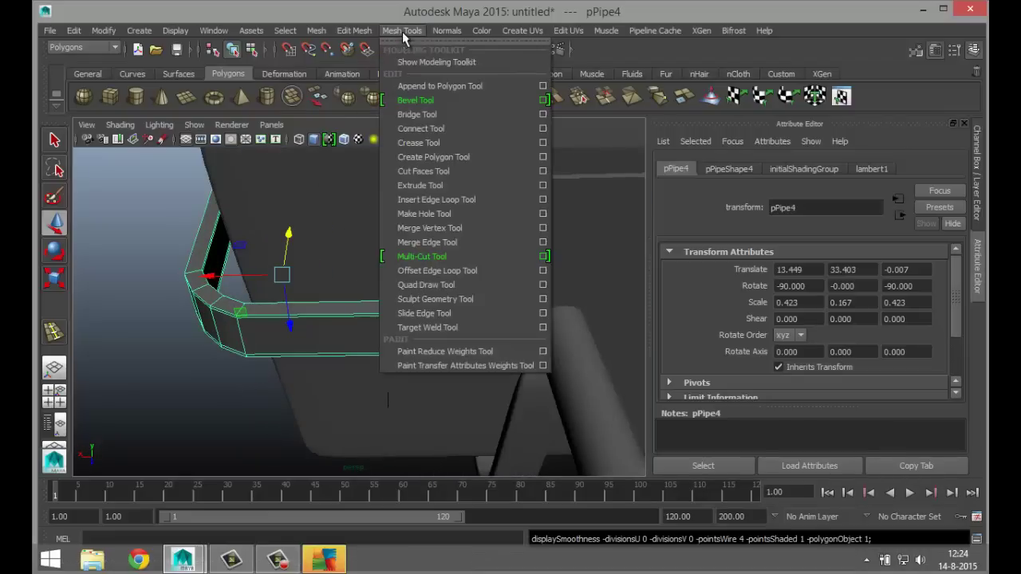
click(542, 199)
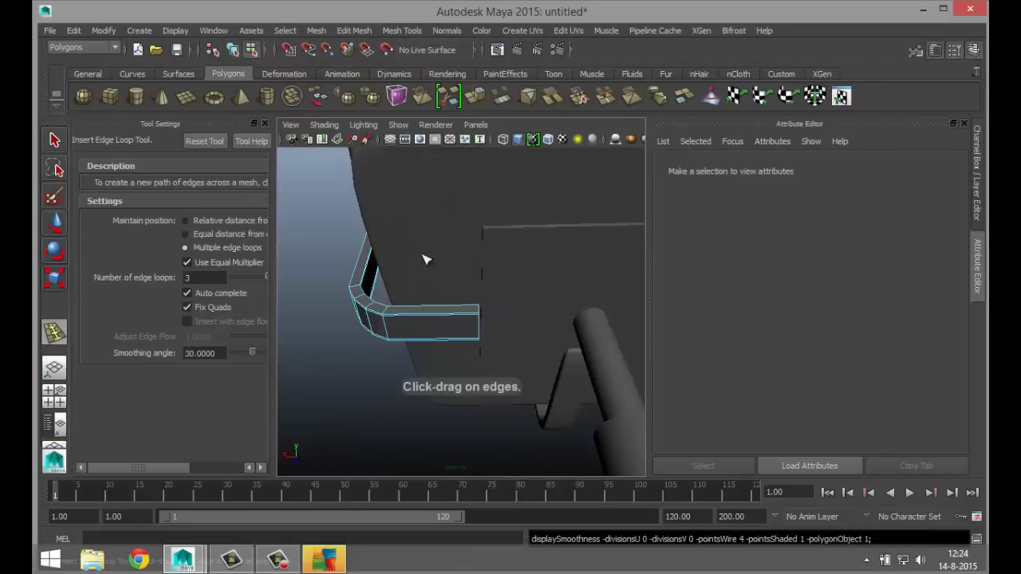
click(185, 233)
drag(472, 319, 479, 321)
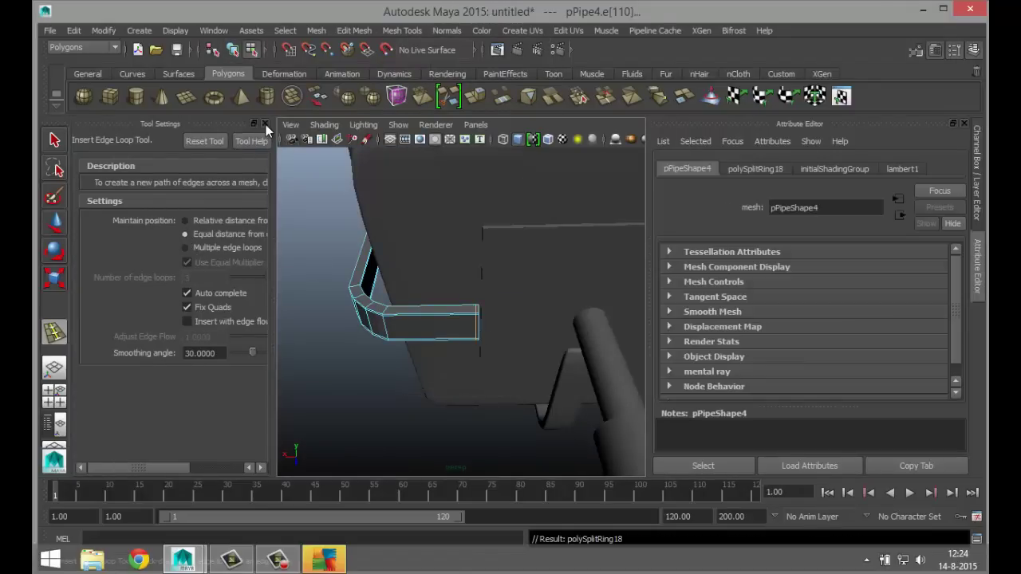
click(264, 124)
key(q)
- Return to object selection and turn on smooth preview for the support bar and the armrest pad
right_drag(327, 219, 387, 202)
click(303, 337)
alt+drag(303, 337, 344, 418)
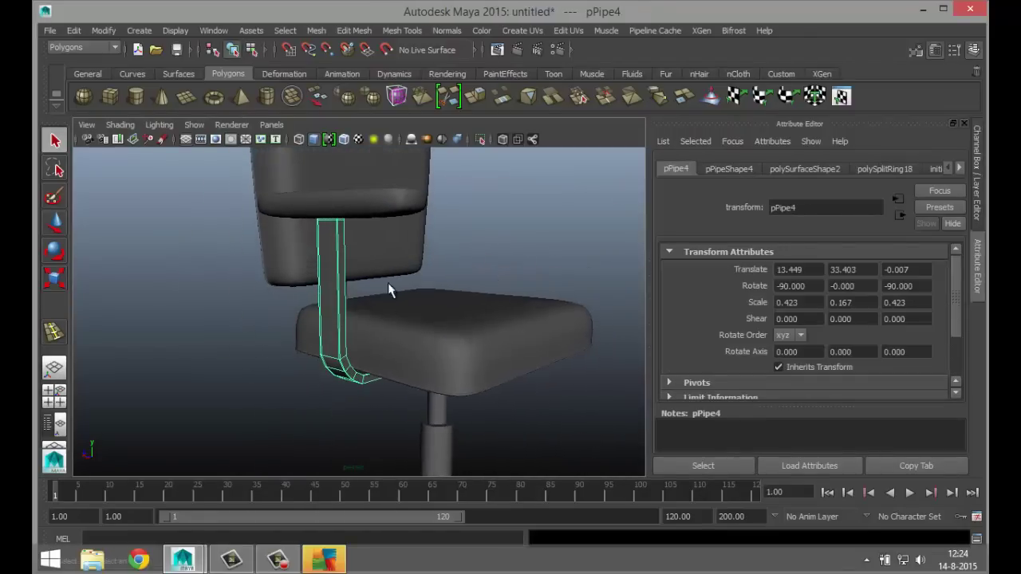
click(389, 205)
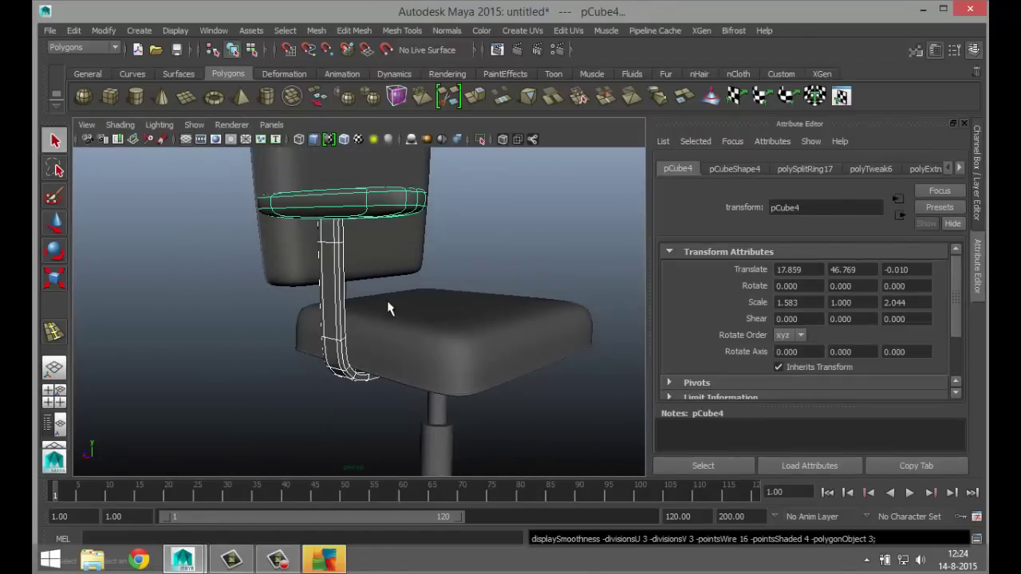
click(210, 381)
- Select the armrest pad and its support bar and group them
scroll(231, 378, down, 5)
mouse_move(372, 420)
alt+mouse_down()
mouse_move(376, 380)
mouse_move(353, 433)
mouse_move(365, 406)
mouse_move(387, 417)
alt+mouse_up()
scroll(382, 411, up, 3)
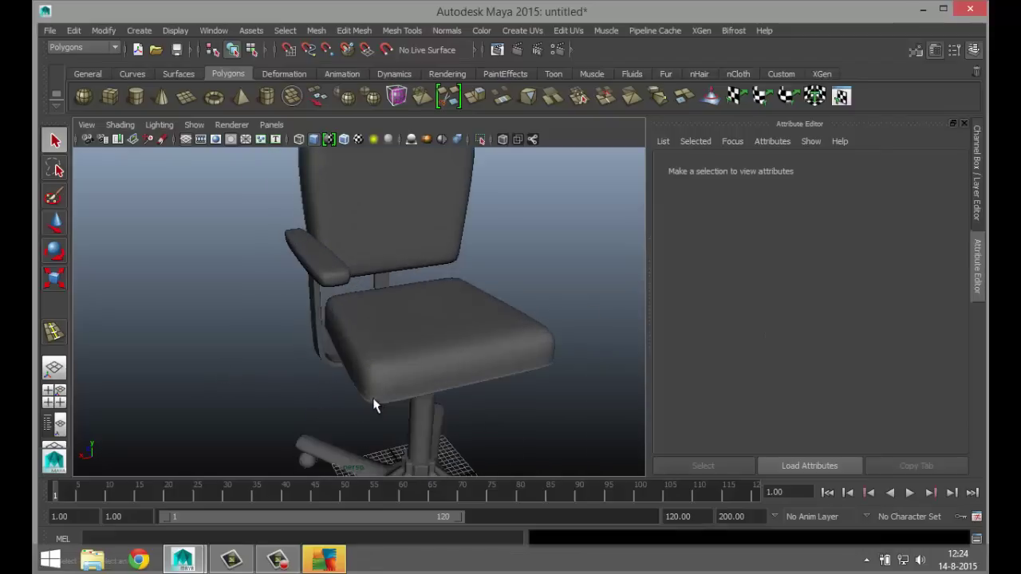
click(339, 272)
shift+click(317, 320)
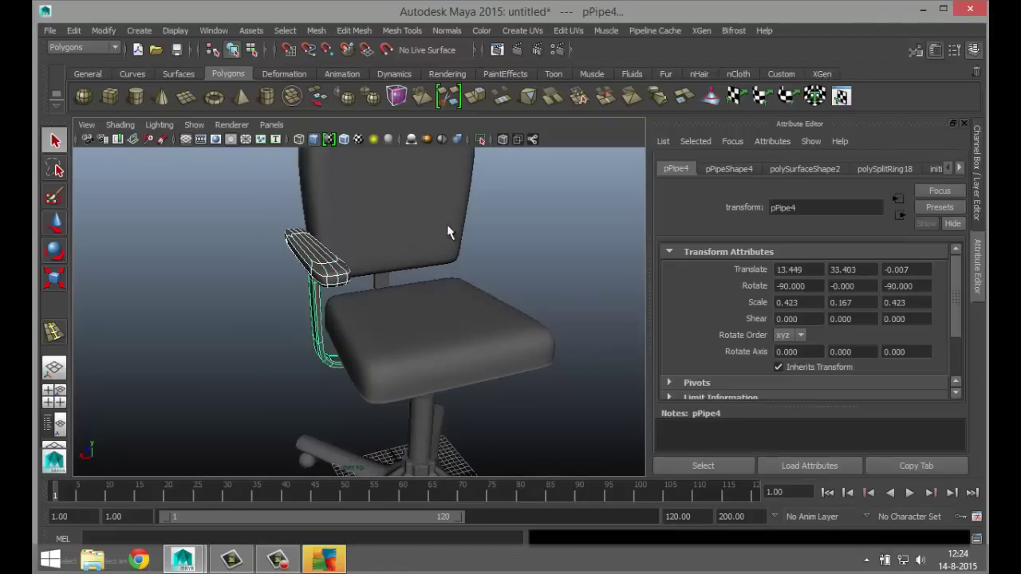
key(ctrl+g)
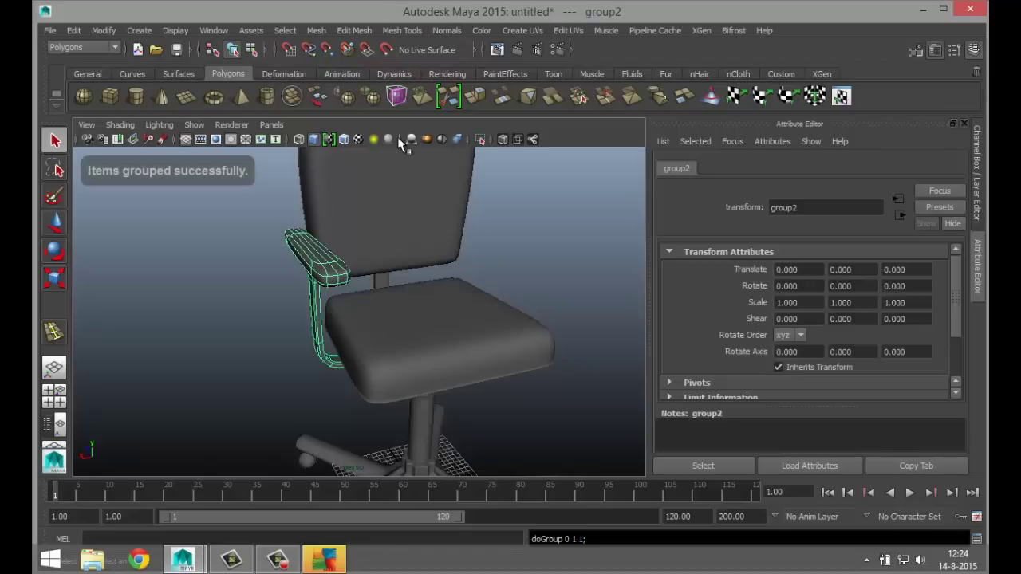
key(ctrl+g)
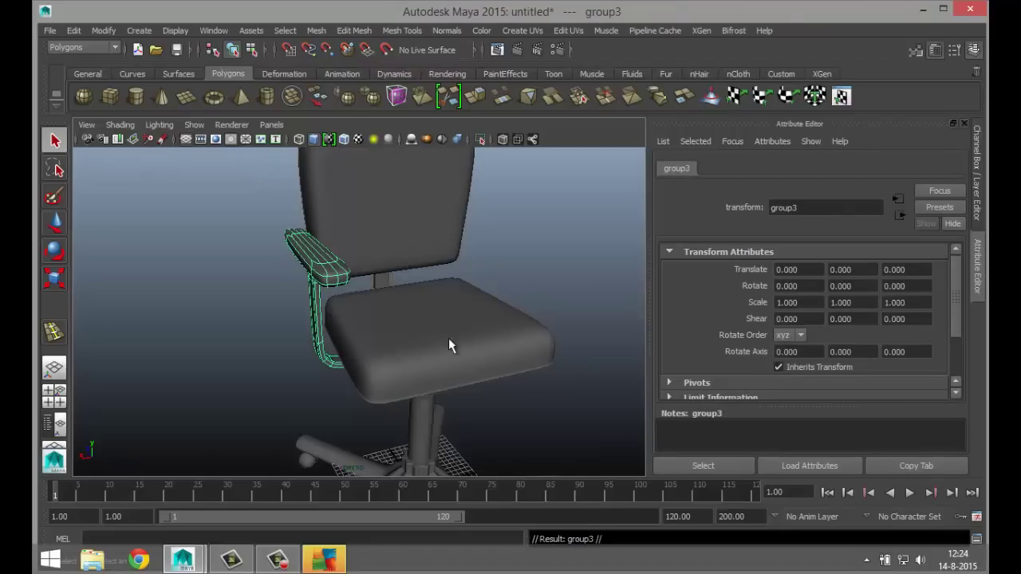
mouse_move(248, 302)
alt+mouse_down()
mouse_move(226, 353)
mouse_move(214, 324)
mouse_move(231, 306)
mouse_move(235, 313)
alt+mouse_up()
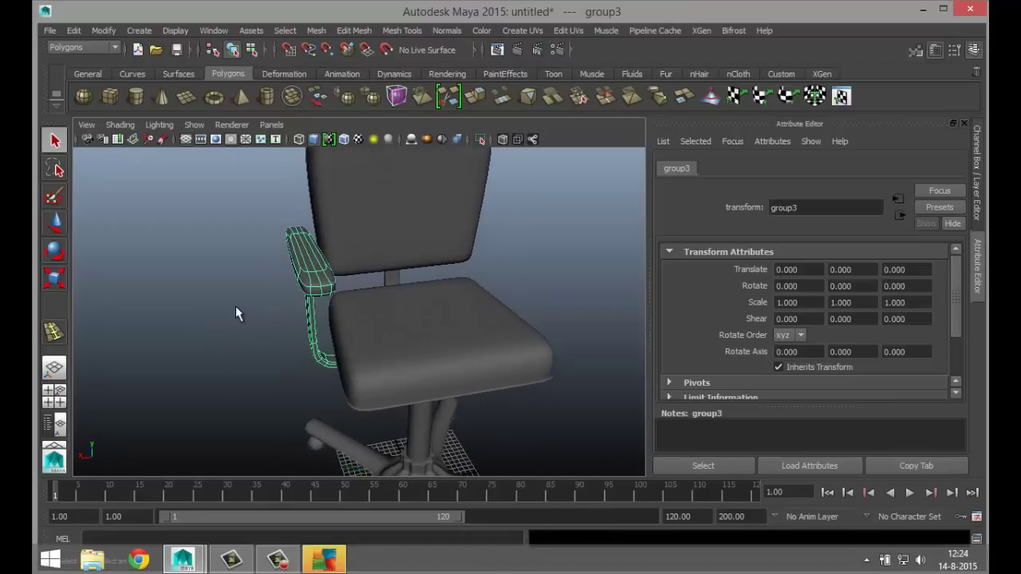
key(ctrl+z)
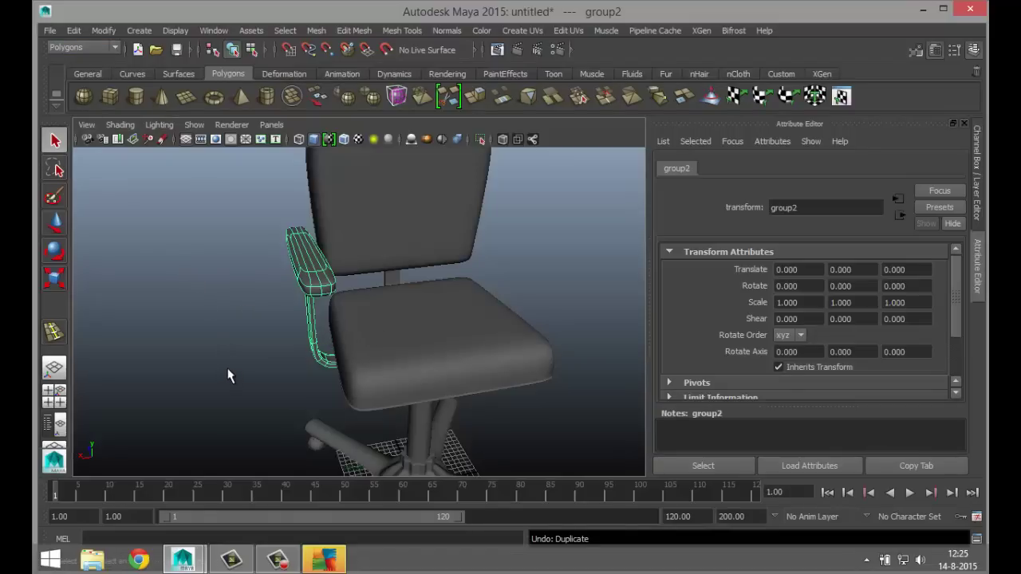
- Mirror the armrest group to the other side of the chair with Duplicate Special as an instance, using an X scale of -1
mouse_move(234, 385)
alt+mouse_down()
mouse_move(244, 378)
mouse_move(227, 367)
mouse_move(231, 385)
alt+mouse_up()
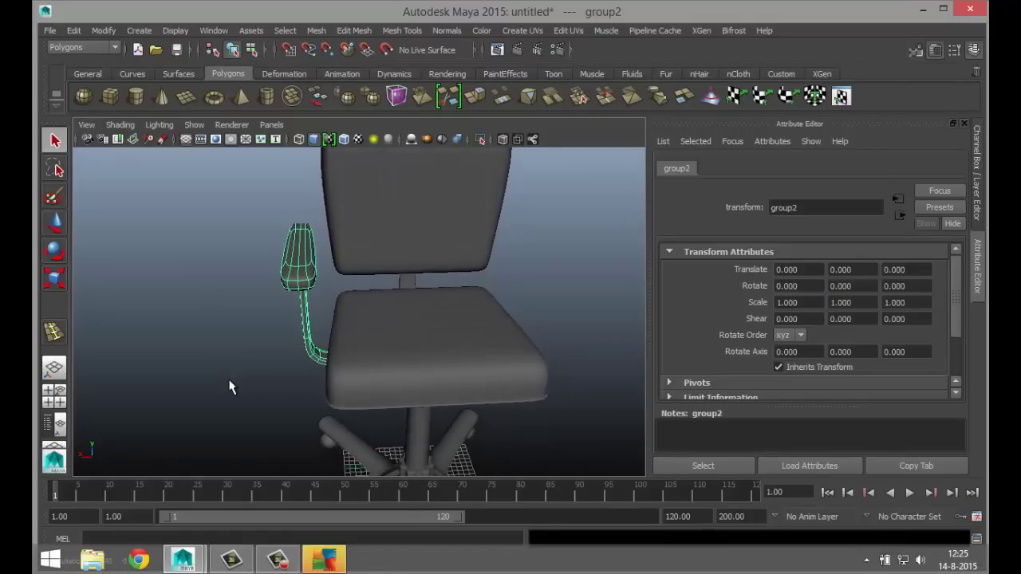
click(50, 32)
mouse_move(75, 31)
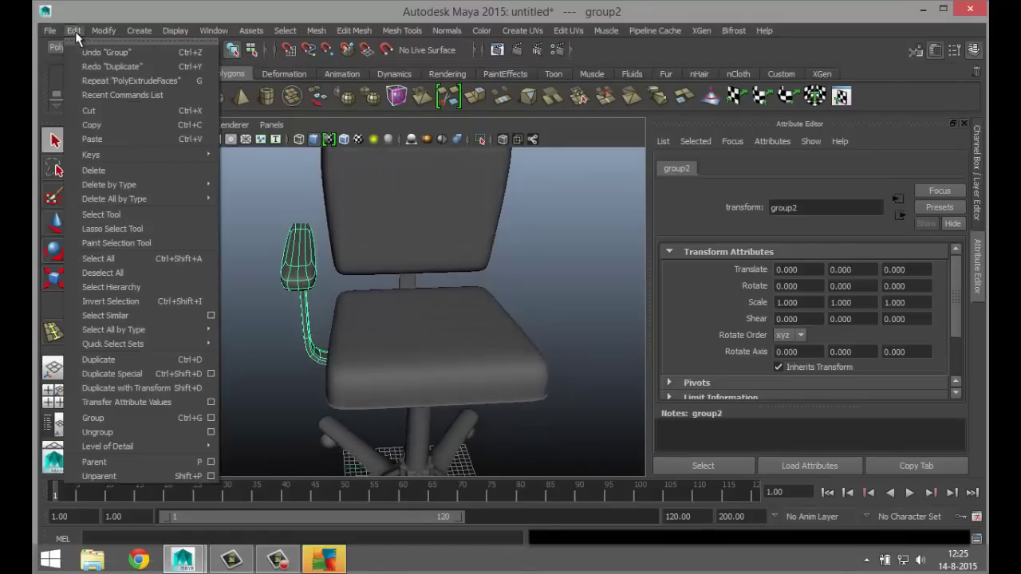
click(213, 374)
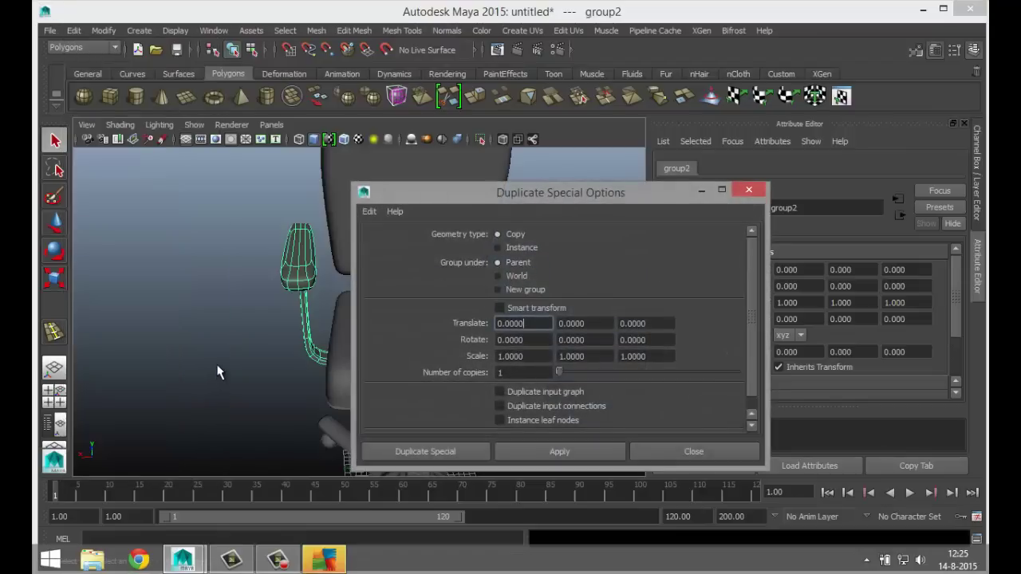
key(Tab)
key(Tab)
key(Tab)
key(Tab)
key(Tab)
key(Tab)
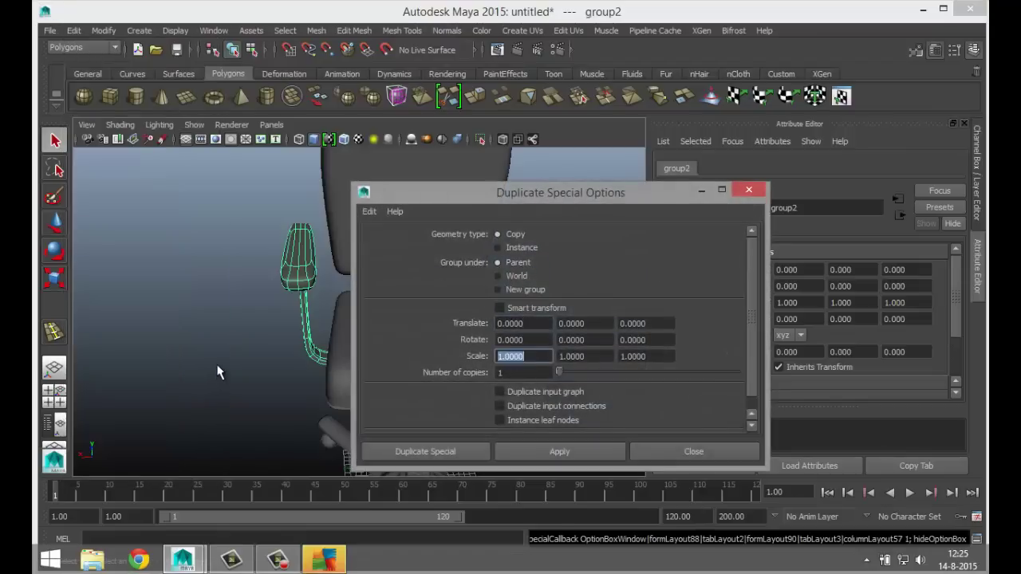
click(497, 247)
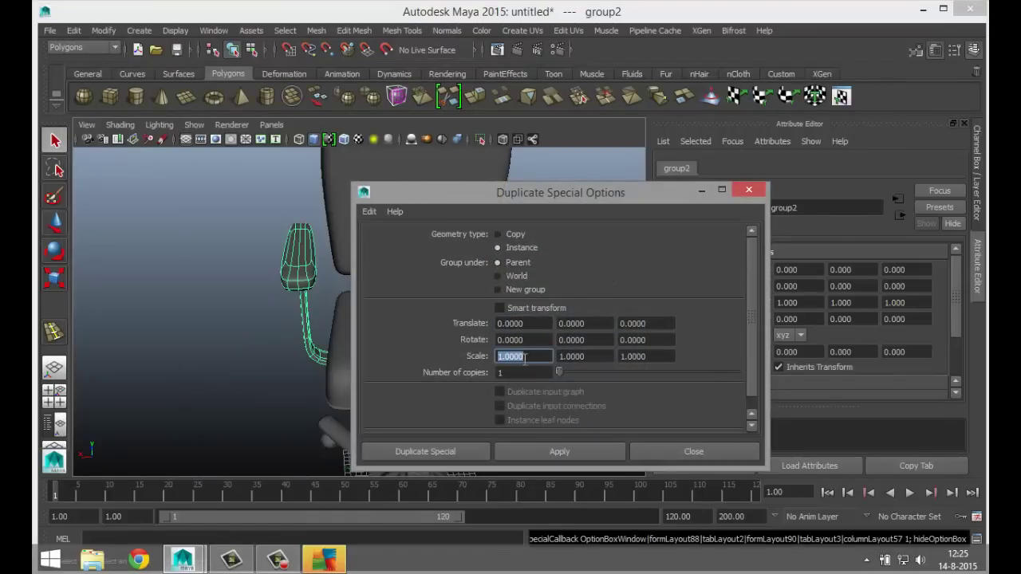
text(-1)
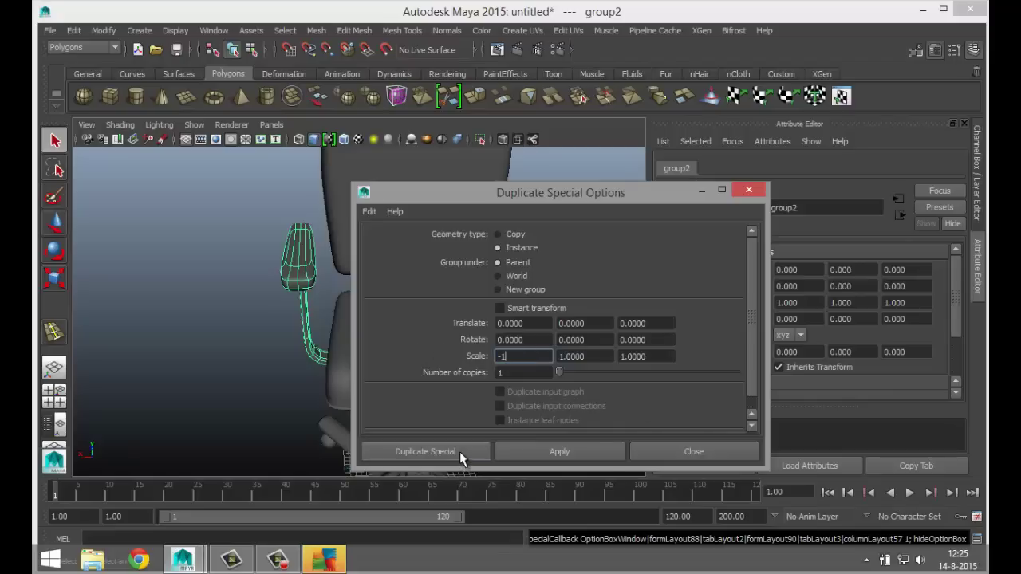
click(425, 452)
click(587, 344)
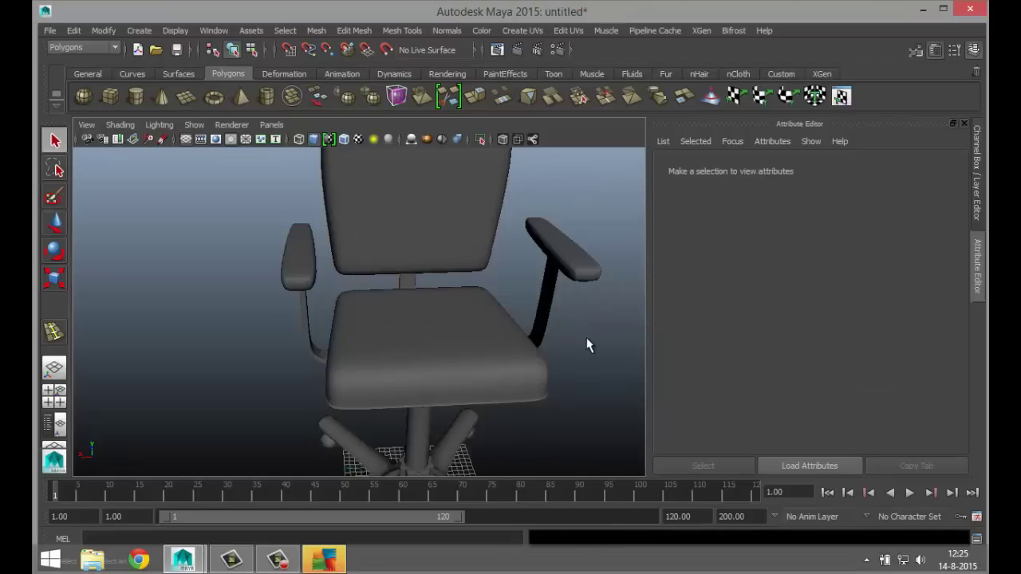
- Try to separate the mirrored armrest's support bar from its instance with the Separate command
alt+drag(556, 399, 582, 435)
click(449, 313)
click(398, 330)
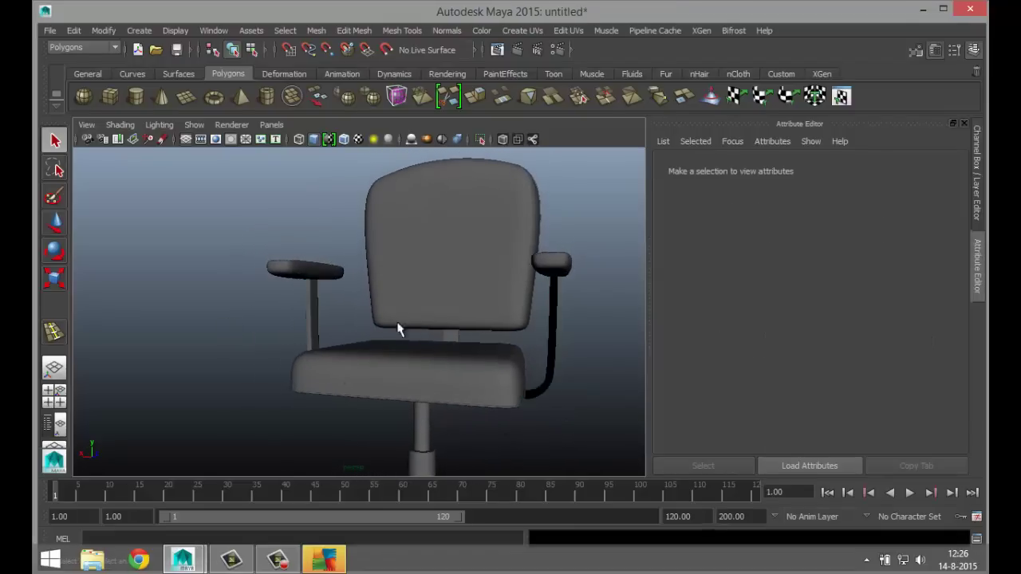
click(555, 346)
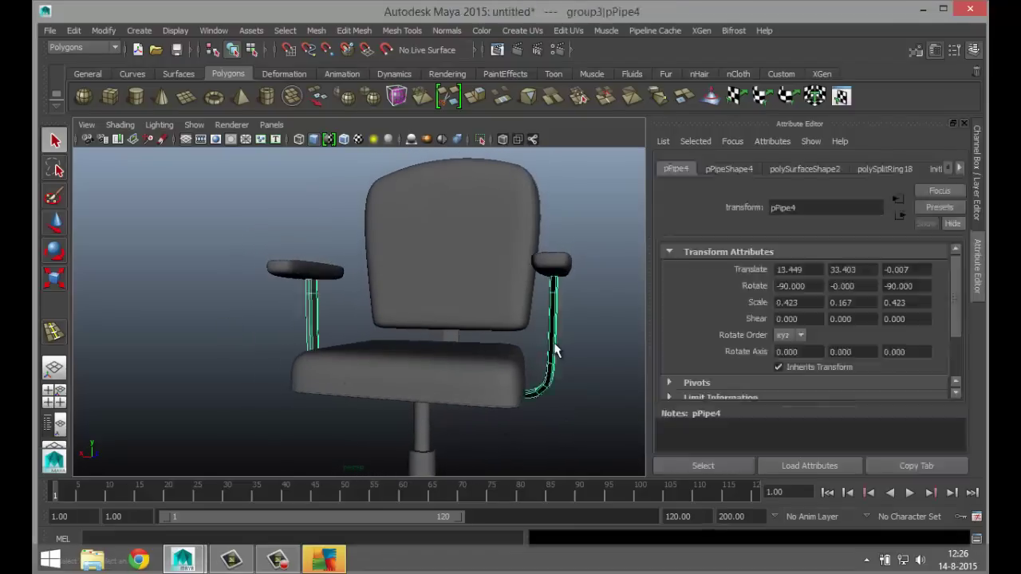
click(316, 30)
click(351, 121)
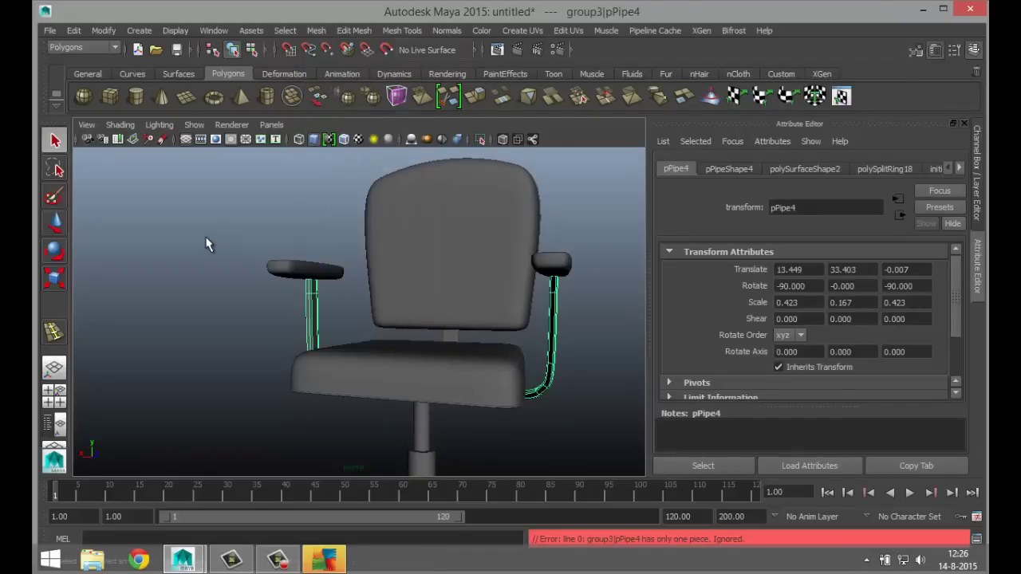
- Reverse the normals of the mirrored armrest's support bar and check the shading on both bars
click(206, 244)
click(555, 335)
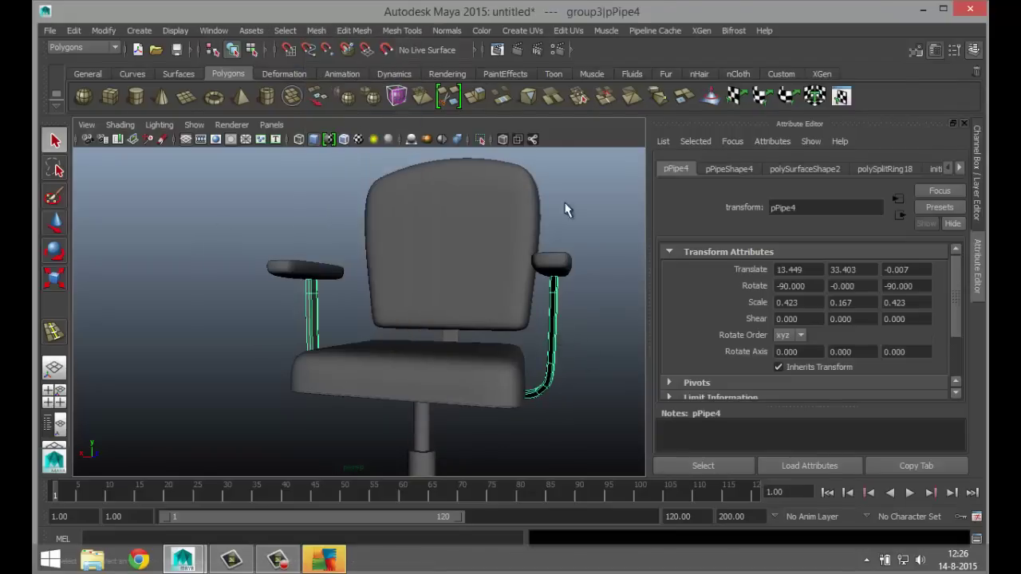
click(447, 30)
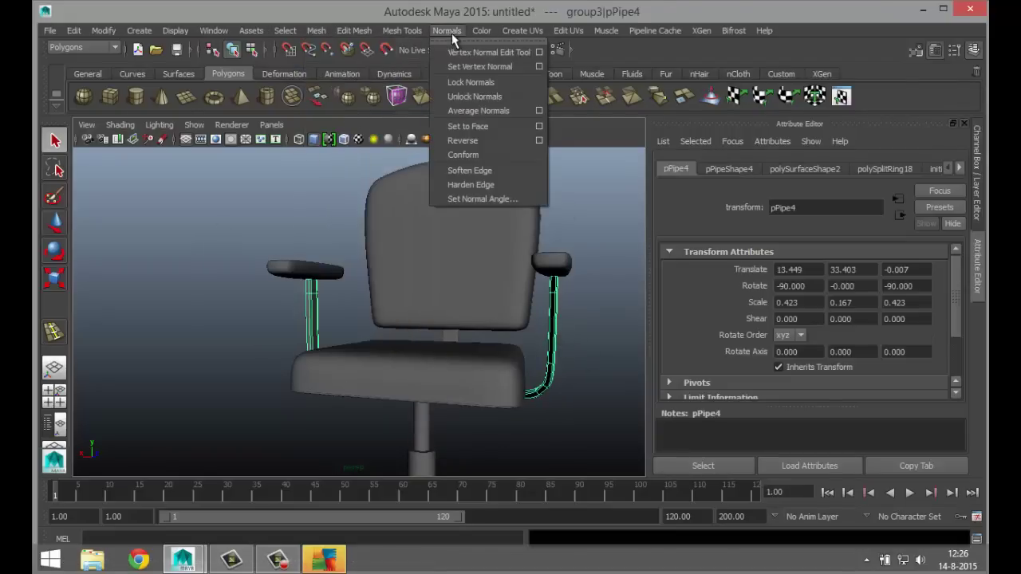
click(464, 141)
click(569, 327)
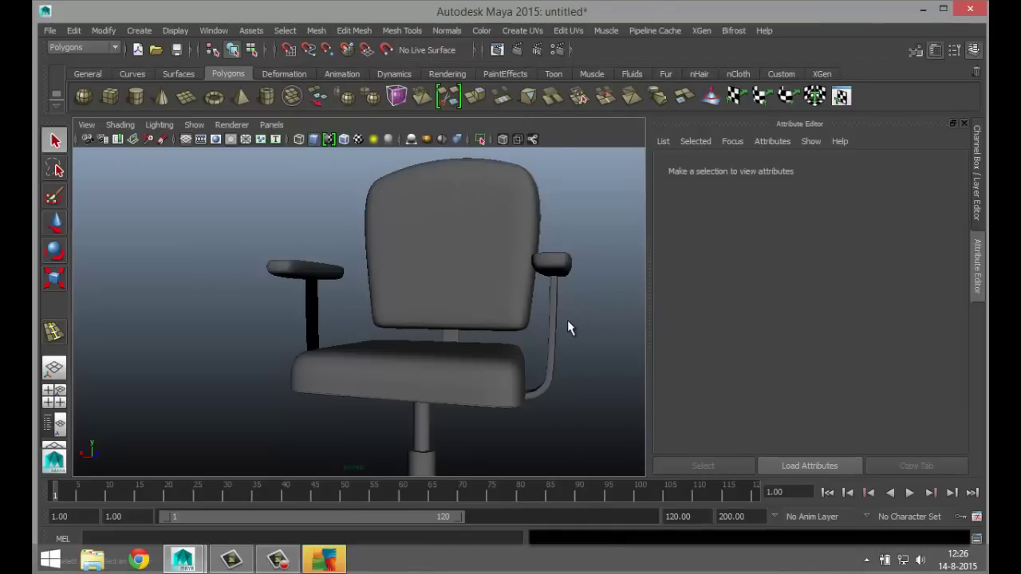
alt+drag(356, 346, 333, 359)
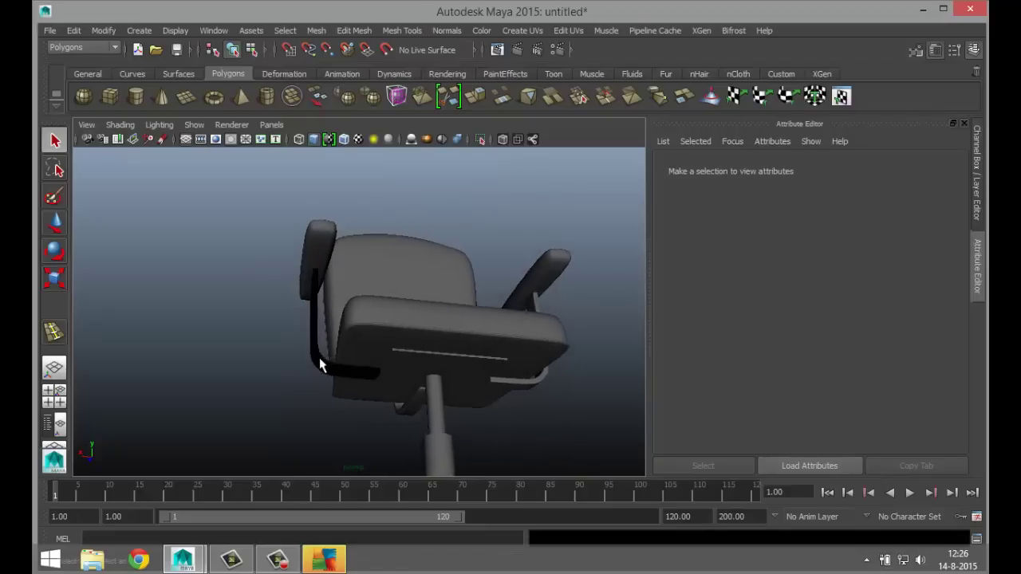
click(320, 366)
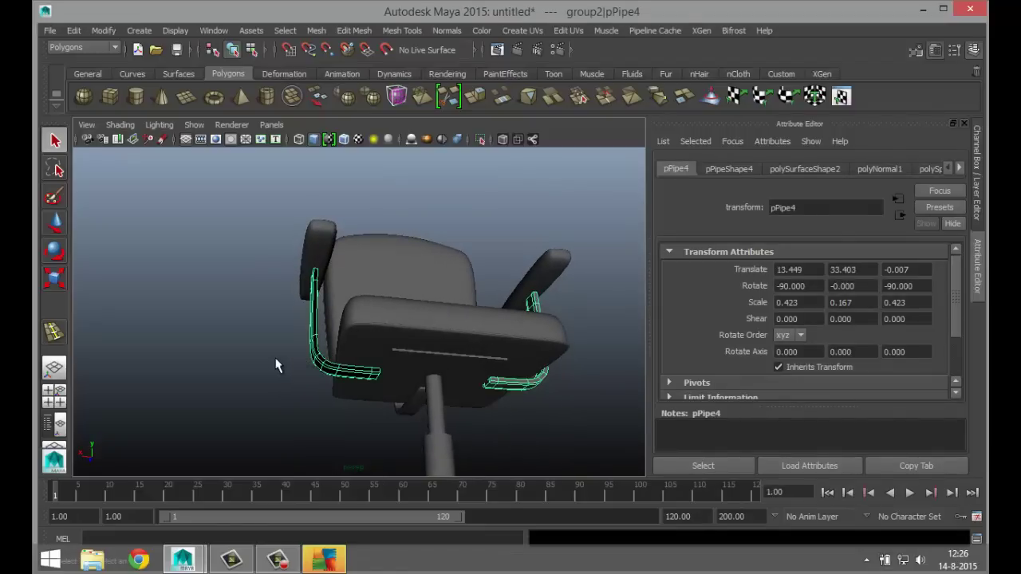
alt+drag(269, 358, 228, 395)
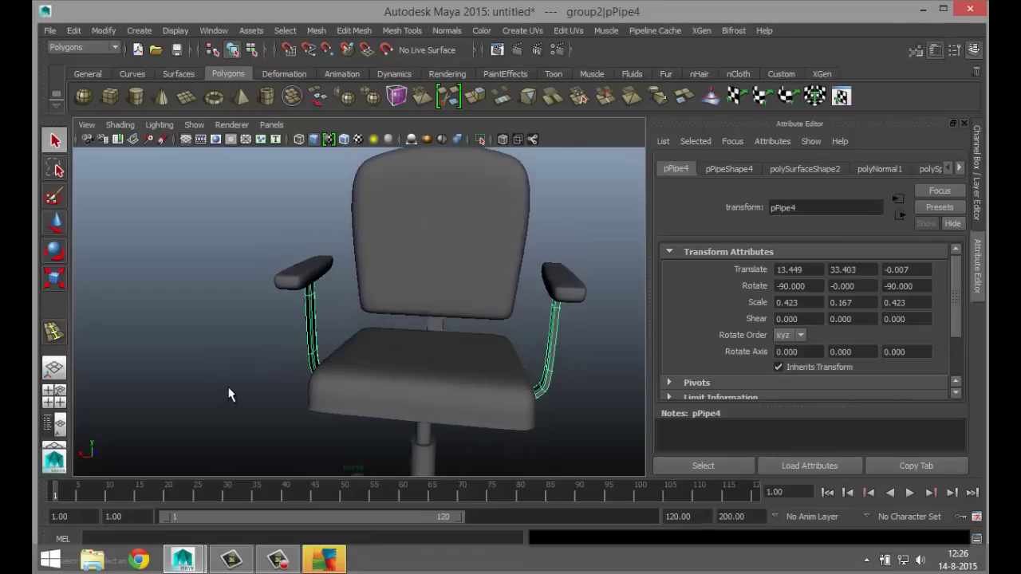
- Select the mirrored armrest's pad and support bar and try to ungroup them
click(573, 294)
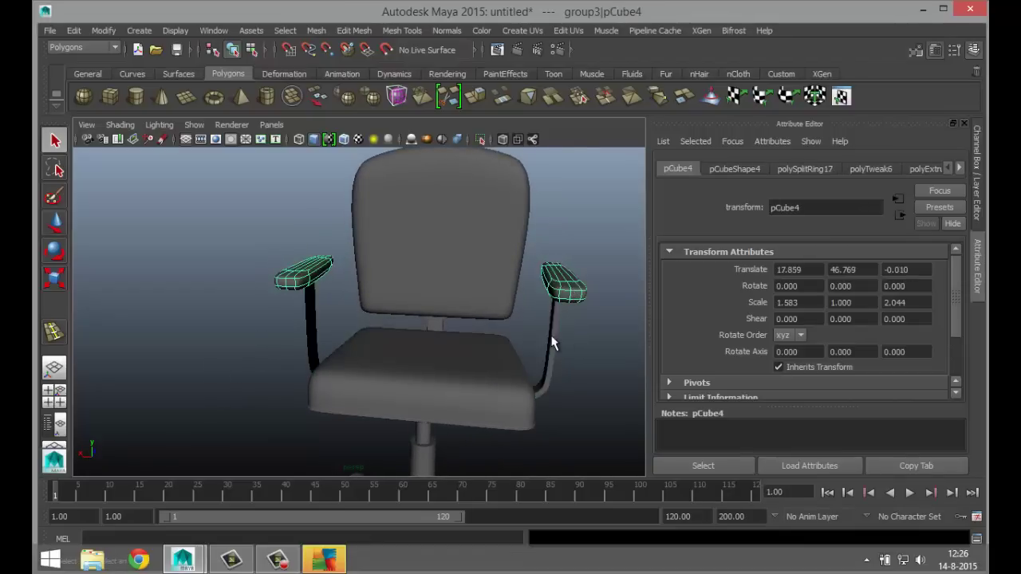
click(552, 339)
click(563, 297)
click(554, 344)
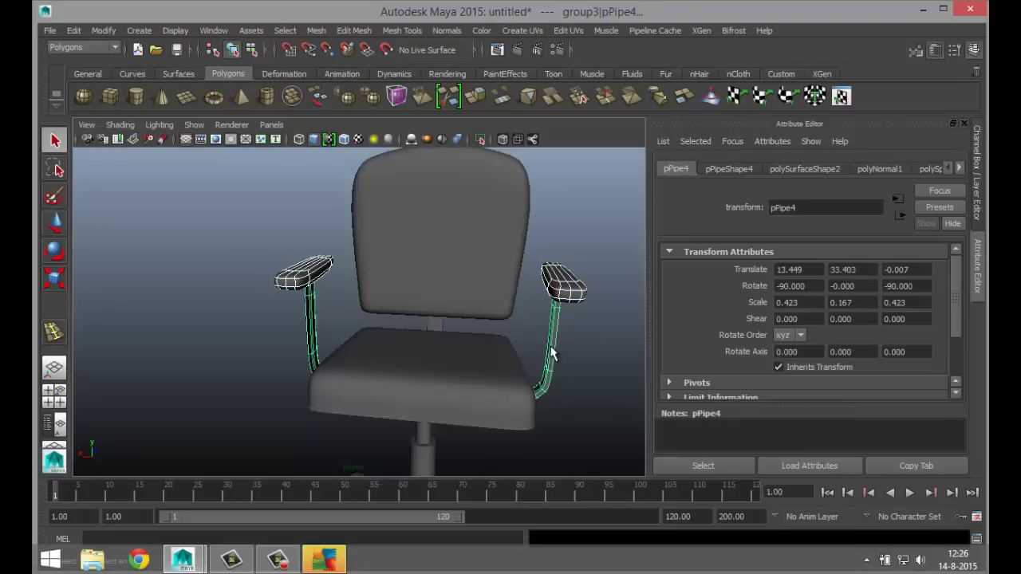
click(74, 30)
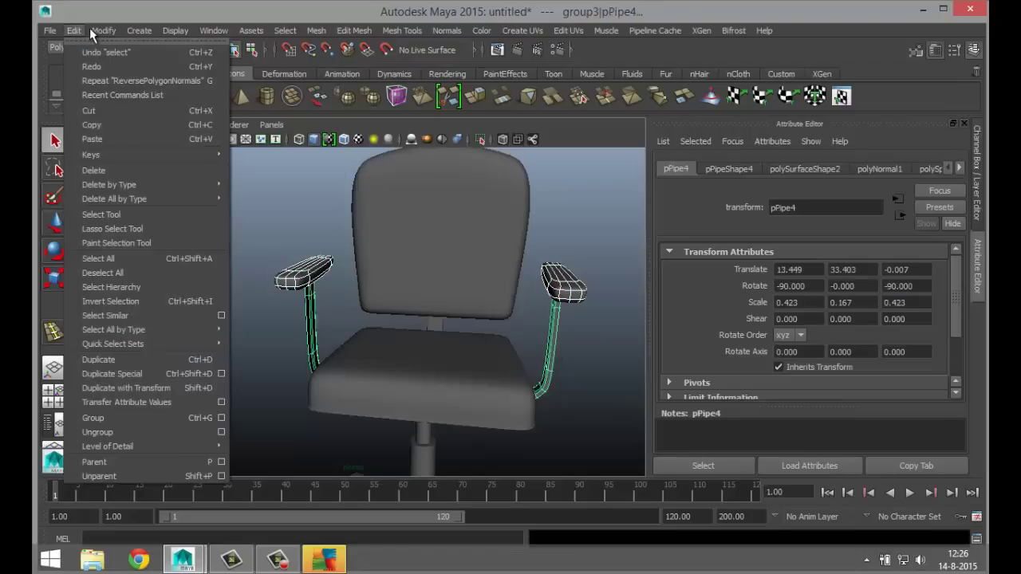
click(101, 32)
click(101, 32)
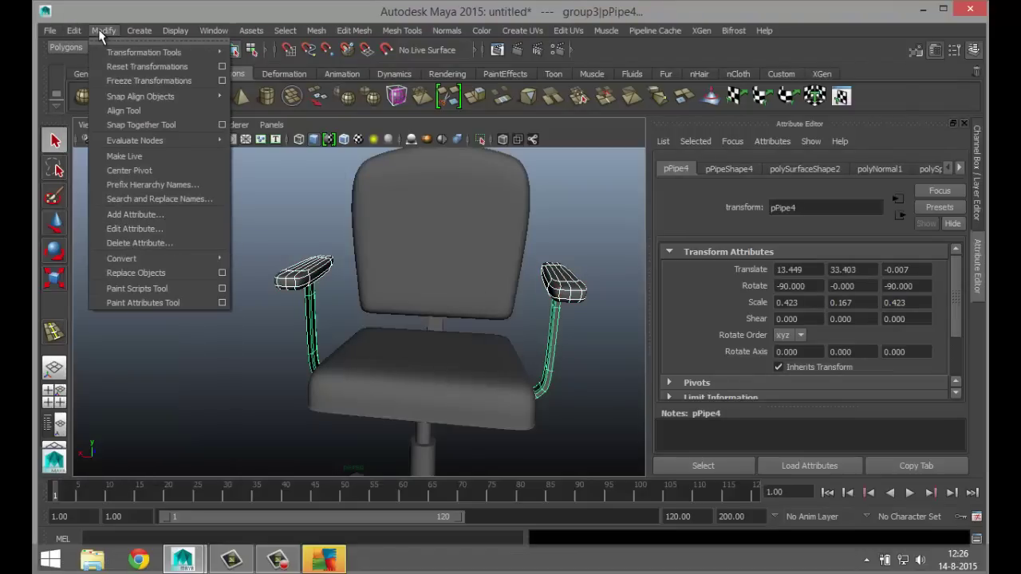
mouse_move(80, 30)
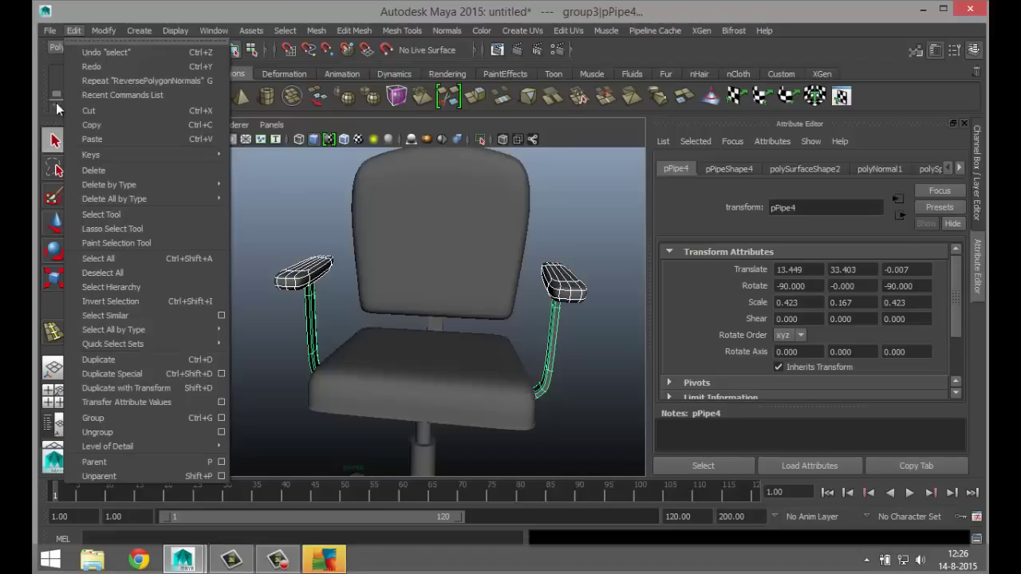
click(116, 433)
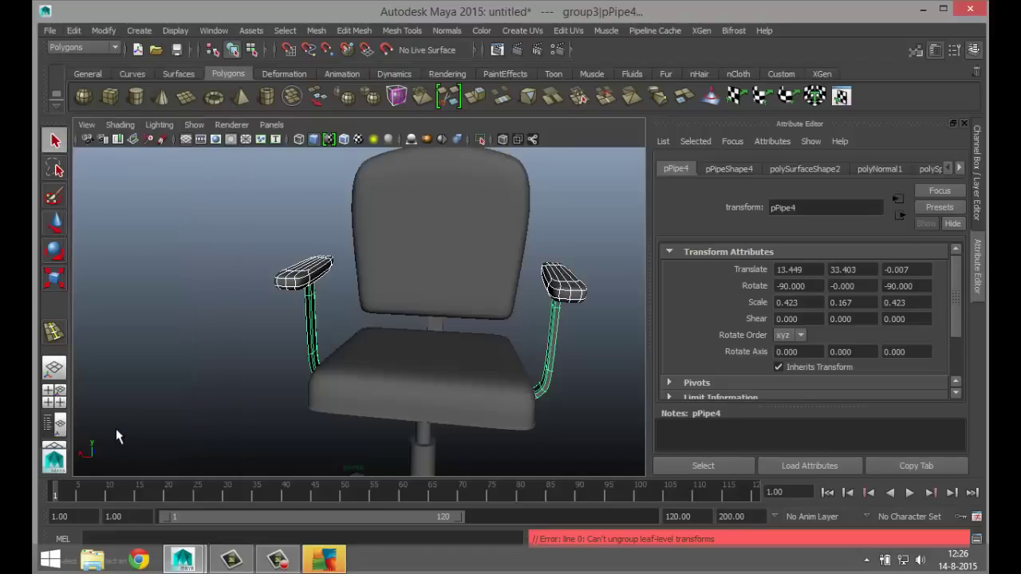
- Try to separate the original armrest pad with the Separate command
click(185, 348)
click(554, 339)
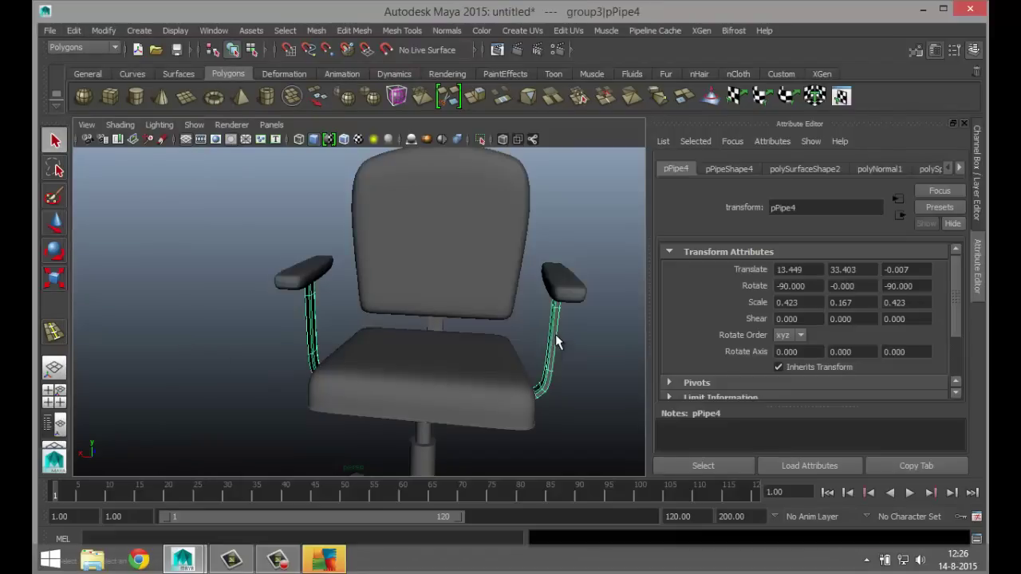
click(568, 294)
click(279, 326)
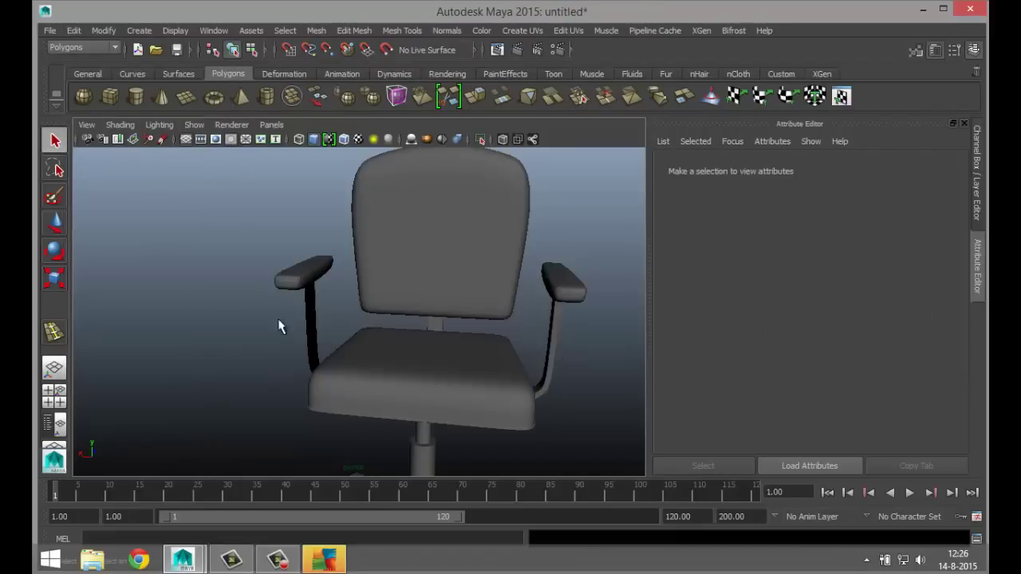
click(301, 279)
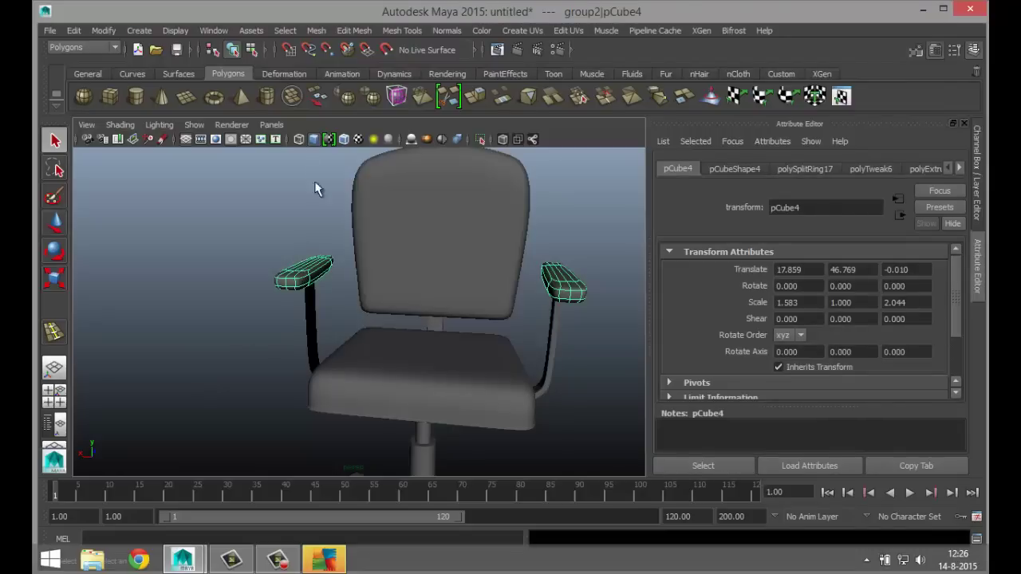
click(317, 32)
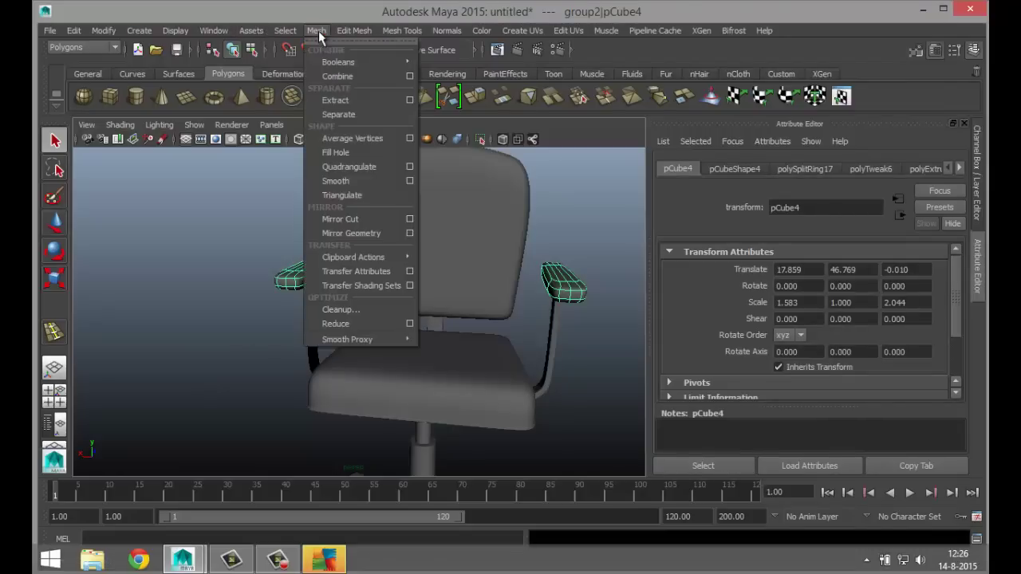
click(339, 114)
click(212, 254)
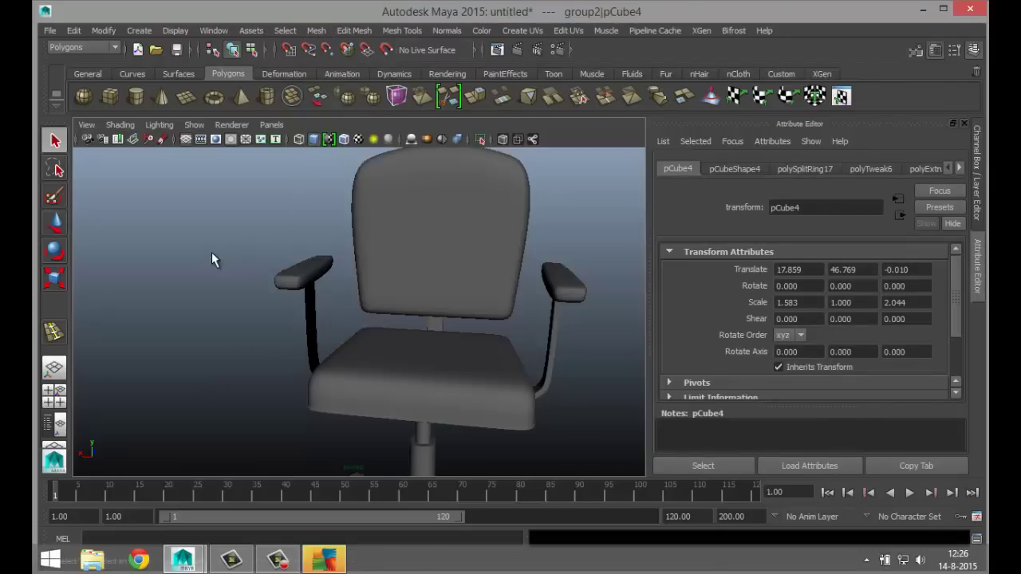
click(554, 337)
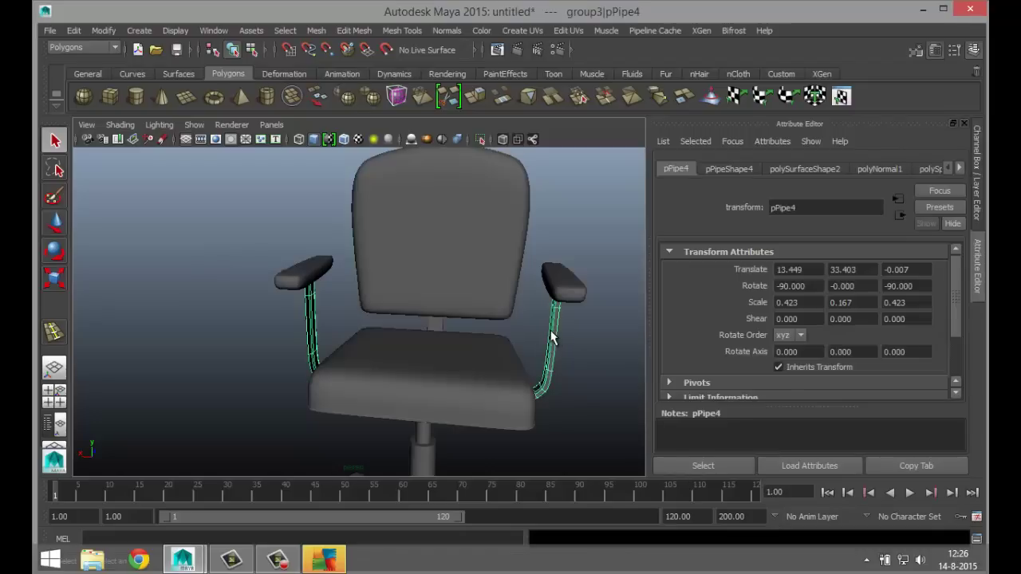
- Select all five caster wheels under the legs of the chair base
alt+drag(248, 351, 272, 359)
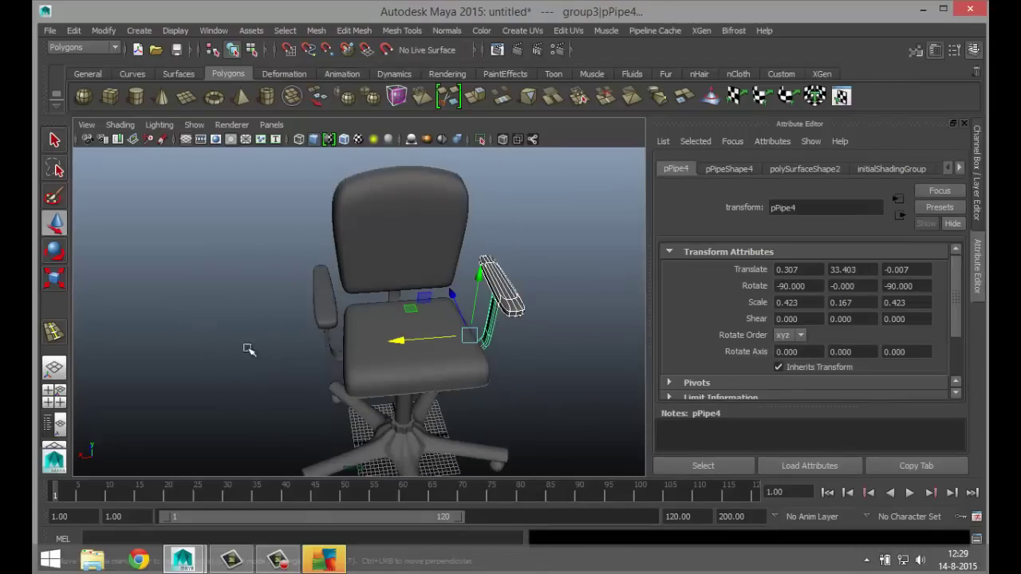
click(255, 292)
alt+drag(260, 290, 312, 310)
alt+drag(449, 326, 400, 333)
scroll(420, 363, up, 2)
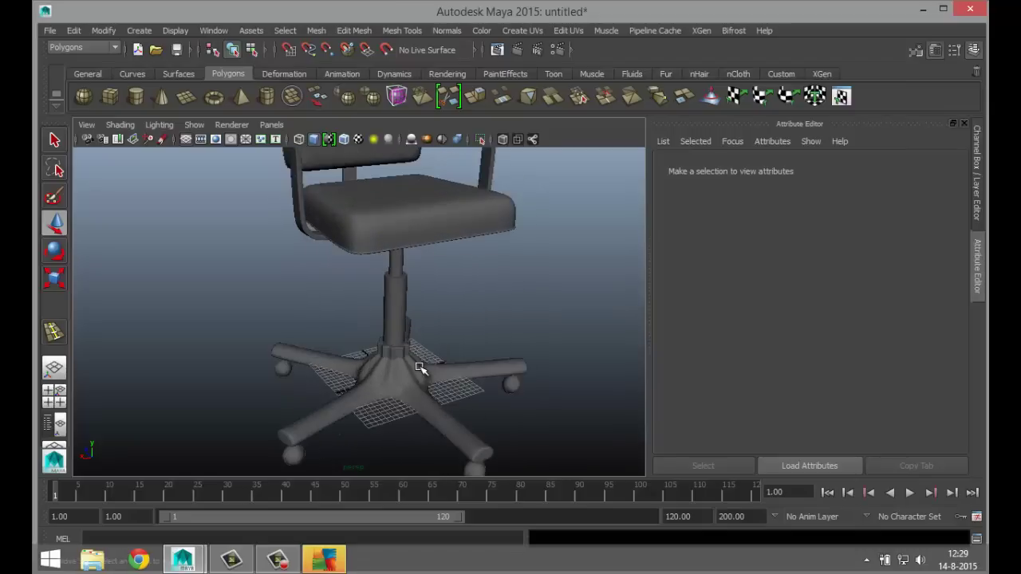
scroll(423, 376, up, 2)
alt+drag(406, 410, 427, 297)
click(298, 400)
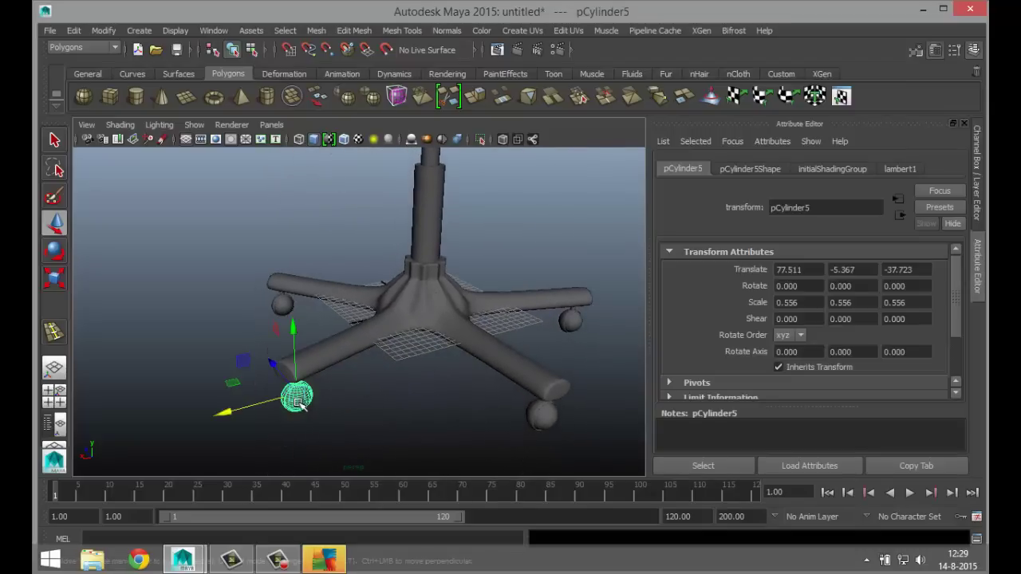
click(544, 416)
click(571, 322)
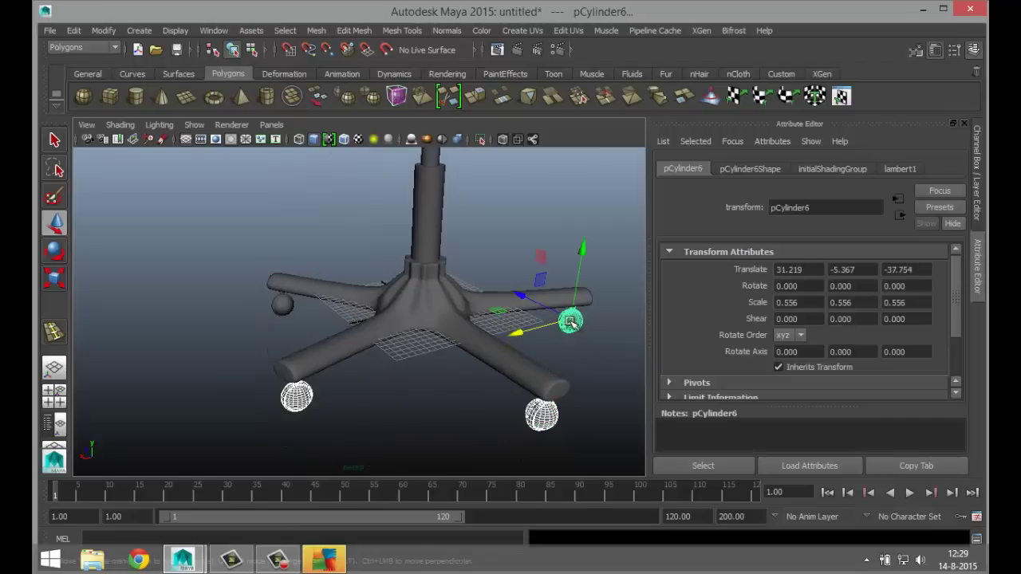
click(281, 303)
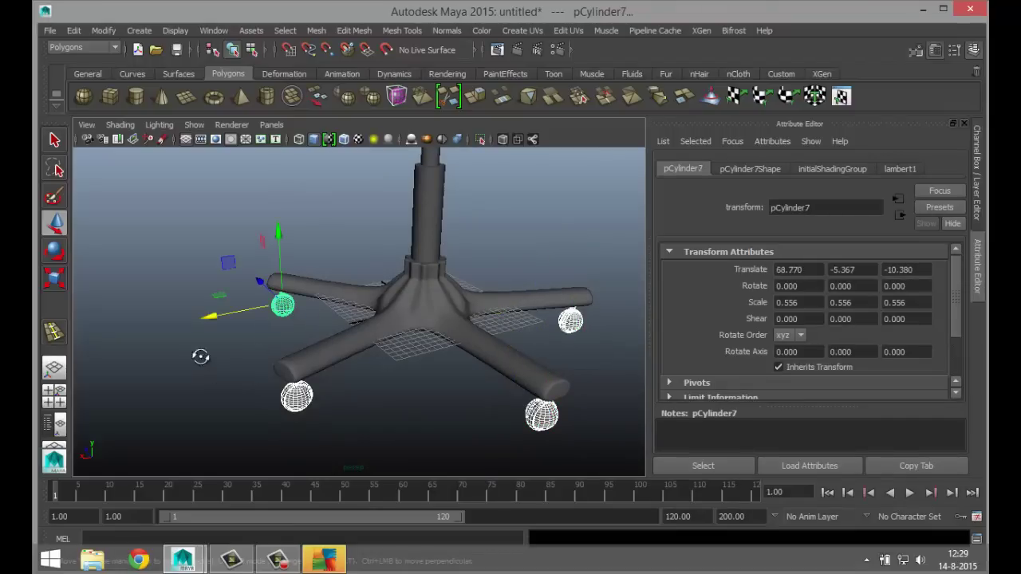
alt+drag(200, 355, 377, 356)
alt+drag(303, 372, 285, 348)
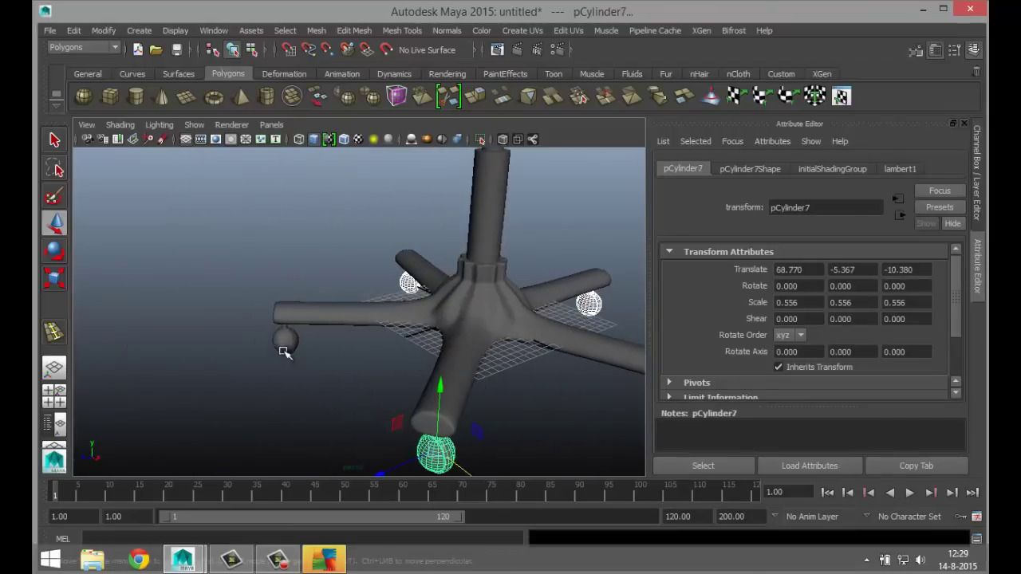
click(283, 344)
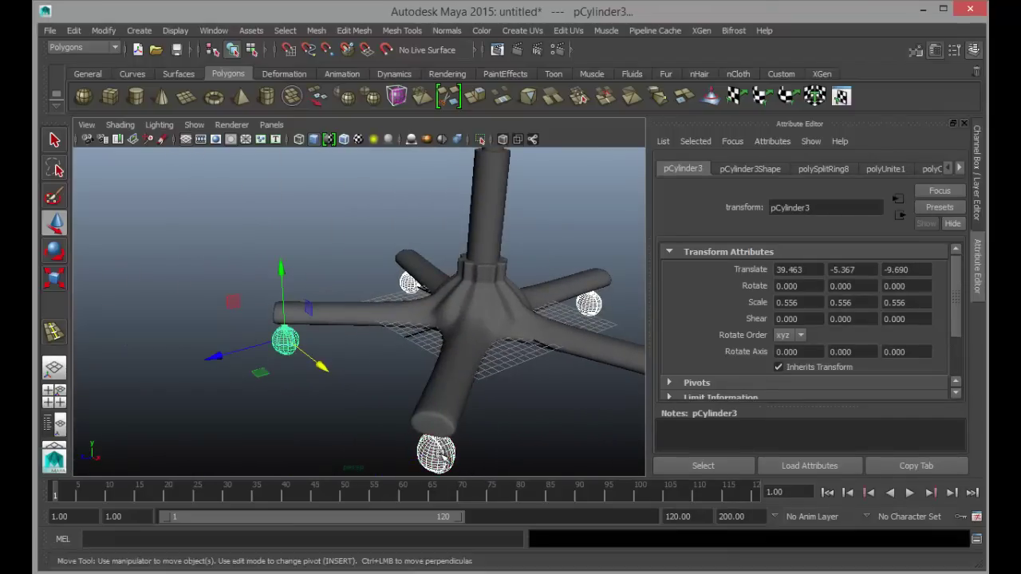
- Assign a new Lambert material to the selected wheels and set its color to black
right_click(440, 454)
click(435, 509)
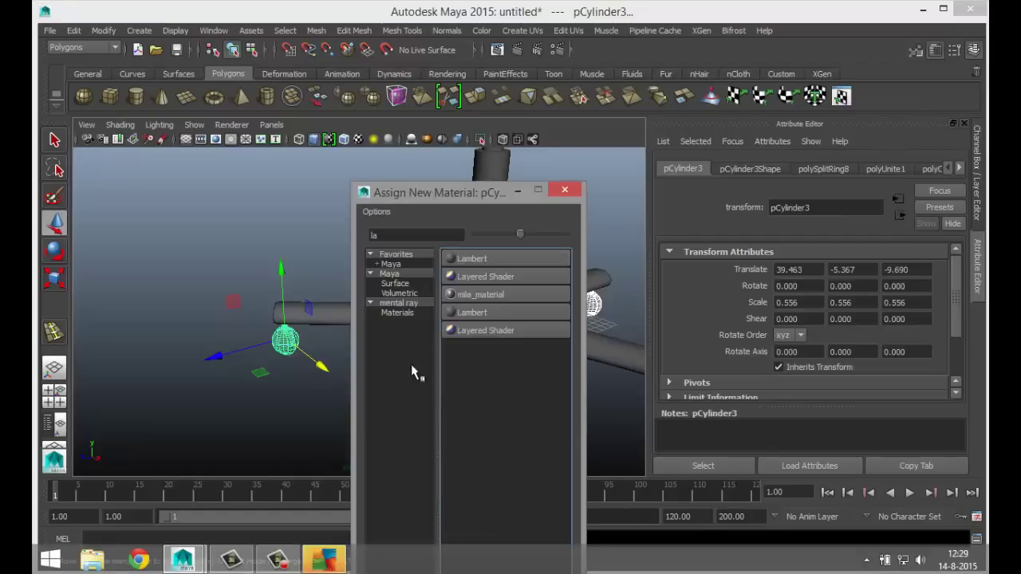
click(486, 259)
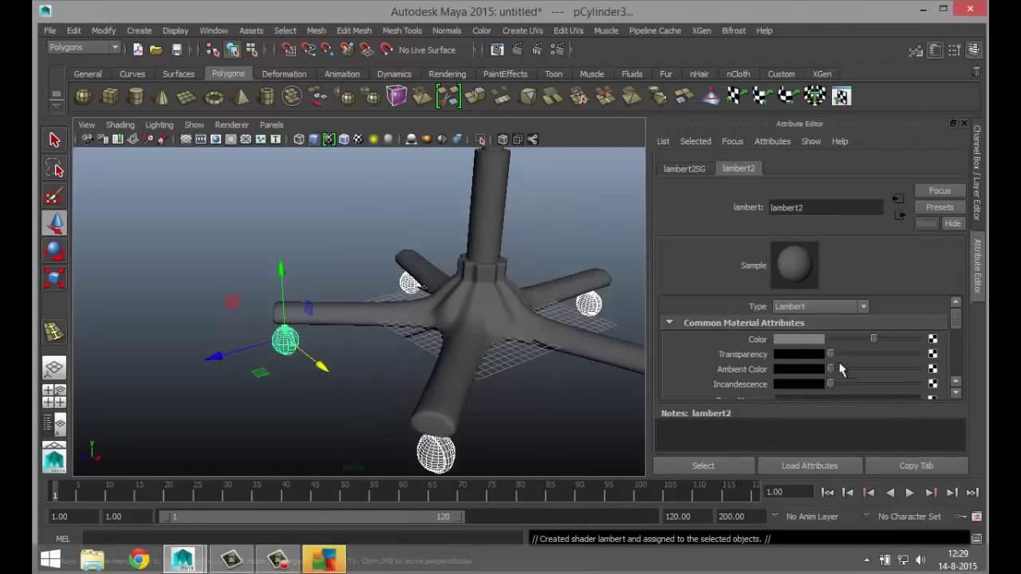
click(799, 343)
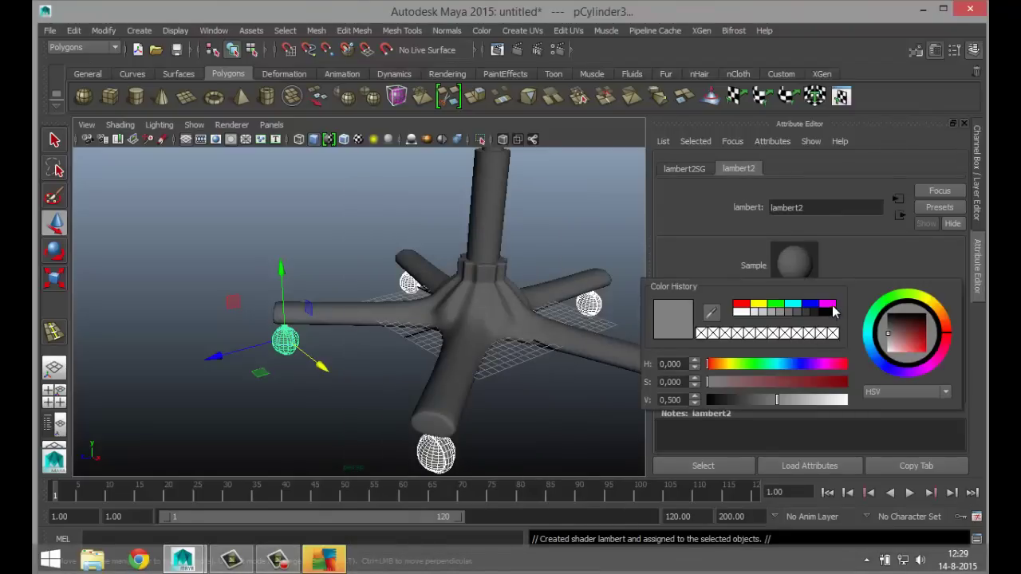
click(831, 314)
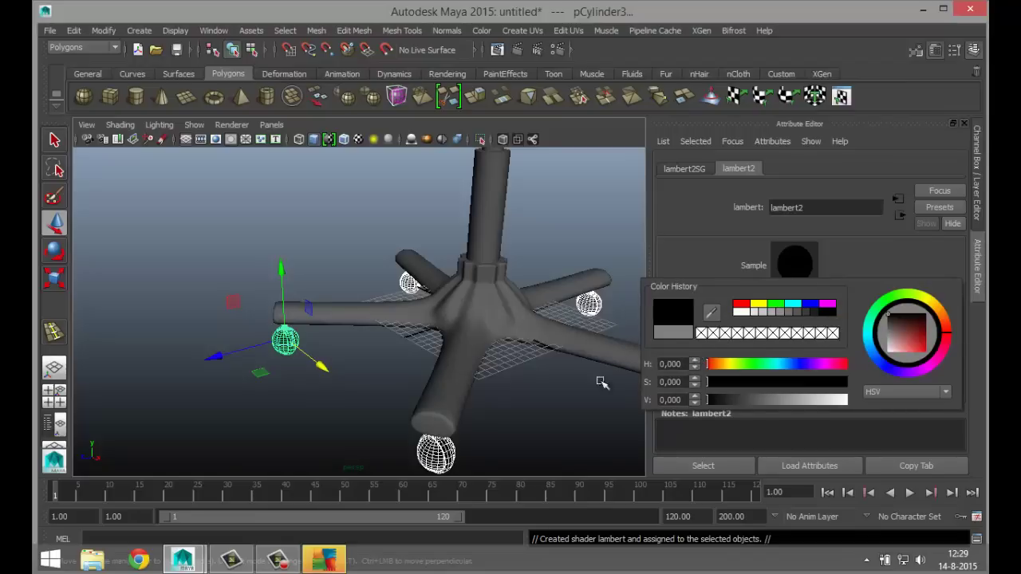
click(571, 411)
- Select the thin upper post, the bracket under the seat and the support bars of both armrests
scroll(568, 404, down, 3)
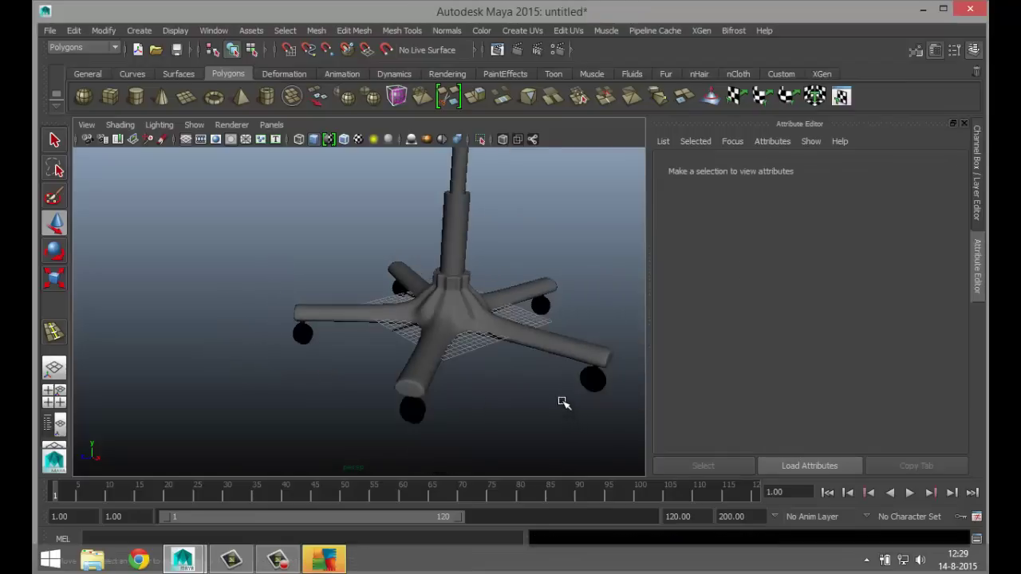
alt+middle_drag(485, 338, 447, 423)
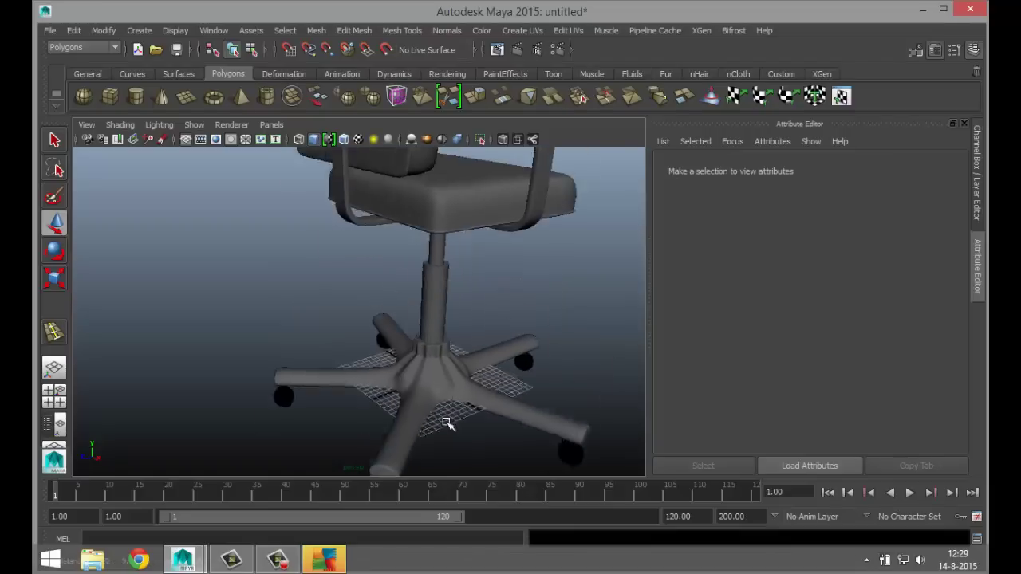
click(437, 289)
alt+drag(529, 346, 522, 284)
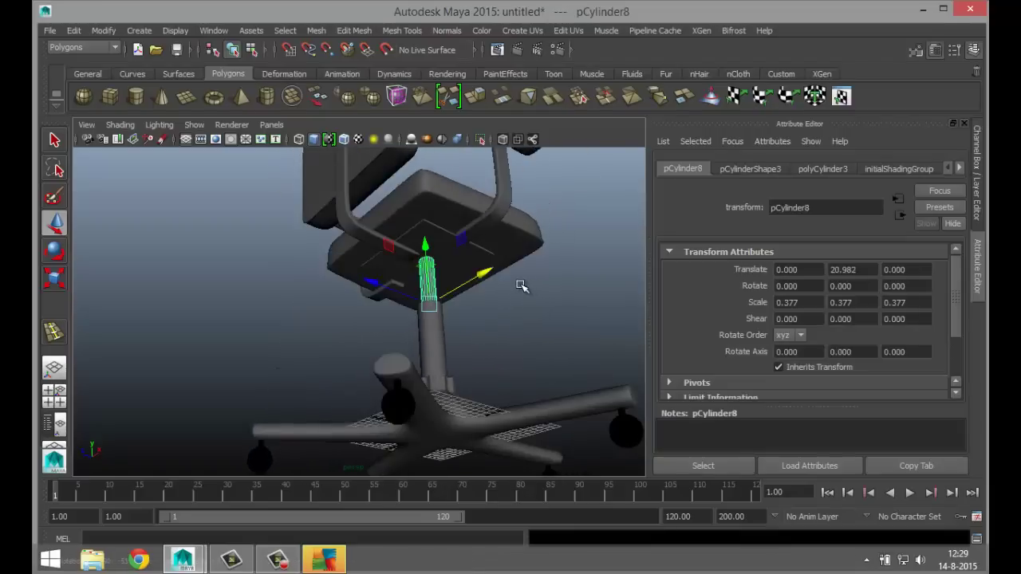
click(429, 232)
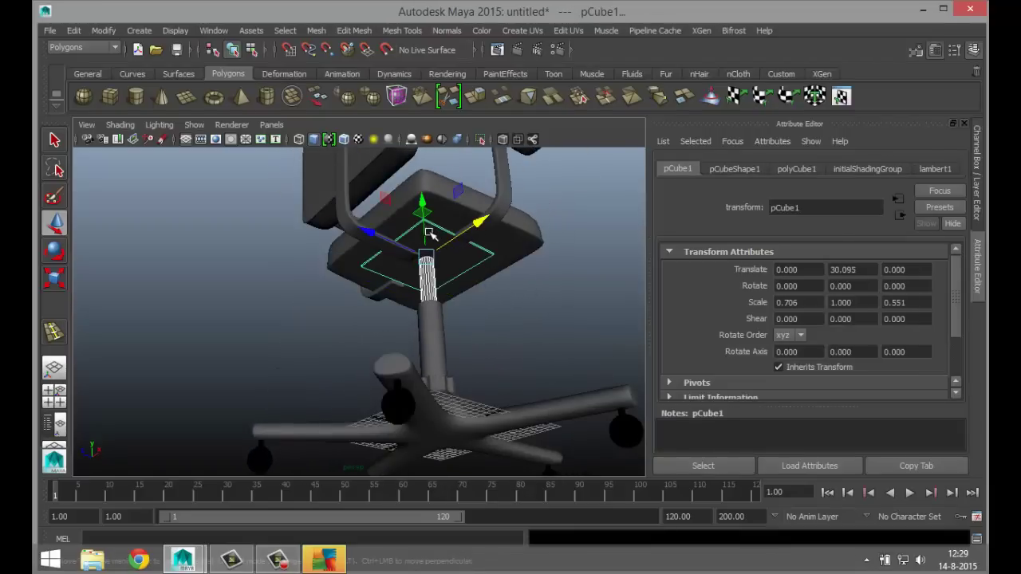
click(339, 191)
click(501, 187)
alt+drag(562, 287, 284, 330)
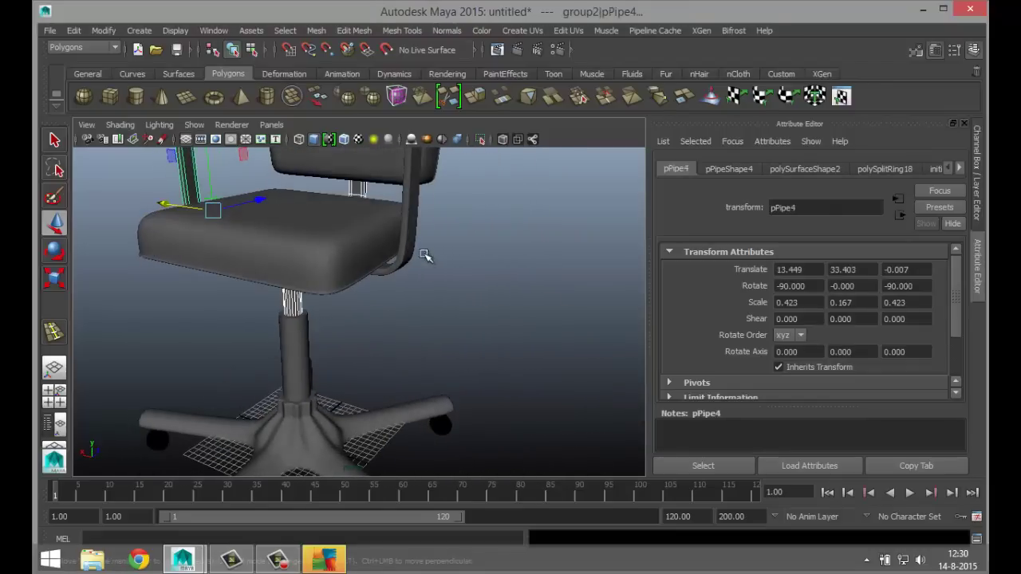
key(ctrl+shift+d)
scroll(431, 335, down, 5)
alt+drag(433, 370, 347, 311)
- Assign a new mia_material_x to the selected support parts and replace its settings with the Chrome preset
right_drag(299, 252, 296, 507)
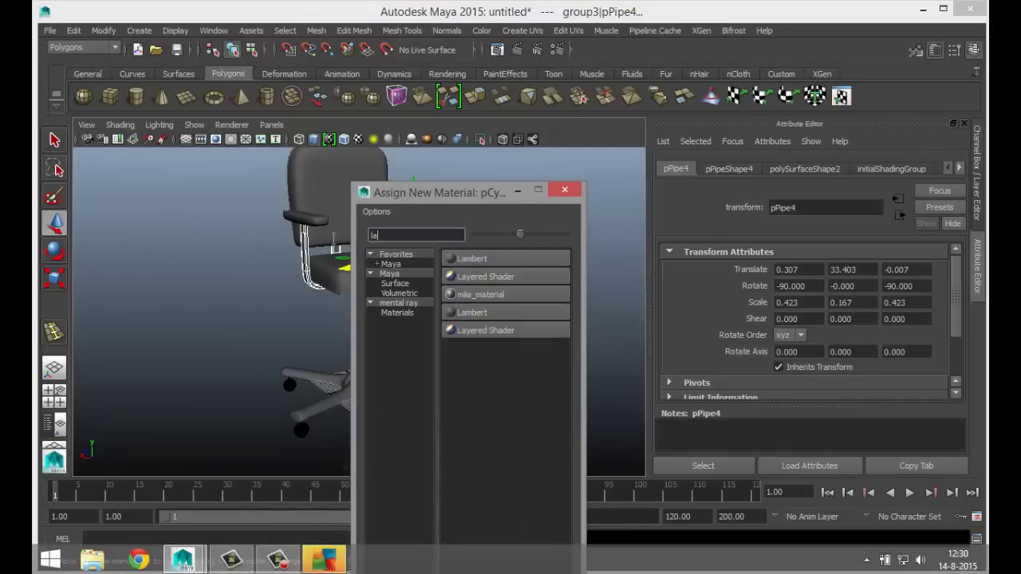
text(mia)
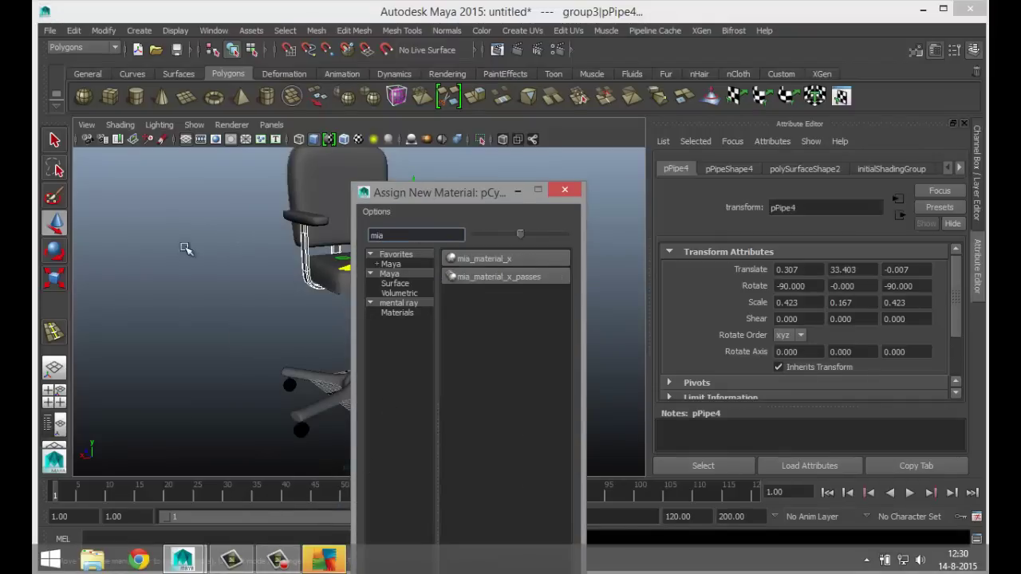
click(484, 257)
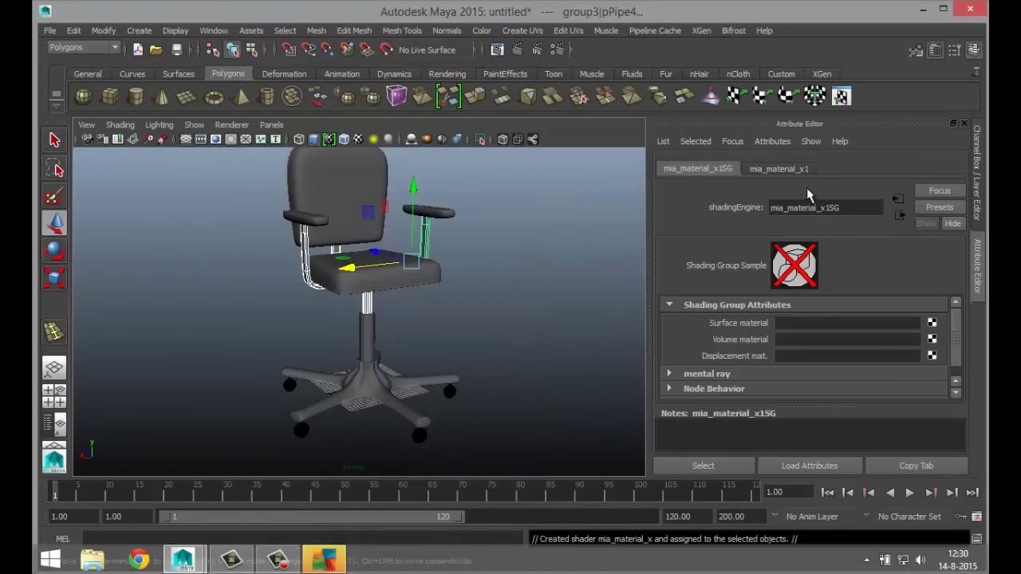
click(788, 169)
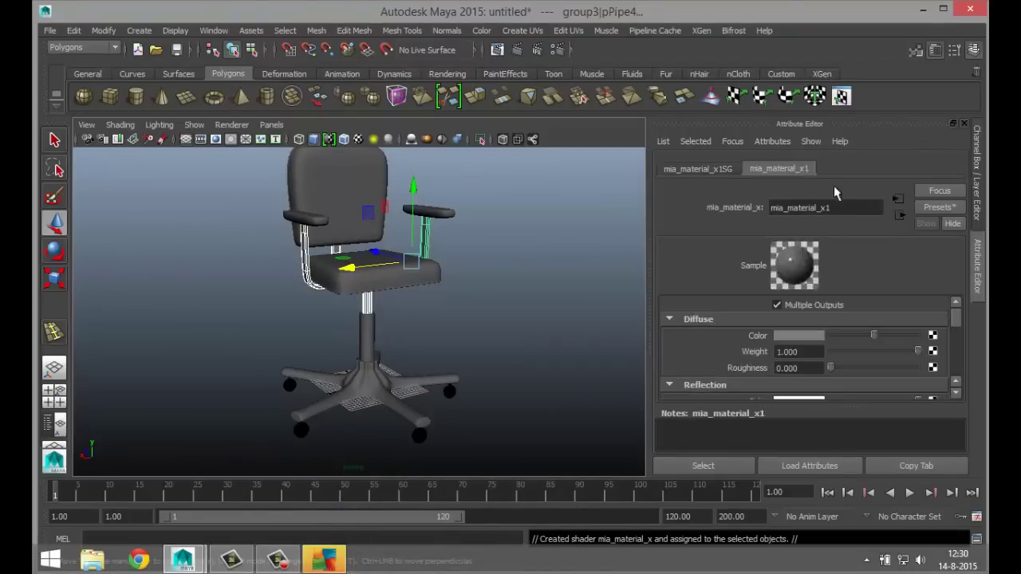
click(942, 209)
mouse_move(873, 252)
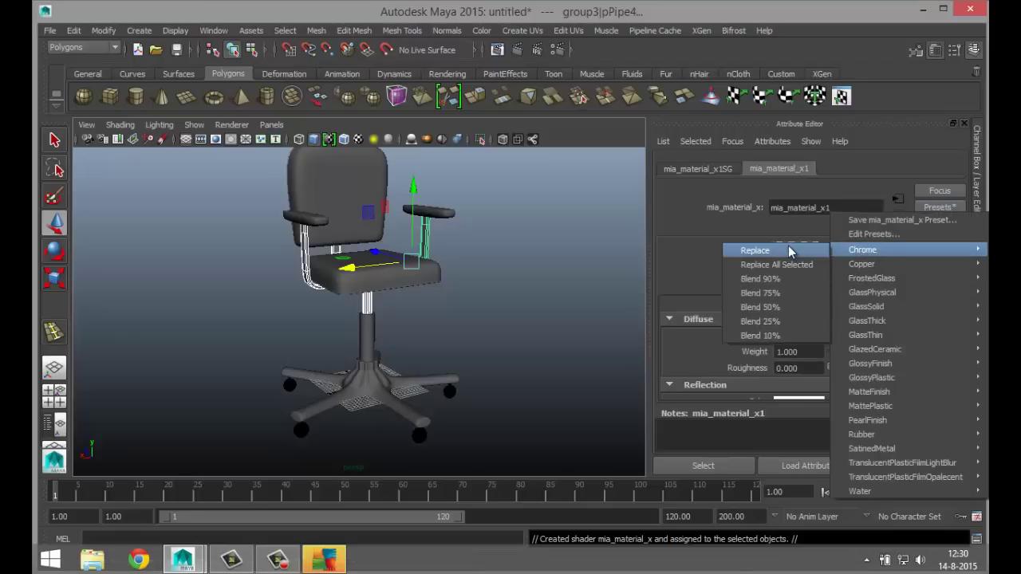
click(789, 252)
click(522, 322)
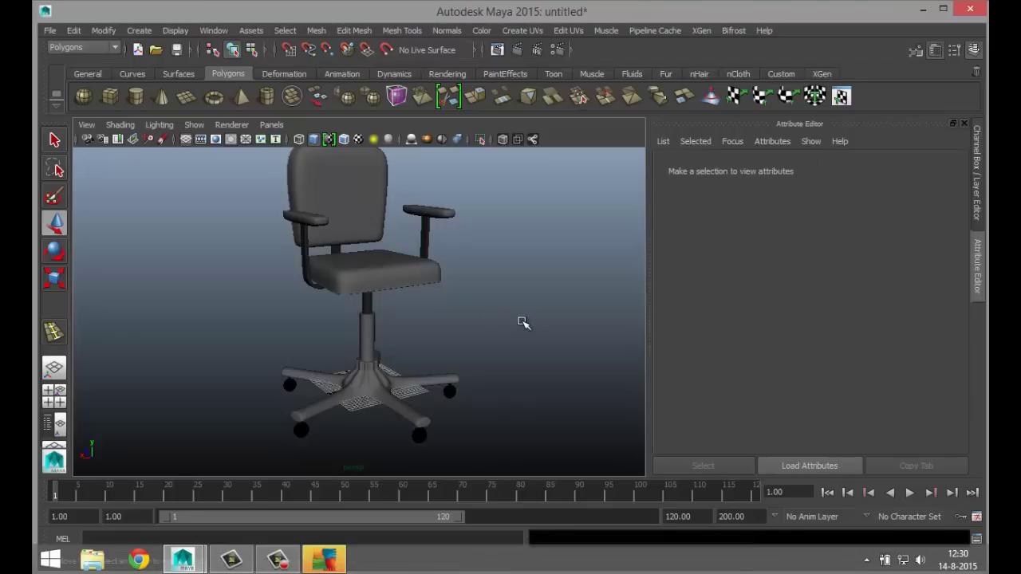
- Assign a new Blinn material to the five-legged base and the thicker lower column sleeve
alt+drag(486, 414, 513, 403)
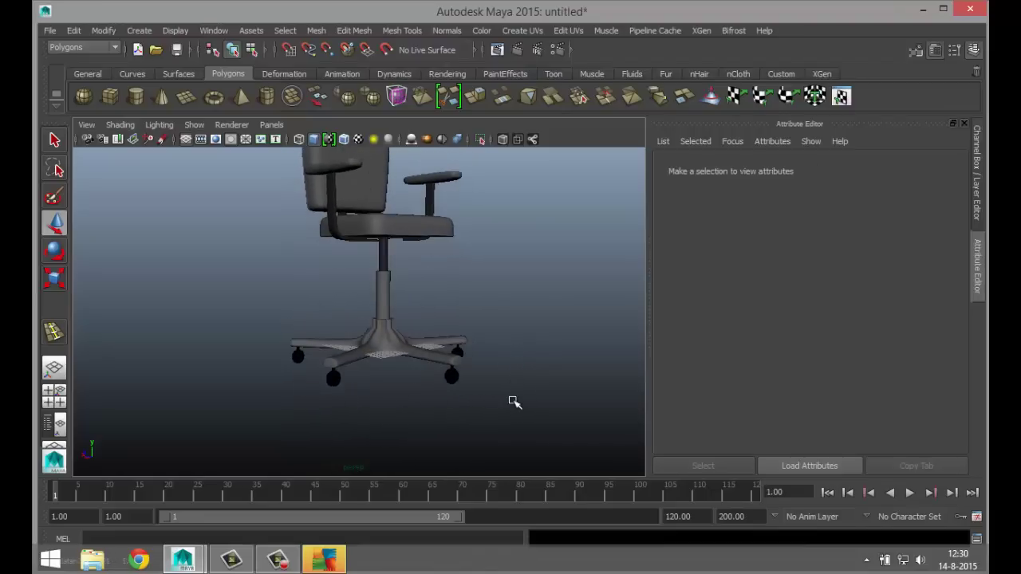
click(431, 355)
mouse_move(399, 404)
alt+mouse_down()
mouse_move(417, 421)
mouse_move(412, 411)
alt+mouse_up()
scroll(413, 411, up, 5)
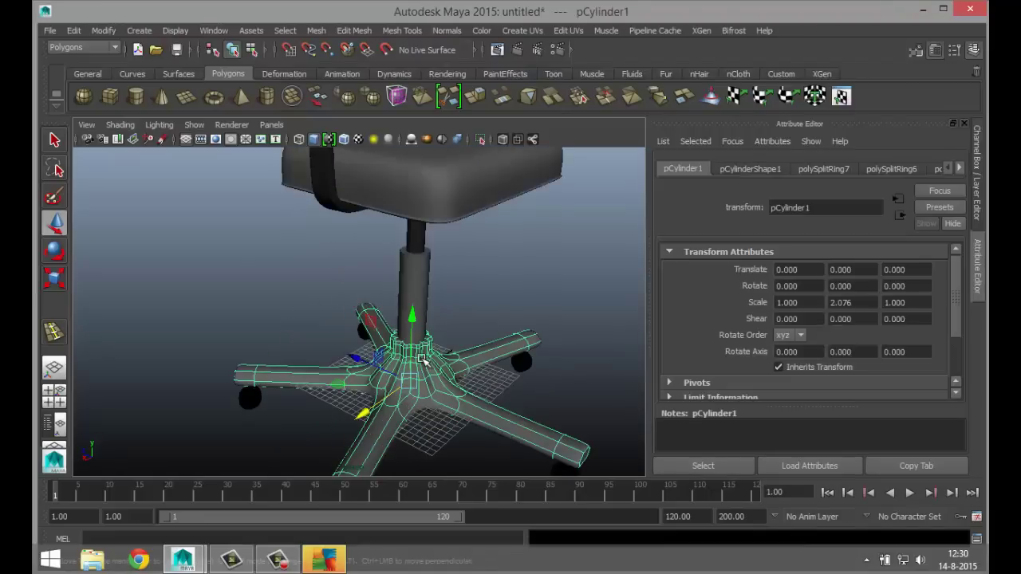
click(427, 276)
alt+drag(424, 409, 461, 415)
right_drag(386, 309, 396, 513)
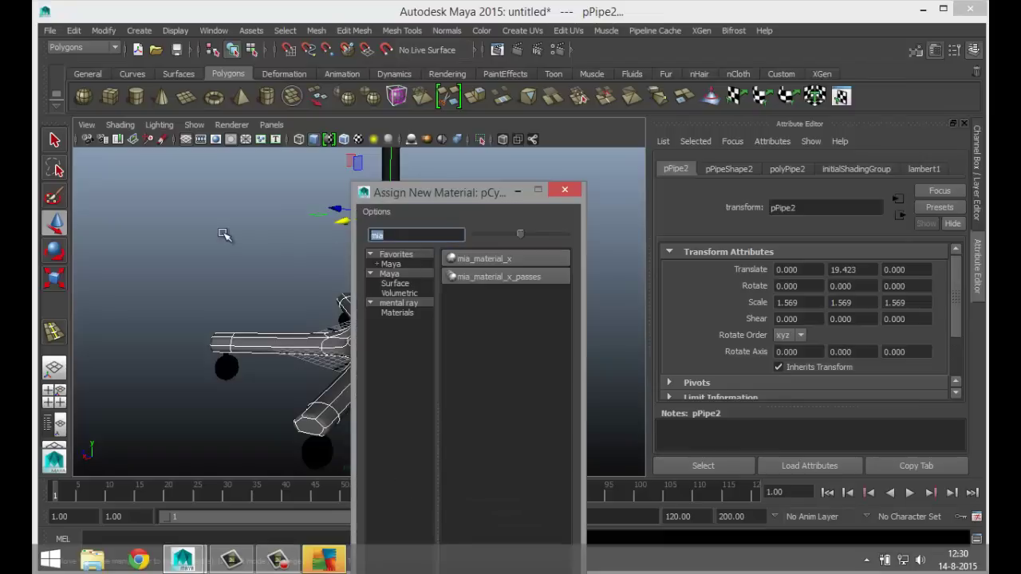
text(bli)
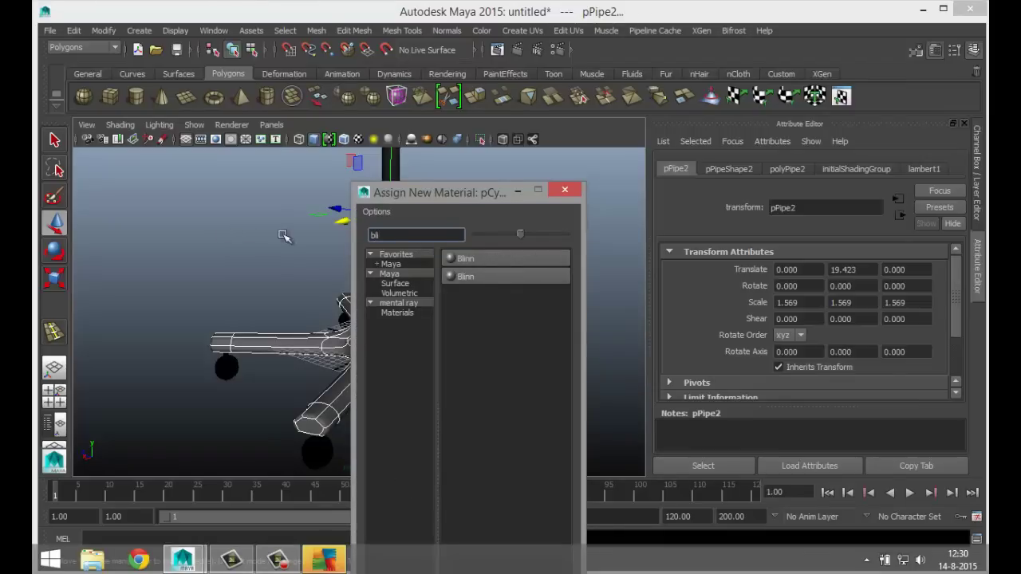
click(499, 258)
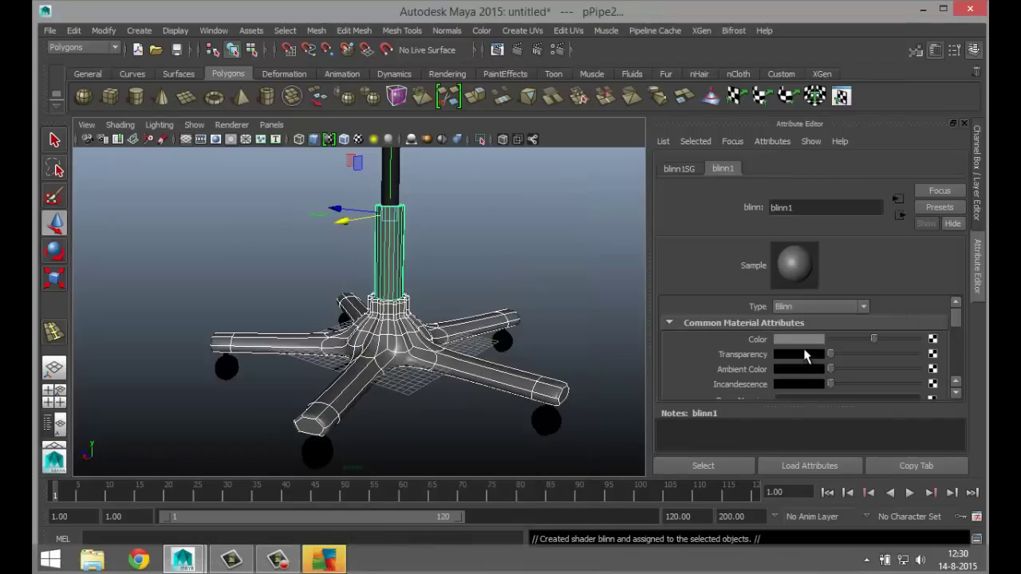
- Set the Blinn material's color to a dark reddish brown with a hue of about 14 and high saturation
click(811, 345)
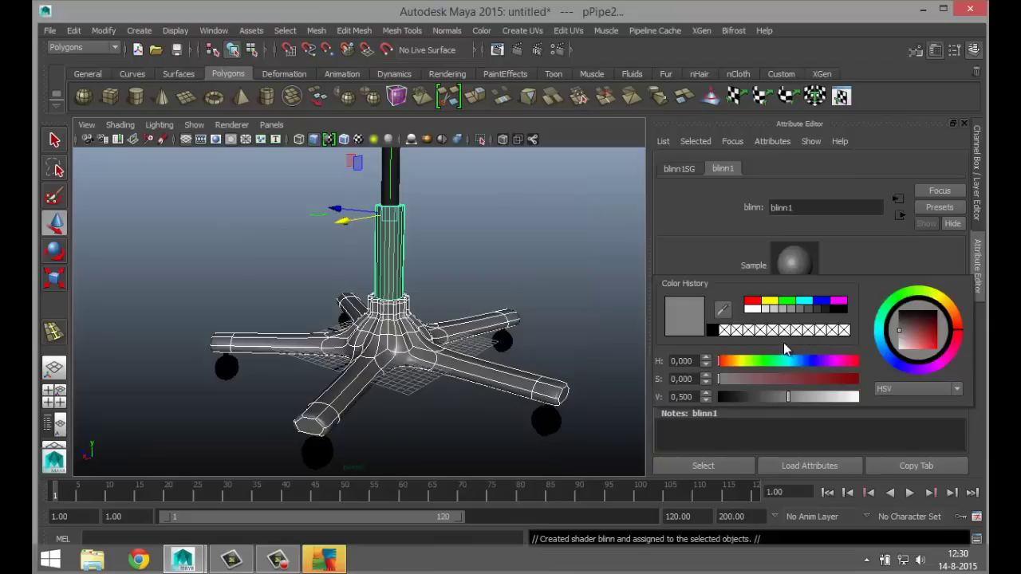
click(727, 365)
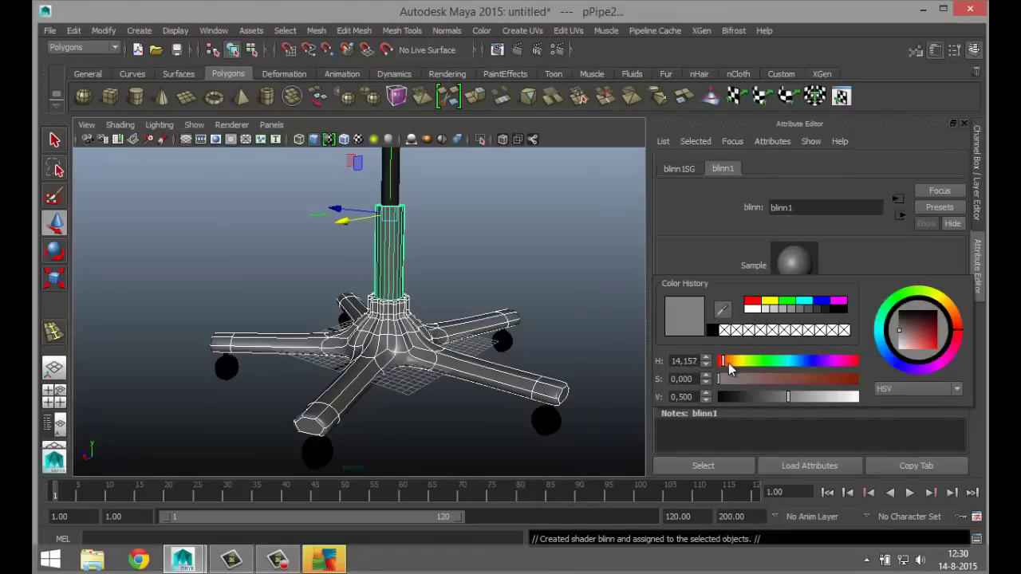
drag(849, 380, 844, 383)
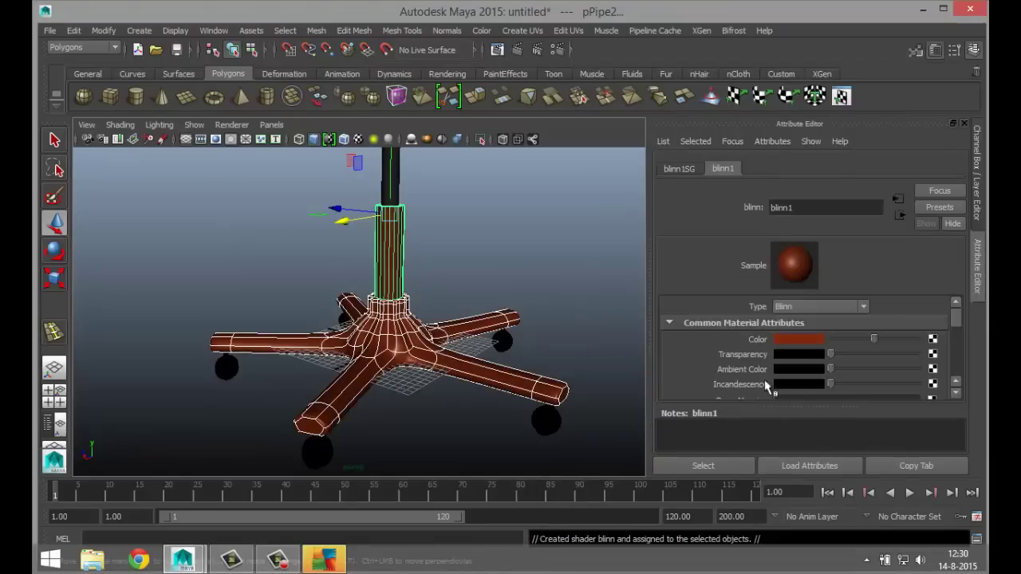
click(592, 241)
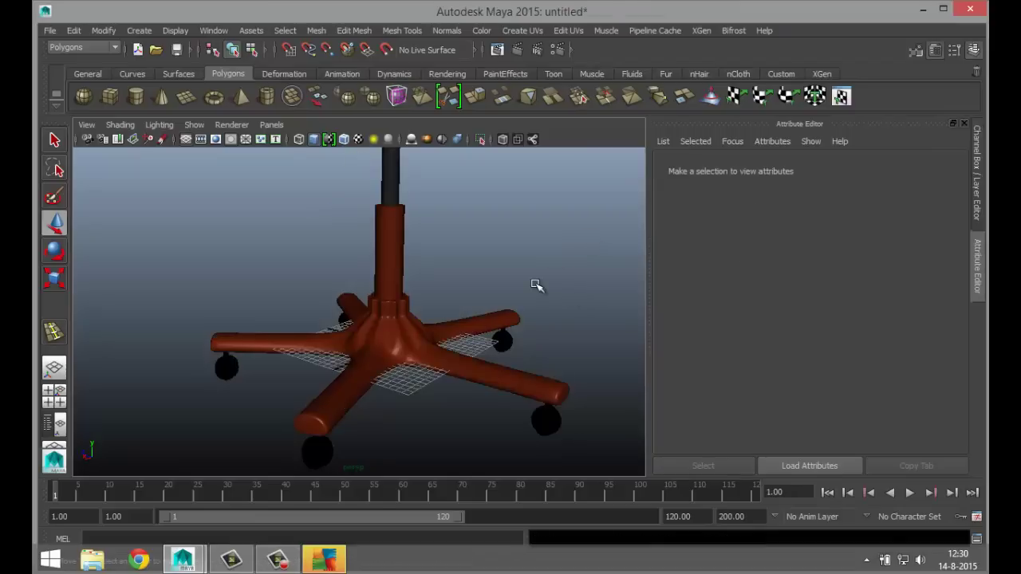
- Set the reflectivity of the chair base's Blinn material to 0.2
click(381, 344)
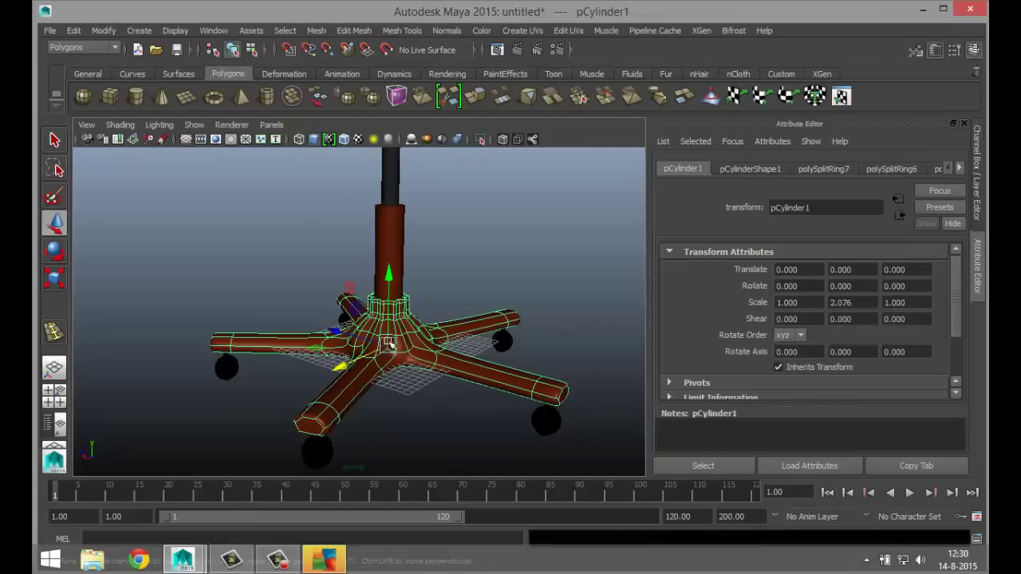
click(960, 171)
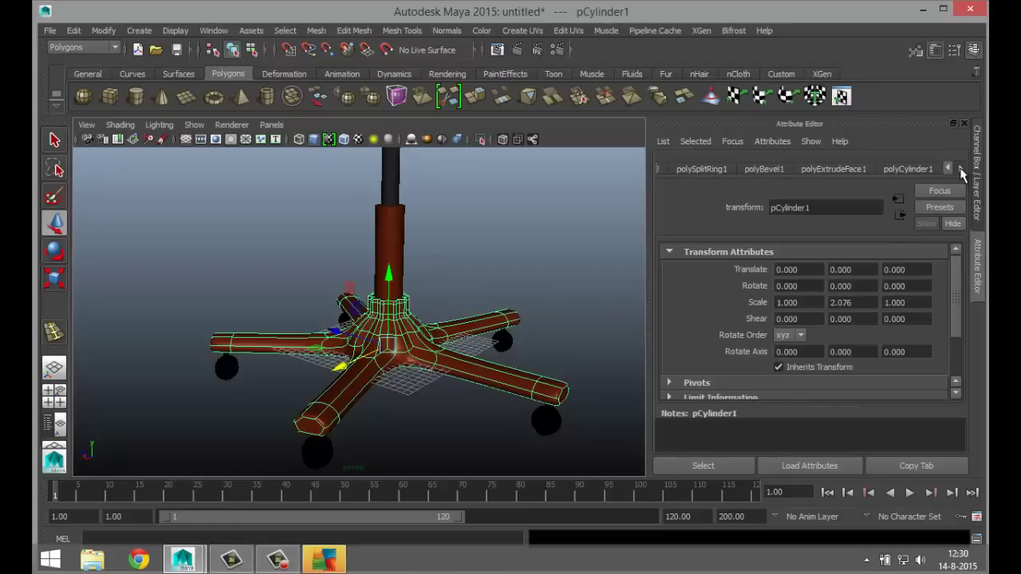
click(922, 169)
scroll(867, 319, down, 4)
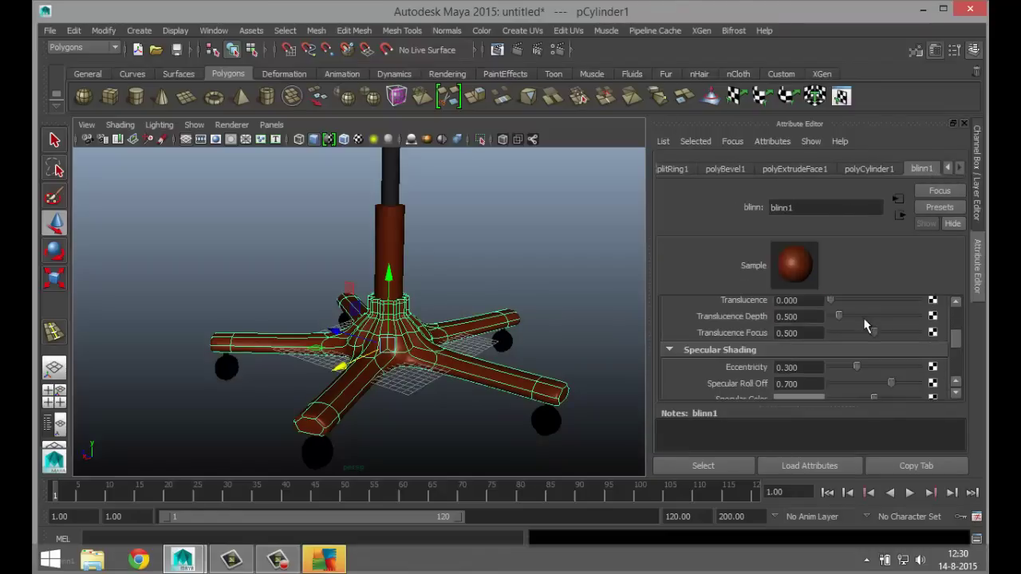
scroll(867, 345, down, 5)
scroll(860, 353, up, 2)
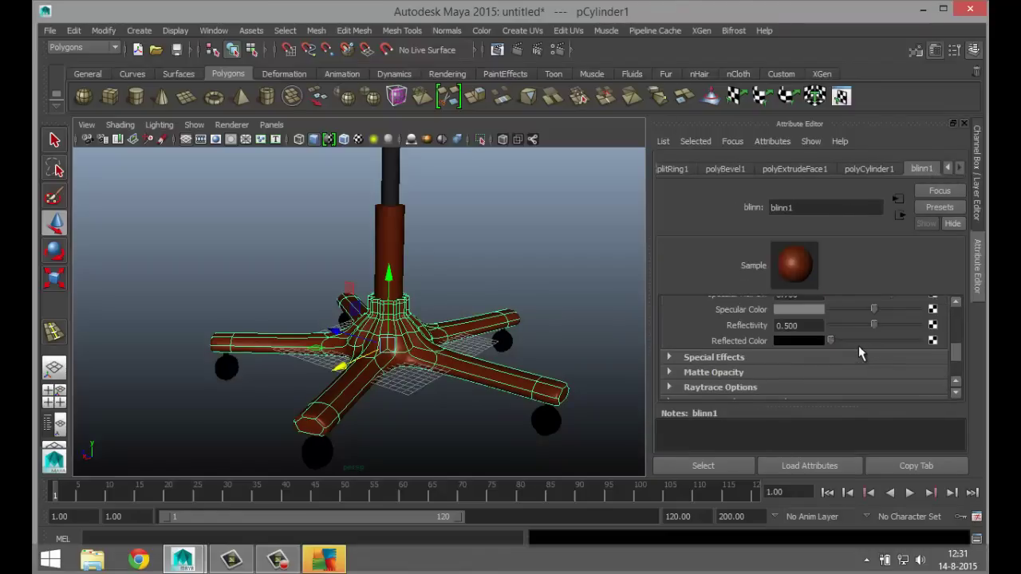
double_click(799, 326)
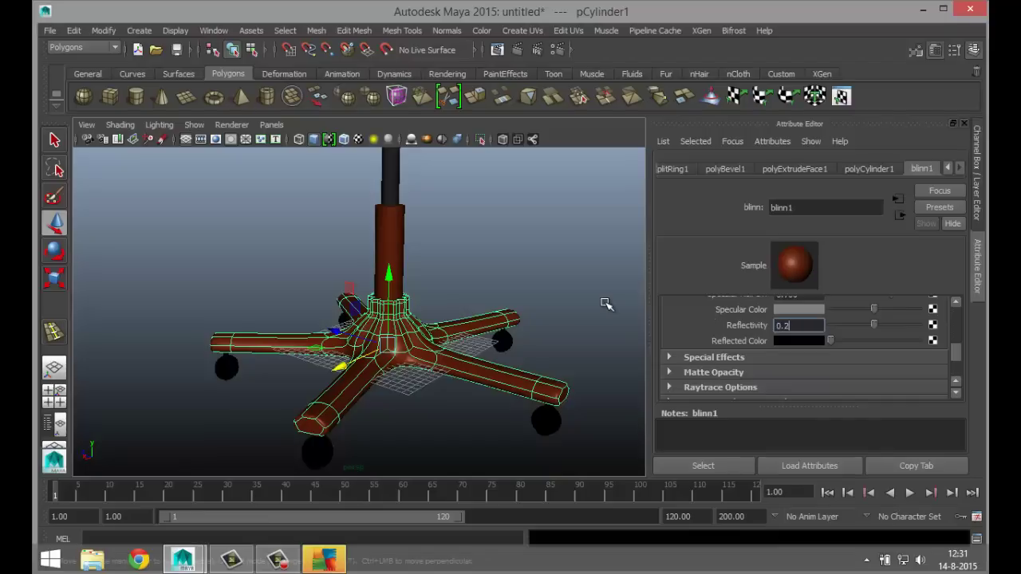
key(Return)
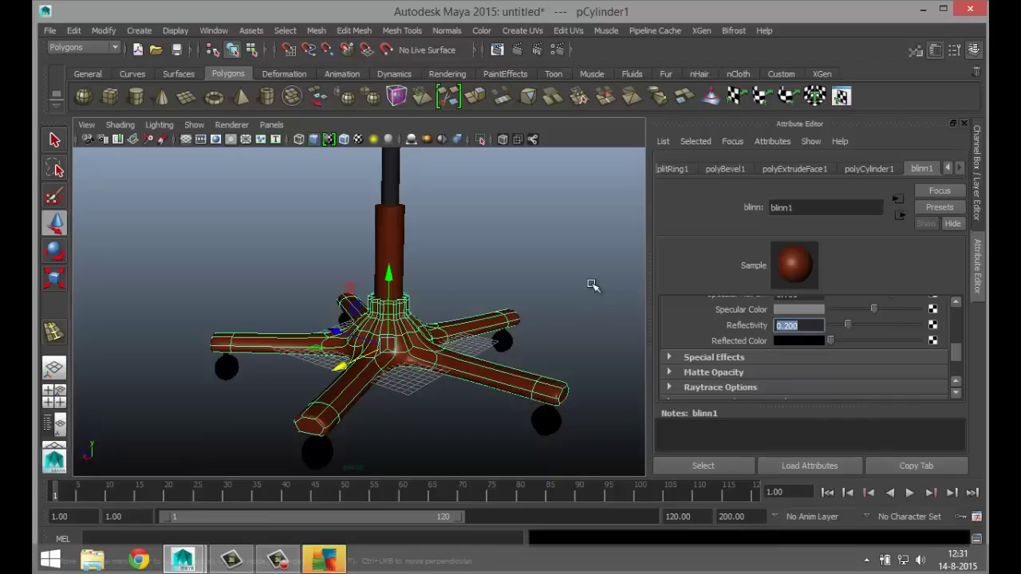
click(565, 228)
scroll(465, 202, down, 3)
scroll(470, 226, down, 2)
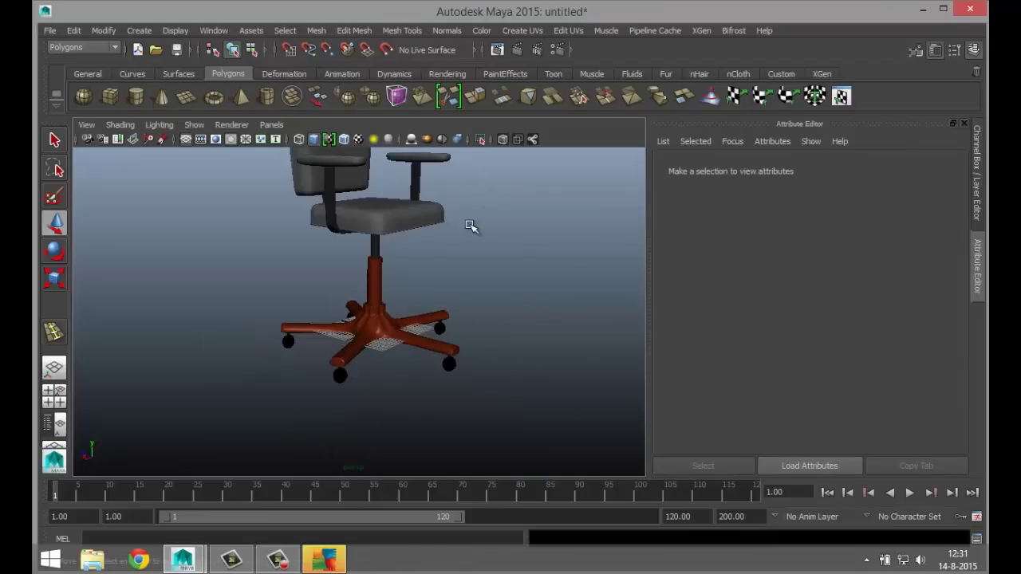
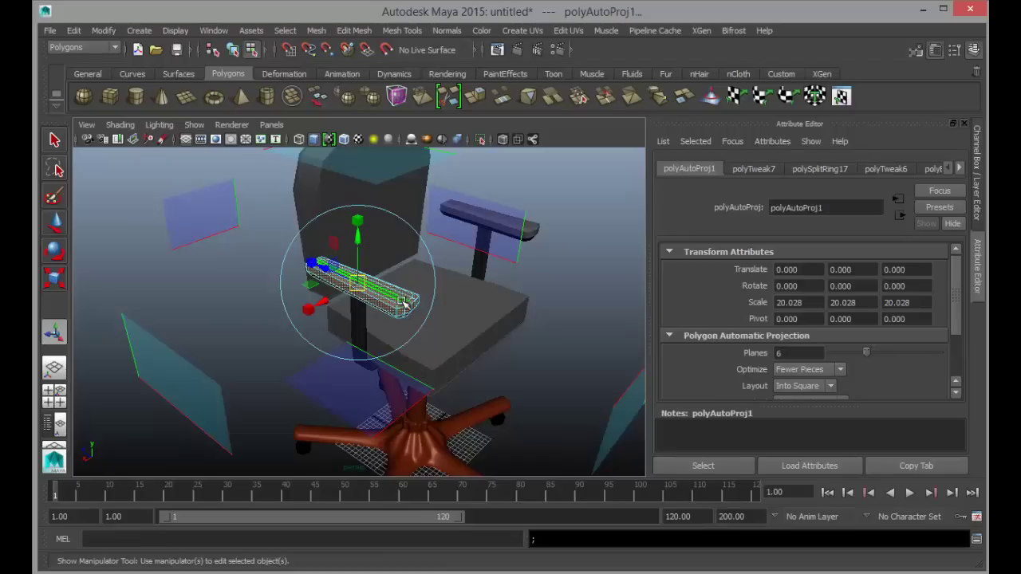
- Assign a new Lambert material to the selected armrest pad
right_drag(403, 303, 410, 509)
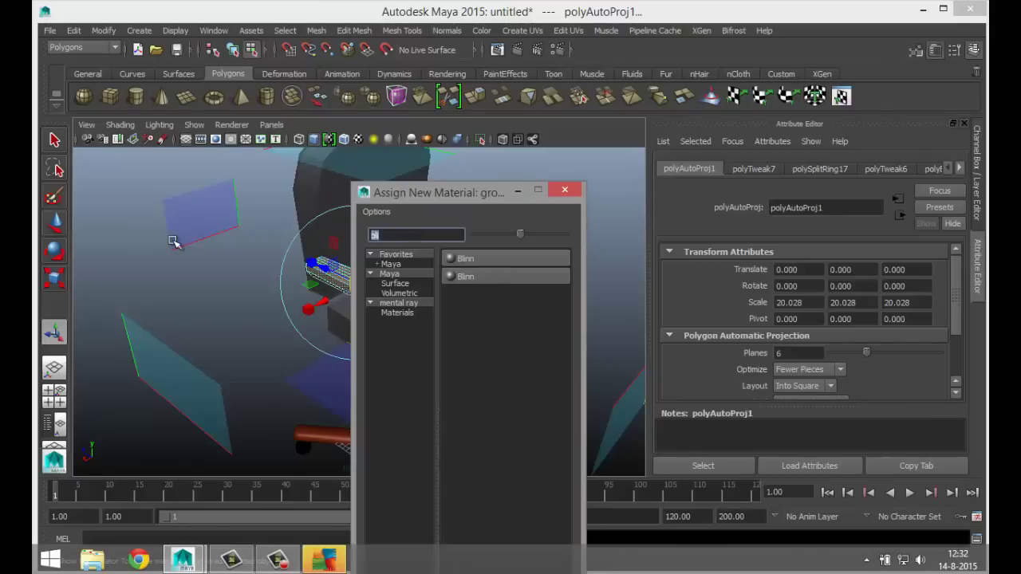
key(BackSpace)
text(la)
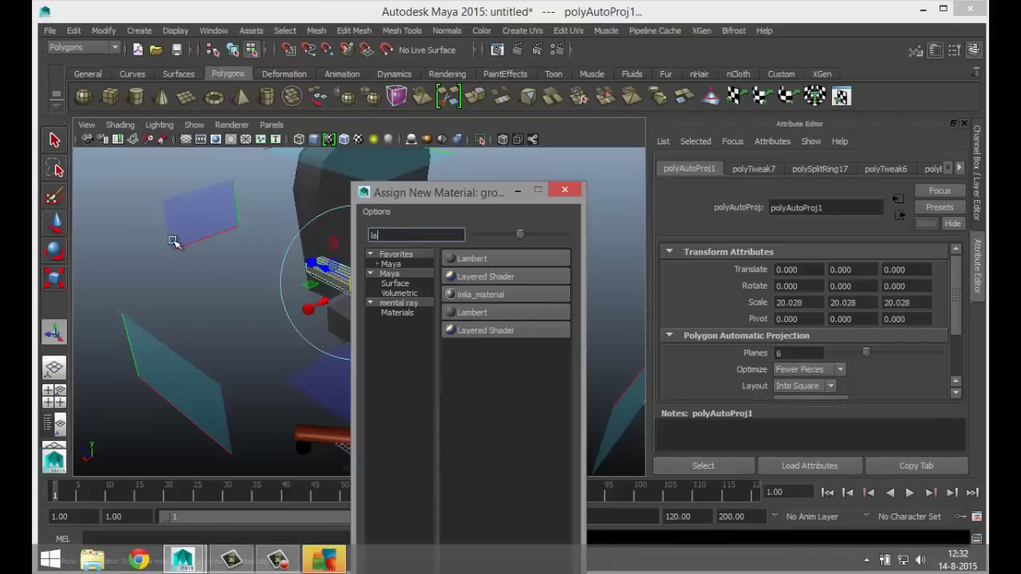
click(485, 260)
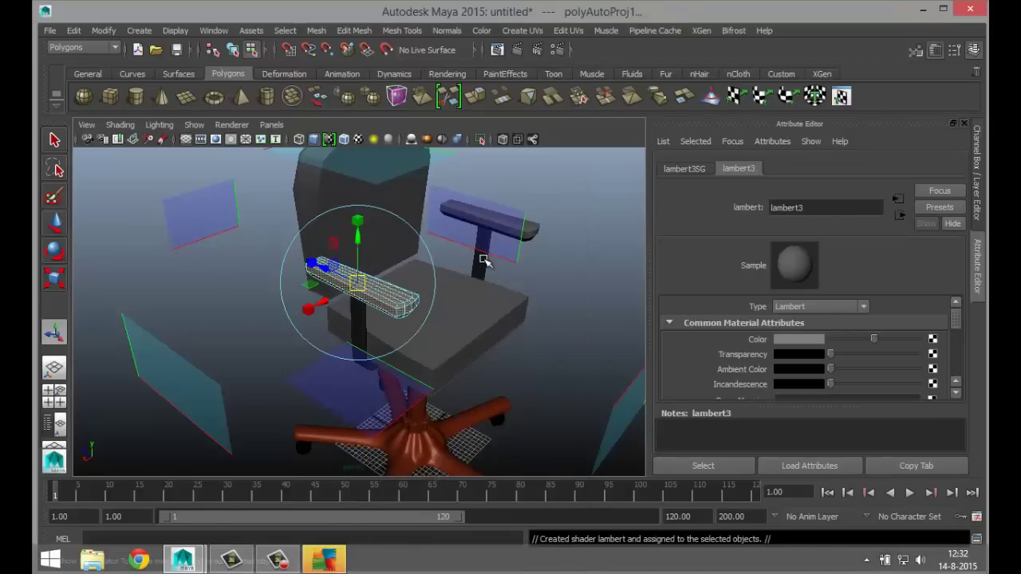
- Connect a File texture to the armrest Lambert's color and load orange fabric.jpg from the Desktop as its image
click(933, 341)
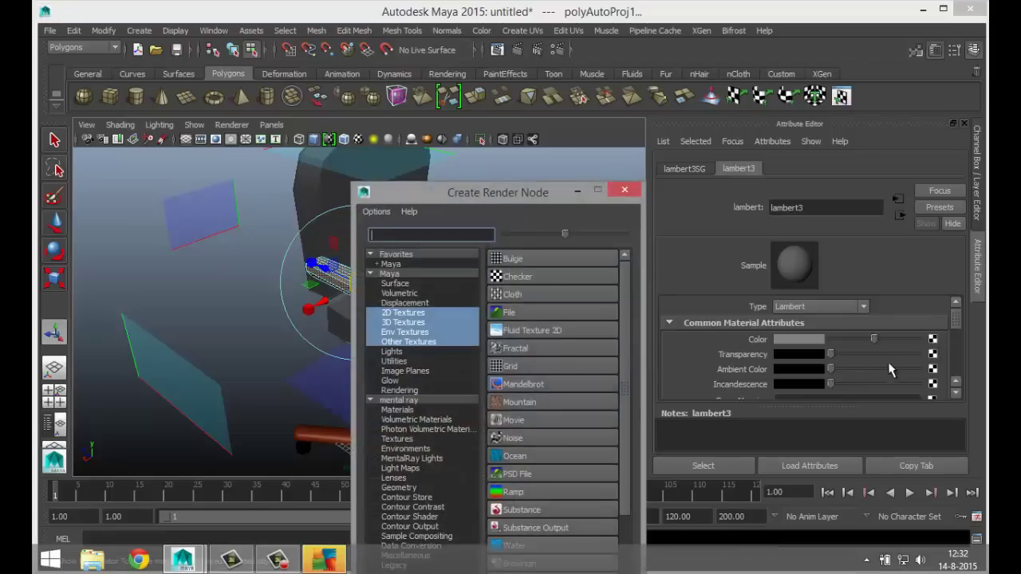
click(518, 312)
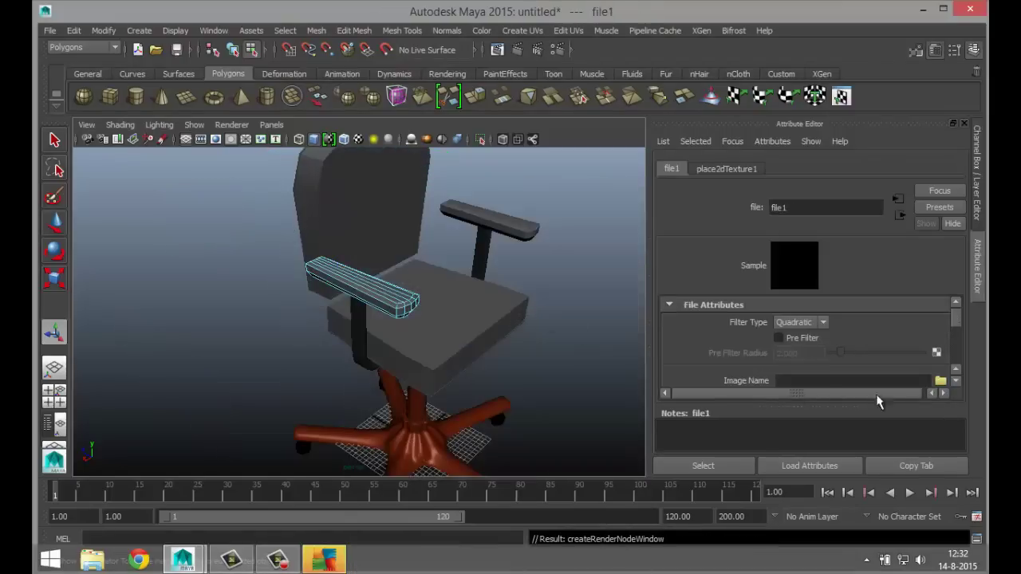
click(941, 382)
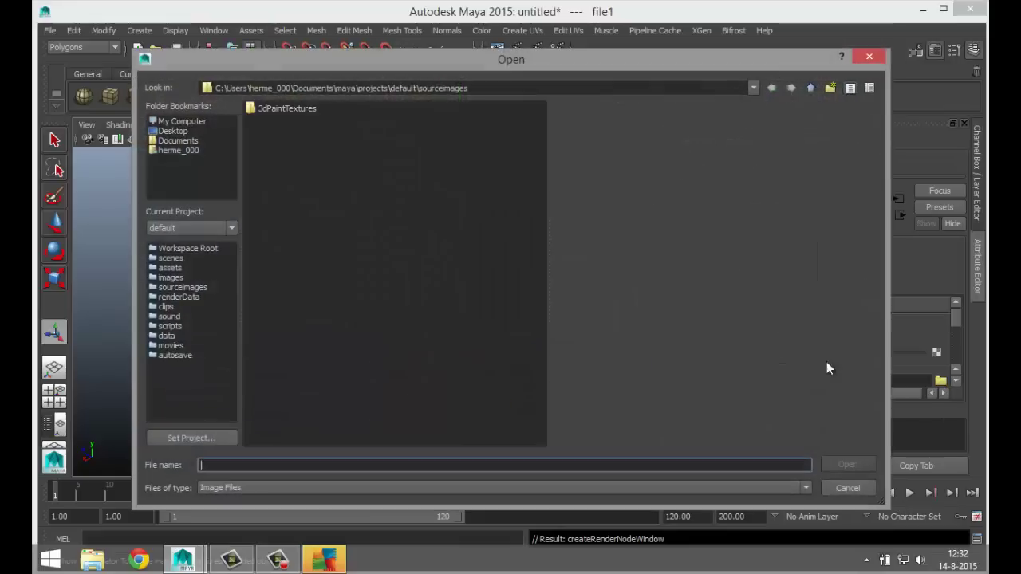
click(173, 131)
click(287, 109)
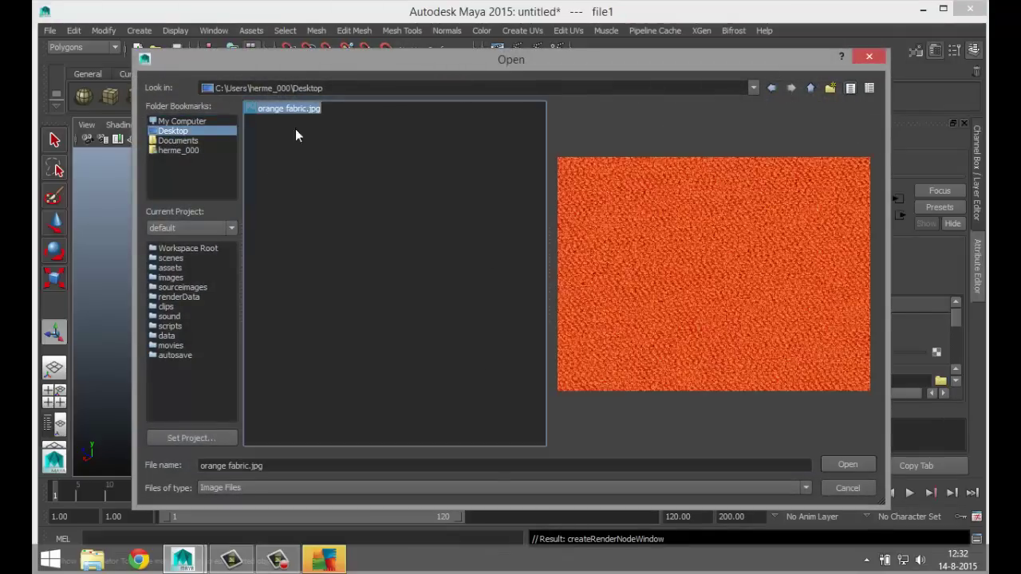
click(849, 464)
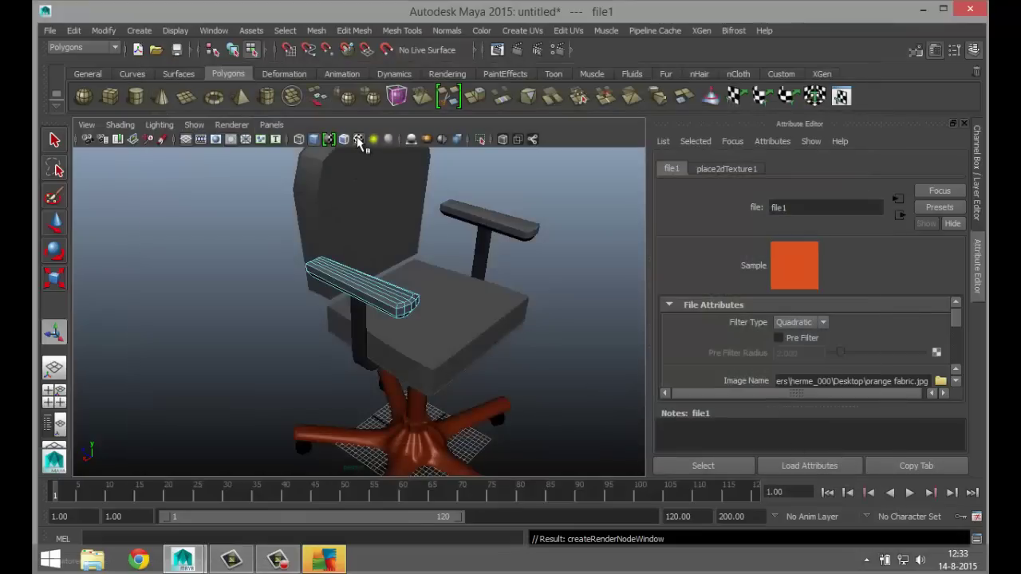
- Frame the armrest pad and examine how the fabric texture lies on it, both unsmoothed and in smooth preview
key(f)
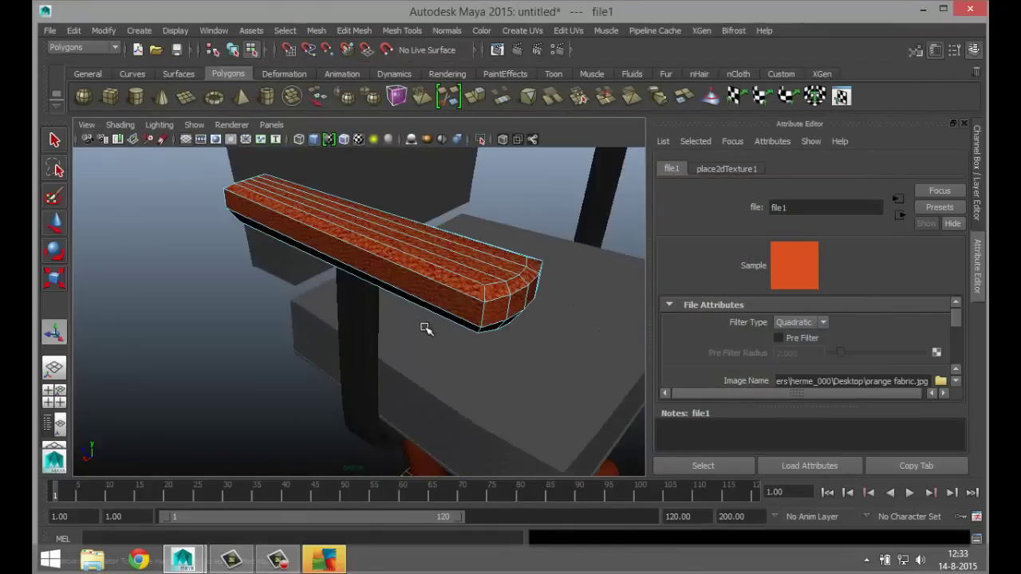
scroll(423, 327, up, 5)
scroll(365, 326, down, 5)
scroll(364, 327, up, 5)
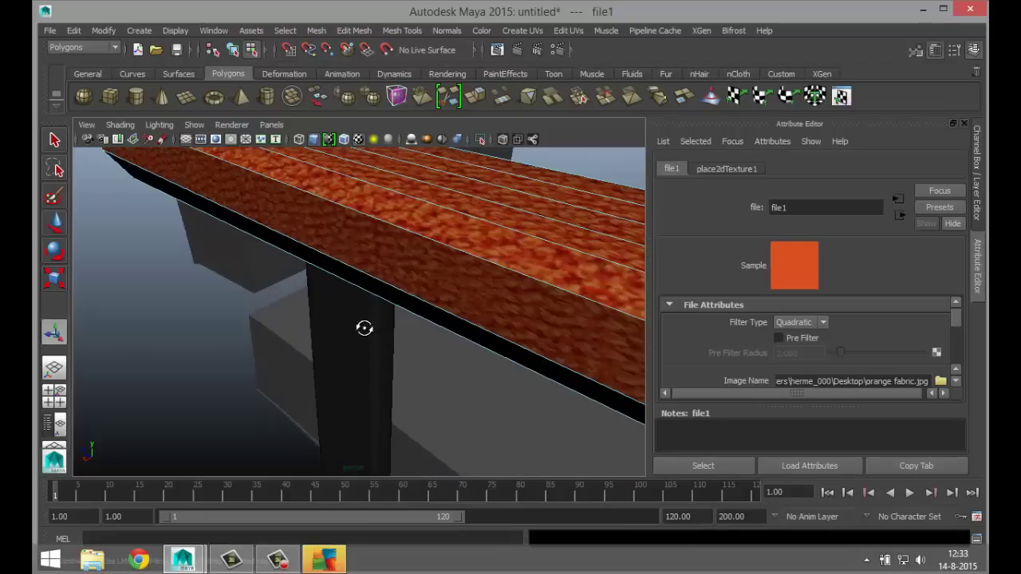
alt+drag(364, 328, 426, 339)
scroll(323, 334, up, 3)
alt+drag(323, 335, 308, 335)
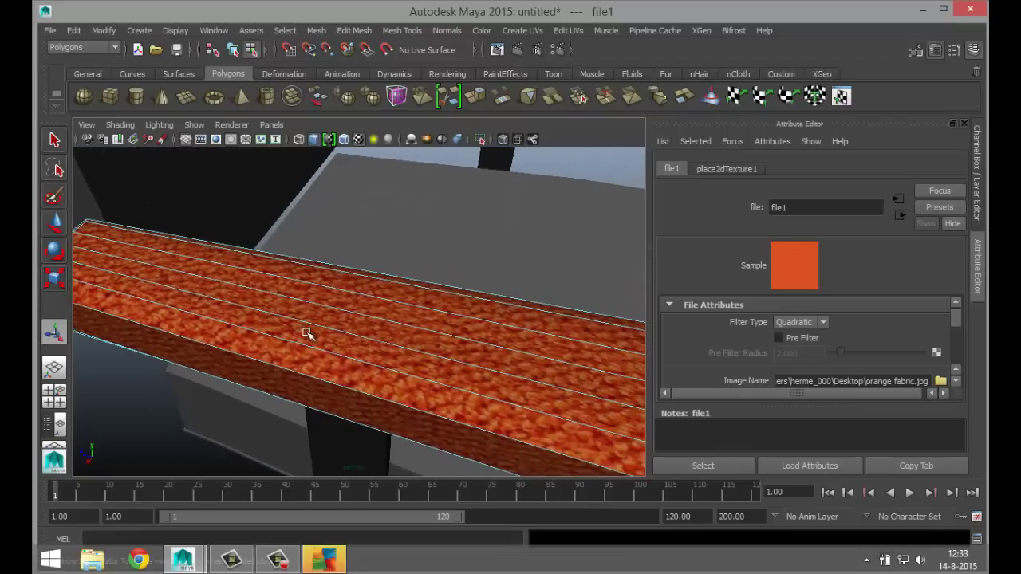
right_drag(340, 219, 421, 216)
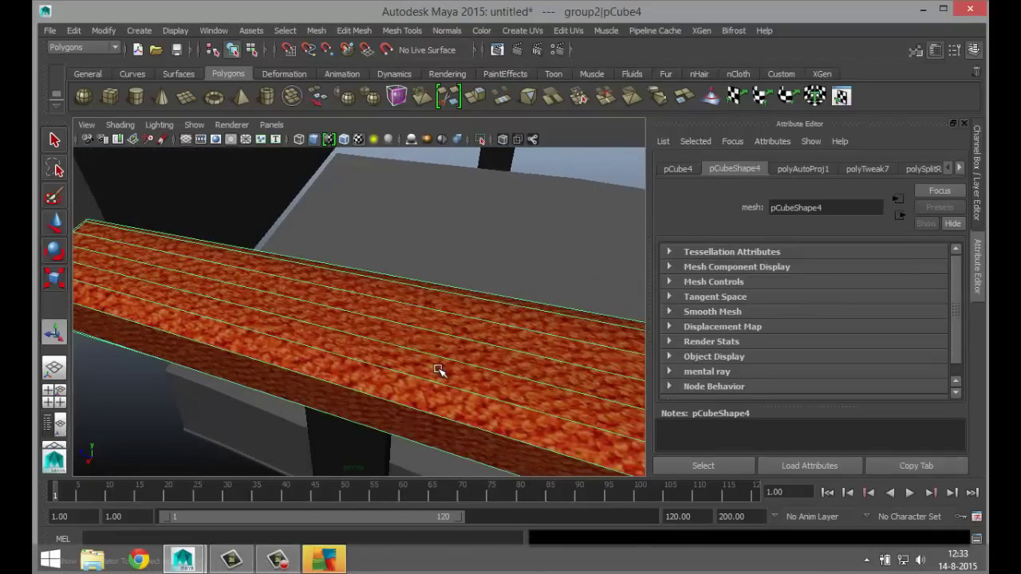
key(3)
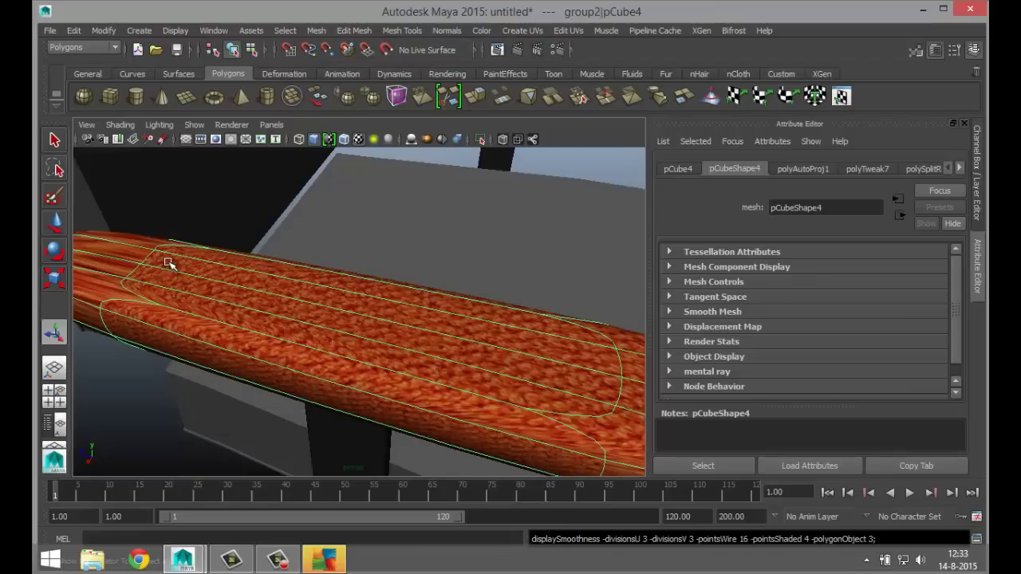
- Apply automatic UV mapping to the armrest pad and open its UV layout enlarged in the UV Texture Editor
right_drag(168, 263, 216, 240)
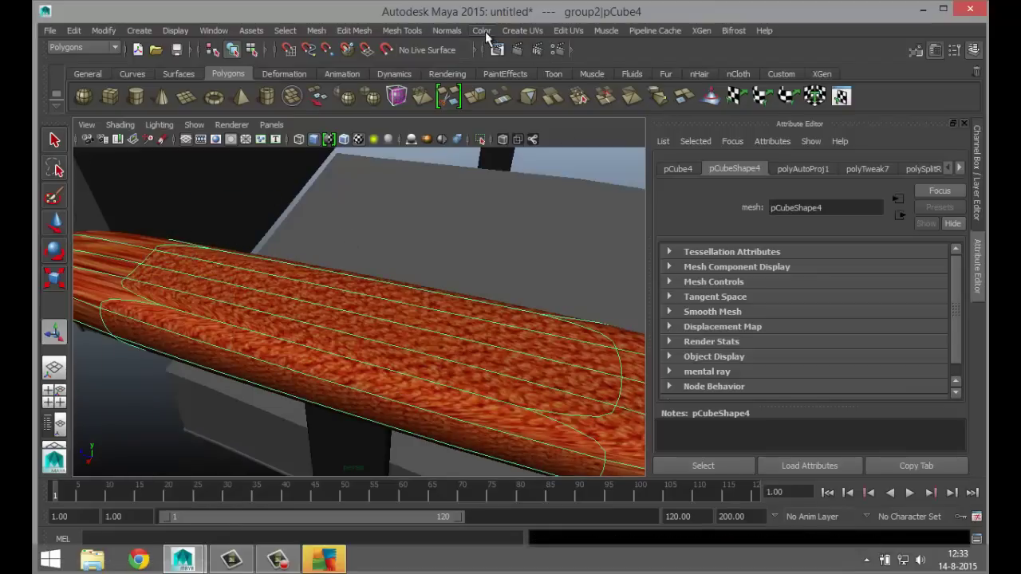
click(520, 32)
click(545, 96)
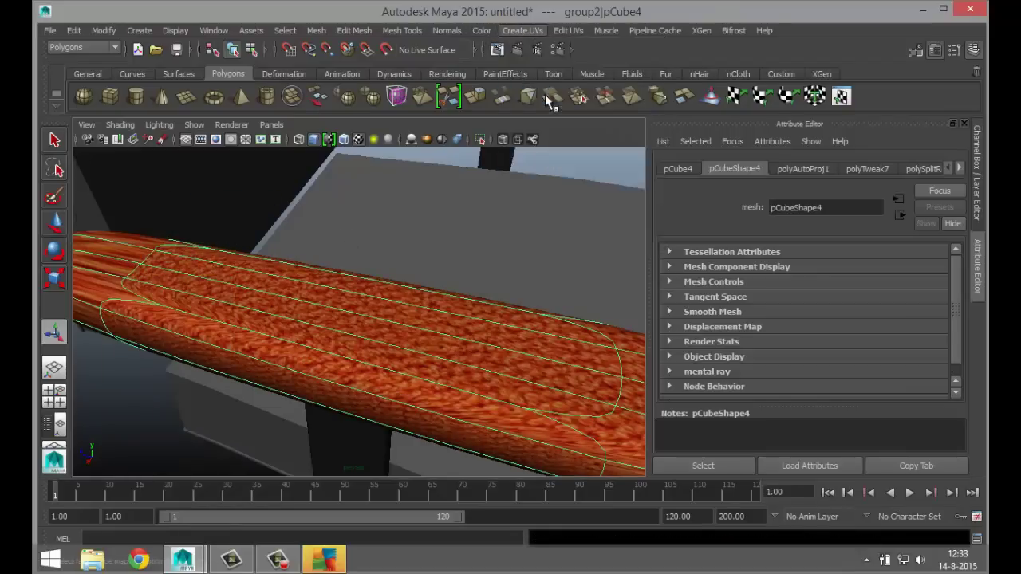
click(568, 32)
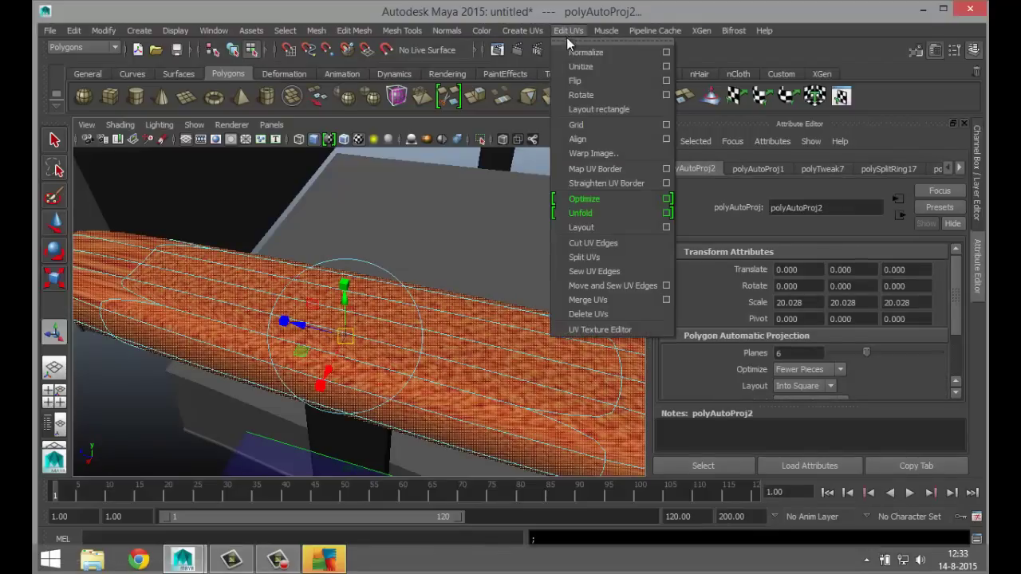
click(620, 329)
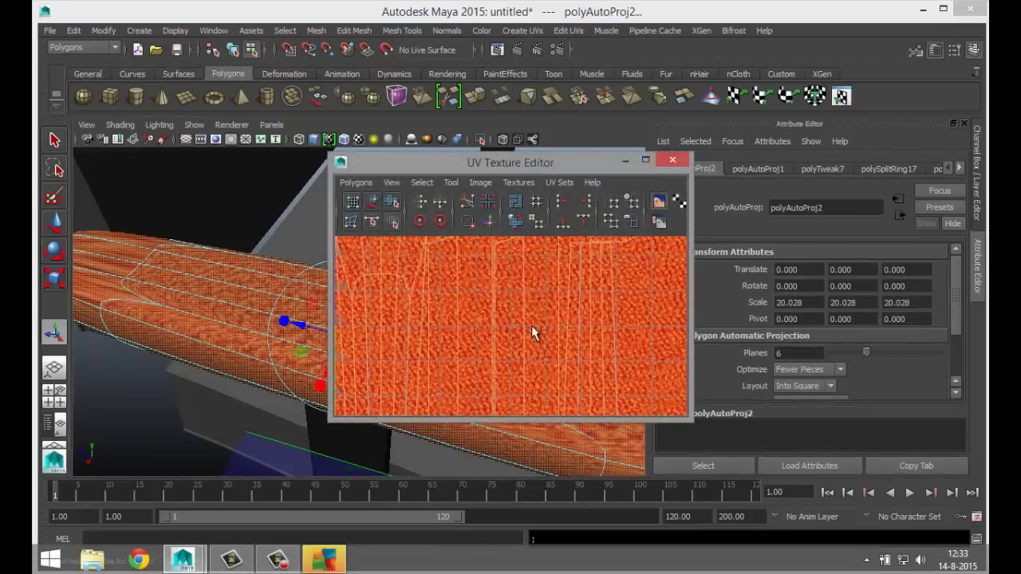
scroll(536, 333, down, 3)
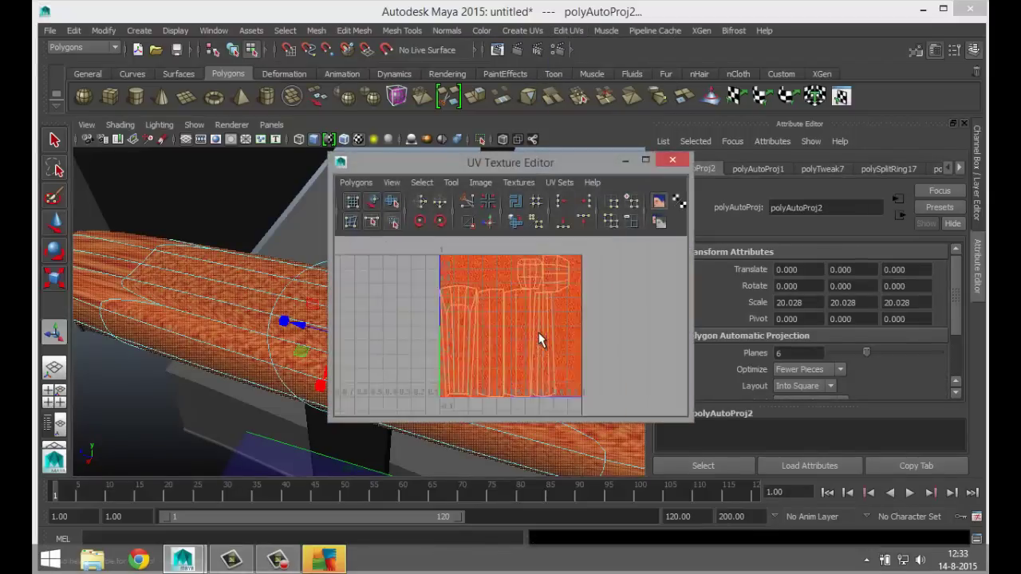
click(645, 160)
scroll(569, 351, up, 4)
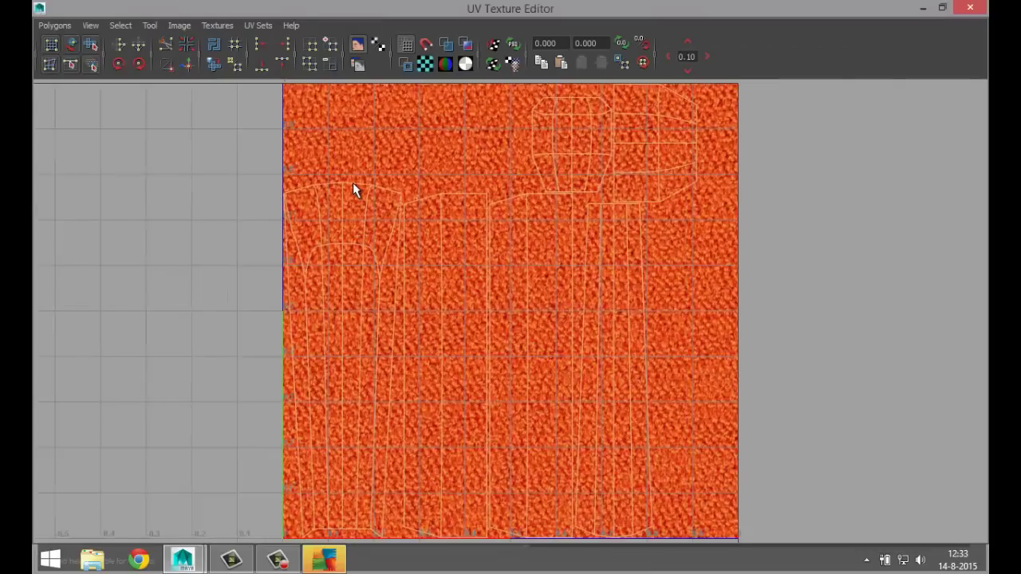
- Select the faces of the flared UV shell and move them out of the texture square to the negative U side
right_drag(353, 183, 313, 175)
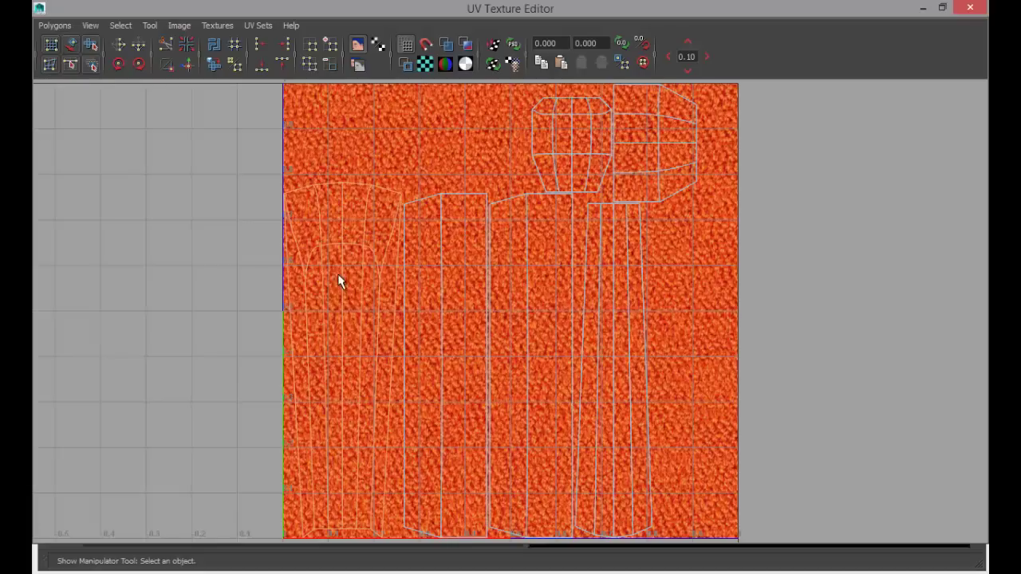
click(366, 333)
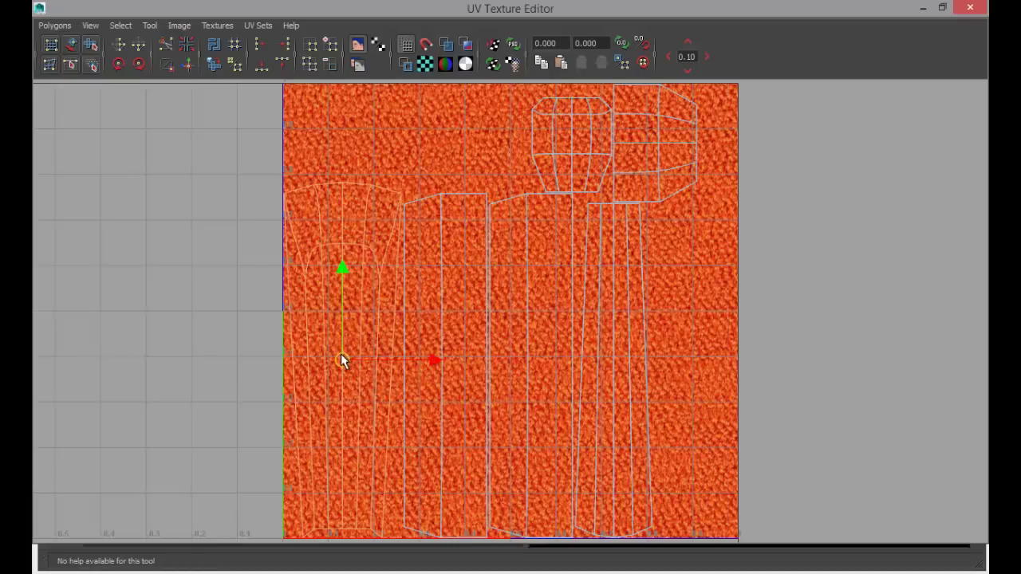
drag(341, 353, 189, 312)
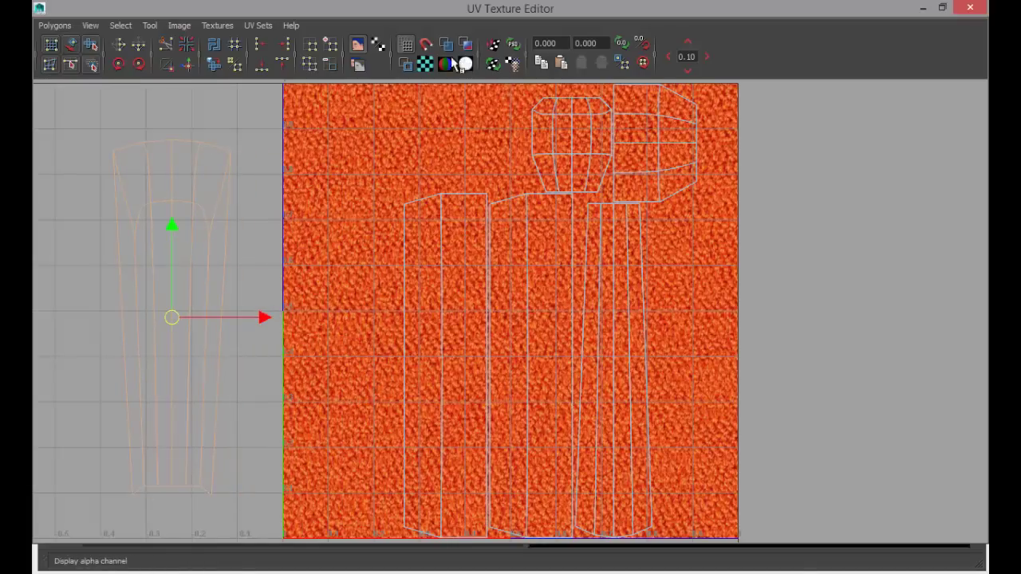
- Hide the texture image in the UV Texture Editor and resize its window so the armrest stays visible beside it
click(357, 46)
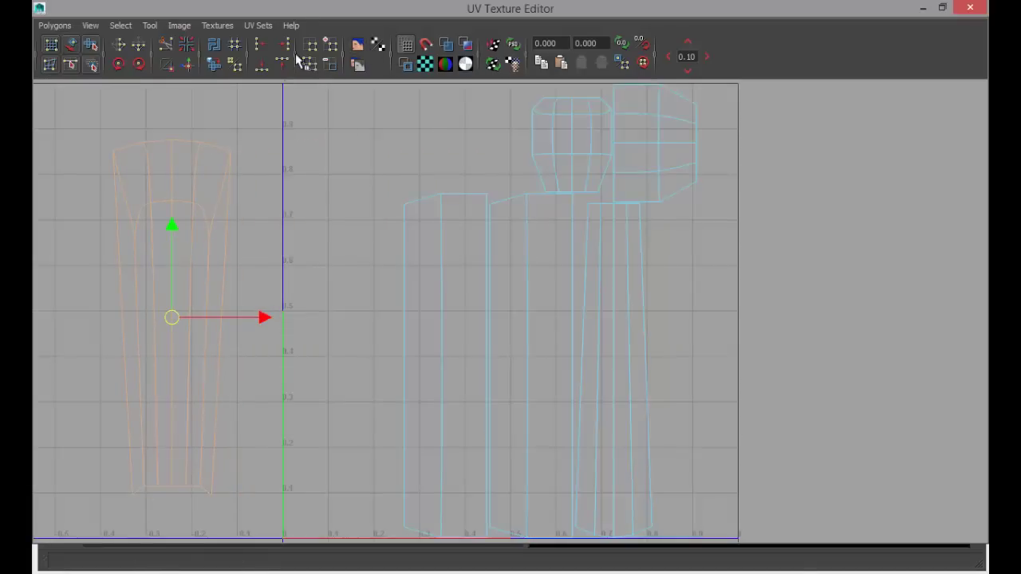
drag(273, 10, 669, 86)
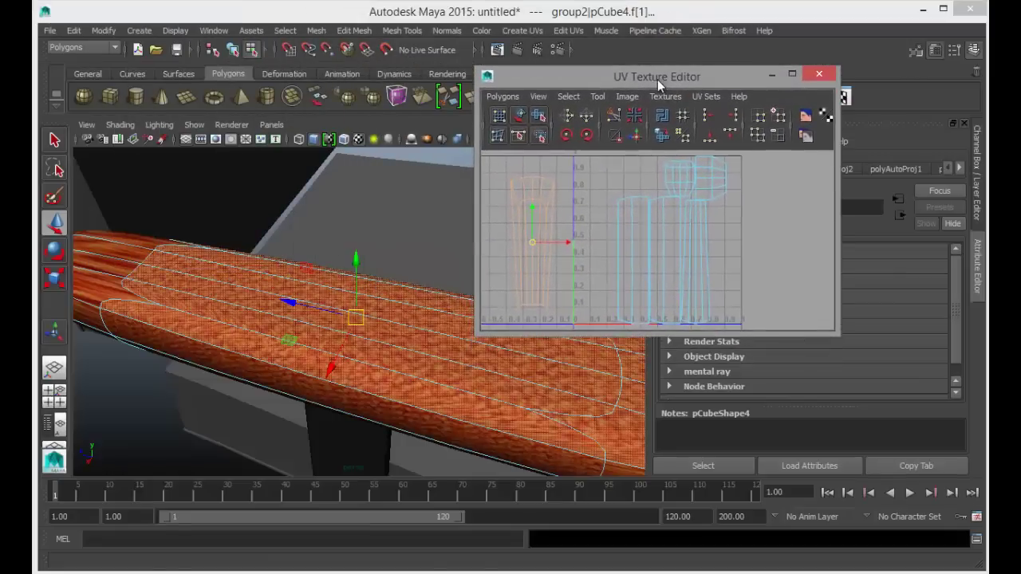
drag(768, 319, 784, 486)
drag(841, 368, 945, 367)
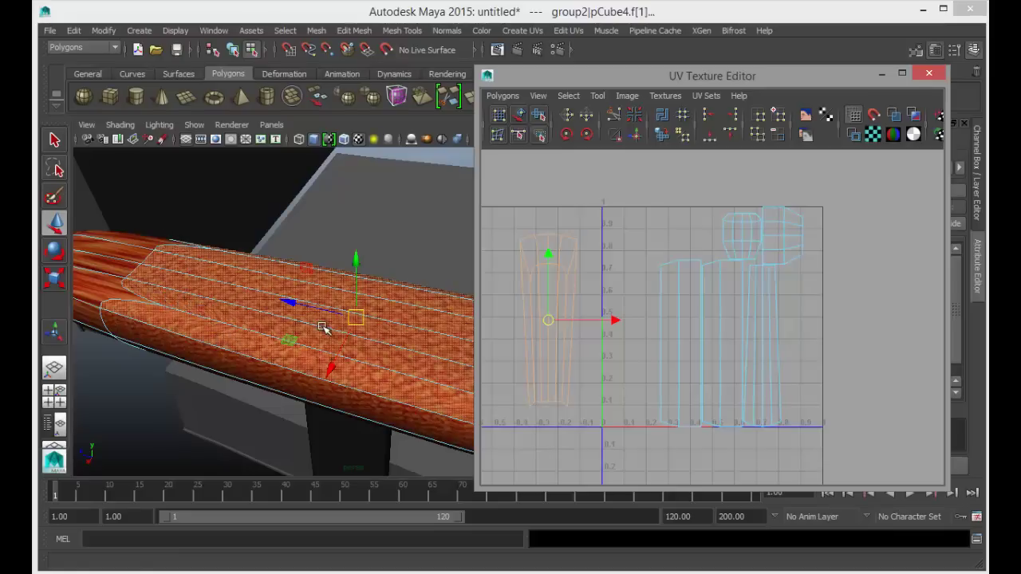
- Return the armrest pad to object selection and its unsmoothed display
click(224, 303)
right_drag(223, 231, 274, 216)
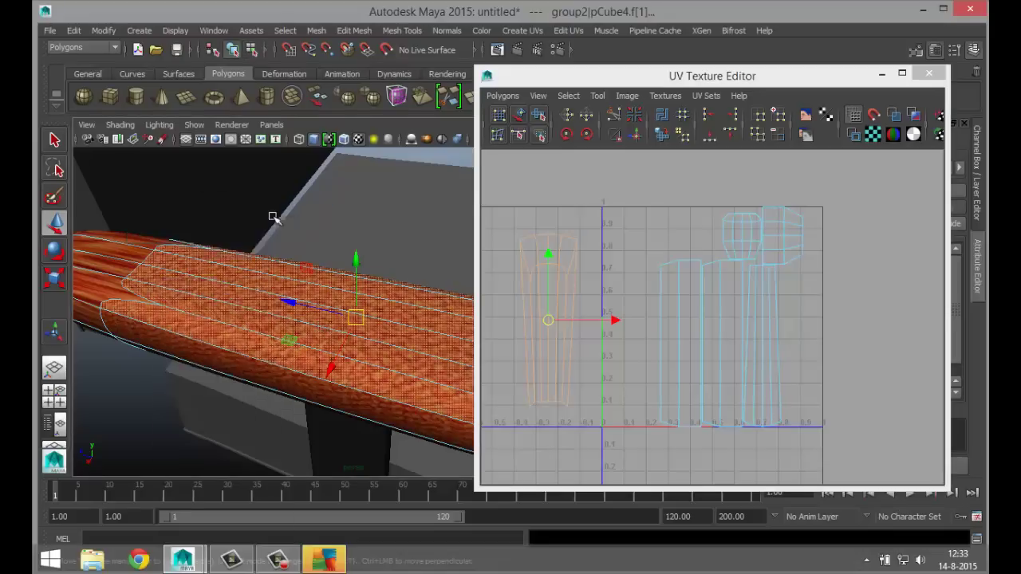
key(1)
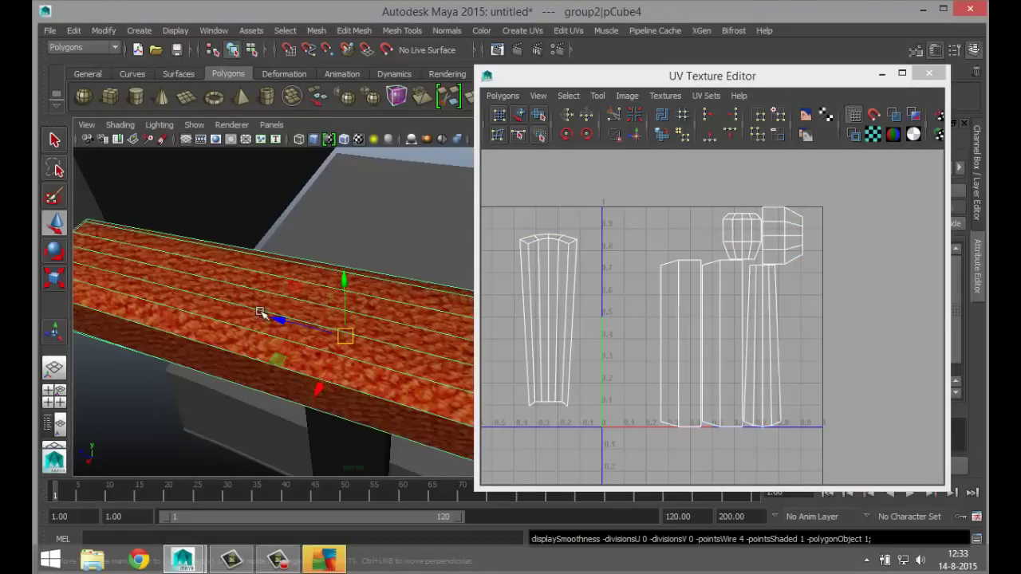
- Move and sew the two long side shells onto the long outer edges of the separated flared UV shell
alt+middle_drag(553, 337, 599, 307)
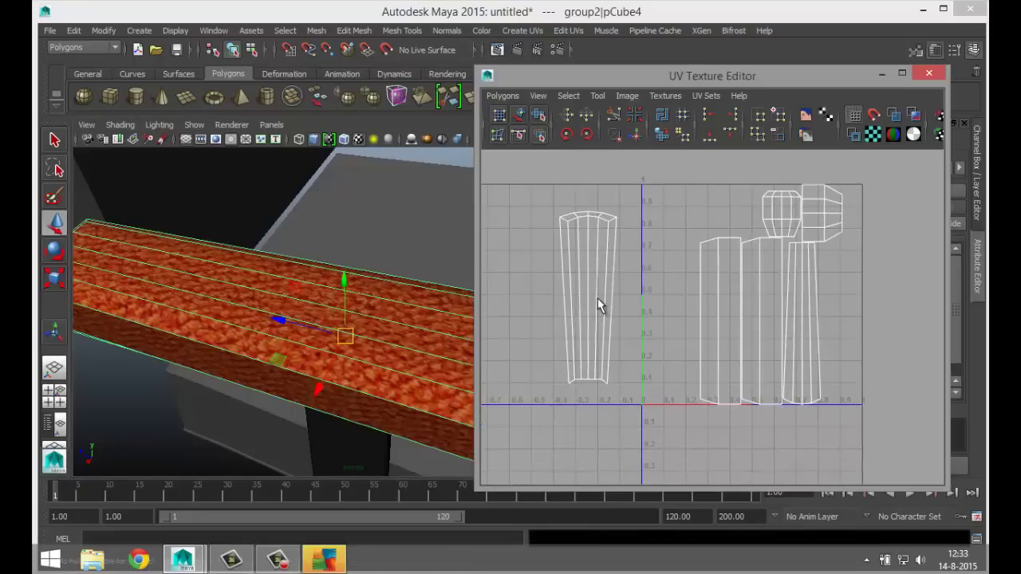
mouse_move(614, 268)
right_down()
mouse_move(612, 233)
mouse_move(616, 268)
right_up()
click(615, 270)
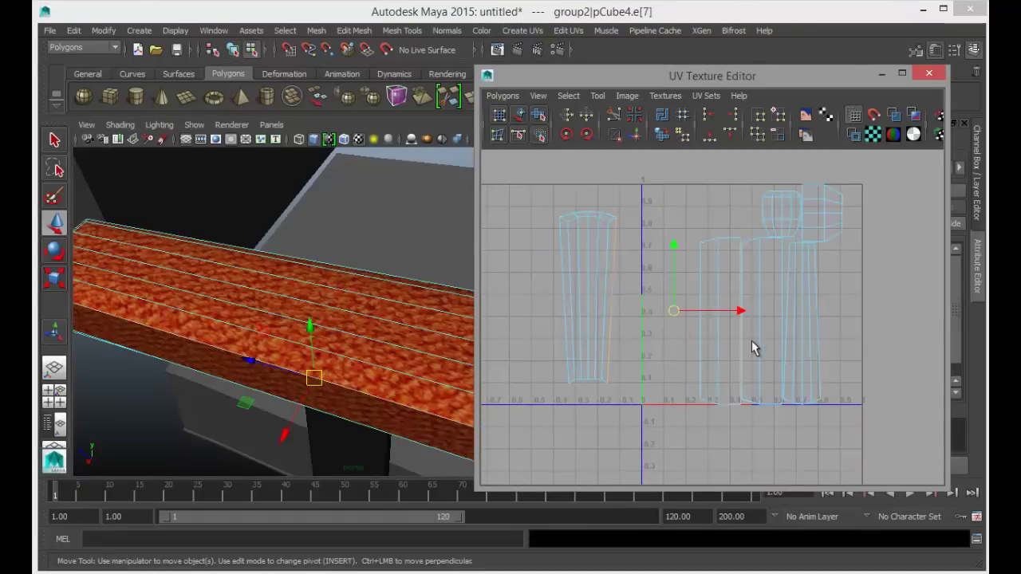
click(636, 137)
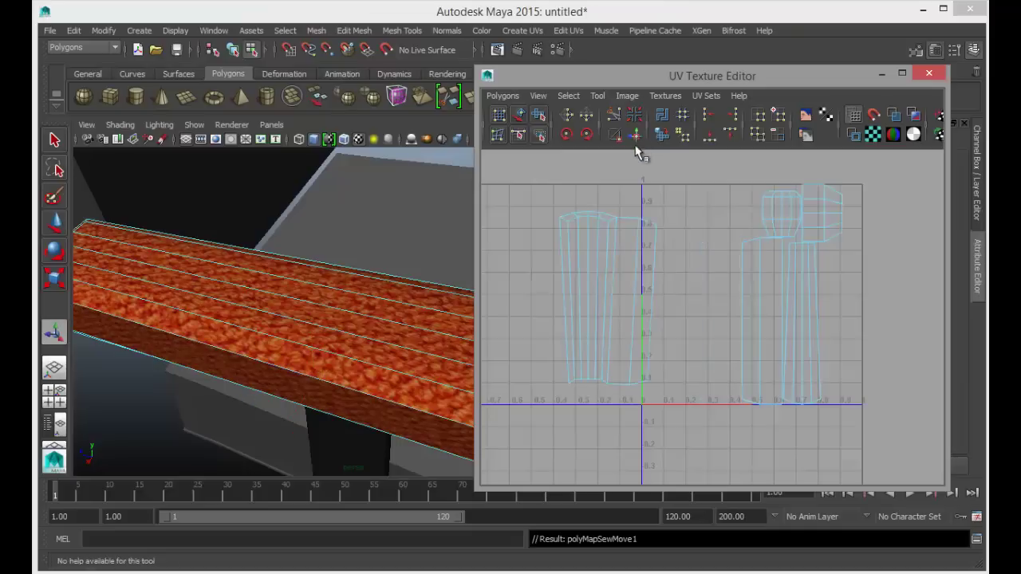
click(558, 273)
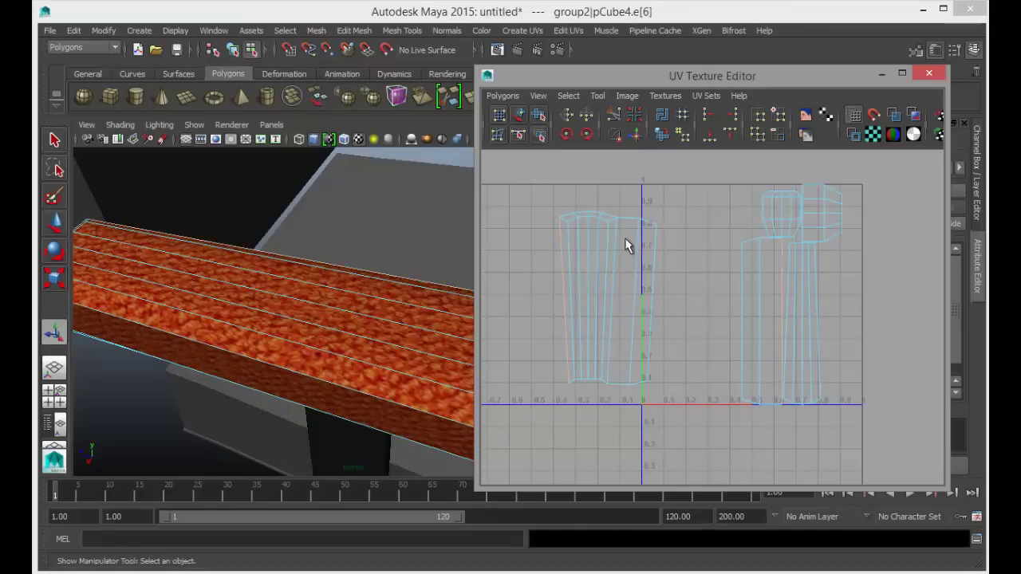
click(636, 137)
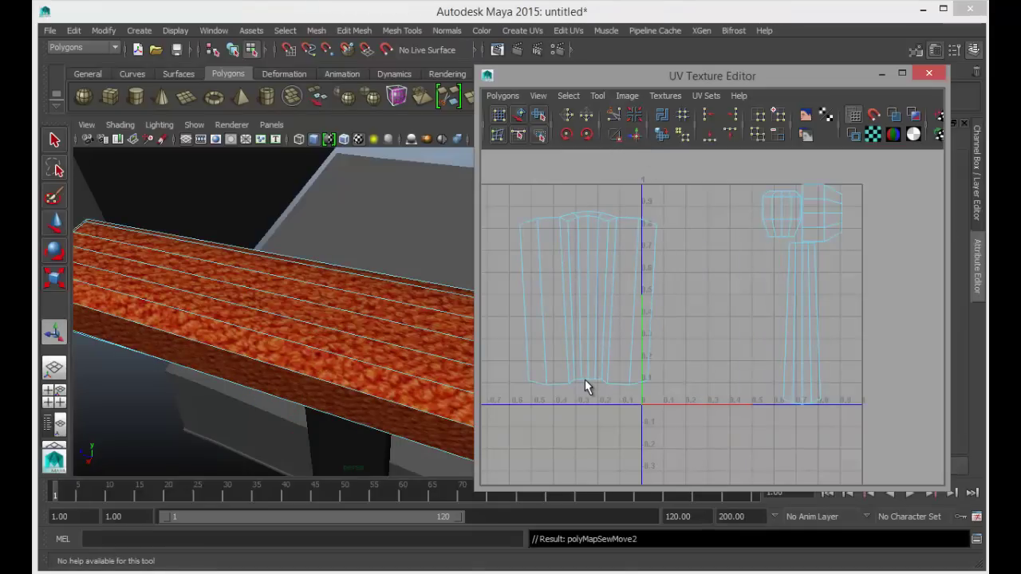
- Move and sew the two small end-cap shells onto the short ends of the flared UV shell
click(591, 406)
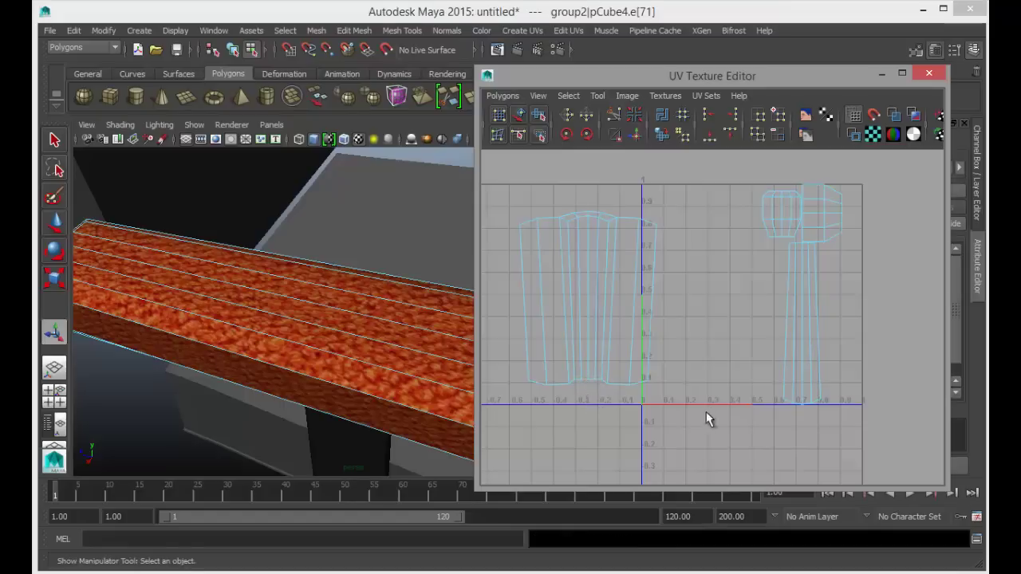
click(638, 137)
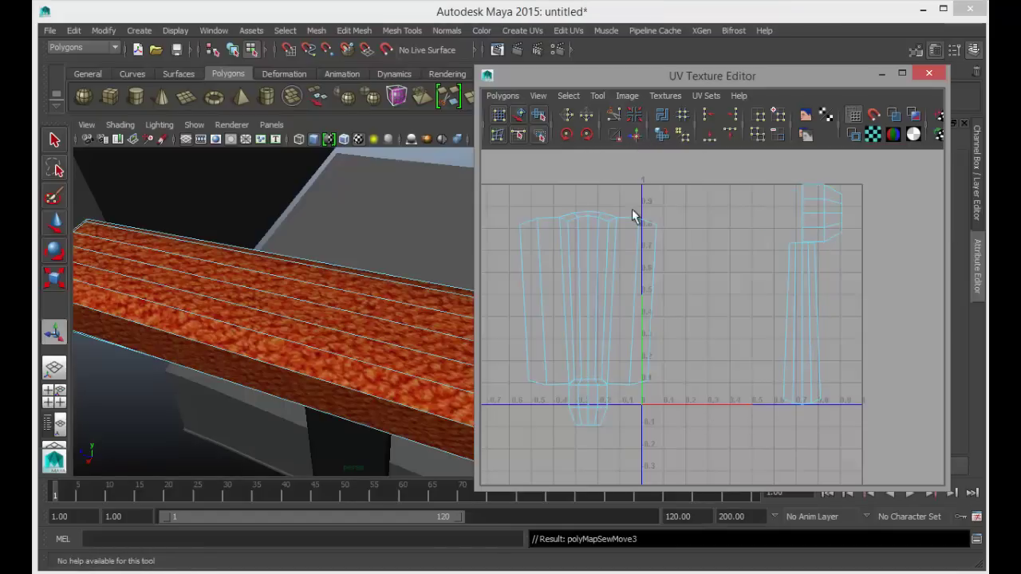
click(599, 213)
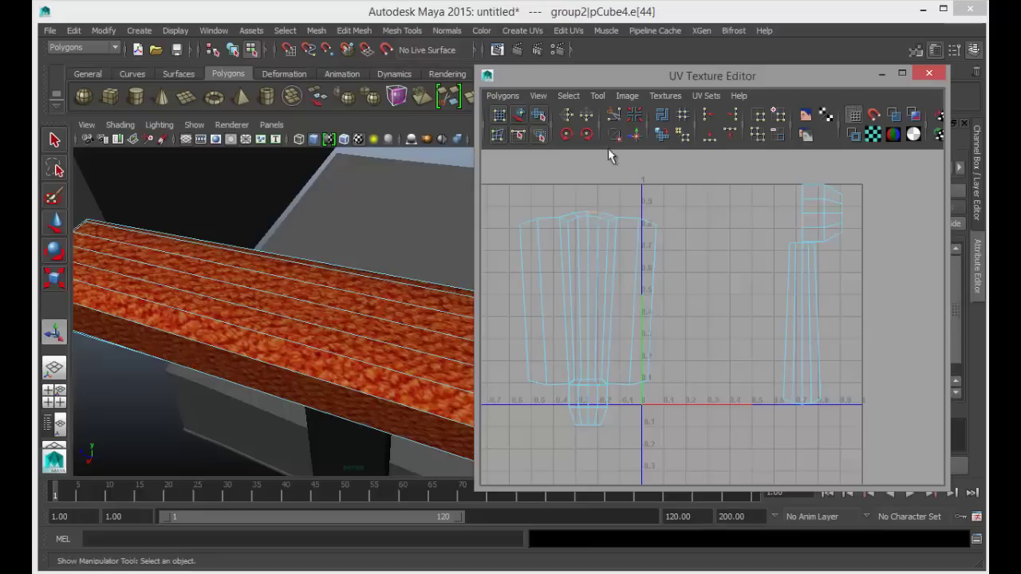
click(636, 139)
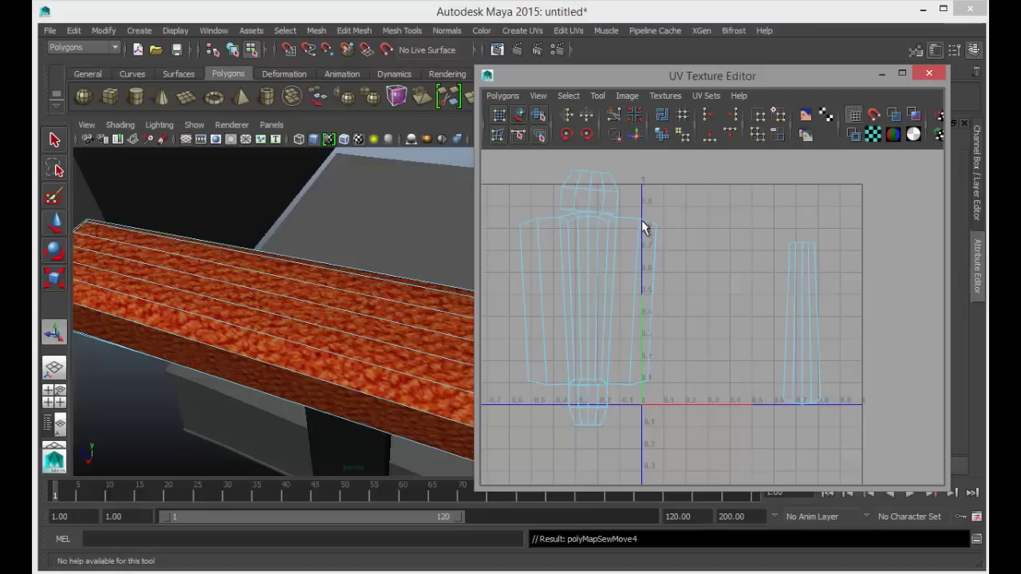
- Move and sew the remaining separate tapered UV shell onto the outer edge of the narrower end cap
click(586, 422)
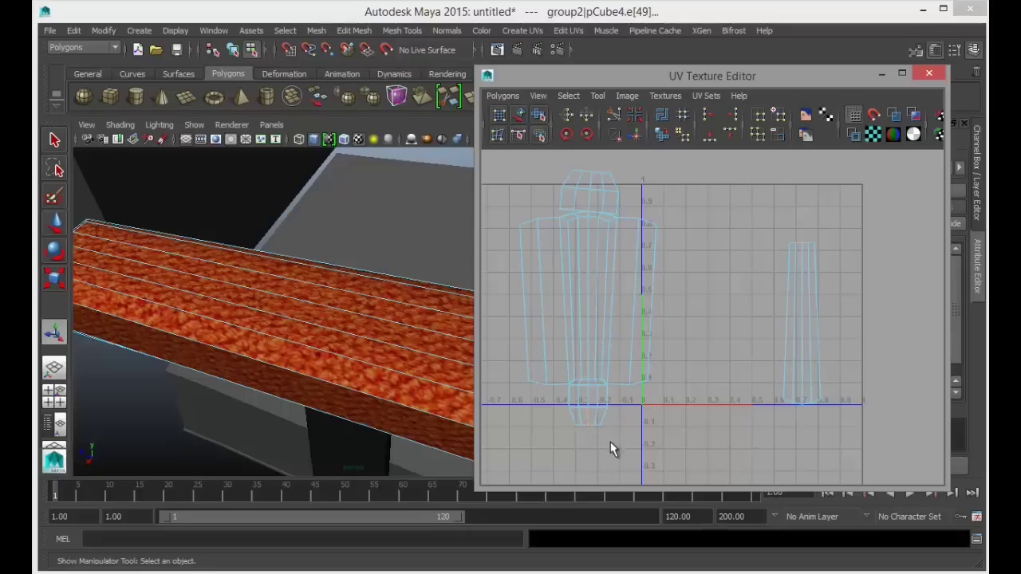
scroll(610, 443, up, 2)
alt+middle_drag(602, 450, 675, 246)
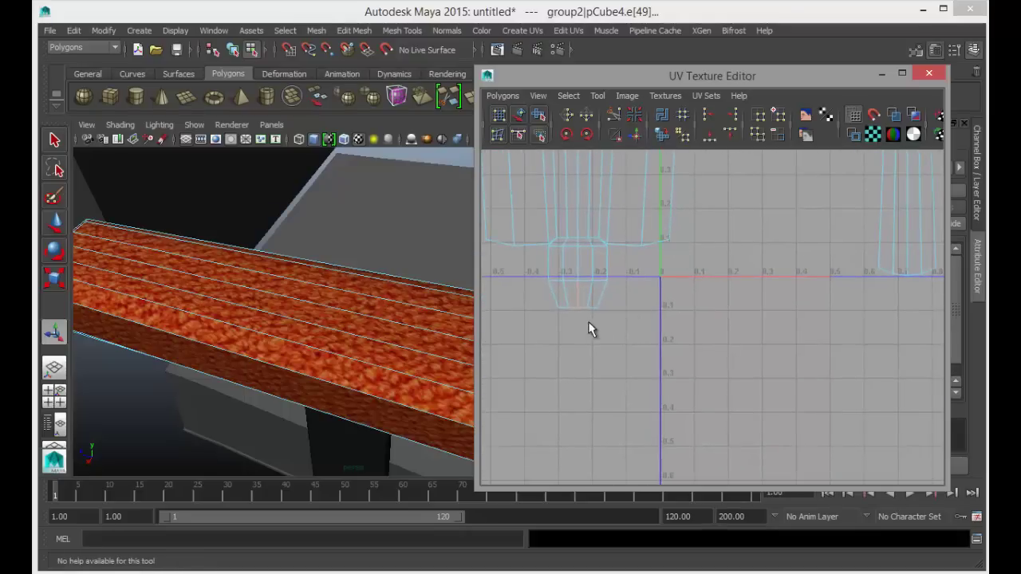
click(633, 136)
scroll(627, 292, down, 5)
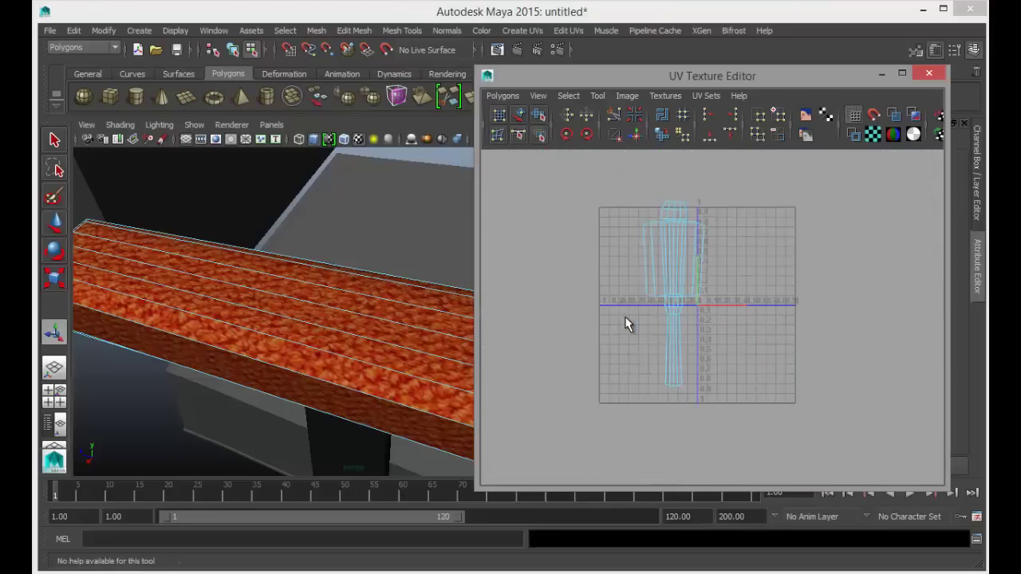
- Select all of the armrest pad's faces in the UV layout and lay out their UVs within the texture square
right_drag(670, 269, 642, 247)
drag(642, 193, 758, 439)
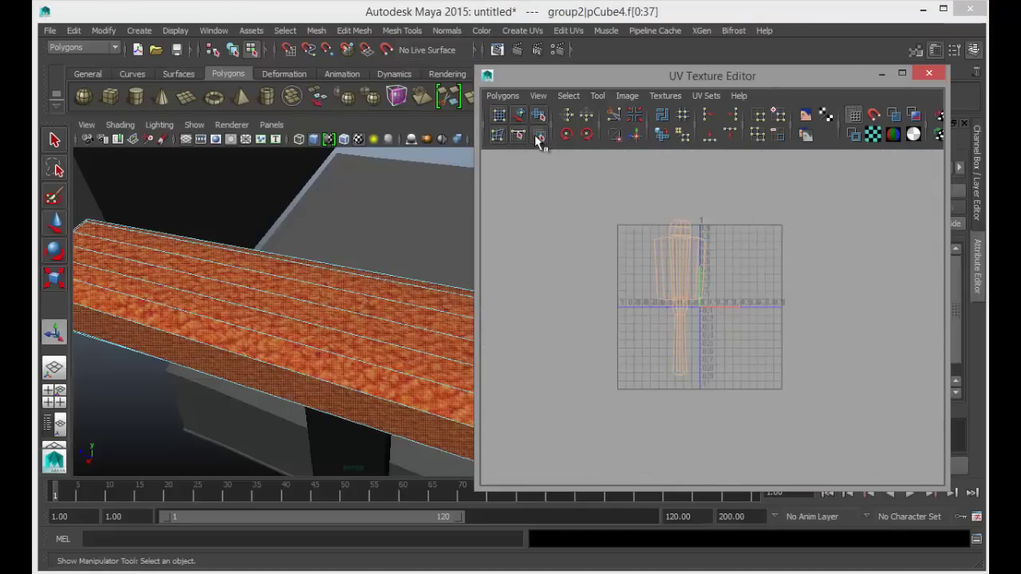
click(507, 96)
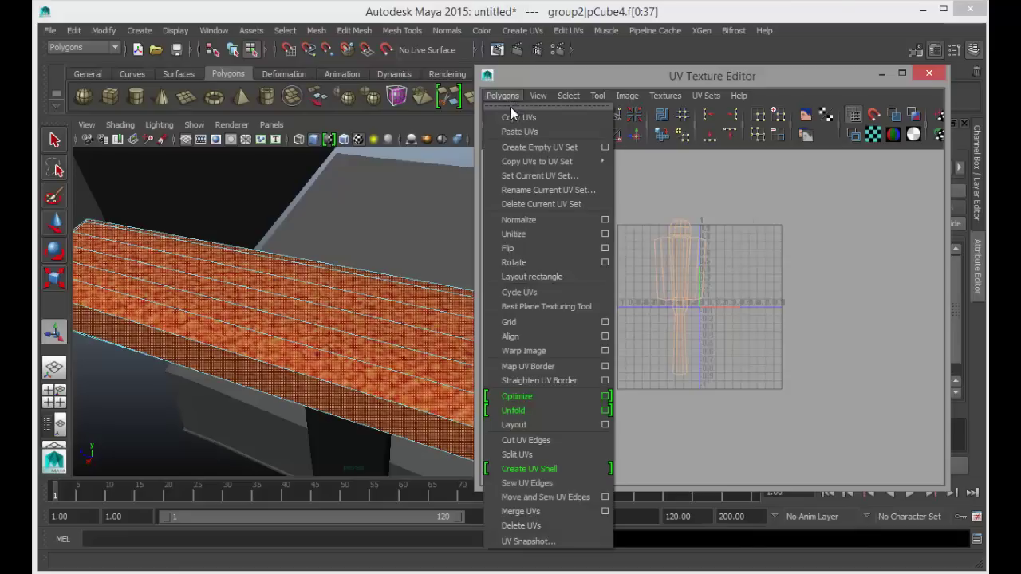
click(536, 424)
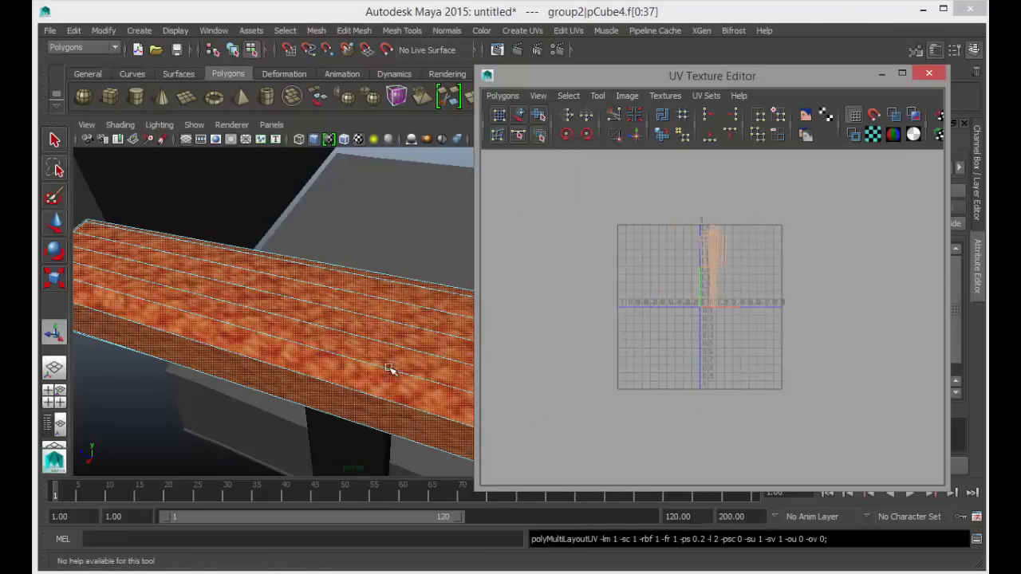
- Return the armrest pad to object selection with smooth preview and minimize the UV Texture Editor
right_drag(359, 231, 422, 203)
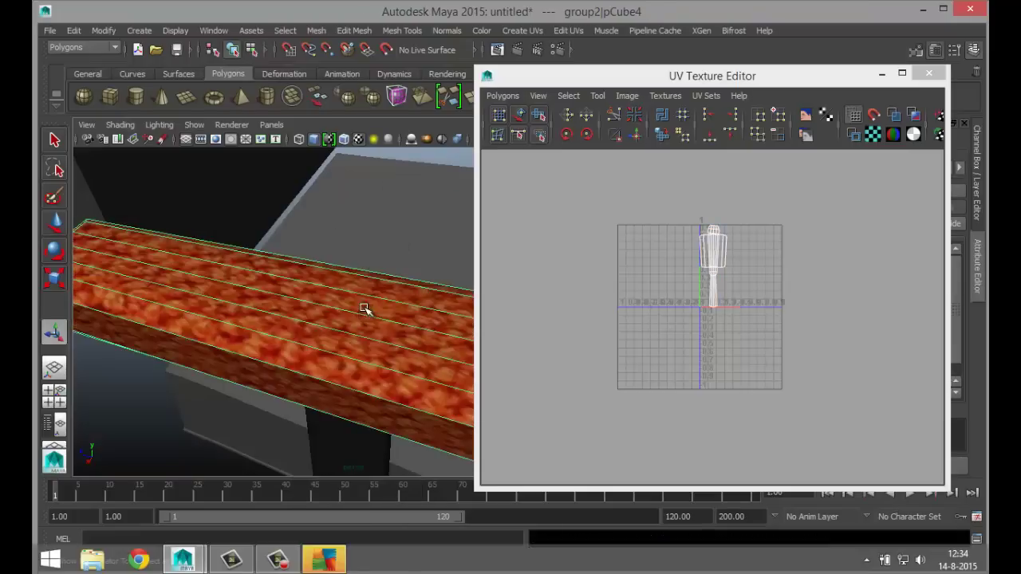
key(3)
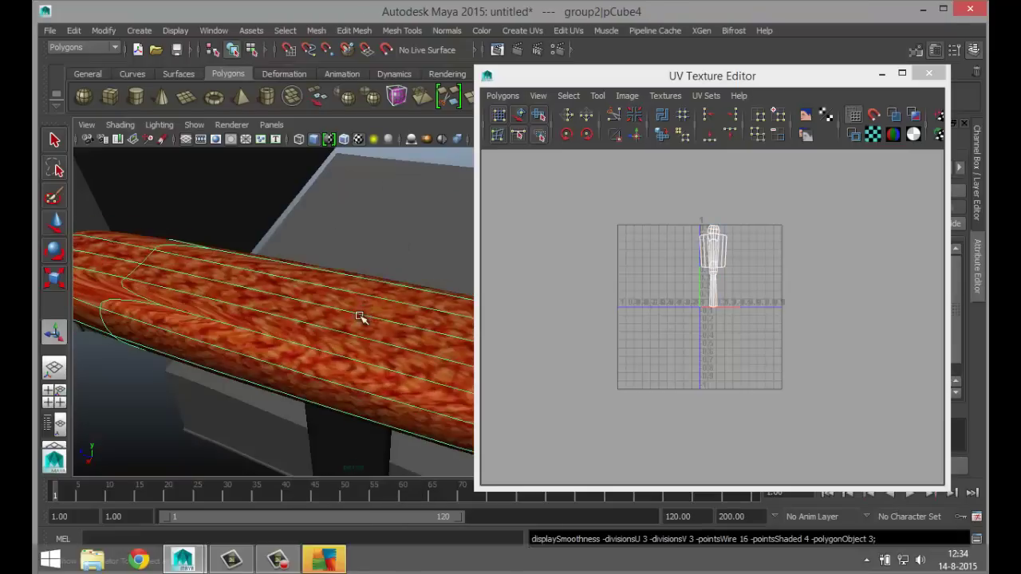
alt+drag(216, 326, 196, 310)
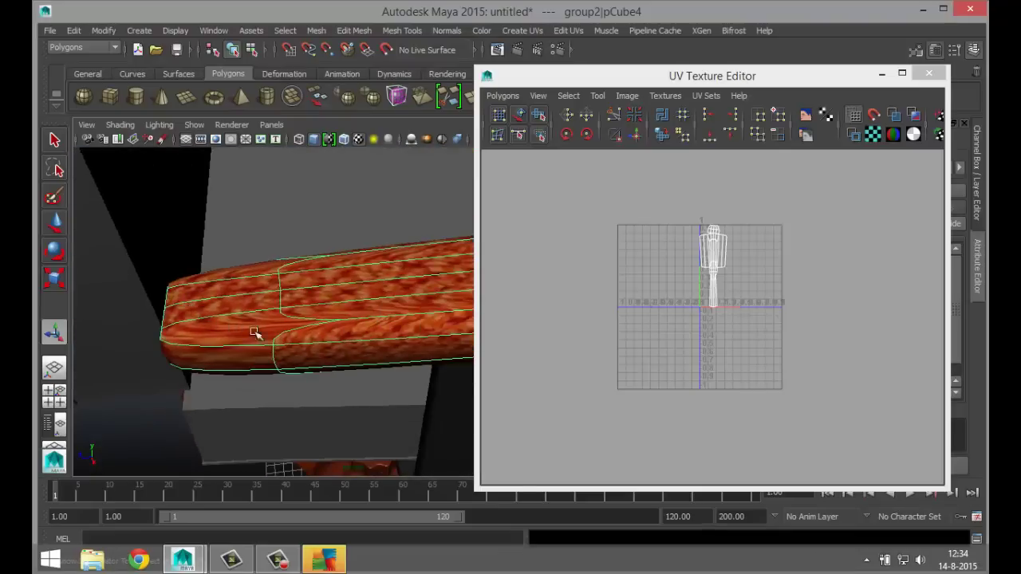
click(881, 74)
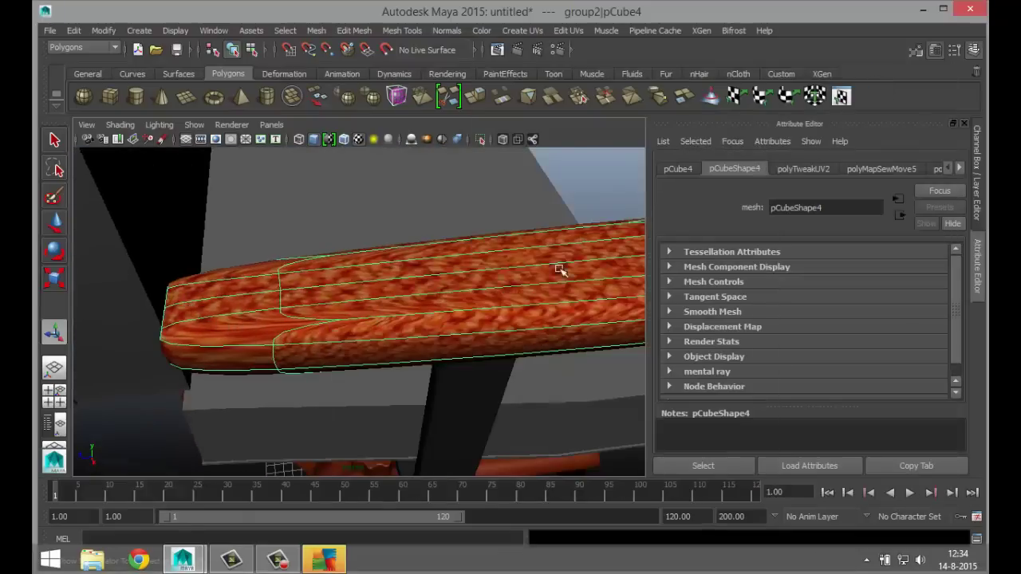
- Examine the fabric texture on the end and side of the smoothed armrest pad with the pad deselected
click(293, 404)
key([)
key([)
key(])
key(])
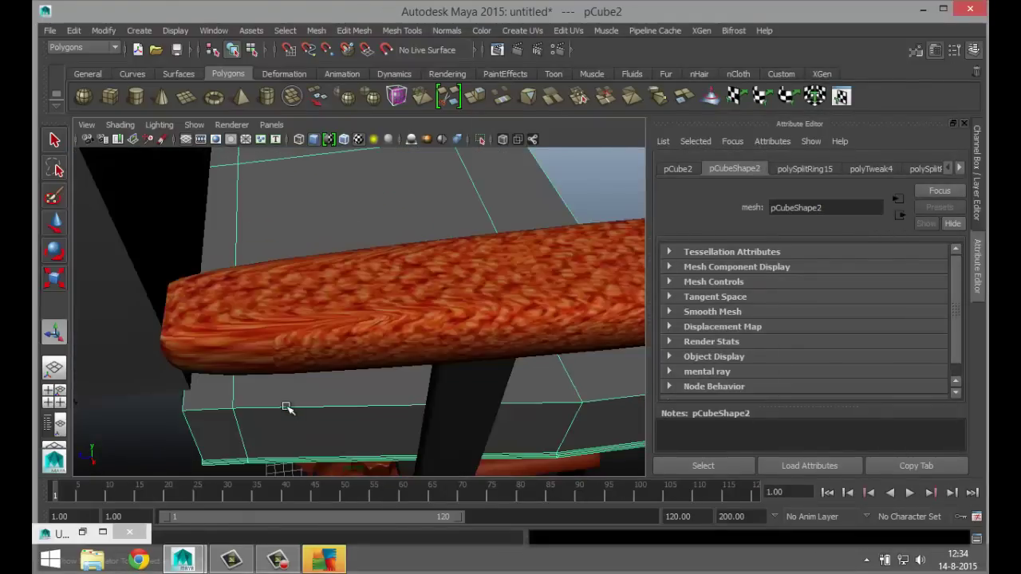
alt+drag(290, 405, 279, 448)
- Switch the textured armrest pad back to its unsmoothed display and deselect it
click(363, 296)
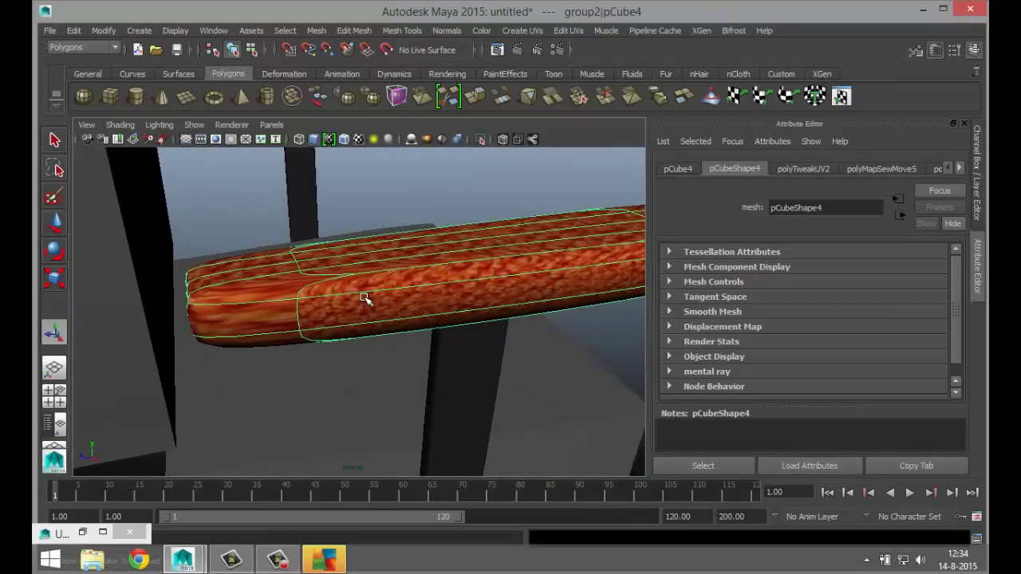
key(1)
scroll(366, 304, down, 5)
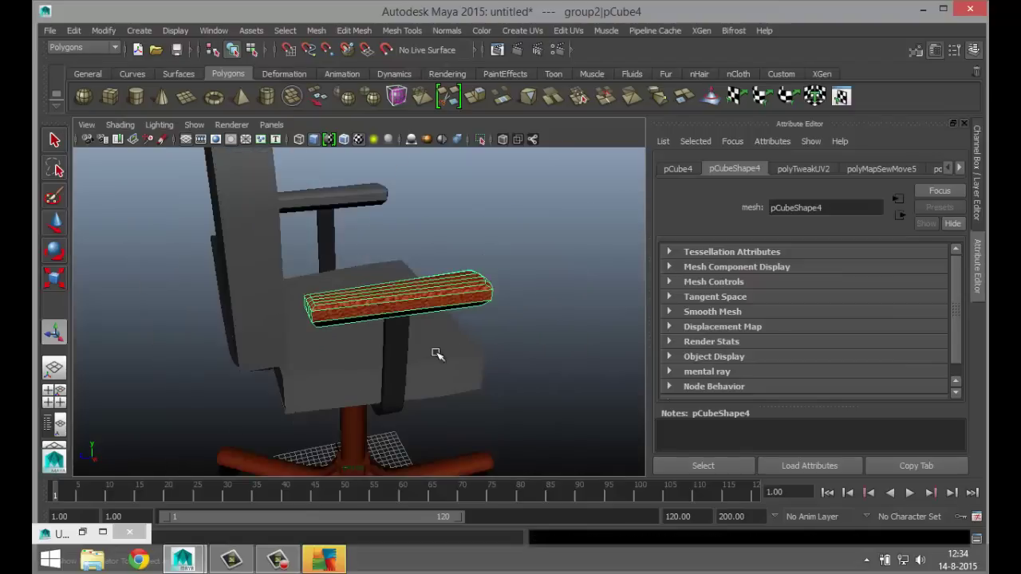
alt+drag(438, 337, 365, 382)
click(298, 364)
alt+middle_drag(365, 383, 301, 397)
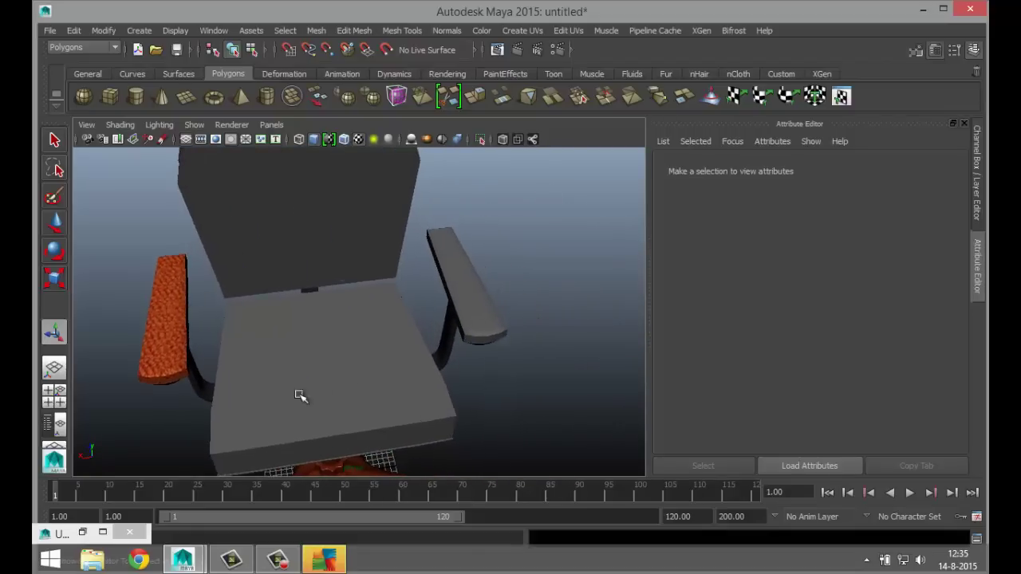
- Review the construction history nodes attached to the textured armrest pad
click(163, 321)
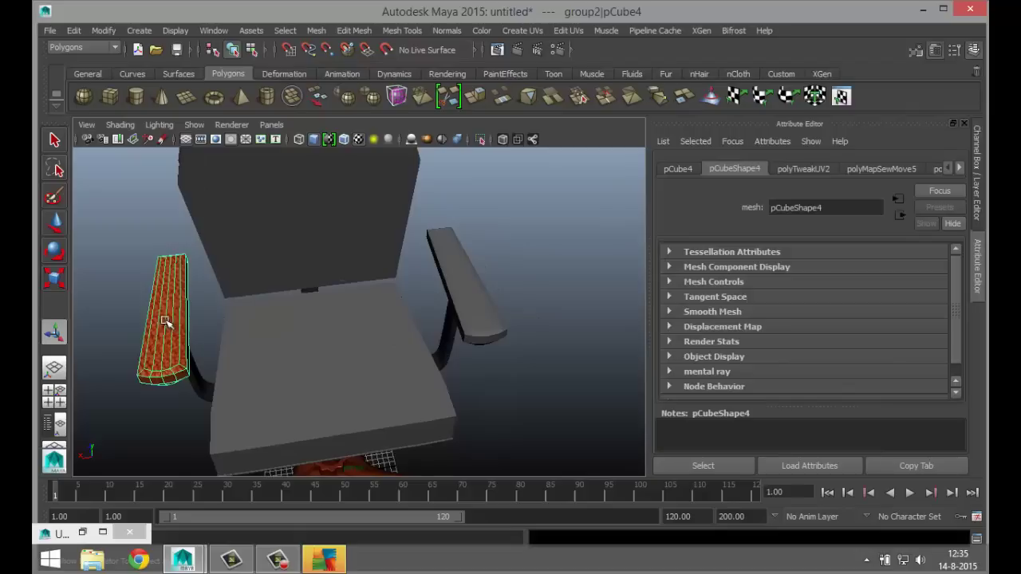
click(960, 170)
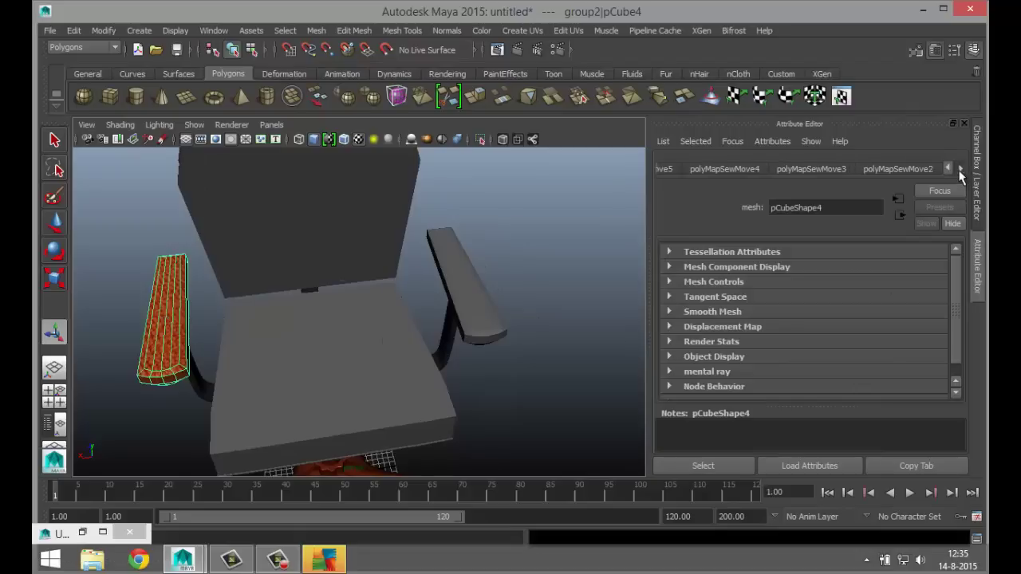
click(959, 170)
click(960, 170)
click(960, 170)
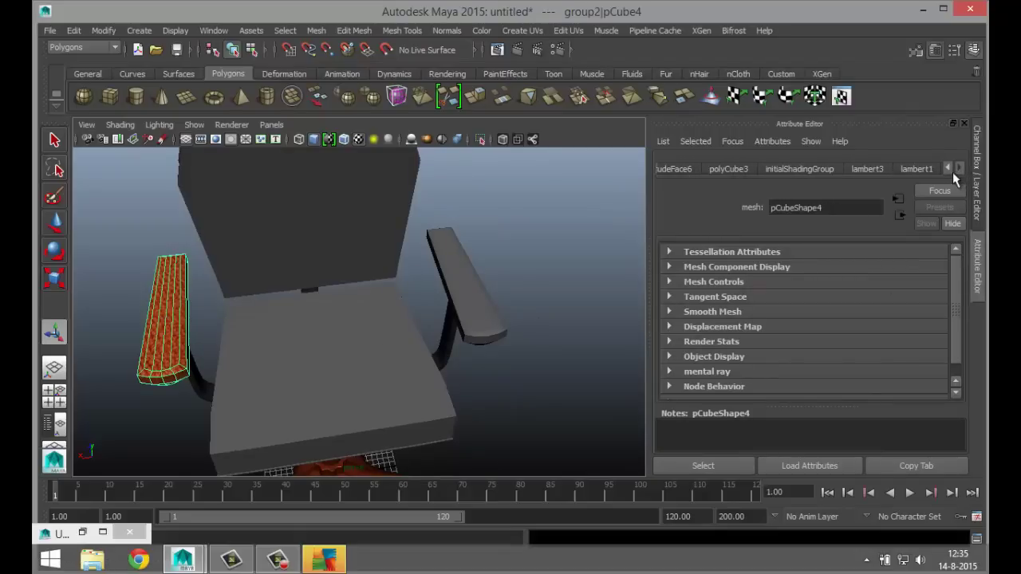
- Select the whole chair, delete its construction history and freeze its transformations
scroll(497, 313, down, 5)
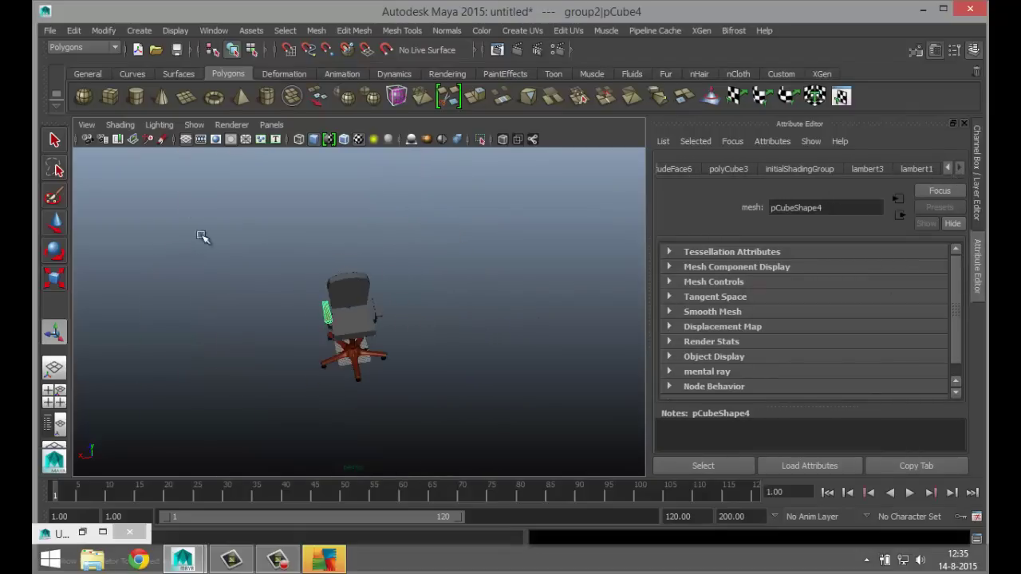
drag(202, 237, 495, 455)
click(75, 31)
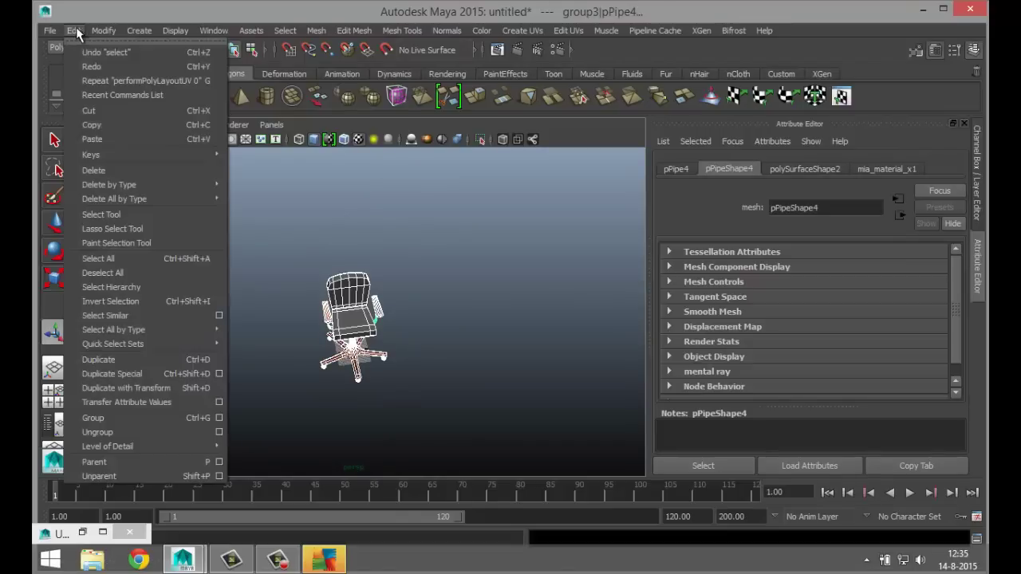
mouse_move(184, 184)
click(268, 191)
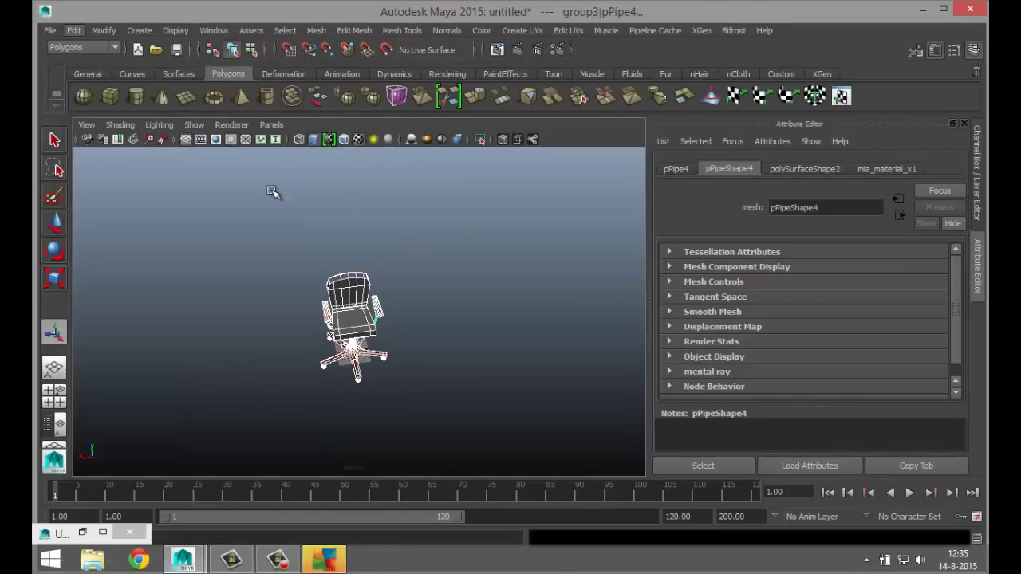
click(104, 30)
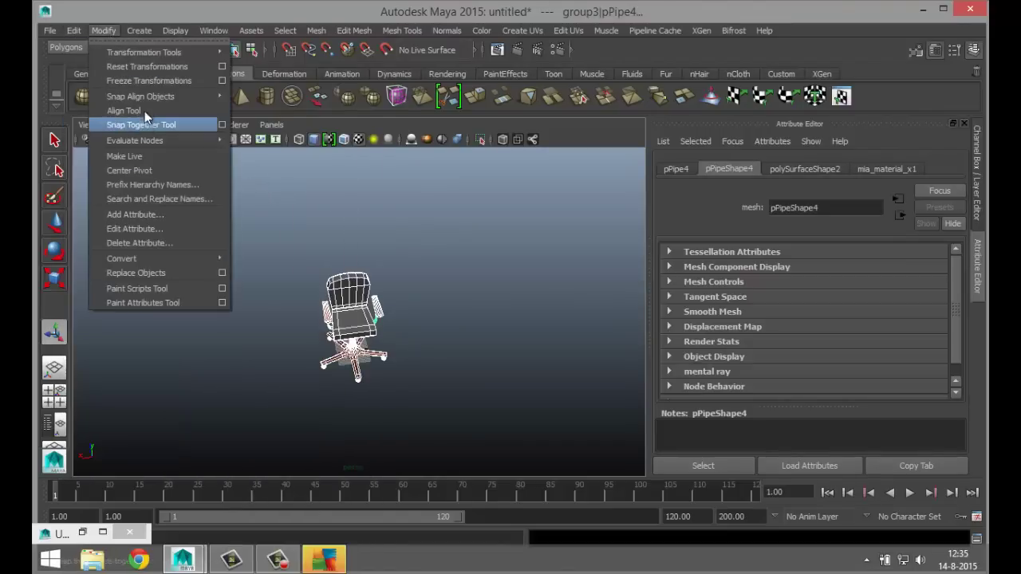
click(151, 80)
scroll(441, 325, up, 5)
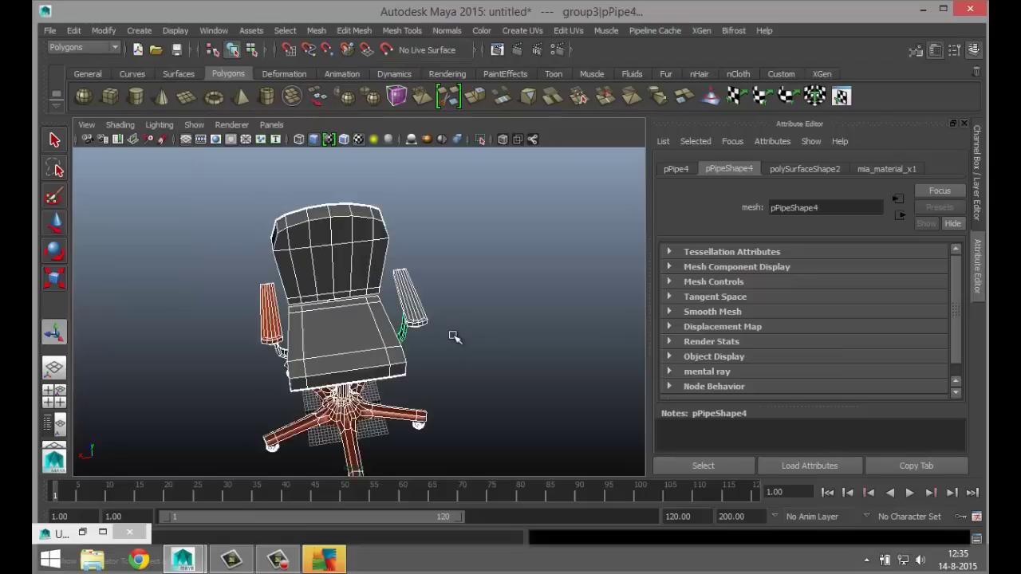
click(440, 306)
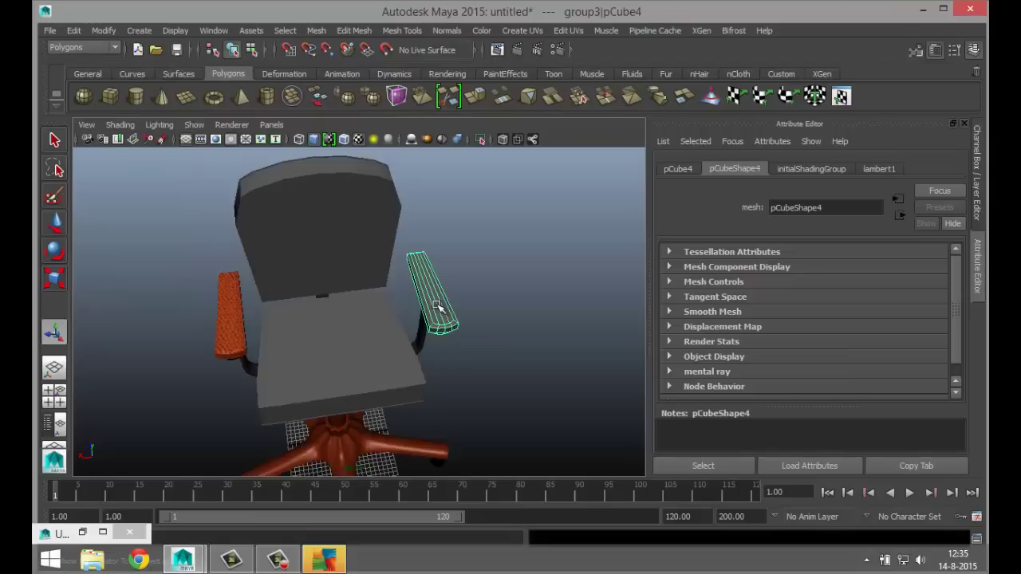
right_drag(437, 305, 551, 506)
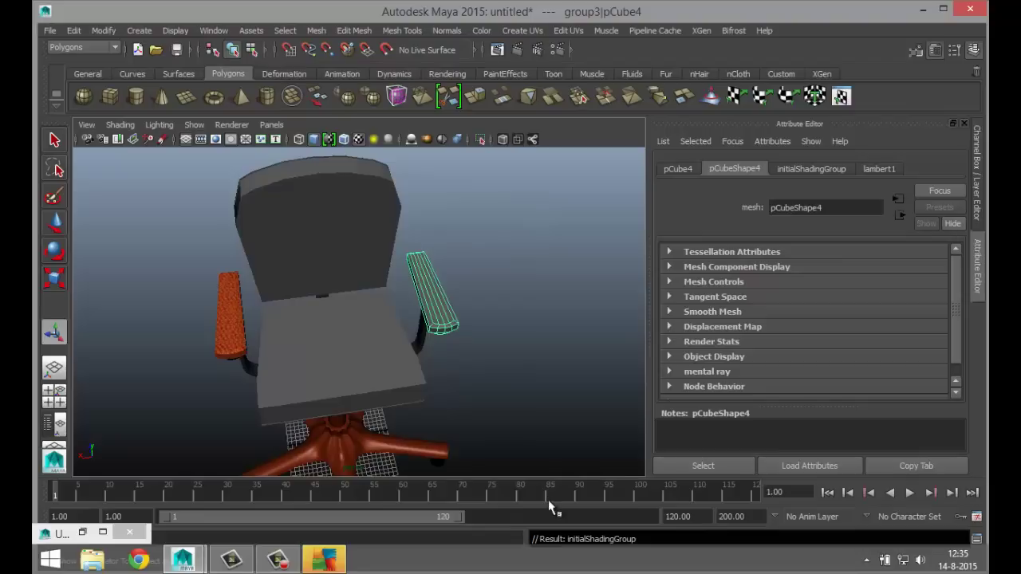
click(528, 384)
- Look up the textured armrest's material and assign the same lambert3 material to the opposite armrest pad
click(230, 324)
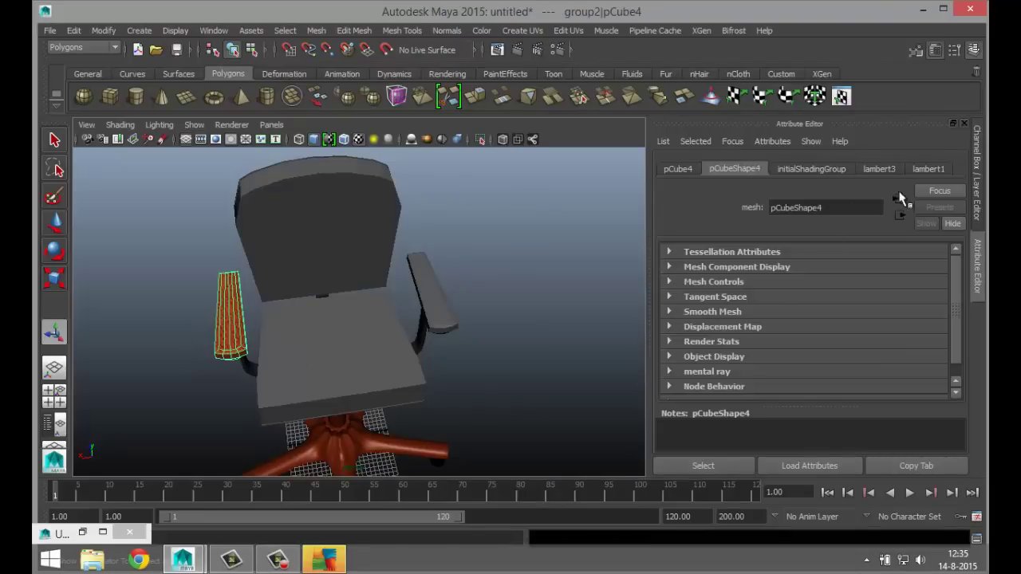
click(927, 171)
click(879, 170)
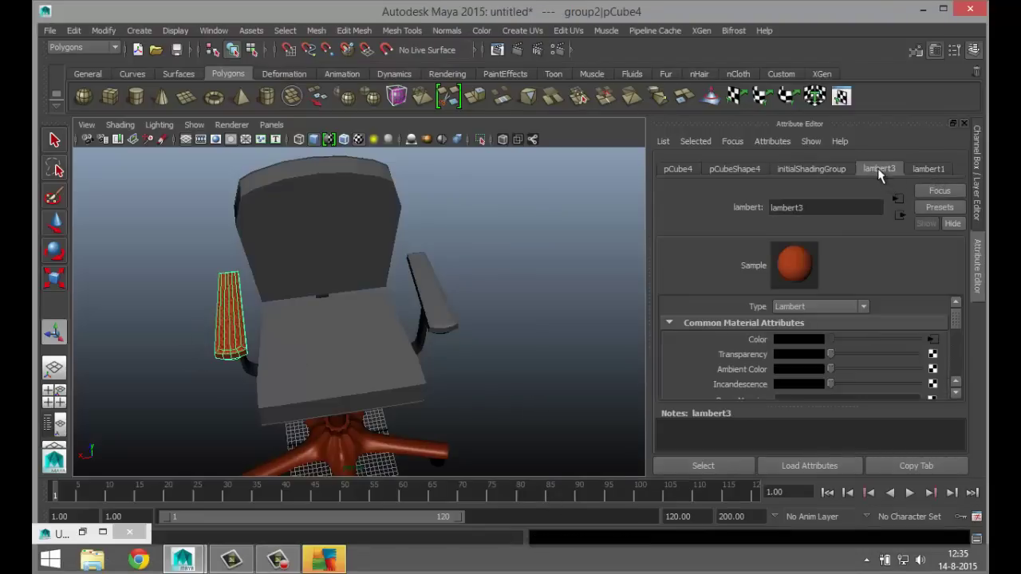
click(441, 312)
right_drag(439, 311, 550, 534)
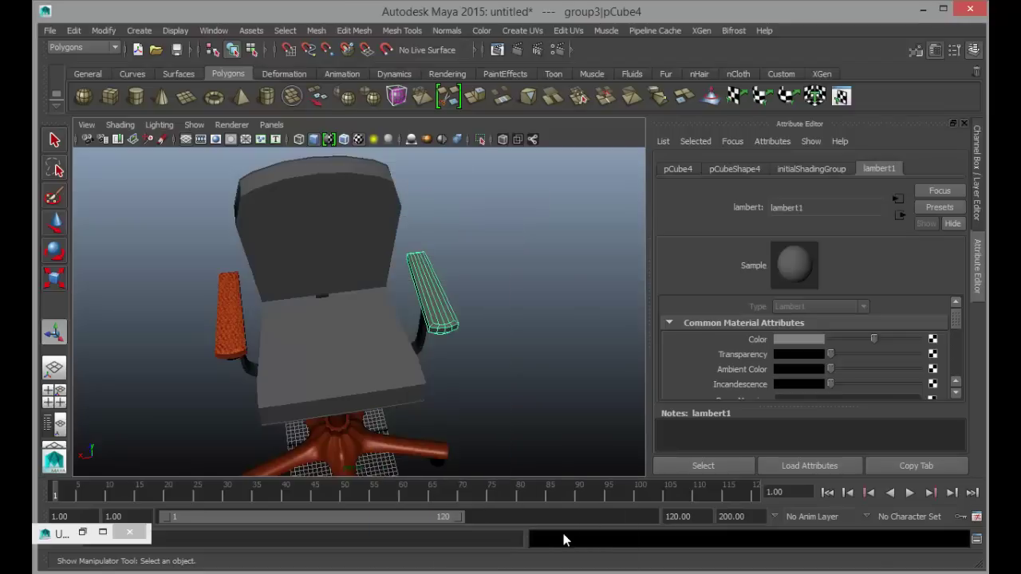
click(533, 375)
- Apply automatic UV mapping to the newly textured armrest pad and clear the selection
scroll(536, 378, up, 5)
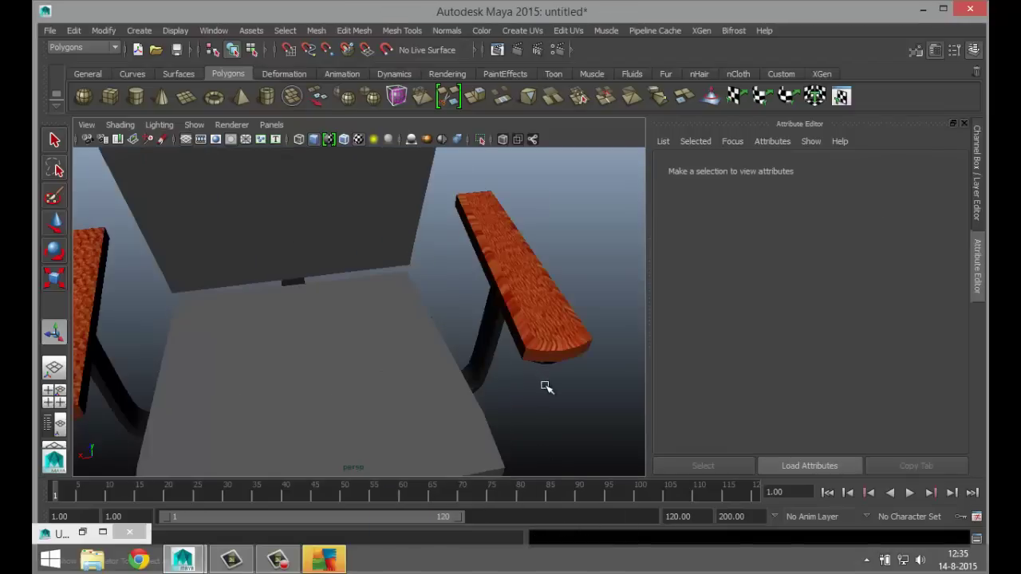
alt+drag(546, 387, 487, 335)
click(492, 328)
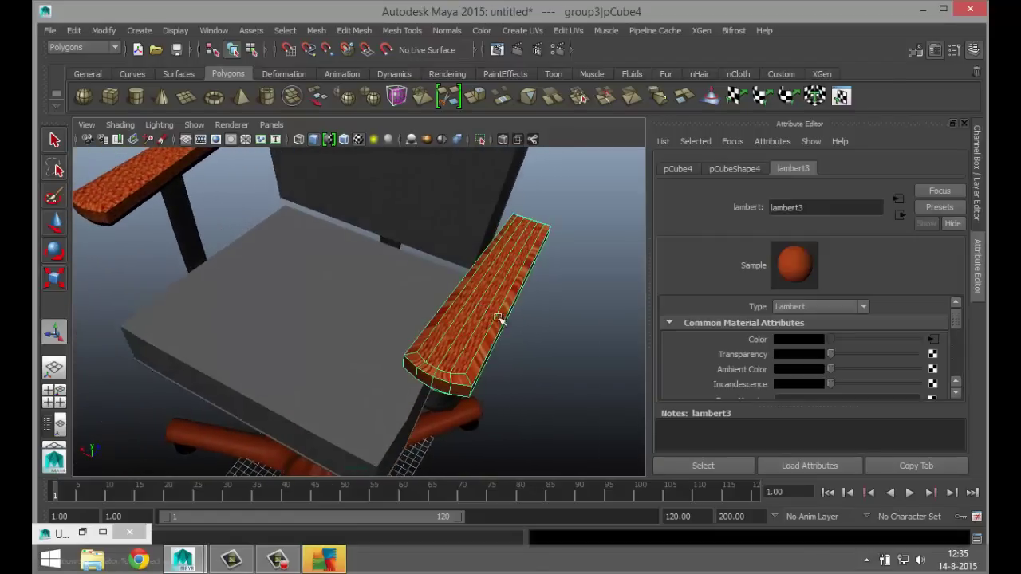
click(513, 30)
click(558, 94)
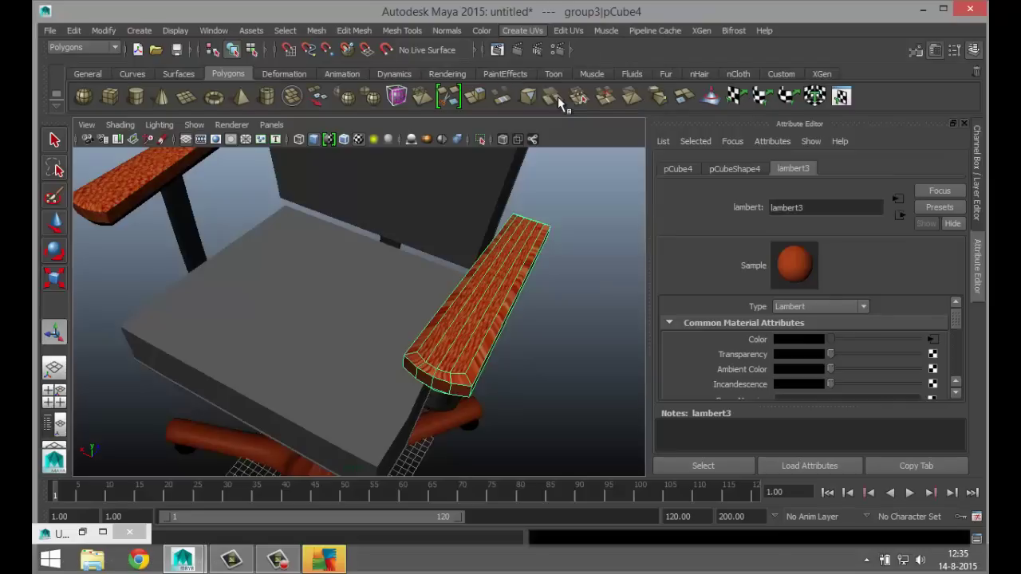
click(569, 31)
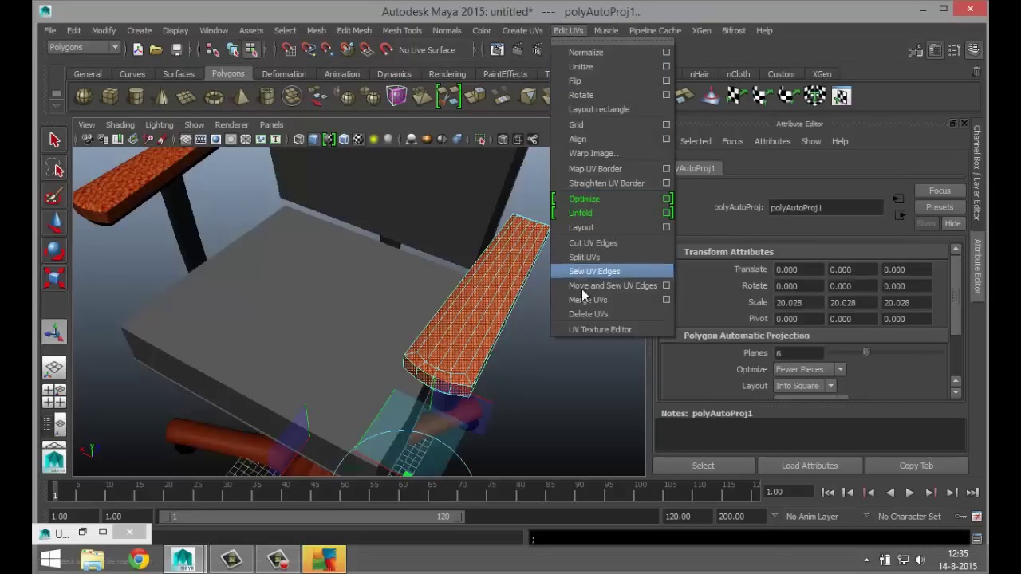
click(544, 402)
- Examine the remapped armrest's fabric texture from the side and underneath, and compare it with the opposite armrest
alt+drag(566, 364, 431, 380)
scroll(428, 375, up, 3)
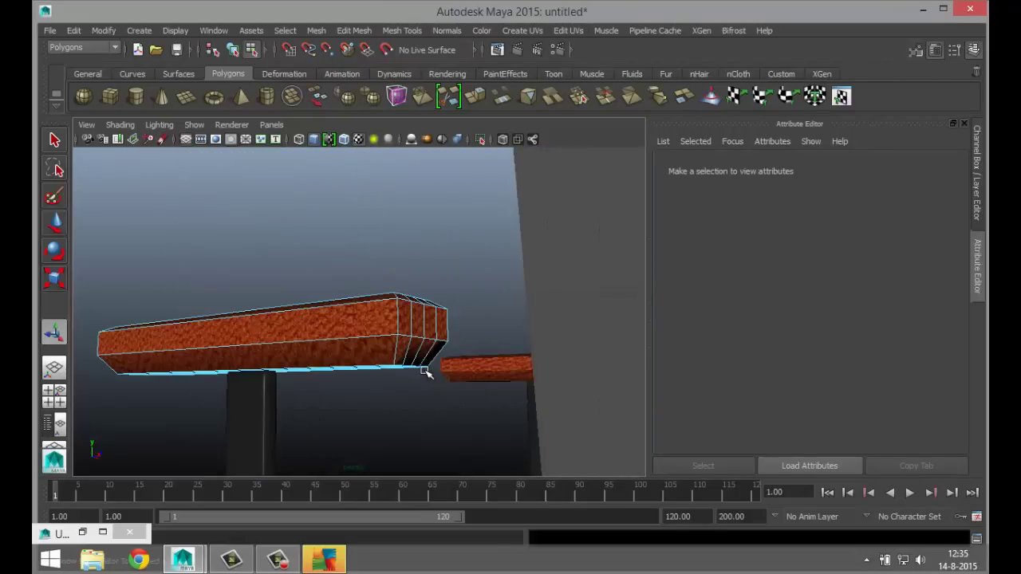
alt+drag(349, 349, 583, 269)
scroll(479, 307, down, 5)
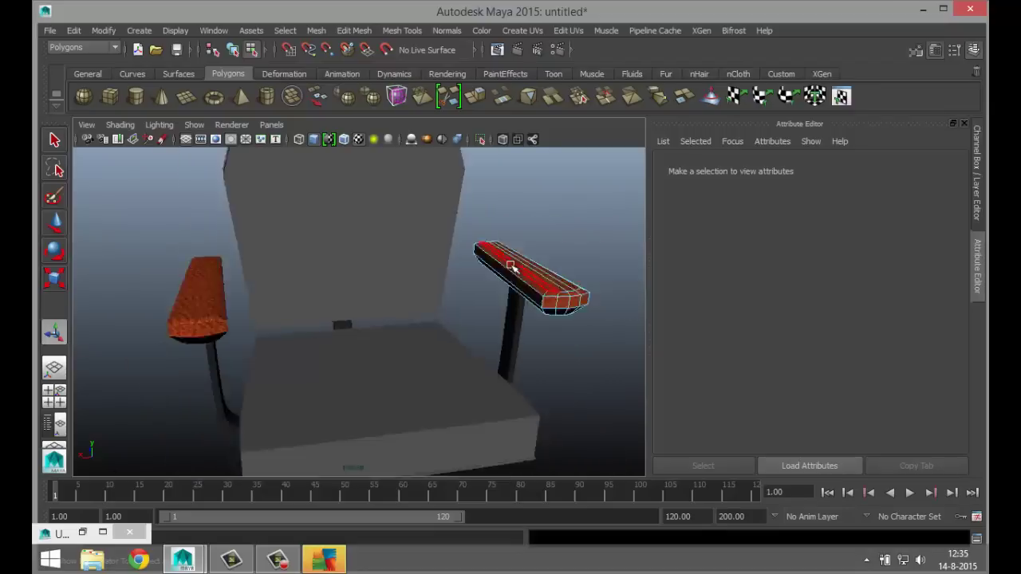
alt+drag(477, 306, 303, 347)
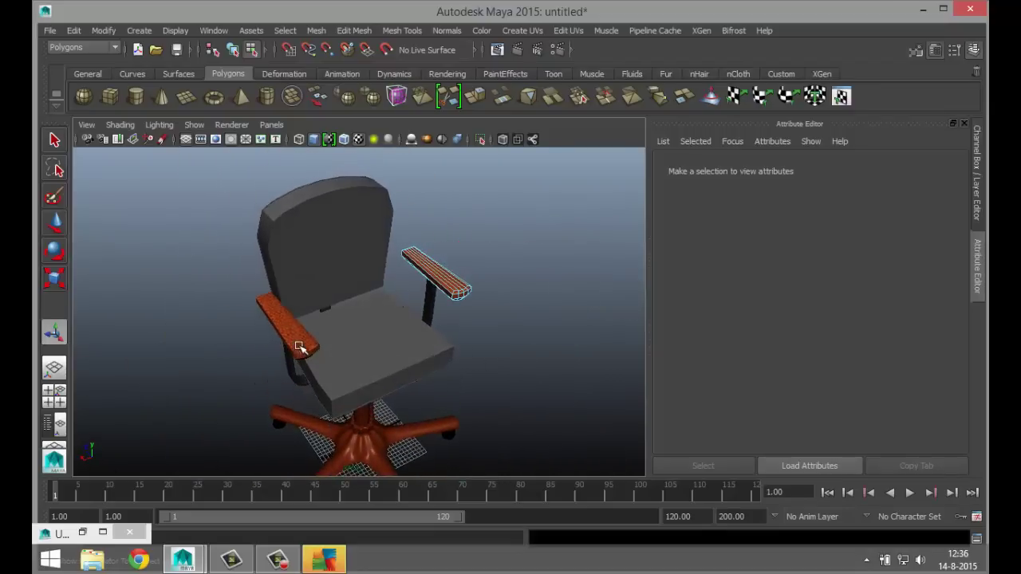
shift+click(311, 345)
click(456, 295)
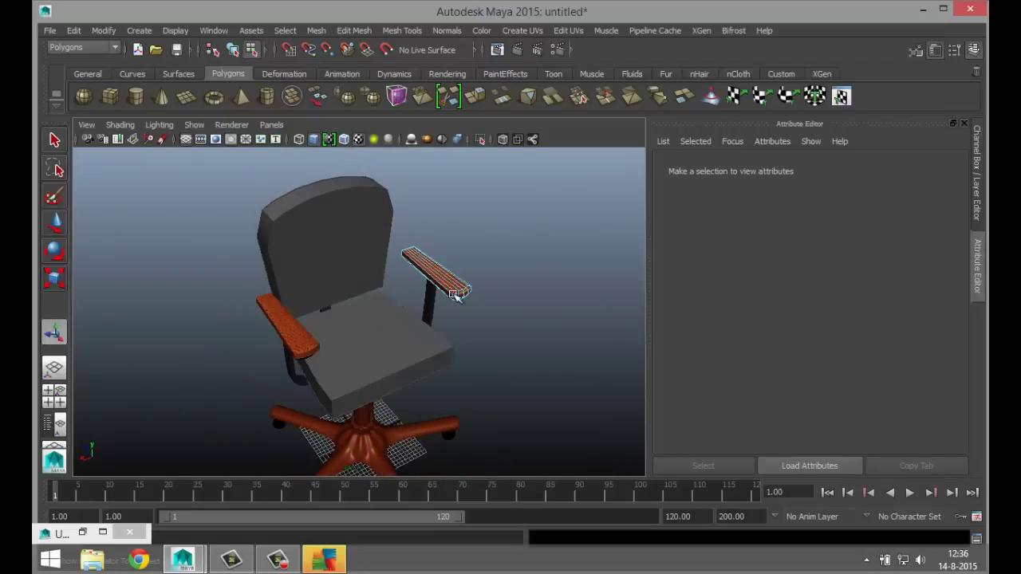
- Select the seat cushion as a whole object, turn on its smooth mesh preview and apply automatic UV mapping to it
click(385, 363)
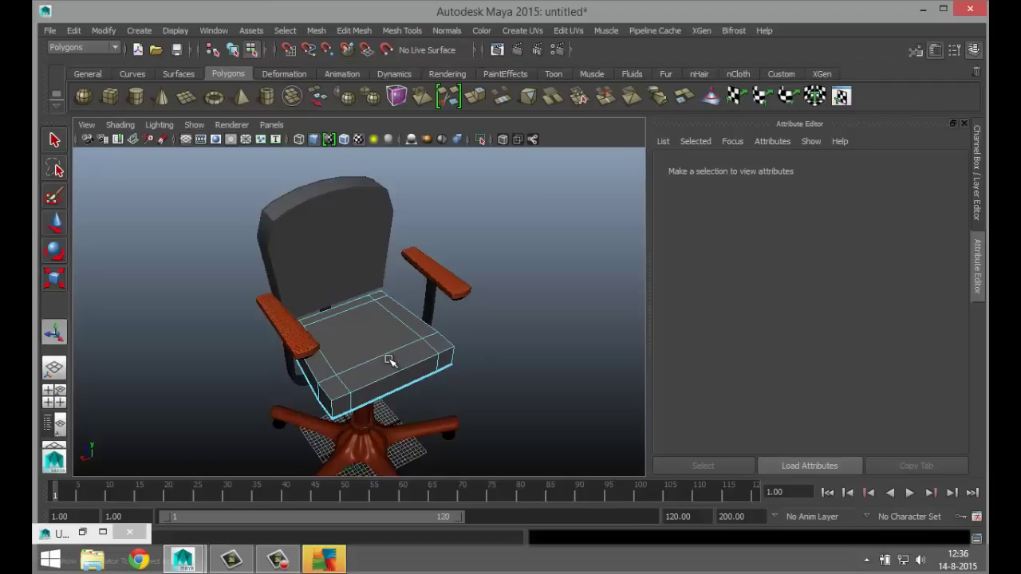
right_click(390, 361)
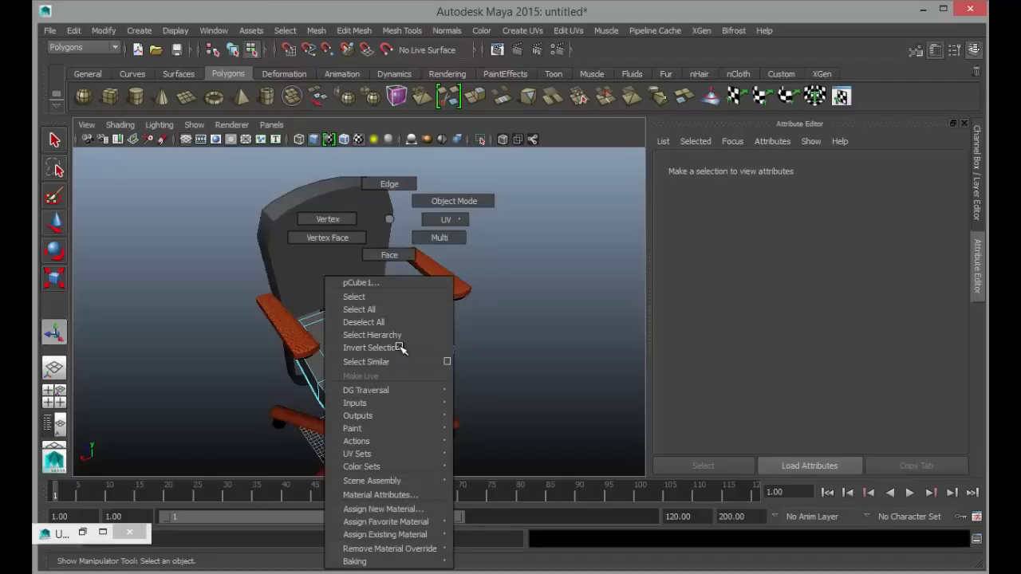
click(456, 201)
key(3)
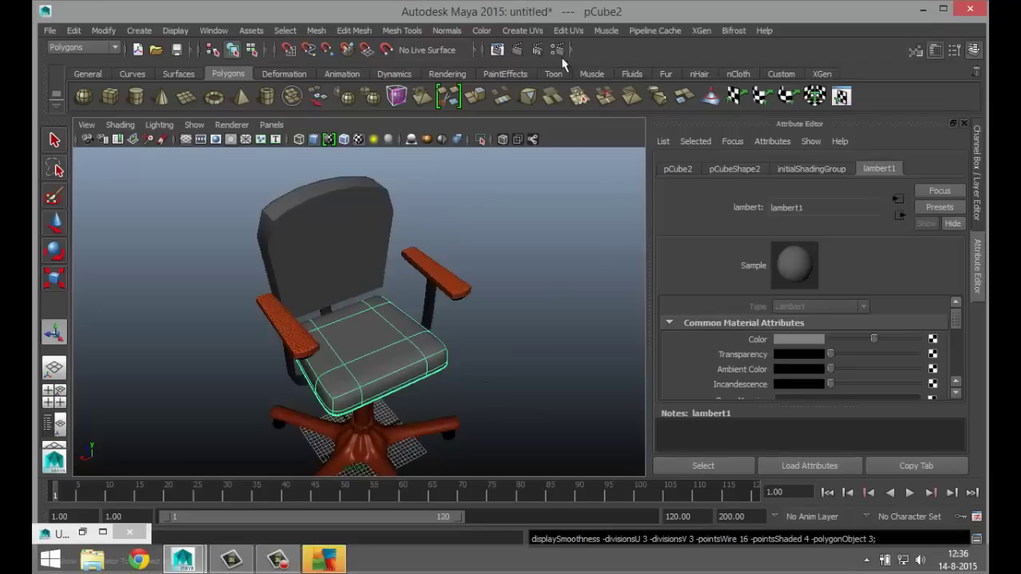
click(530, 32)
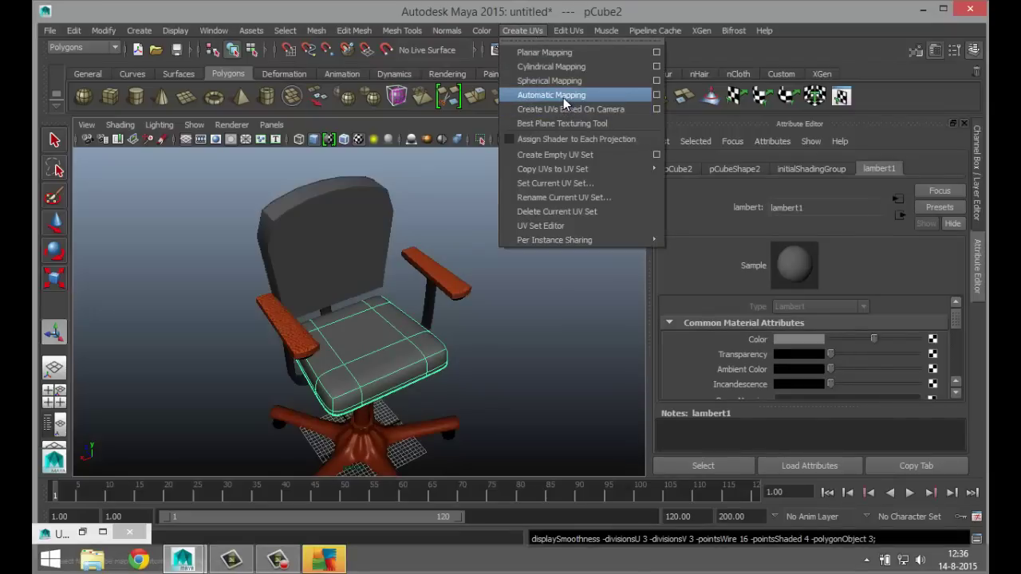
click(563, 95)
- Open the seat cushion's layout in the UV Texture Editor and select the faces nearest the UV origin with the Move tool
click(571, 30)
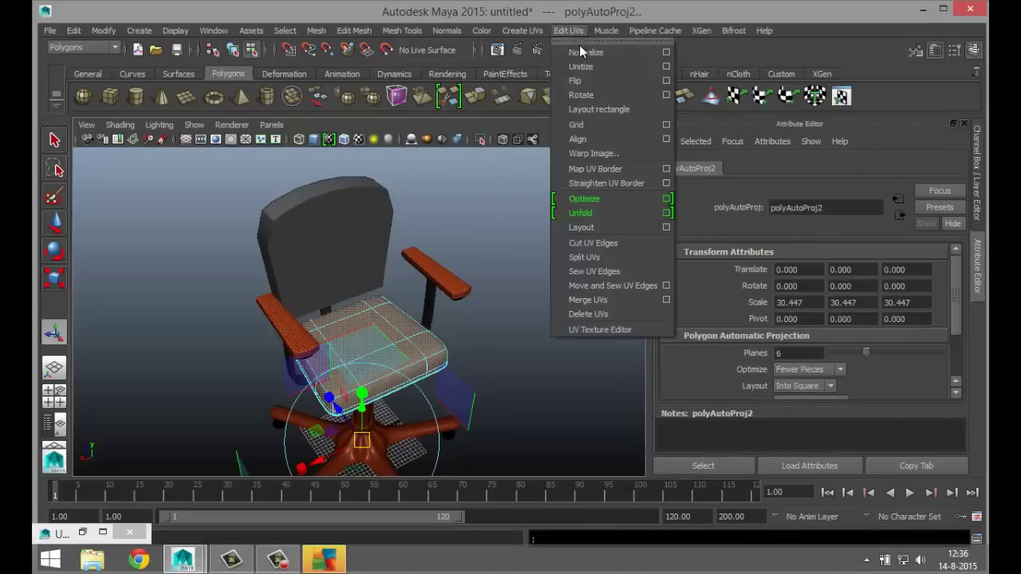
click(630, 329)
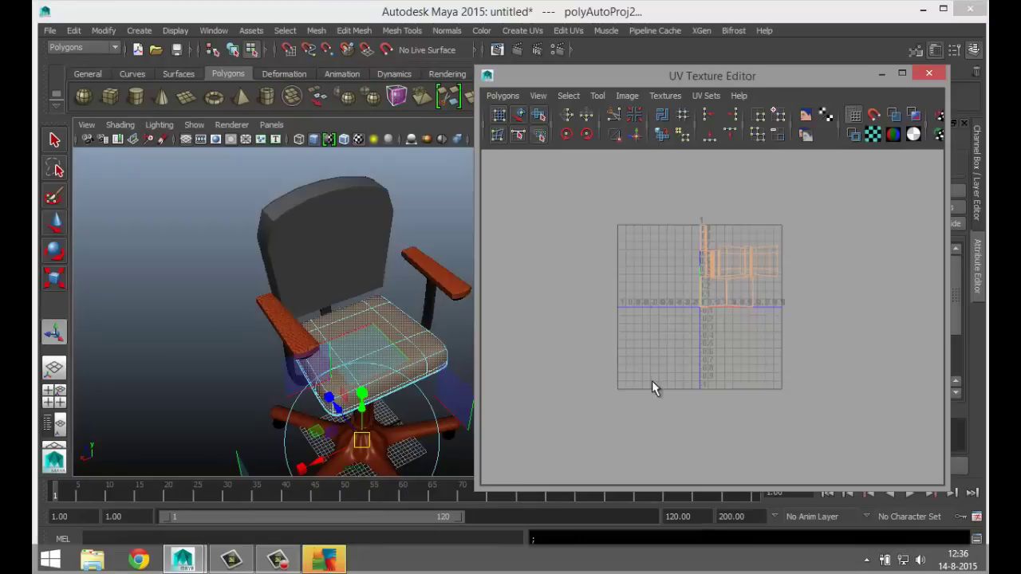
scroll(737, 354, up, 3)
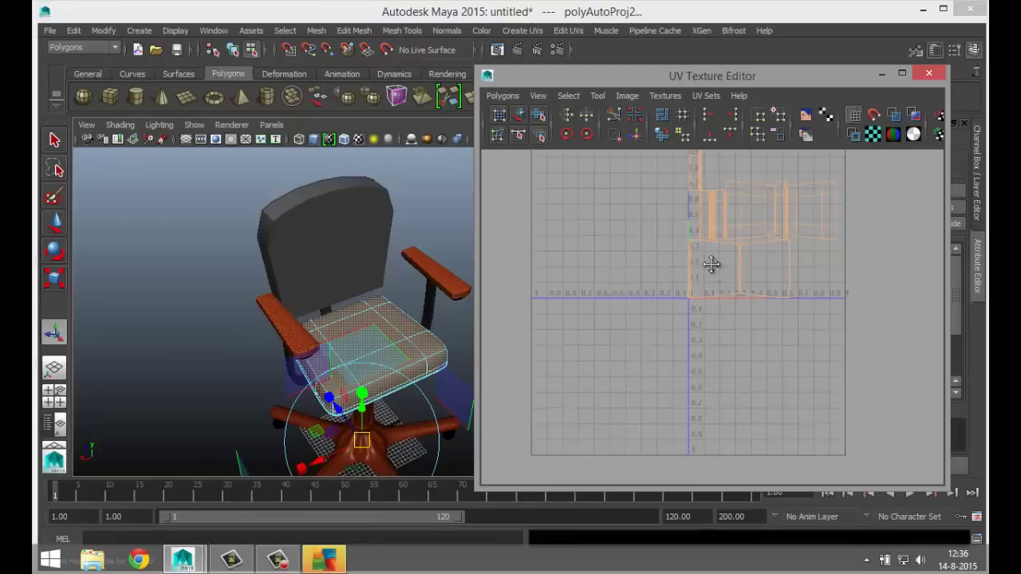
alt+middle_drag(711, 264, 694, 322)
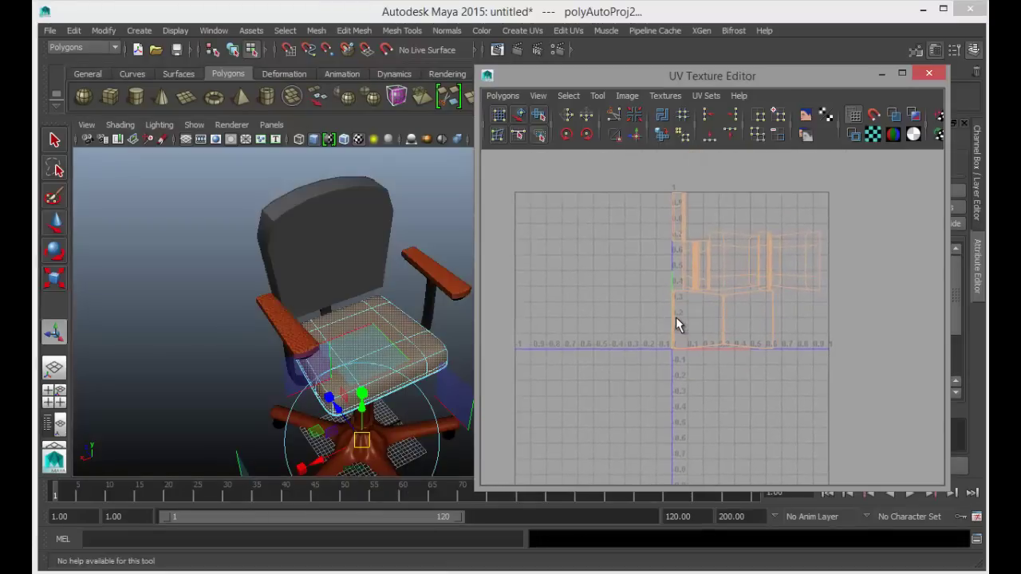
right_drag(675, 316, 634, 300)
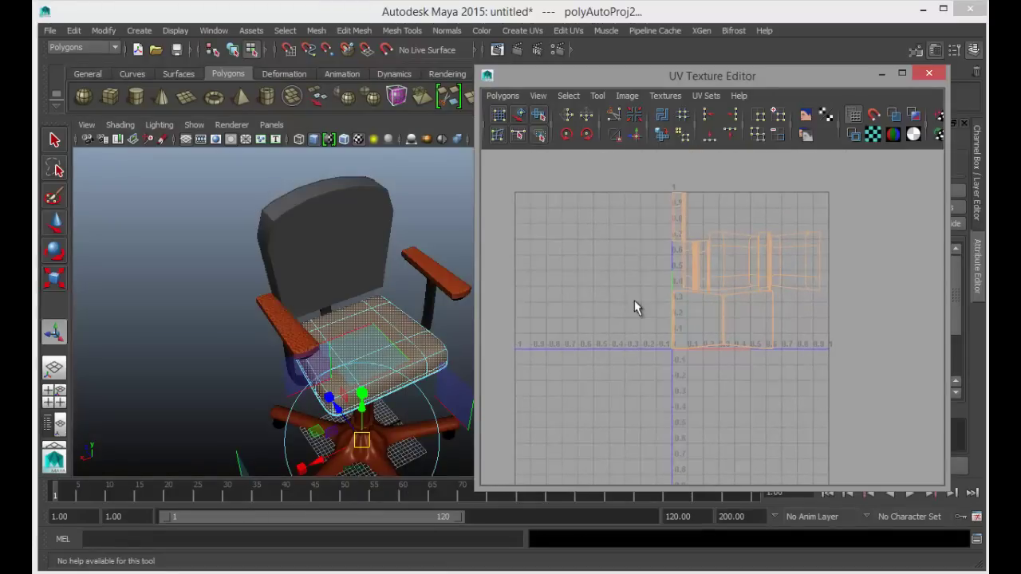
click(678, 345)
key(w)
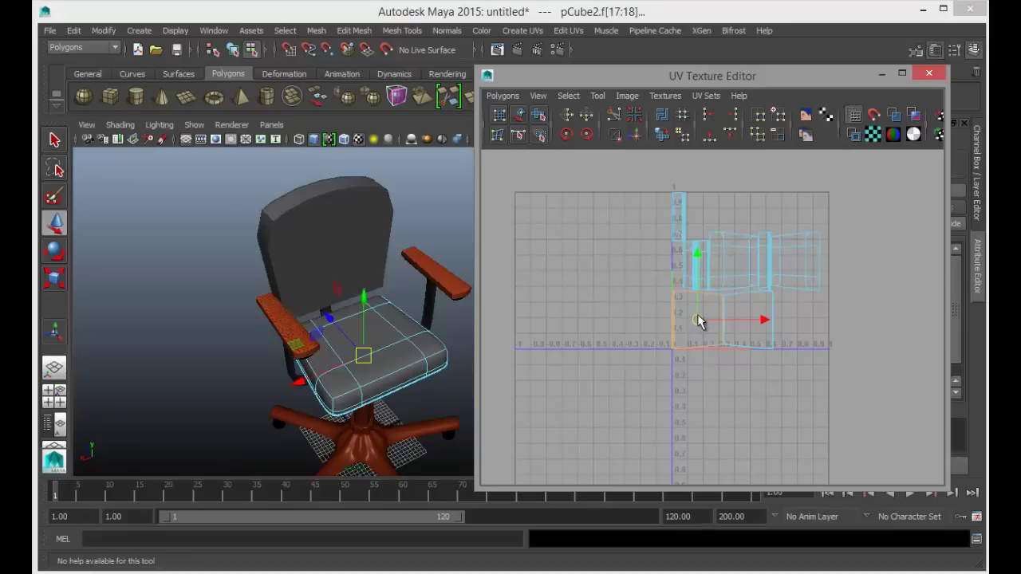
- Move the narrow seat shell and the seat cushion's top shell out of the 0–1 UV square into separate empty areas at negative U
drag(593, 295, 593, 281)
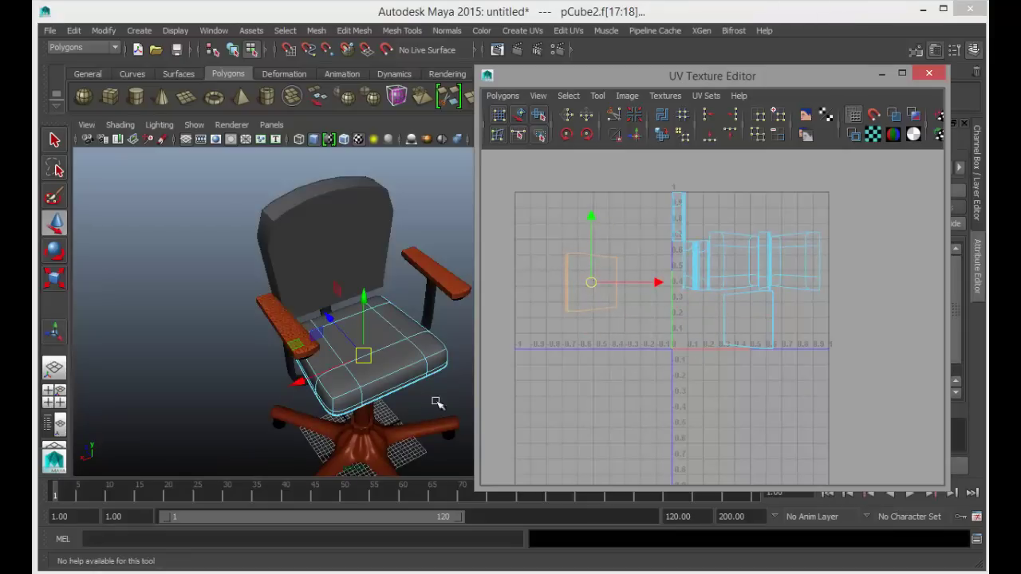
alt+drag(285, 371, 385, 349)
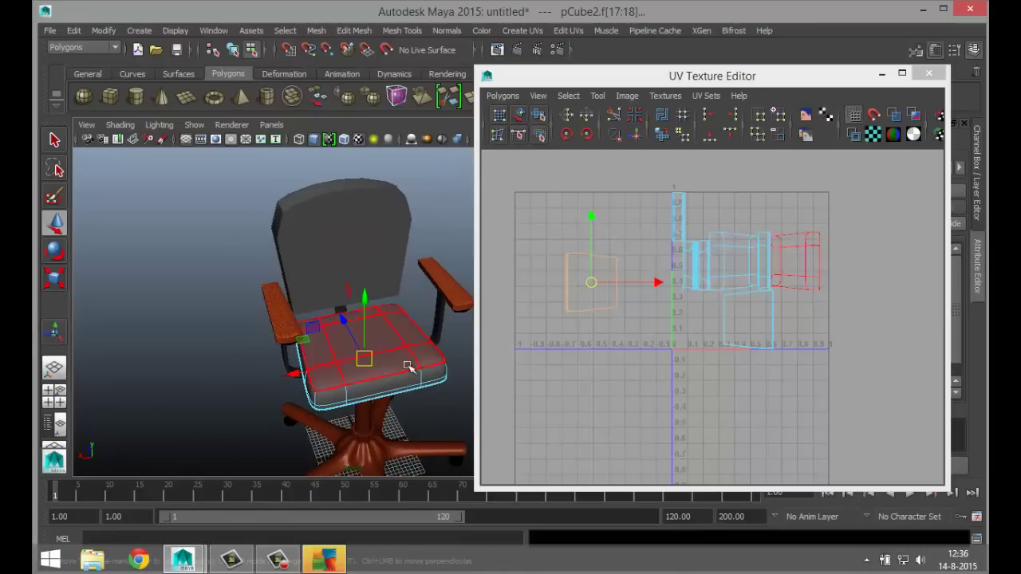
drag(754, 230, 772, 294)
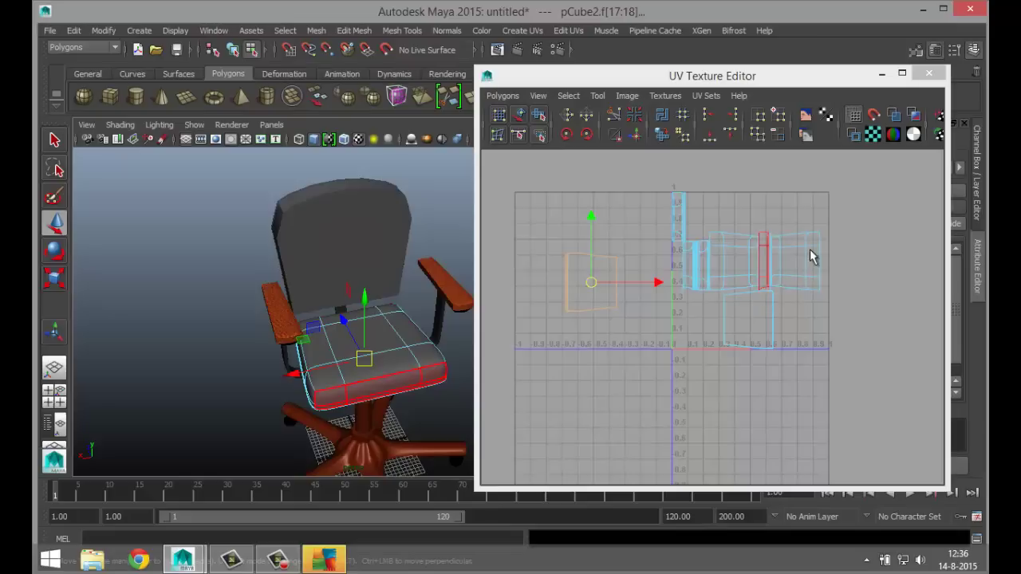
right_drag(797, 248, 785, 218)
click(812, 266)
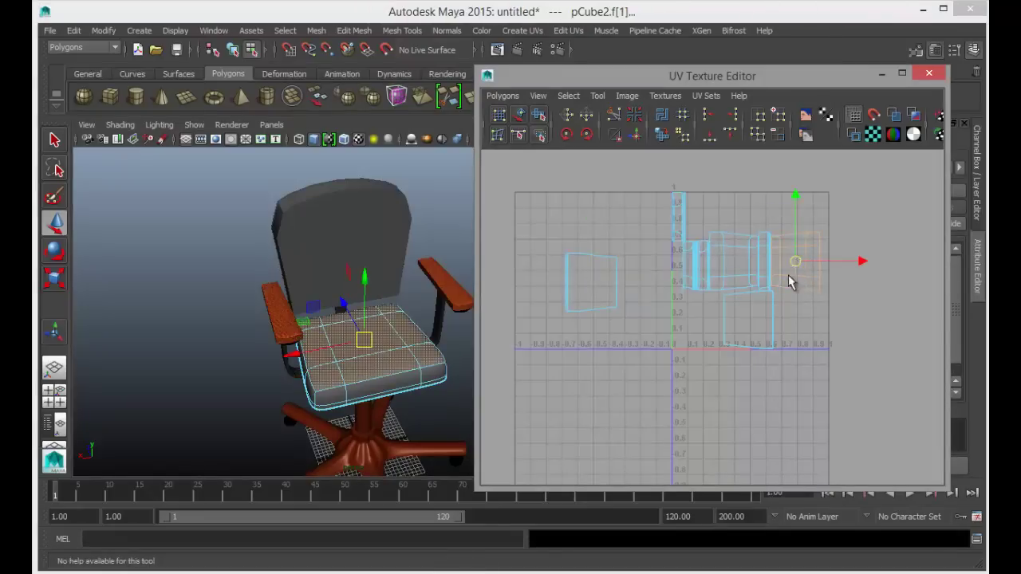
middle_drag(790, 283, 691, 323)
- Move and sew the matching side pieces onto the upper and lower border edges of the seat's top UV shell
scroll(608, 392, up, 2)
scroll(615, 362, up, 1)
right_drag(678, 305, 681, 266)
click(683, 317)
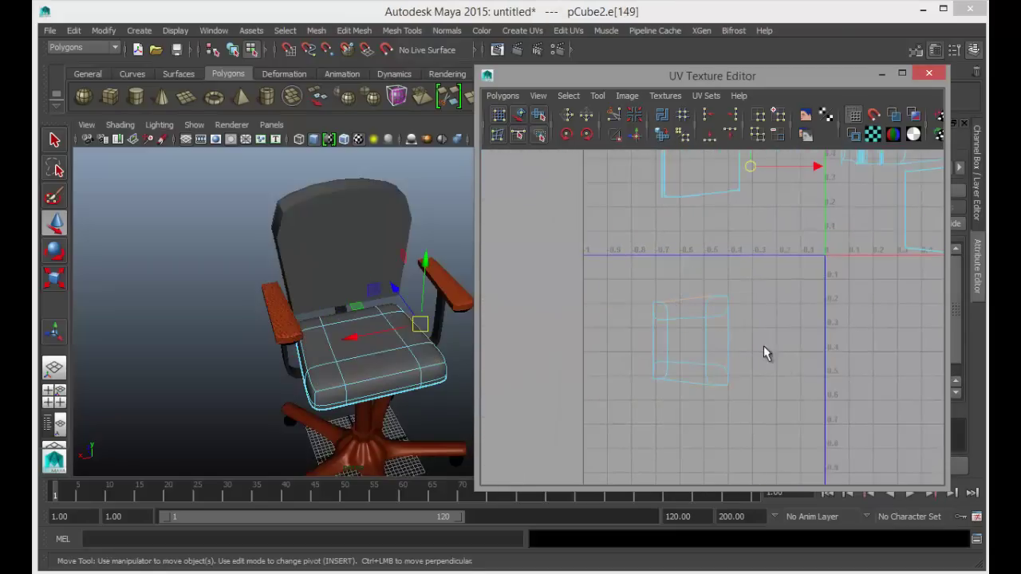
alt+middle_drag(766, 353, 700, 352)
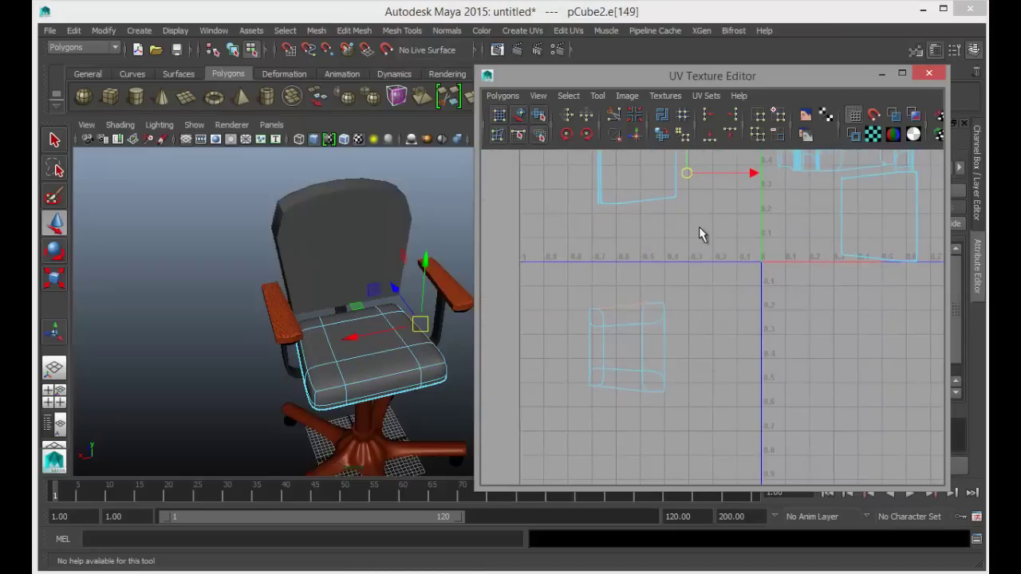
click(636, 135)
click(626, 390)
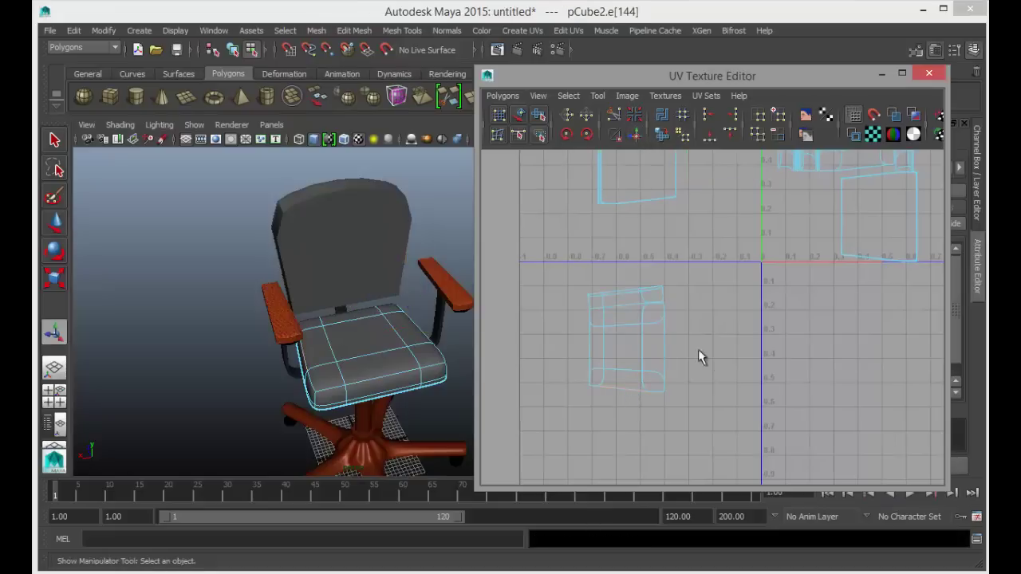
click(635, 135)
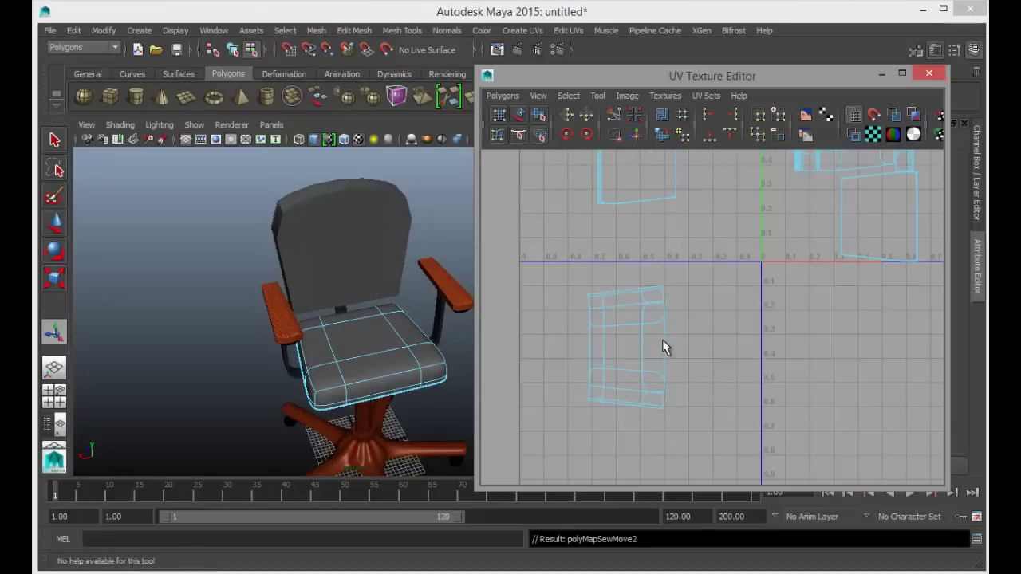
- Move and sew the matching pieces onto the right and left border edges of the seat's top UV shell
click(664, 344)
click(636, 135)
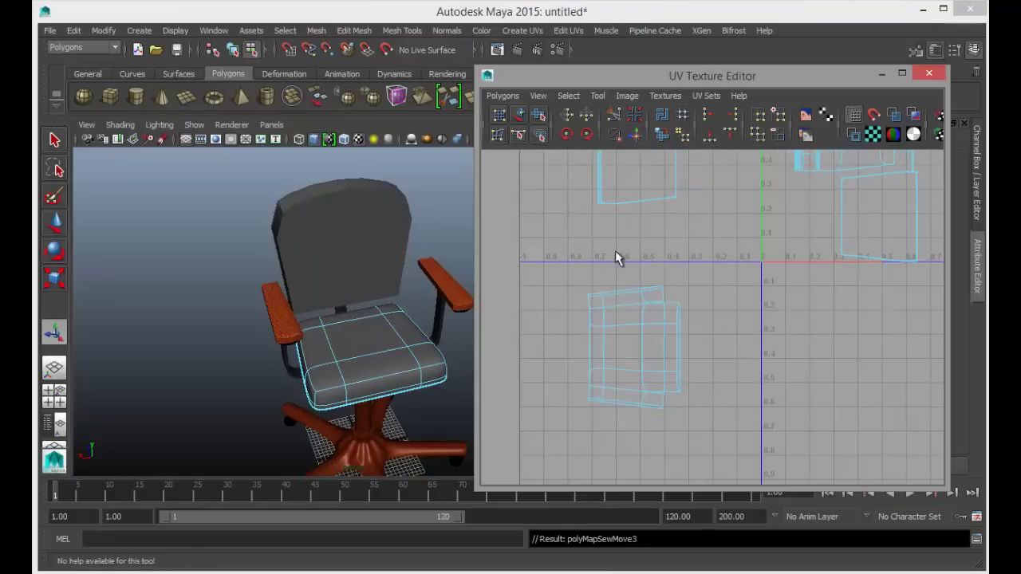
click(593, 351)
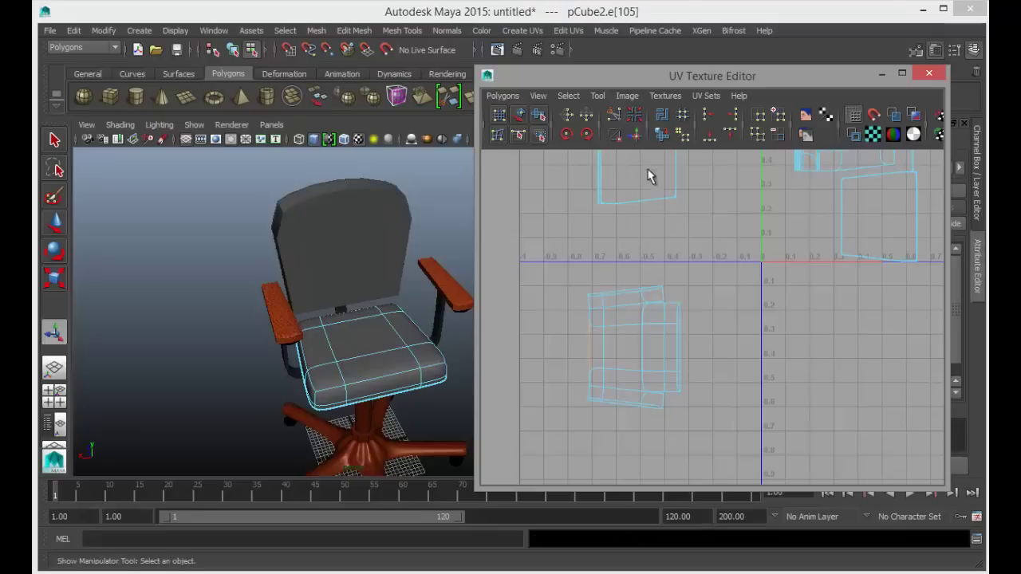
click(637, 137)
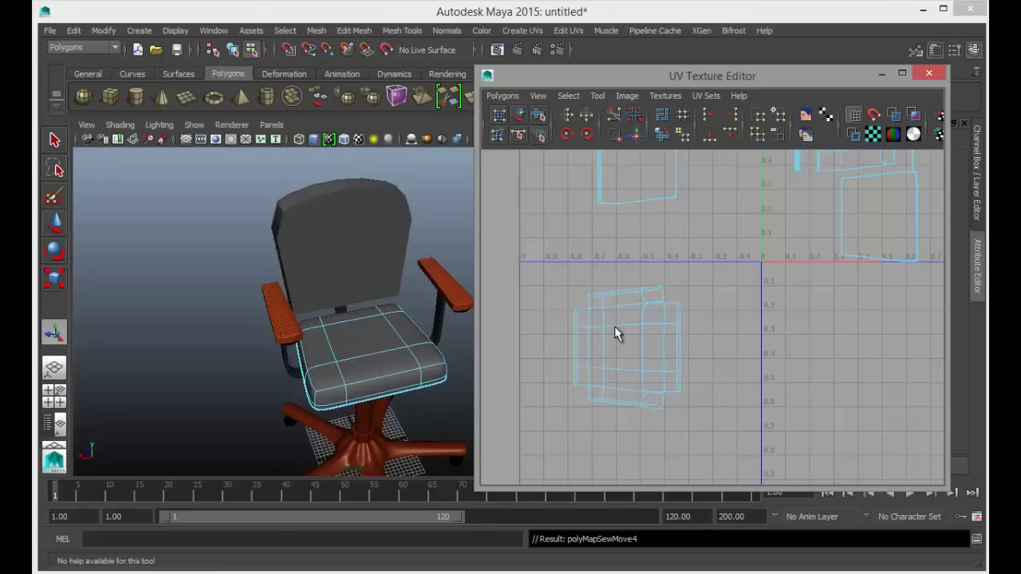
- Select the sewn seat-top shell's faces and examine which parts of the cushion they cover on the model
right_drag(615, 333, 577, 296)
click(611, 366)
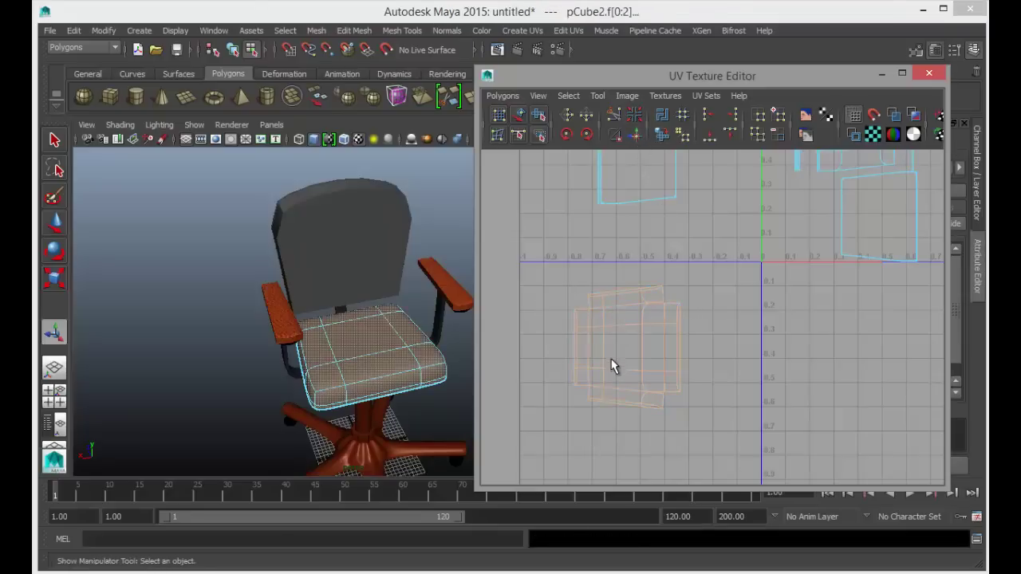
mouse_move(358, 386)
alt+mouse_down()
mouse_move(371, 387)
mouse_move(405, 312)
mouse_move(397, 296)
mouse_move(390, 333)
mouse_move(353, 373)
mouse_move(360, 383)
alt+mouse_up()
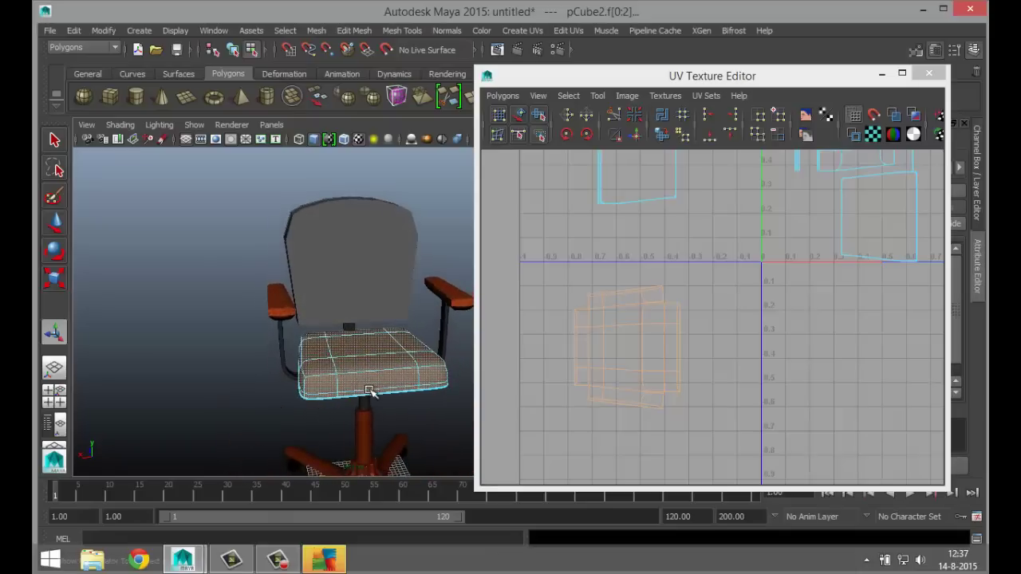
alt+middle_drag(367, 389, 291, 364)
alt+drag(358, 388, 380, 390)
scroll(718, 354, down, 3)
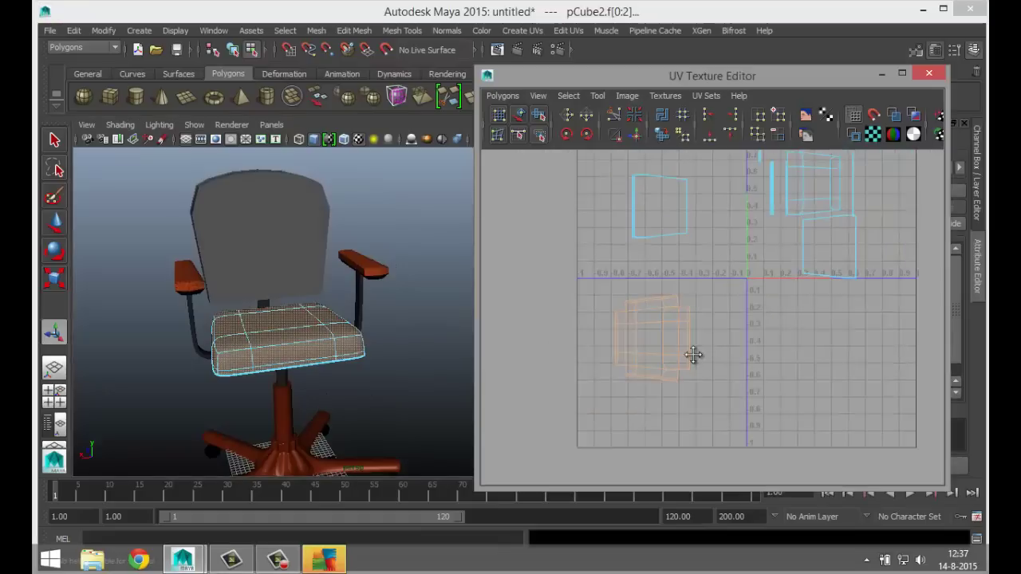
alt+middle_drag(692, 356, 670, 394)
scroll(661, 406, up, 5)
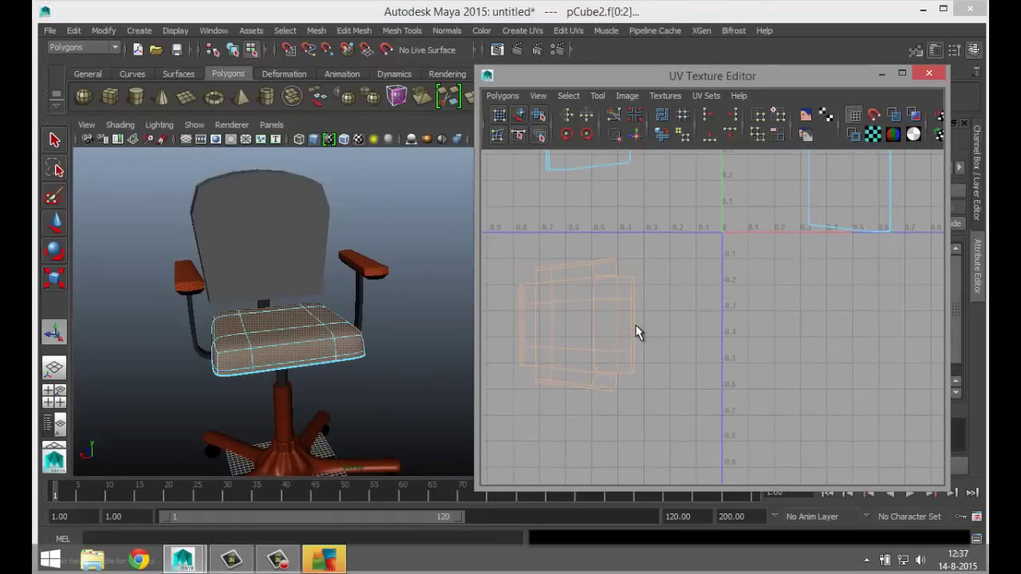
- Move and sew the adjoining piece onto the outermost right border edge of the sewn seat-top shell
right_drag(638, 334, 606, 311)
scroll(627, 334, up, 3)
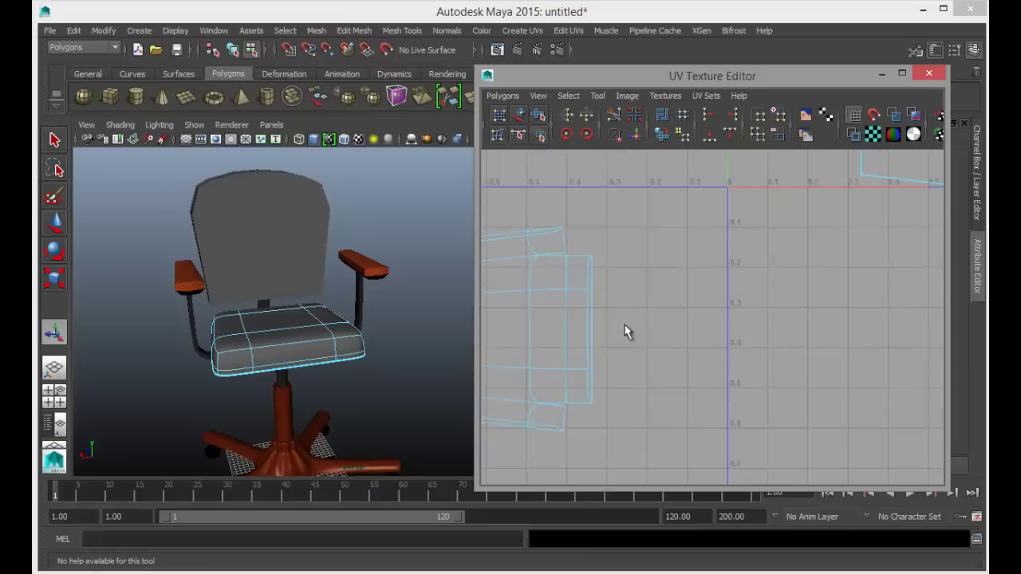
click(593, 326)
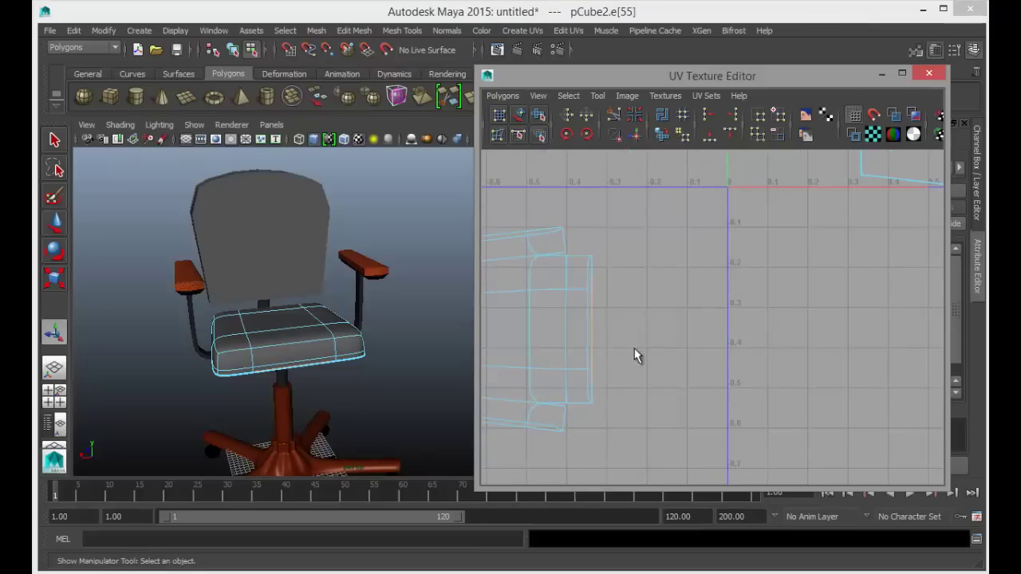
click(637, 137)
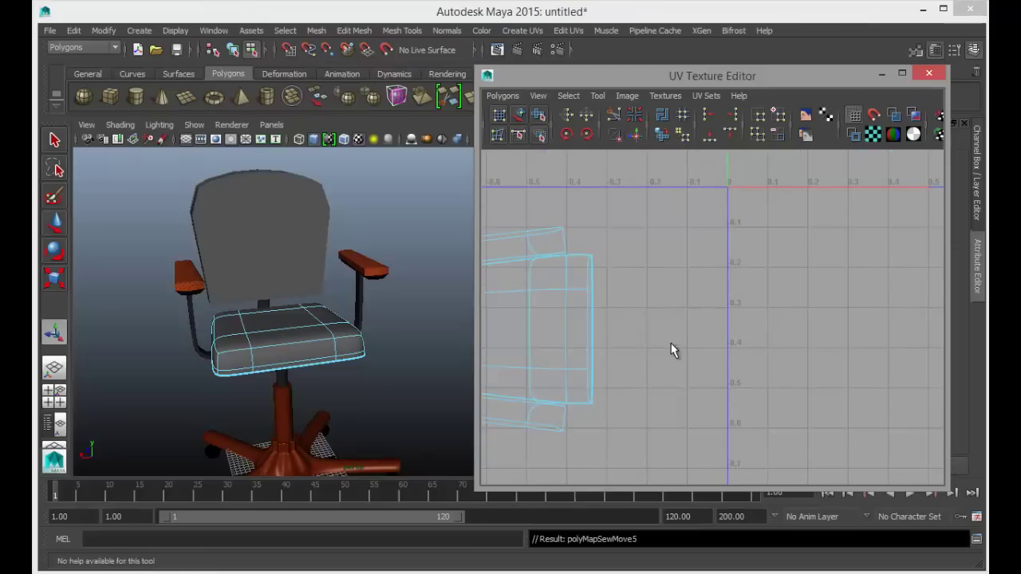
scroll(672, 358, down, 3)
alt+middle_drag(650, 394, 618, 426)
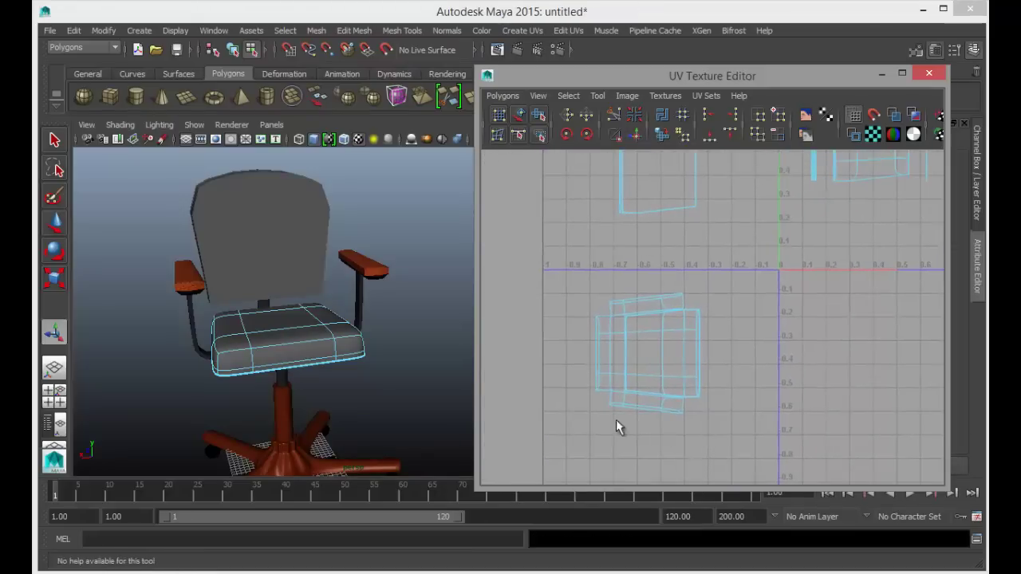
- Select the UV shell of the seat's underside and move it into the empty space beside the sewn seat-top shell
right_drag(633, 356, 583, 335)
drag(583, 335, 633, 401)
alt+drag(314, 378, 289, 304)
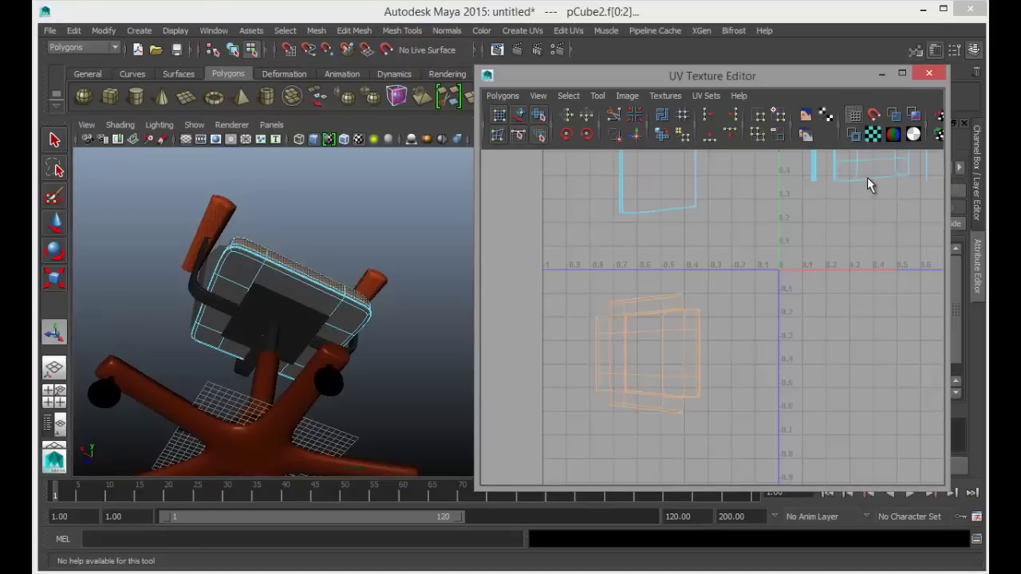
key(space)
click(862, 177)
click(861, 176)
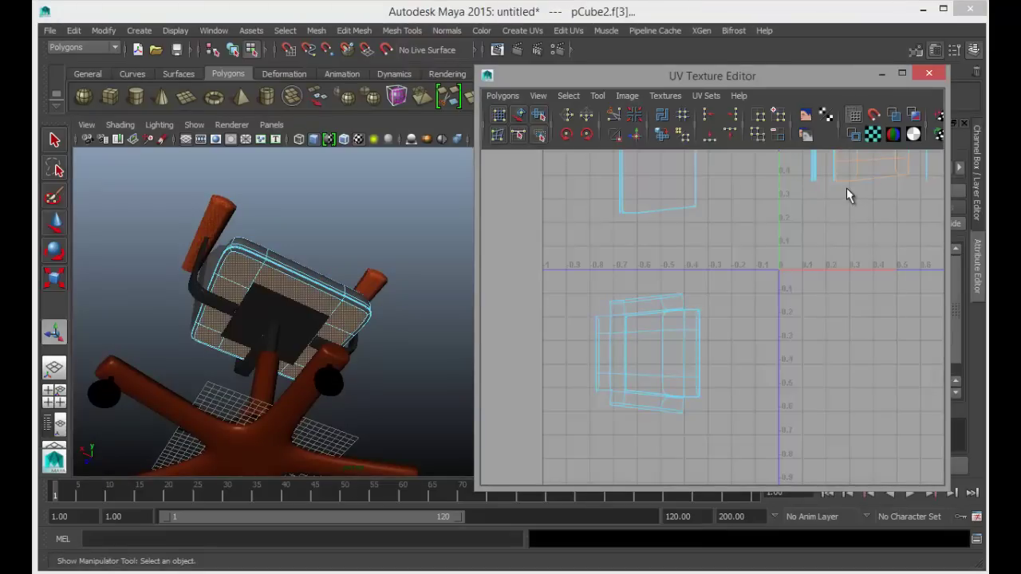
key(w)
scroll(841, 239, down, 5)
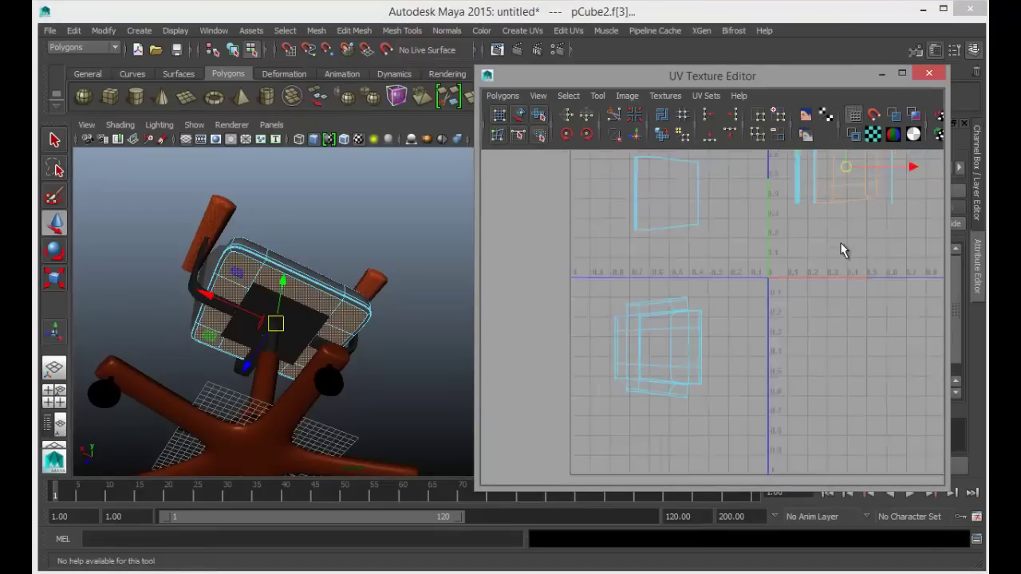
drag(824, 199, 752, 369)
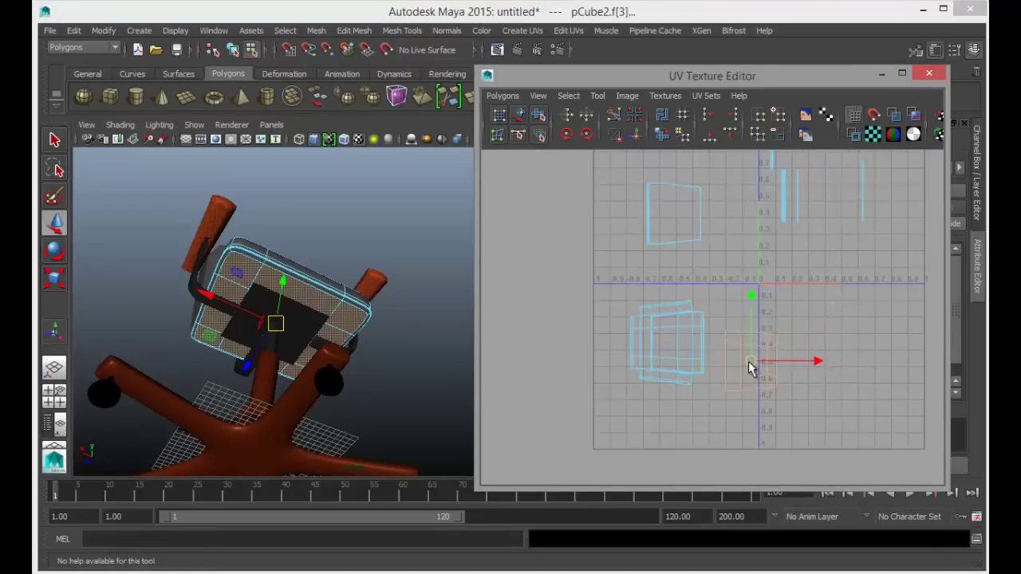
- Compare the shells' border edges, and move and sew the matching strip onto the right edge of the seat underside shell
scroll(706, 435, up, 3)
scroll(706, 434, up, 1)
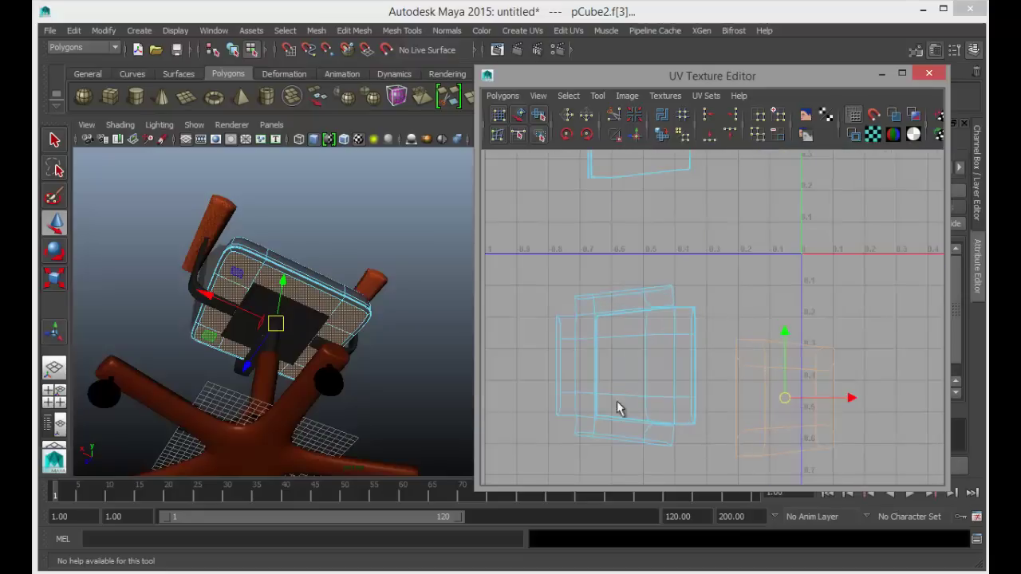
right_click(558, 346)
click(559, 363)
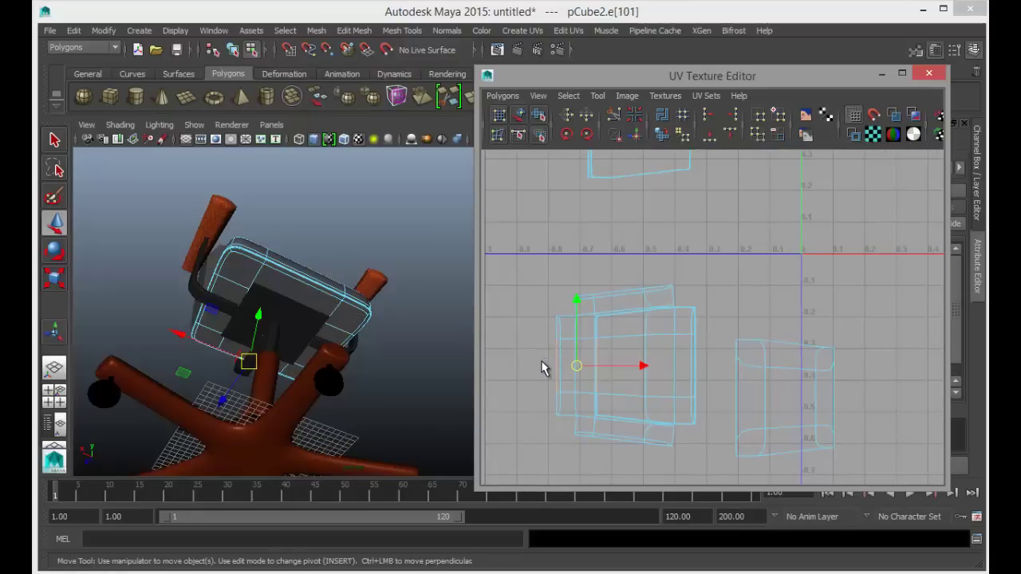
click(611, 293)
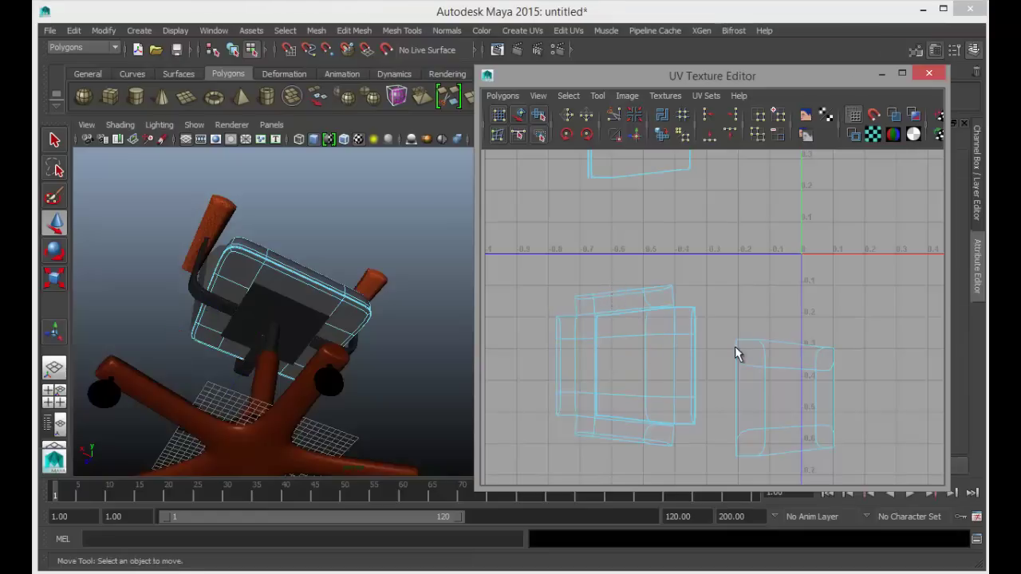
scroll(735, 354, down, 1)
click(821, 392)
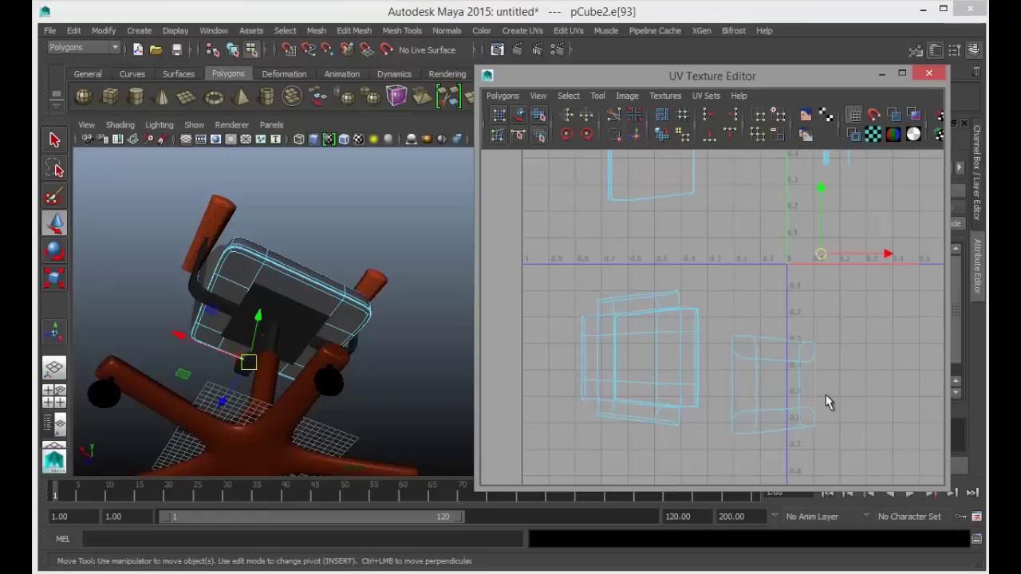
alt+middle_drag(840, 337, 764, 321)
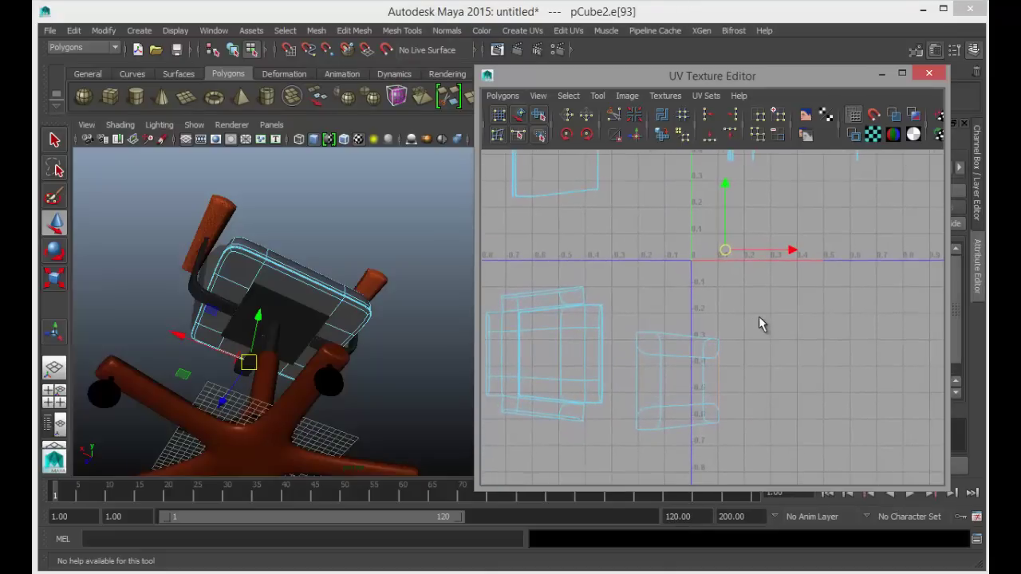
click(638, 137)
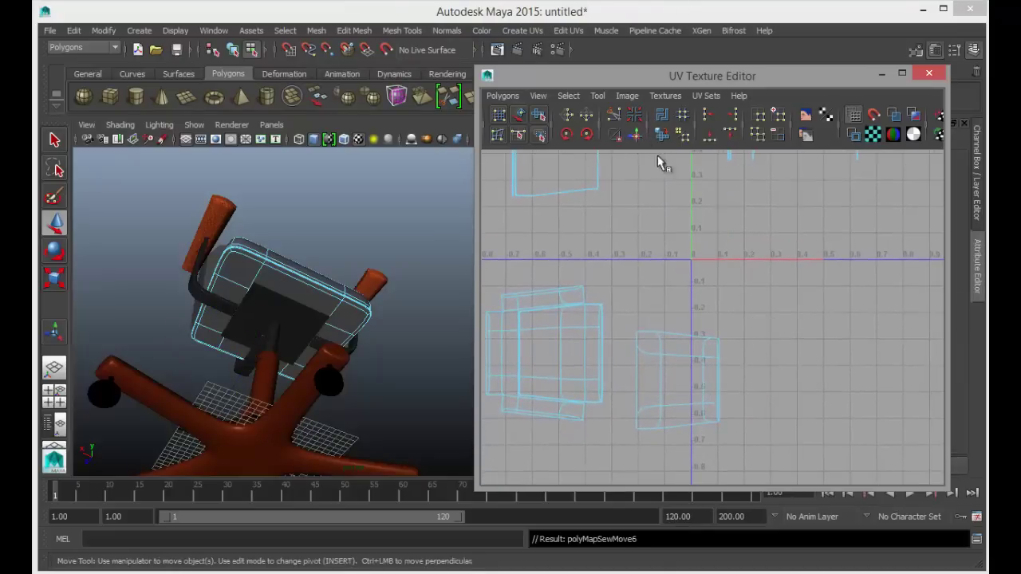
- Move and sew the matching strips onto the upper and lower border edges of the seat underside shell
click(679, 340)
alt+middle_drag(748, 343, 804, 465)
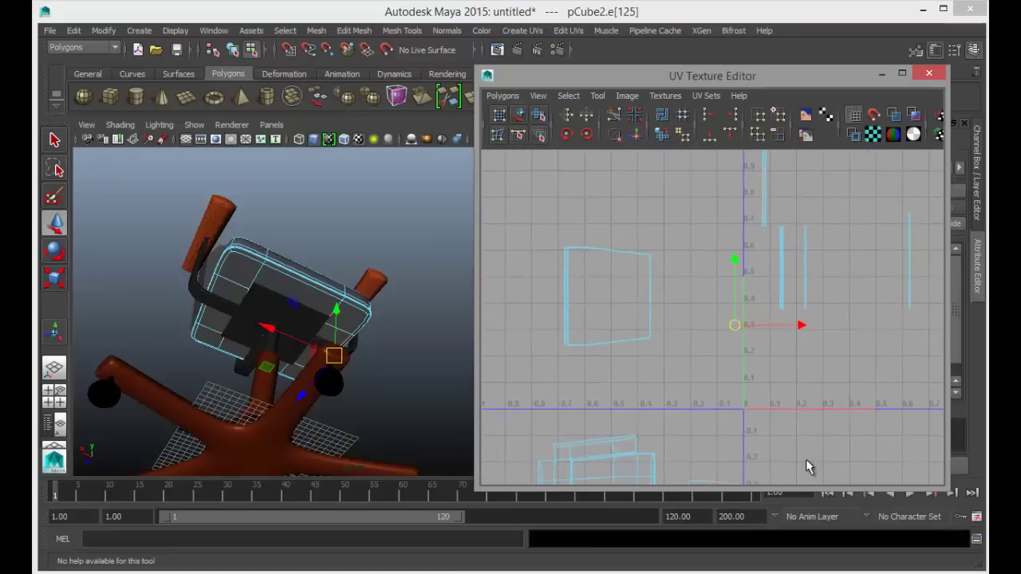
click(638, 137)
scroll(711, 348, down, 3)
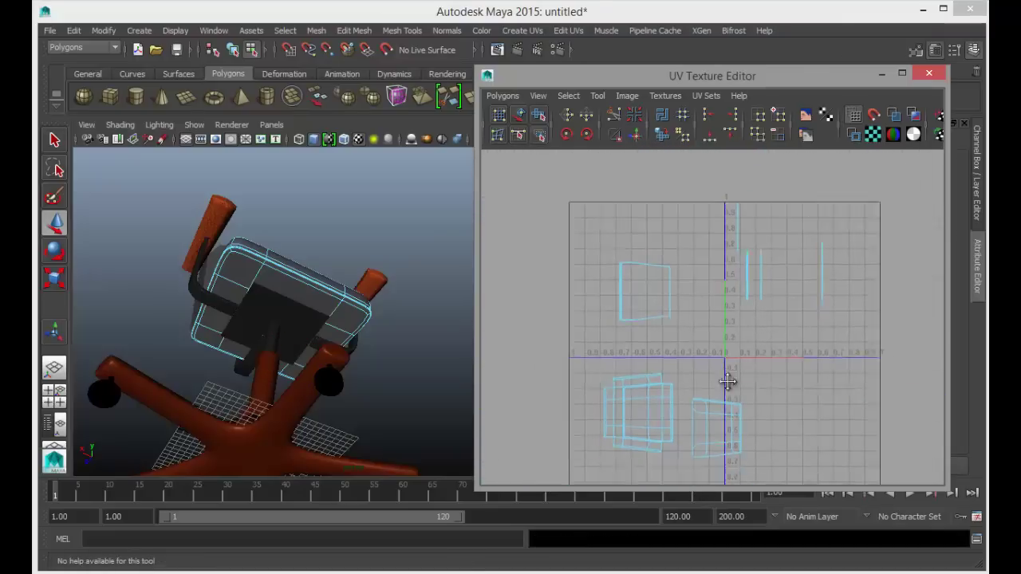
alt+middle_drag(727, 382, 705, 313)
scroll(735, 381, up, 4)
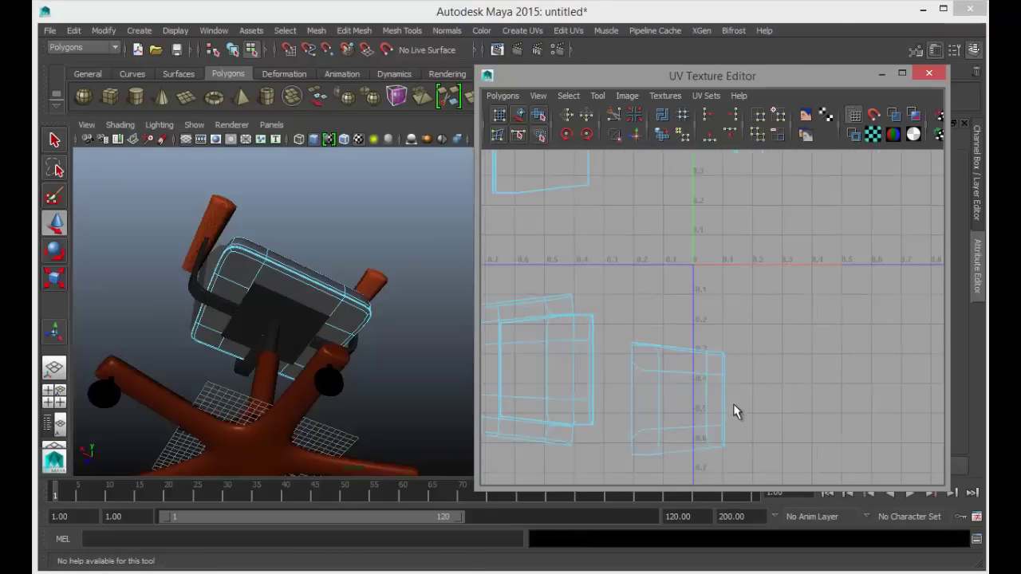
alt+middle_drag(733, 404, 715, 306)
click(667, 394)
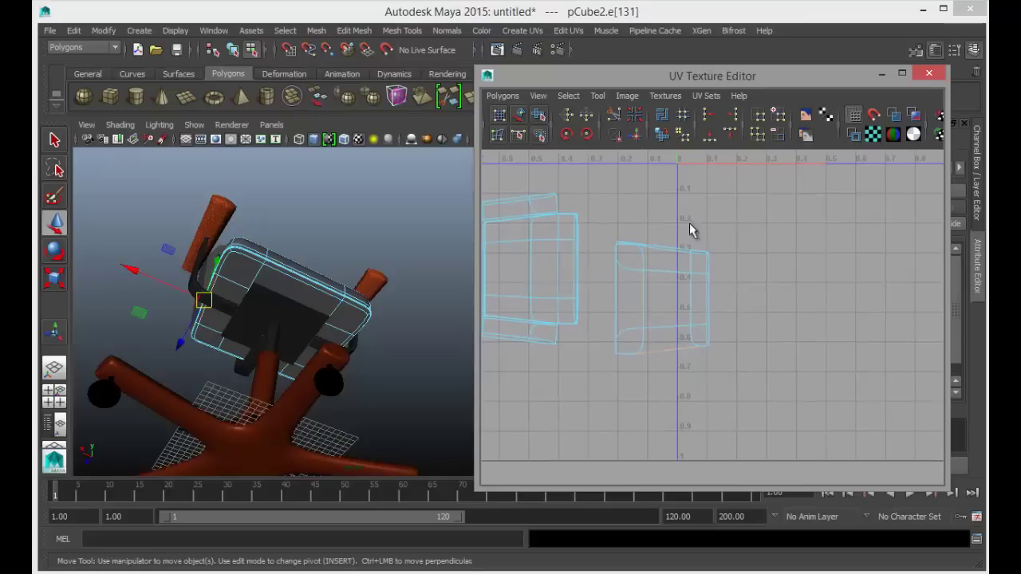
click(635, 136)
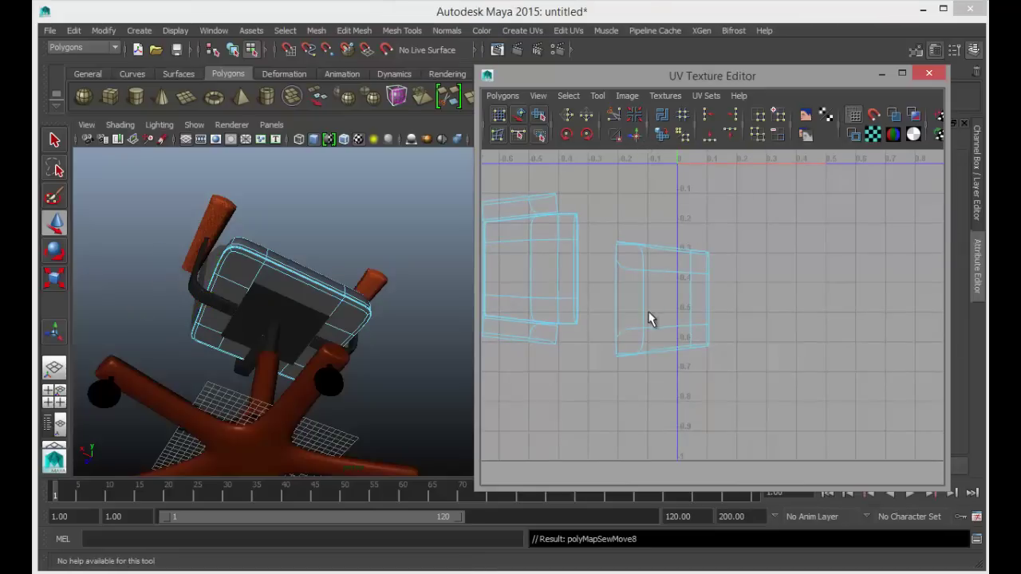
- Move and sew the left border edge of the seat underside shell, and the edges of the outermost free strip beside the vertical axis
click(621, 317)
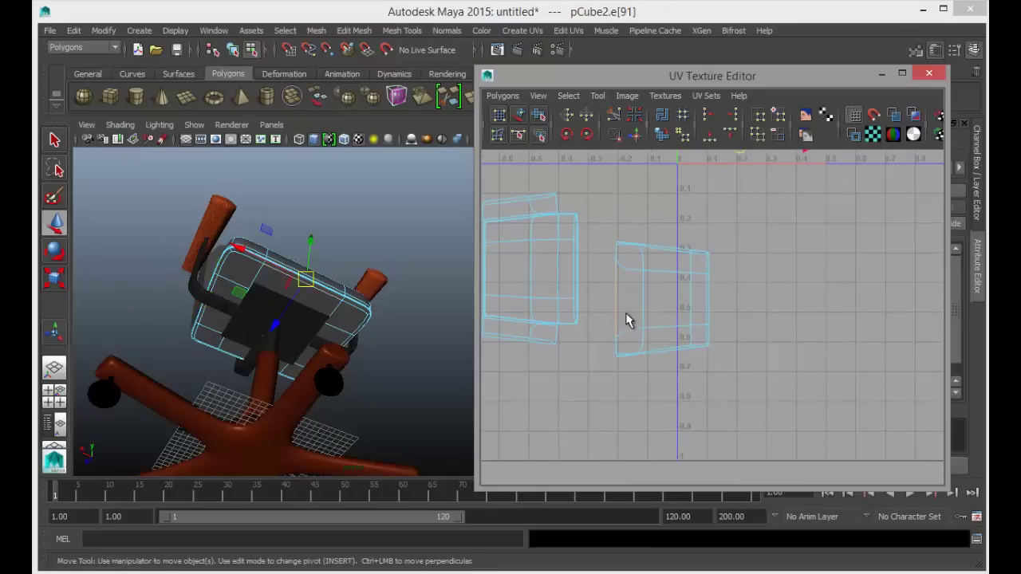
click(634, 134)
scroll(633, 342, down, 6)
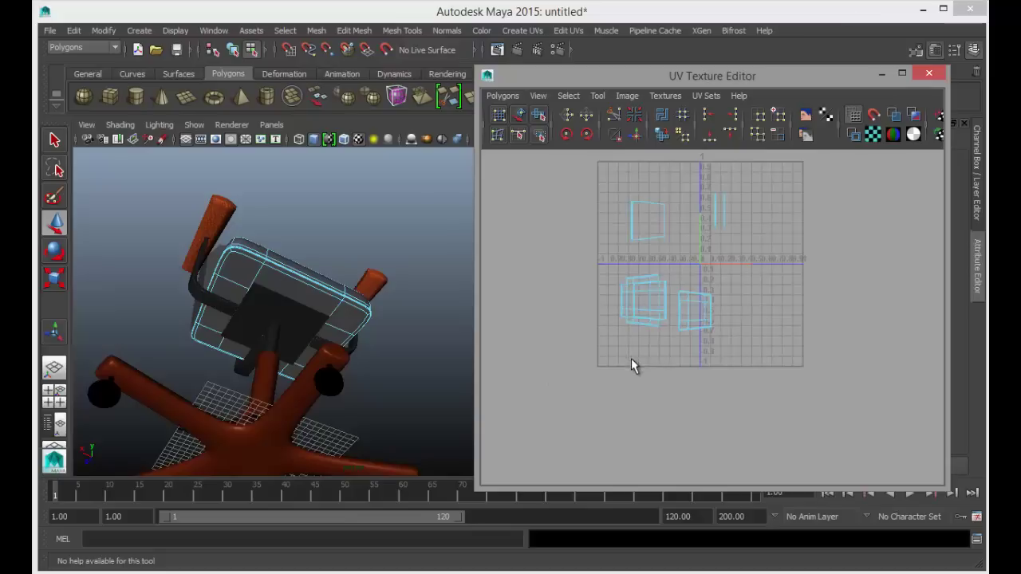
scroll(631, 363, up, 3)
alt+middle_drag(691, 312, 679, 463)
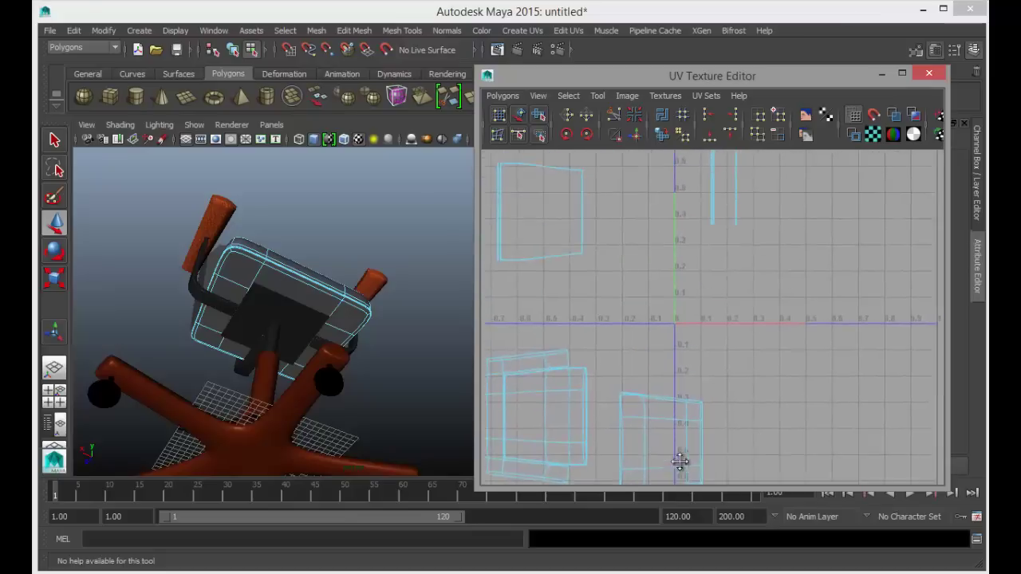
key(w)
click(742, 228)
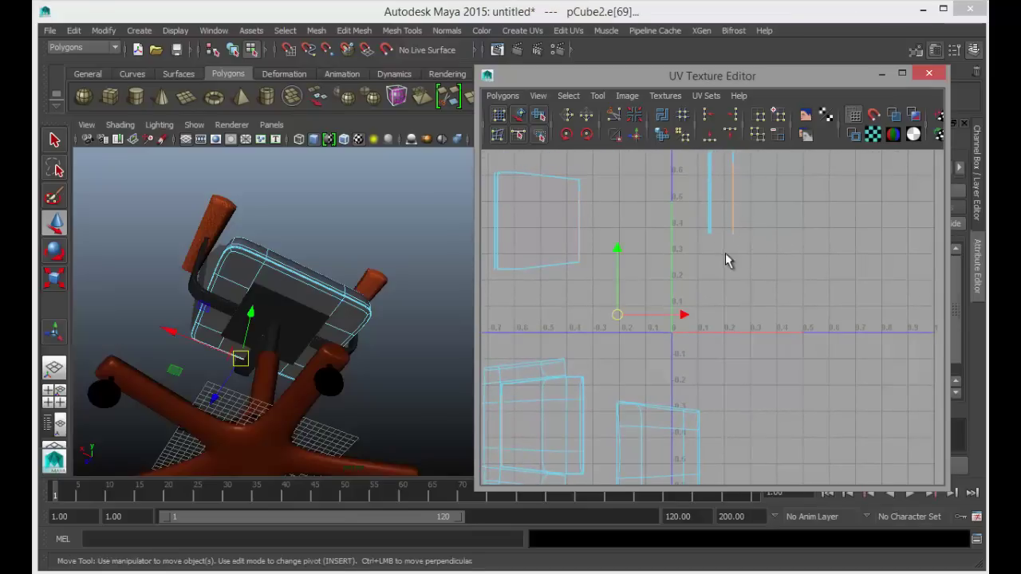
click(637, 135)
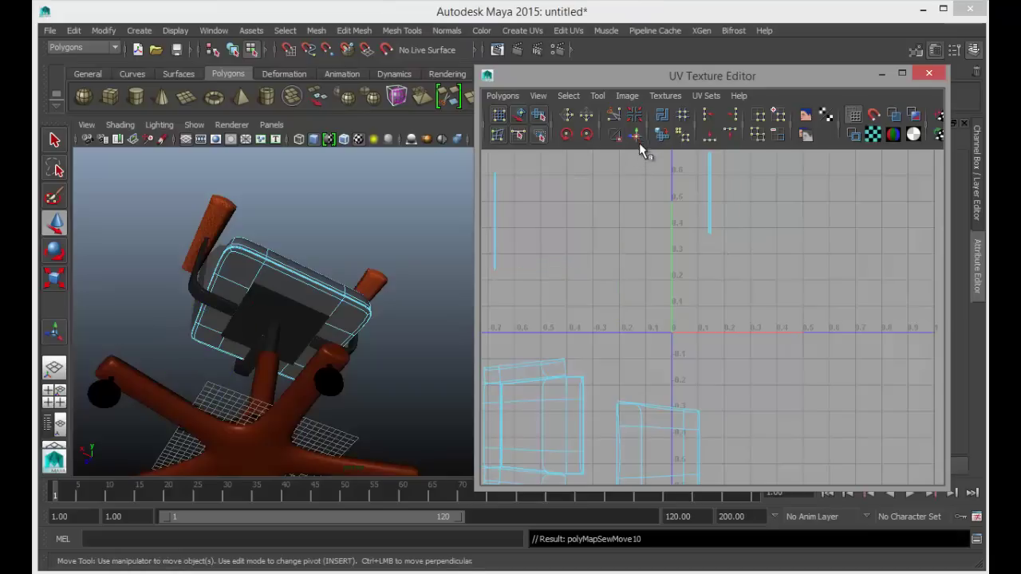
- Move and sew the outermost left border edge of the enlarged seat-top shell so the underside shell and its strip join it
scroll(702, 291, down, 2)
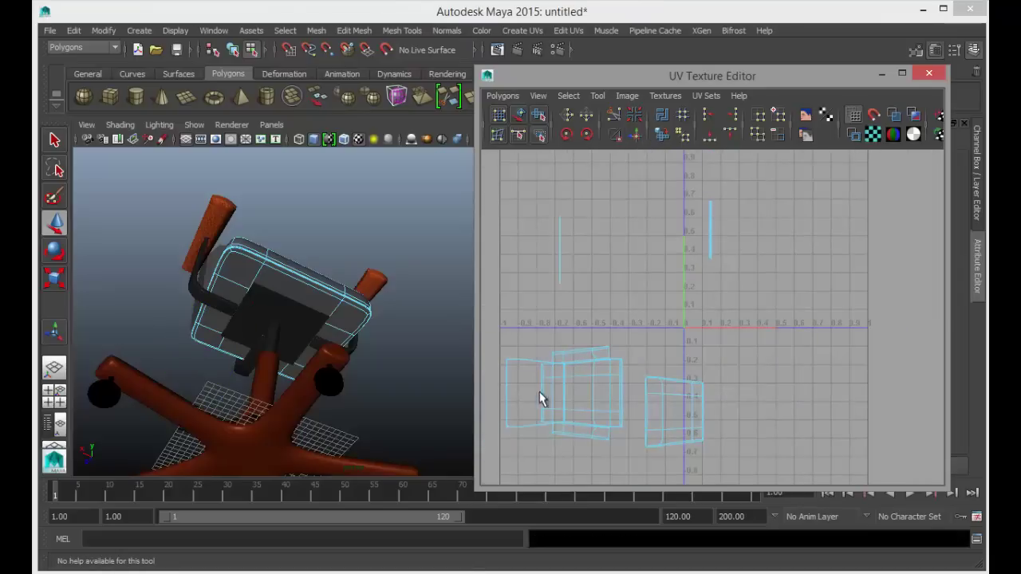
click(515, 391)
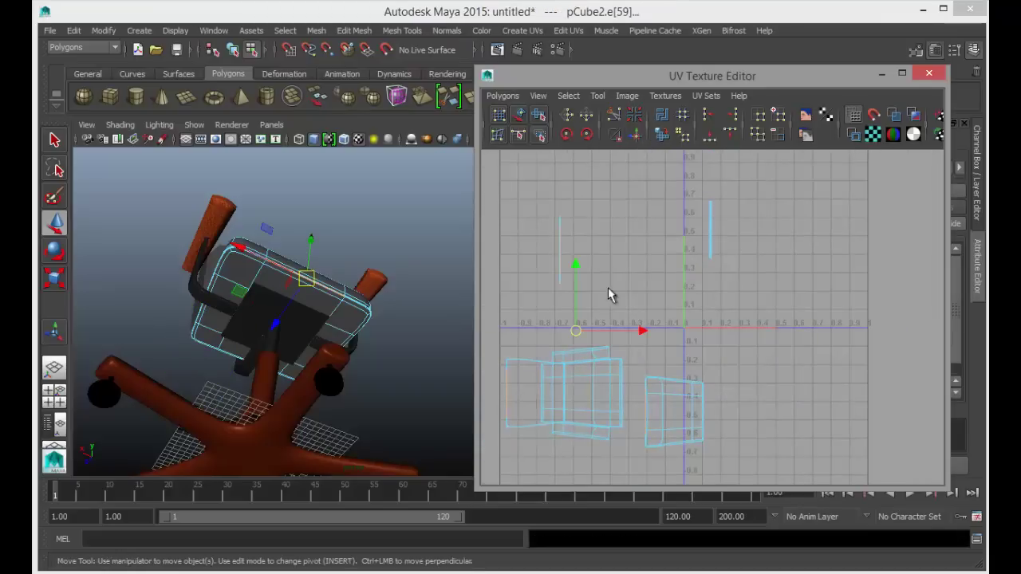
click(636, 135)
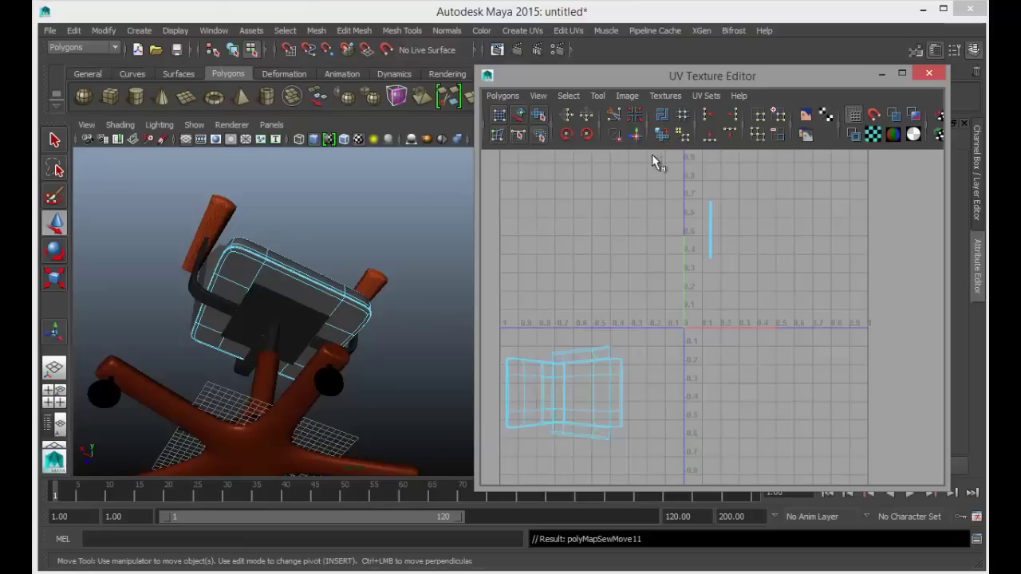
- Select the edges of the remaining thin strip shell and examine where they run along the cushion's lower rim
scroll(679, 386, up, 1)
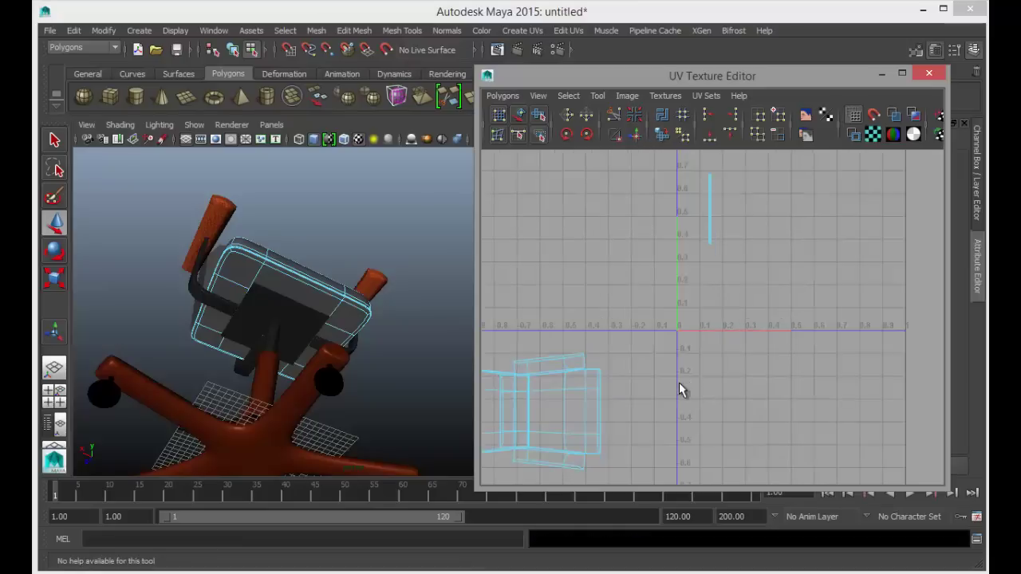
click(707, 225)
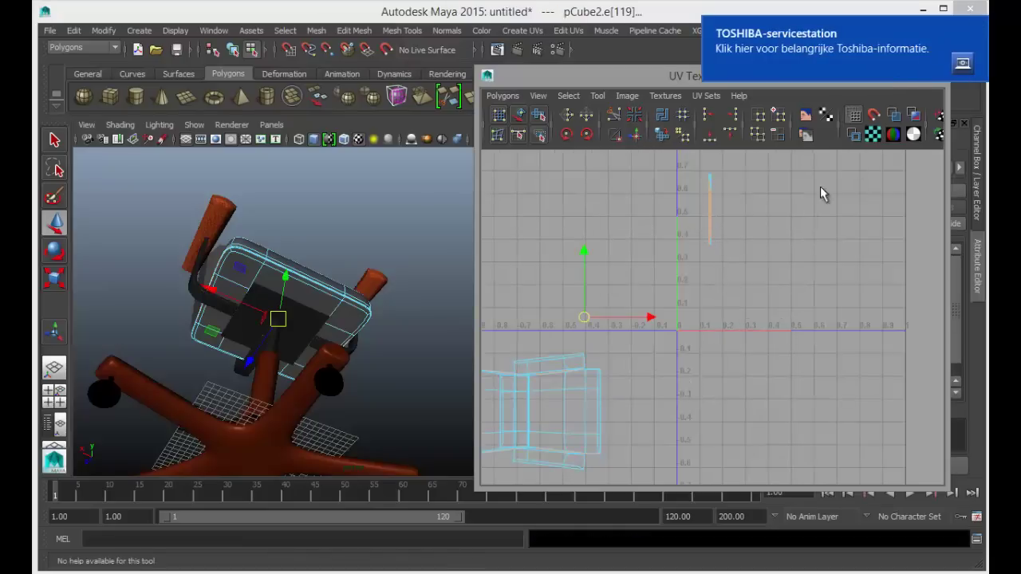
click(977, 28)
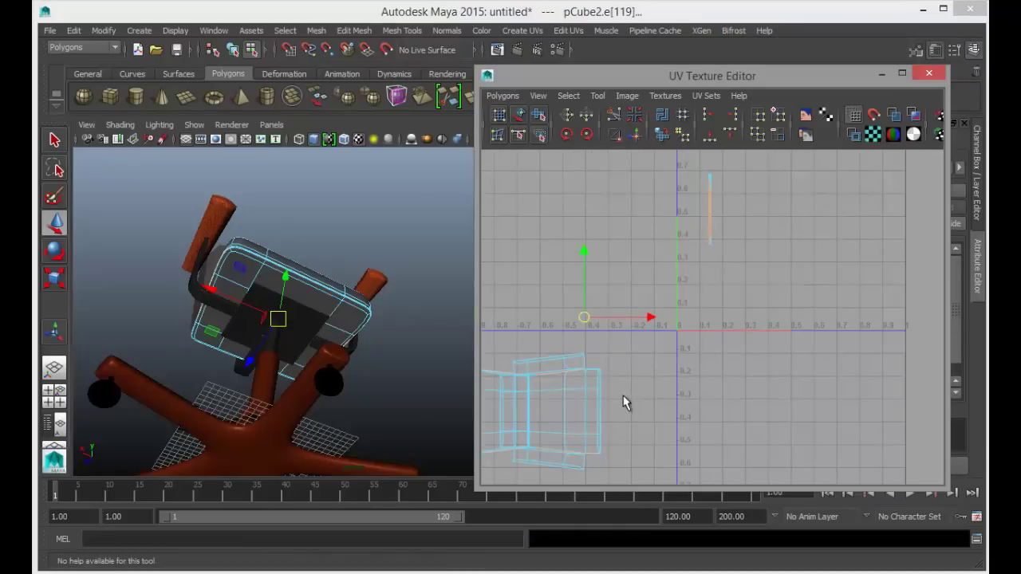
scroll(623, 405, down, 1)
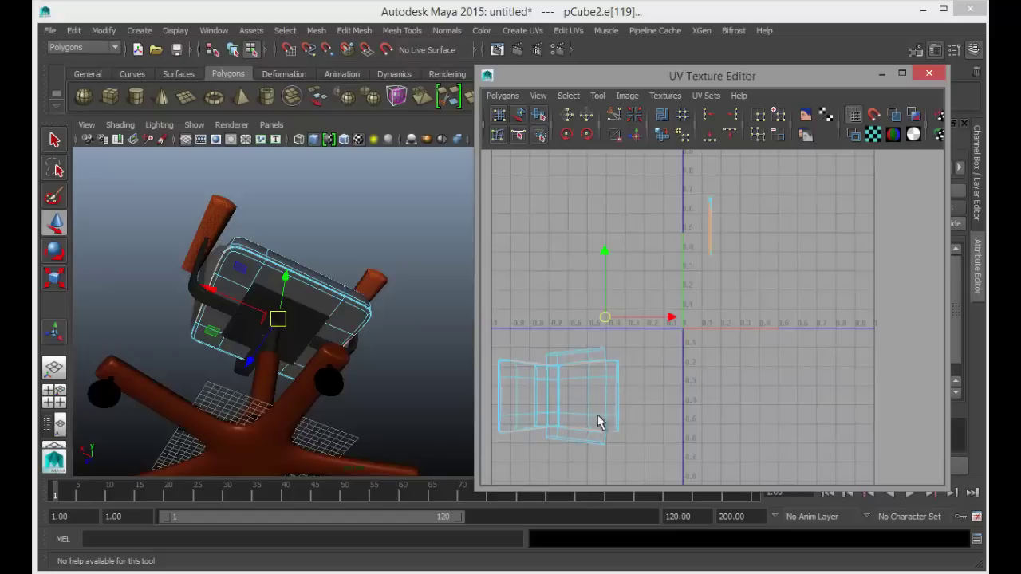
scroll(603, 404, up, 3)
alt+middle_drag(606, 410, 723, 311)
scroll(722, 331, up, 2)
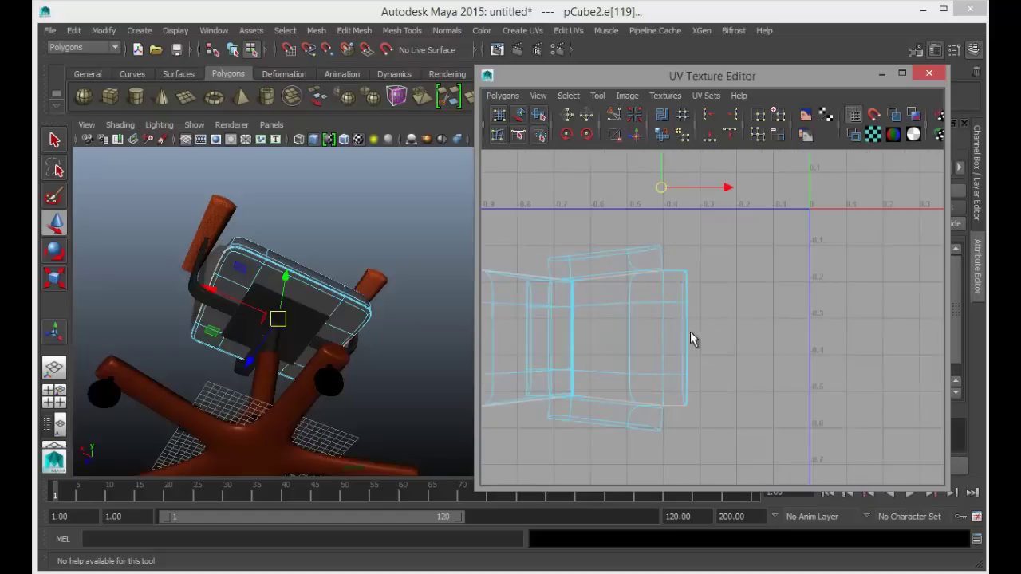
alt+drag(433, 335, 267, 307)
scroll(438, 321, up, 5)
scroll(267, 307, up, 3)
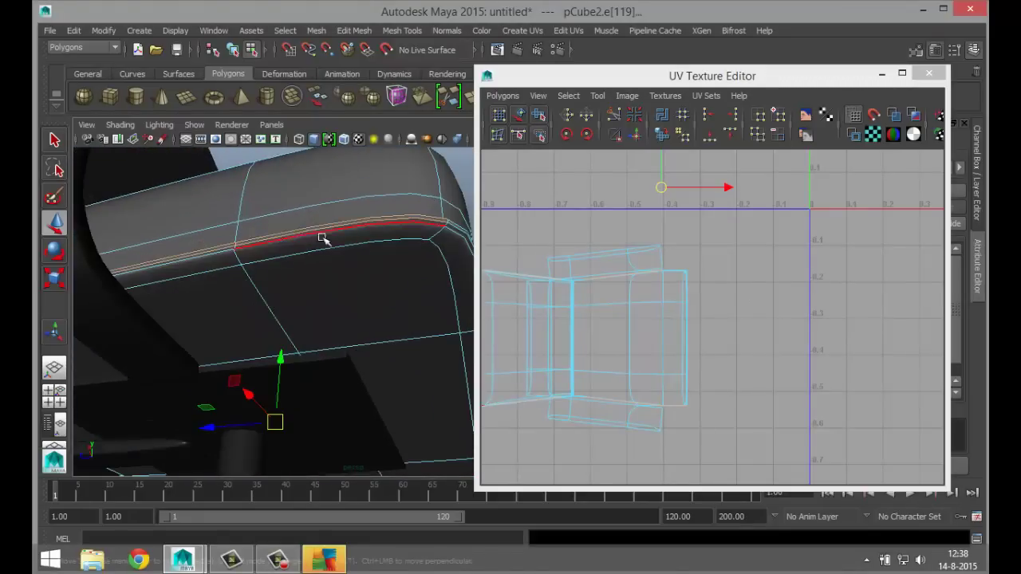
scroll(736, 313, down, 5)
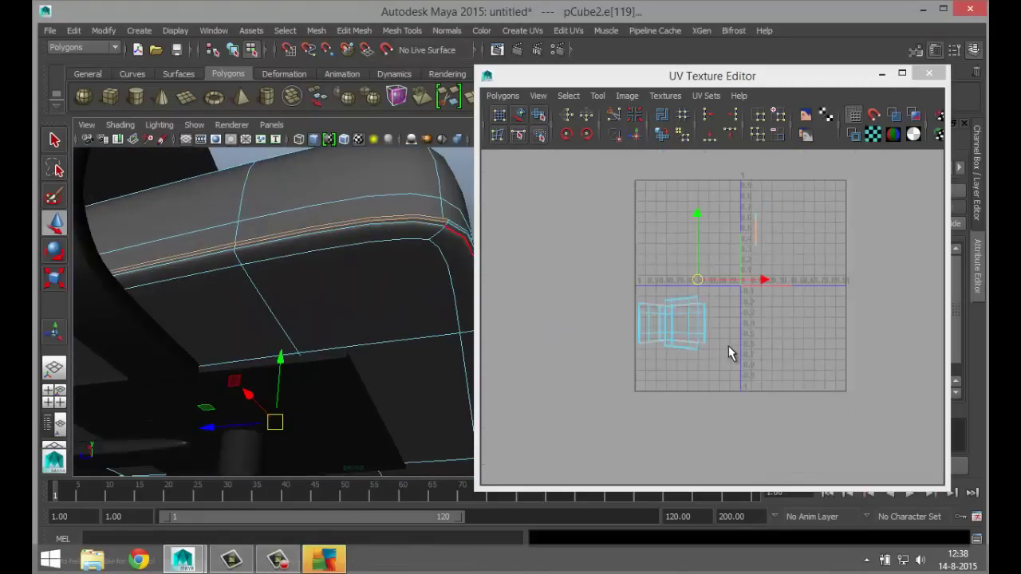
- Select all faces of the seat cushion, lay out their UVs, and minimize the UV Texture Editor
right_drag(662, 322, 624, 304)
drag(702, 220, 880, 449)
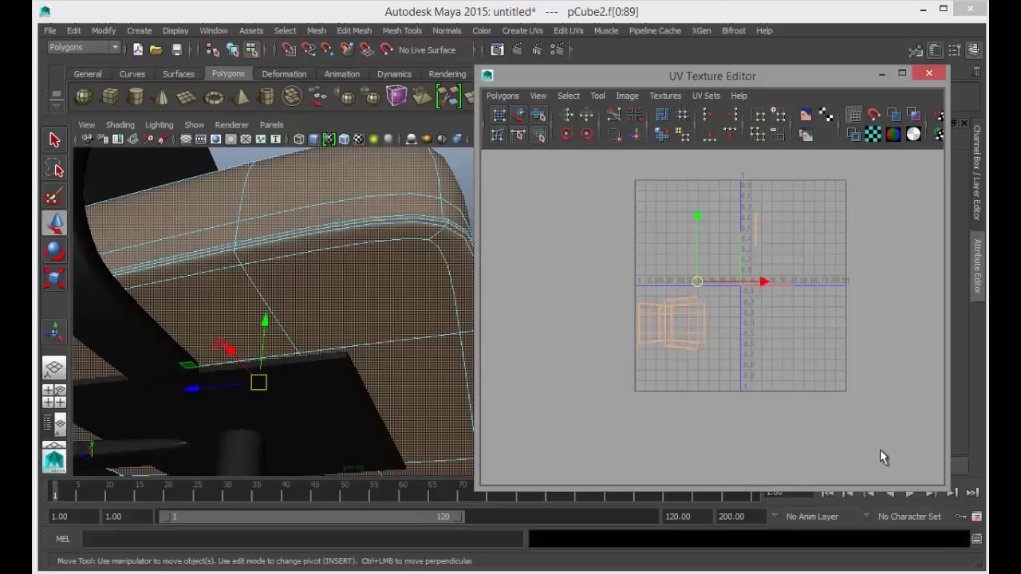
click(502, 96)
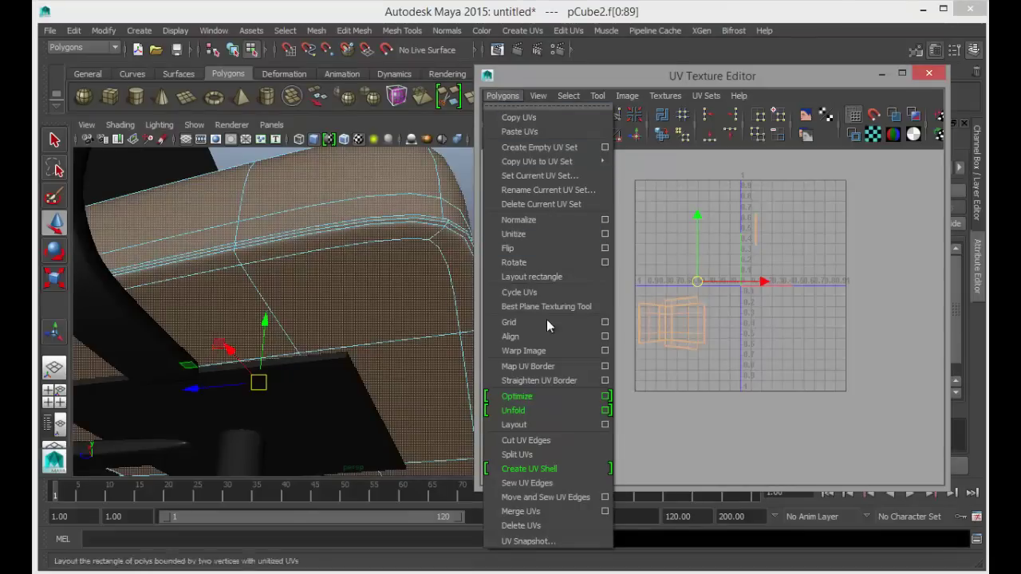
click(540, 424)
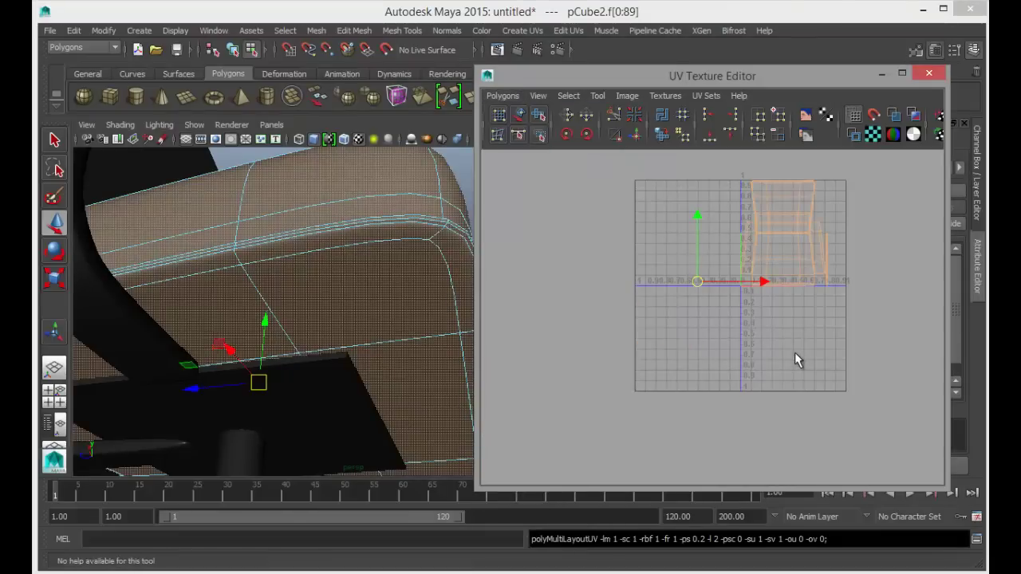
click(881, 73)
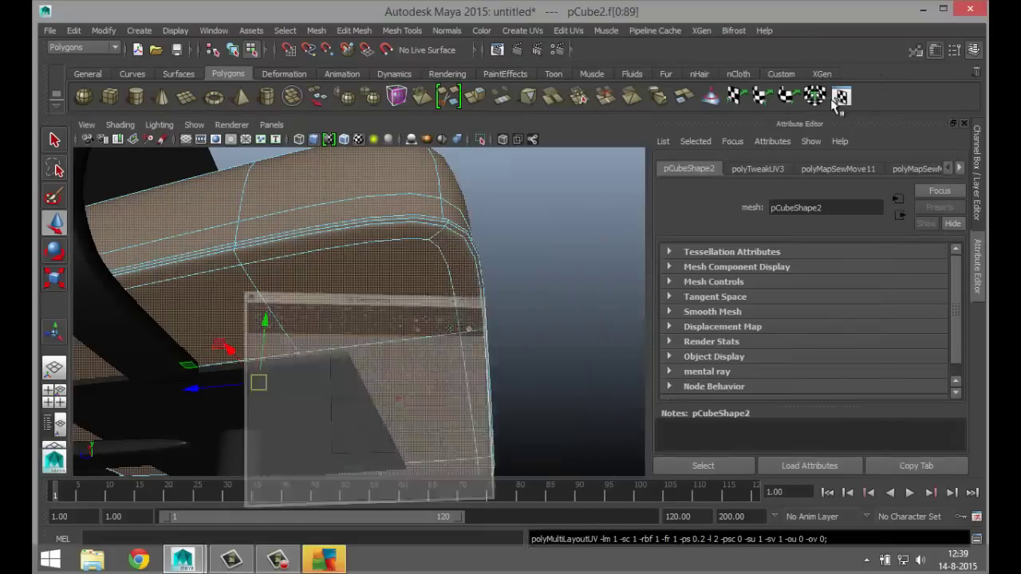
- Return the seat cushion to object mode and assign the existing lambert3 material to it
alt+drag(479, 272, 444, 376)
key(F8)
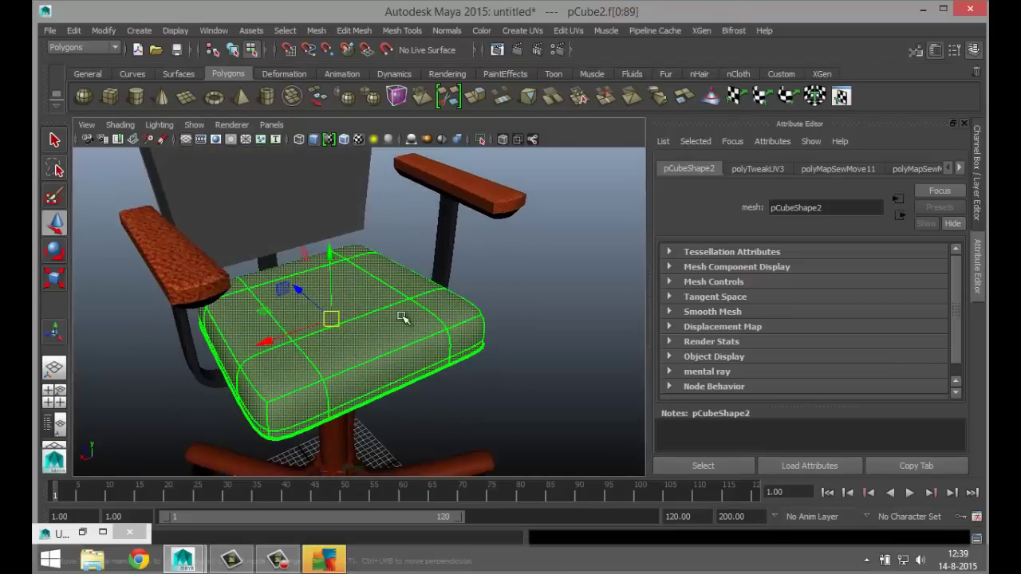
right_drag(400, 219, 470, 205)
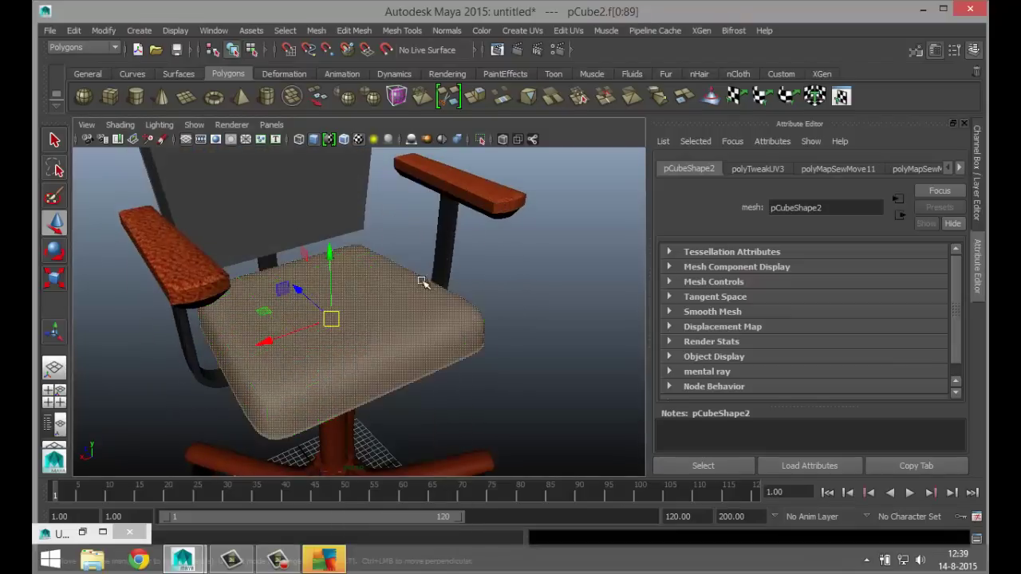
click(404, 326)
right_drag(405, 326, 438, 508)
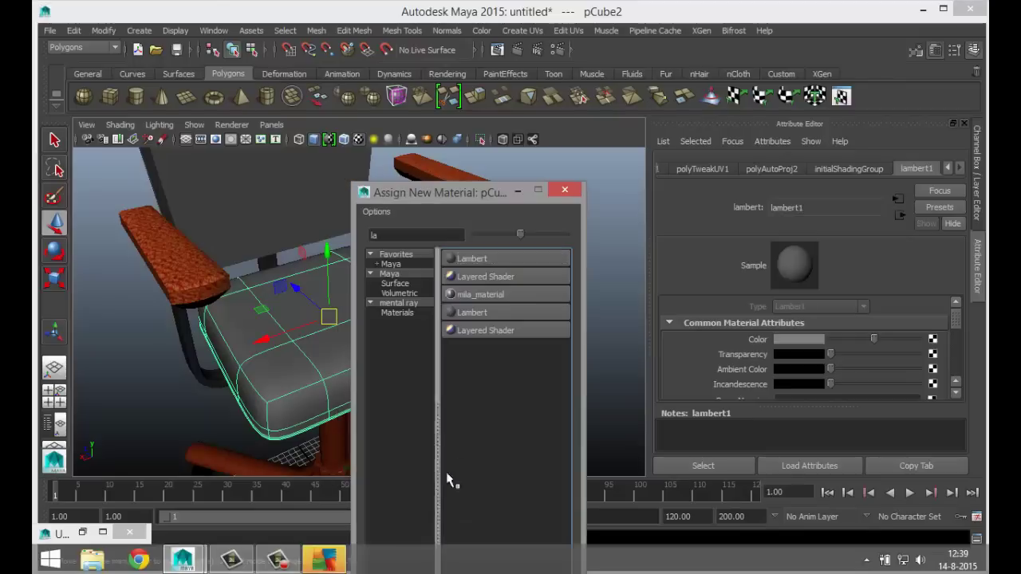
click(577, 195)
right_drag(410, 219, 540, 543)
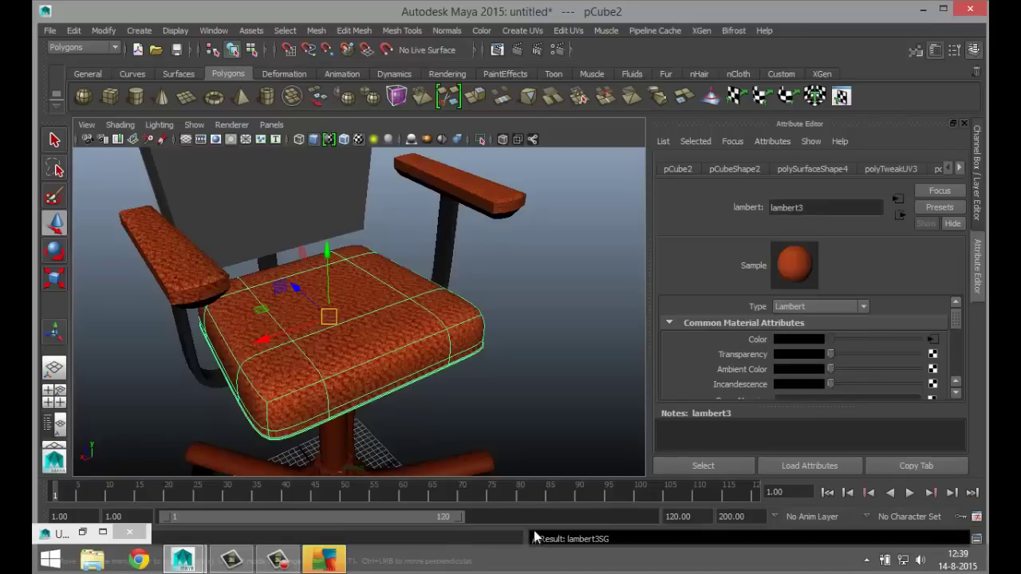
- Check the texture on the seat cushion, and assign the existing lambert3 material to the chair's backrest
click(533, 405)
scroll(541, 403, up, 3)
alt+drag(570, 398, 549, 393)
alt+middle_drag(488, 390, 567, 406)
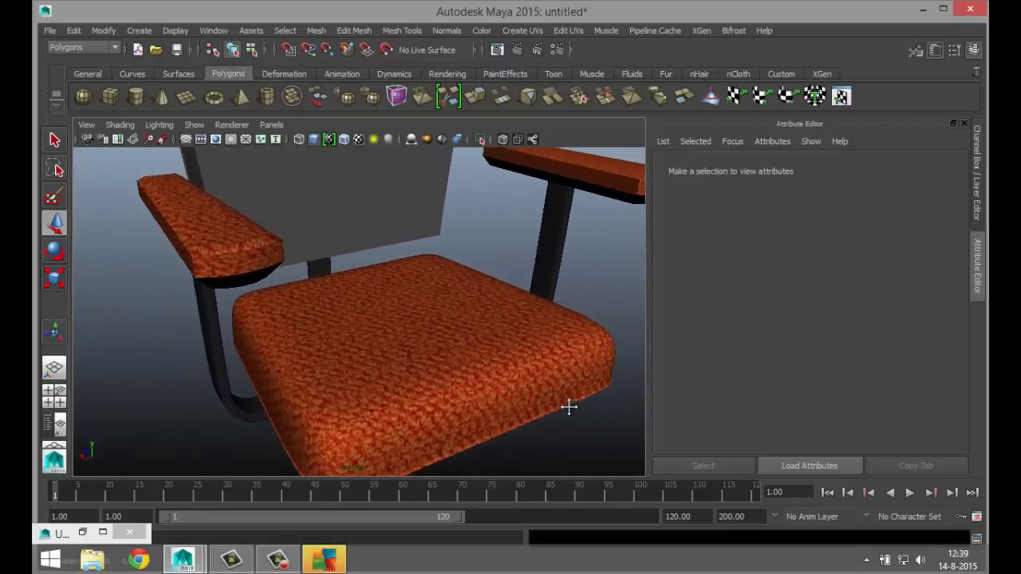
scroll(562, 408, down, 5)
alt+middle_drag(501, 309, 523, 384)
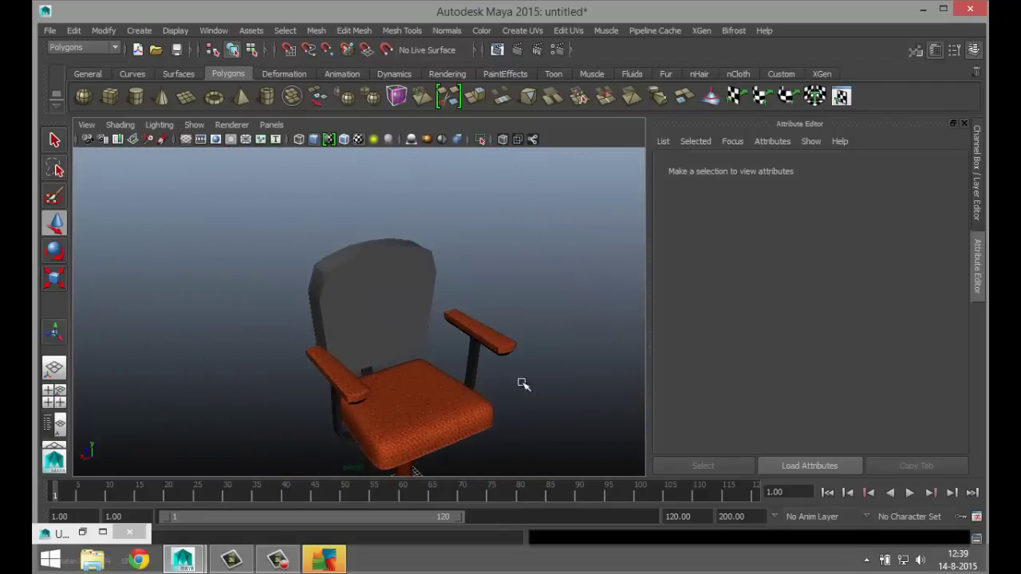
click(402, 272)
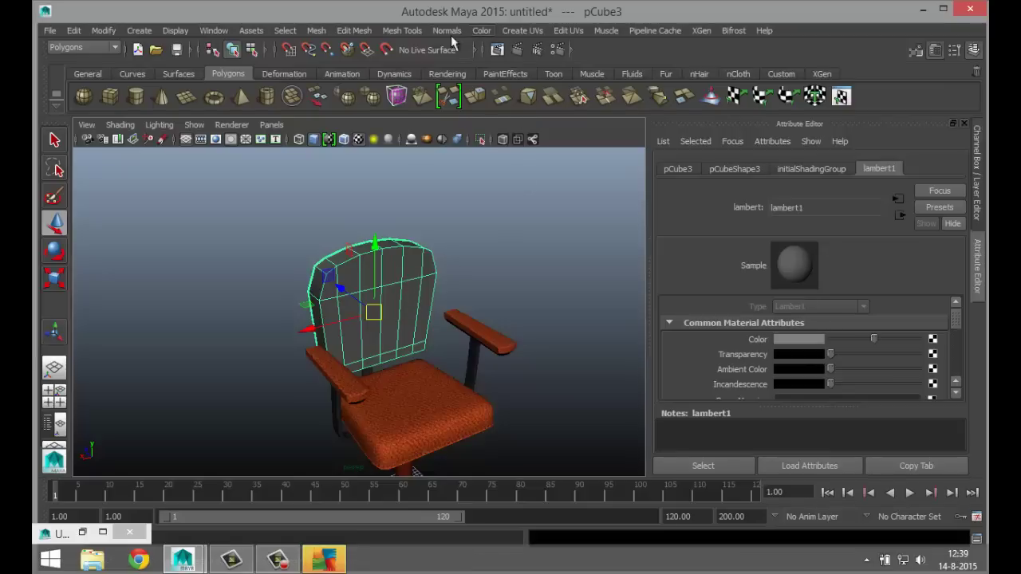
right_click(405, 263)
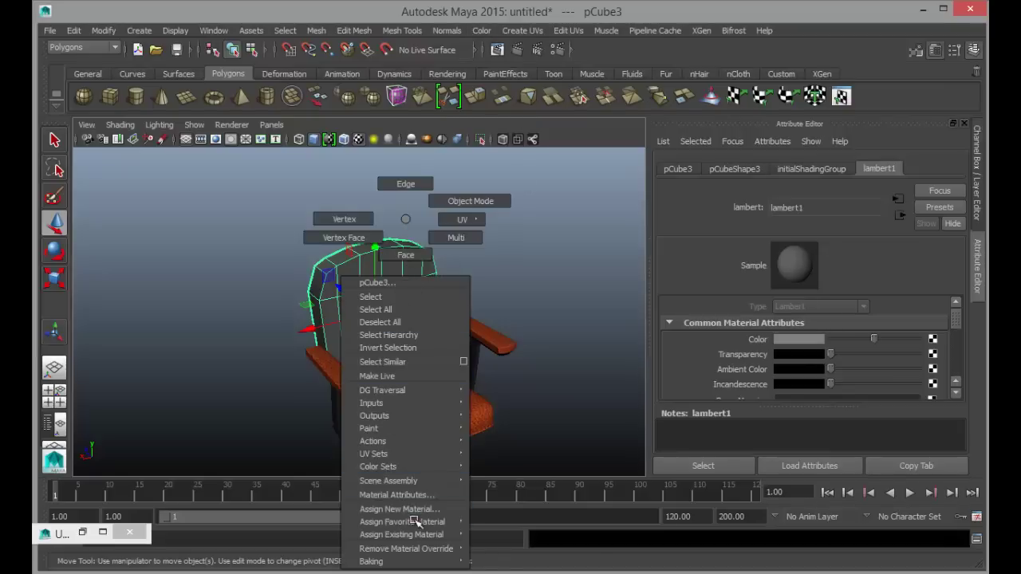
mouse_move(467, 534)
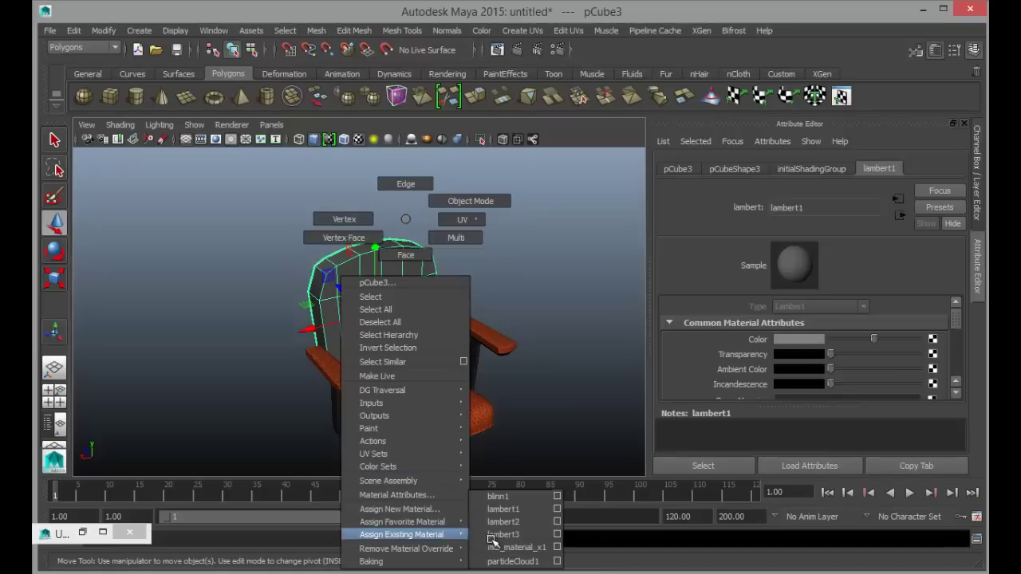
click(509, 528)
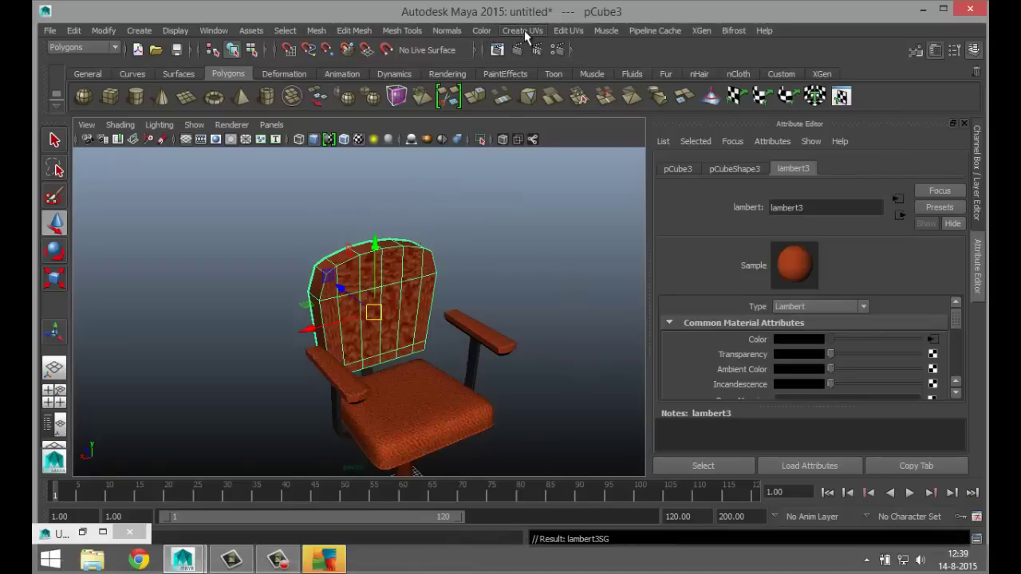
- Turn on the smooth mesh preview for the backrest and apply Automatic Mapping to its UVs
key(3)
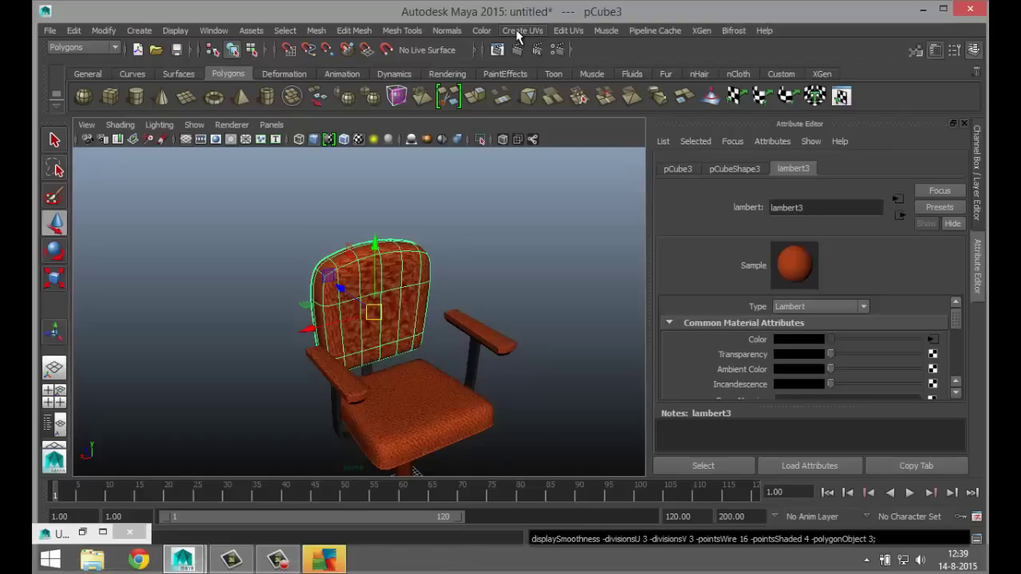
click(520, 32)
click(542, 94)
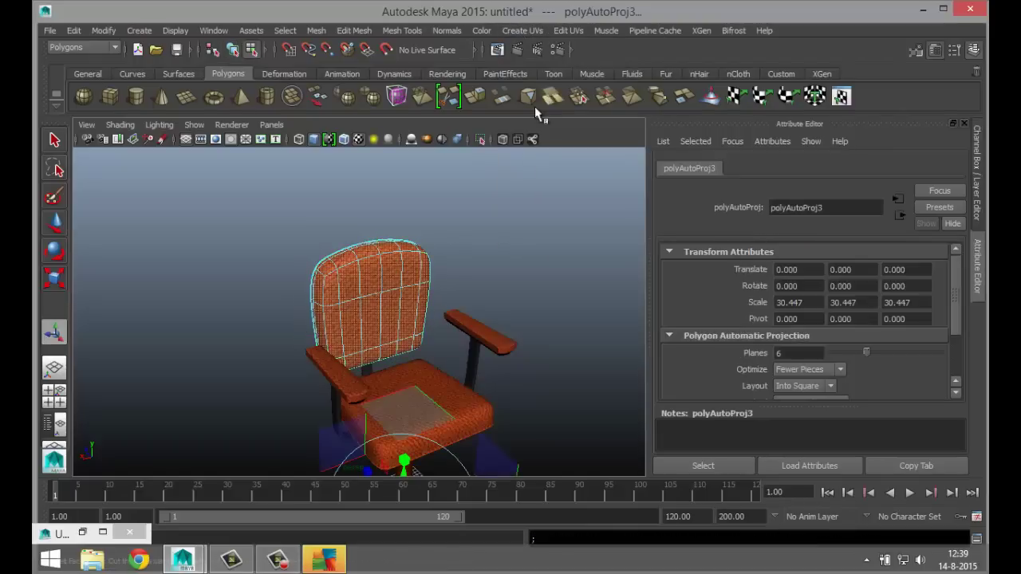
scroll(494, 217, up, 2)
click(490, 219)
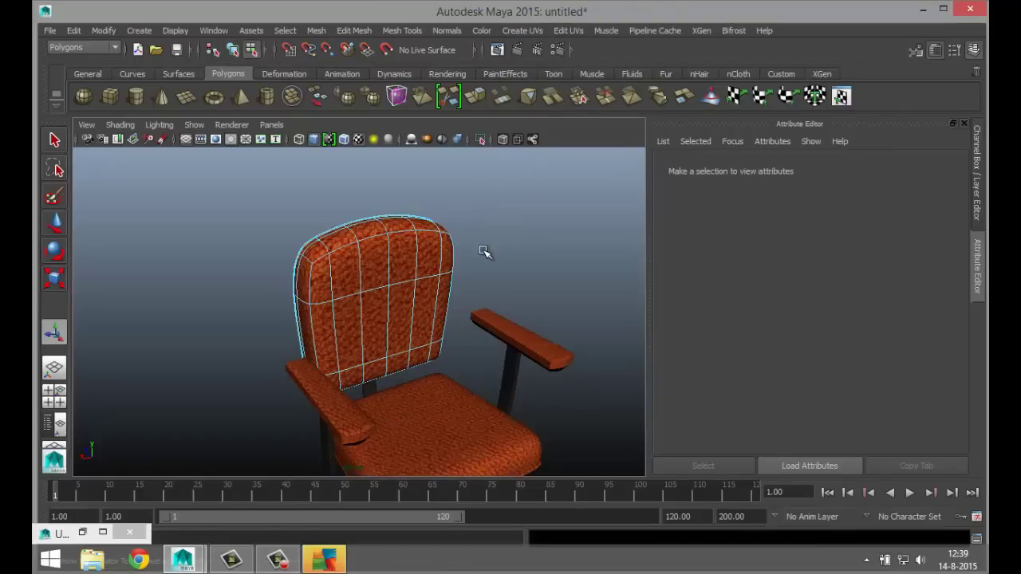
- Inspect the texture on the sides and front of the backrest, and select all of its faces
scroll(485, 252, up, 3)
alt+drag(410, 283, 346, 269)
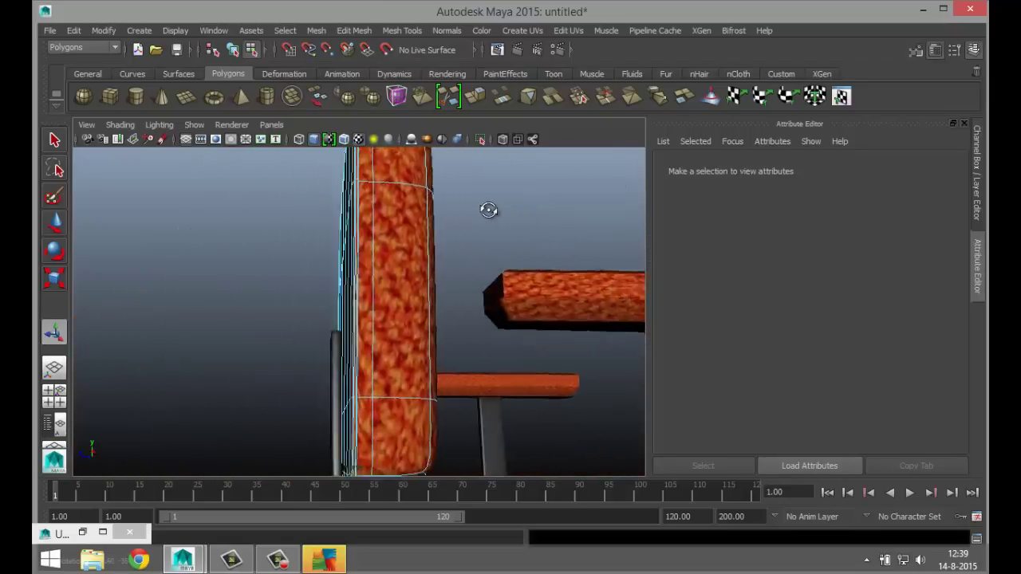
scroll(367, 325, down, 3)
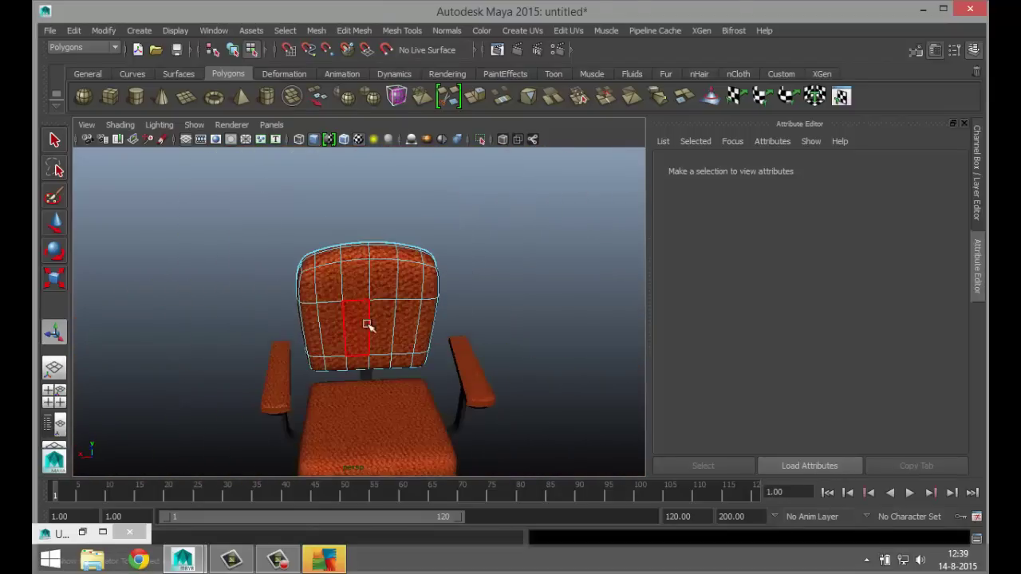
alt+drag(367, 325, 468, 282)
scroll(292, 256, down, 5)
drag(187, 193, 489, 443)
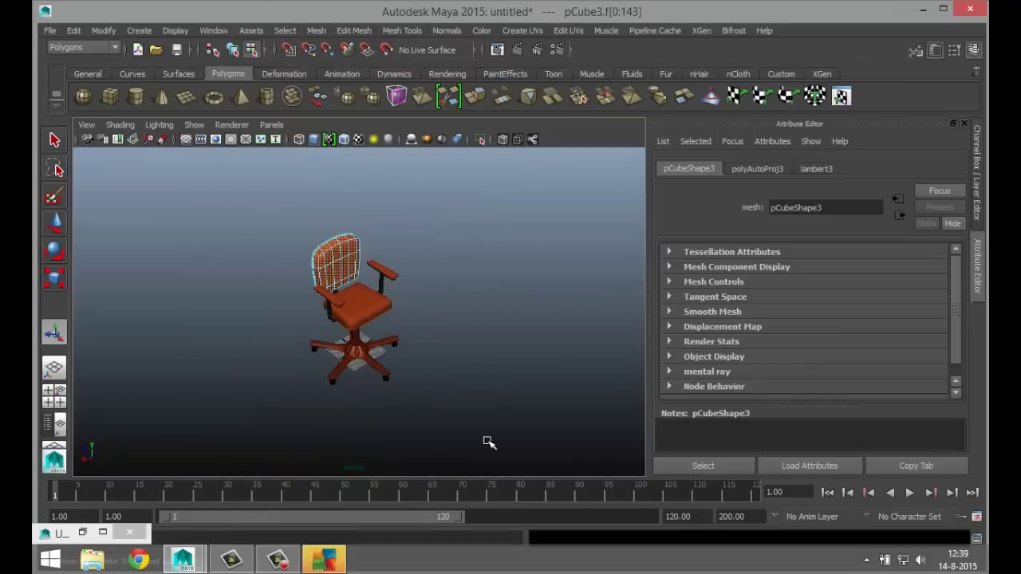
- Return the backrest to object mode, select all parts of the chair and group them
right_drag(376, 308, 440, 237)
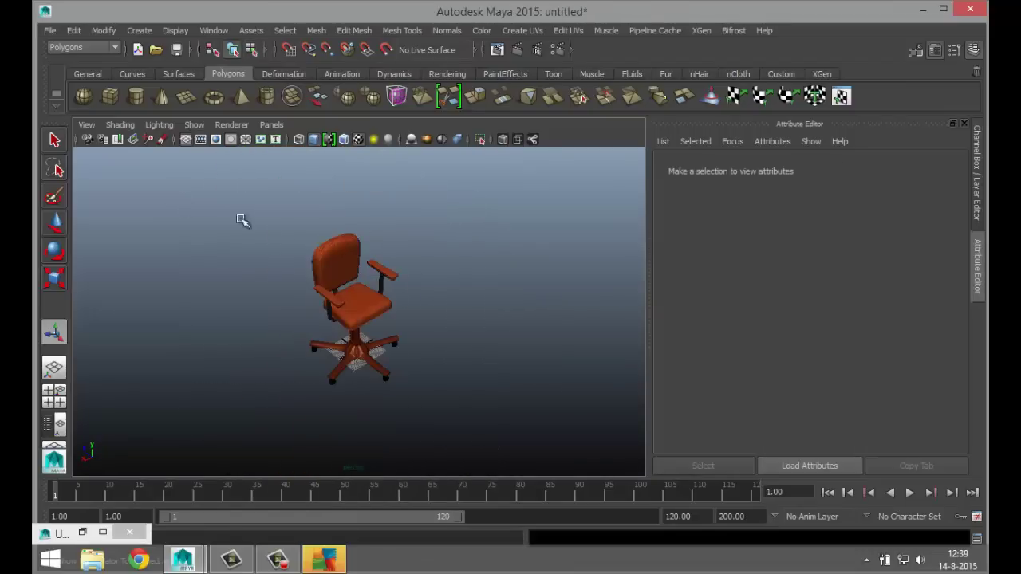
drag(148, 197, 499, 453)
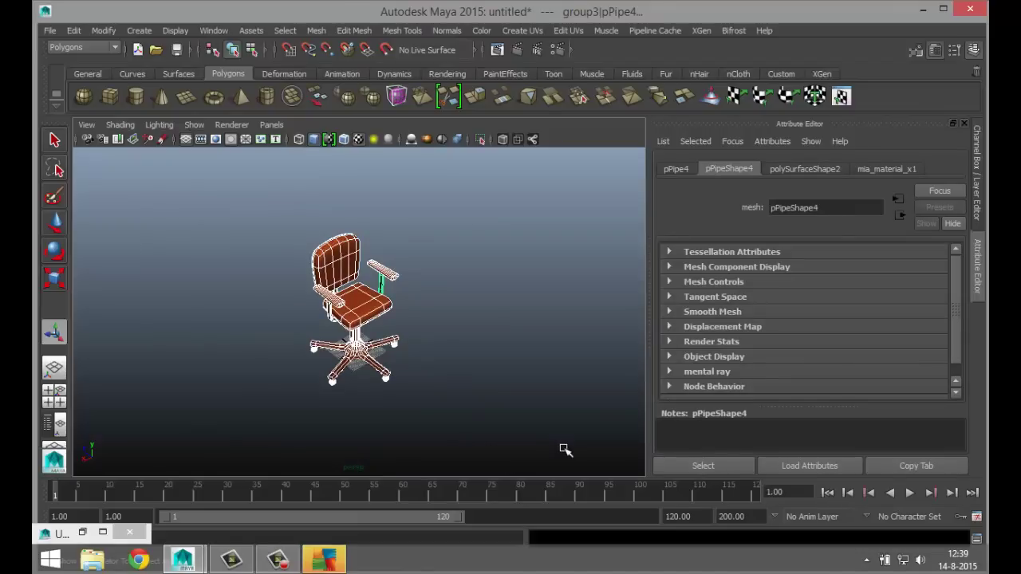
key(ctrl+g)
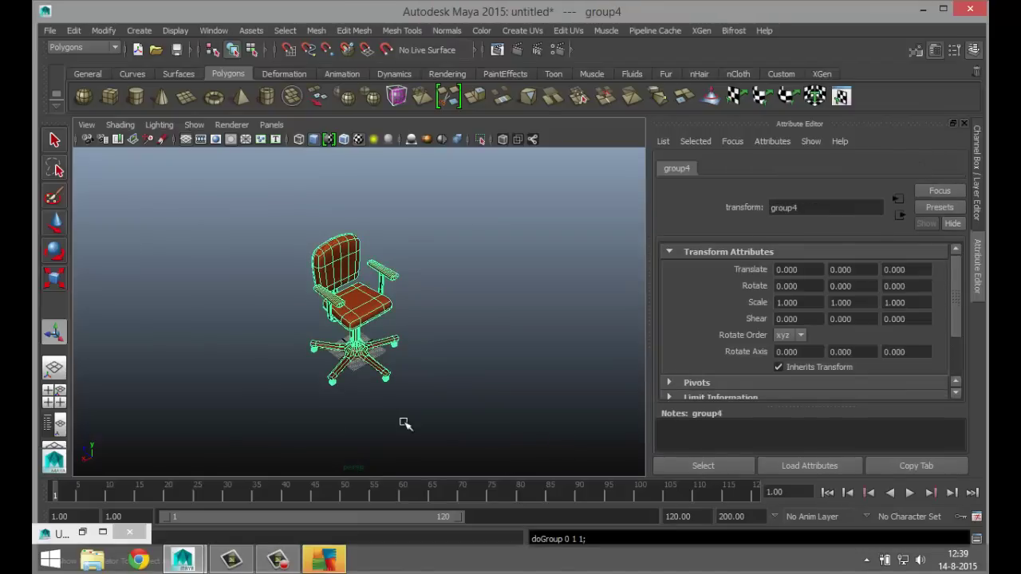
- Raise the chair group to a Translate Y of about 6.16 in the side view so its wheels rest on the ground line
click(54, 391)
key(space)
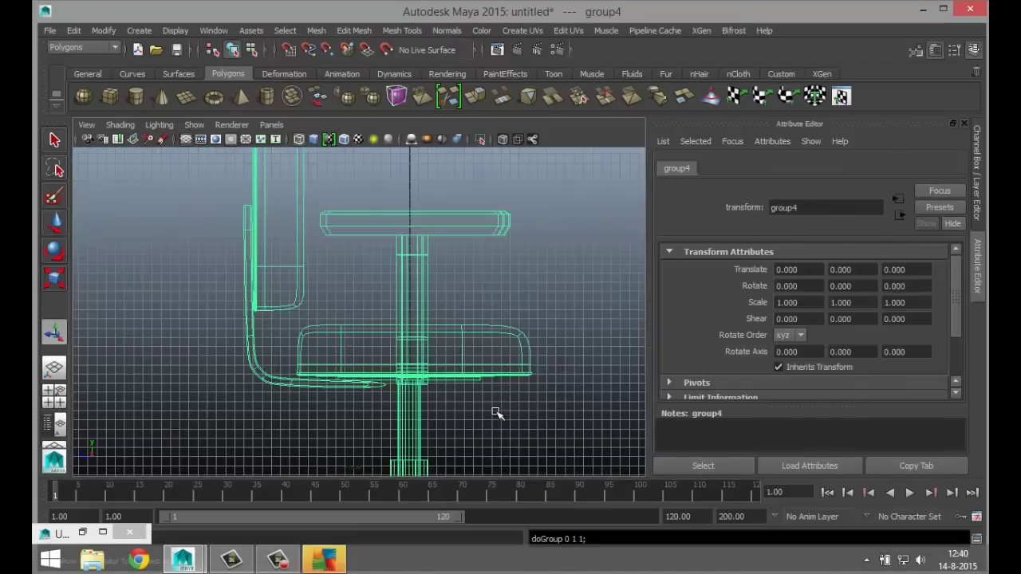
key(w)
scroll(423, 388, down, 4)
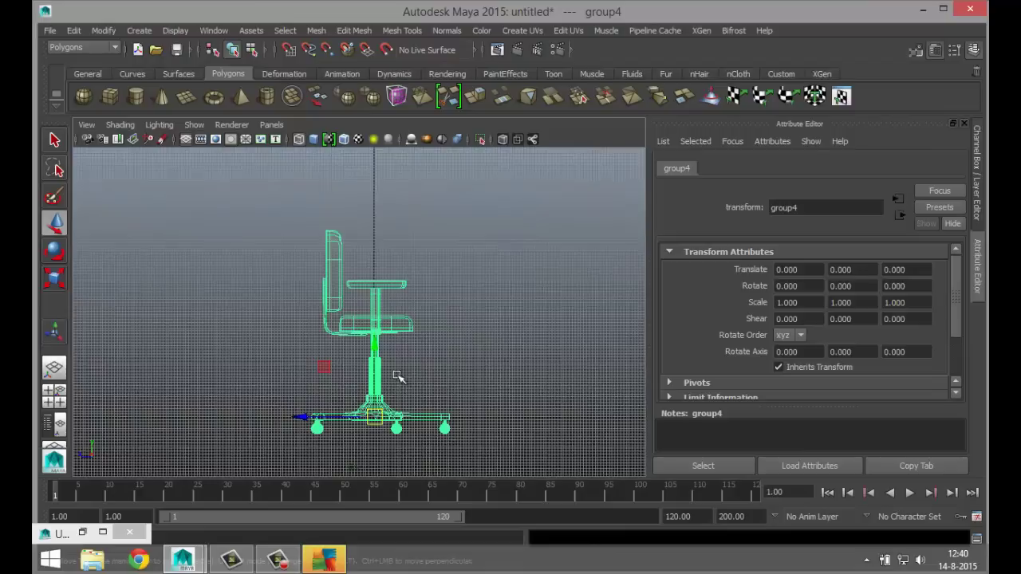
drag(373, 348, 371, 328)
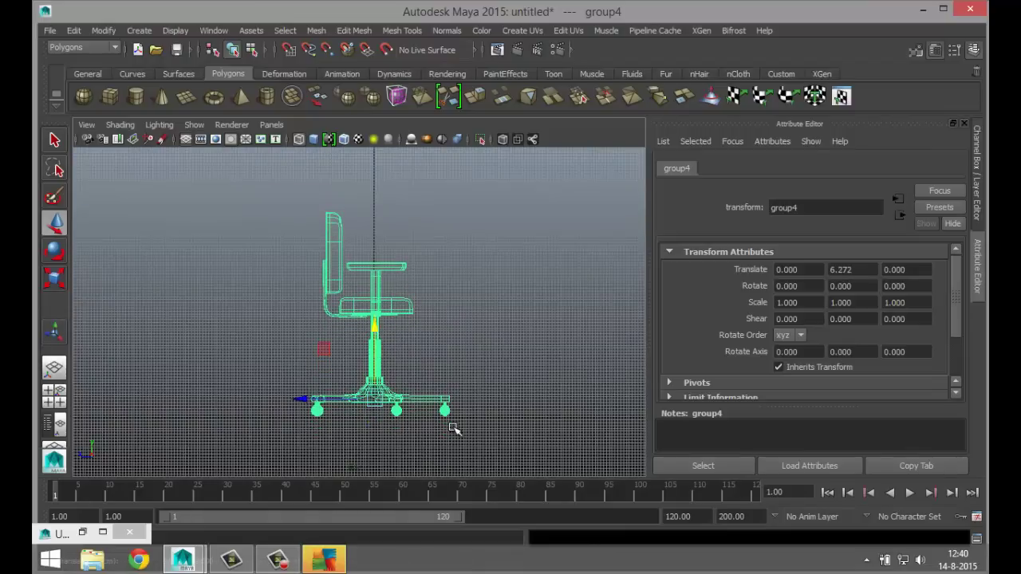
scroll(453, 429, up, 3)
alt+middle_drag(446, 436, 428, 200)
drag(387, 216, 383, 218)
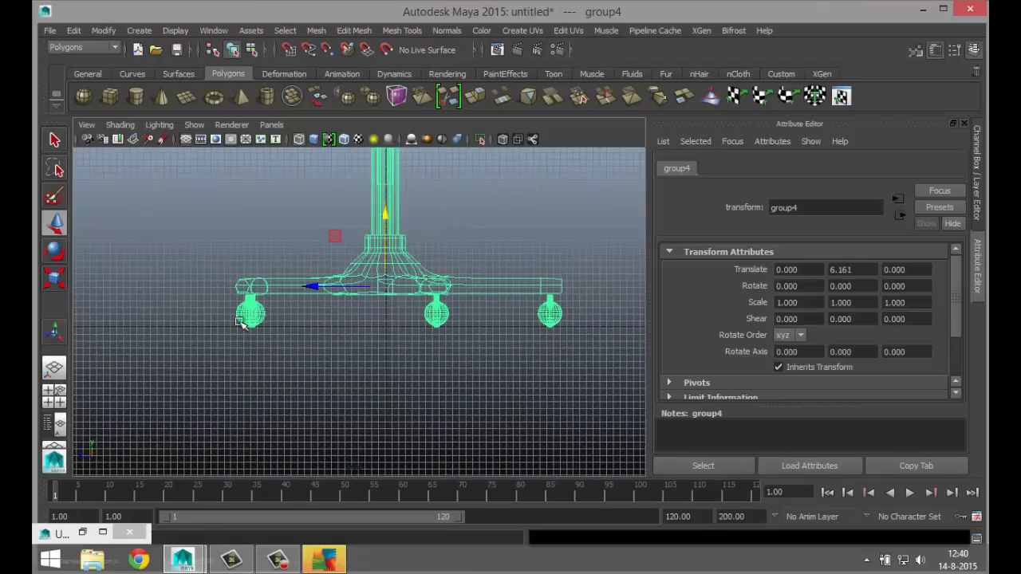
click(65, 401)
key(space)
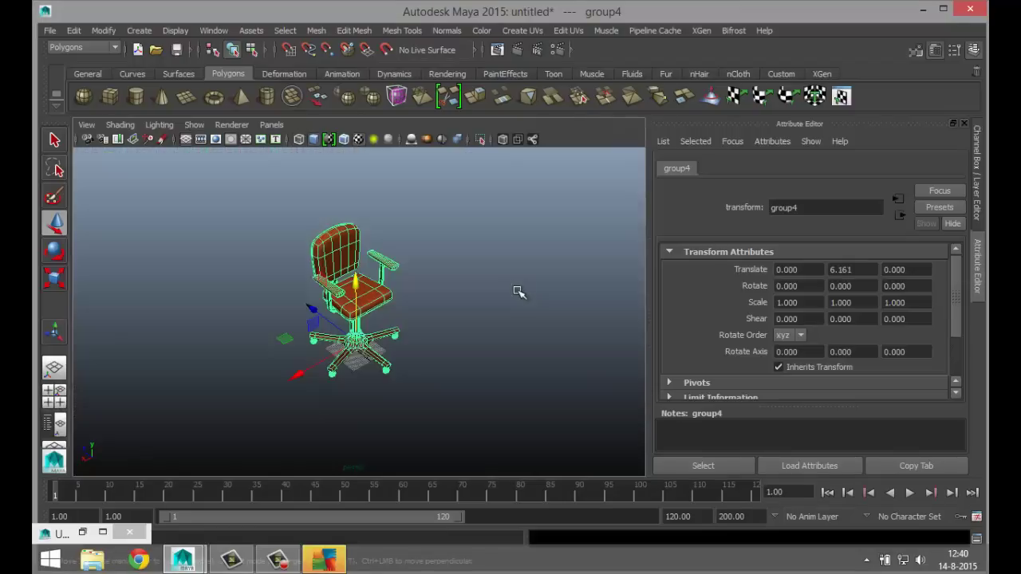
- Create a wide polygon cylinder enclosing the chair, with a radius of about 551 and a height of about 124
scroll(498, 348, down, 3)
scroll(494, 349, up, 5)
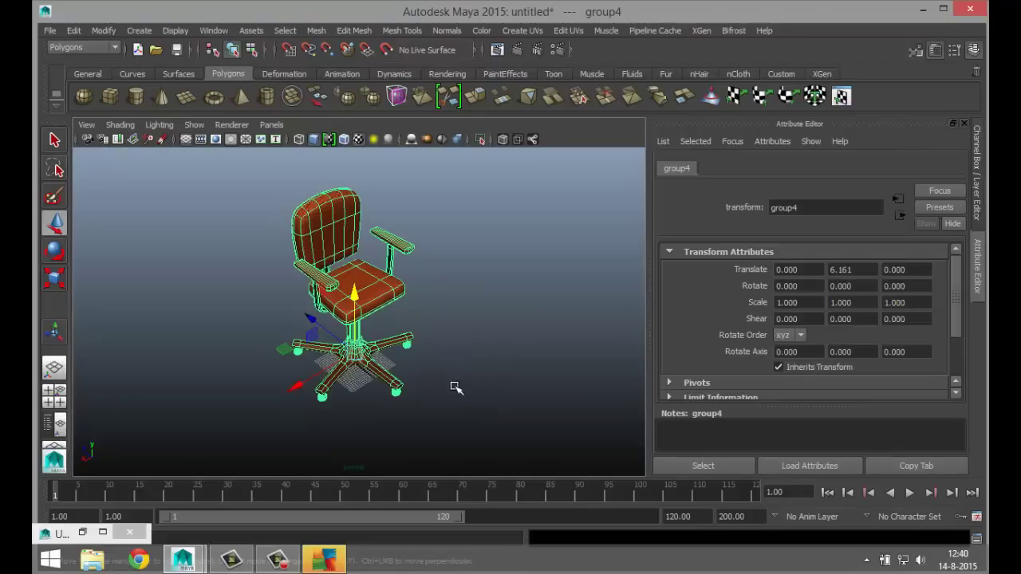
mouse_move(452, 387)
alt+mouse_down()
mouse_move(441, 376)
mouse_move(465, 379)
alt+mouse_up()
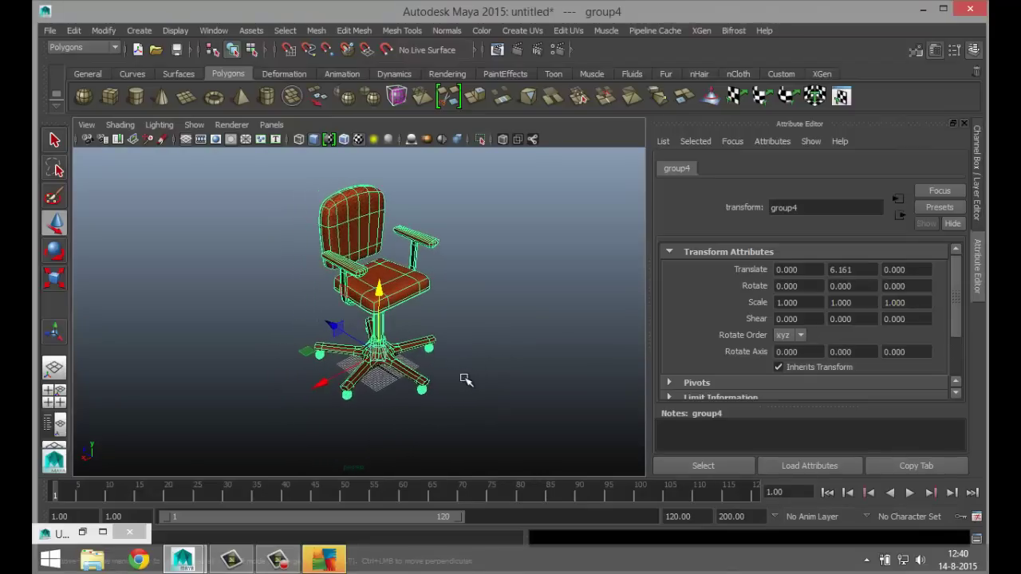
scroll(465, 380, down, 5)
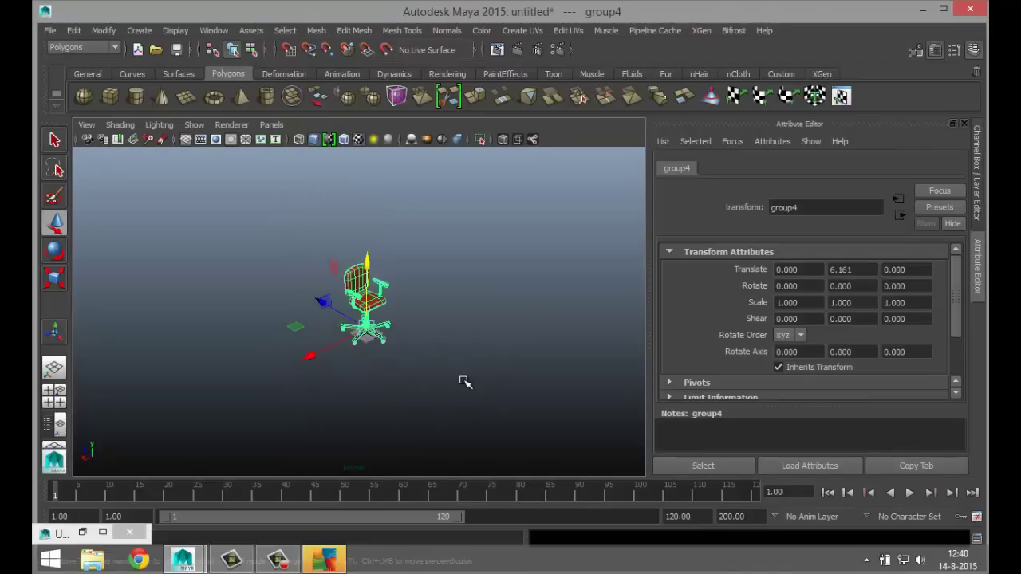
click(135, 97)
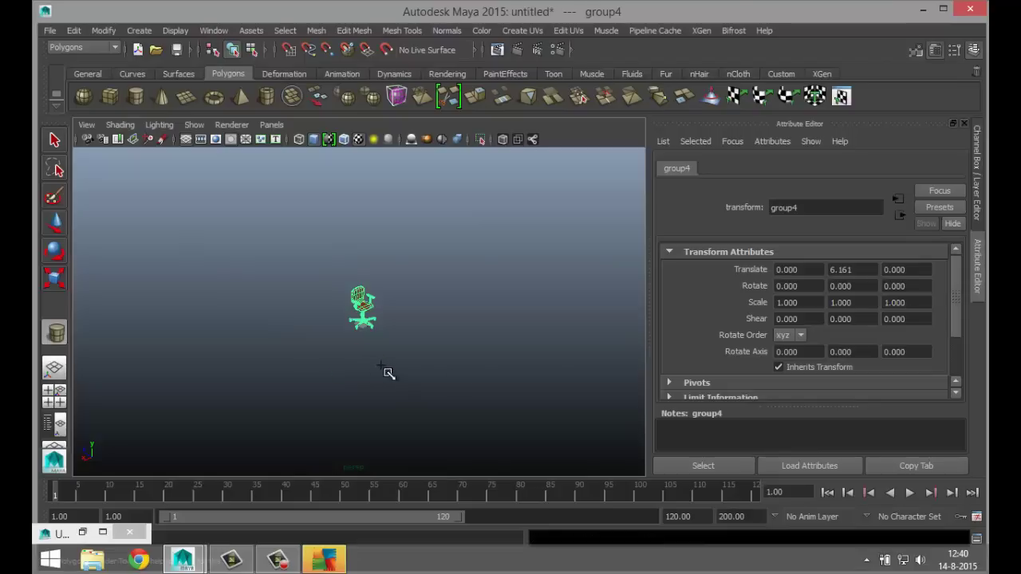
drag(362, 369, 551, 363)
scroll(512, 403, down, 4)
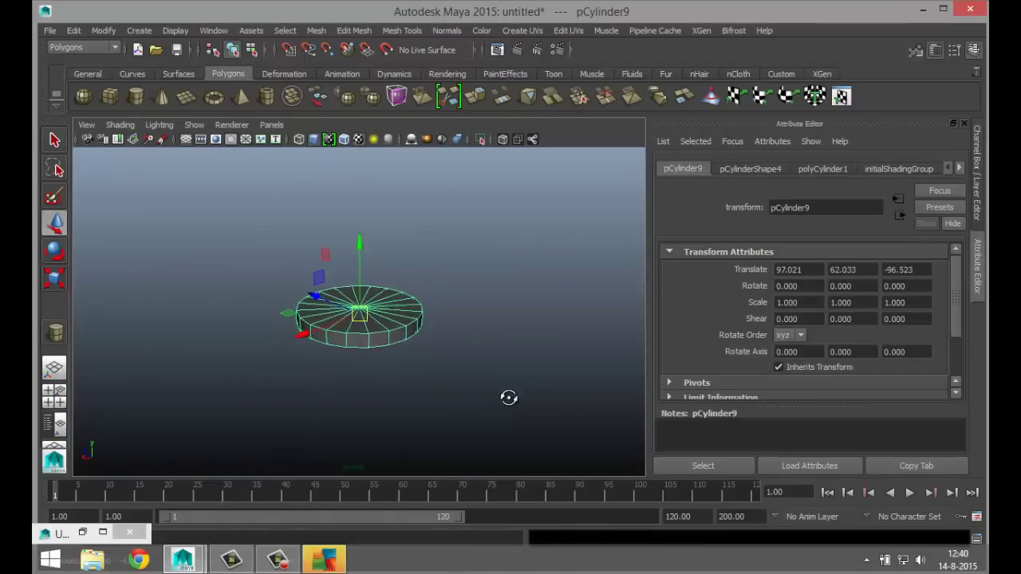
scroll(478, 383, up, 4)
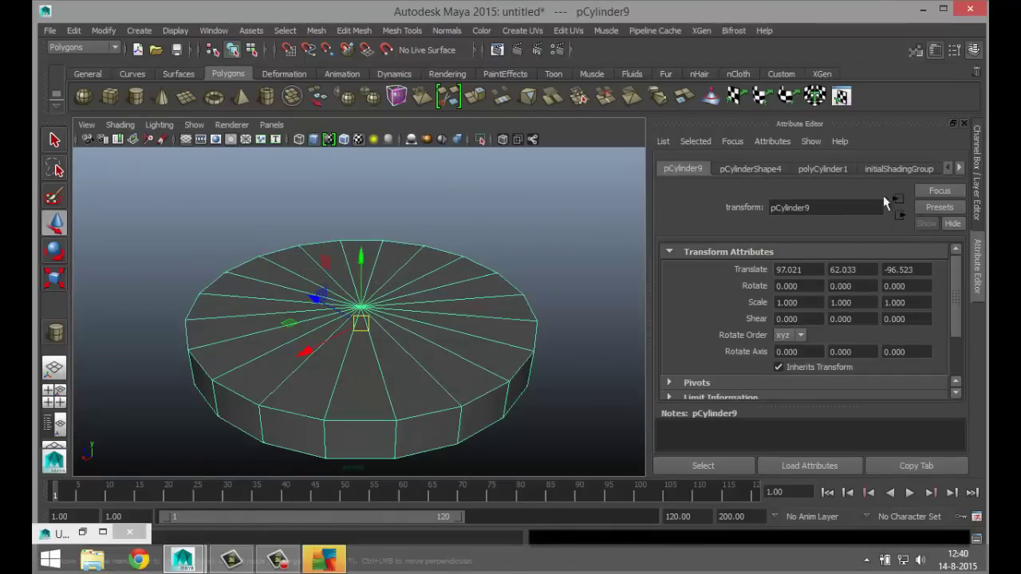
- Set the cylinder's Subdivisions Axis to 50 and its Subdivisions Caps to 0
click(822, 170)
double_click(798, 310)
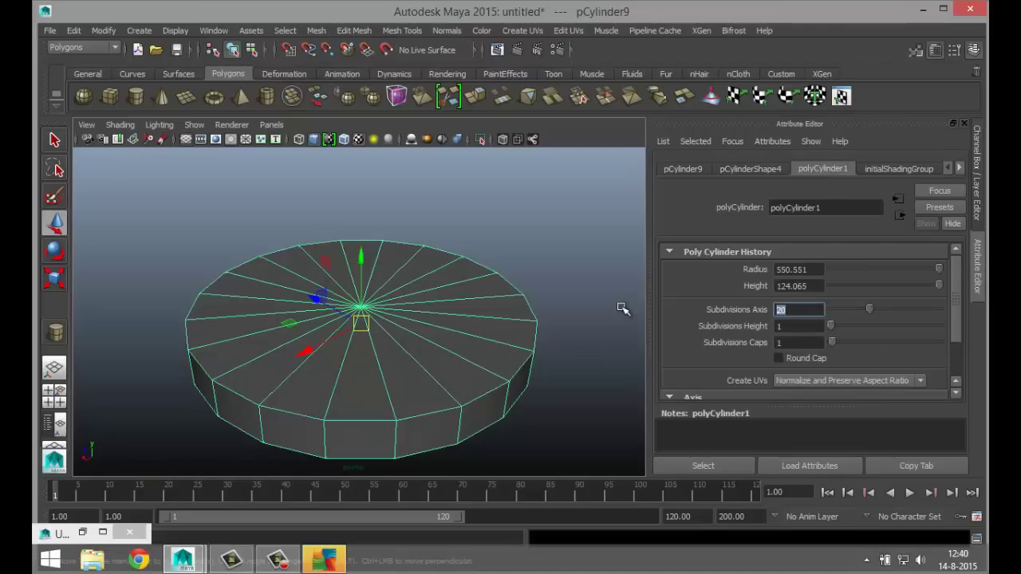
key(Return)
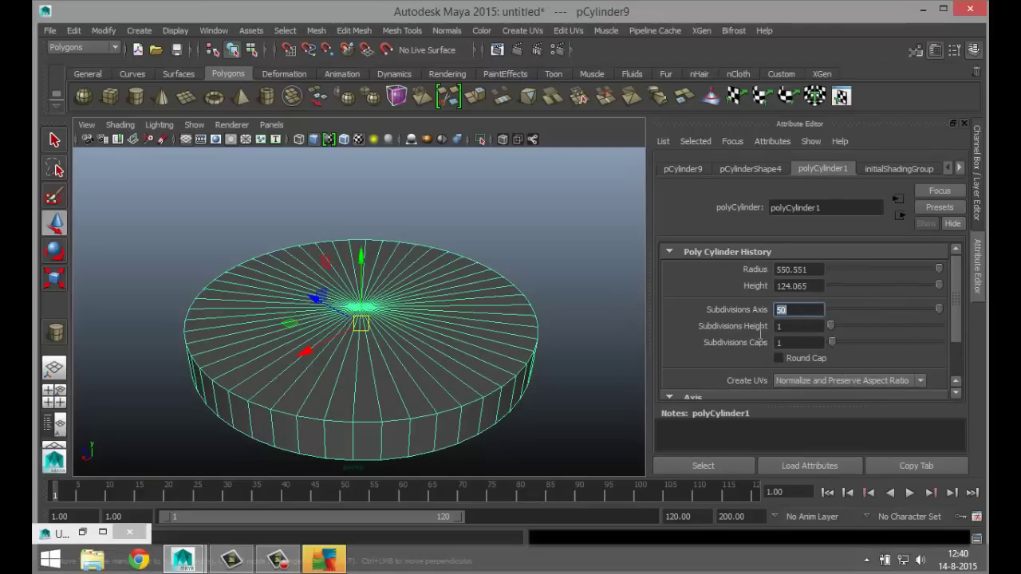
key(Tab)
key(Tab)
text(0)
key(Return)
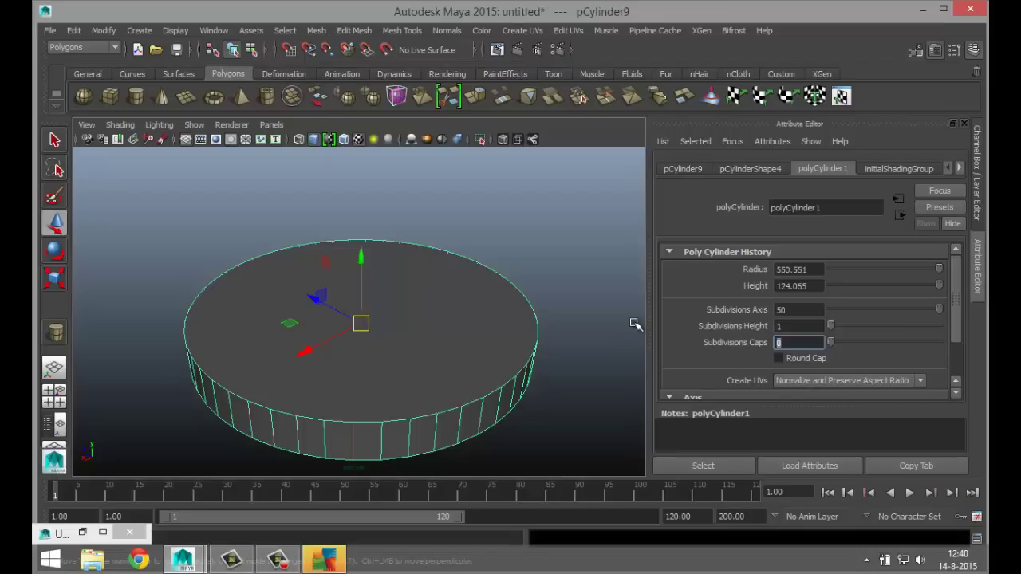
- Delete the cylinder's top cap face, return to object mode and select the open cylinder
right_drag(453, 315, 456, 269)
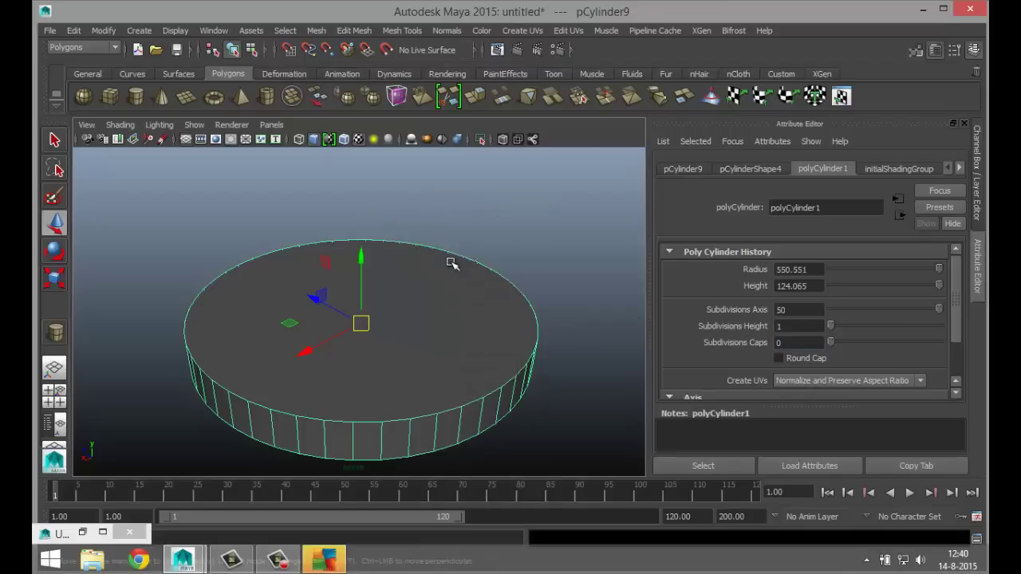
click(441, 315)
key(Delete)
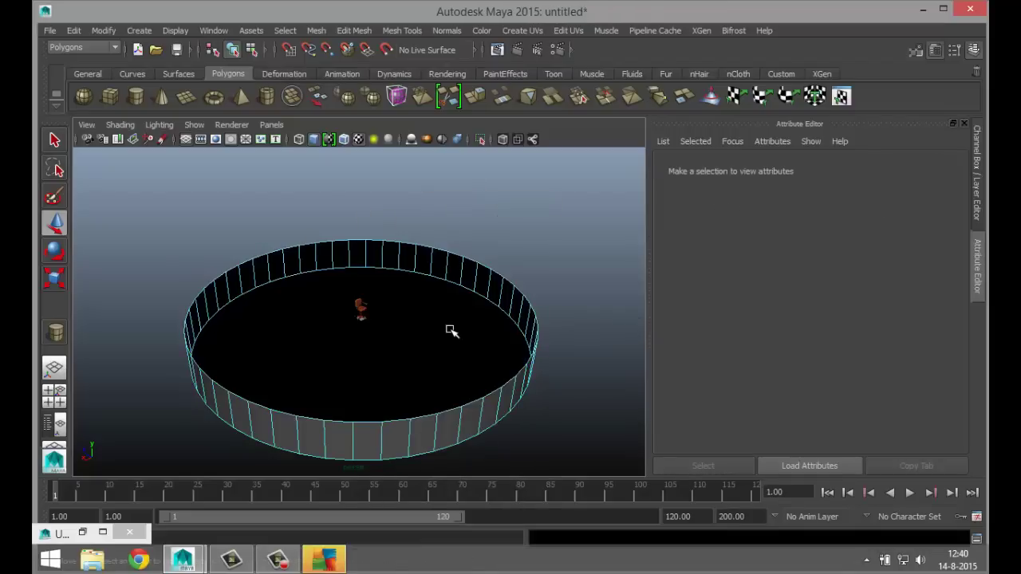
right_drag(520, 218, 574, 205)
click(377, 441)
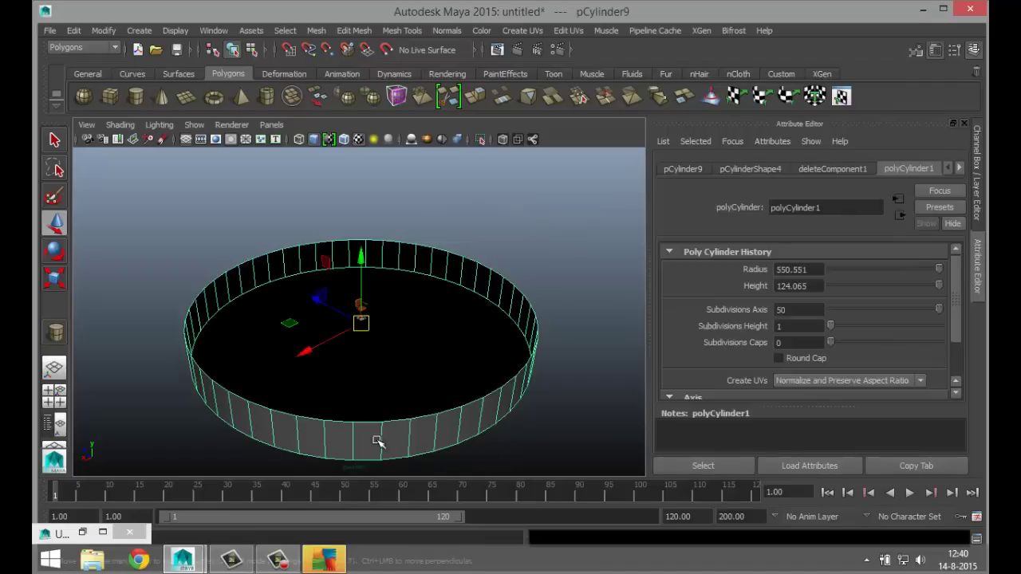
- Centre the open cylinder on the chair in the top view by snapping it to the chair's middle point
click(54, 396)
key(space)
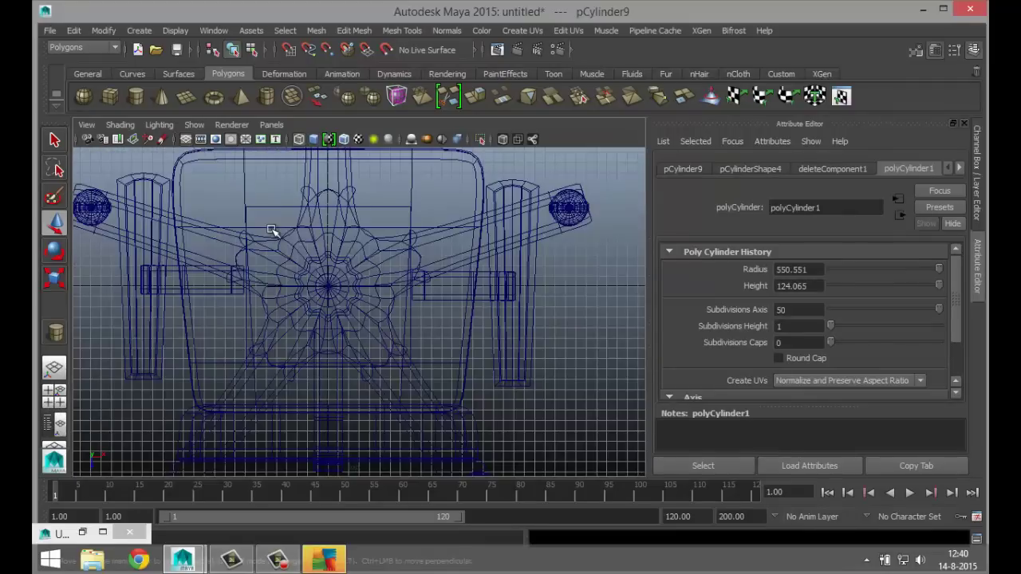
scroll(305, 324, down, 5)
scroll(326, 330, up, 5)
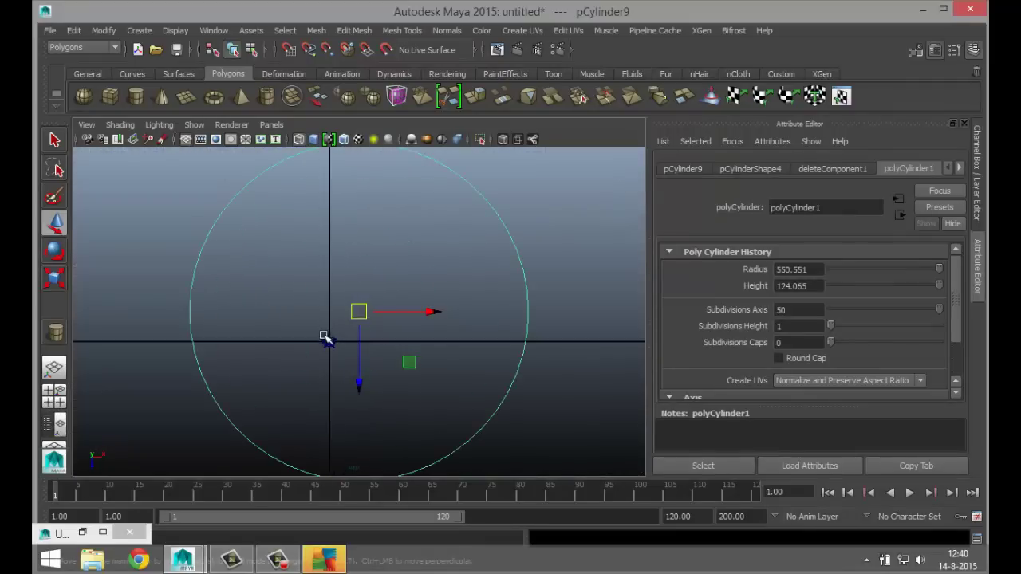
scroll(335, 355, up, 2)
alt+middle_drag(358, 380, 438, 250)
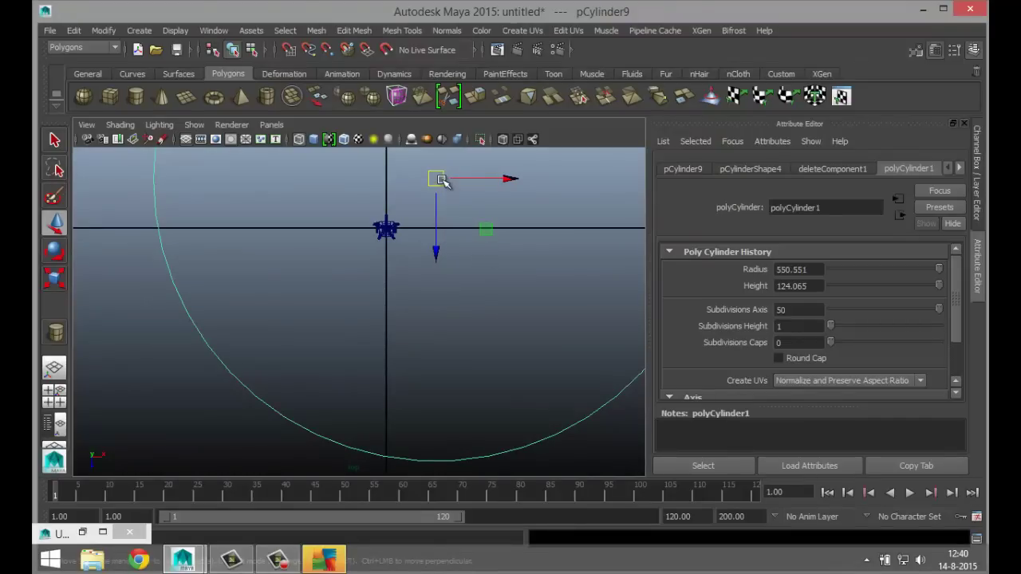
key(v)
drag(439, 179, 385, 229)
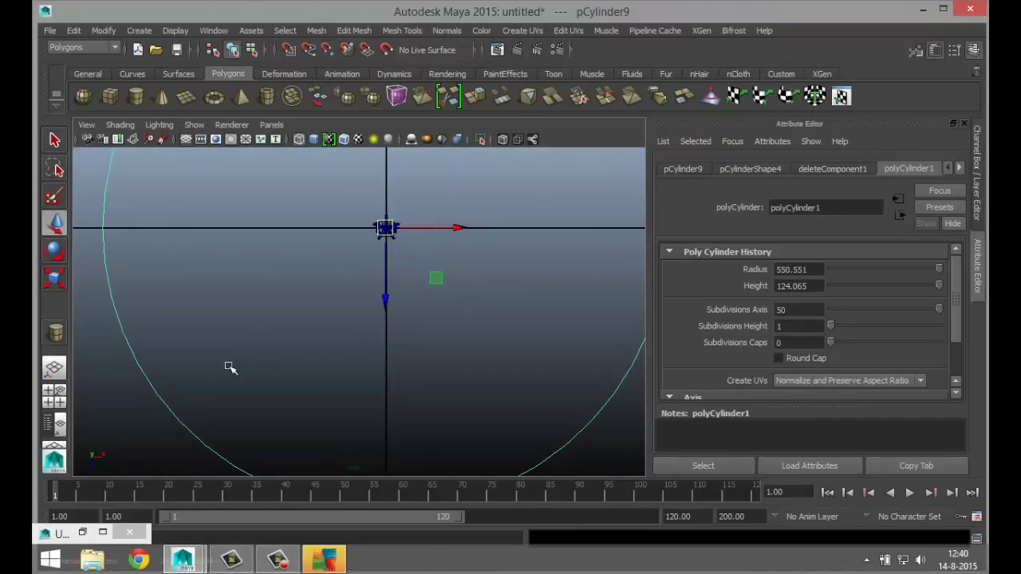
click(54, 391)
key(space)
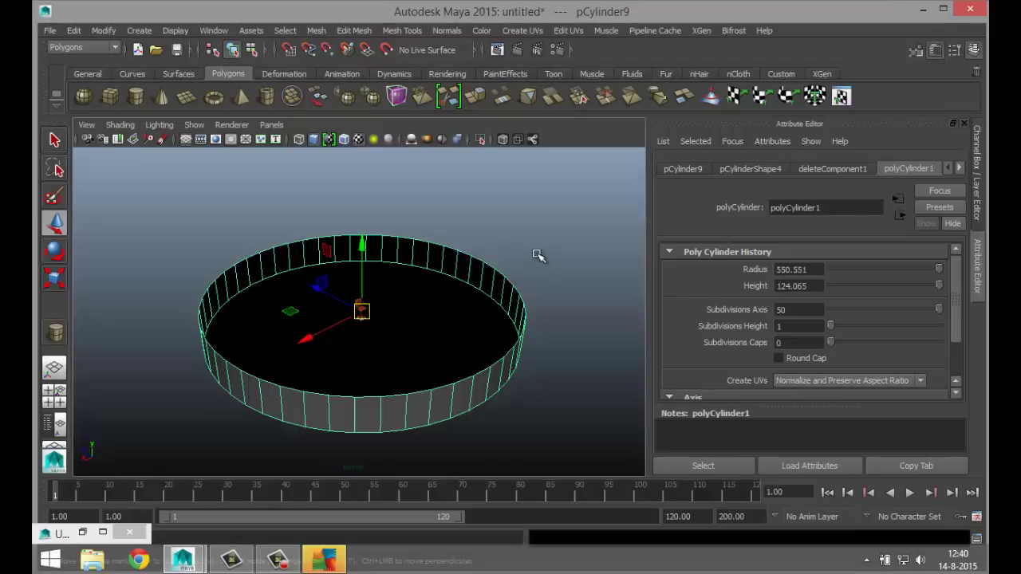
- Reverse the normals of the open cylinder so its inner floor and wall are shaded, and deselect it
scroll(538, 255, up, 4)
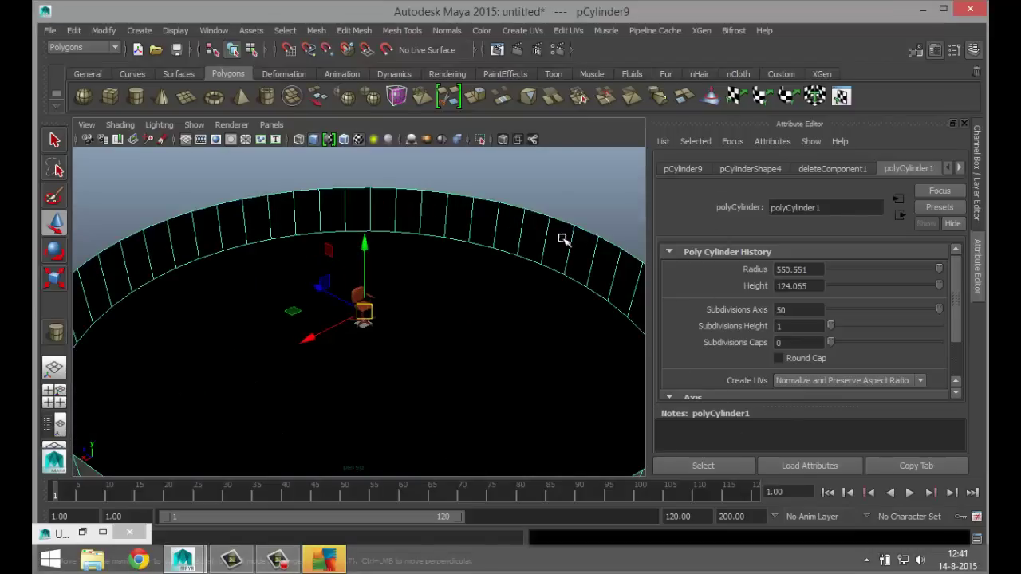
click(445, 32)
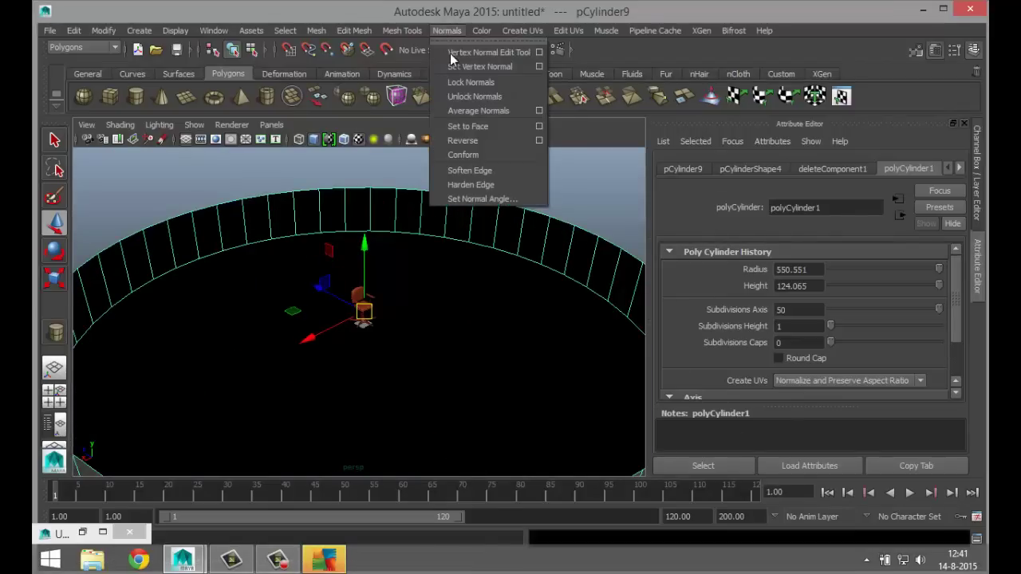
click(477, 142)
click(534, 205)
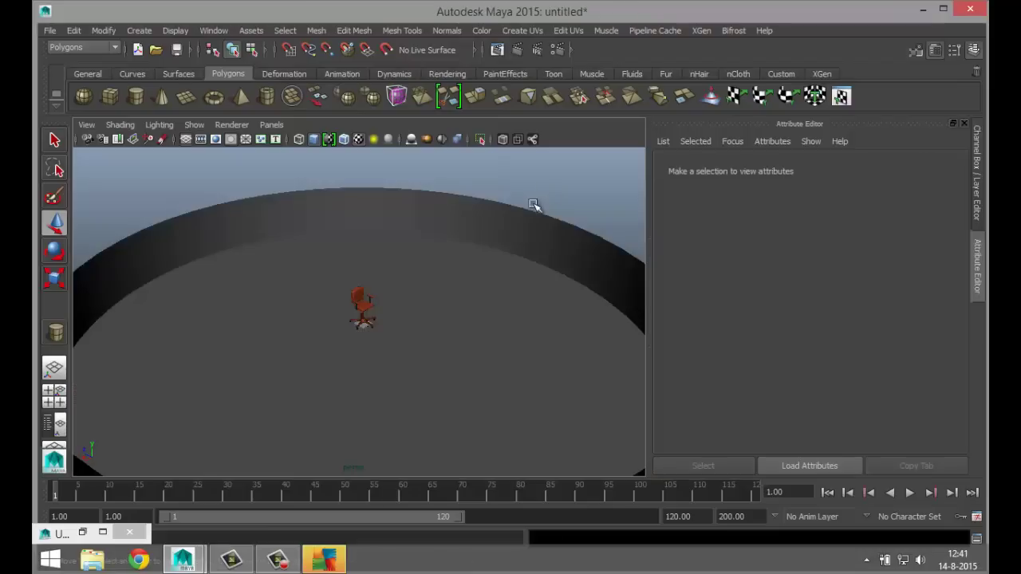
- Examine the chair inside the round enclosure from several distances and viewing angles
scroll(513, 228, down, 4)
scroll(519, 247, up, 4)
scroll(492, 264, down, 2)
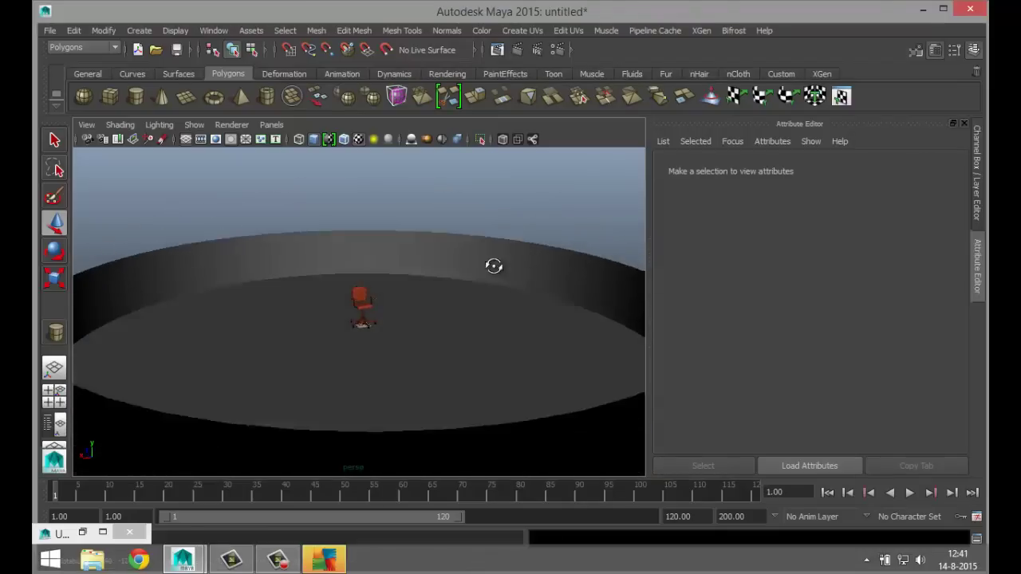
scroll(480, 279, up, 2)
scroll(470, 285, down, 4)
scroll(468, 289, up, 2)
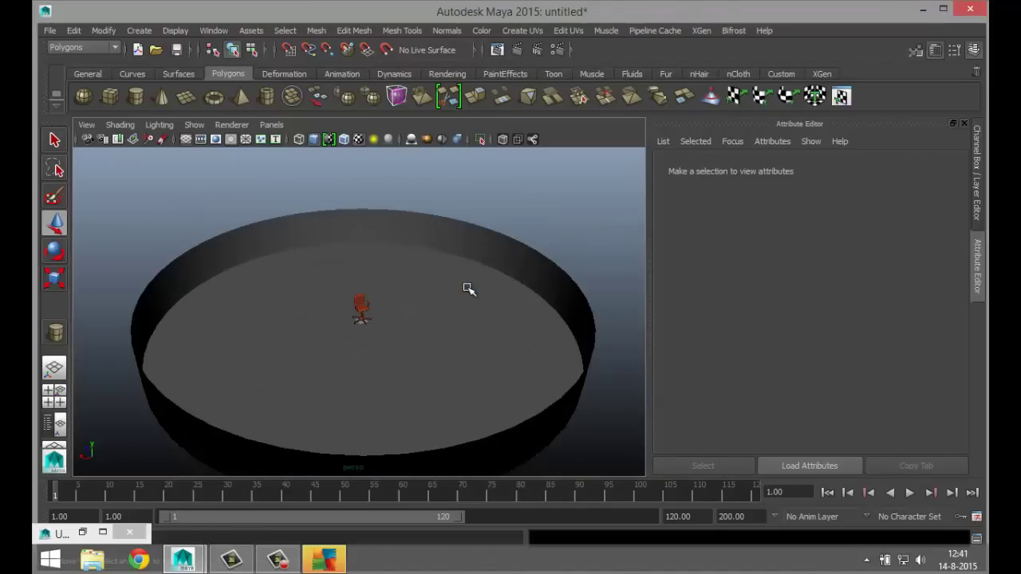
scroll(469, 290, up, 3)
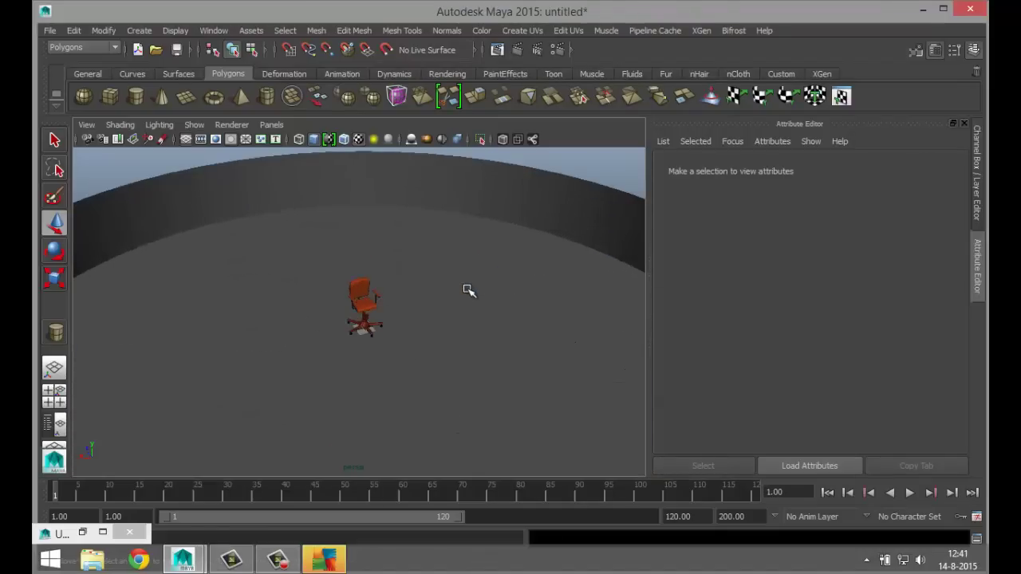
scroll(468, 290, up, 2)
scroll(479, 247, down, 4)
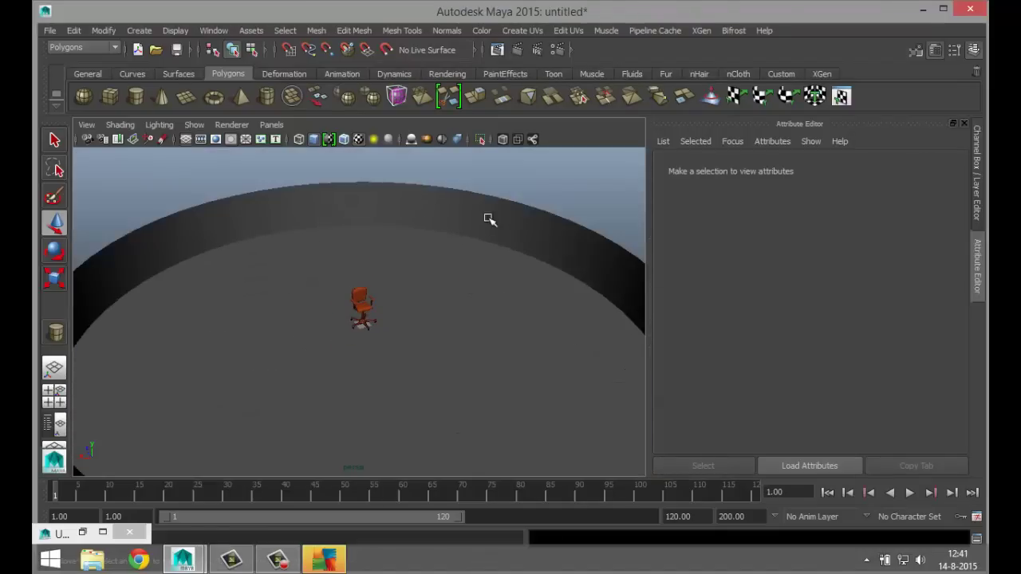
- Raise the enclosure wall's upper edge loop to make the wall much taller, and pick an edge along its base
right_drag(498, 199, 501, 173)
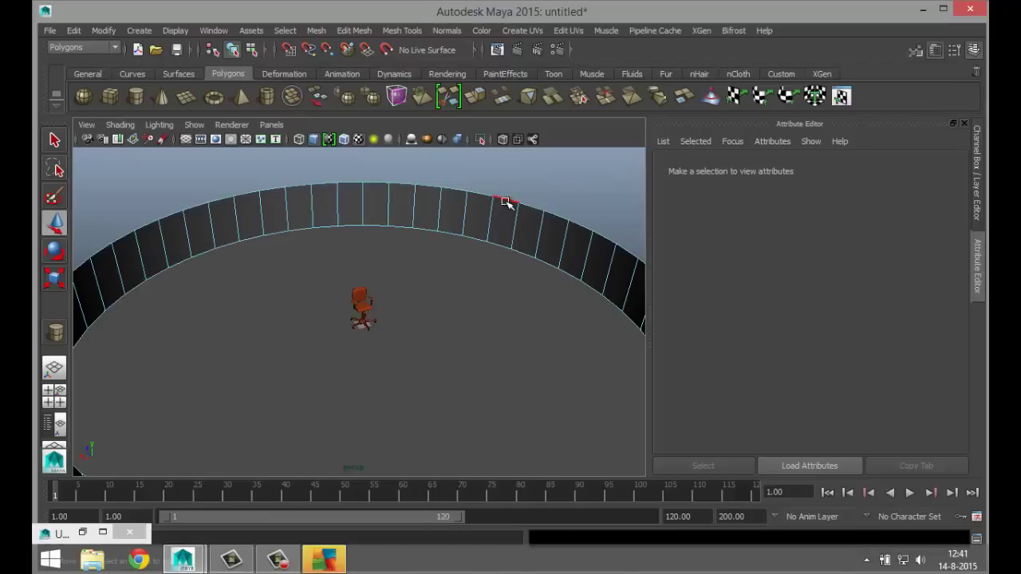
double_click(505, 199)
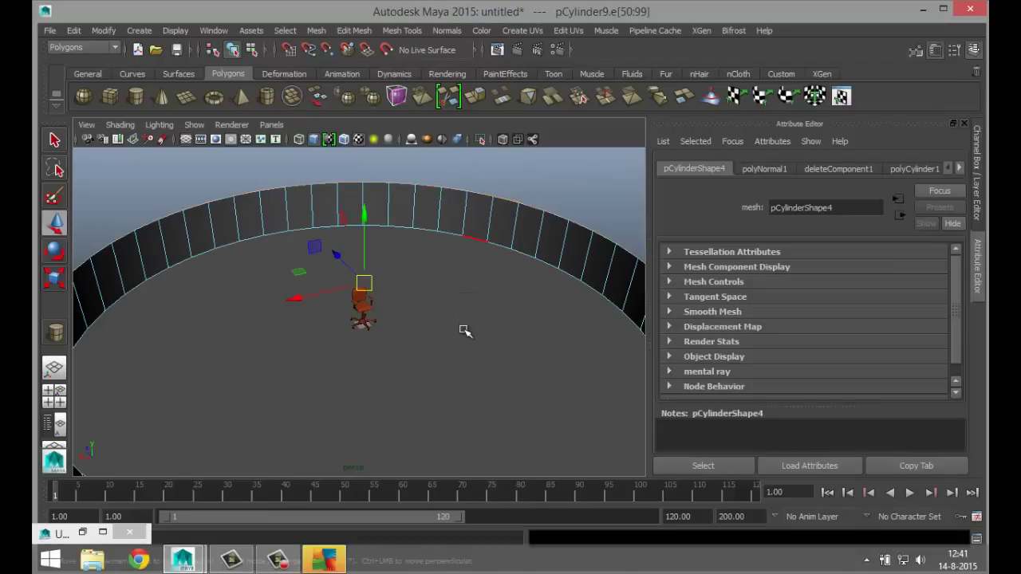
drag(358, 229, 372, 129)
click(429, 231)
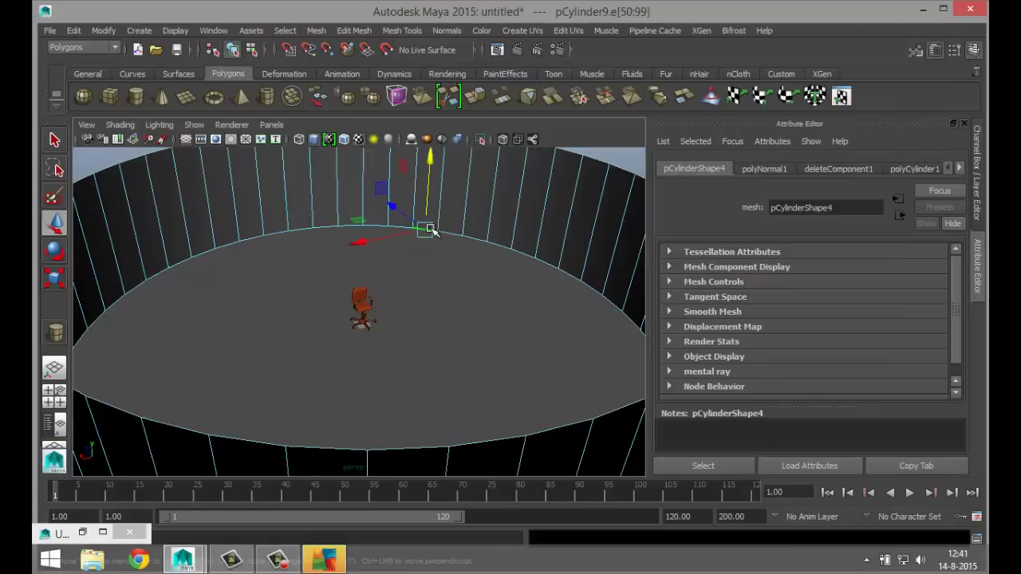
- Extend the selection to the consecutive base edges along the back half of the enclosure where floor and wall meet
scroll(445, 282, up, 2)
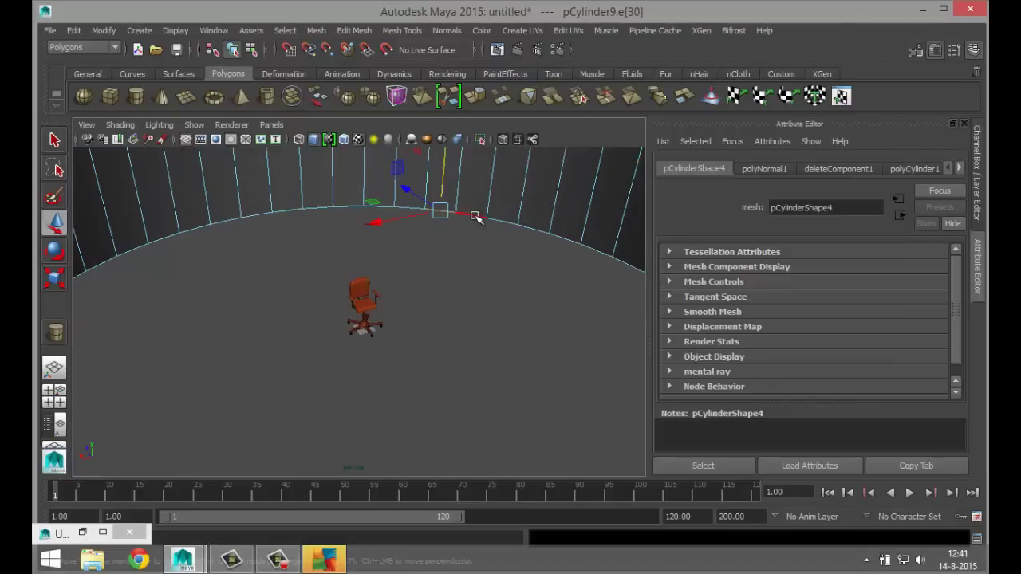
shift+click(474, 216)
shift+click(97, 263)
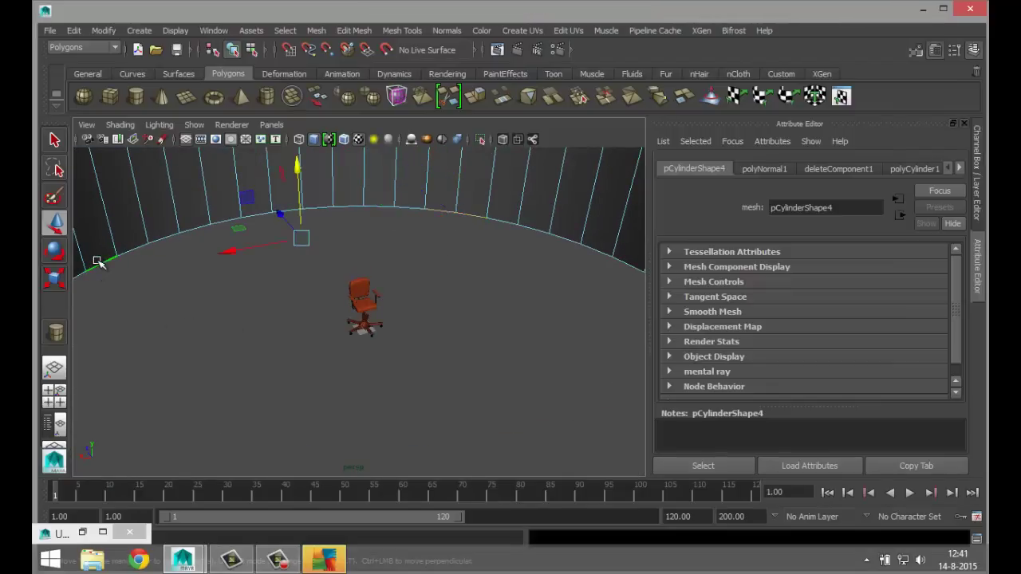
shift+click(189, 232)
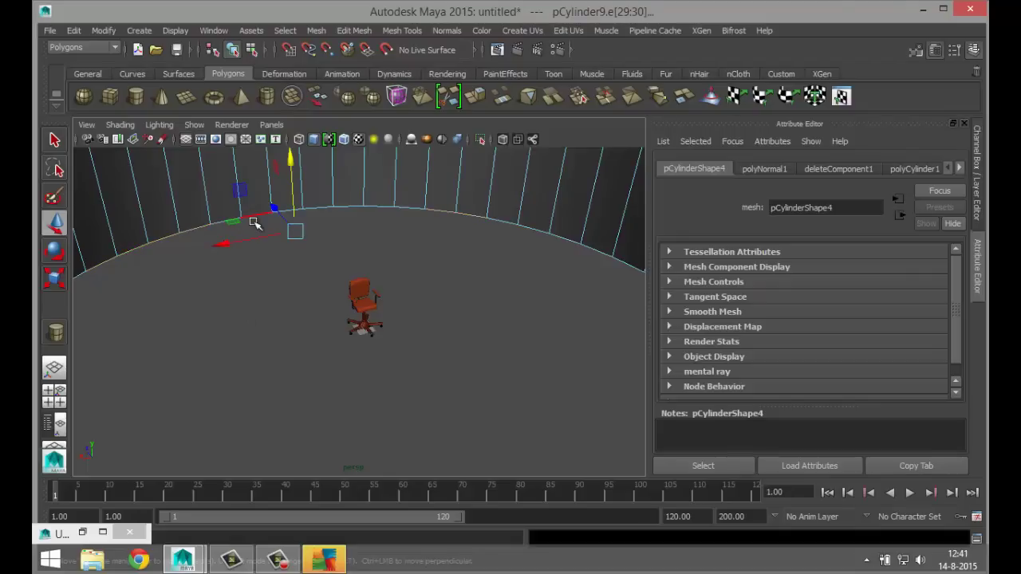
shift+click(399, 208)
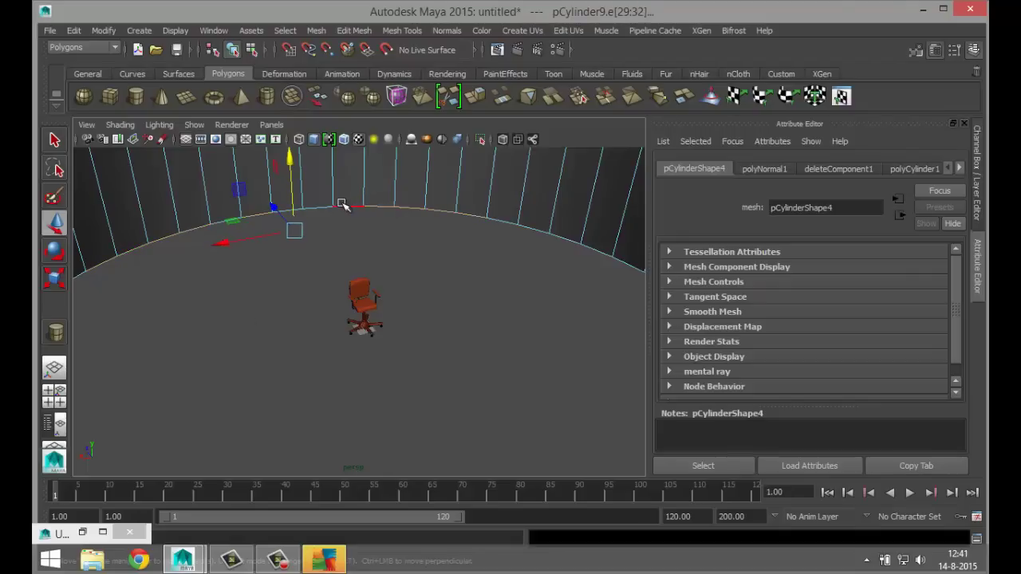
shift+click(332, 207)
alt+drag(358, 234, 407, 233)
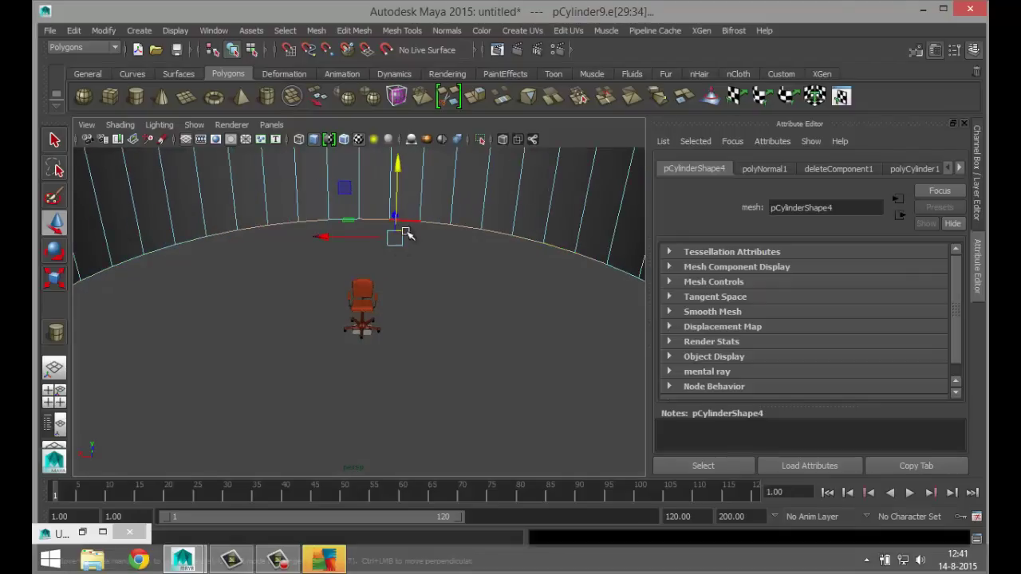
alt+drag(191, 244, 187, 314)
scroll(169, 309, down, 3)
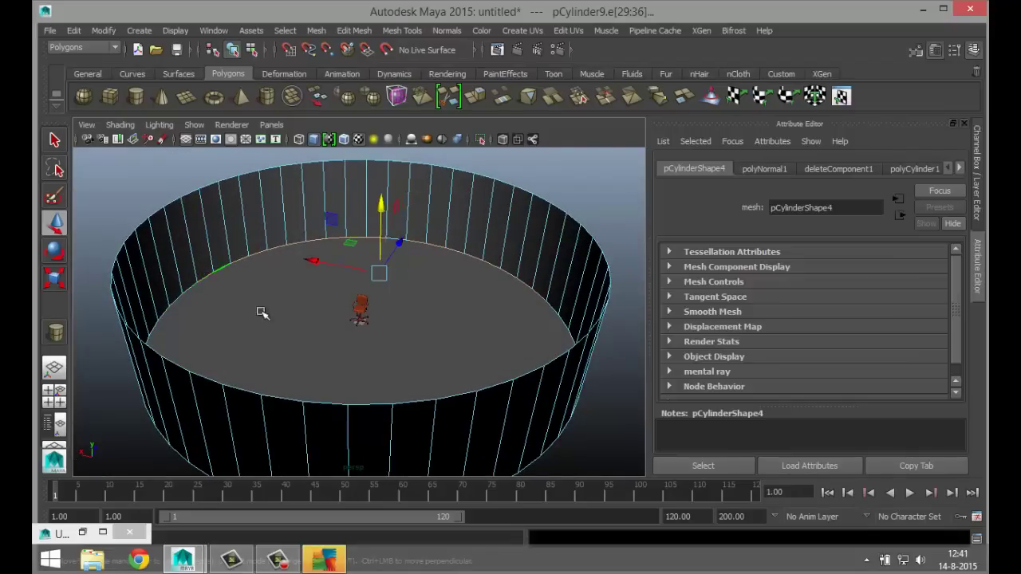
alt+drag(337, 339, 452, 273)
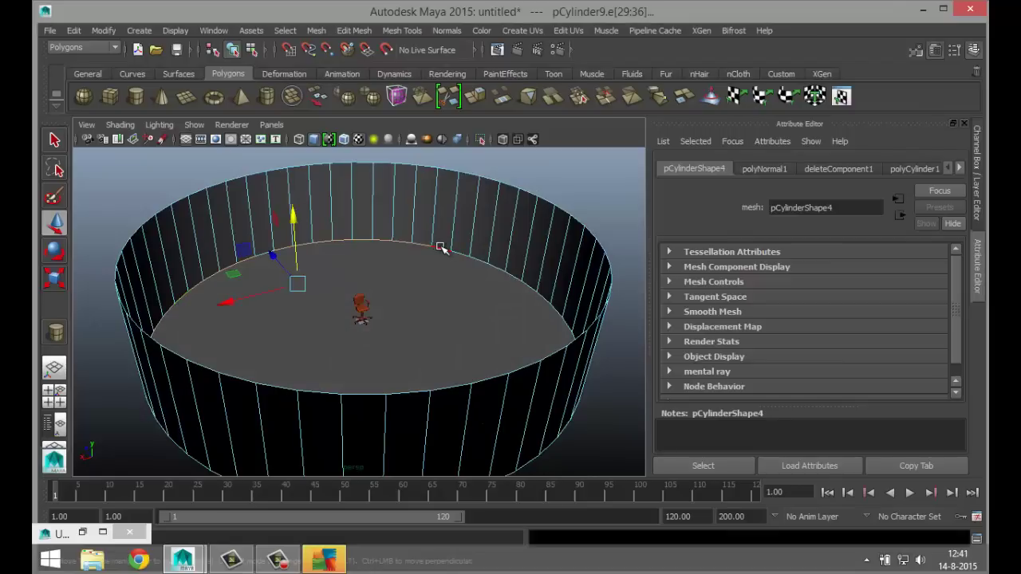
scroll(452, 251, up, 4)
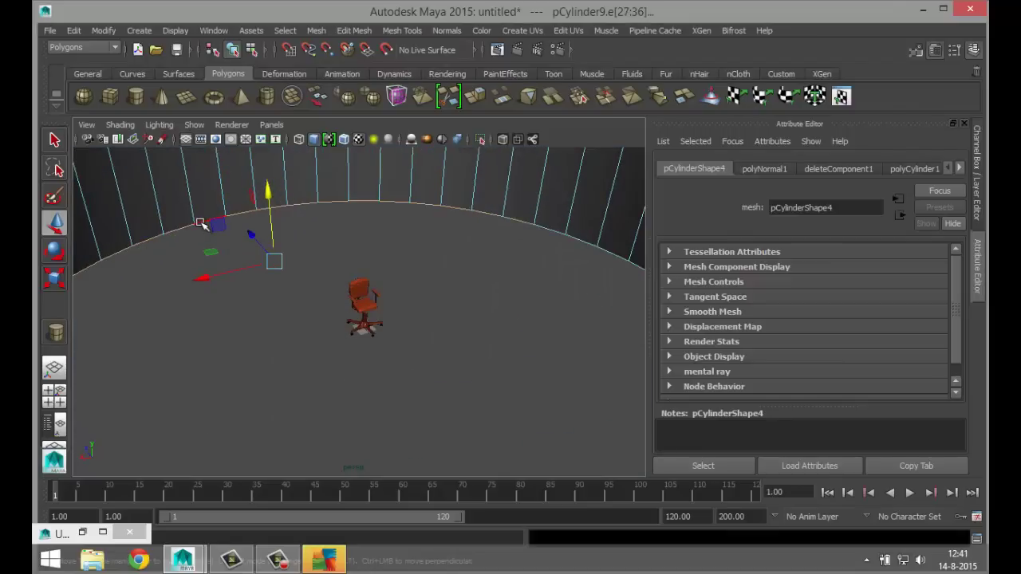
shift+click(202, 225)
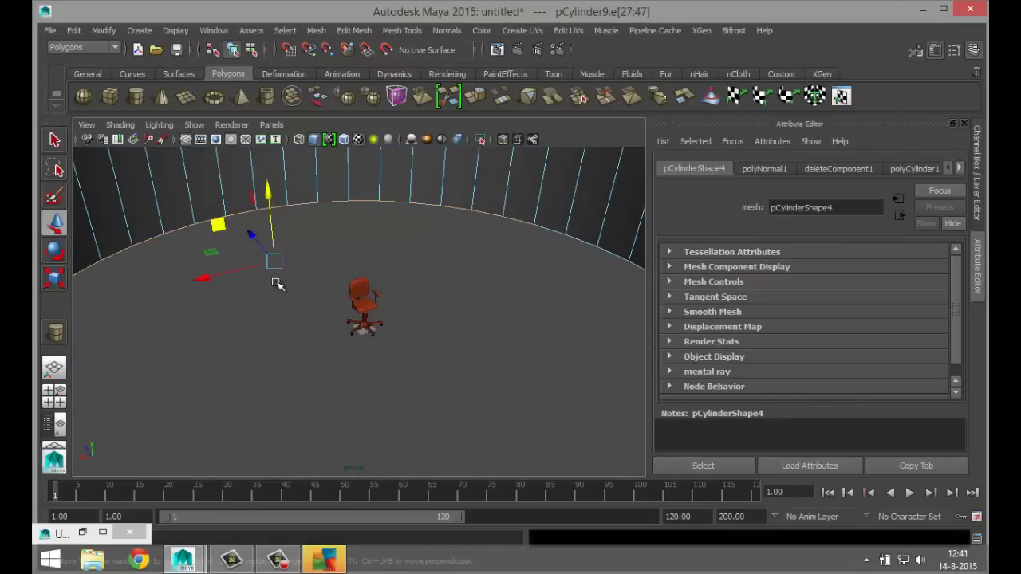
- Bevel the selected base edges between the floor and the back wall
click(315, 32)
mouse_move(351, 35)
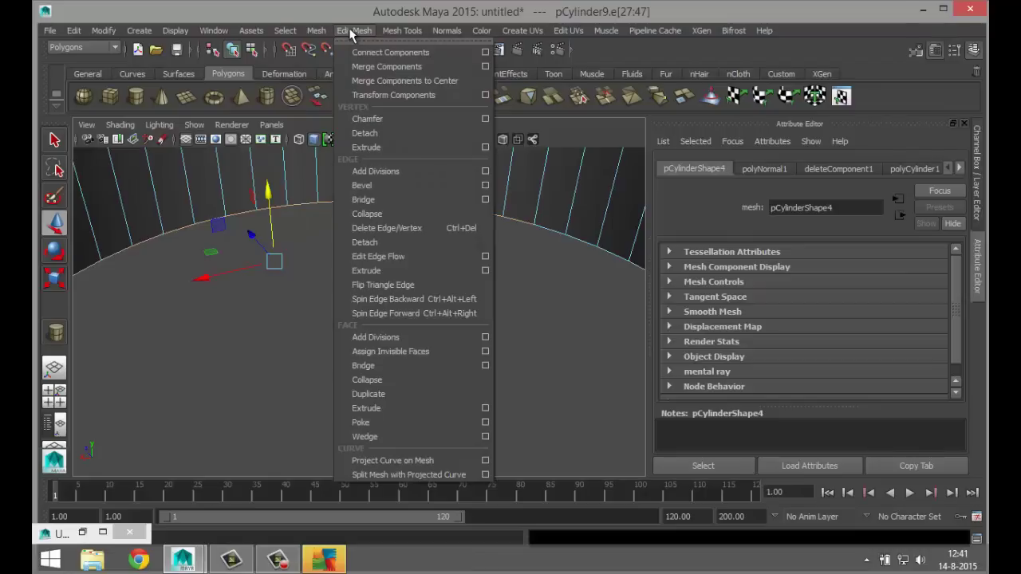
click(399, 184)
scroll(452, 301, down, 5)
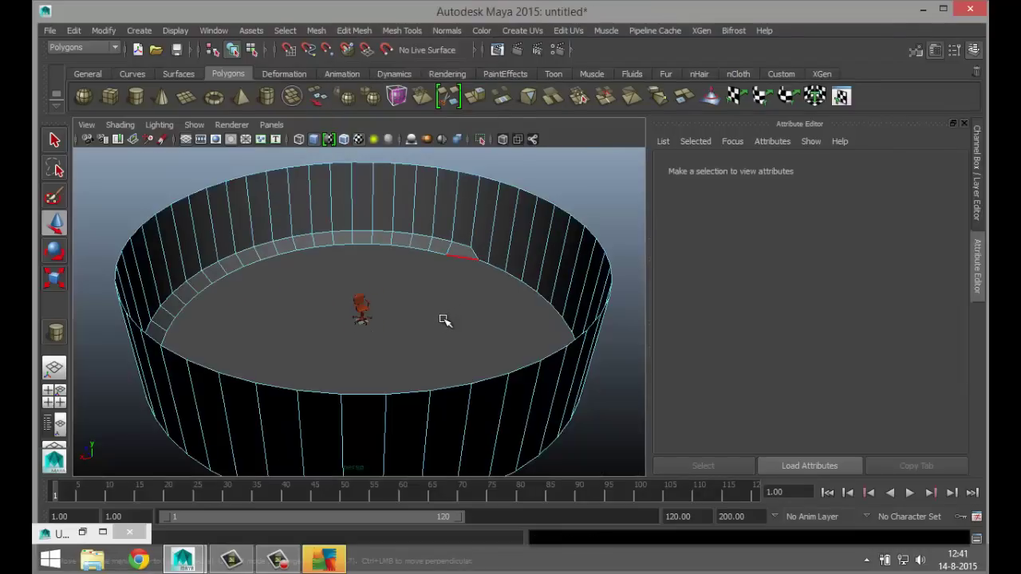
alt+drag(445, 319, 388, 352)
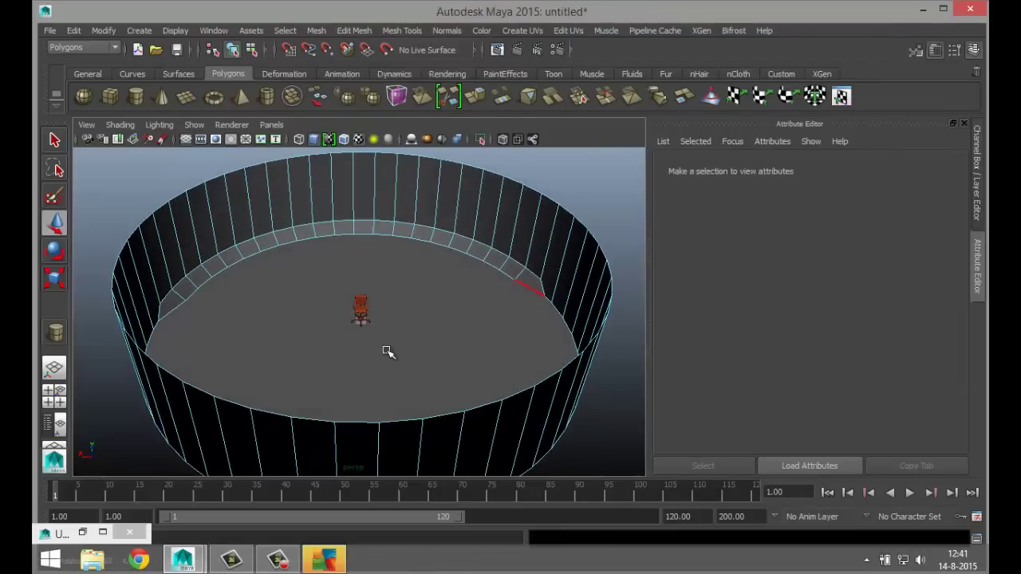
scroll(497, 338, up, 3)
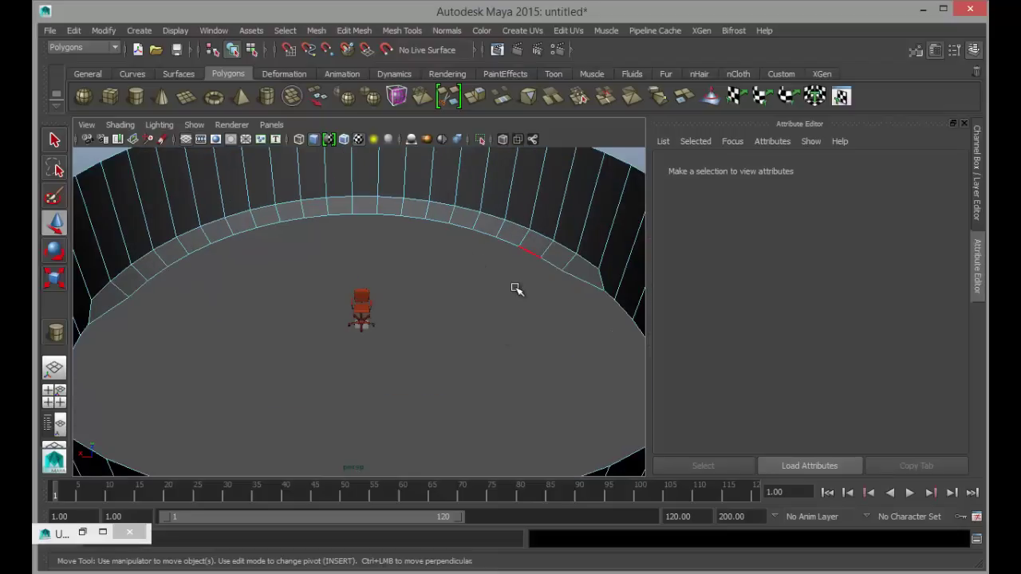
- Return the enclosure to object mode and set its bevel to 7 segments with a fraction of 1.000
right_drag(515, 289, 567, 210)
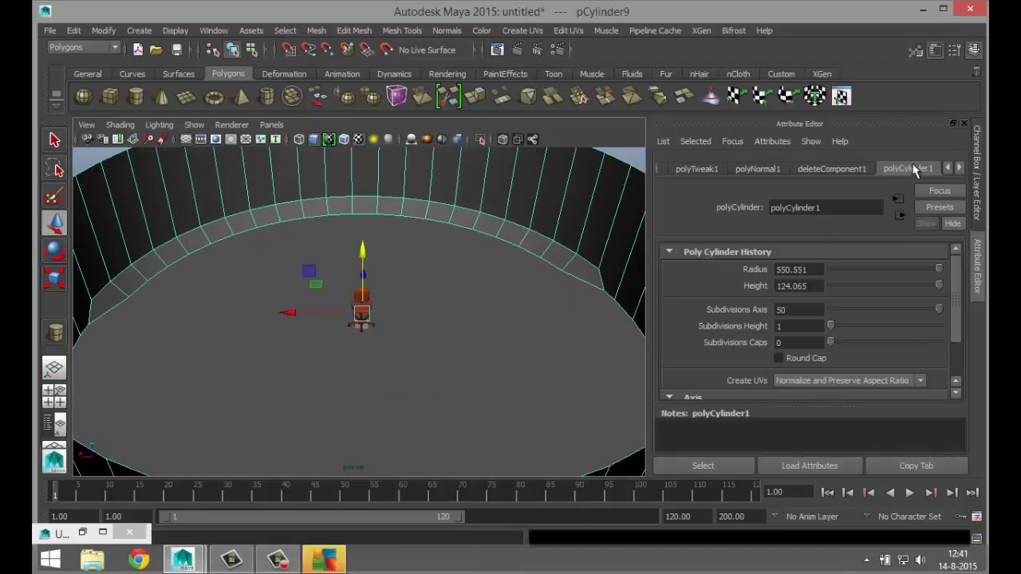
click(959, 169)
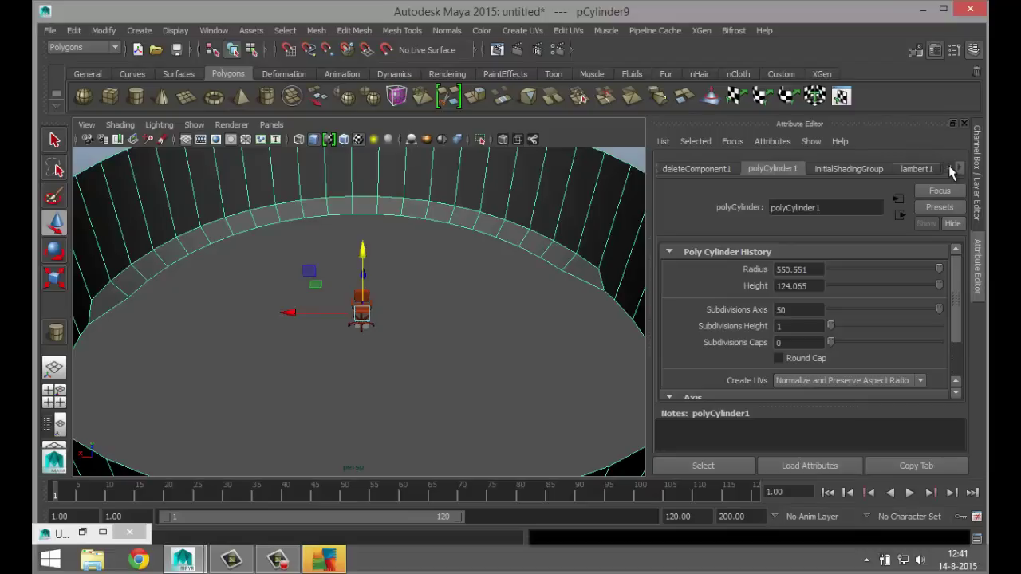
click(949, 169)
click(949, 169)
click(949, 169)
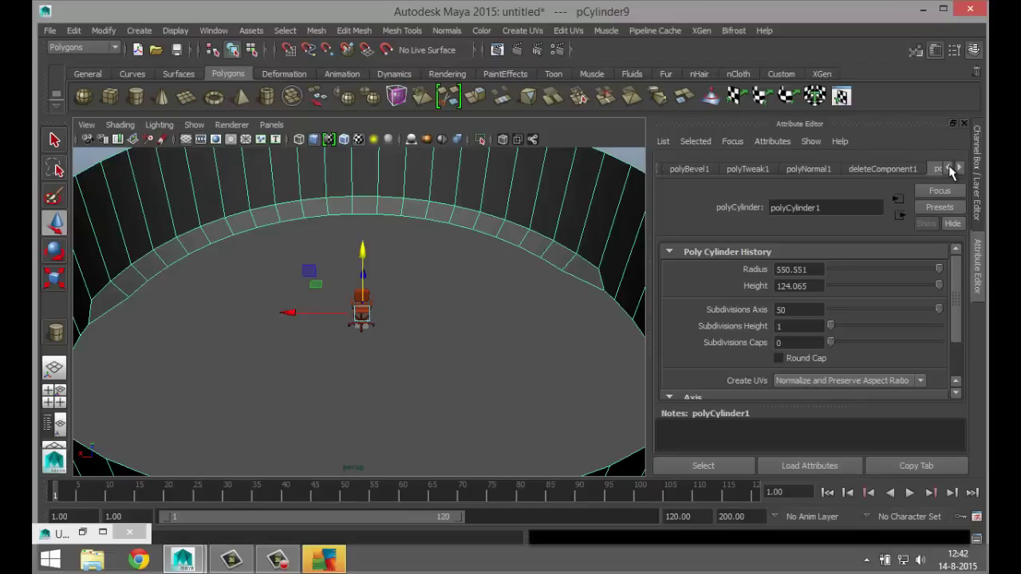
click(949, 170)
click(948, 171)
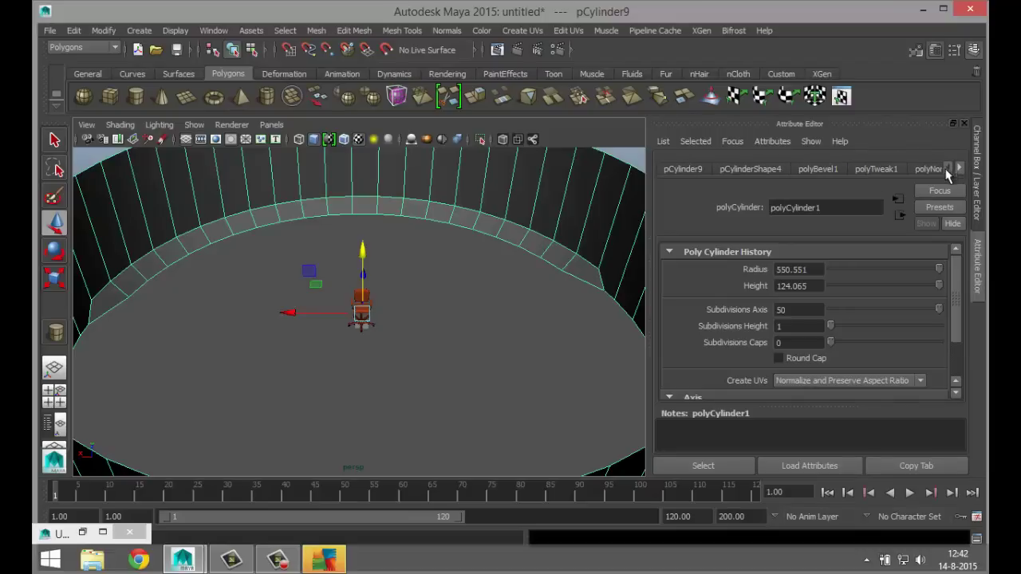
click(834, 171)
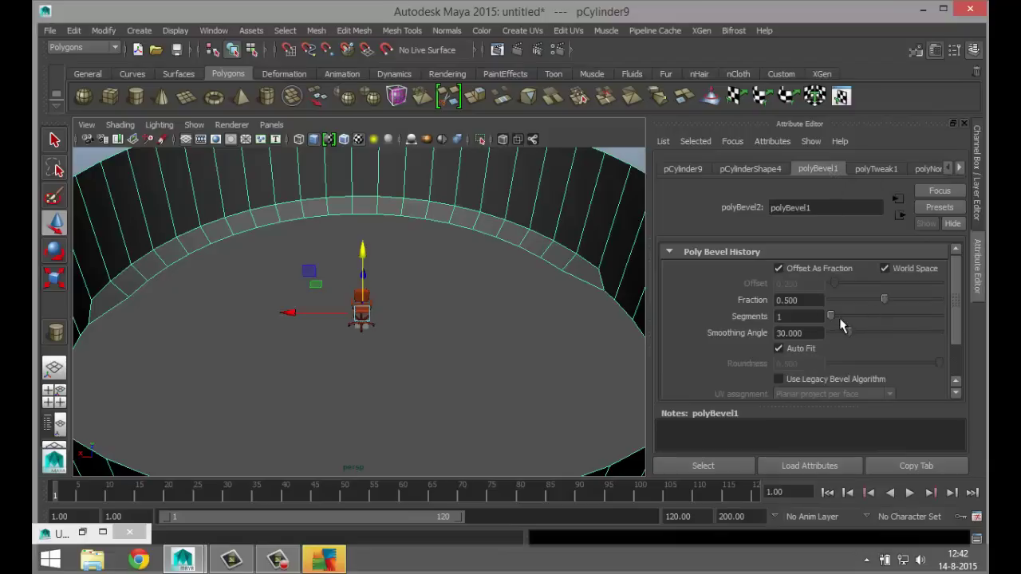
drag(830, 317, 950, 302)
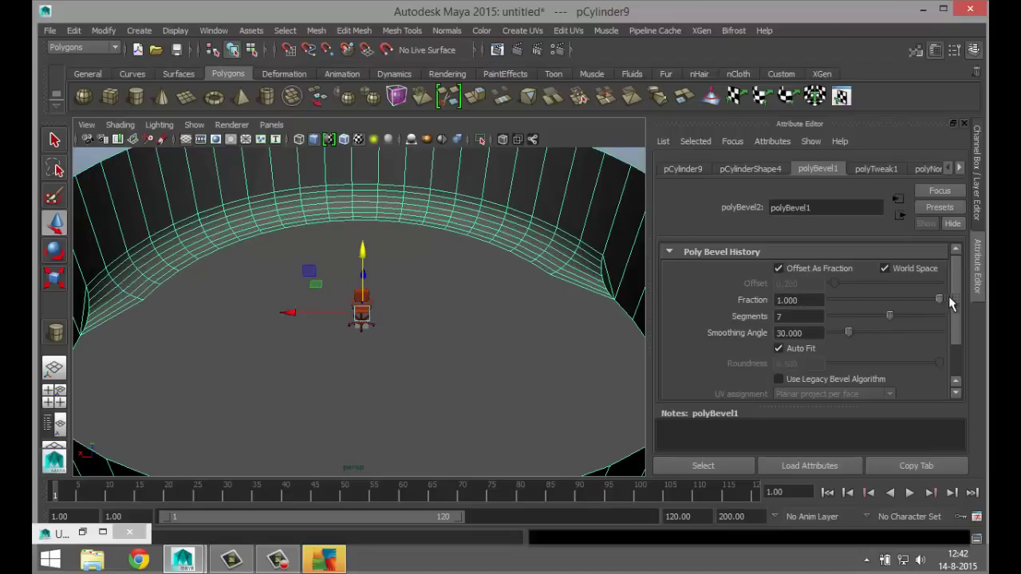
- Frame the chair in a close three-quarter view against the curved backdrop and show the 960 x 540 resolution gate
scroll(528, 342, up, 2)
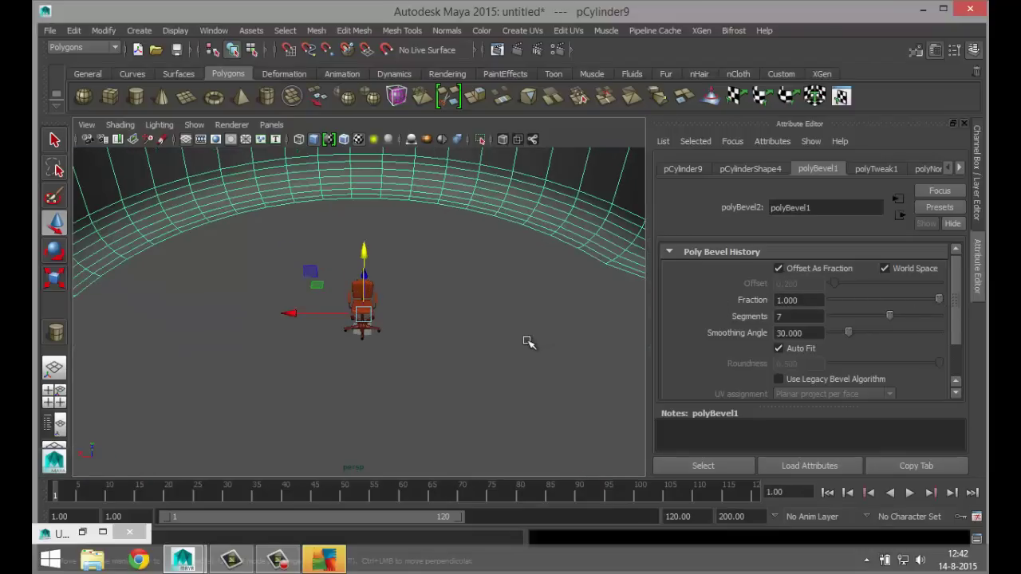
scroll(507, 359, up, 3)
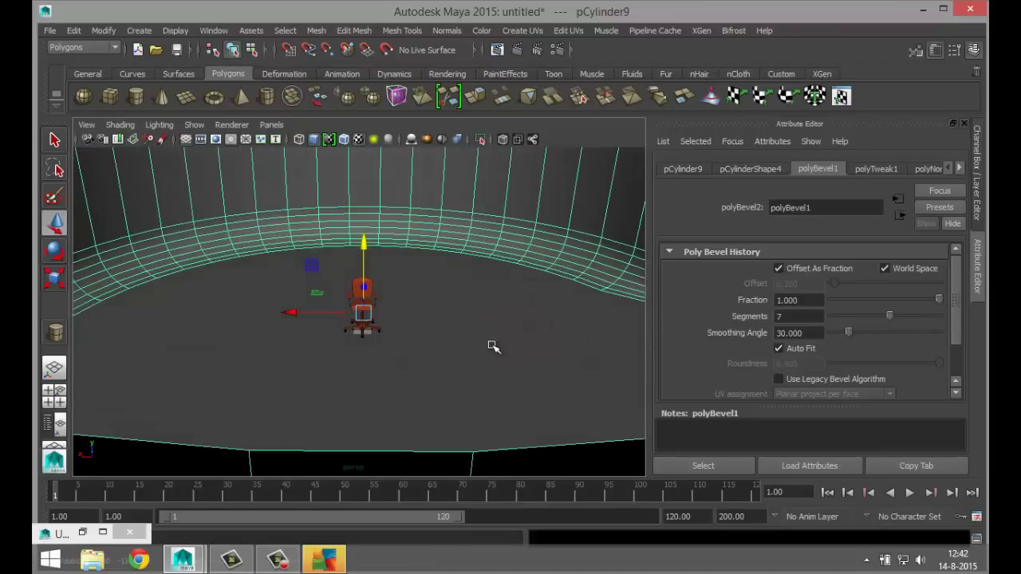
scroll(486, 391, up, 4)
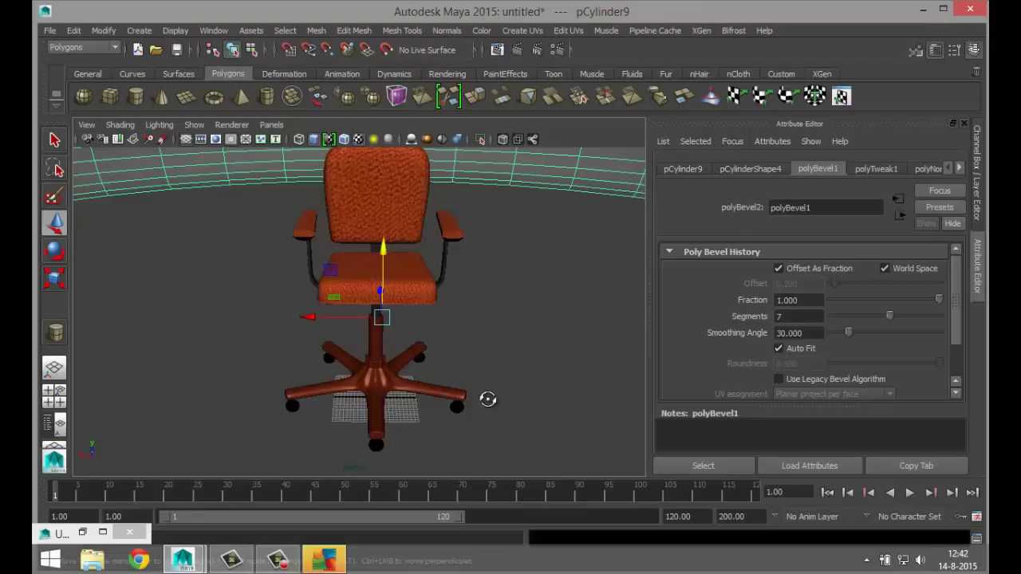
mouse_move(485, 402)
alt+mouse_down()
mouse_move(529, 387)
mouse_move(539, 397)
mouse_move(495, 397)
alt+mouse_up()
scroll(511, 369, up, 2)
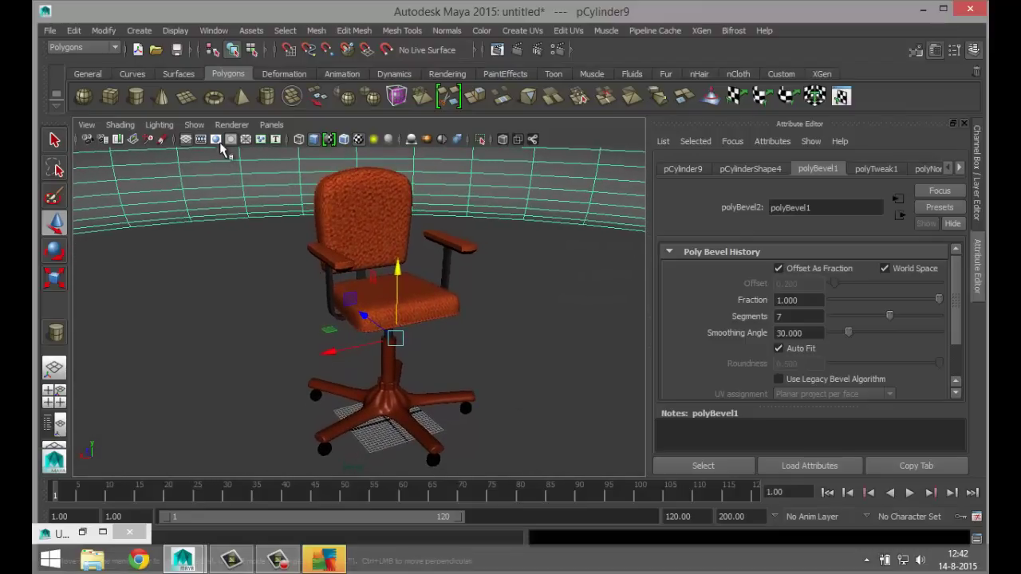
click(216, 140)
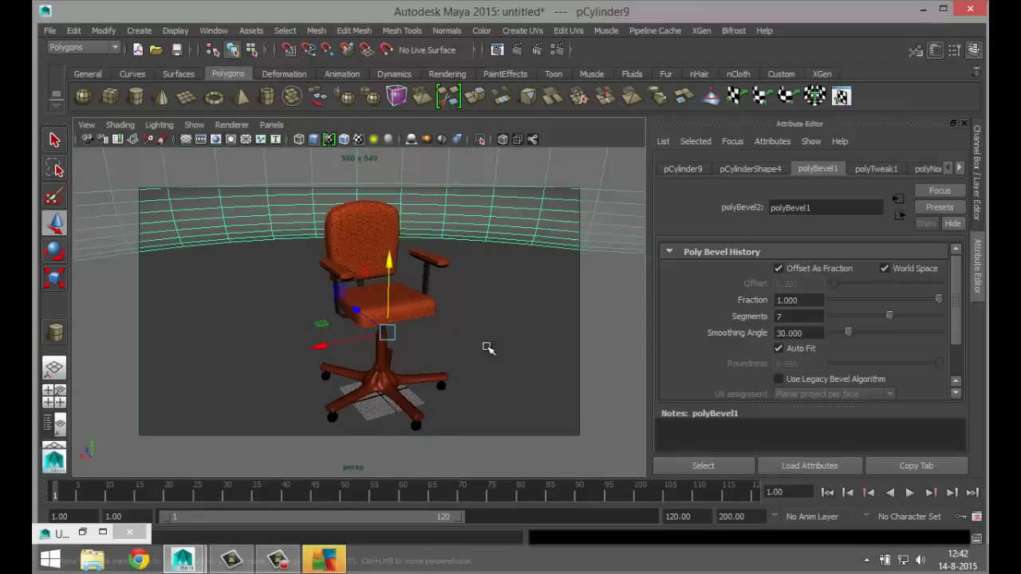
- Enter New as the name in the perspective camera's bookmark editor, apply it and close the editor
click(87, 125)
mouse_move(207, 311)
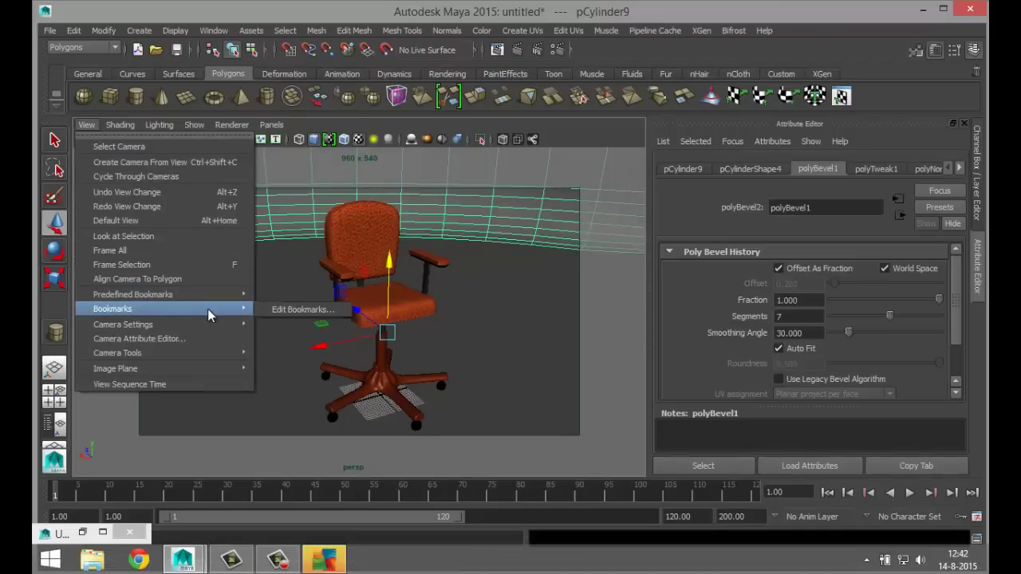
click(291, 310)
click(504, 371)
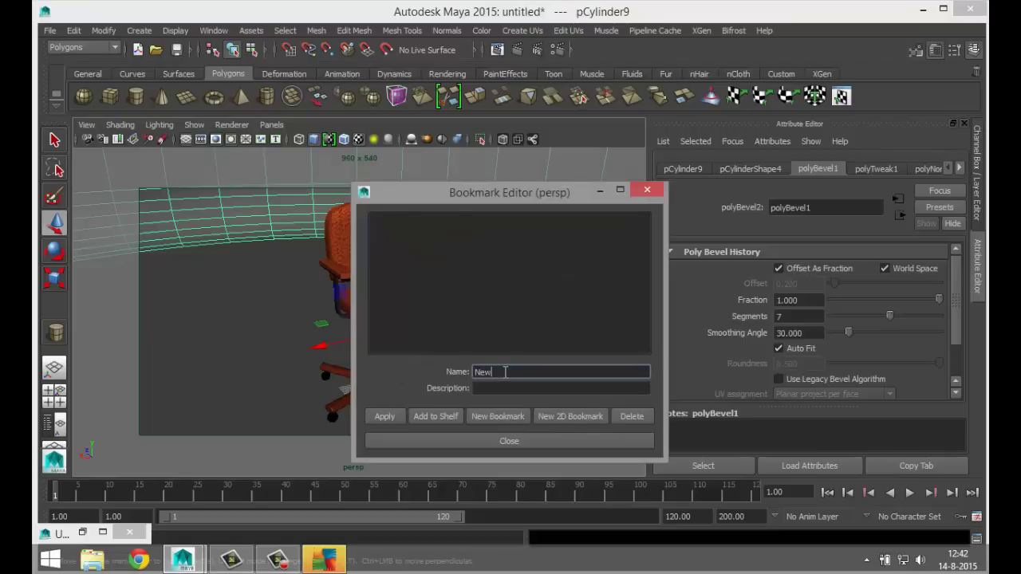
click(389, 421)
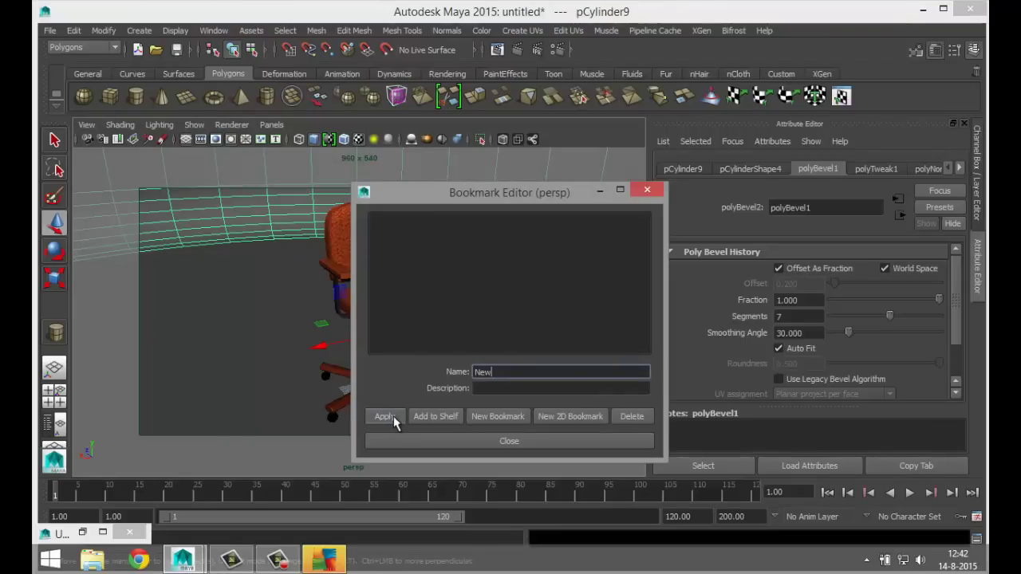
click(643, 192)
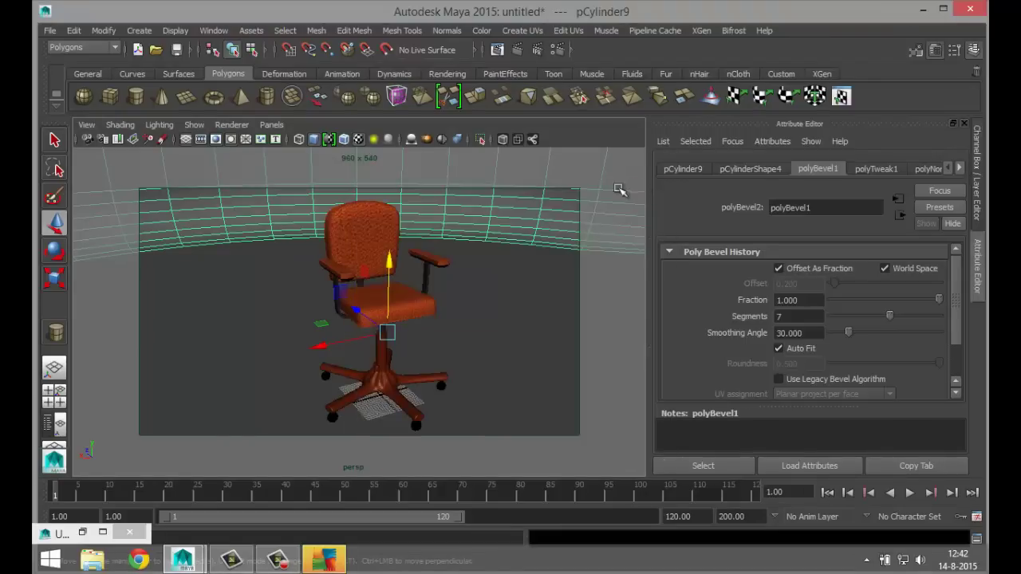
- Assign a new Blinn material to the round backdrop in object mode
scroll(531, 287, down, 5)
right_click(513, 317)
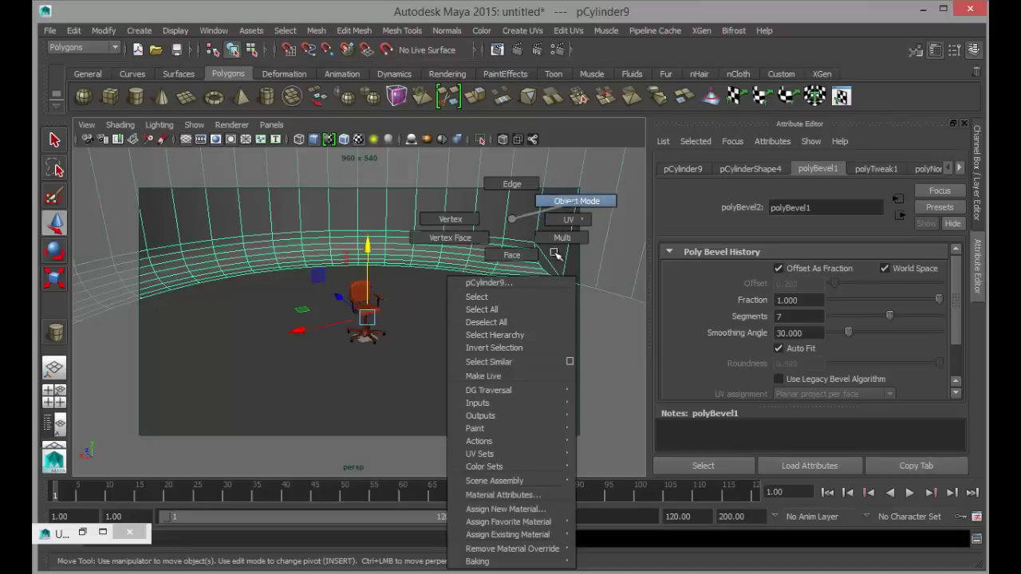
click(576, 201)
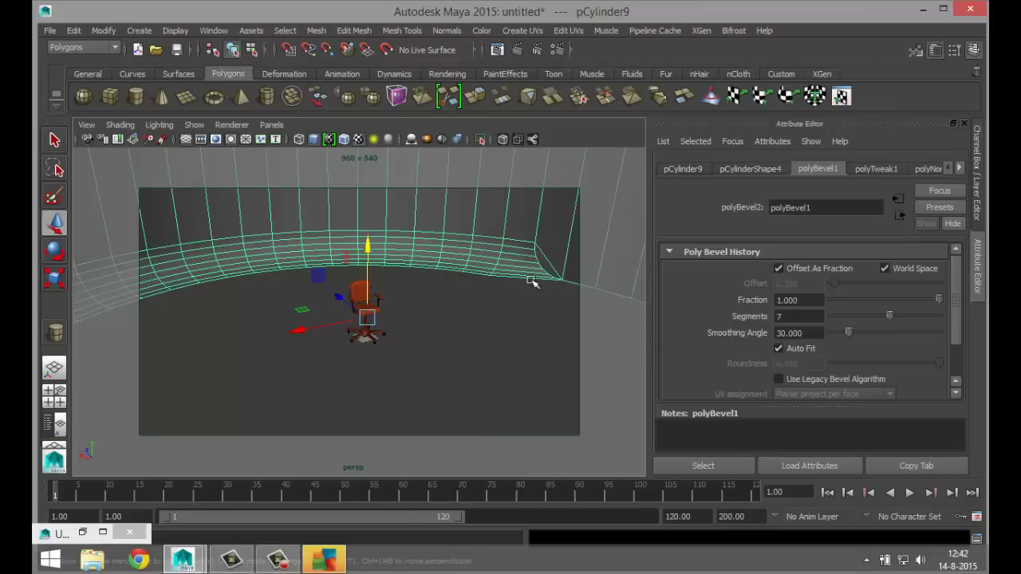
right_click(496, 318)
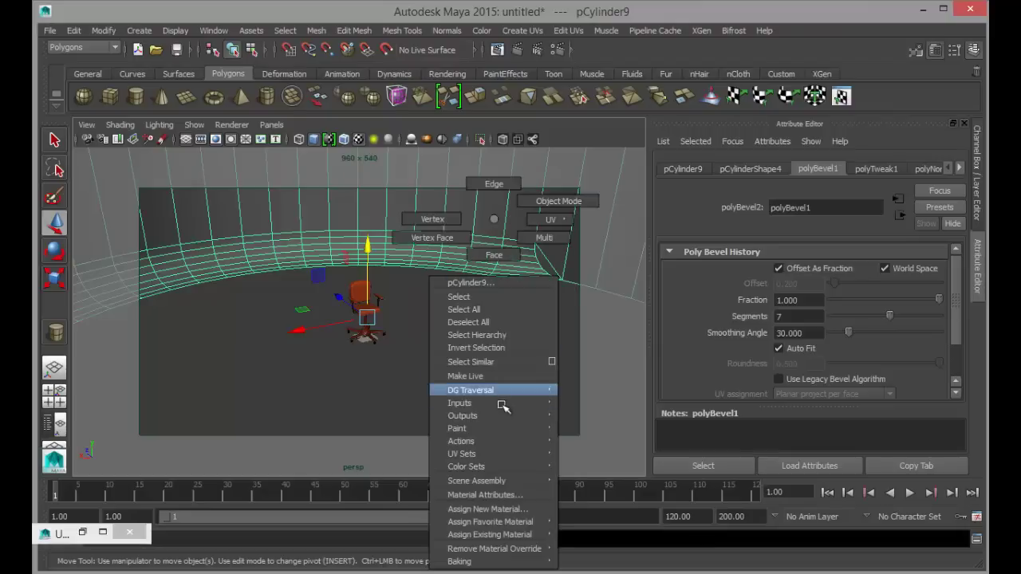
click(510, 509)
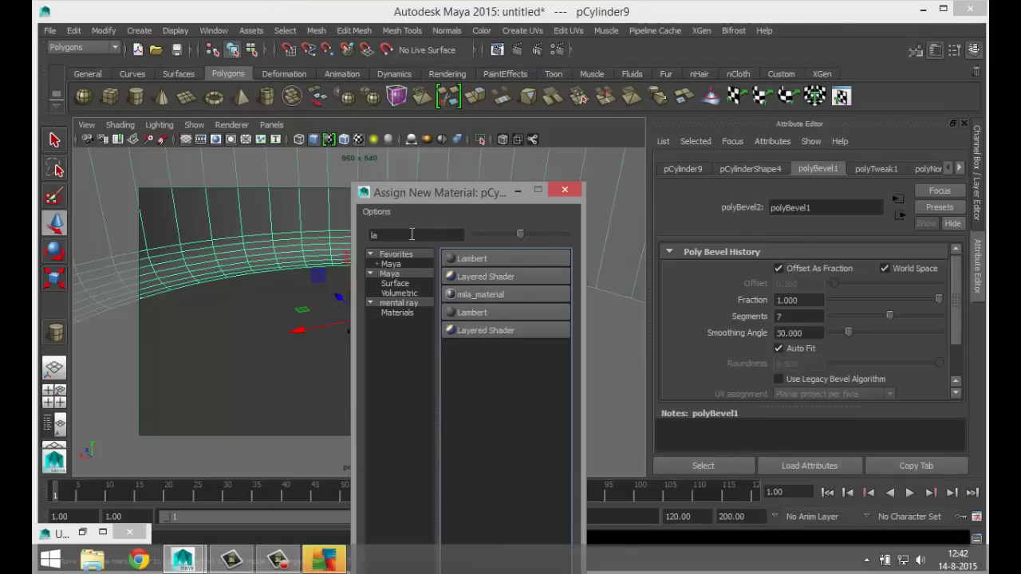
double_click(375, 234)
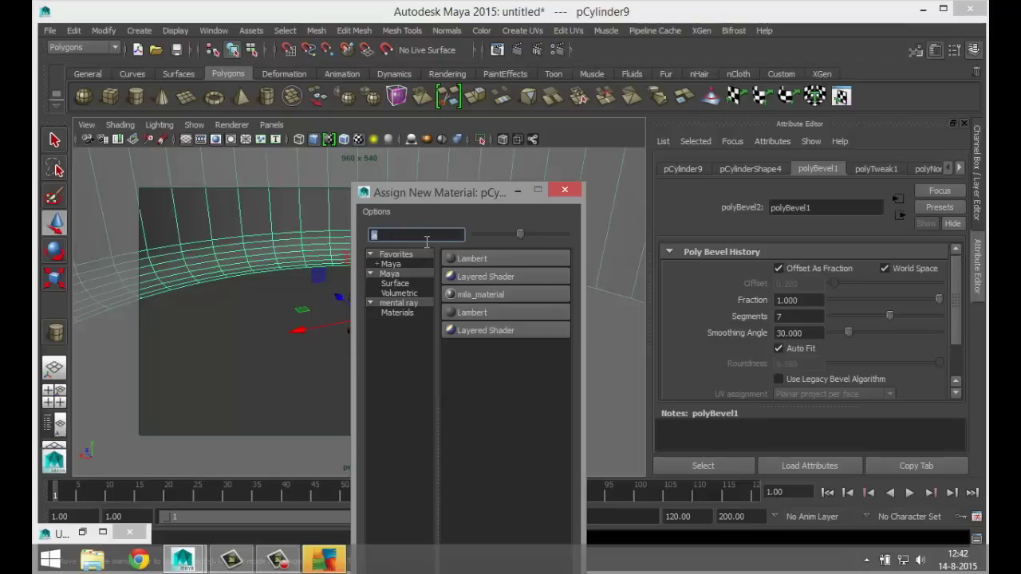
text(bli)
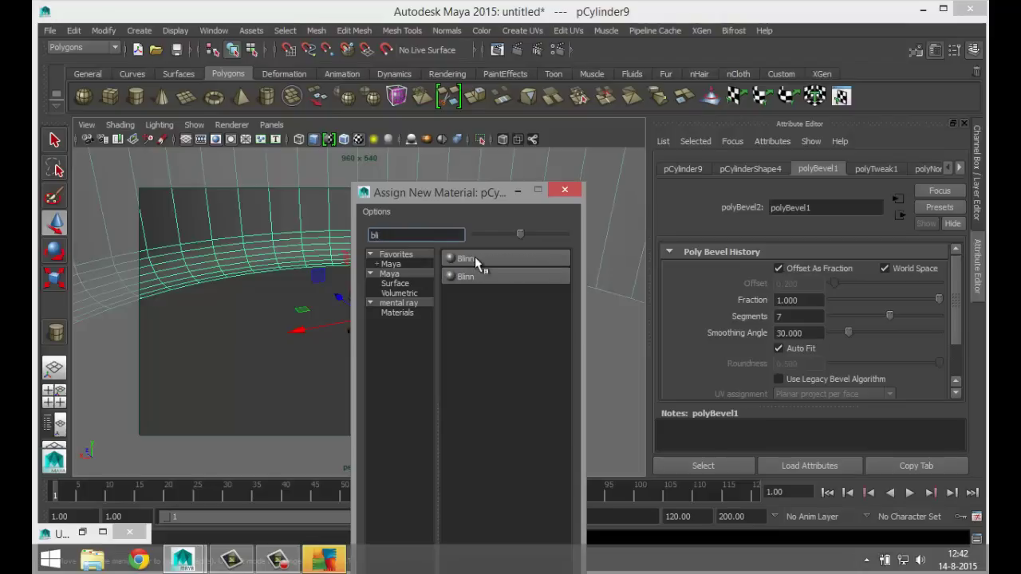
click(517, 258)
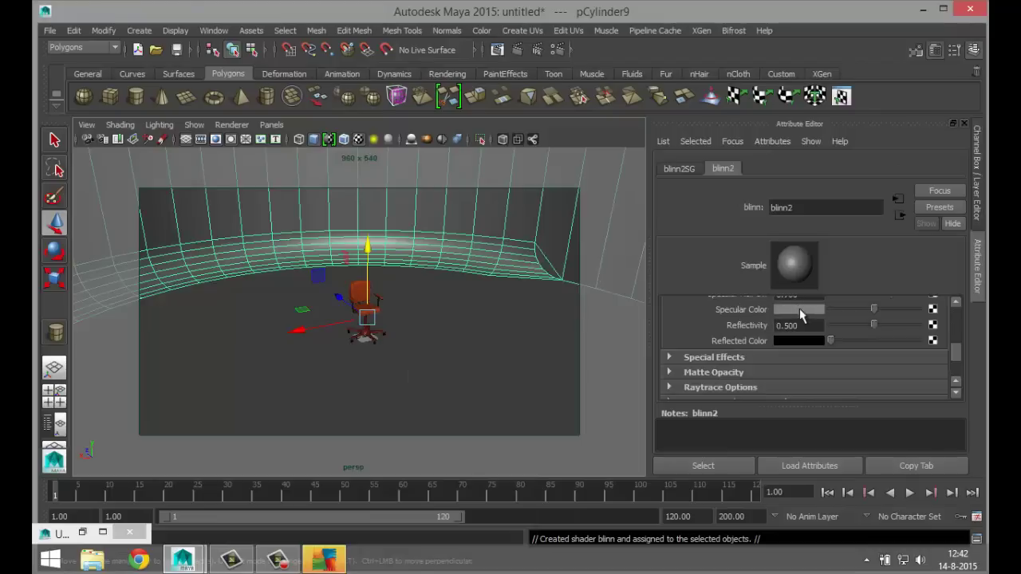
- Set the backdrop's Blinn material colour to white
scroll(800, 313, up, 5)
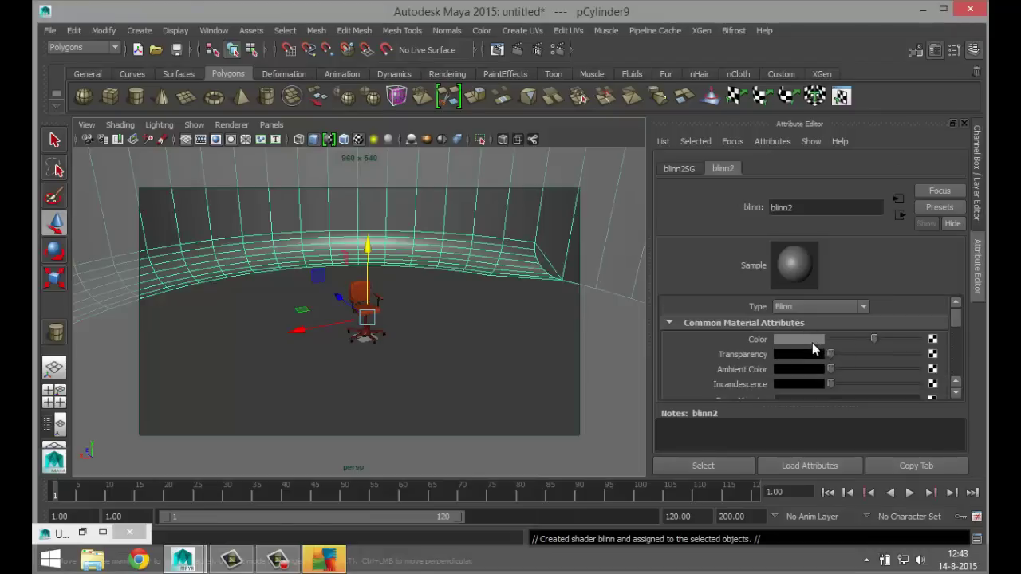
click(813, 349)
click(757, 319)
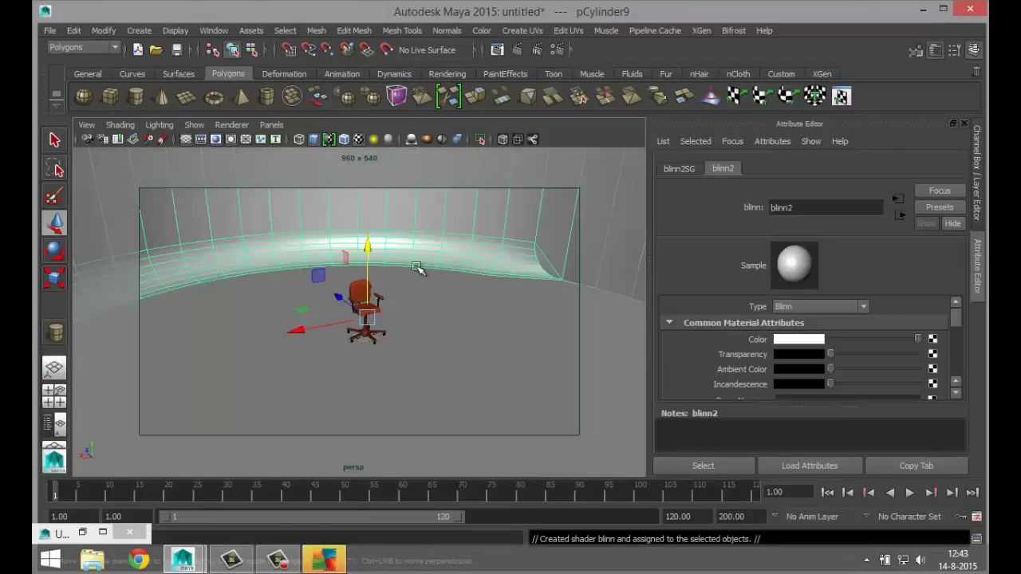
- Create an area light and raise it above the office chair
scroll(416, 267, down, 5)
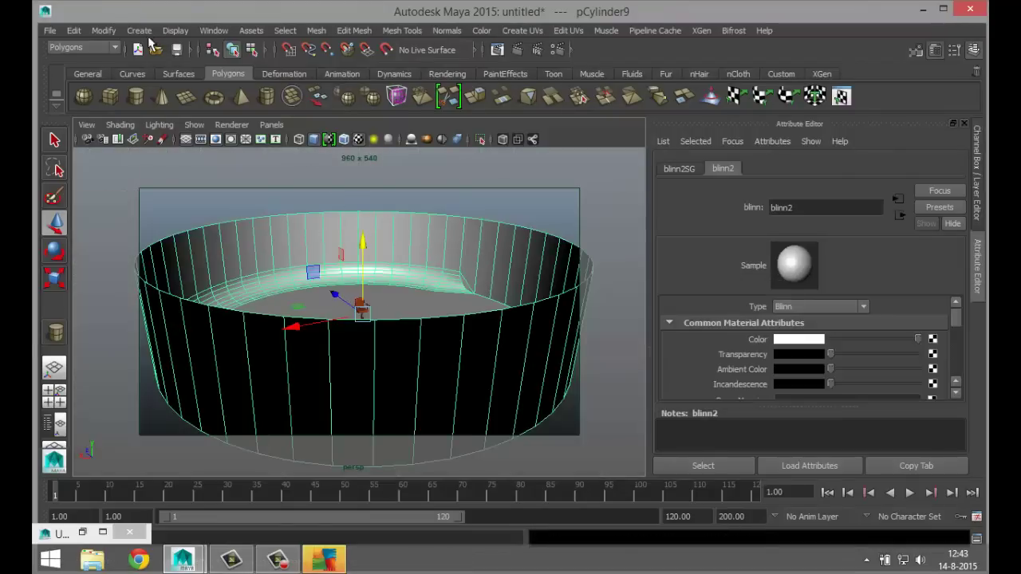
click(141, 32)
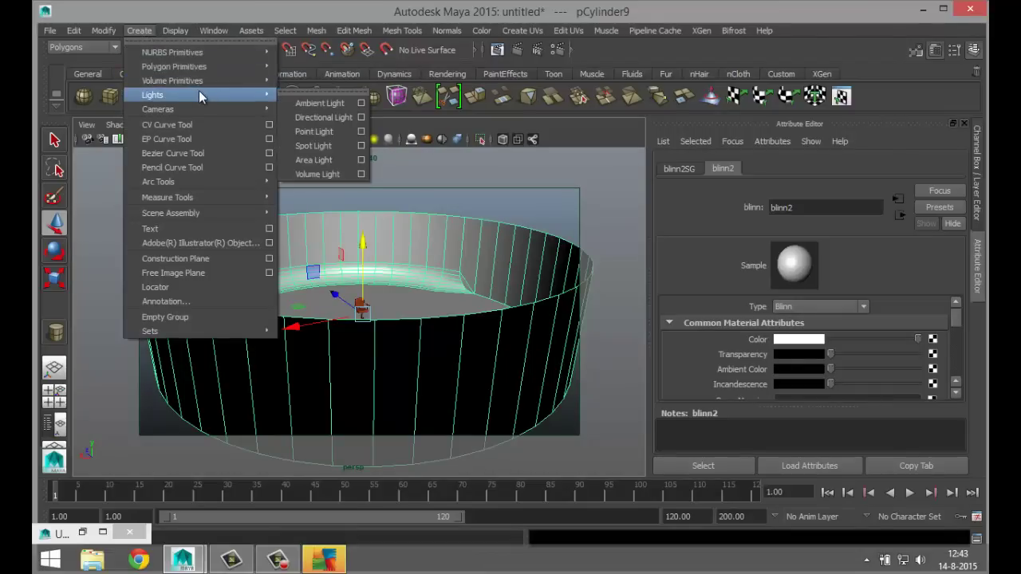
mouse_move(267, 95)
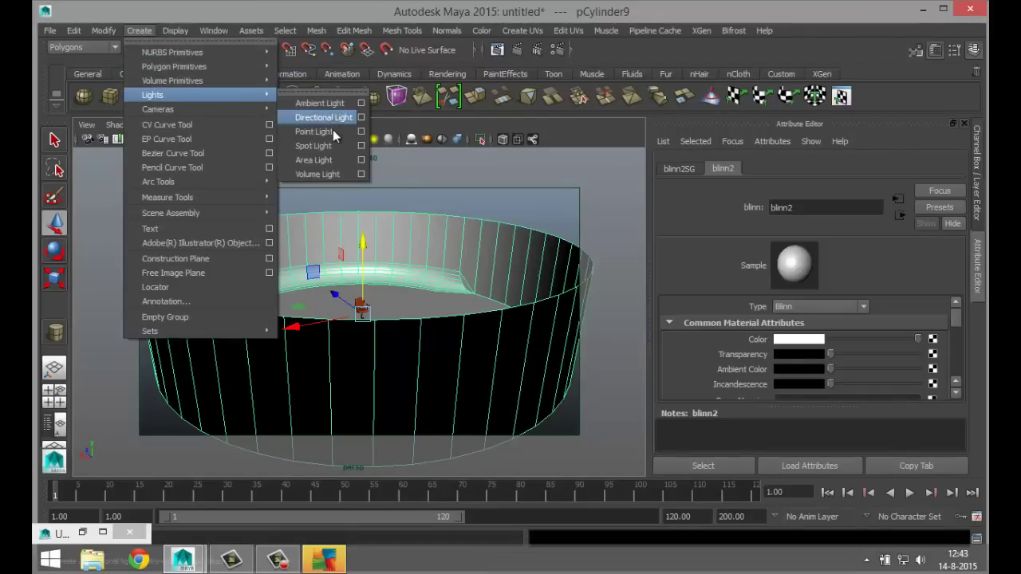
click(332, 160)
scroll(415, 279, up, 3)
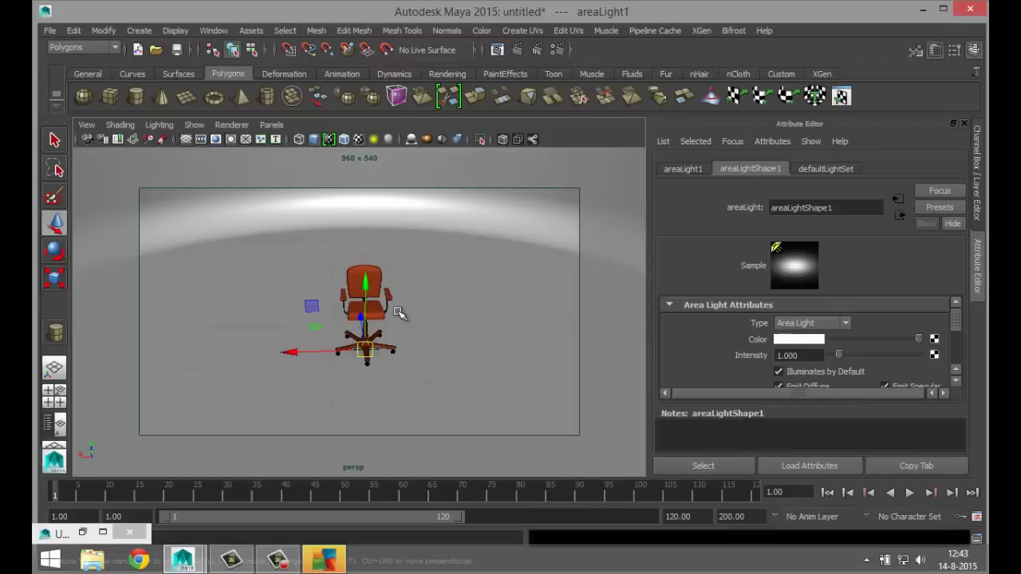
drag(365, 286, 371, 113)
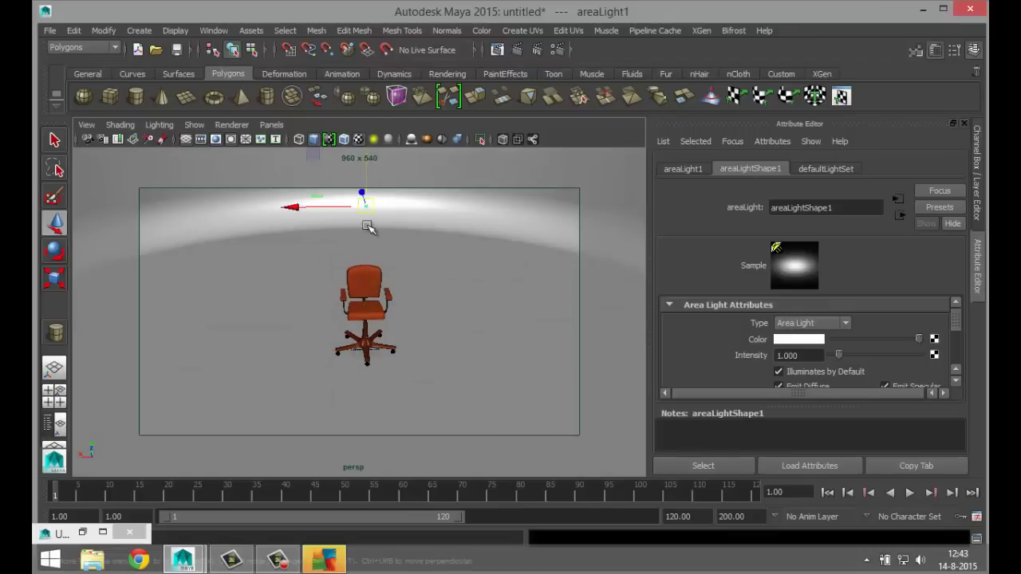
scroll(378, 291, down, 2)
- Show the area light's aim handle, lower the aim point onto the chair and light the viewport with the scene lights
key(t)
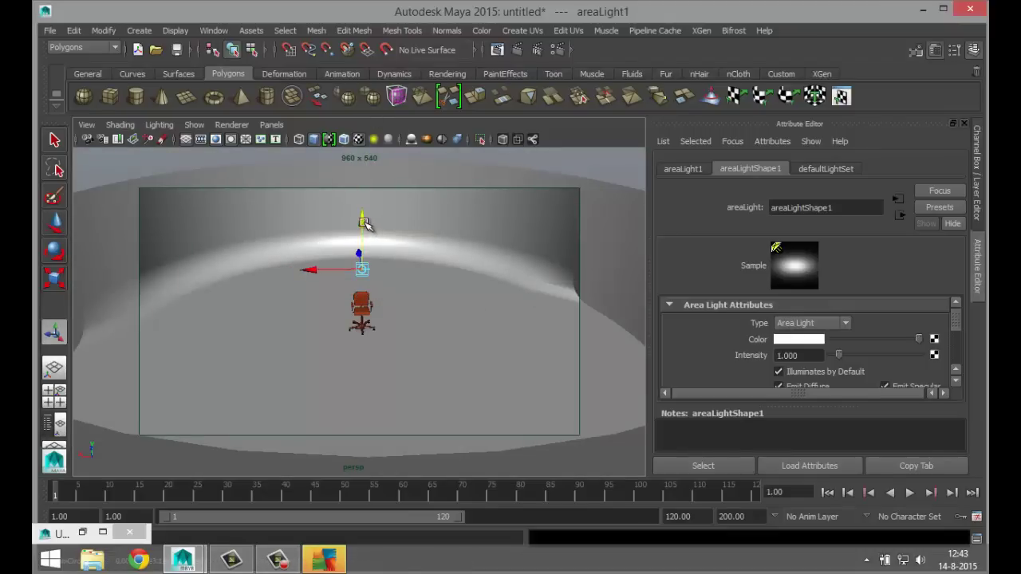
drag(363, 222, 373, 274)
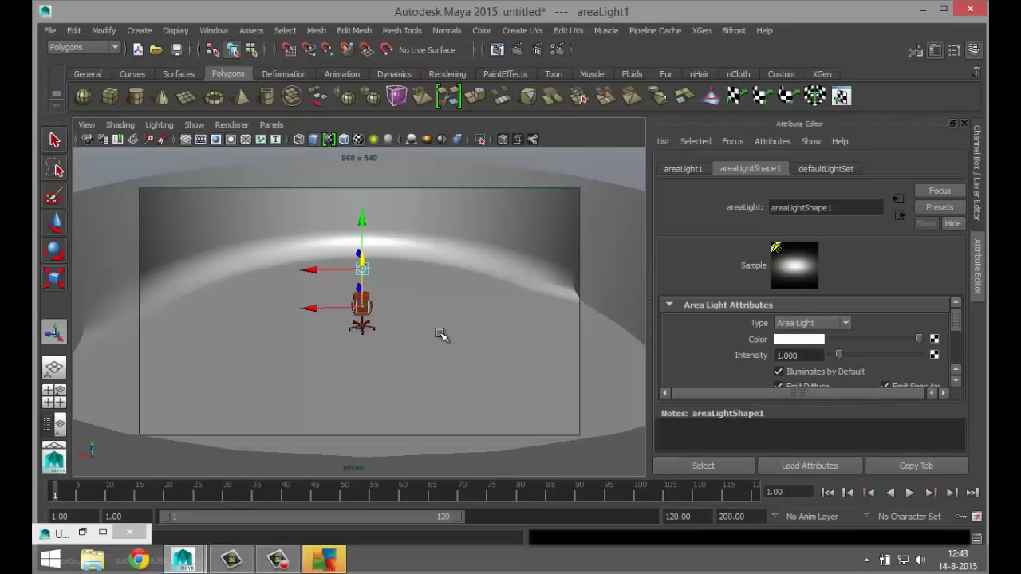
key(7)
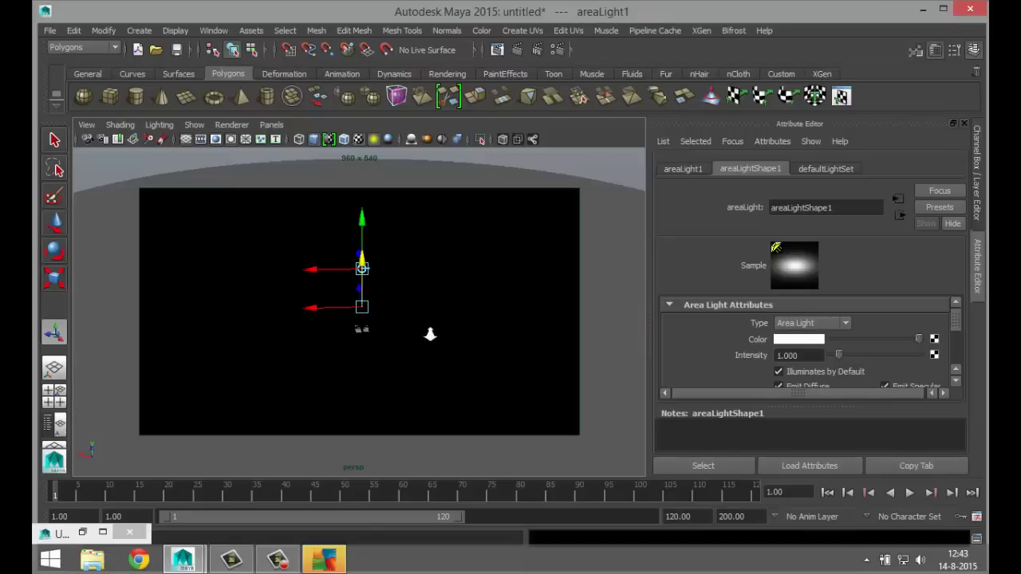
scroll(430, 334, up, 3)
scroll(391, 344, down, 3)
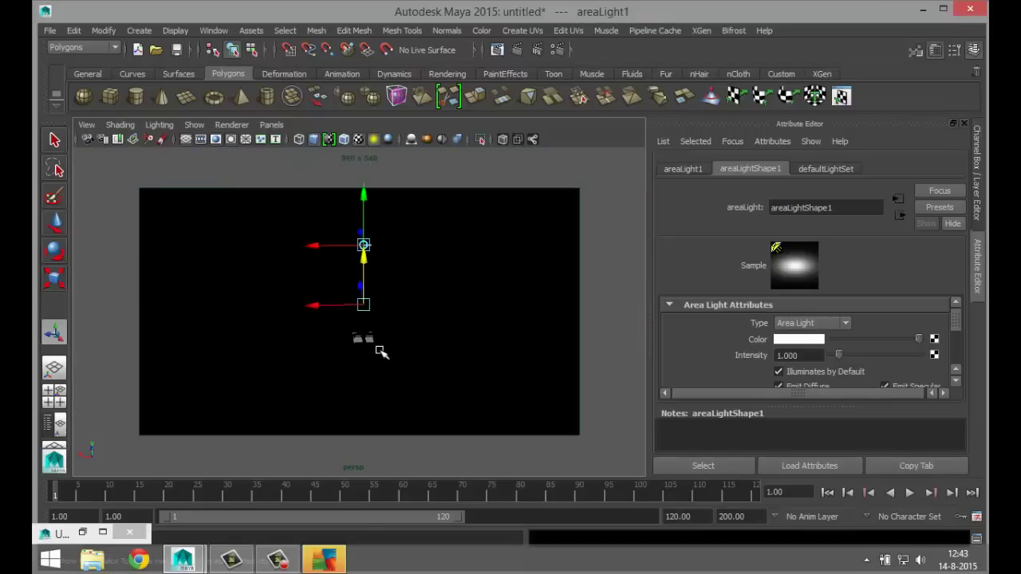
- Shift the area light's aim point along the Z axis and lower the light to the chair's base
alt+drag(381, 351, 467, 347)
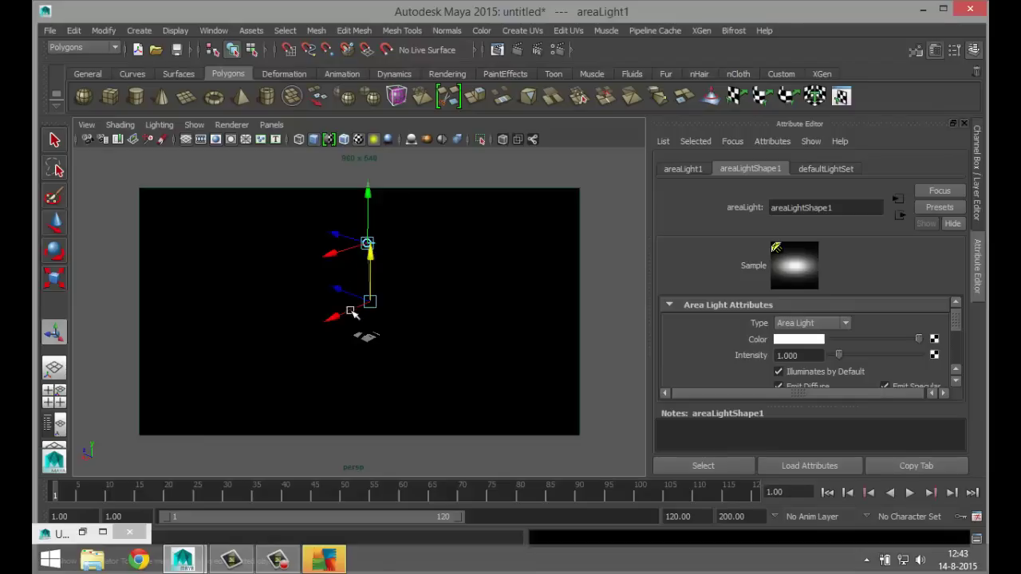
drag(344, 293, 375, 287)
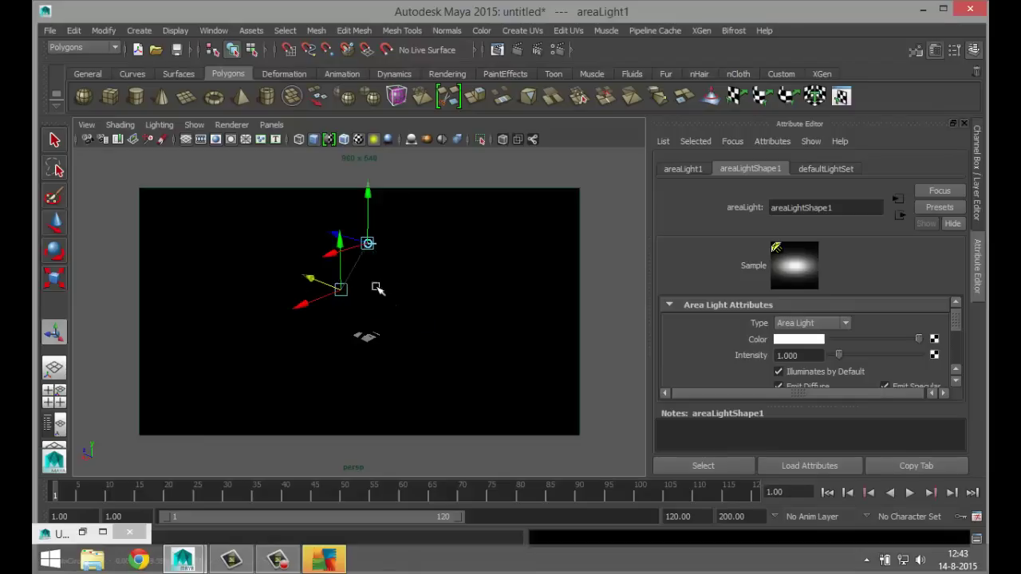
drag(371, 206, 346, 257)
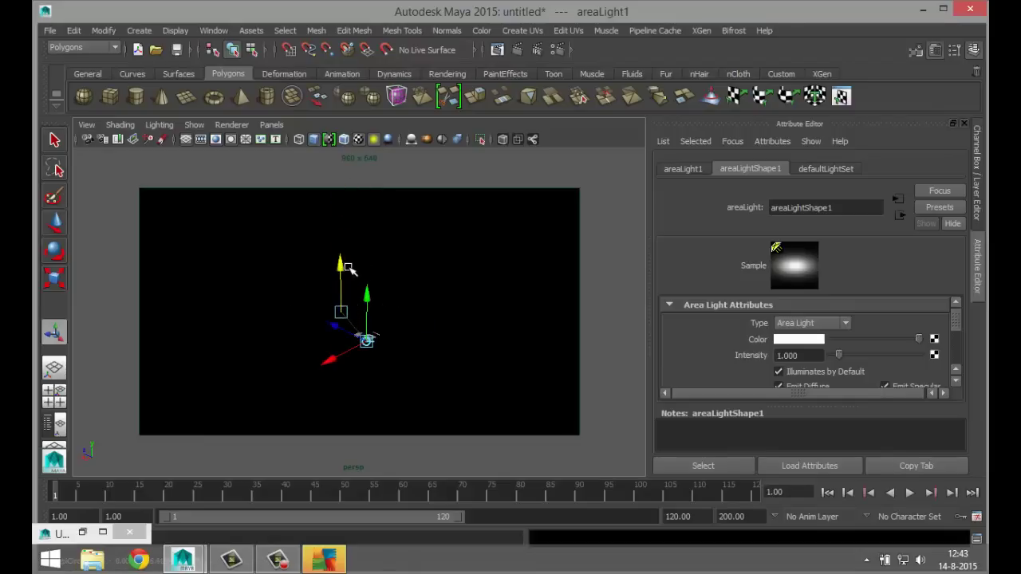
- Set the area light's intensity to 10
click(820, 356)
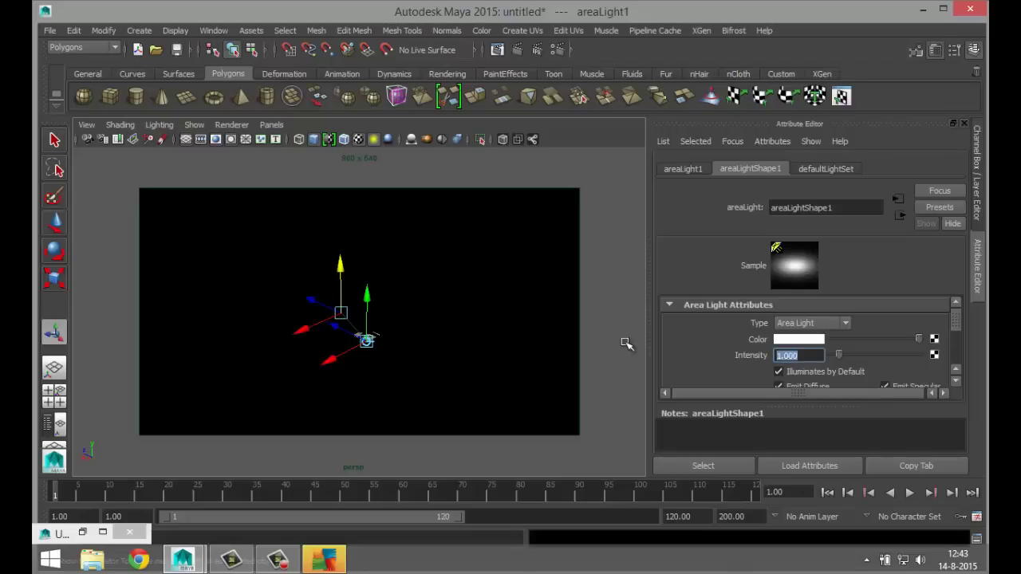
key(Return)
scroll(515, 320, up, 5)
- Raise the area light well above the chair and shift its aim point along the X axis towards the chair
drag(383, 364, 361, 185)
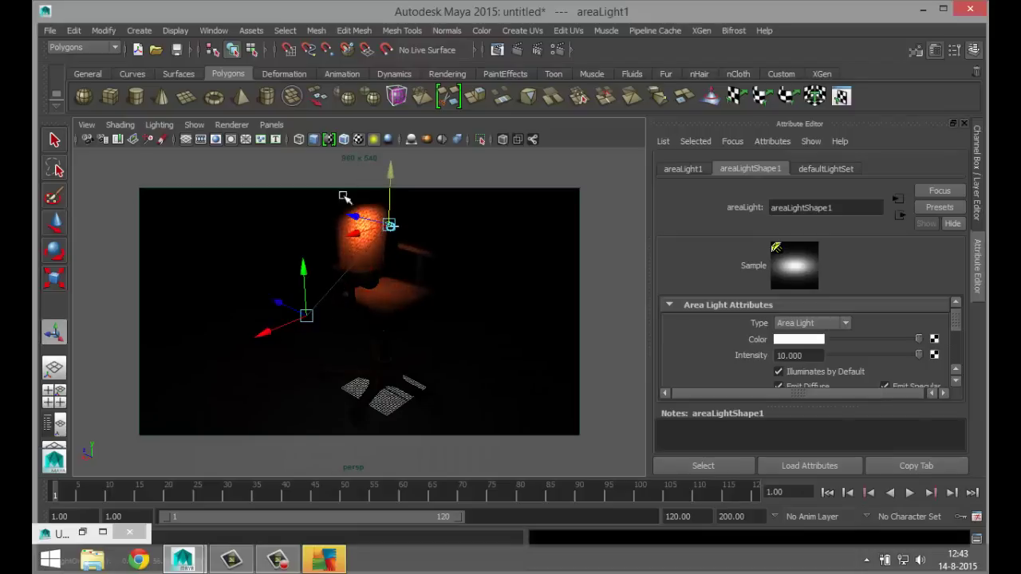
scroll(358, 335, down, 3)
drag(381, 247, 376, 193)
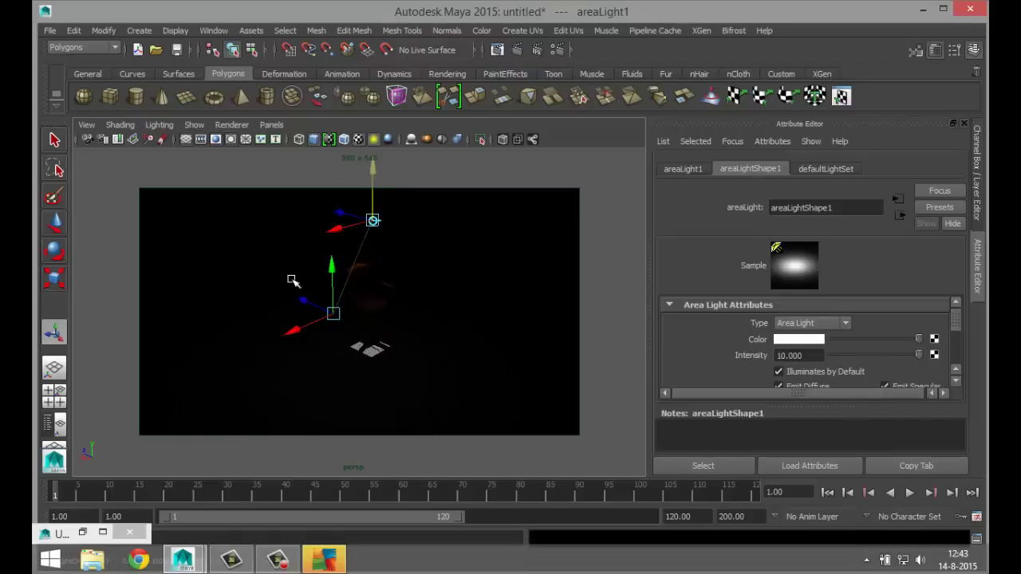
drag(304, 329, 346, 325)
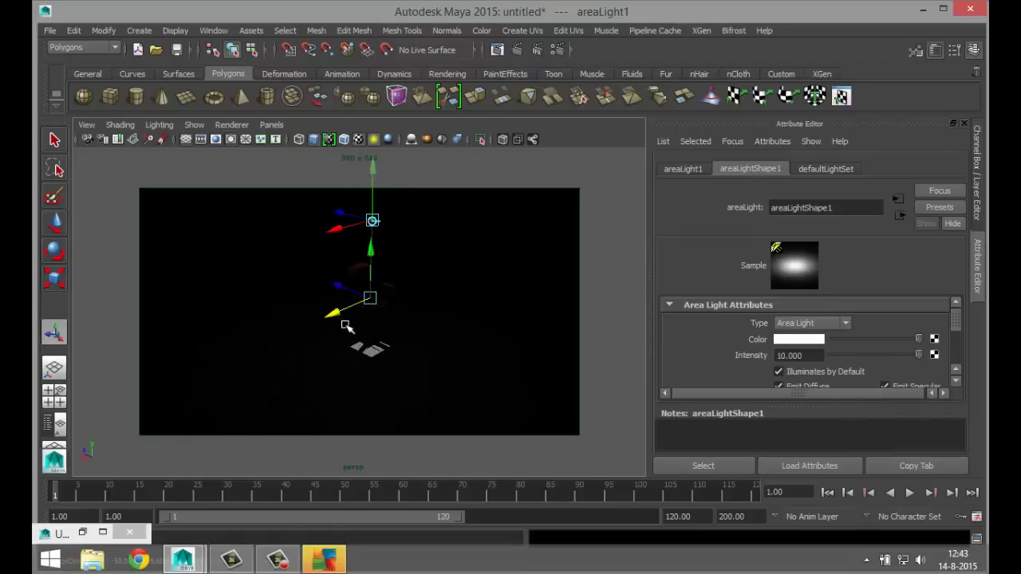
- Scale the area light up uniformly to wider than the chair and set its intensity to 1
click(371, 220)
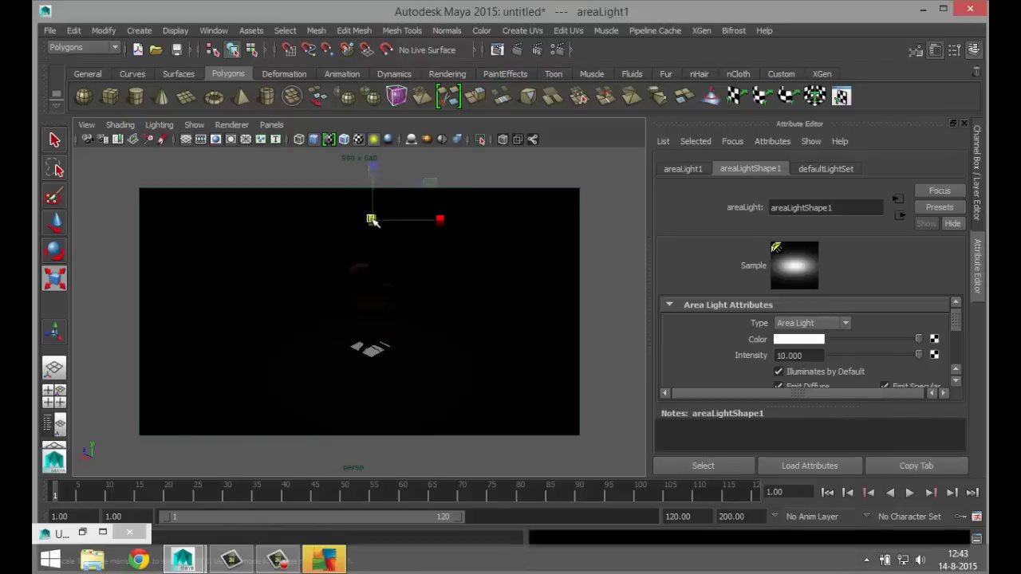
drag(371, 220, 498, 254)
double_click(822, 359)
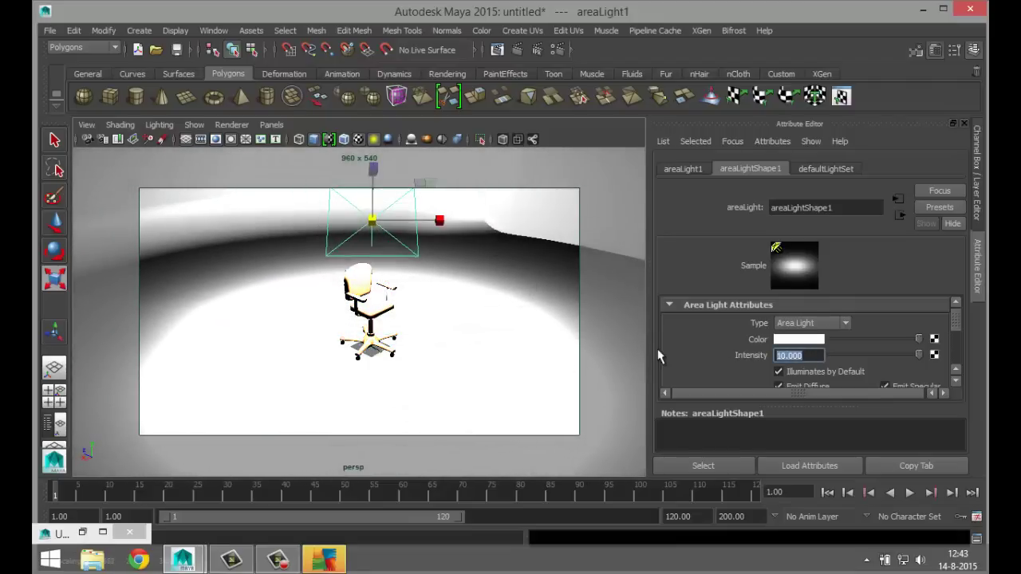
text(1)
key(Return)
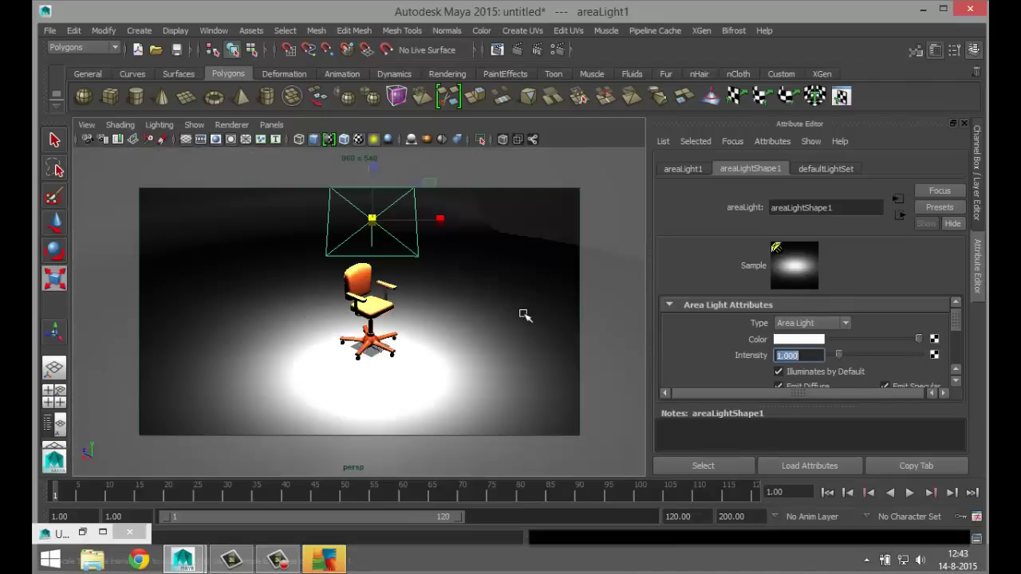
- Move the area light higher above the floor and offset it along the X axis to one side of the chair
scroll(524, 314, down, 4)
alt+drag(462, 335, 391, 328)
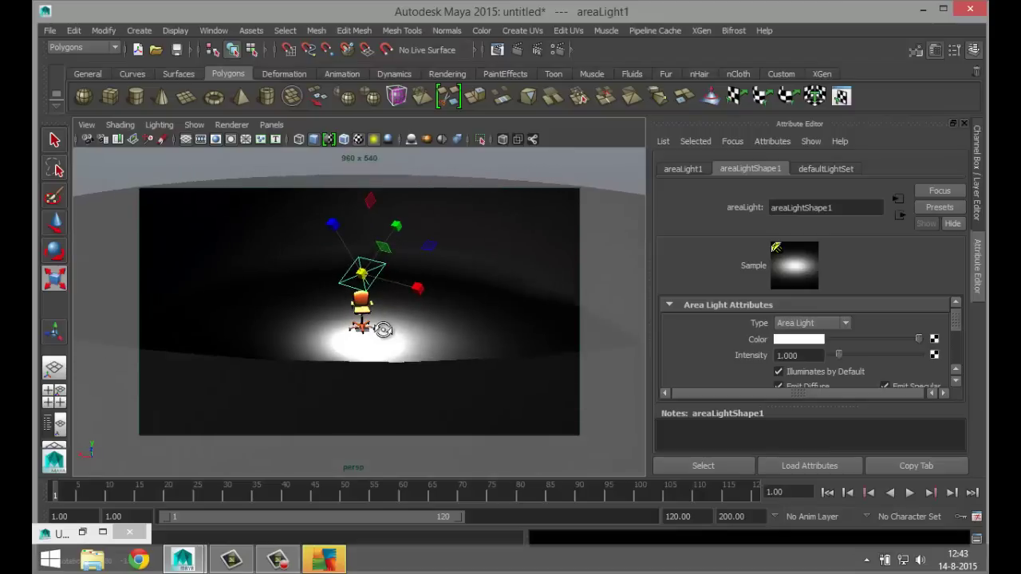
scroll(395, 327, up, 5)
scroll(431, 399, down, 4)
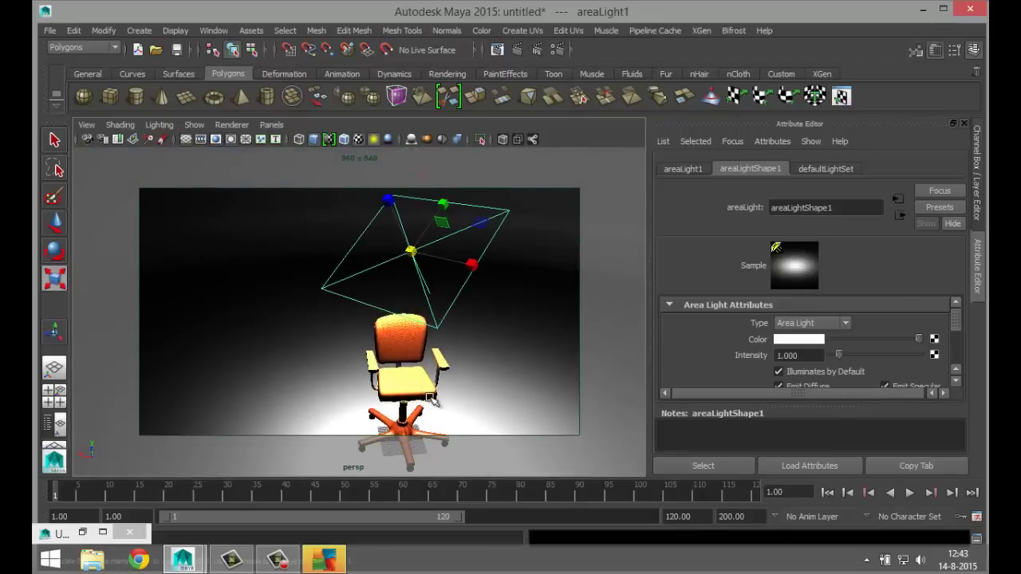
key(w)
drag(381, 213, 366, 106)
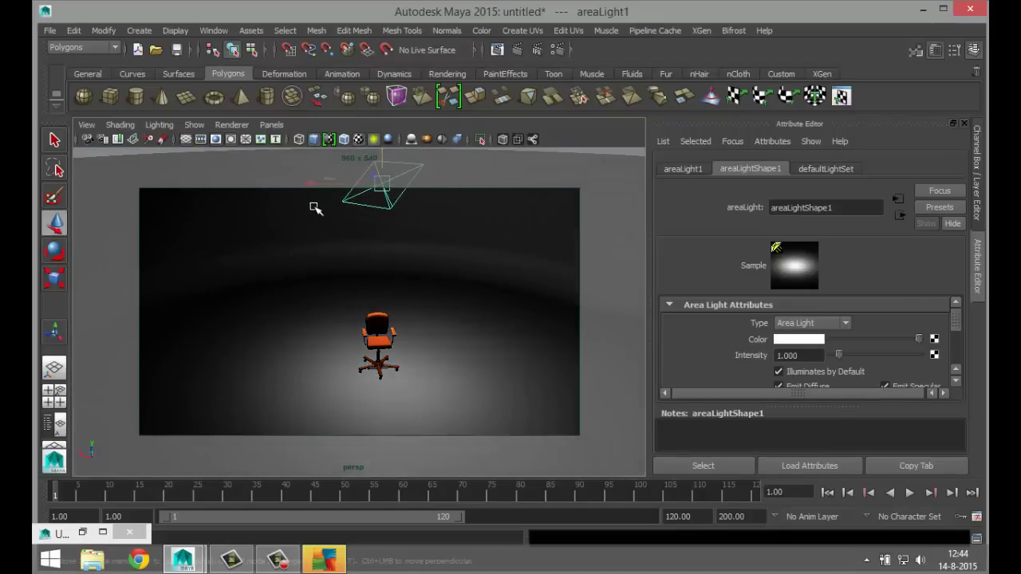
drag(312, 186, 171, 199)
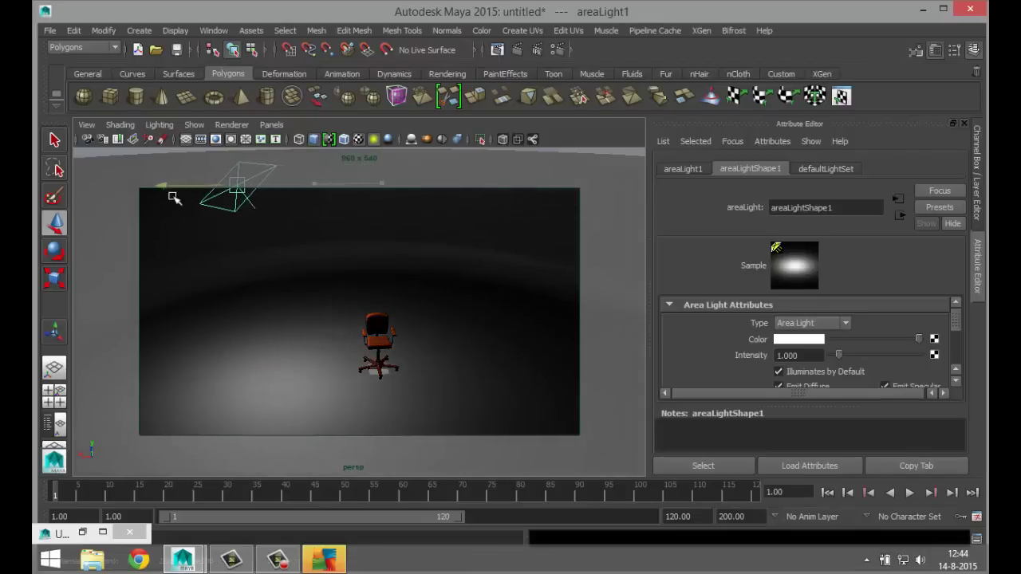
- Shift the offset area light's aim point along X towards the chair and lower it to the chair's base
scroll(275, 291, down, 3)
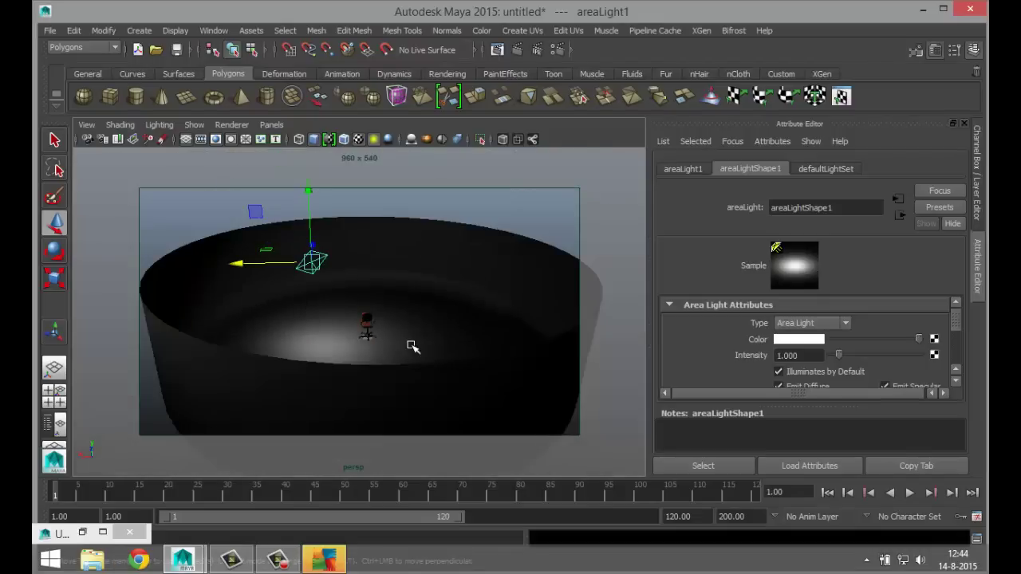
key(t)
drag(277, 292, 327, 304)
click(380, 287)
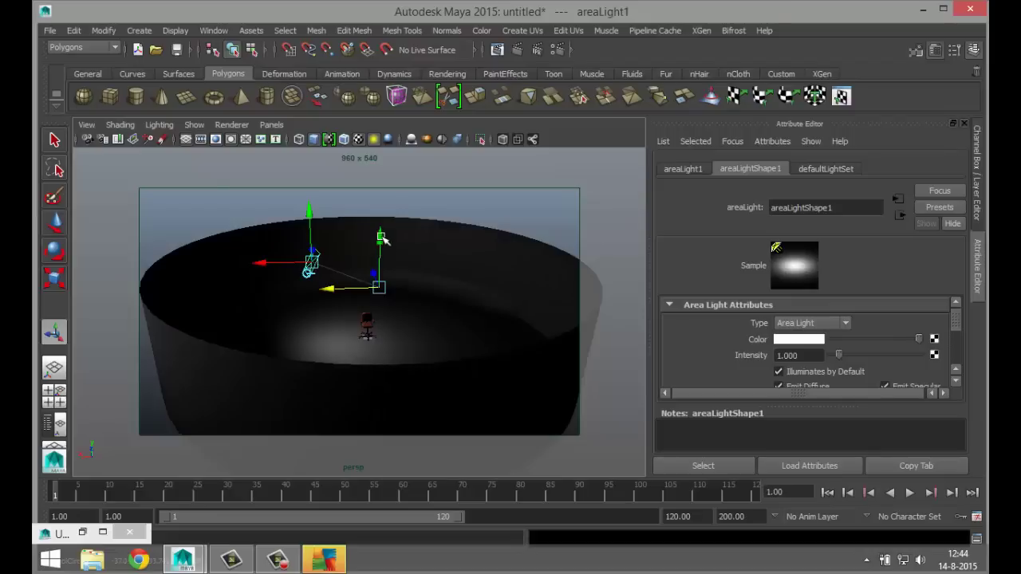
drag(378, 248, 377, 287)
- Align the light's aim point with the chair's base along Z in the side view, and return to the perspective view
click(55, 396)
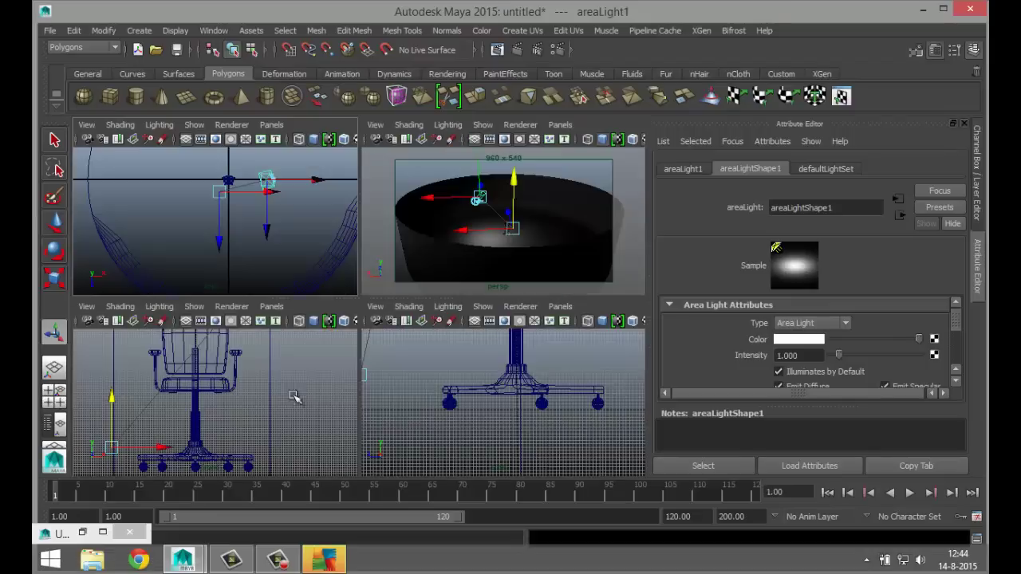
key(space)
scroll(495, 401, down, 8)
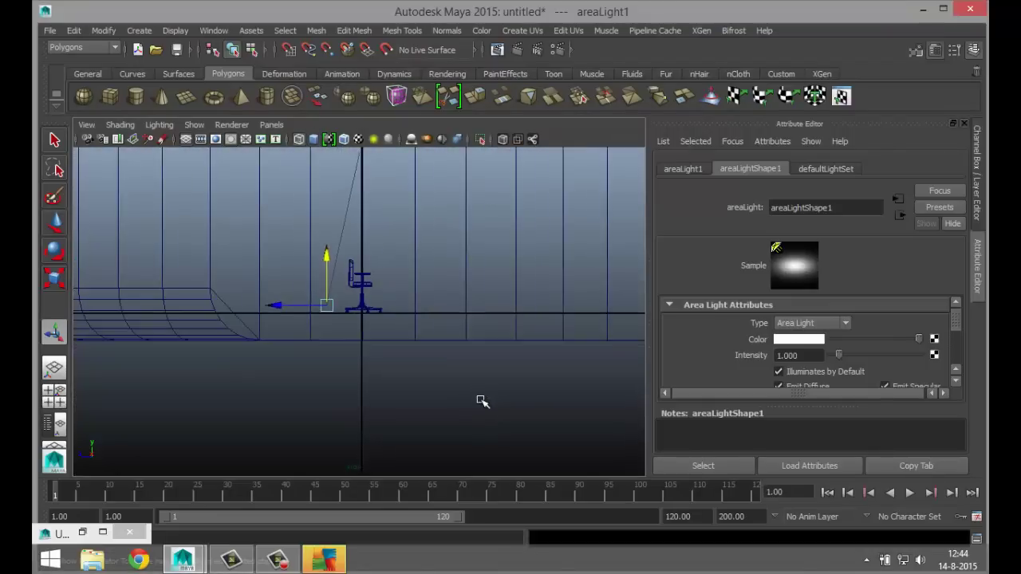
scroll(479, 402, up, 5)
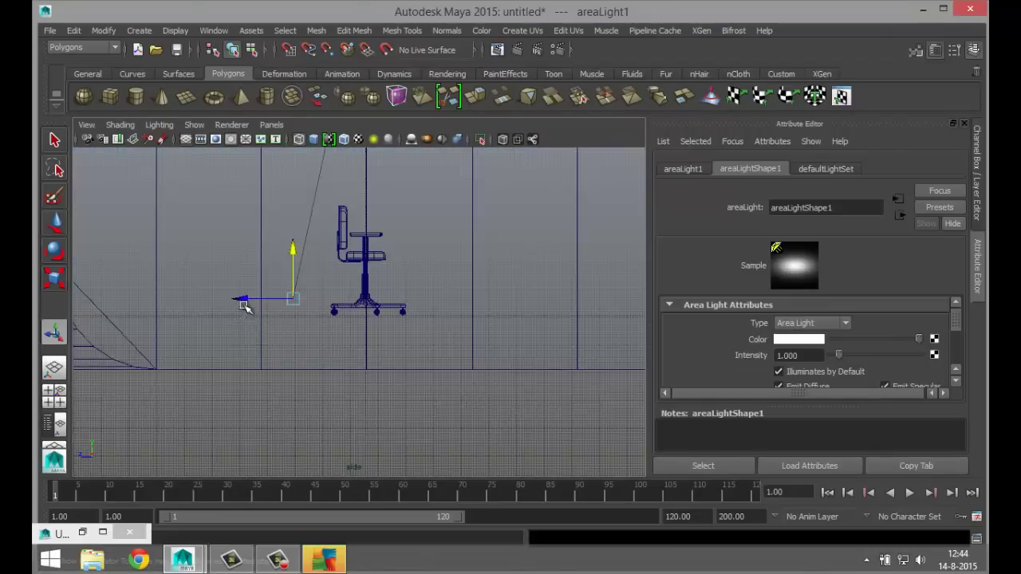
drag(240, 300, 316, 303)
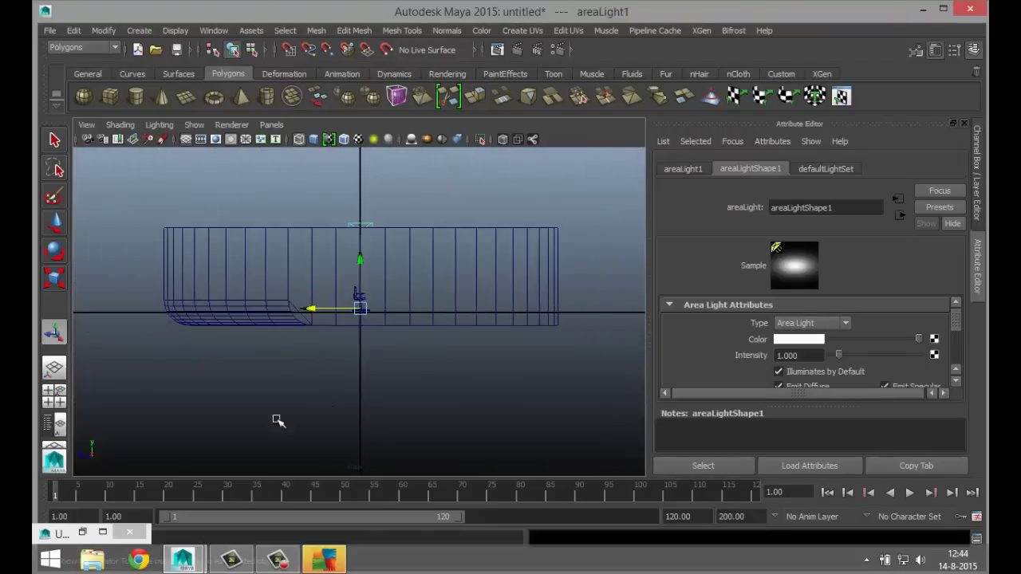
click(54, 391)
key(space)
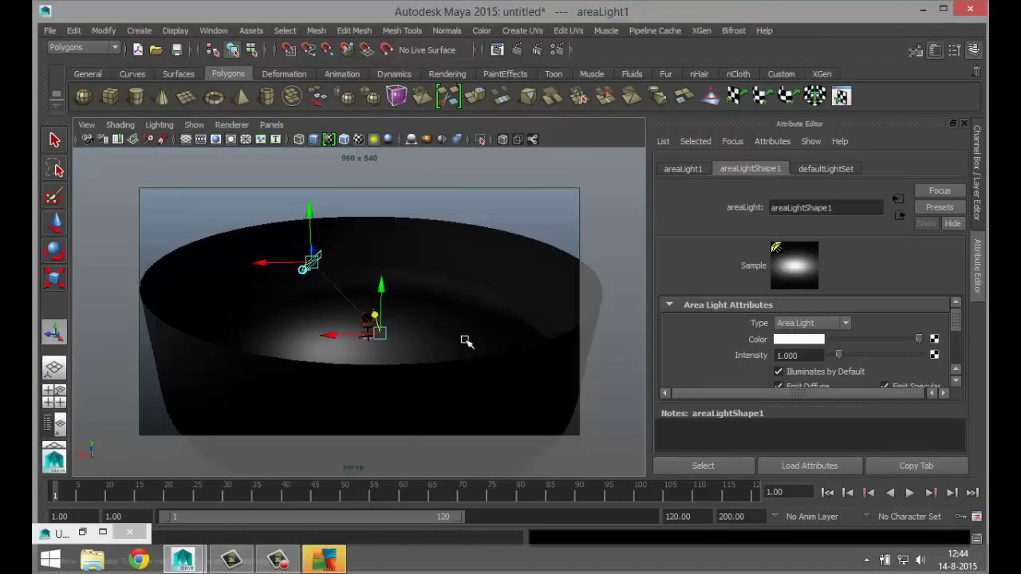
- Duplicate the area light and move the copy along X to the opposite side of the chair, keeping it aimed at the base
scroll(459, 355, up, 5)
scroll(475, 356, down, 5)
key(ctrl+d)
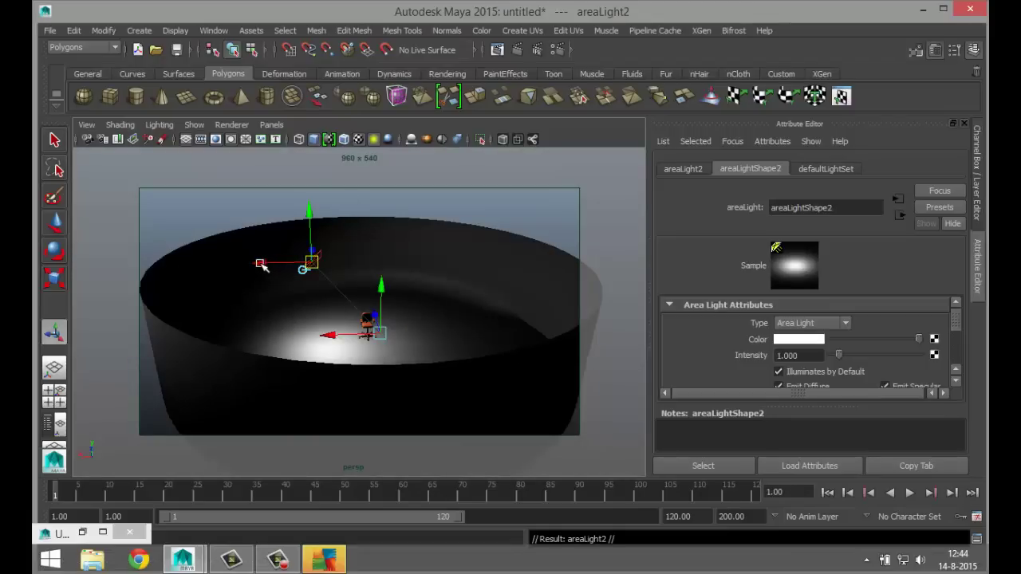
drag(261, 265, 396, 261)
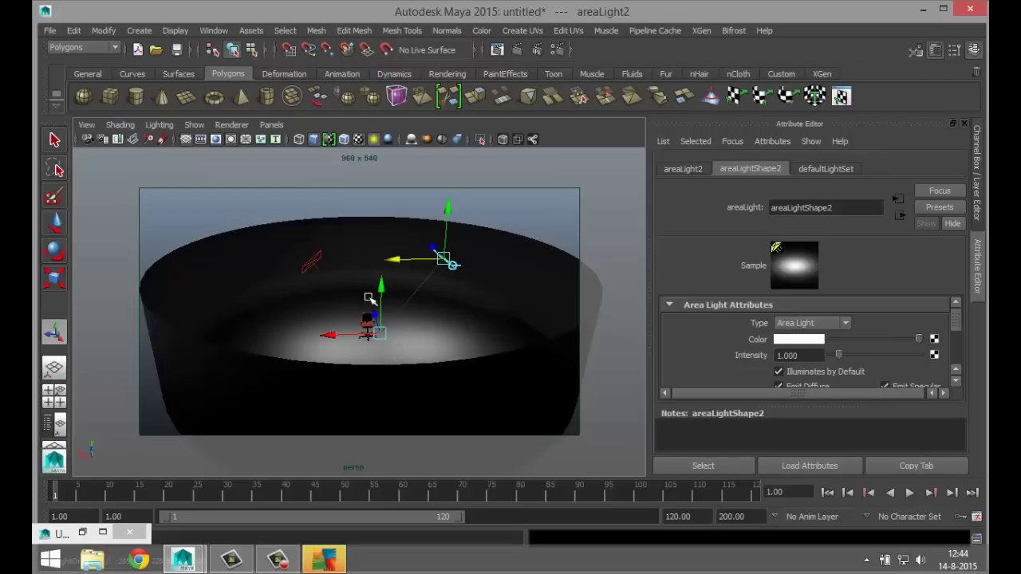
alt+drag(369, 298, 405, 351)
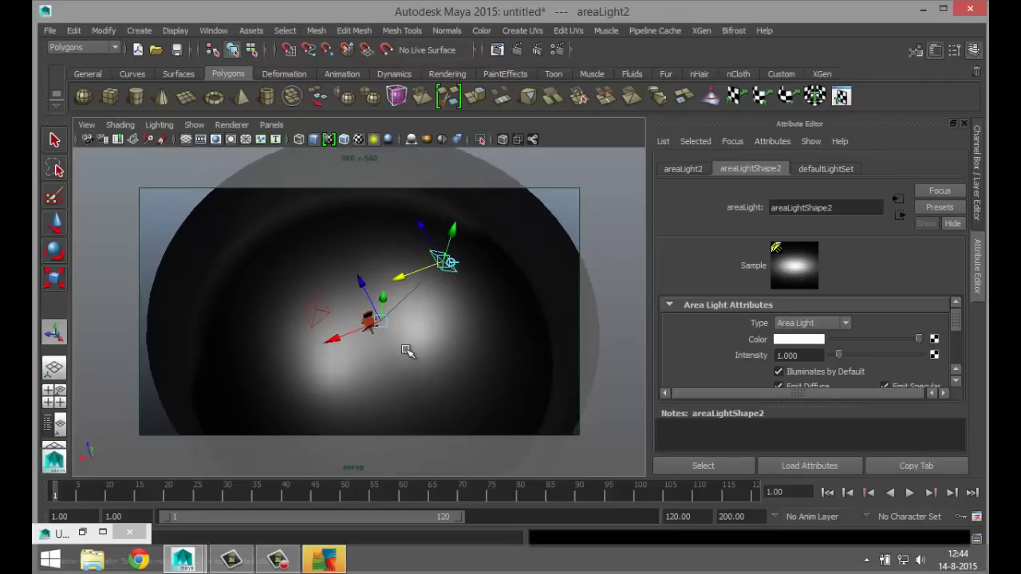
- Duplicate the second area light and move the copy along Z and X to a spot behind the chair
key(ctrl+d)
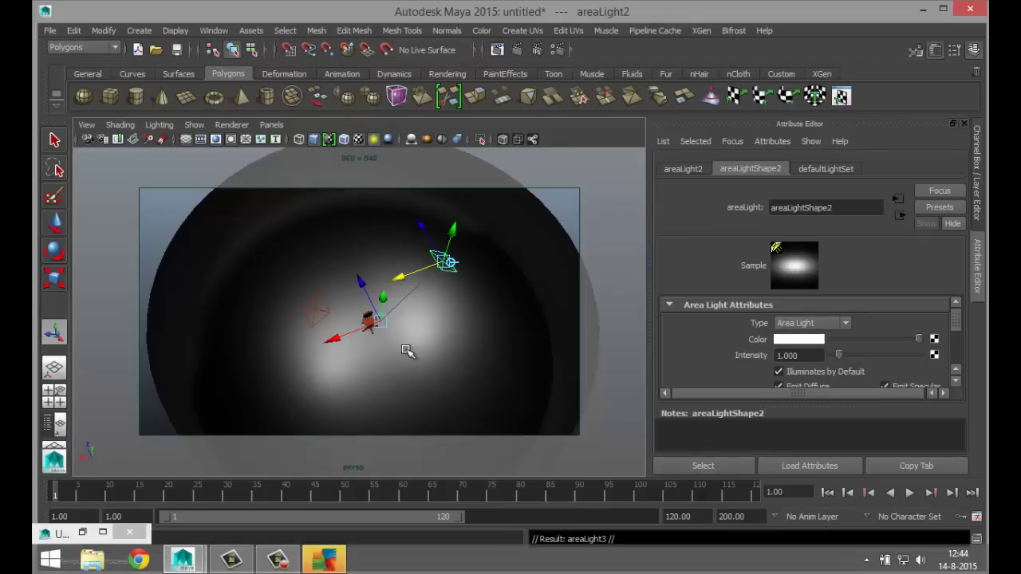
drag(430, 233, 359, 156)
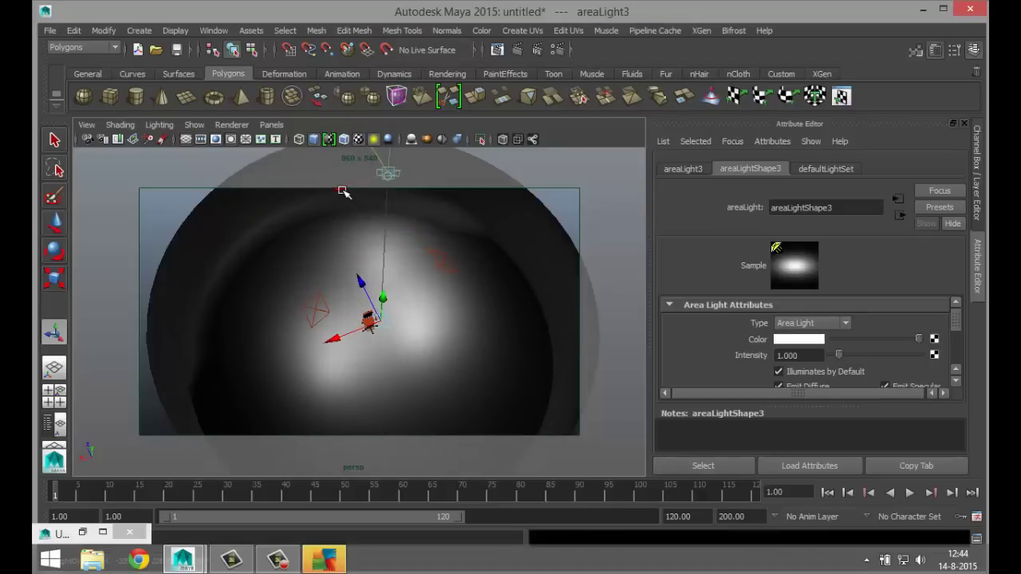
drag(342, 191, 275, 222)
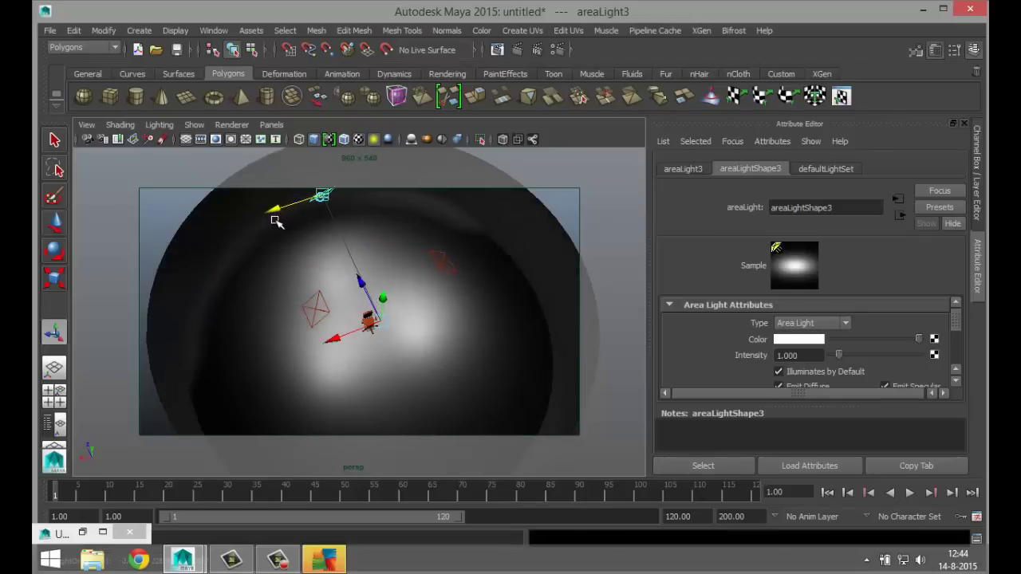
- Restore the bookmarked camera view and examine how the three lights fall on the chair and backdrop
scroll(382, 423, up, 6)
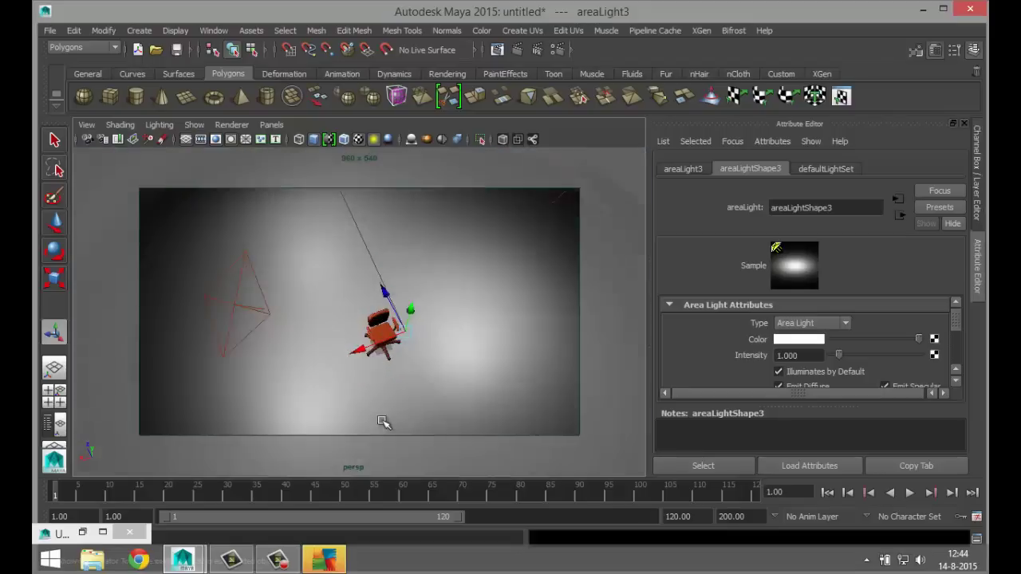
mouse_move(445, 418)
alt+mouse_down()
mouse_move(433, 353)
mouse_move(429, 360)
alt+mouse_up()
click(87, 125)
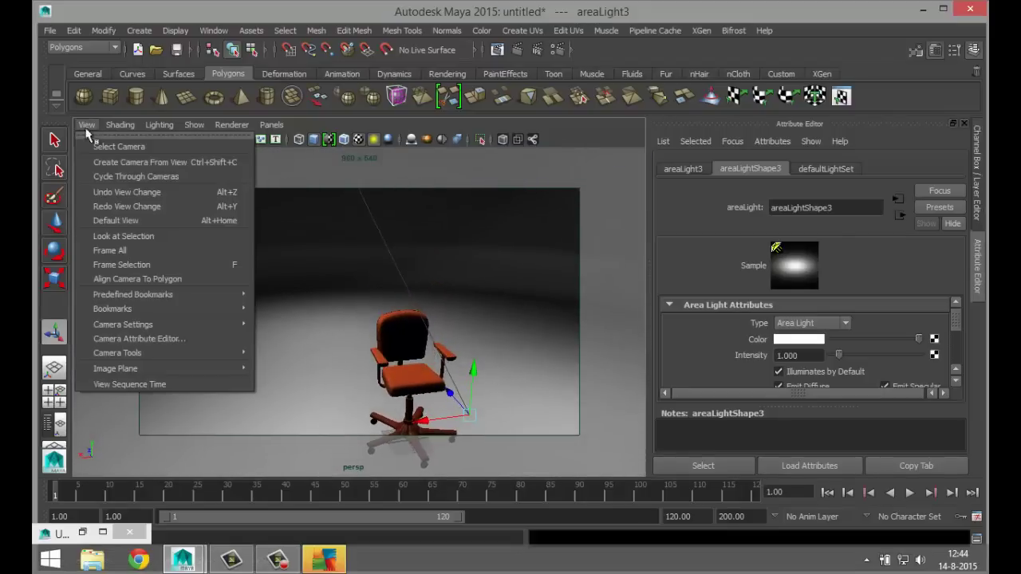
mouse_move(217, 312)
click(286, 305)
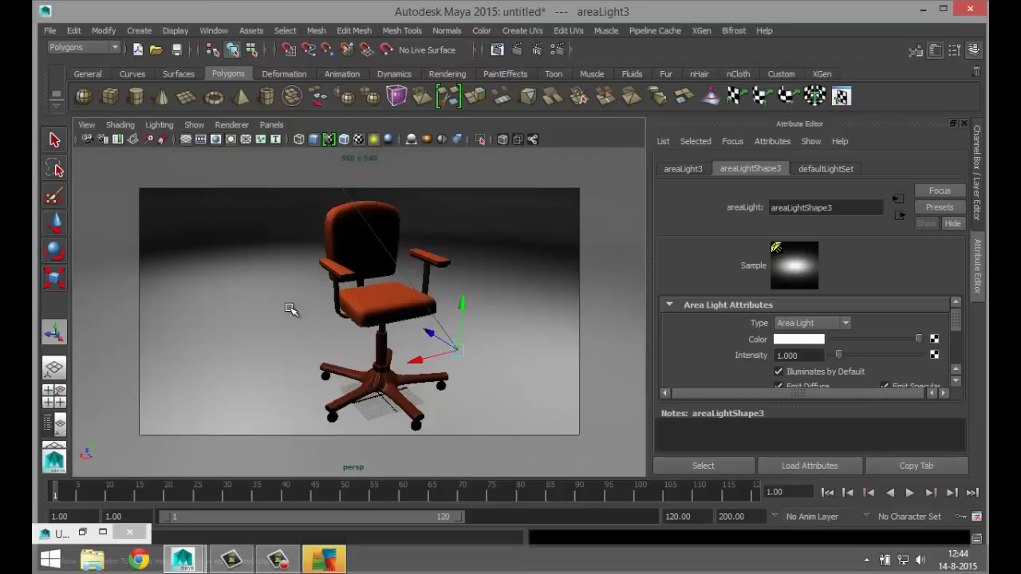
- Duplicate the area light behind the chair and move the copy along Z to the chair's opposite side
key(f)
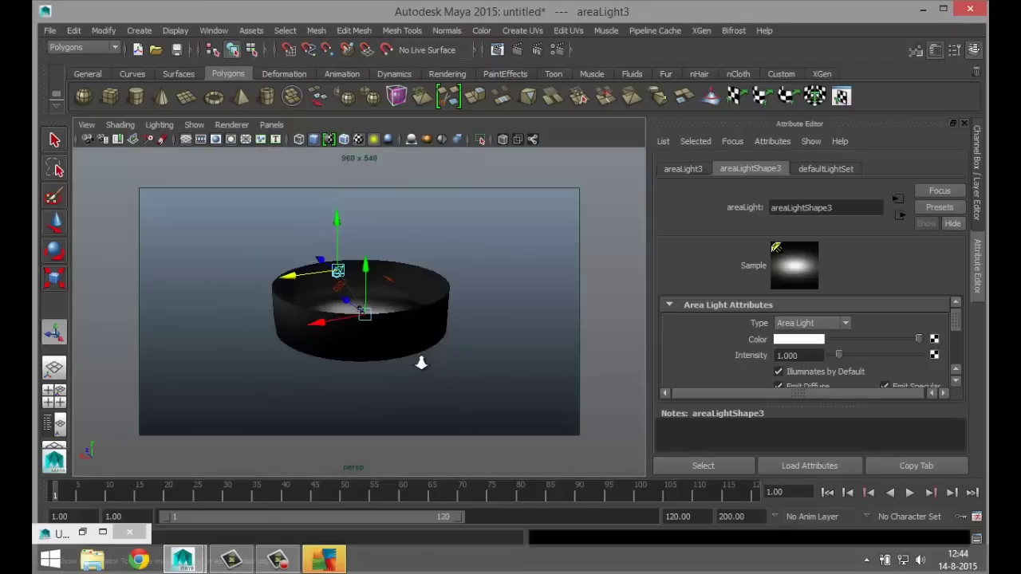
alt+right_drag(421, 363, 513, 351)
alt+drag(503, 347, 485, 371)
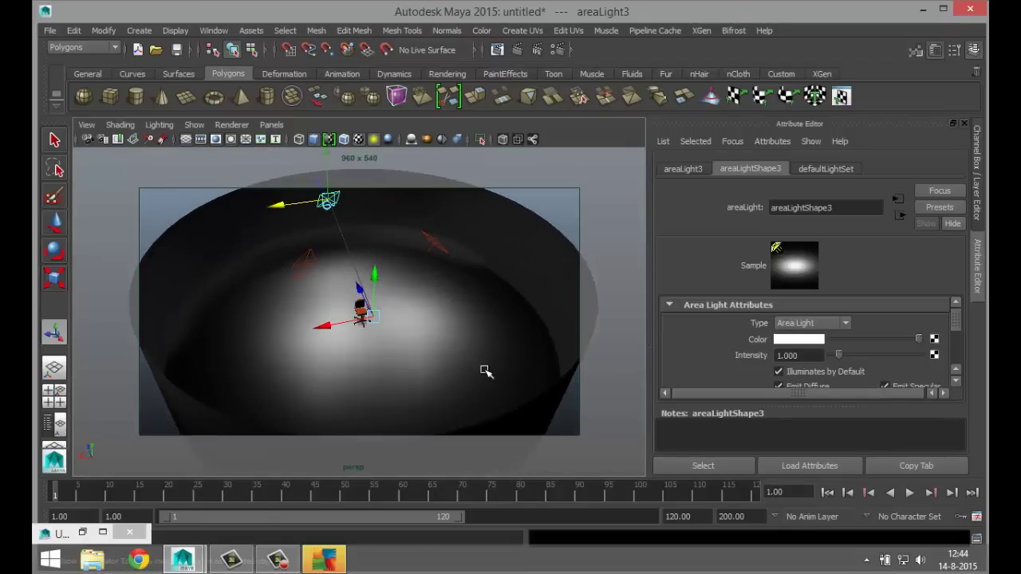
key(ctrl+d)
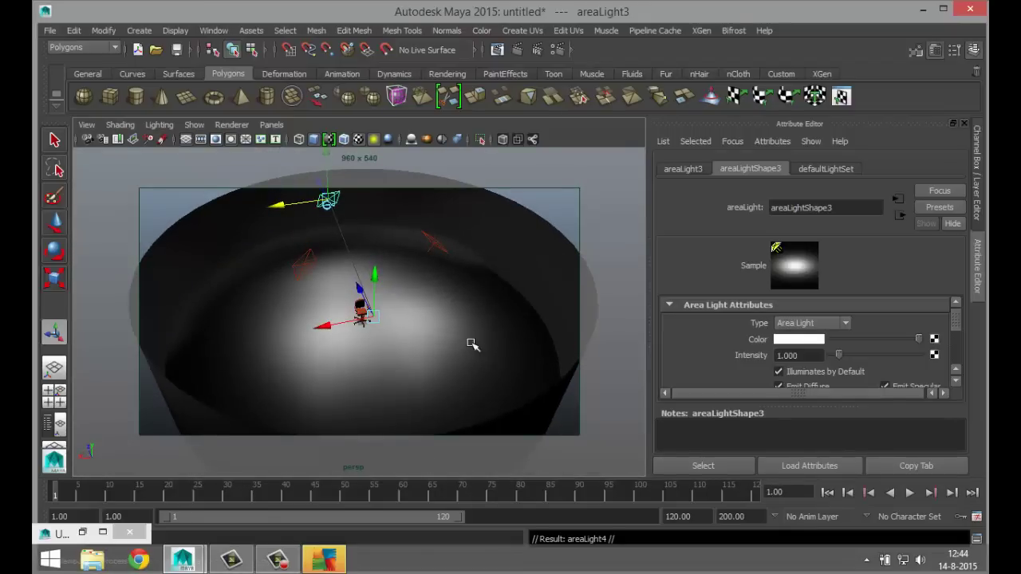
alt+drag(369, 280, 364, 308)
drag(306, 241, 376, 297)
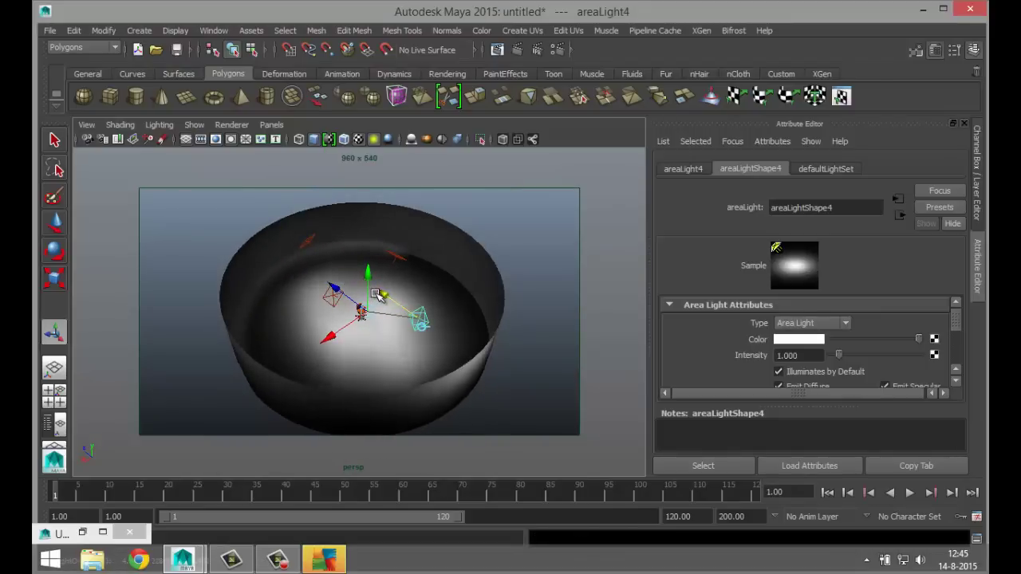
- Set the intensity of the third area light, behind the chair, to 0.4
click(308, 242)
click(784, 354)
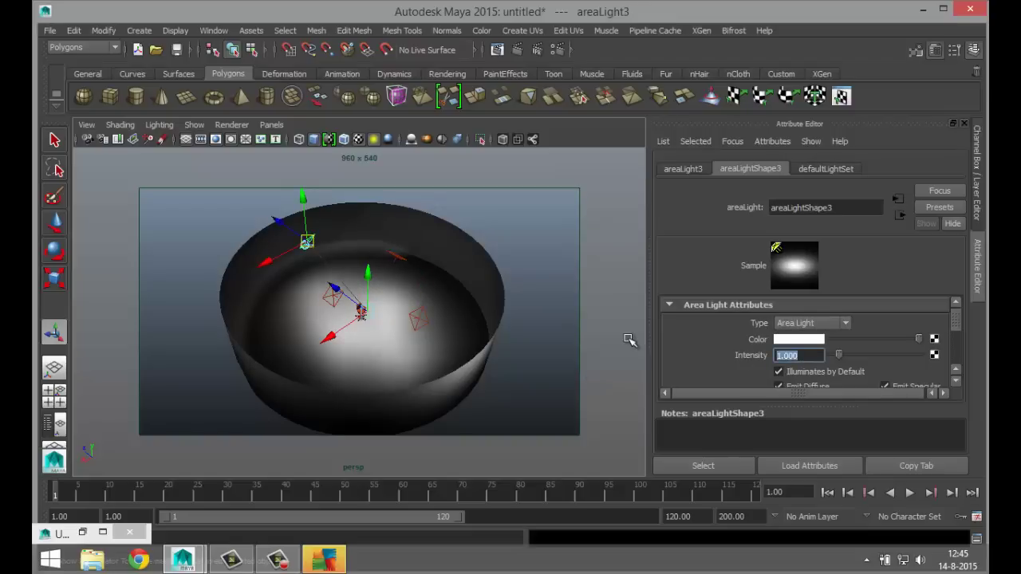
key(Return)
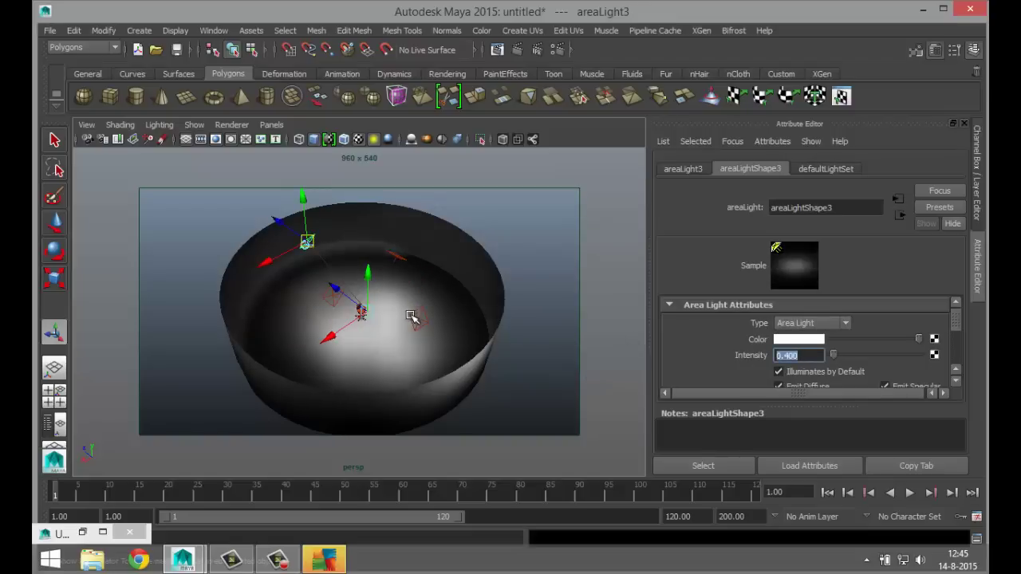
key(g)
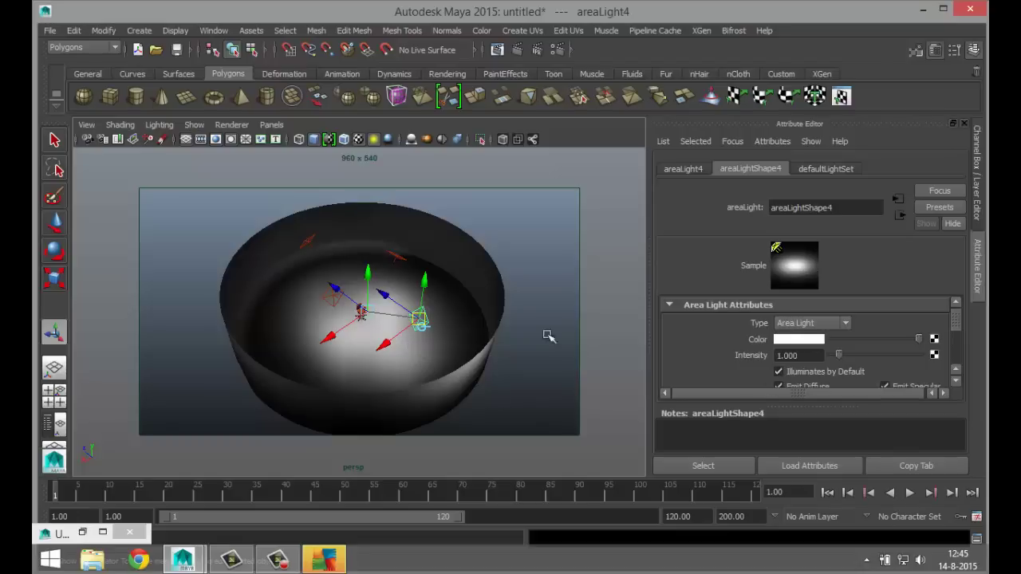
- Return the perspective view to the bookmarked close framing of the chair
scroll(438, 322, up, 6)
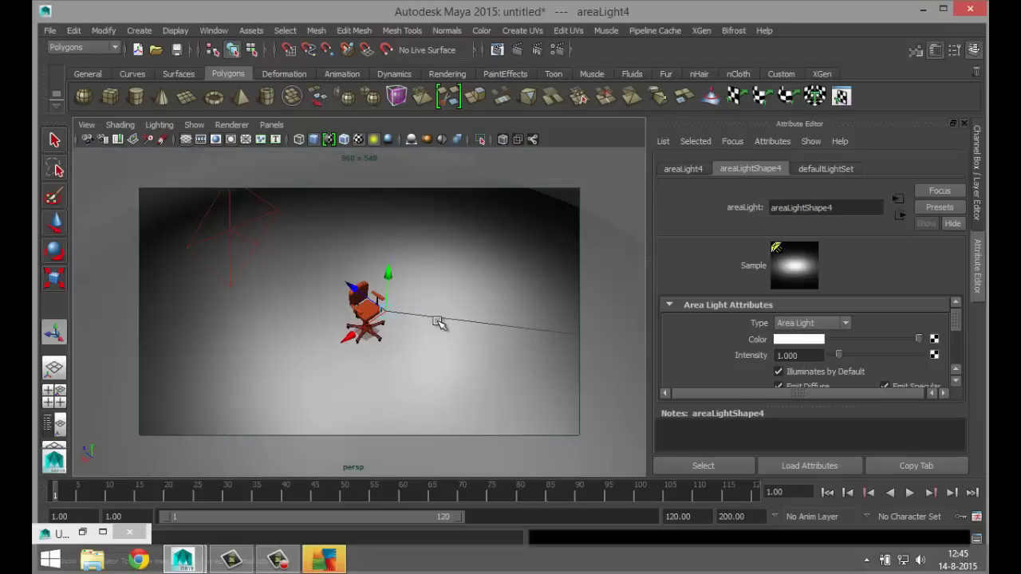
alt+drag(445, 338, 222, 231)
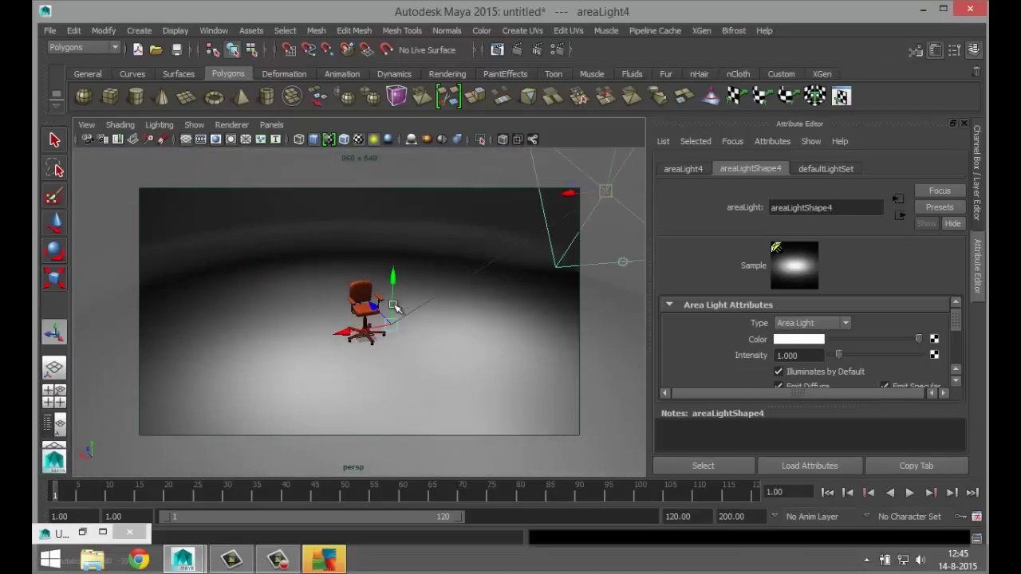
click(87, 124)
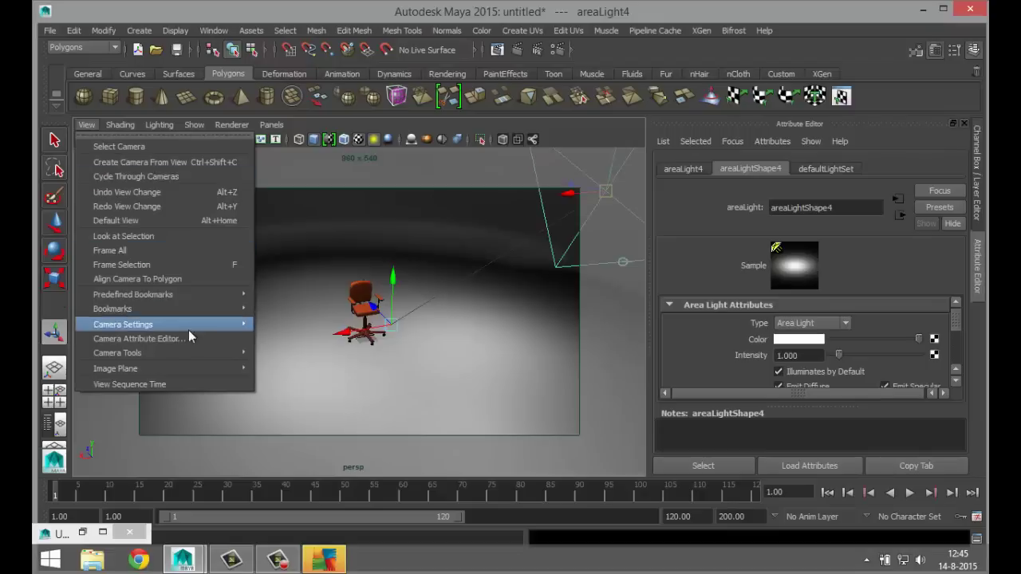
mouse_move(204, 354)
mouse_move(211, 308)
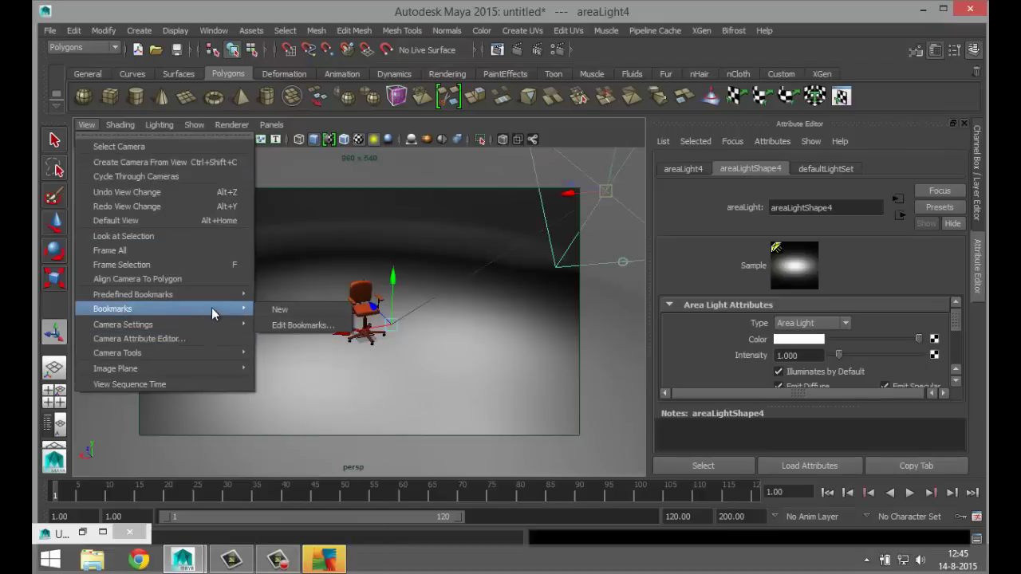
click(280, 311)
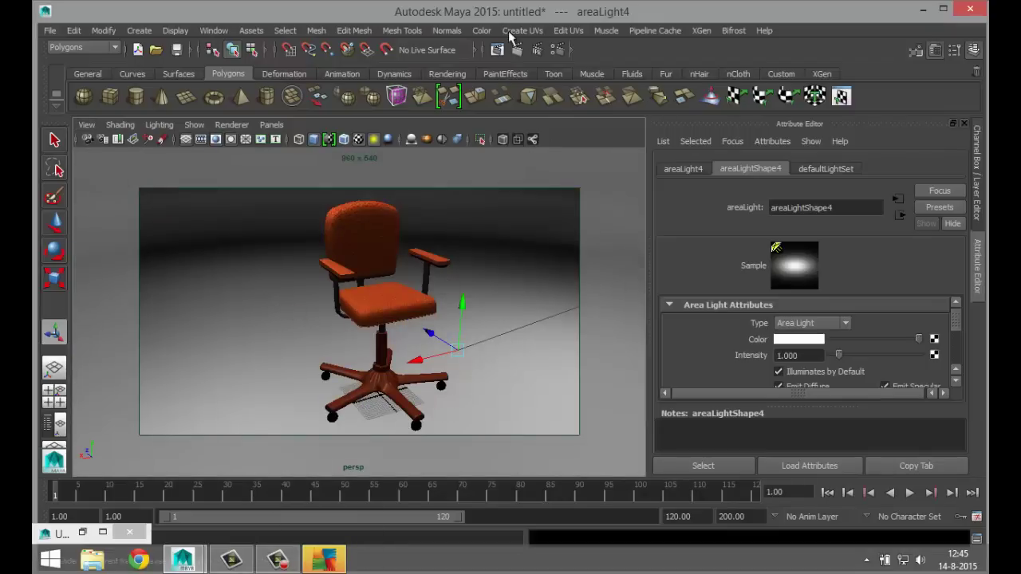
- Set the renderer to mental ray and the image size to the HD 1080 preset in the render settings
click(557, 51)
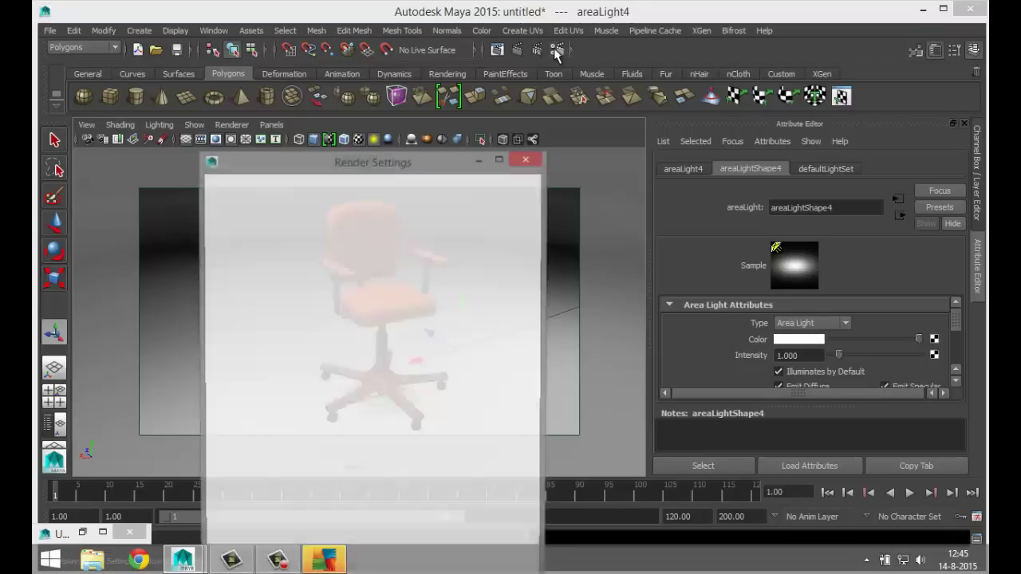
click(320, 218)
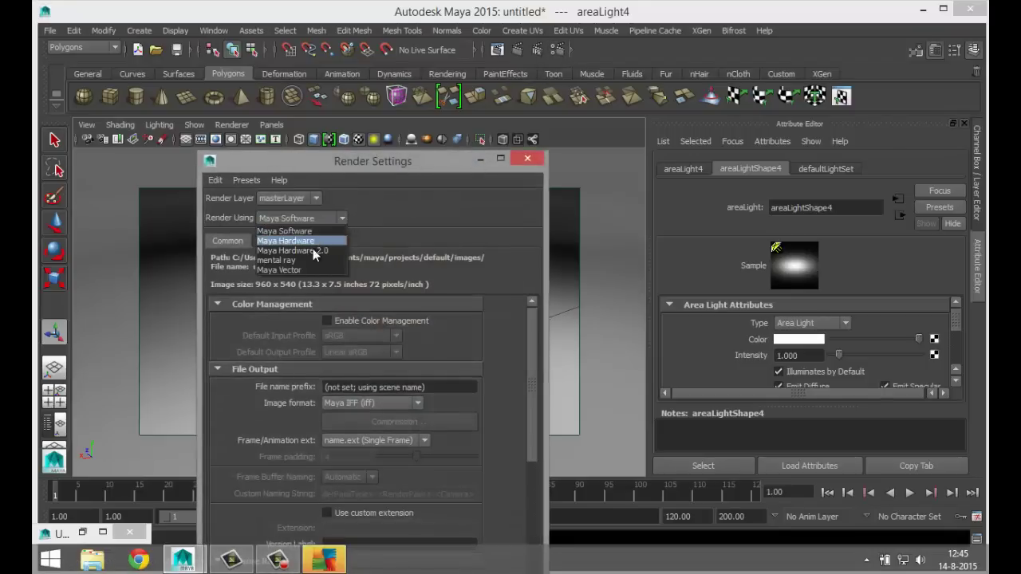
click(314, 268)
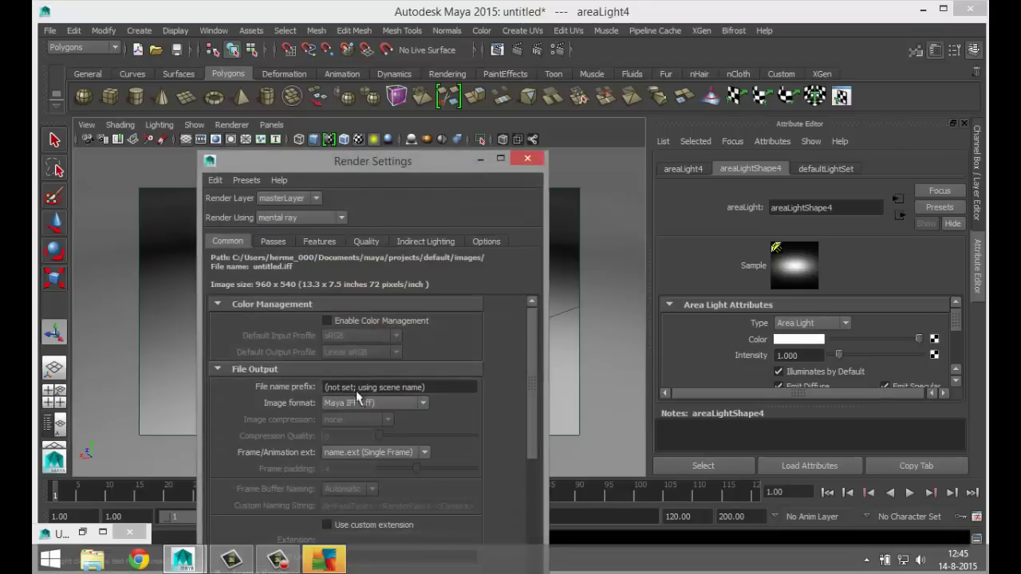
scroll(441, 407, down, 5)
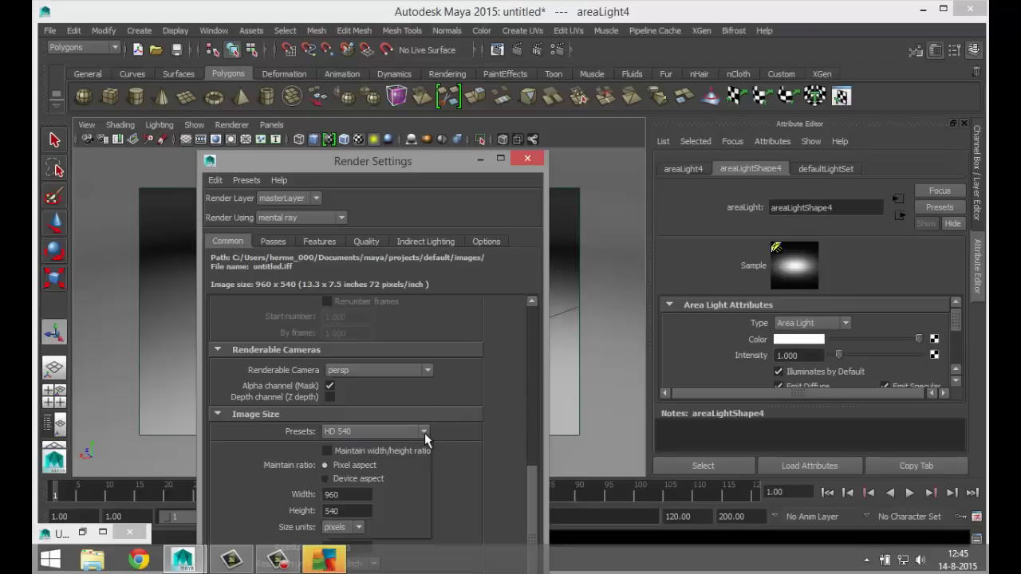
click(424, 433)
scroll(423, 532, down, 3)
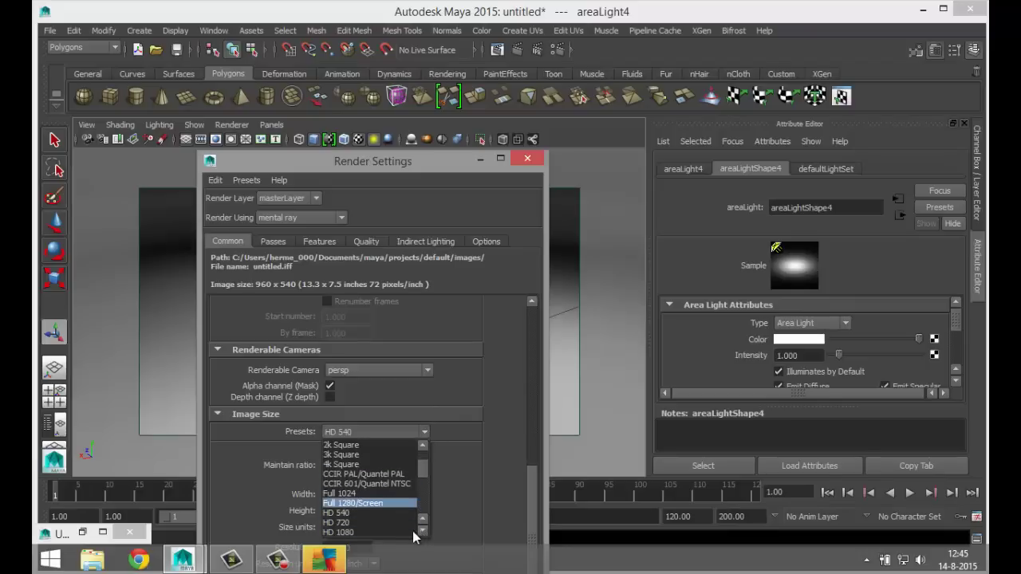
click(412, 532)
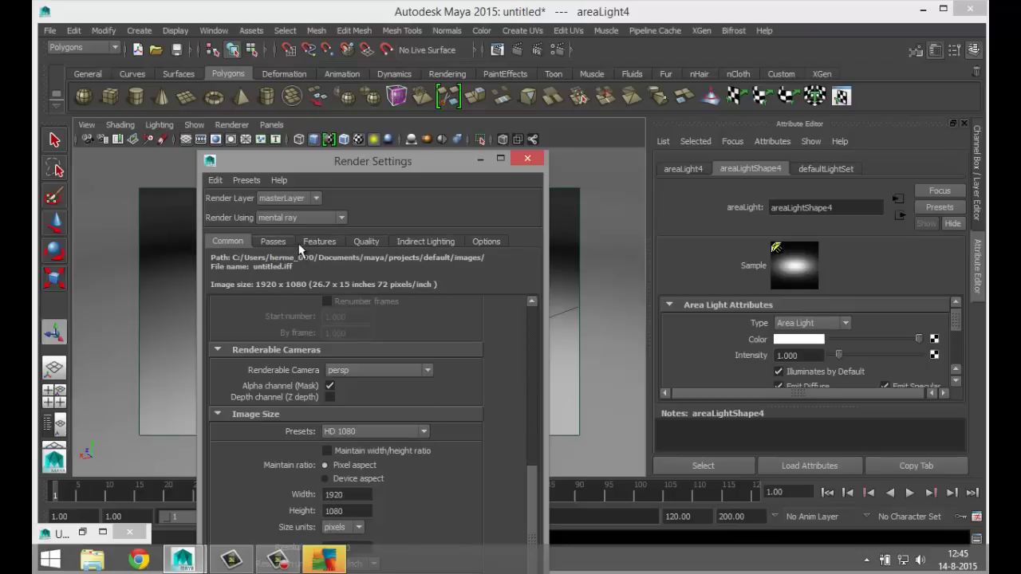
- Raise the unified sampling quality to about 1.51, turn on Global Illumination and minimise the render settings
click(367, 241)
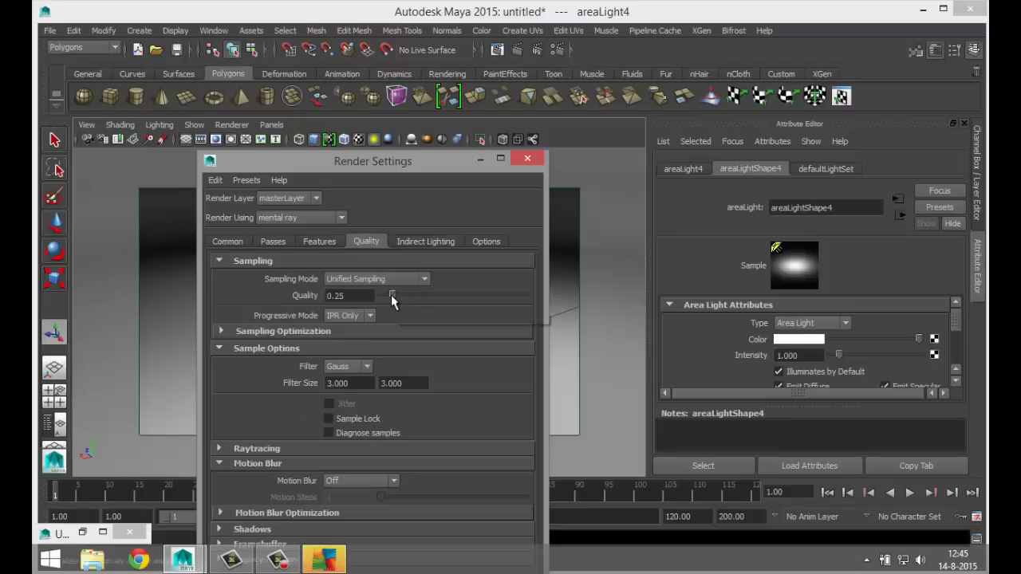
drag(400, 297, 495, 308)
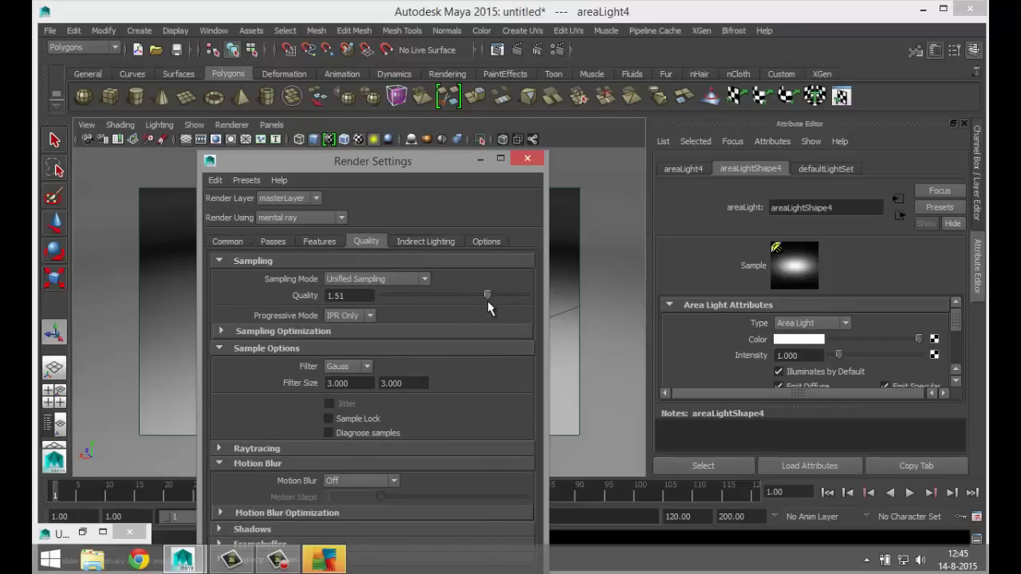
click(435, 242)
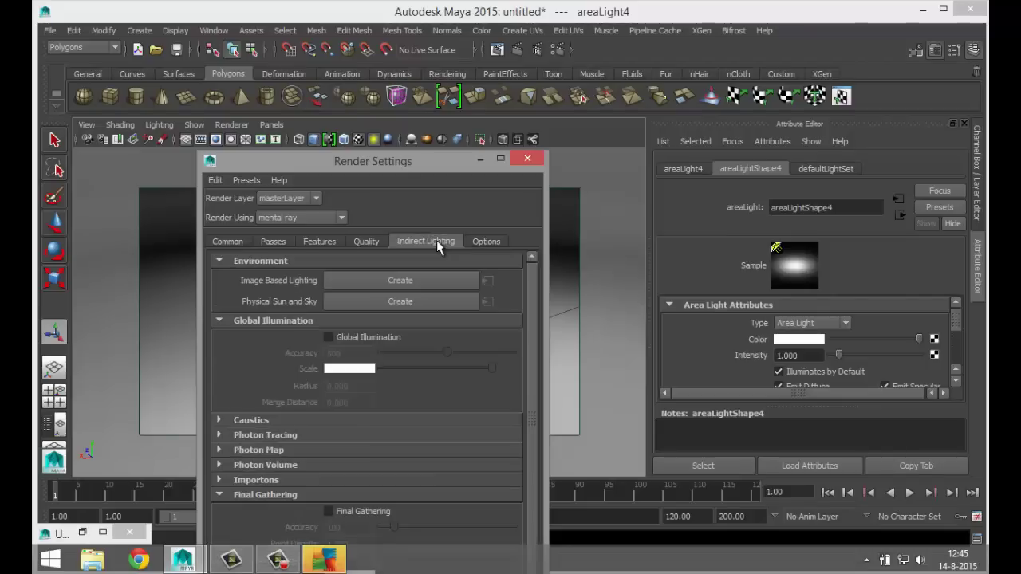
click(329, 337)
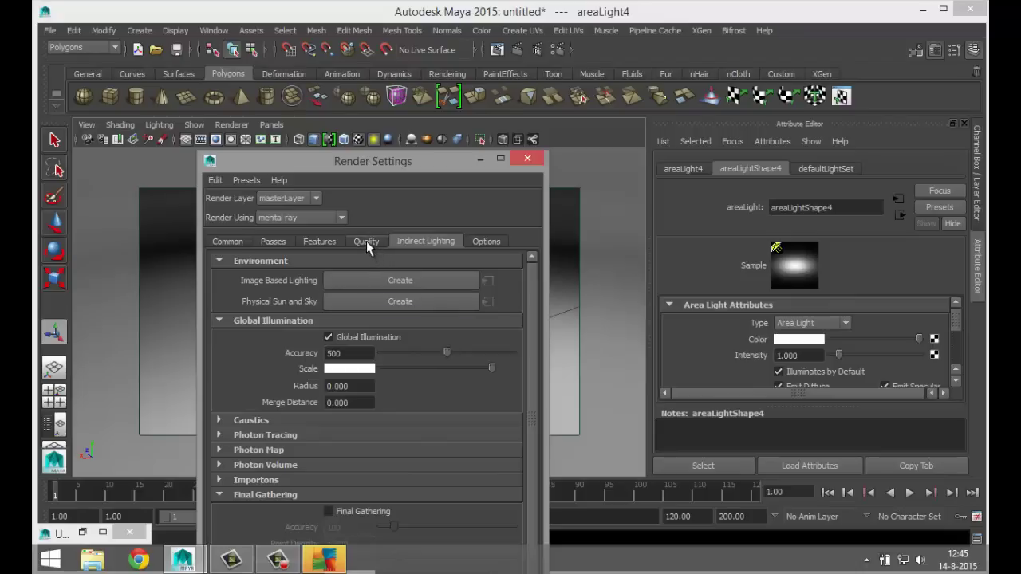
click(481, 160)
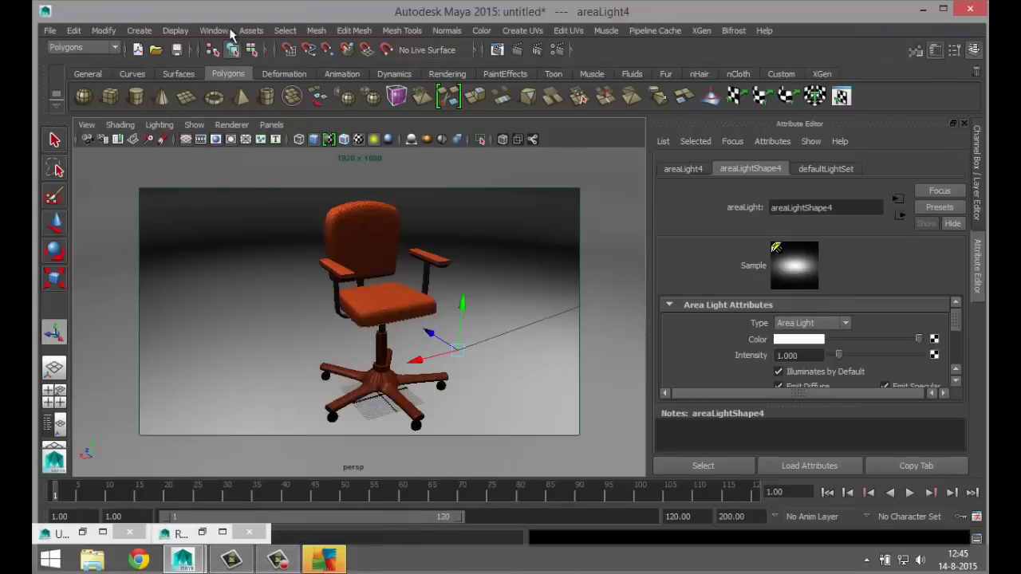
- Open the Outliner, examine areaLight1's raytrace shadow attributes and minimise the Outliner
click(213, 30)
click(230, 139)
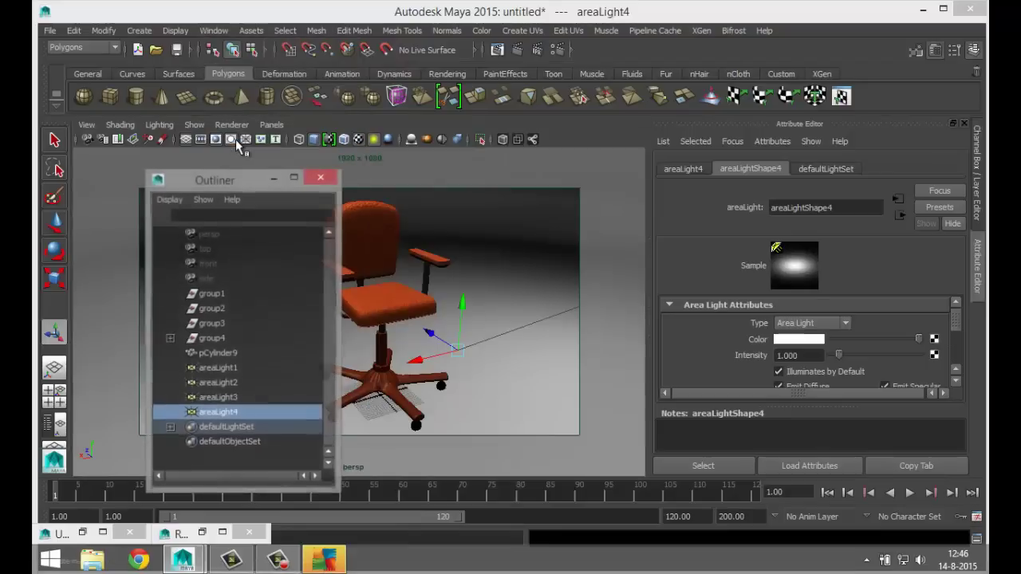
click(223, 369)
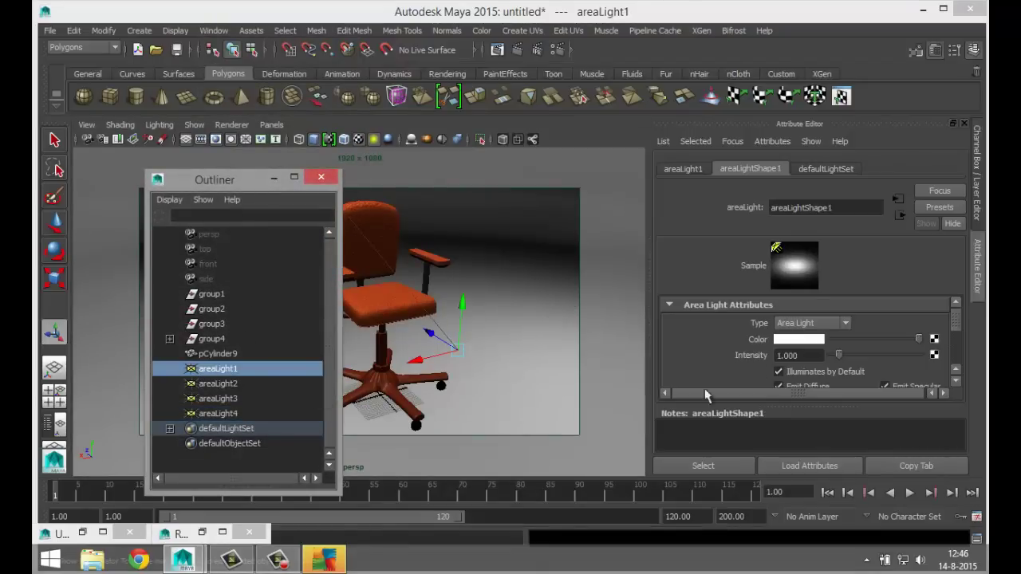
scroll(901, 324, down, 2)
scroll(900, 329, down, 2)
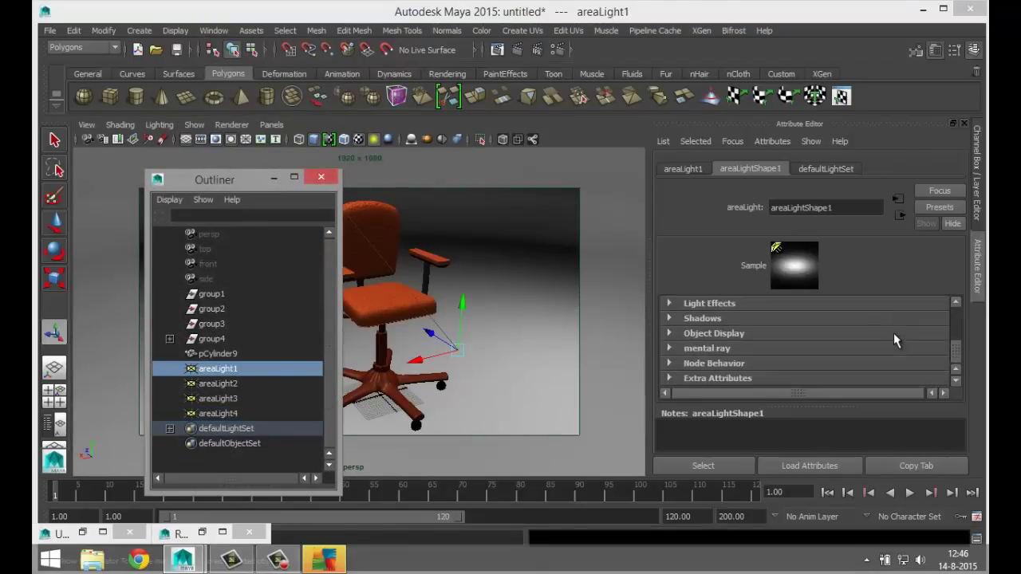
click(688, 319)
scroll(822, 352, down, 3)
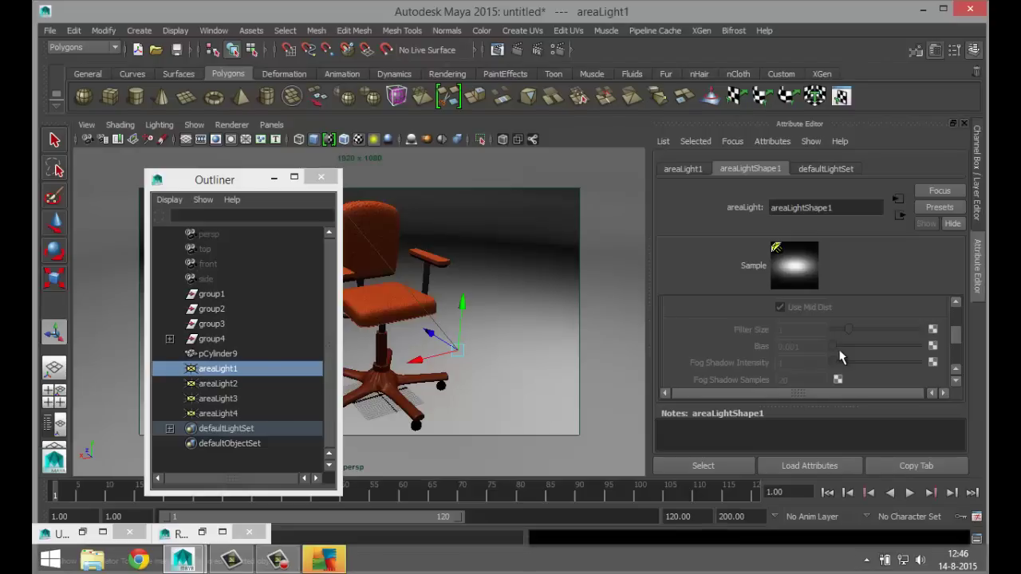
scroll(839, 356, down, 3)
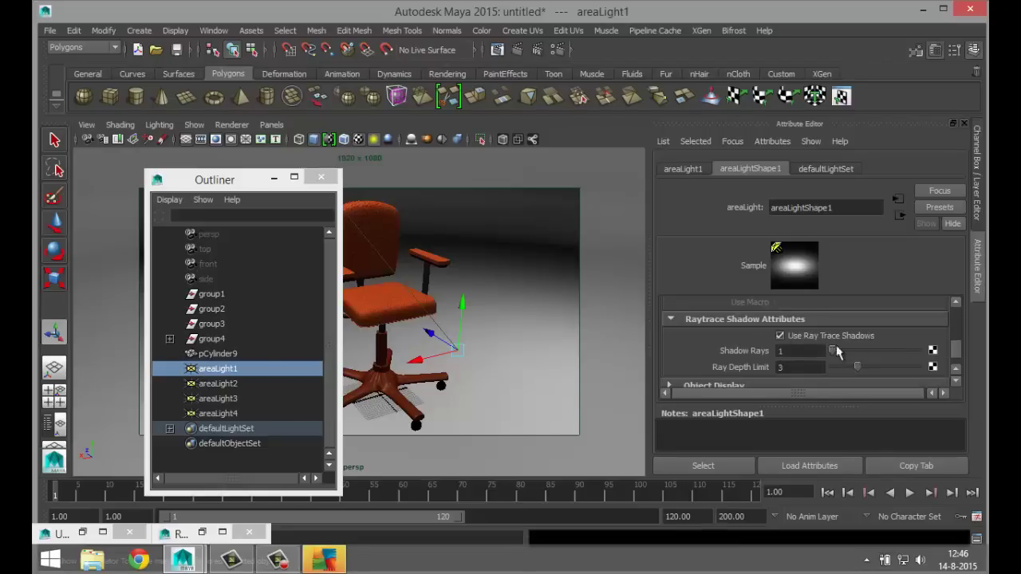
click(274, 177)
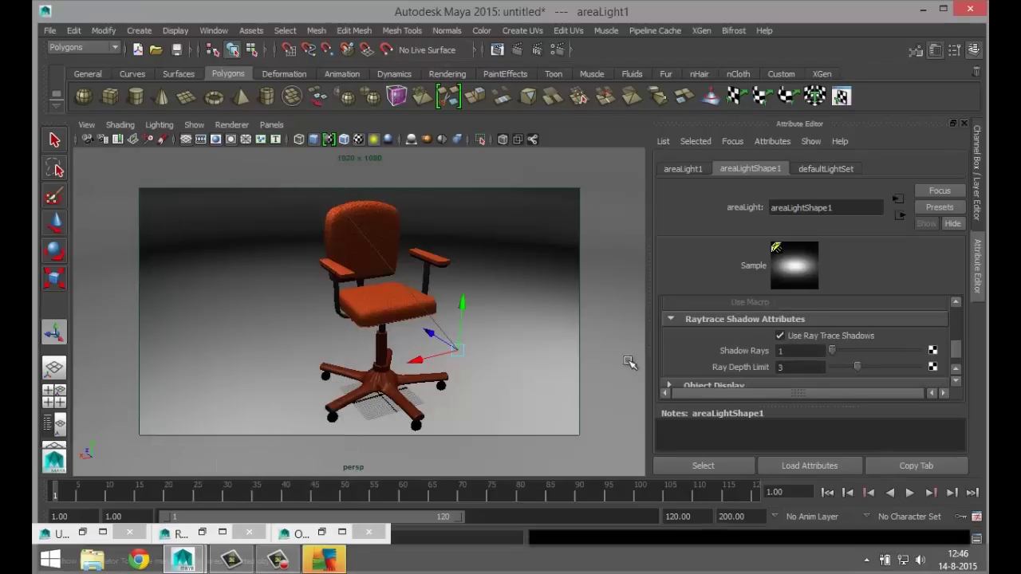
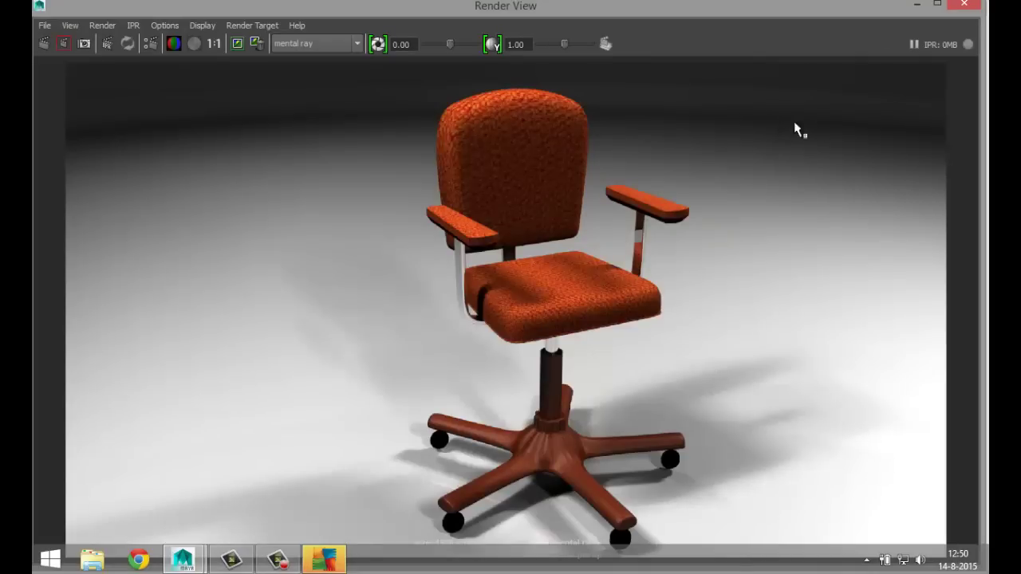
- Minimise the render view and assign a new Lambert material to both armrests of the chair
click(917, 5)
scroll(421, 355, up, 5)
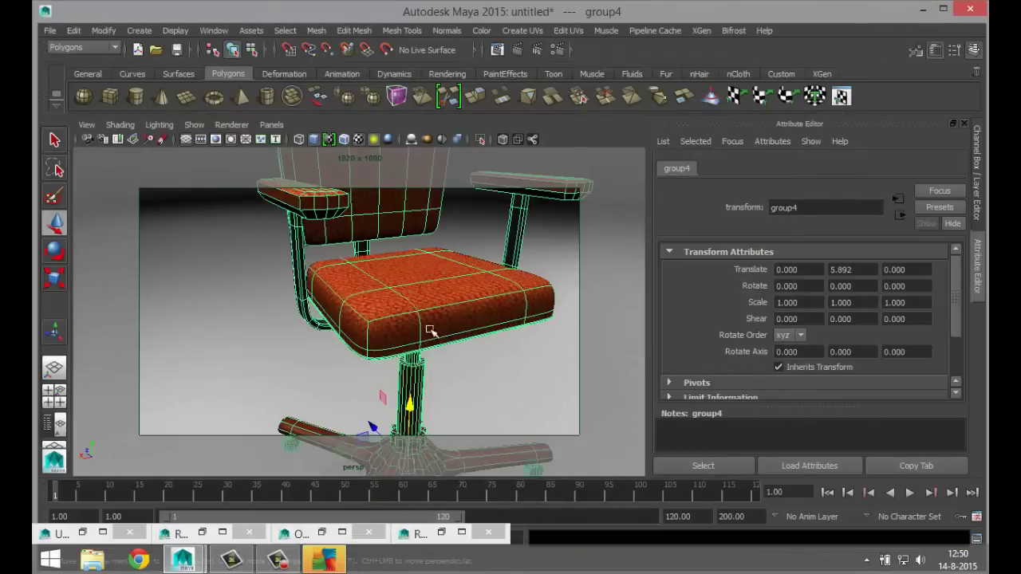
mouse_move(433, 303)
alt+mouse_down()
mouse_move(476, 359)
mouse_move(433, 305)
alt+mouse_up()
alt+middle_drag(433, 306, 445, 365)
alt+drag(445, 365, 488, 311)
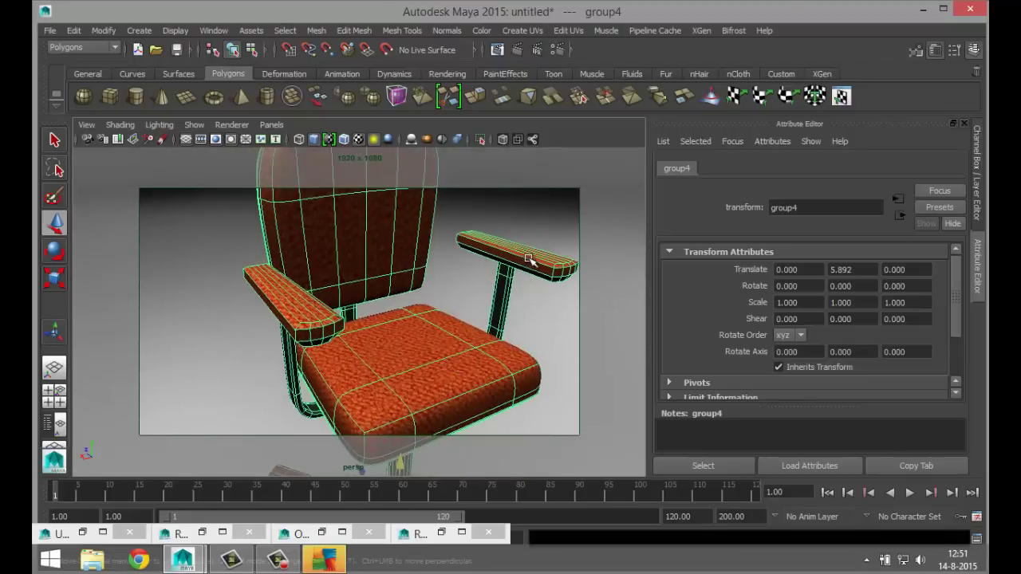
right_drag(527, 259, 556, 237)
click(518, 256)
click(314, 327)
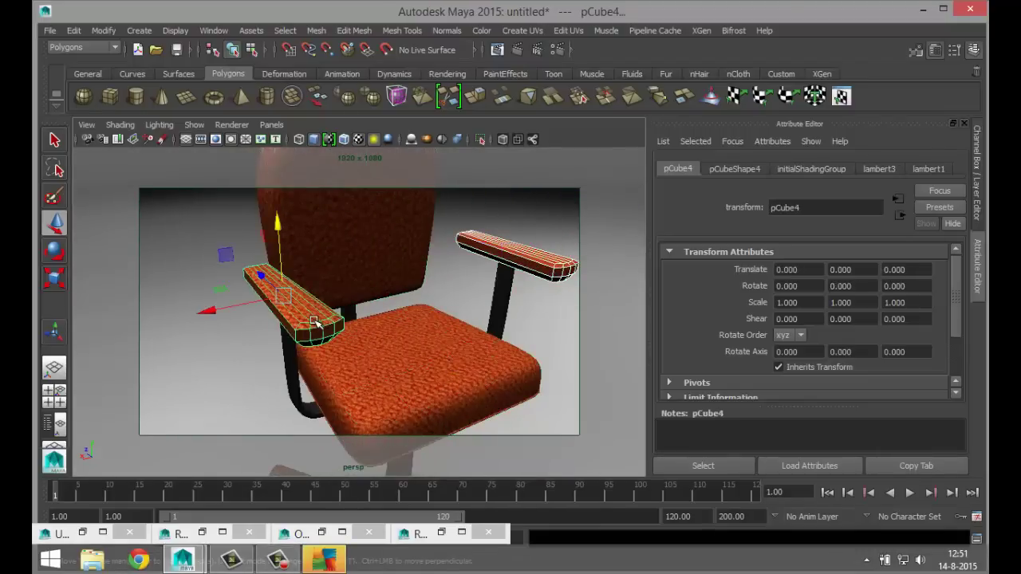
right_drag(313, 321, 358, 509)
click(431, 235)
text(bli)
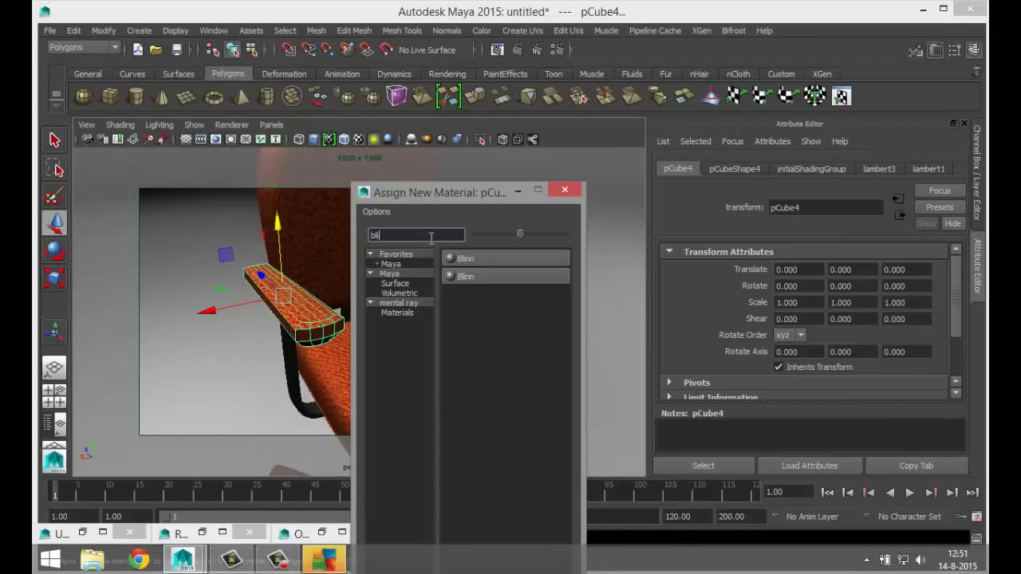
text(la)
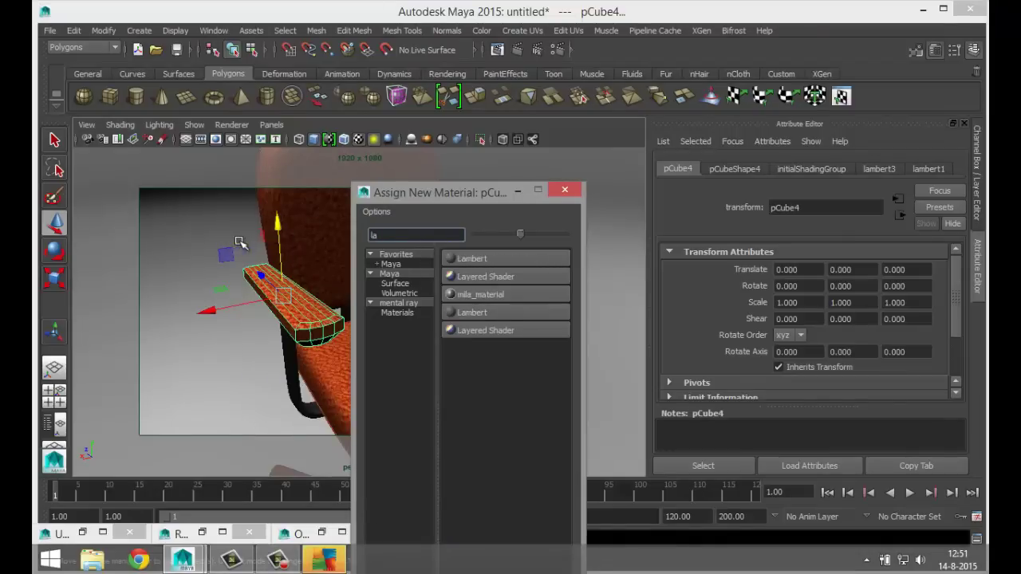
click(475, 259)
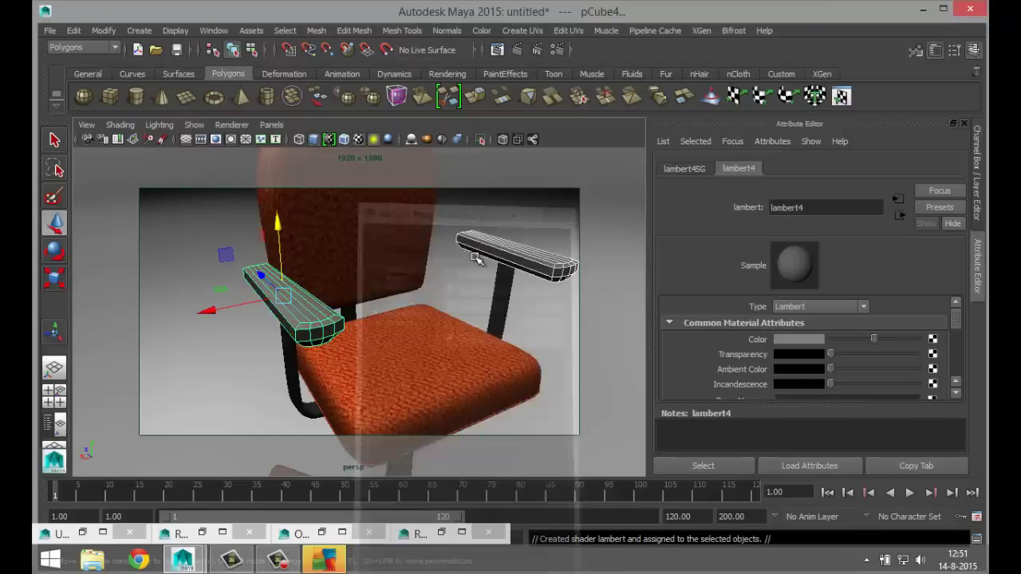
- Set the armrests' Lambert colour to the black from the colour history and deselect the armrests
click(804, 341)
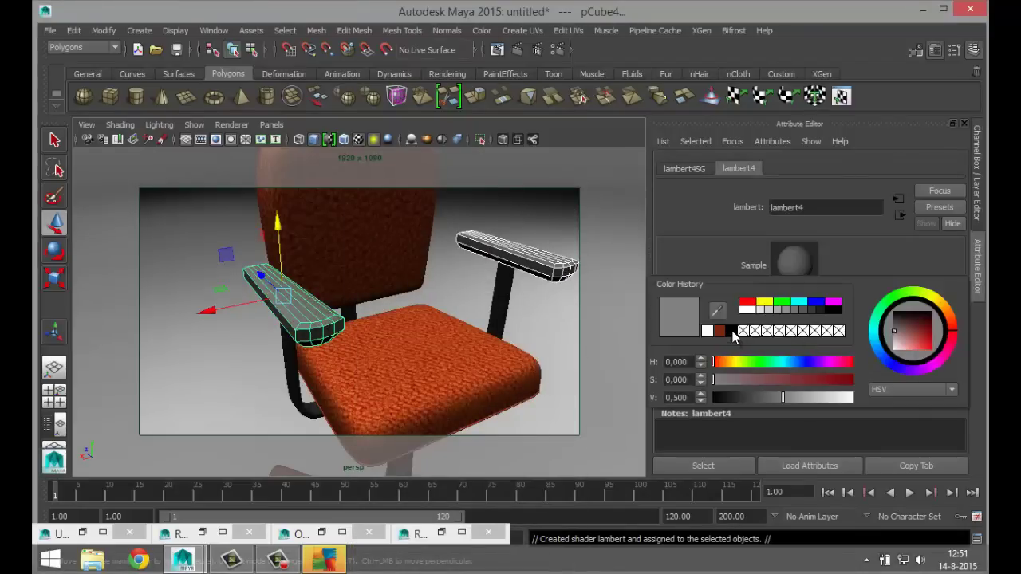
click(731, 332)
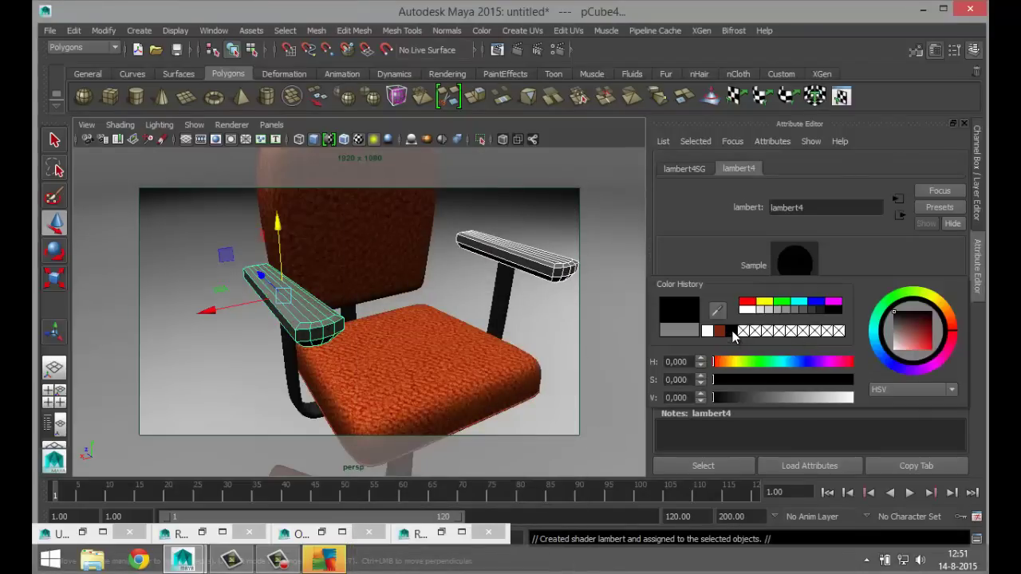
click(228, 385)
- Turn on the smooth mesh preview for both armrests and deselect them
scroll(229, 377, down, 5)
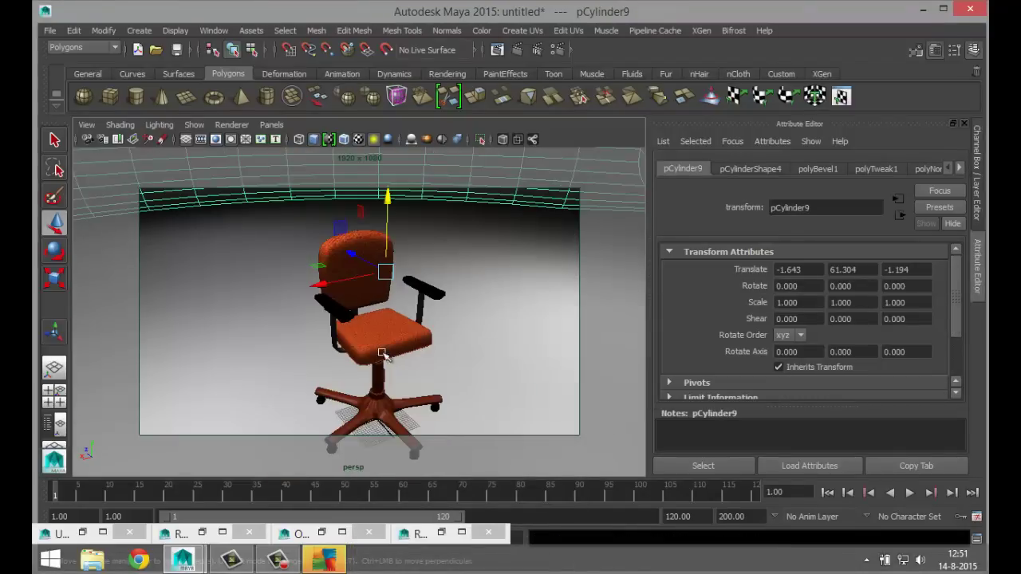
click(431, 294)
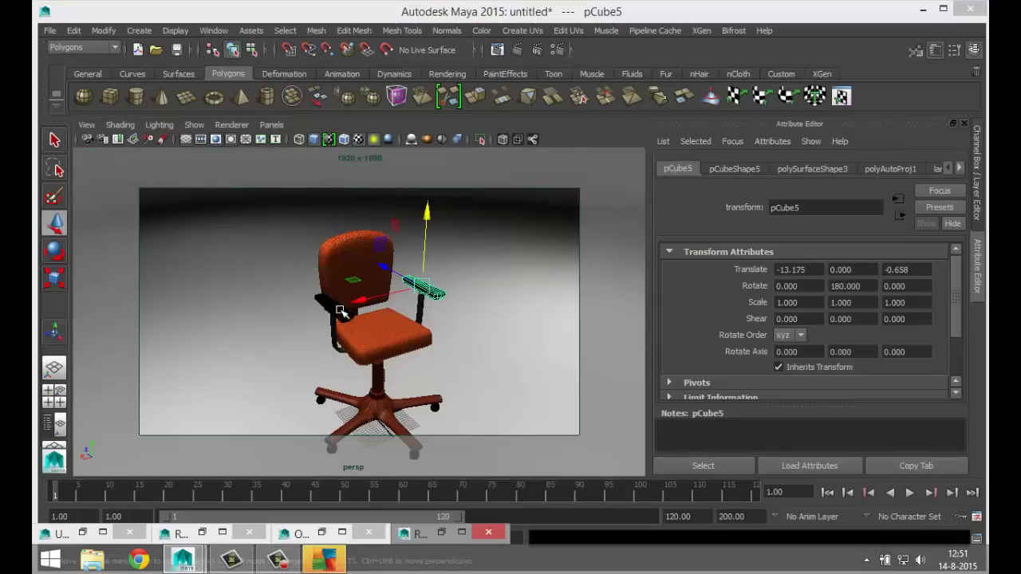
shift+click(343, 314)
scroll(336, 338, up, 4)
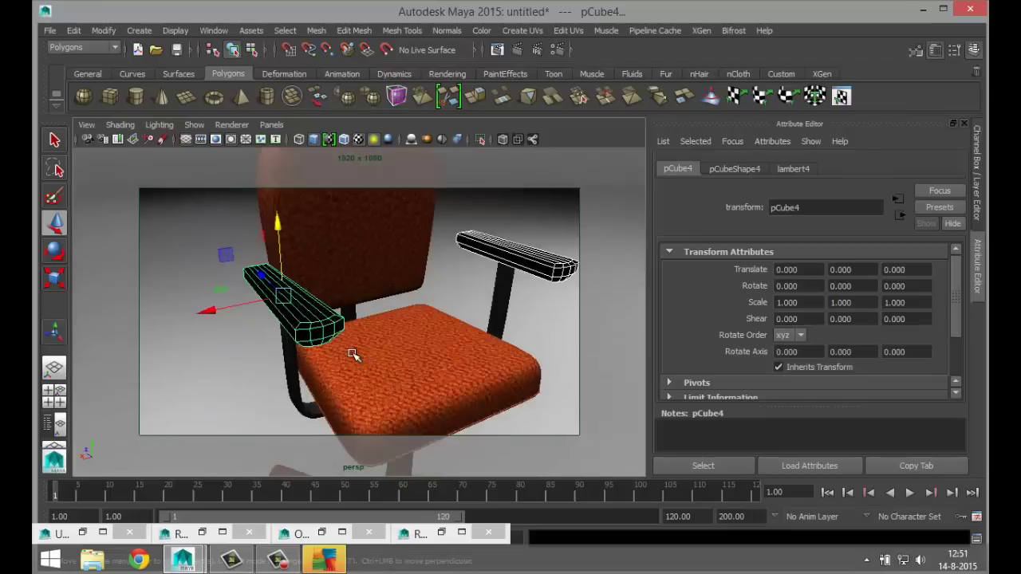
key(3)
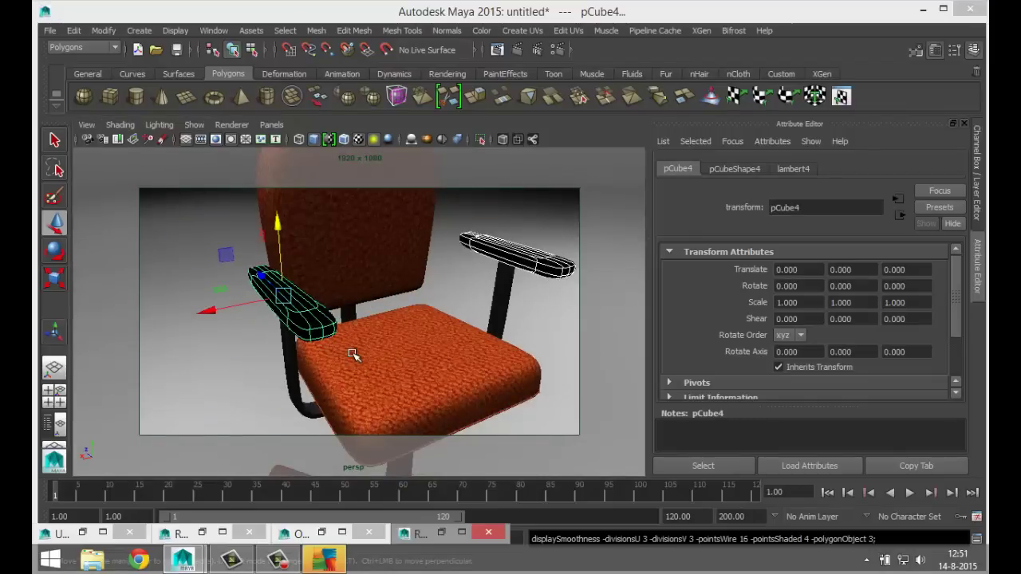
click(545, 316)
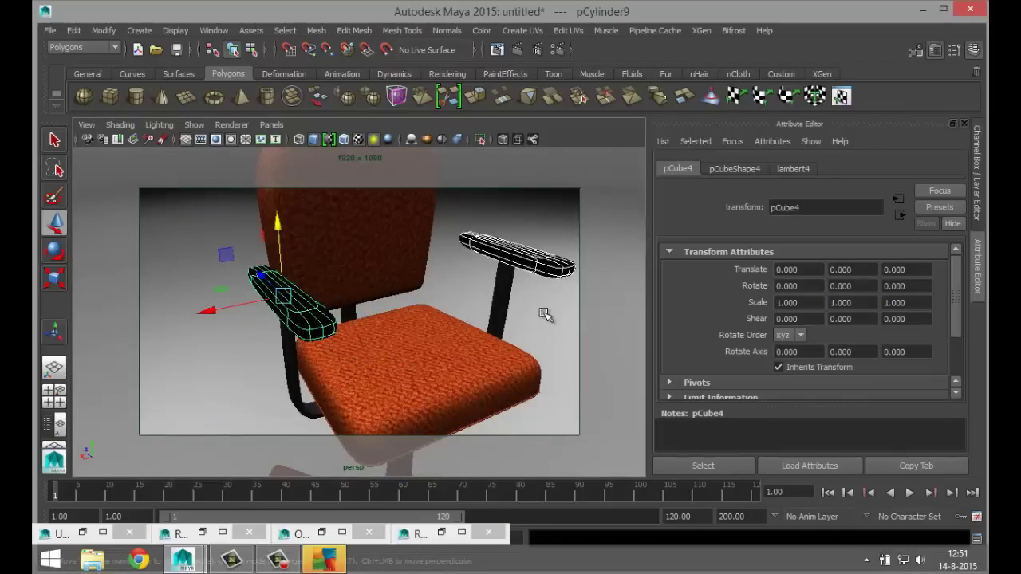
- Return the perspective view to the bookmarked chair framing, render it with mental ray and minimise the render view
scroll(536, 316, down, 5)
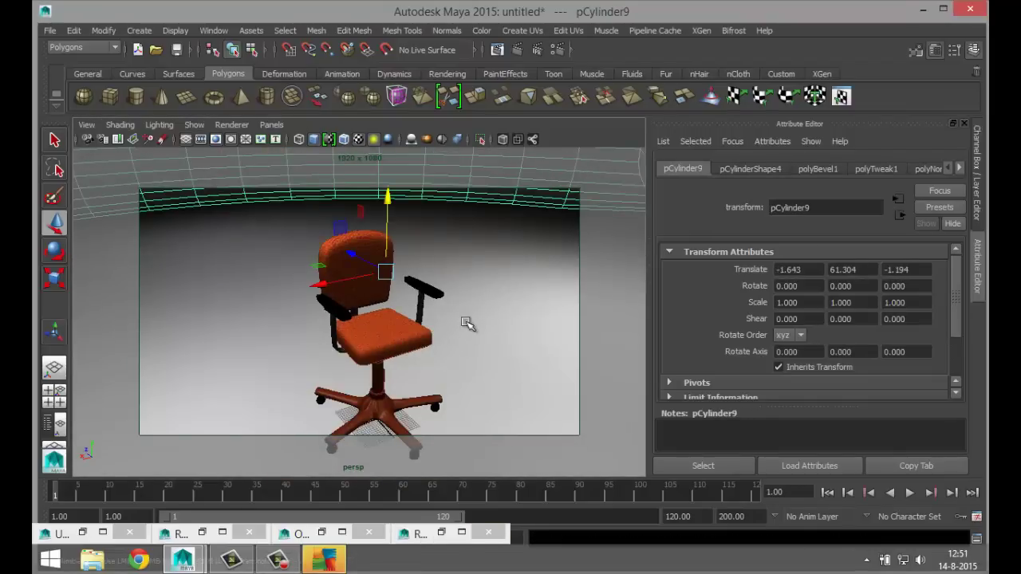
mouse_move(467, 319)
alt+mouse_down()
mouse_move(472, 300)
mouse_move(469, 320)
alt+mouse_up()
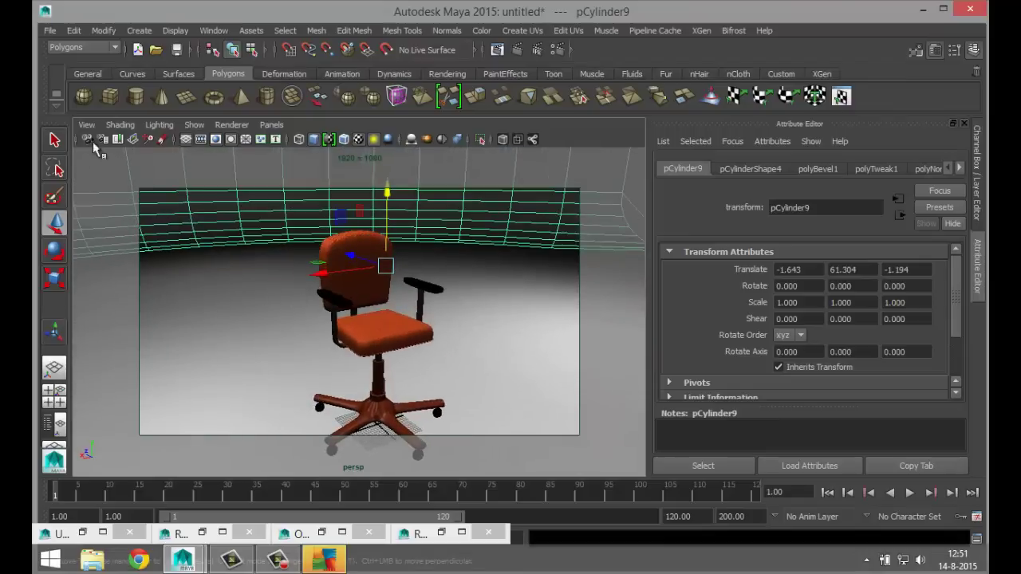
click(86, 125)
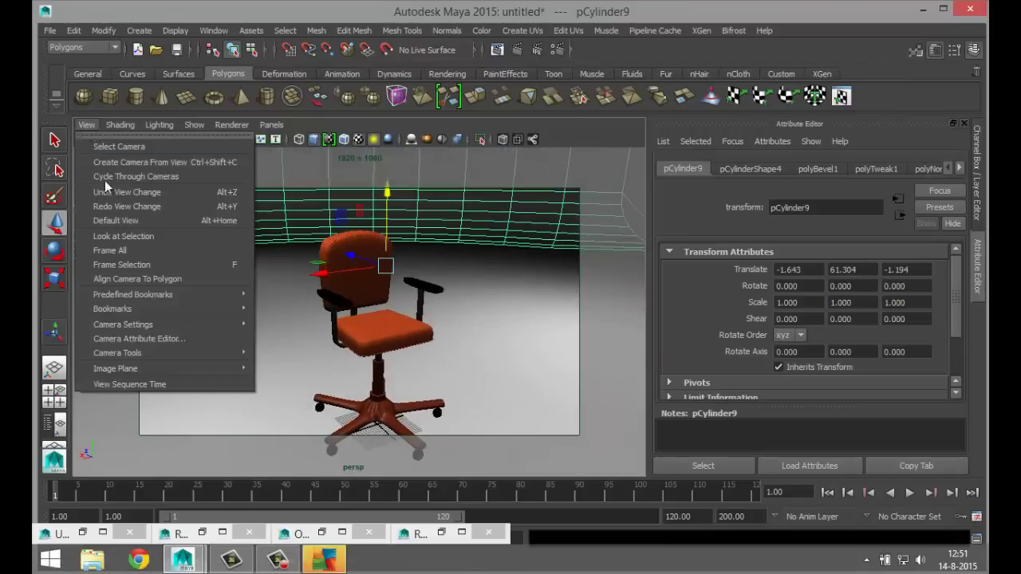
click(288, 321)
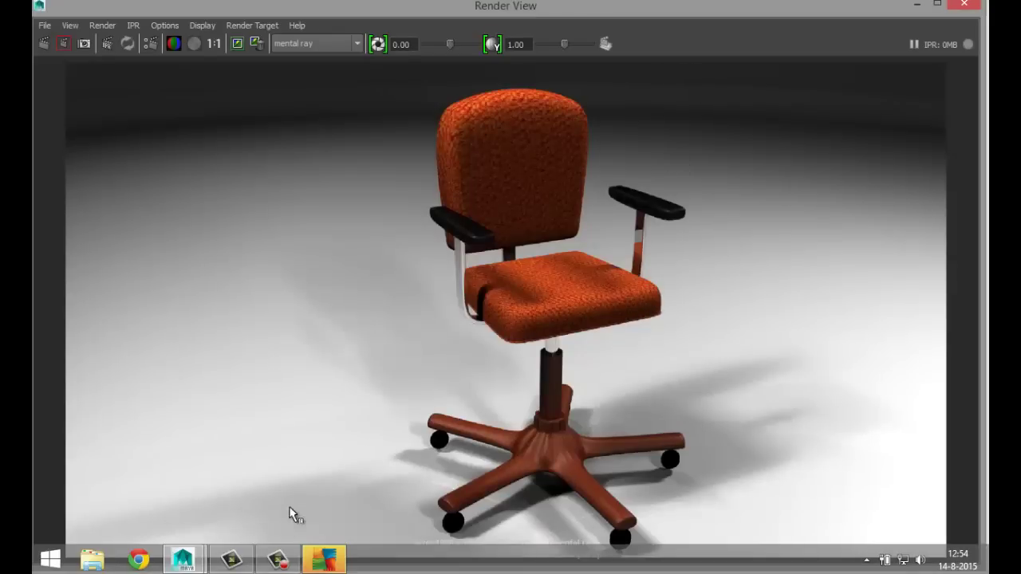
mouse_move(280, 547)
click(916, 8)
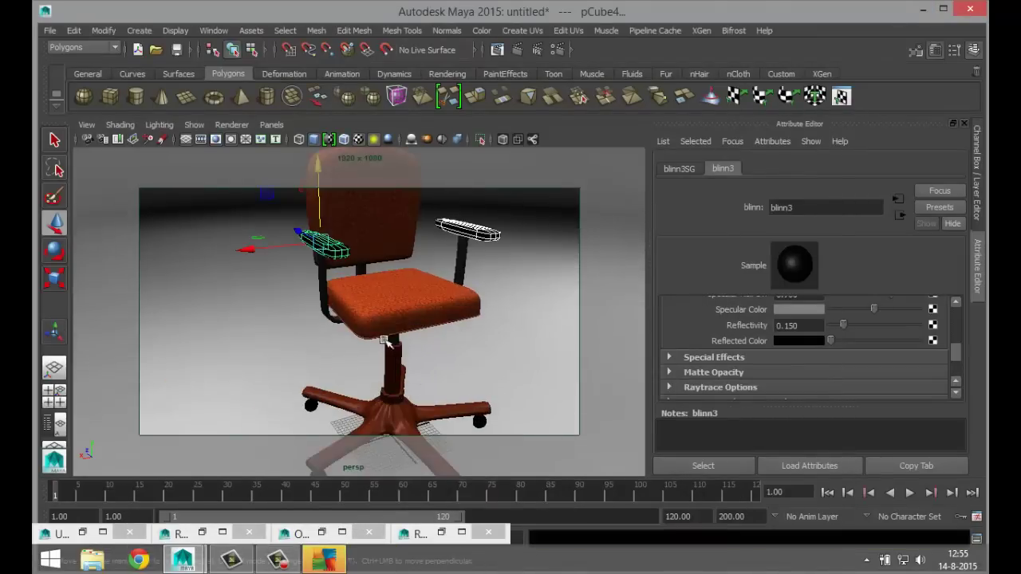
- Turn off the resolution gate and inspect the chair from the side and from behind
alt+drag(415, 312, 180, 201)
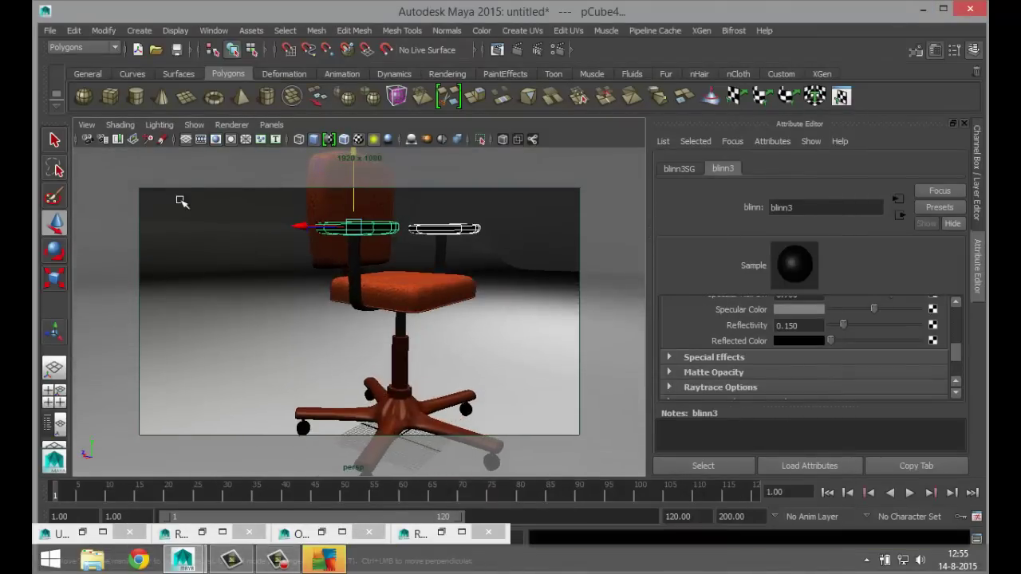
click(217, 140)
scroll(385, 311, down, 3)
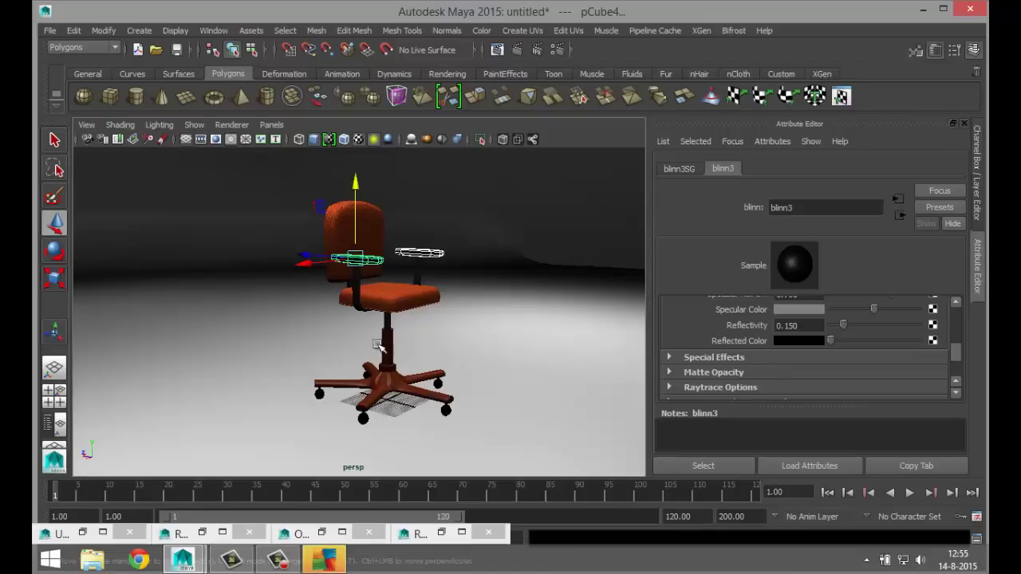
alt+drag(379, 346, 441, 351)
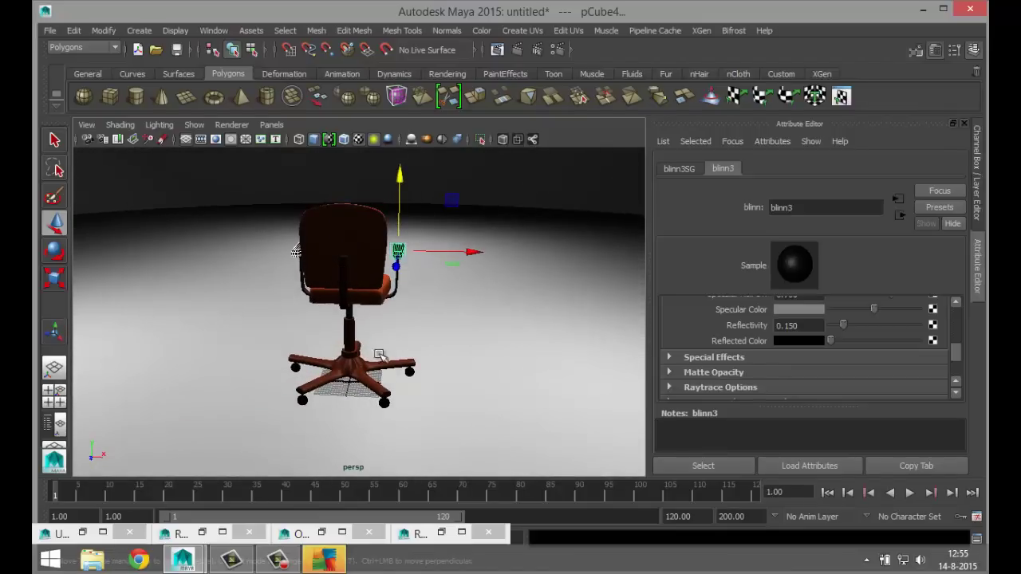
alt+drag(378, 354, 371, 330)
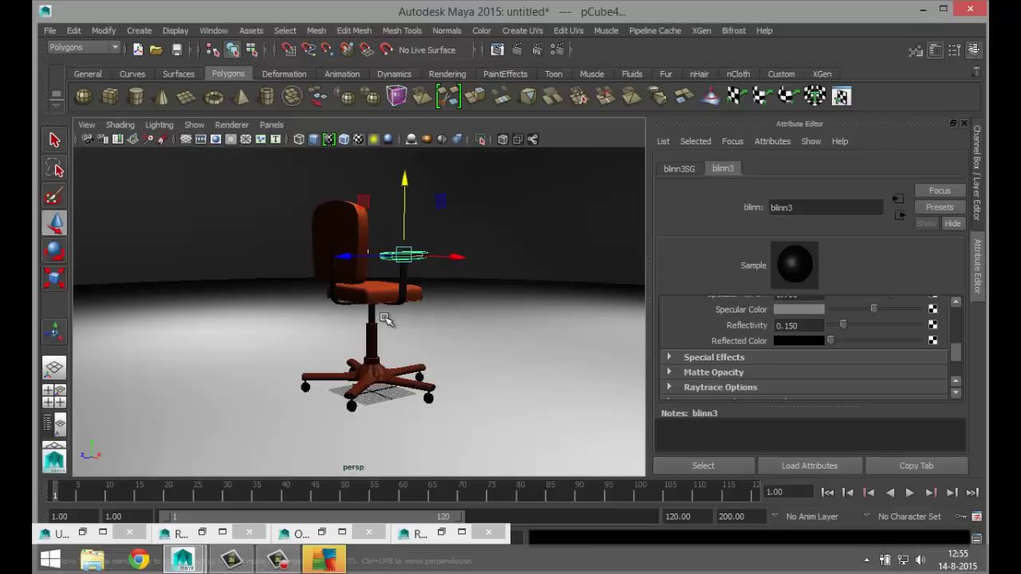
scroll(389, 322, down, 1)
scroll(391, 319, up, 3)
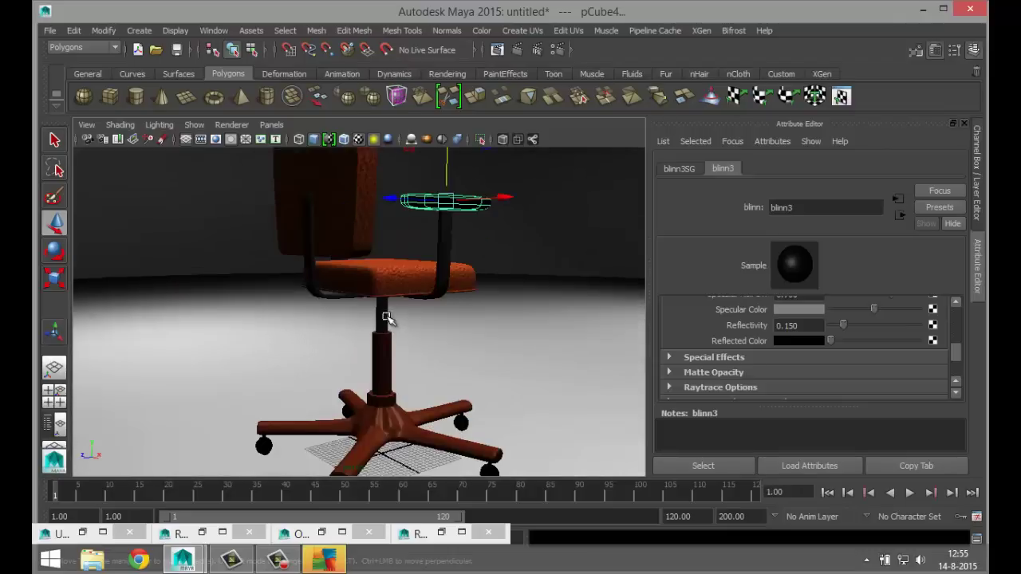
alt+drag(338, 298, 323, 342)
scroll(428, 354, down, 3)
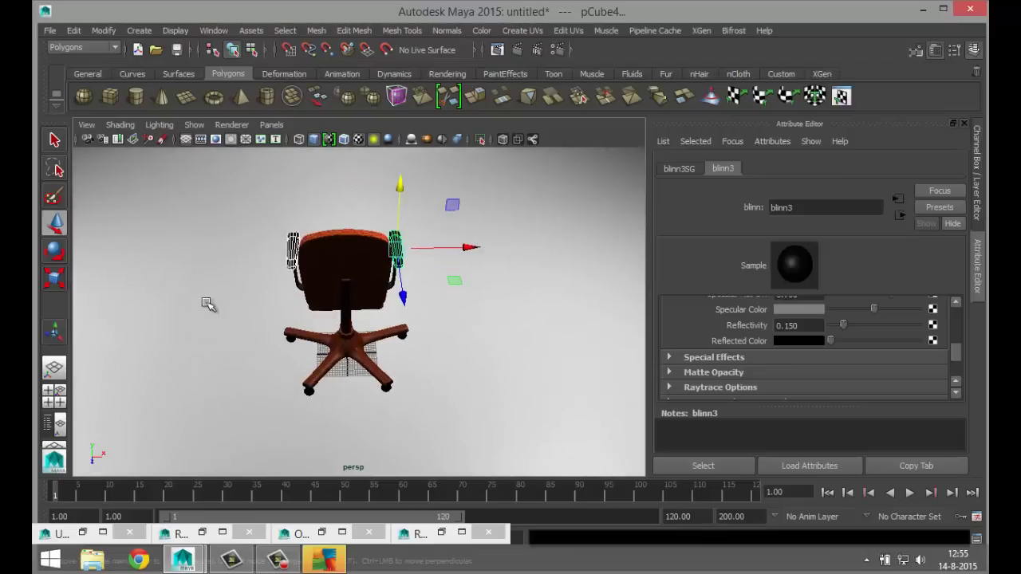
- Create a polygon cylinder on the floor beside the chair, about 22 in radius and 16.7 high
click(137, 97)
drag(501, 403, 623, 351)
key(w)
- Set the new cylinder's Subdivisions Axis to 8
click(774, 169)
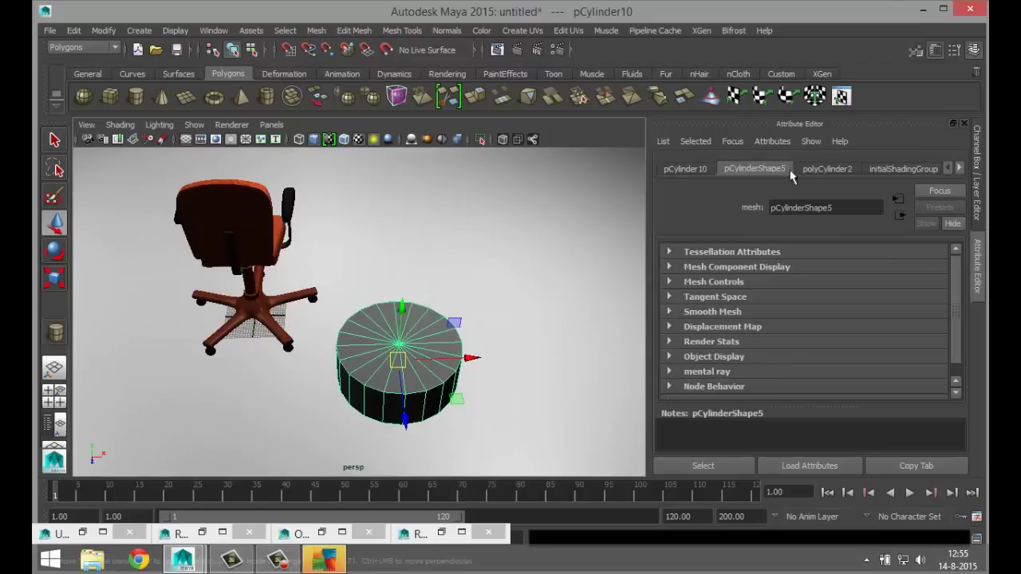
click(827, 169)
drag(807, 311, 685, 315)
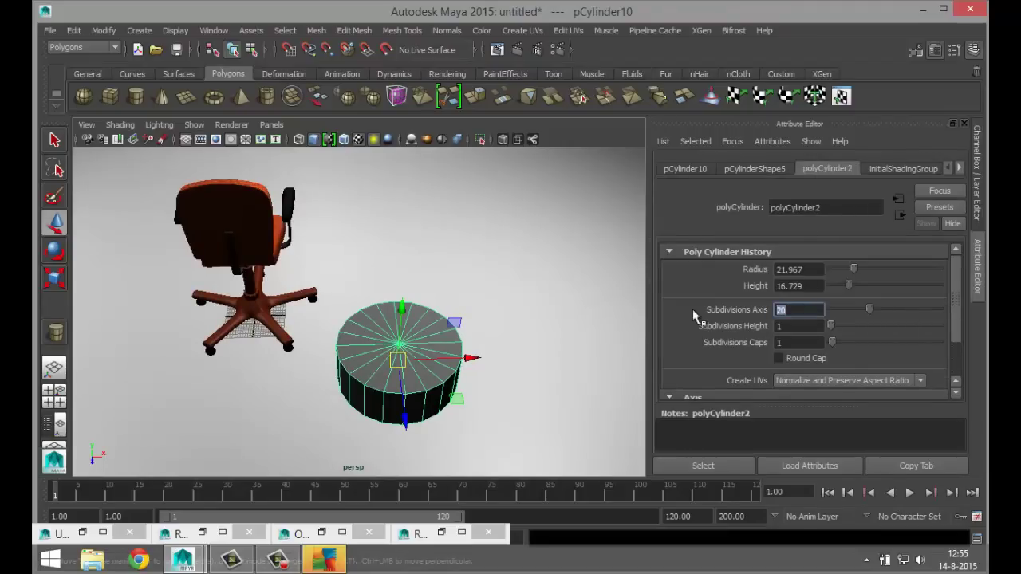
key(Return)
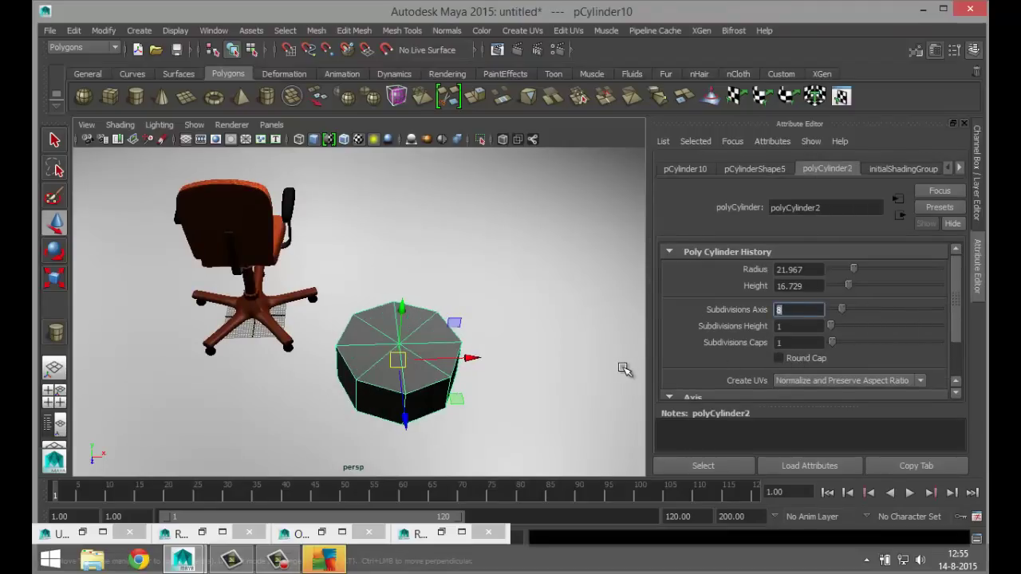
scroll(531, 382, up, 2)
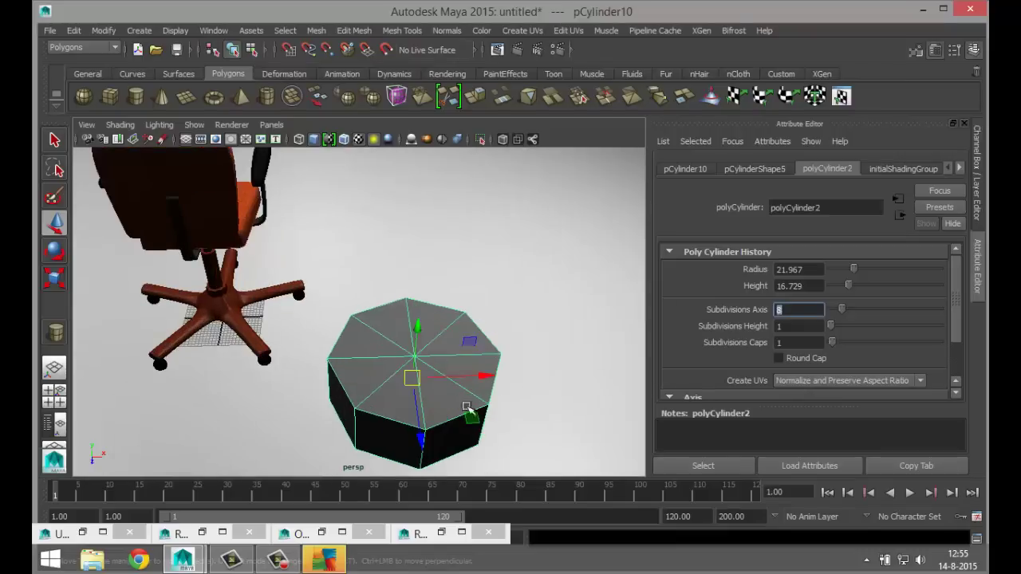
- Extrude every second side face of the octagonal cylinder outward with a thickness of about 11.7
scroll(514, 383, up, 1)
alt+drag(514, 382, 379, 403)
right_drag(378, 403, 381, 319)
click(387, 406)
alt+drag(399, 410, 327, 399)
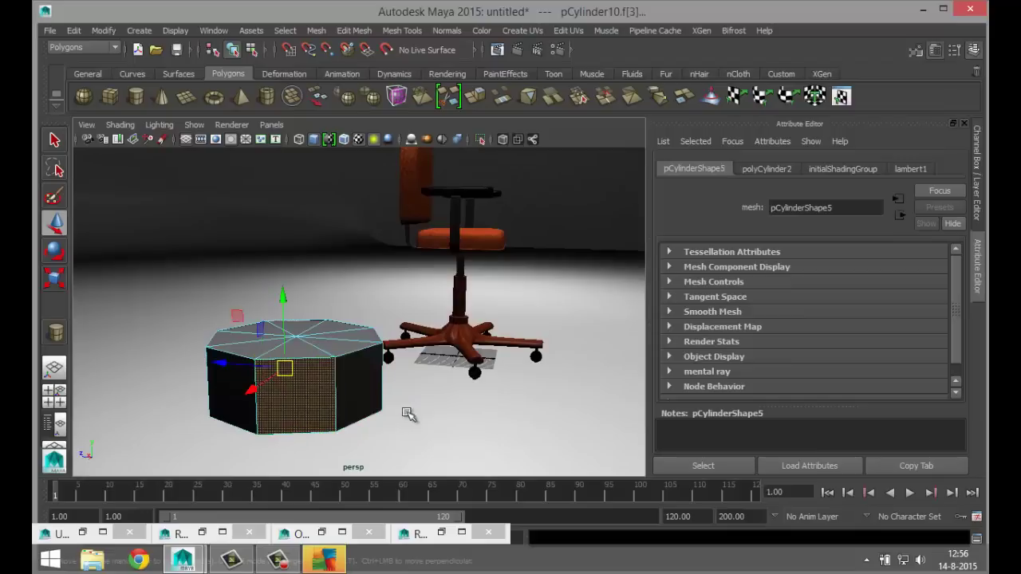
alt+drag(406, 412, 319, 386)
click(345, 386)
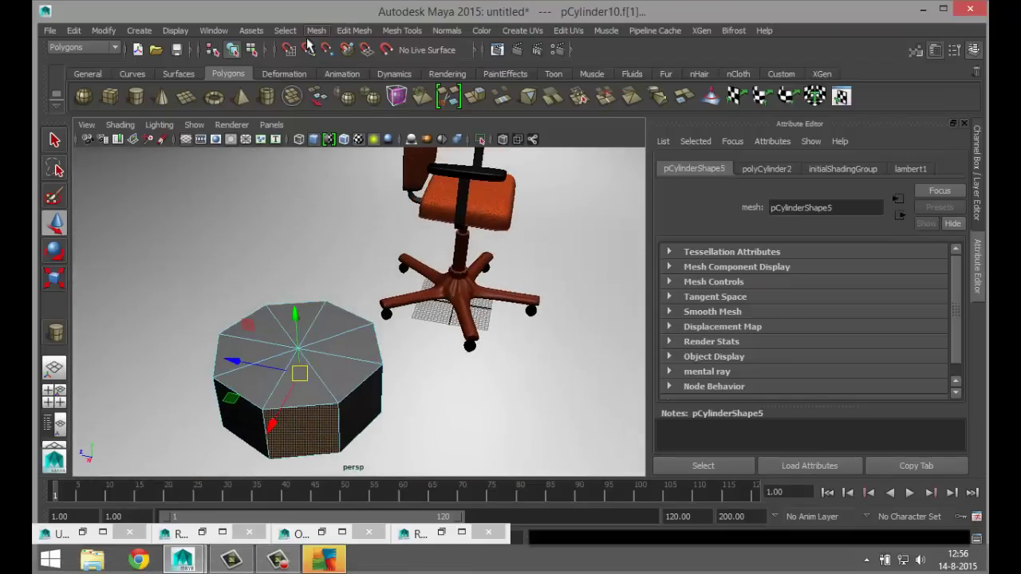
click(338, 30)
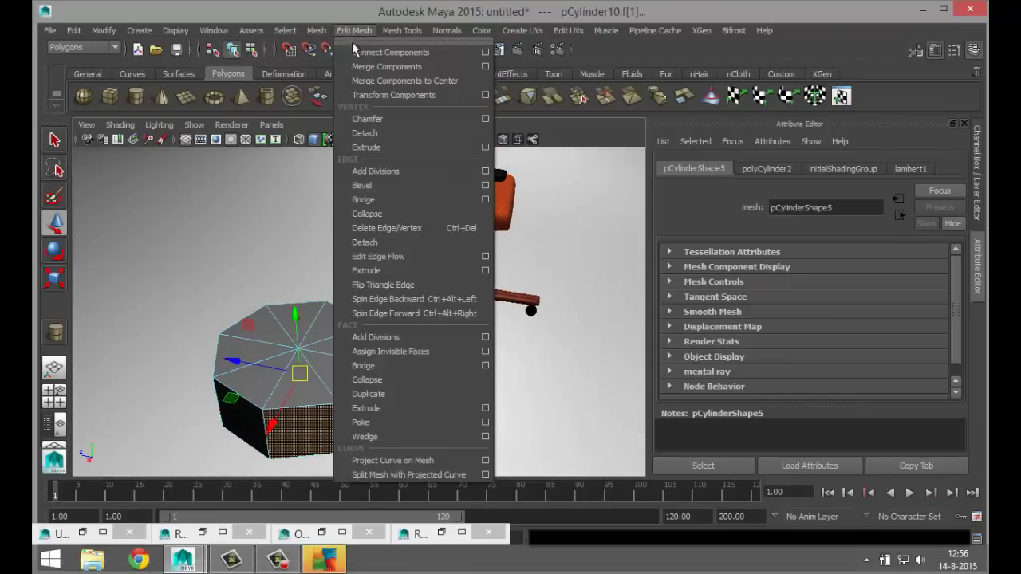
click(399, 407)
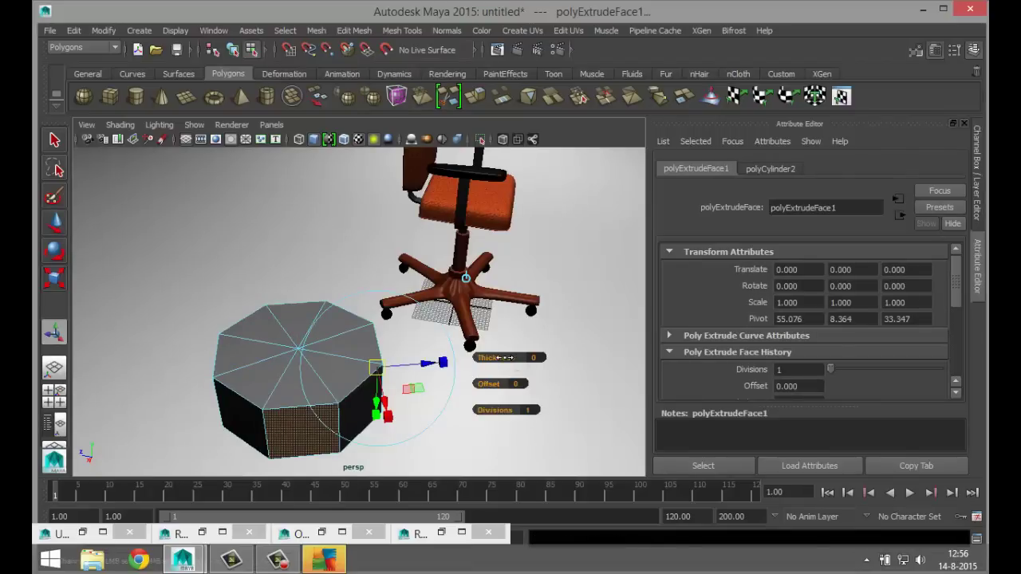
drag(503, 357, 590, 356)
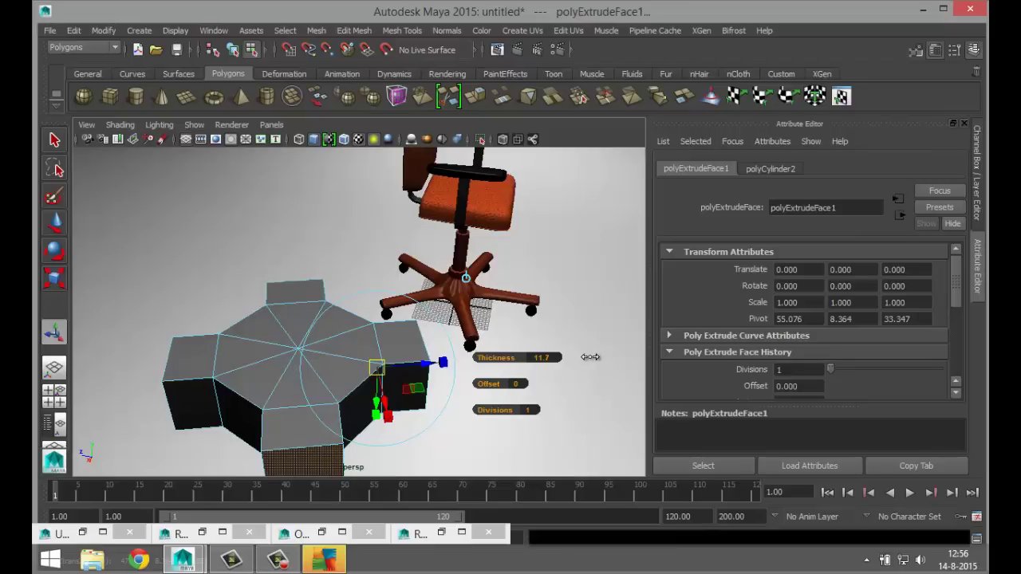
- Insert edge loops around the star-shaped part near its upper and lower edges, and return to object mode
alt+drag(563, 408, 590, 362)
click(399, 31)
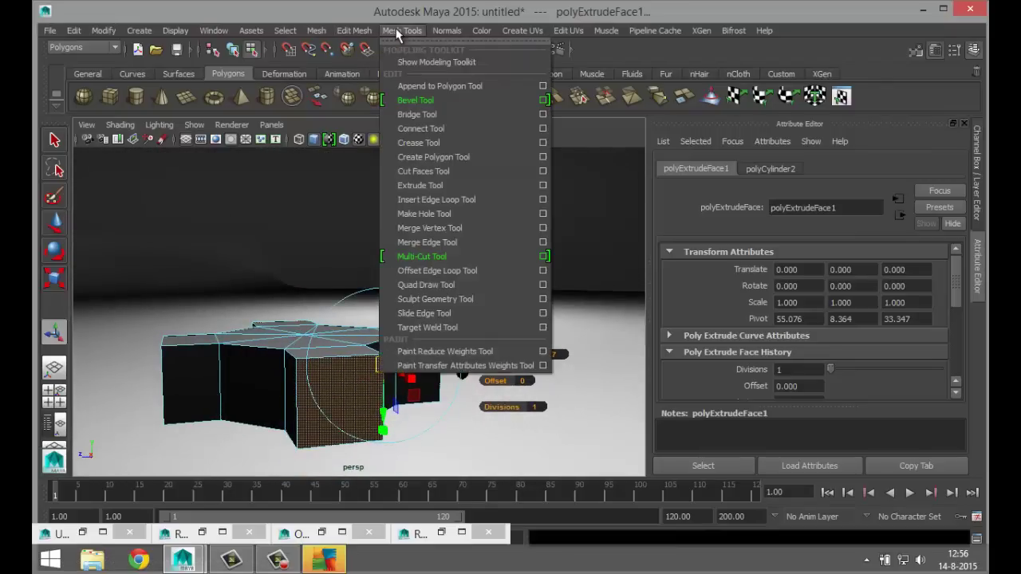
click(544, 201)
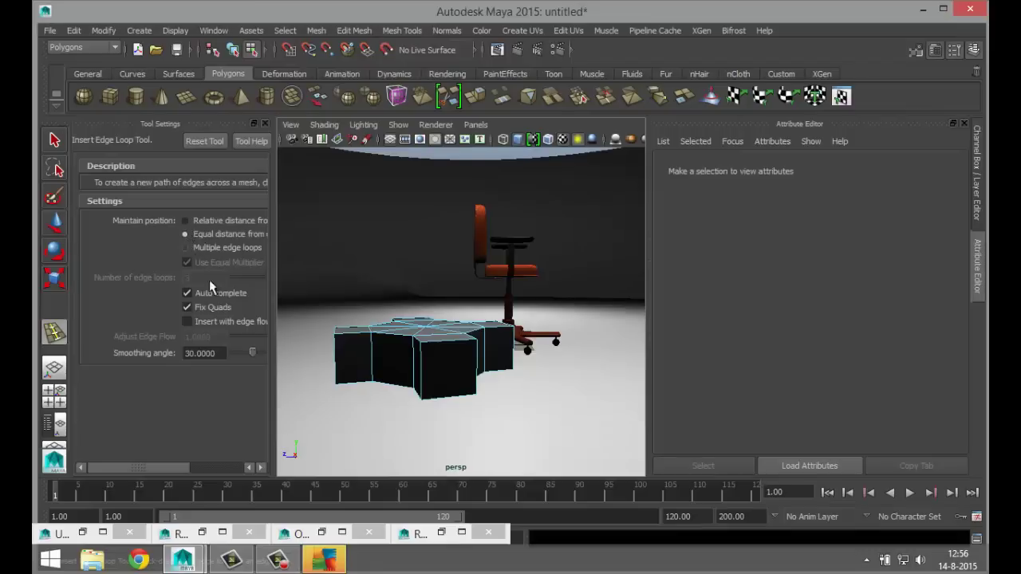
scroll(364, 379, up, 3)
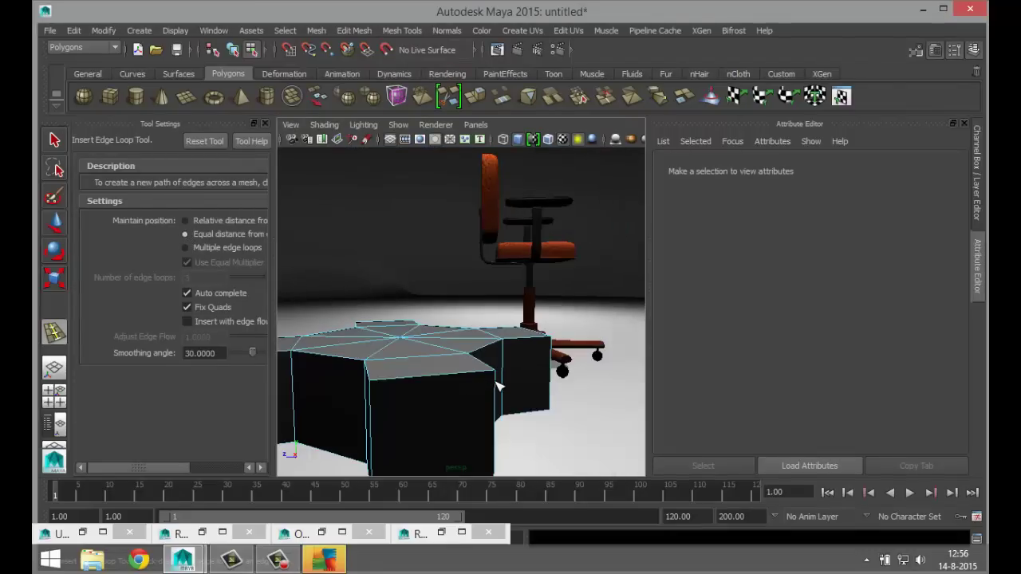
click(497, 385)
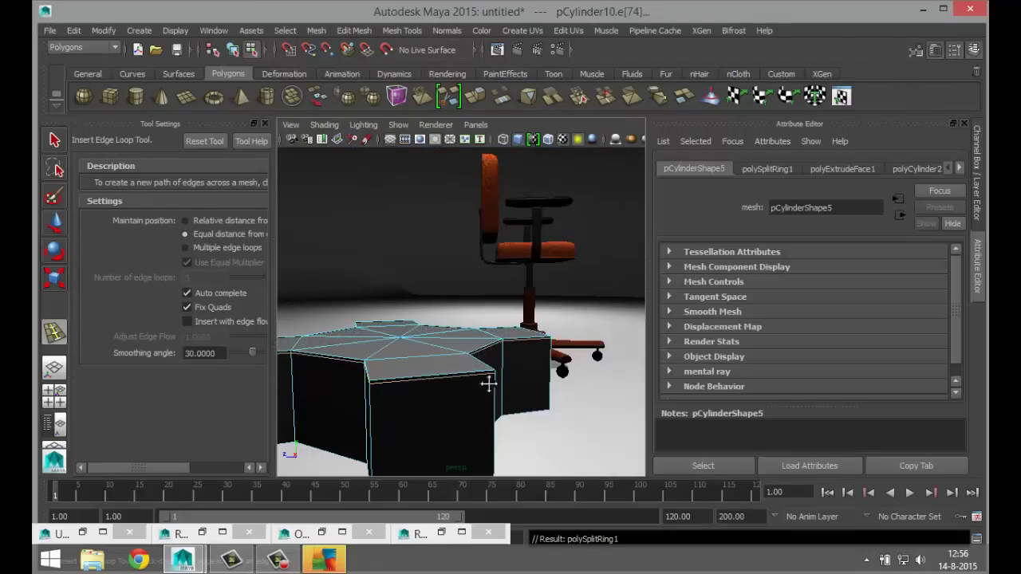
alt+drag(489, 387, 480, 368)
right_drag(433, 222, 479, 235)
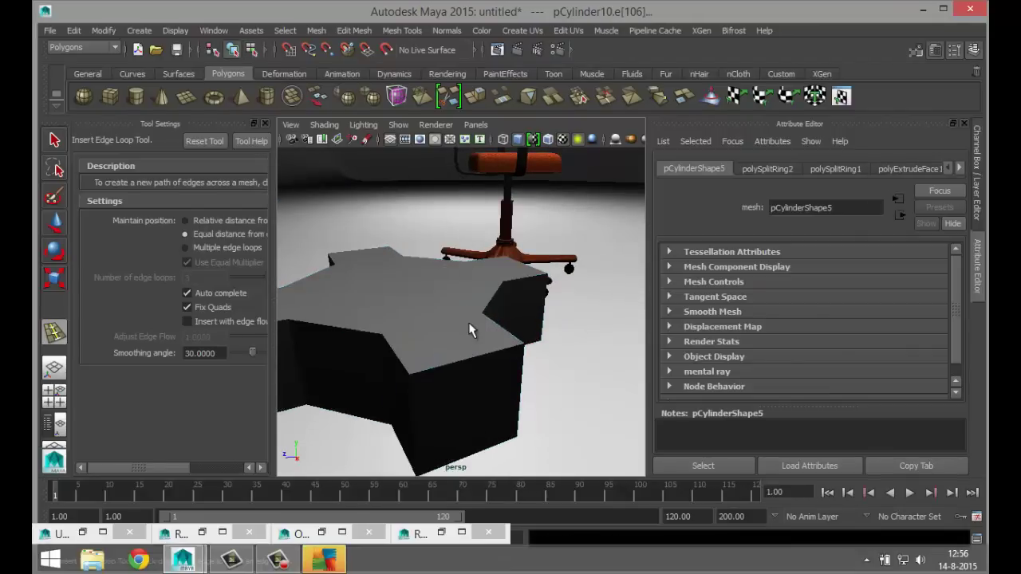
- Show the star-shaped part in smooth mesh preview and deselect it
key(q)
click(465, 324)
key(3)
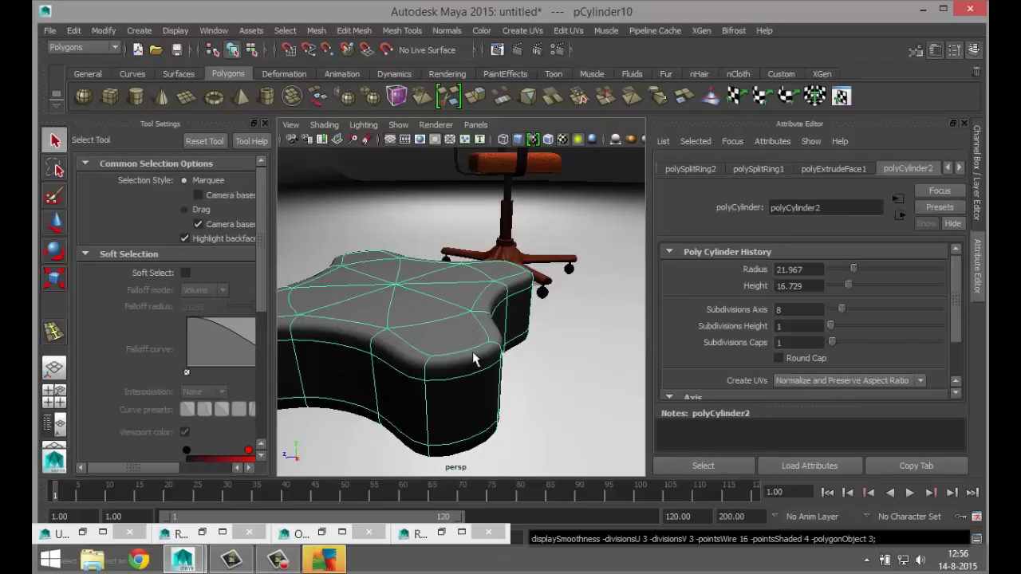
click(547, 381)
- Assign the armrests' existing black material, blinn3, to the star-shaped part
scroll(548, 380, down, 6)
alt+drag(465, 359, 497, 401)
alt+middle_drag(497, 401, 480, 376)
click(446, 327)
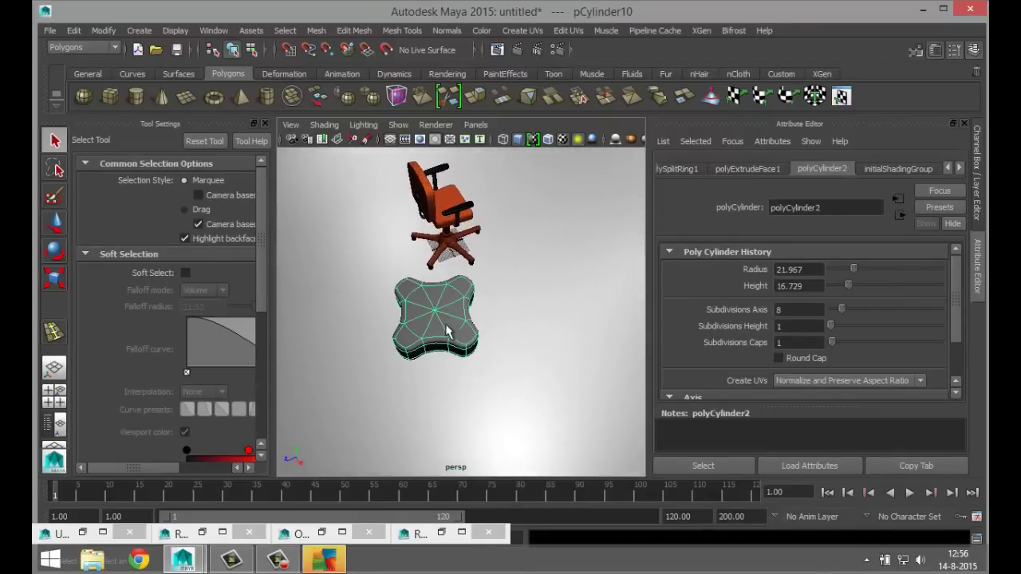
right_click(437, 303)
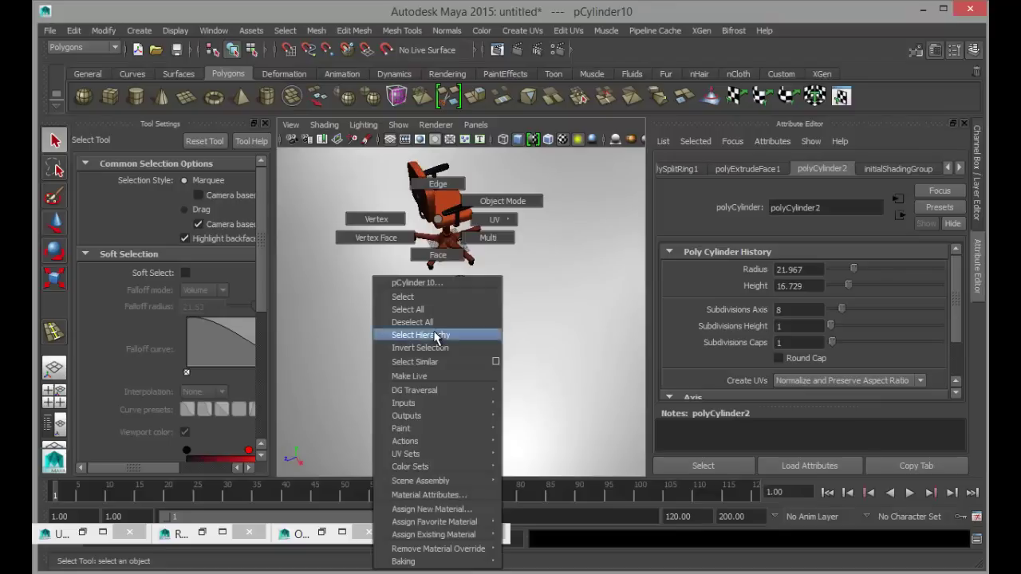
click(447, 335)
scroll(469, 259, up, 2)
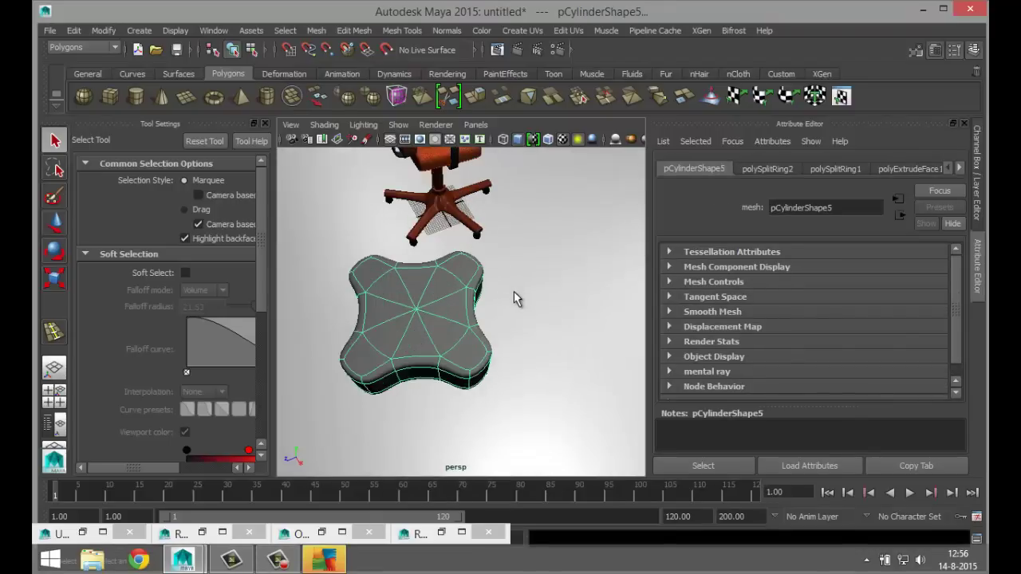
alt+drag(519, 298, 490, 226)
click(493, 229)
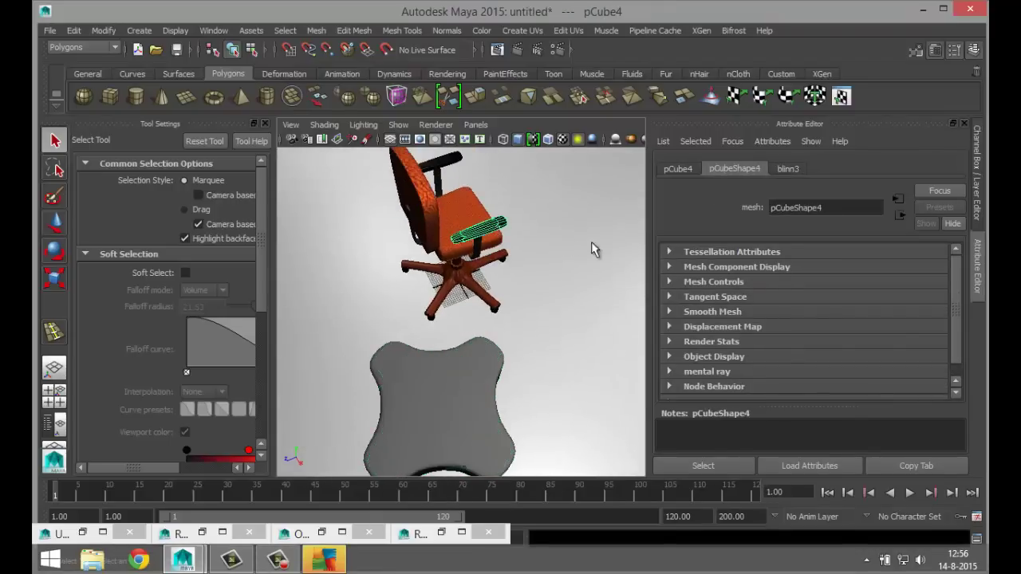
click(441, 384)
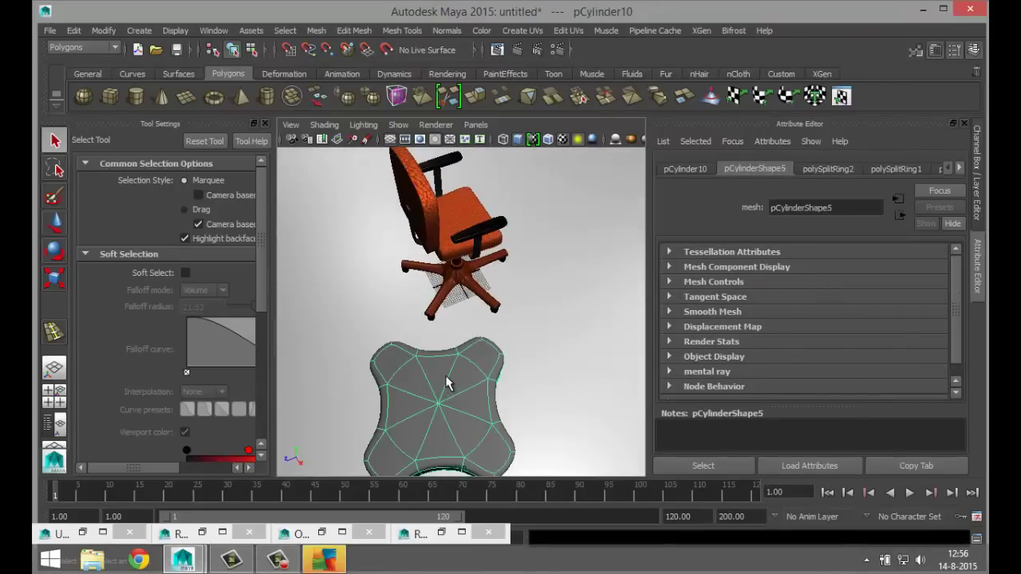
right_drag(445, 385, 561, 492)
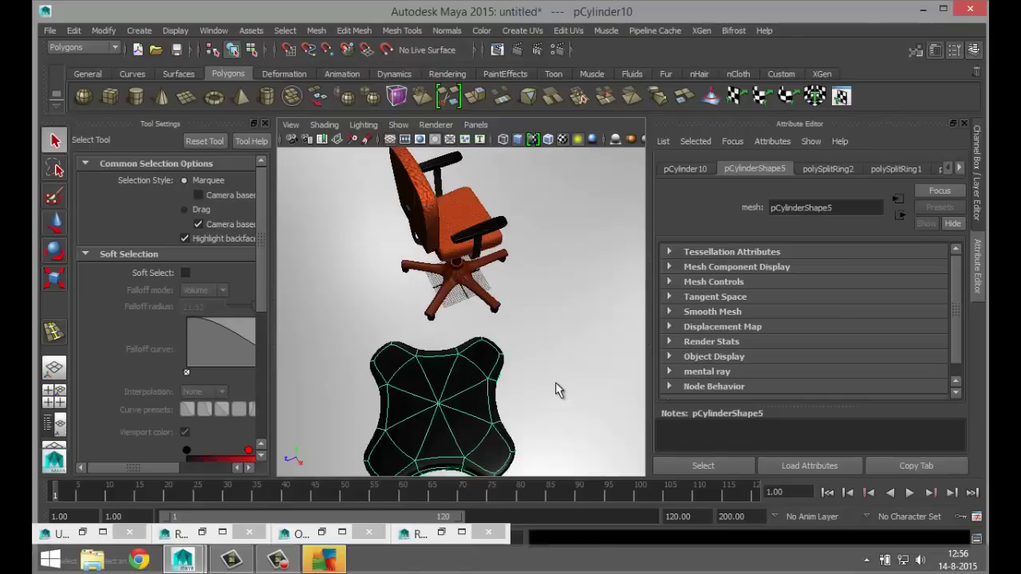
click(554, 389)
alt+drag(554, 398, 488, 375)
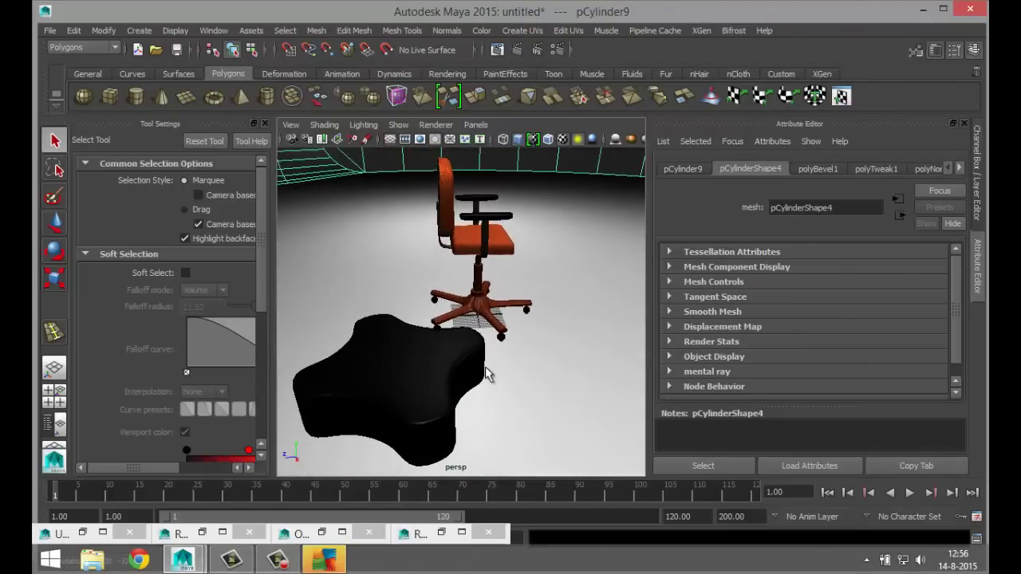
- Stand the star-shaped part upright by rotating it to exactly 90 degrees around X
click(431, 377)
key(e)
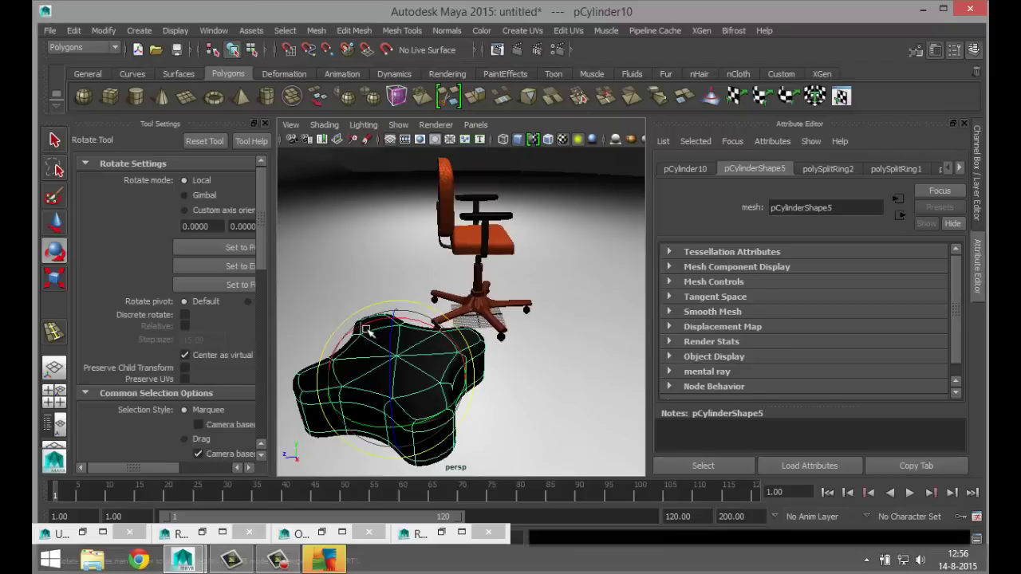
mouse_move(366, 330)
mouse_down()
mouse_move(319, 363)
mouse_move(296, 420)
mouse_move(311, 455)
mouse_up()
click(687, 170)
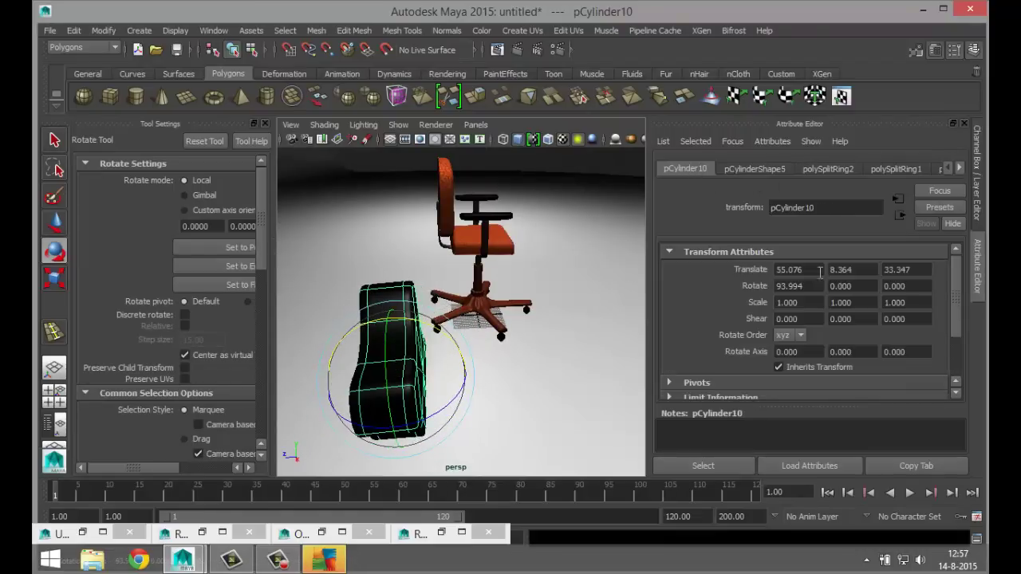
drag(814, 286, 567, 290)
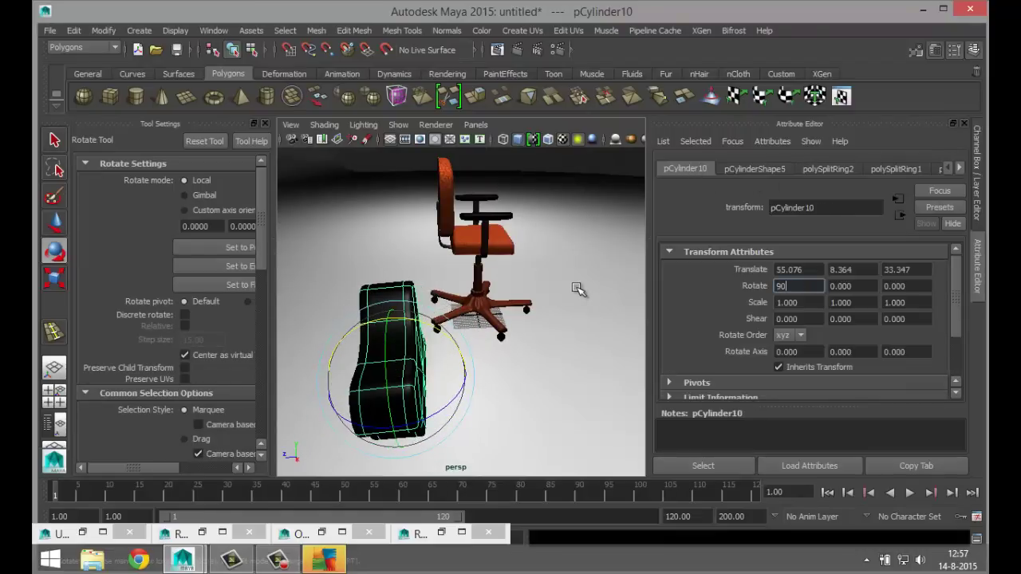
key(Return)
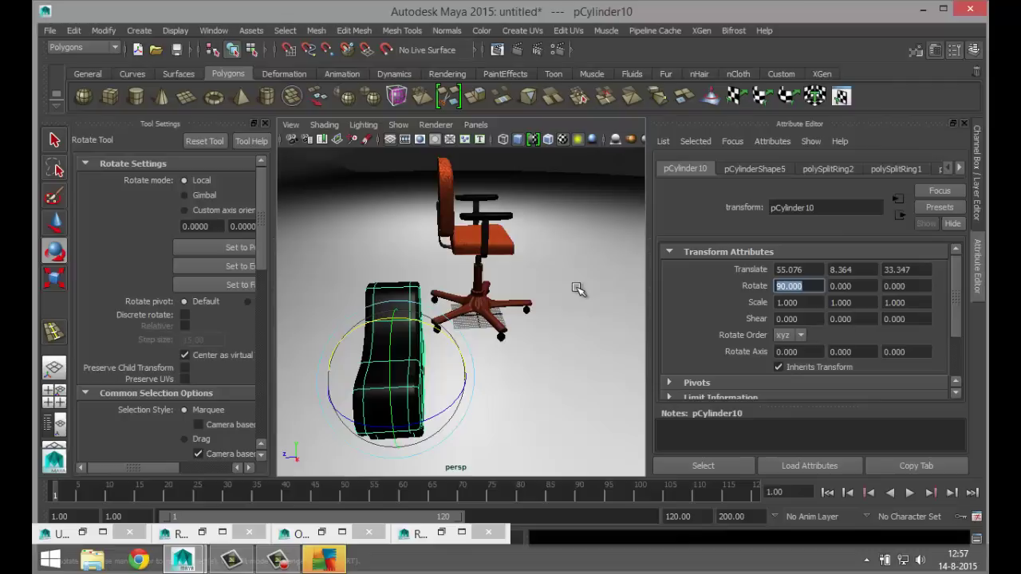
- Scale the star-shaped part down uniformly to about 0.17
click(516, 371)
click(401, 345)
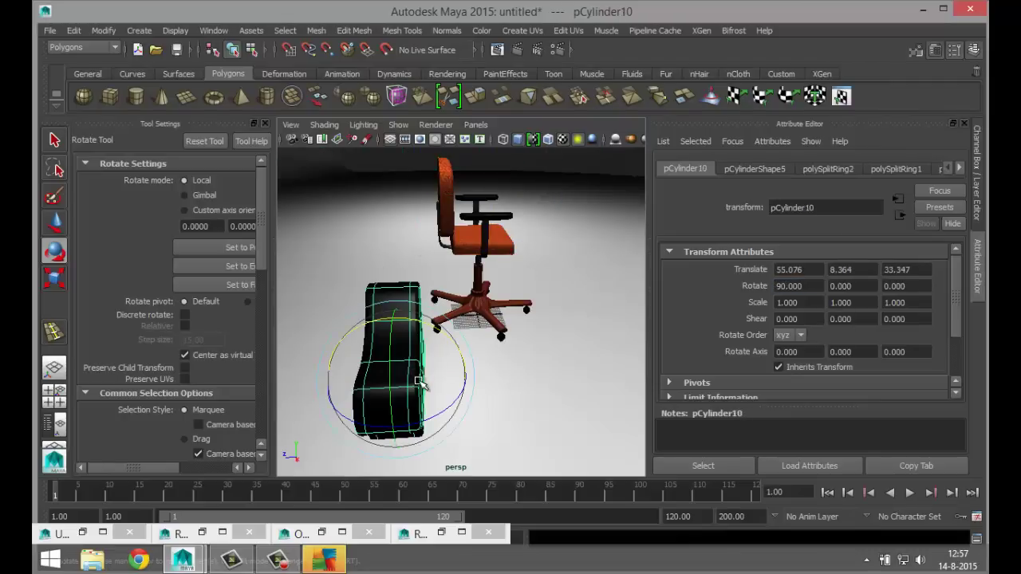
key(r)
drag(401, 381, 284, 368)
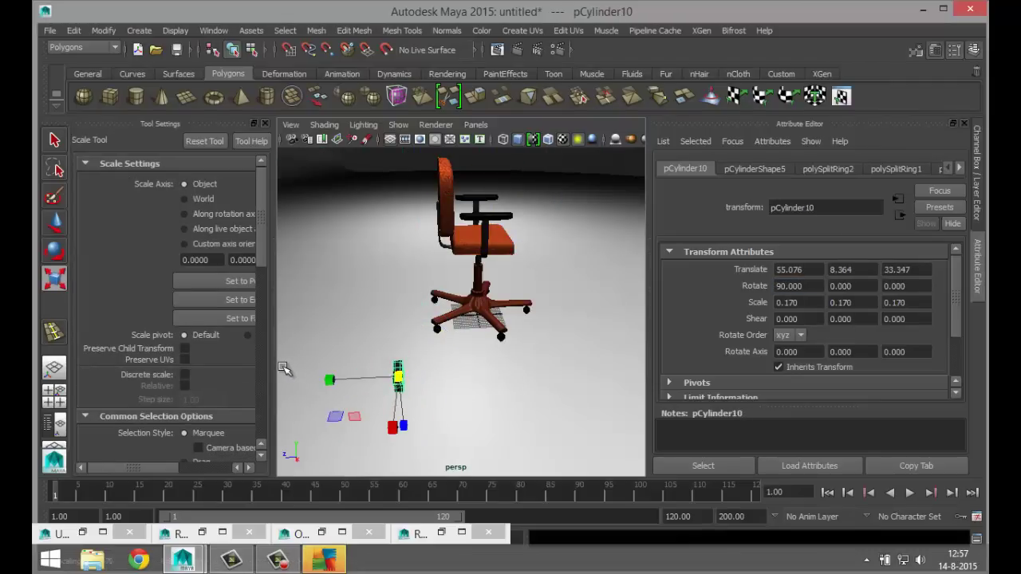
- In the top view, move the star-shaped part behind the chair's backrest, centred at about X 0.003 and Z 19.87
click(54, 391)
key(space)
key(f)
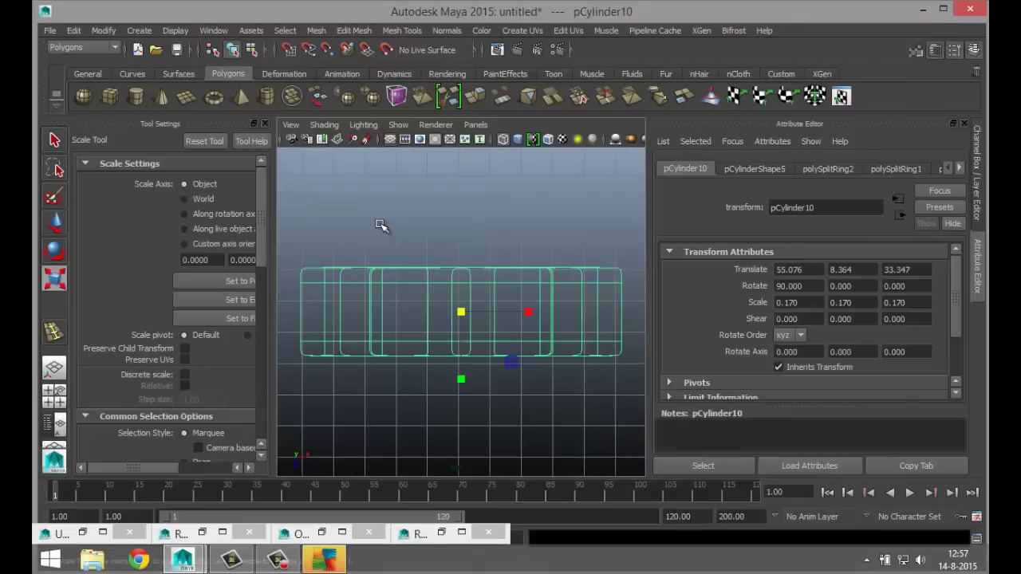
click(265, 122)
scroll(348, 341, down, 3)
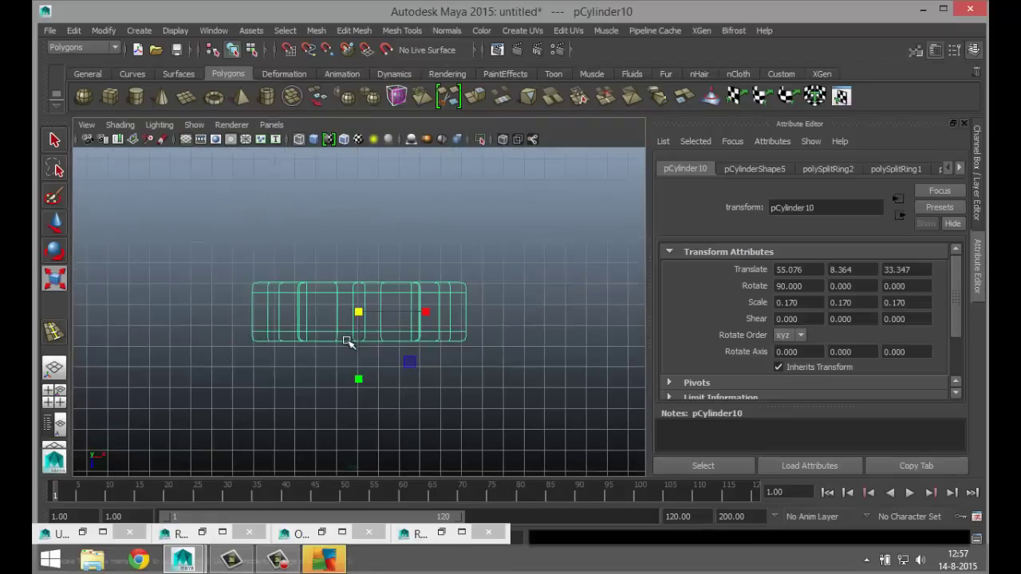
scroll(352, 364, down, 2)
scroll(364, 370, down, 6)
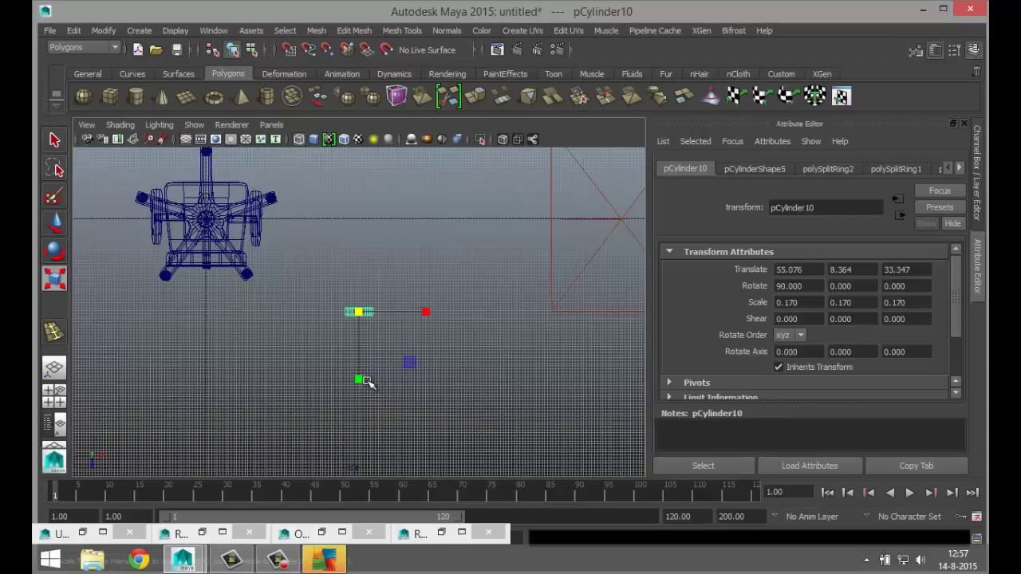
key(w)
drag(359, 312, 208, 277)
key(f)
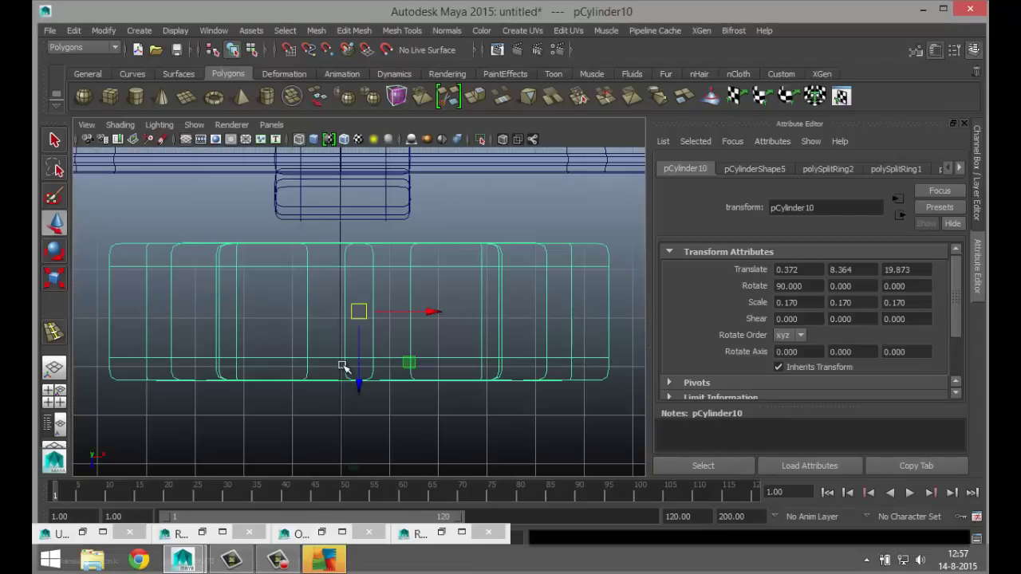
drag(423, 314, 411, 313)
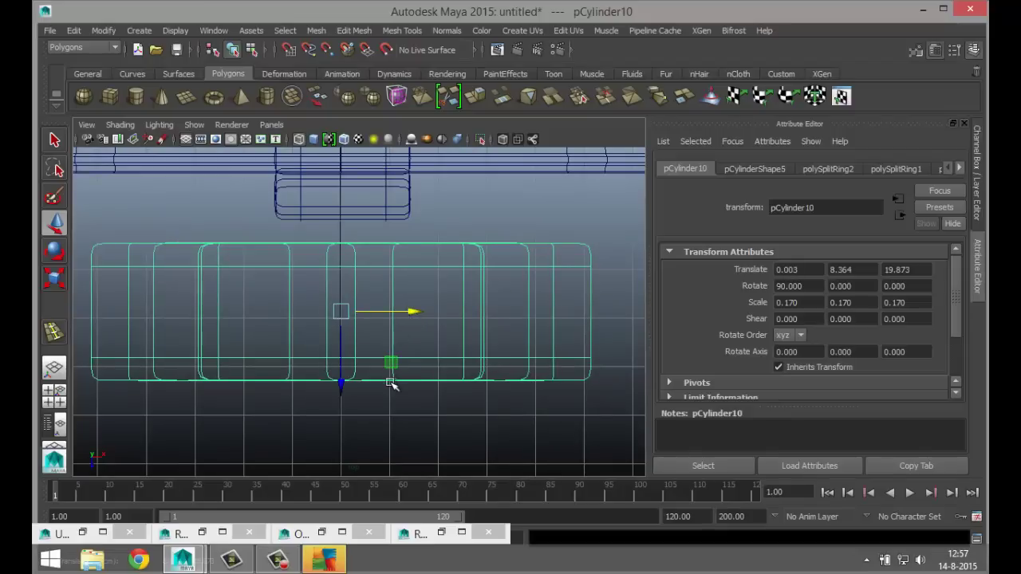
- Scale the star-shaped part down uniformly to 0.05 and move it closer to the backrest, to about Z 18.58
key(r)
drag(341, 313, 66, 299)
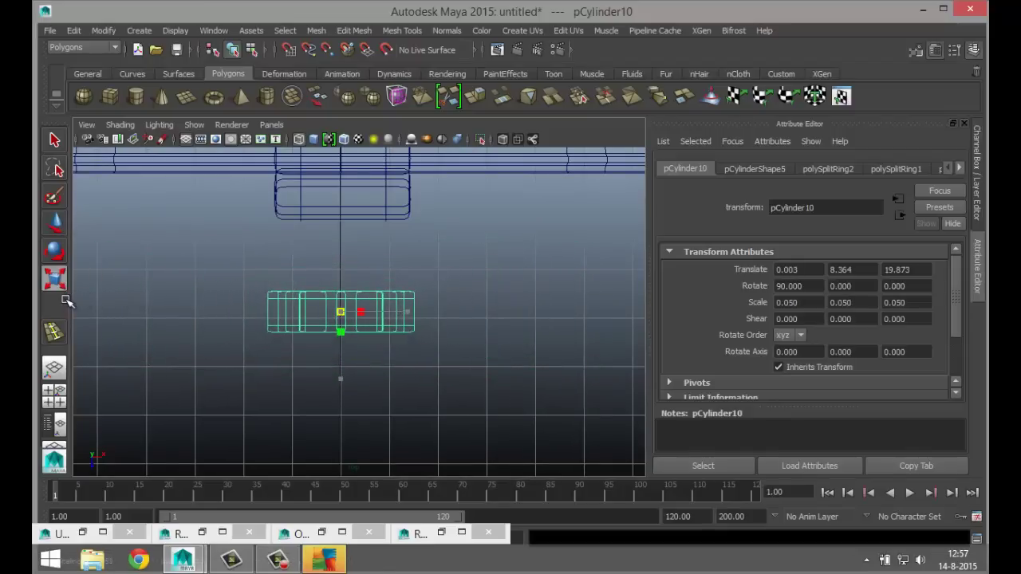
key(w)
drag(343, 389, 342, 327)
- In the perspective view, raise the star-shaped part to about Y 51.64 and pull it back from the backrest to about Z 31.39
click(57, 399)
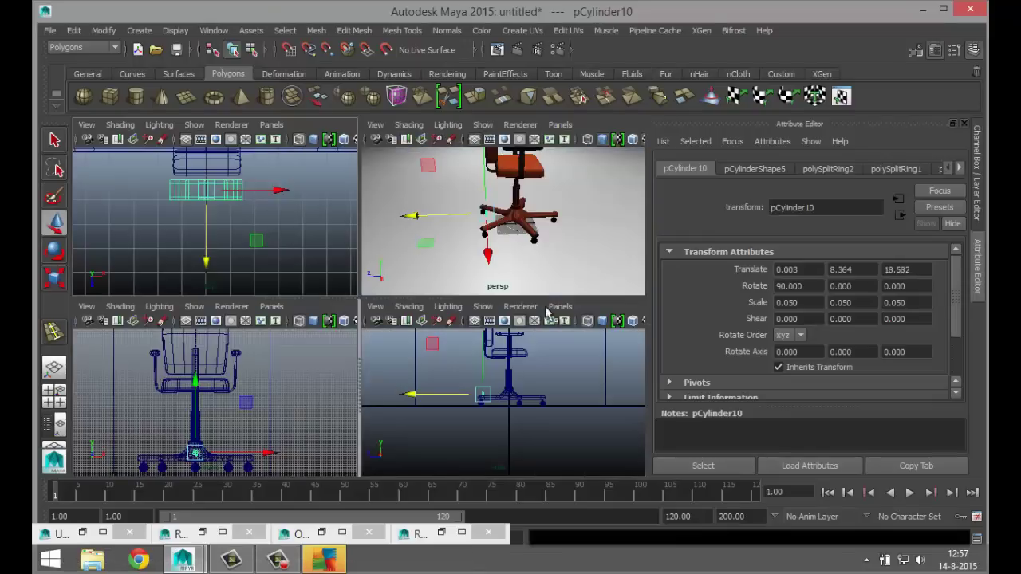
key(space)
alt+drag(379, 374, 316, 165)
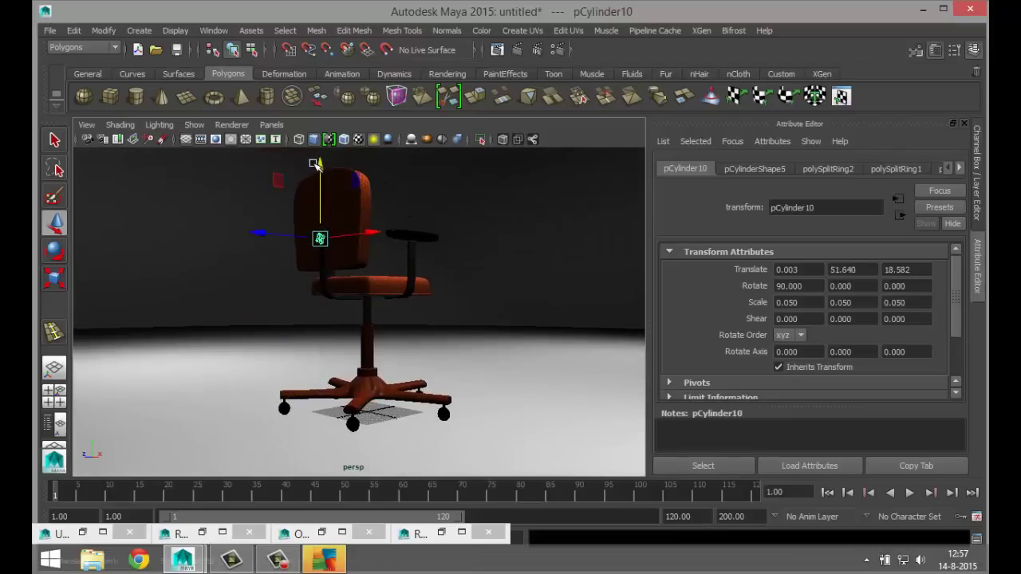
key(f)
scroll(323, 212, down, 5)
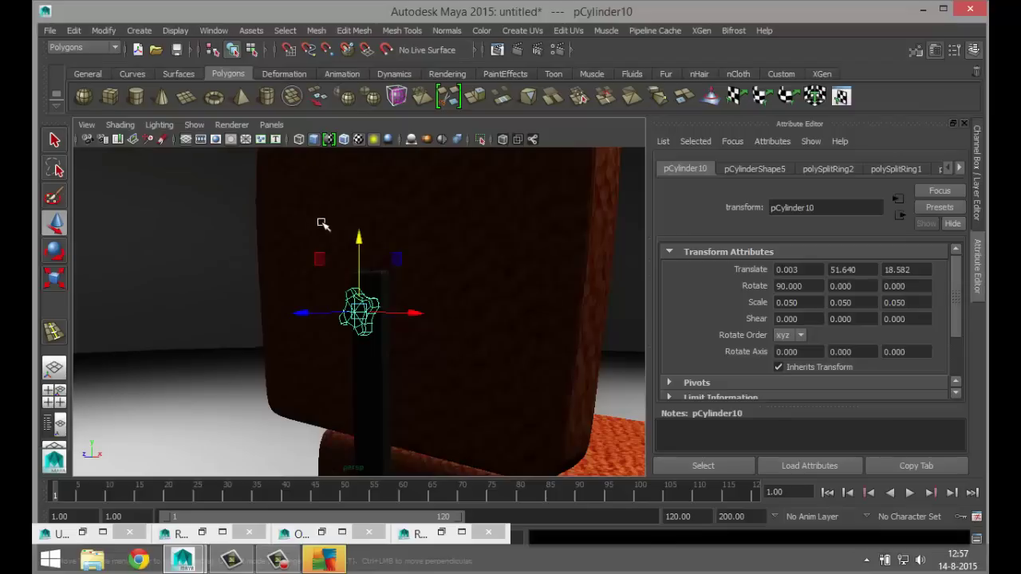
alt+drag(322, 224, 106, 315)
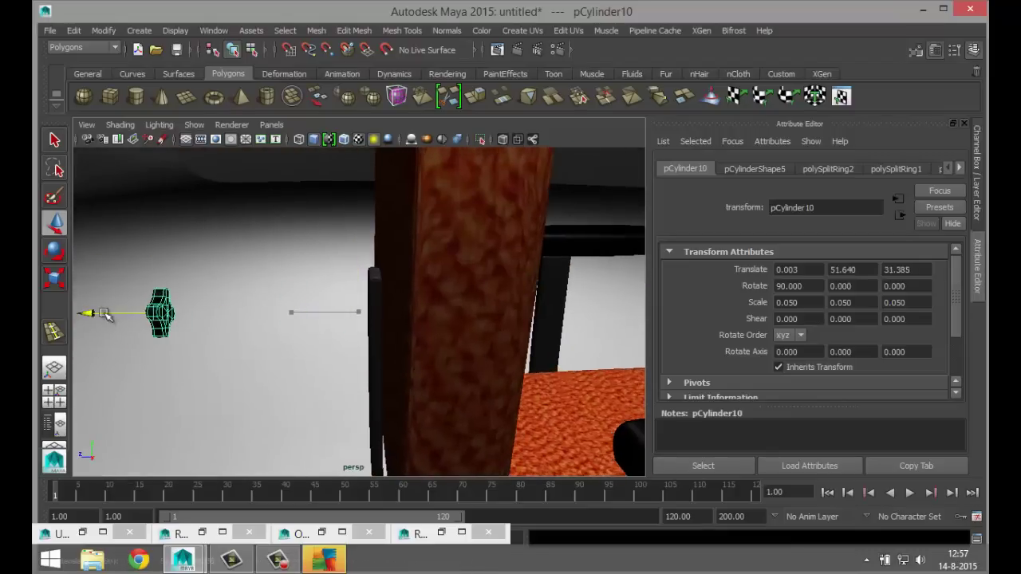
alt+drag(297, 351, 327, 418)
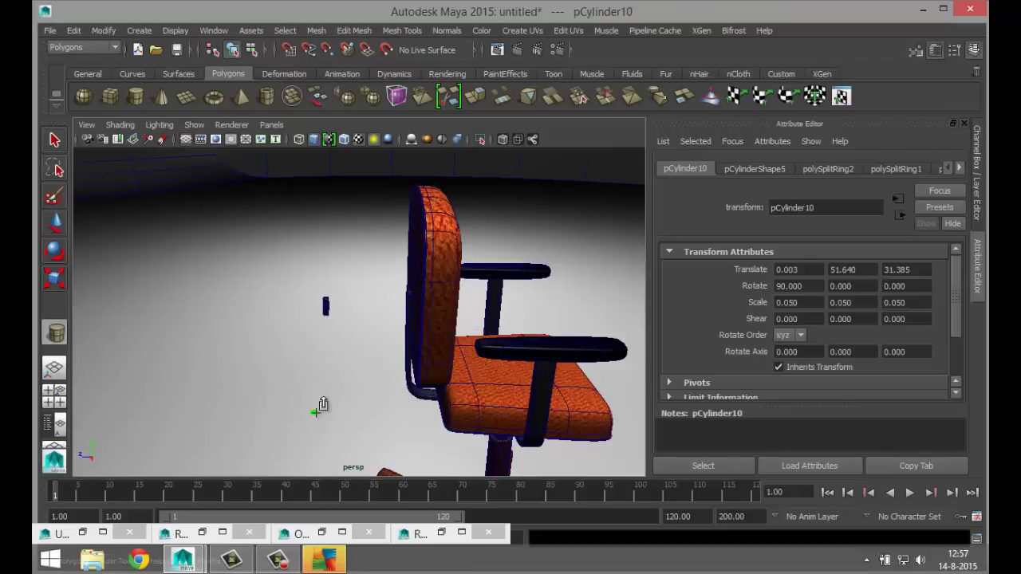
- Create a polygon cylinder near the star-shaped part and move it behind the chair to about X 1.825, Y 38.019, Z 39.705
click(318, 407)
click(317, 403)
key(w)
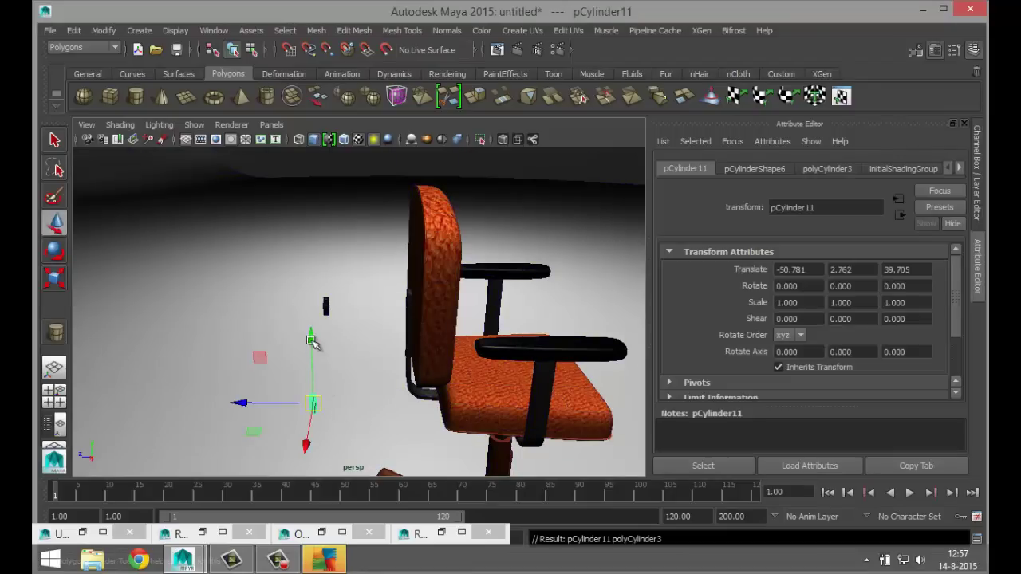
drag(312, 408, 189, 410)
drag(127, 383, 422, 456)
- Rotate the new cylinder to exactly -90 degrees about X so it lies horizontally
key(e)
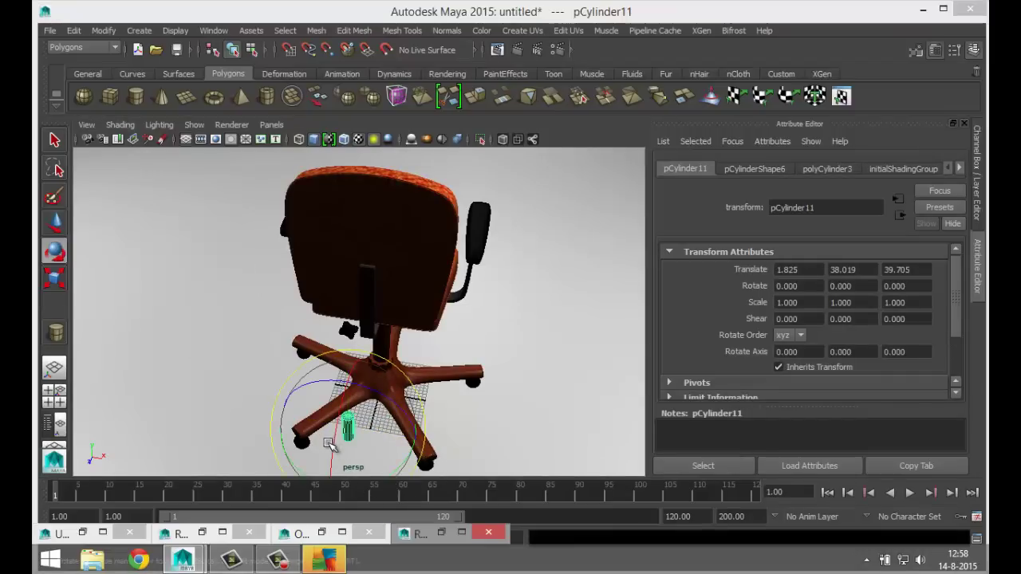
drag(345, 381, 354, 356)
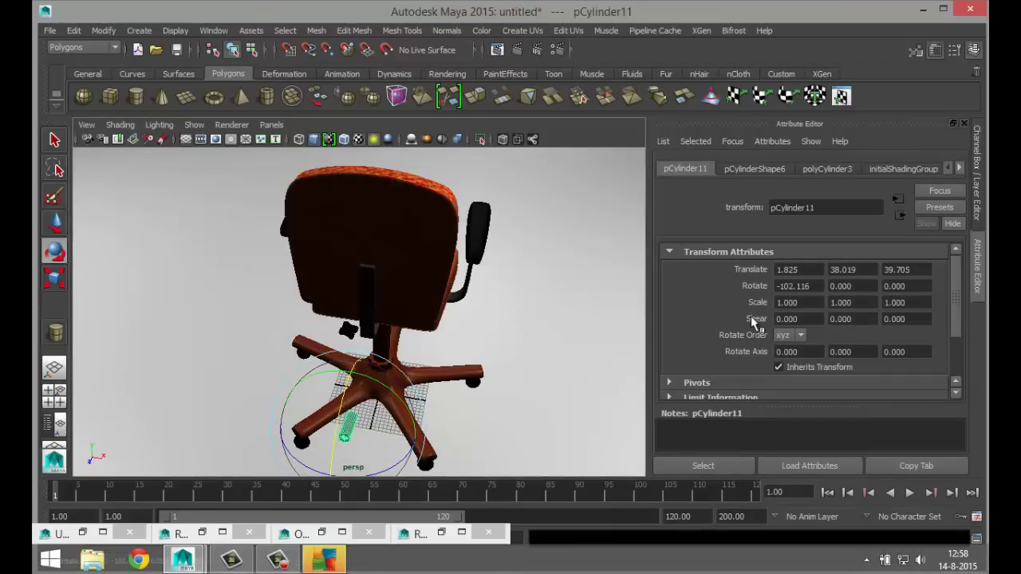
click(819, 285)
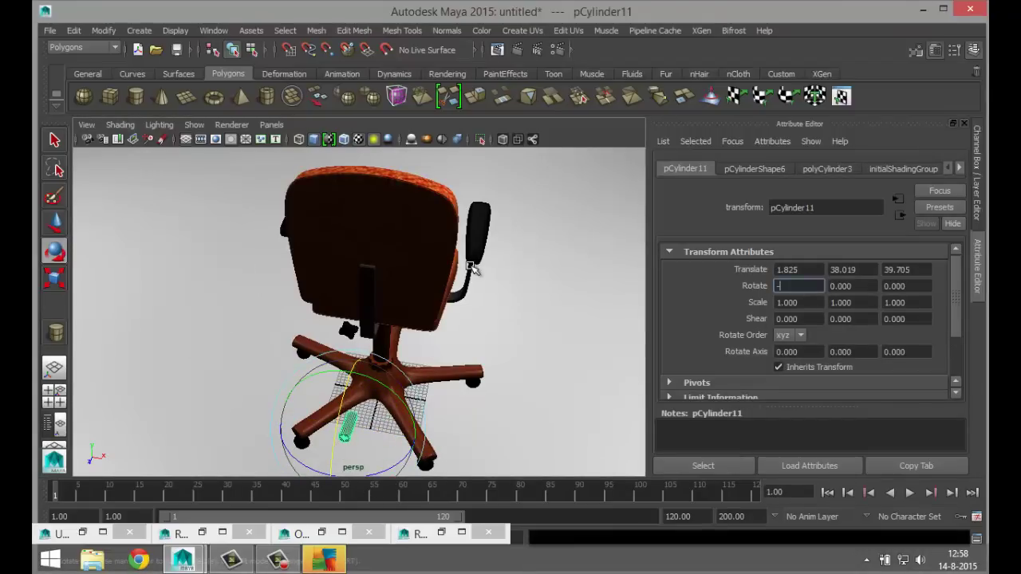
text(-90)
key(Return)
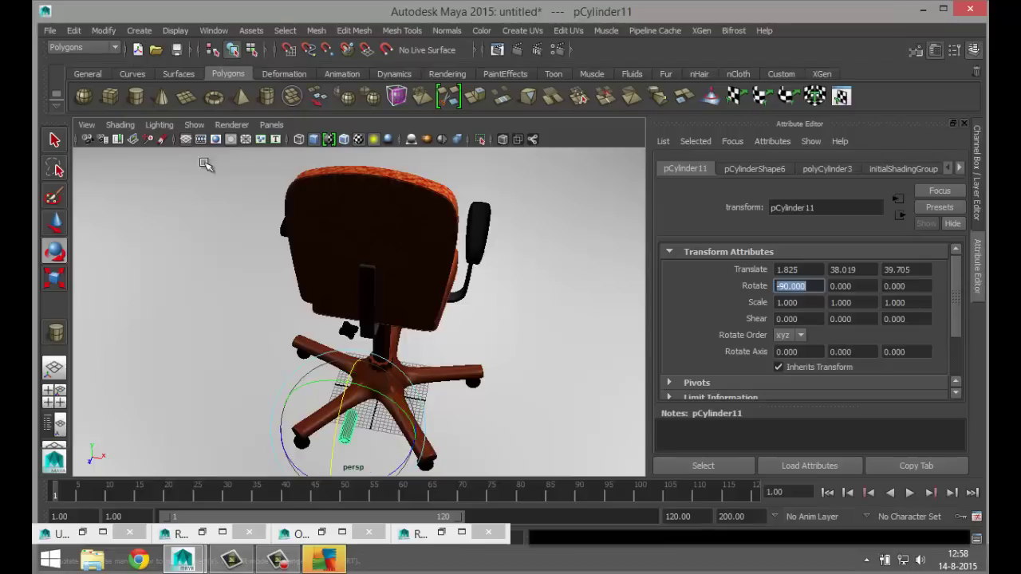
- In the side view, move the cylinder between the star-shaped part and the backrest, to about Y 51.708 and Z 27.942
click(54, 391)
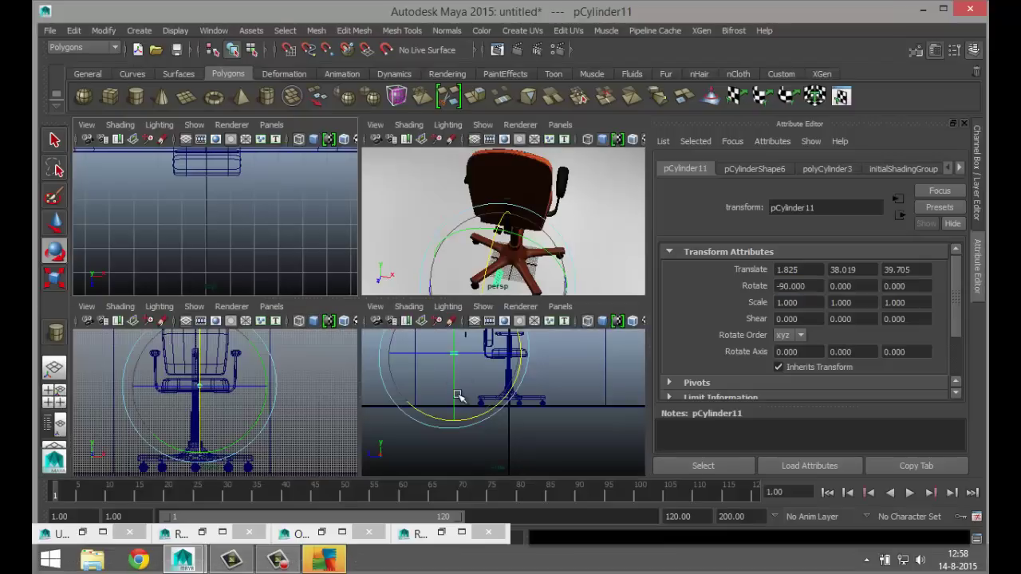
key(space)
key(f)
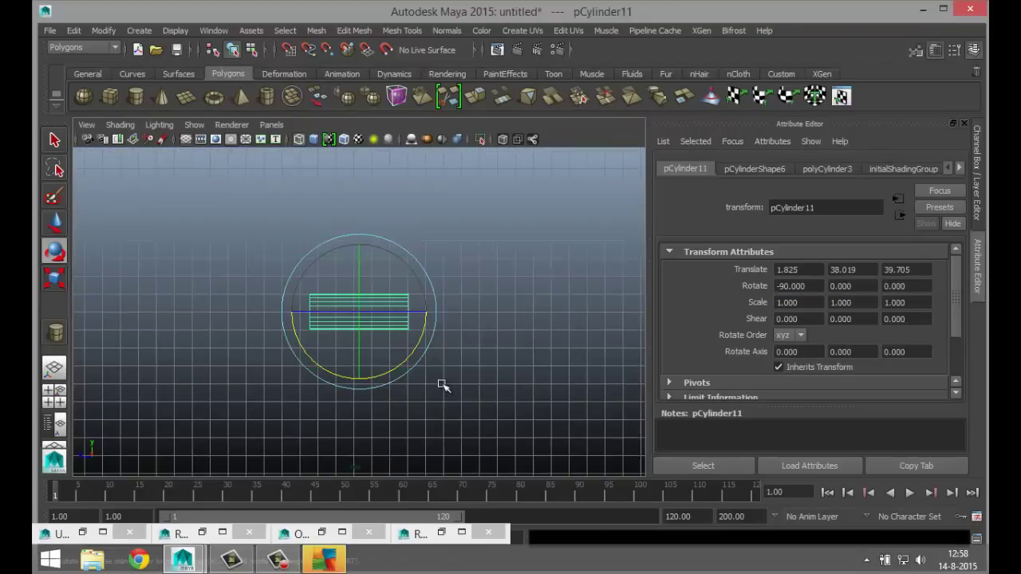
scroll(441, 389, down, 5)
key(w)
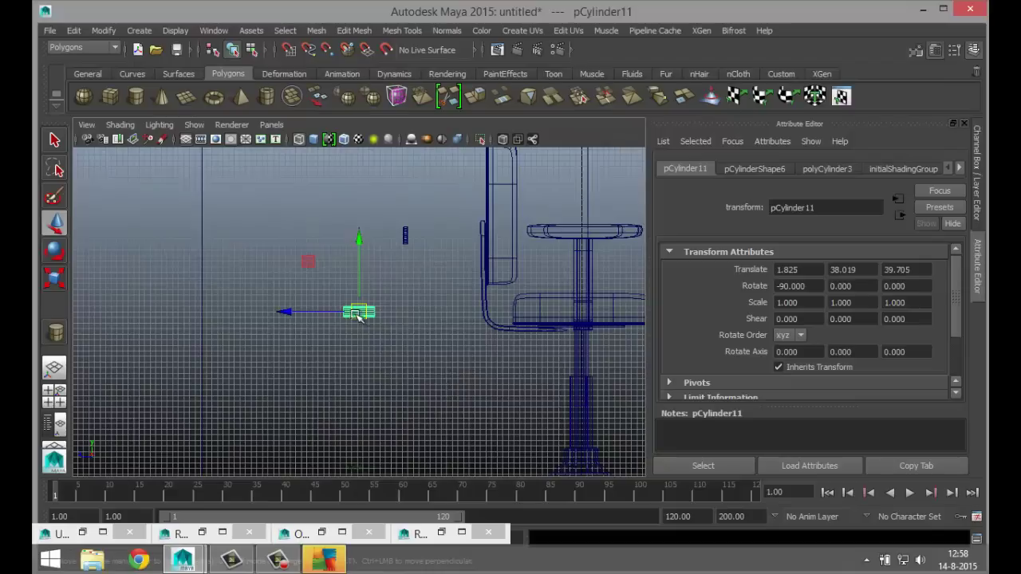
drag(359, 312, 421, 236)
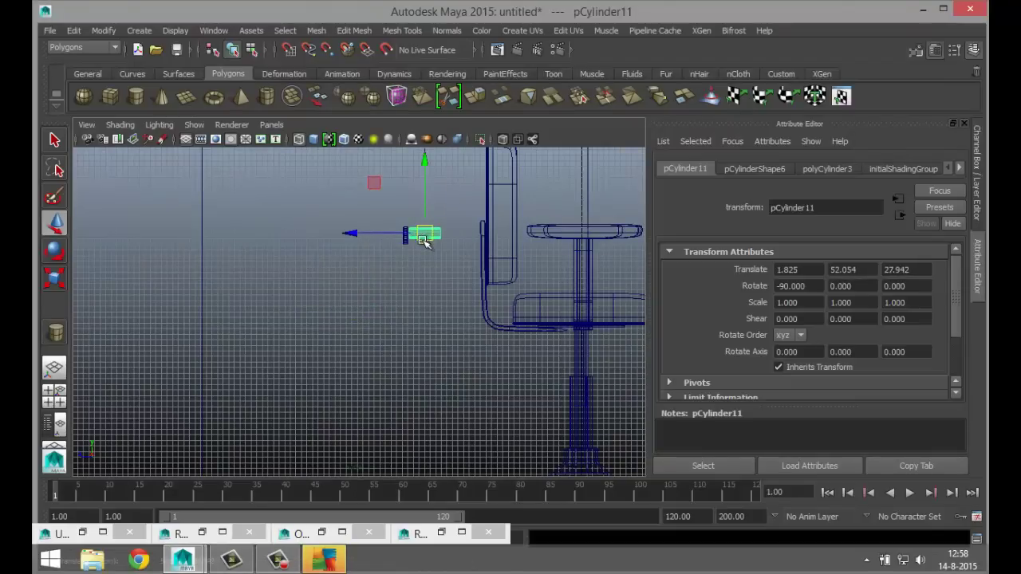
key(f)
scroll(406, 365, down, 5)
scroll(391, 362, up, 2)
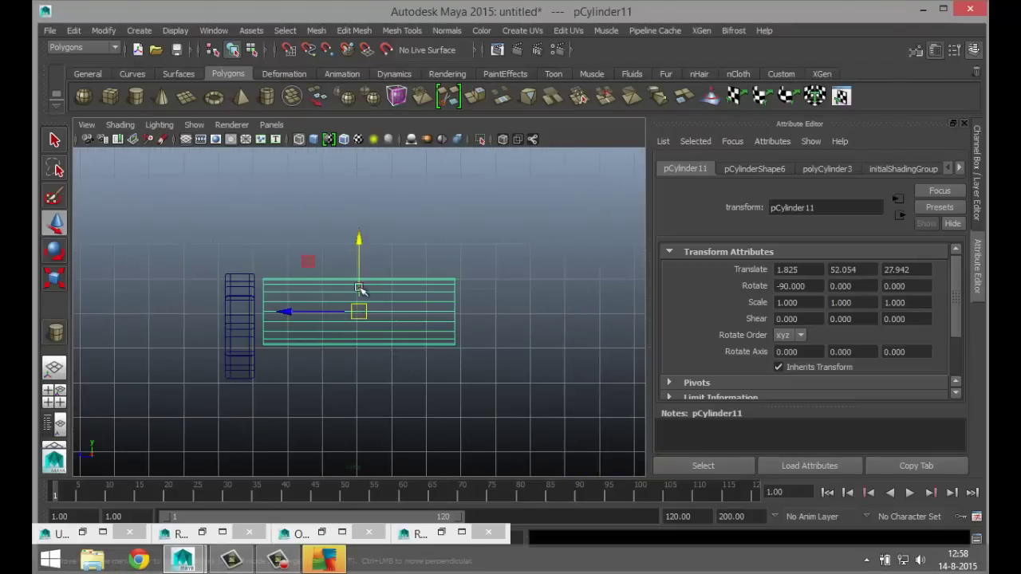
drag(358, 239, 357, 253)
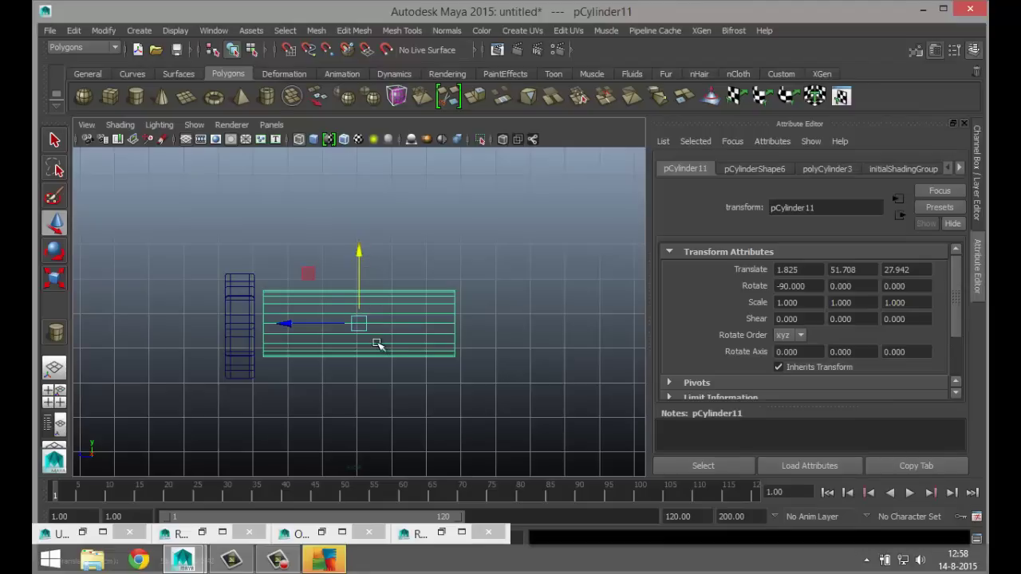
- Scale the cylinder down to about 0.237, 0.423, 0.237 and slide it along Z against the star-shaped part, at about Z 29.777
key(r)
drag(361, 327, 284, 327)
drag(425, 323, 479, 328)
key(w)
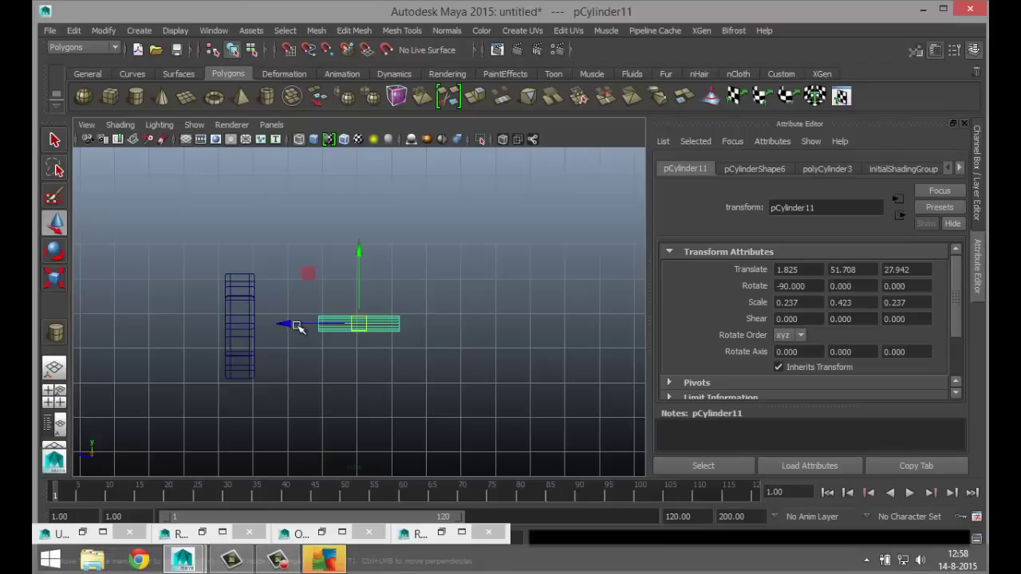
drag(296, 327, 230, 330)
- Shorten the cylinder to about half its length by moving its free-end vertices toward the star-shaped part
right_drag(333, 327, 271, 221)
drag(323, 274, 378, 396)
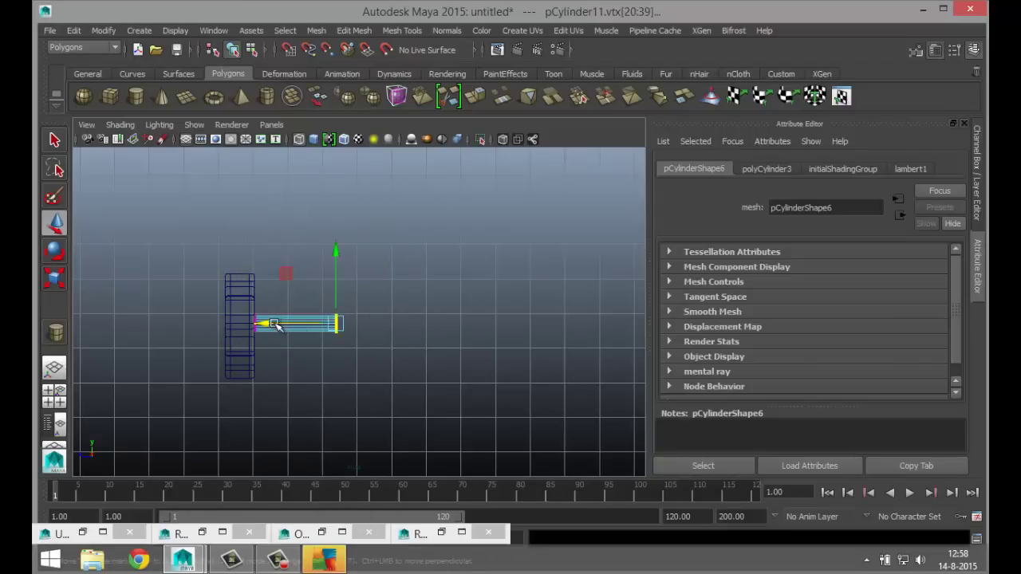
drag(275, 323, 235, 323)
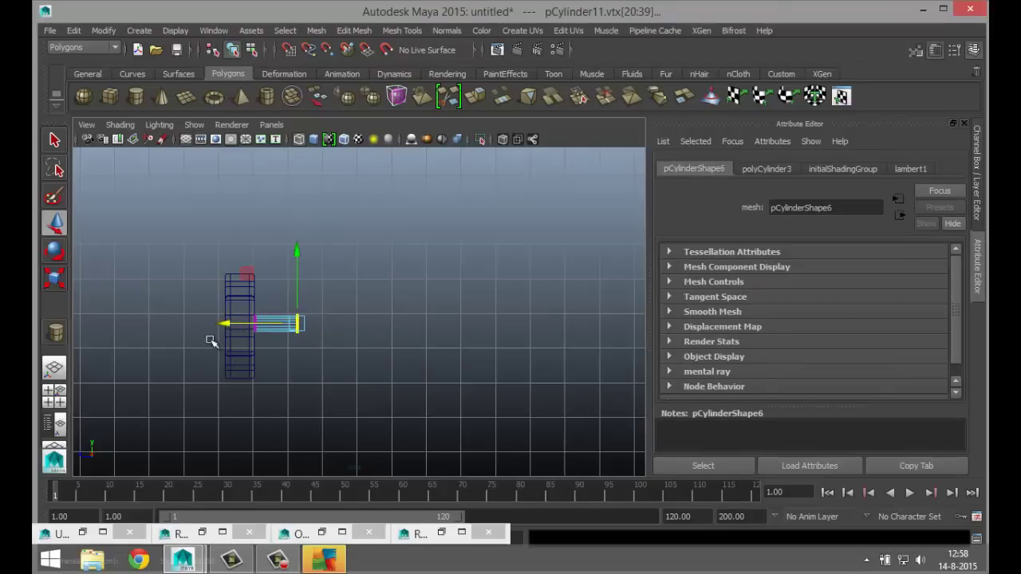
- In the top view, return the shaft cylinder to object mode and centre it on the star-shaped part at about X -0.020
click(55, 397)
key(space)
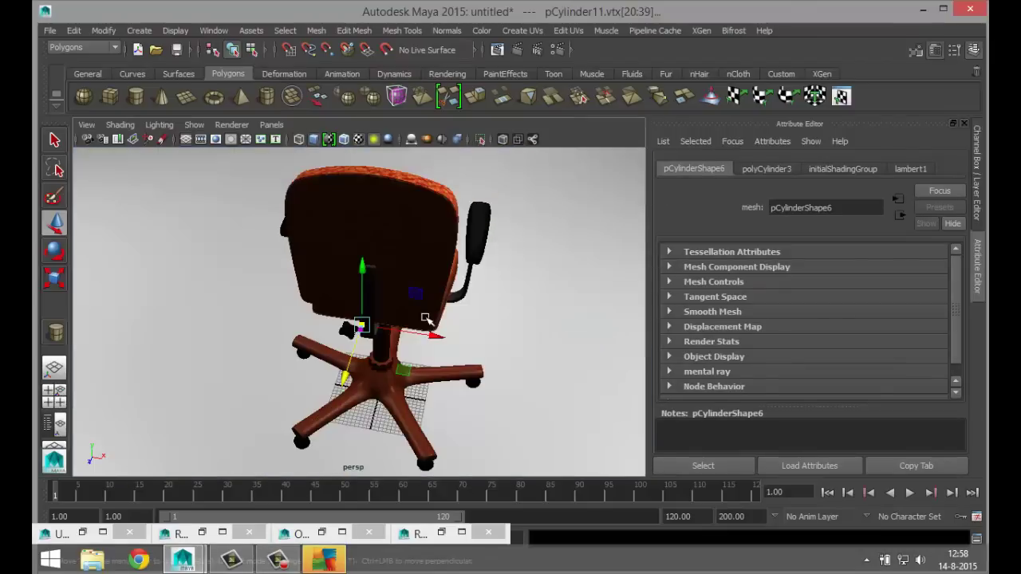
alt+drag(426, 319, 112, 415)
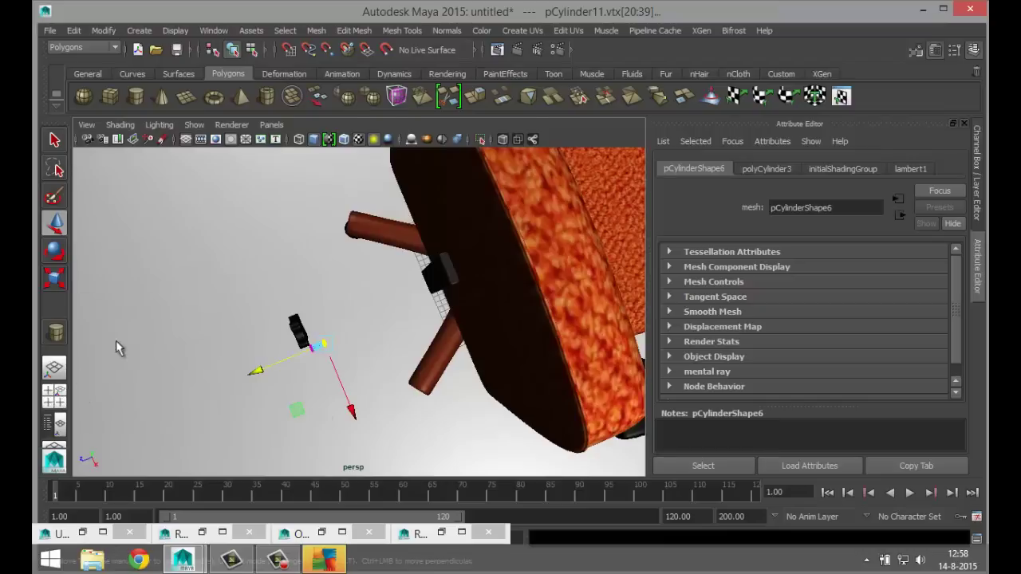
key(space)
key(space)
scroll(236, 240, down, 5)
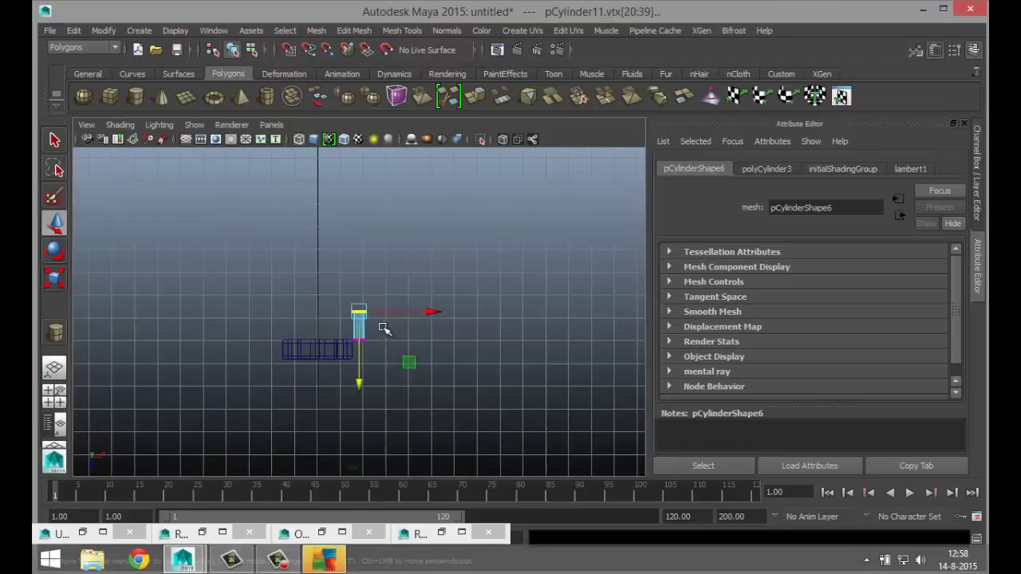
mouse_move(384, 329)
alt+mouse_down()
mouse_move(415, 339)
mouse_move(395, 335)
alt+mouse_up()
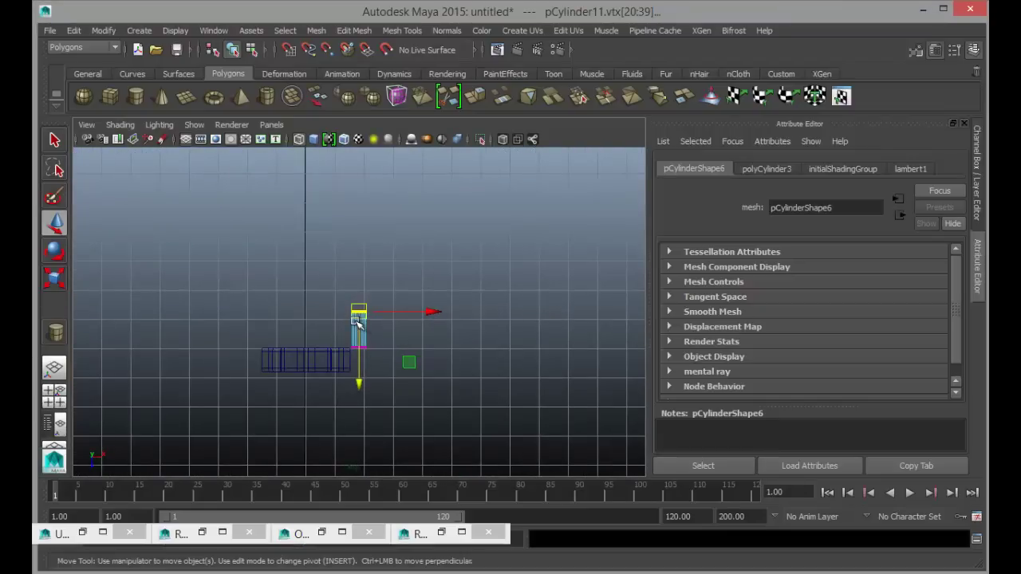
click(444, 274)
right_click(356, 327)
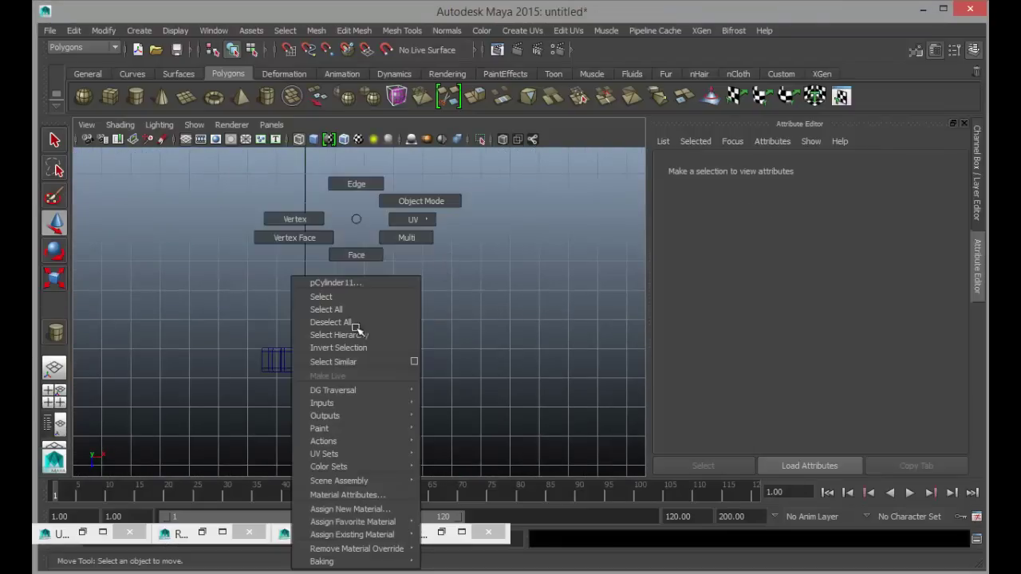
right_drag(356, 327, 407, 201)
click(357, 319)
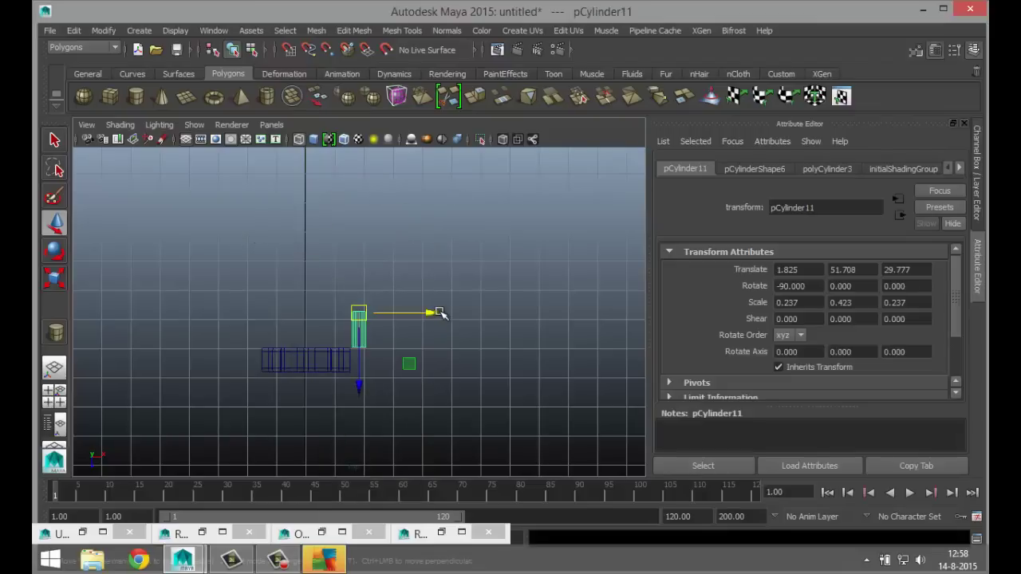
drag(439, 312, 390, 326)
- Select the star-shaped part together with its shaft cylinder and group them
key(f)
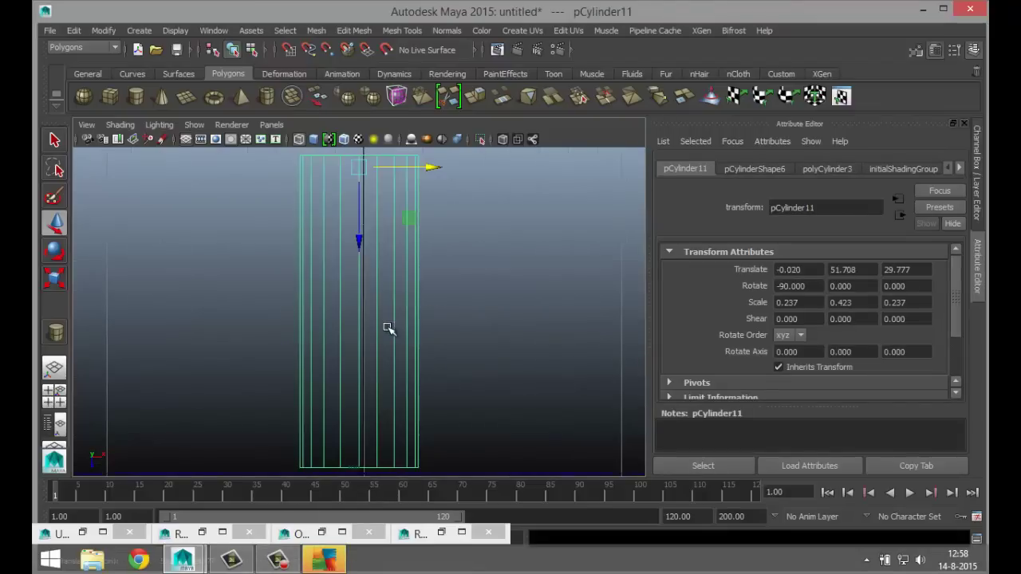
scroll(415, 355, down, 5)
scroll(410, 343, up, 2)
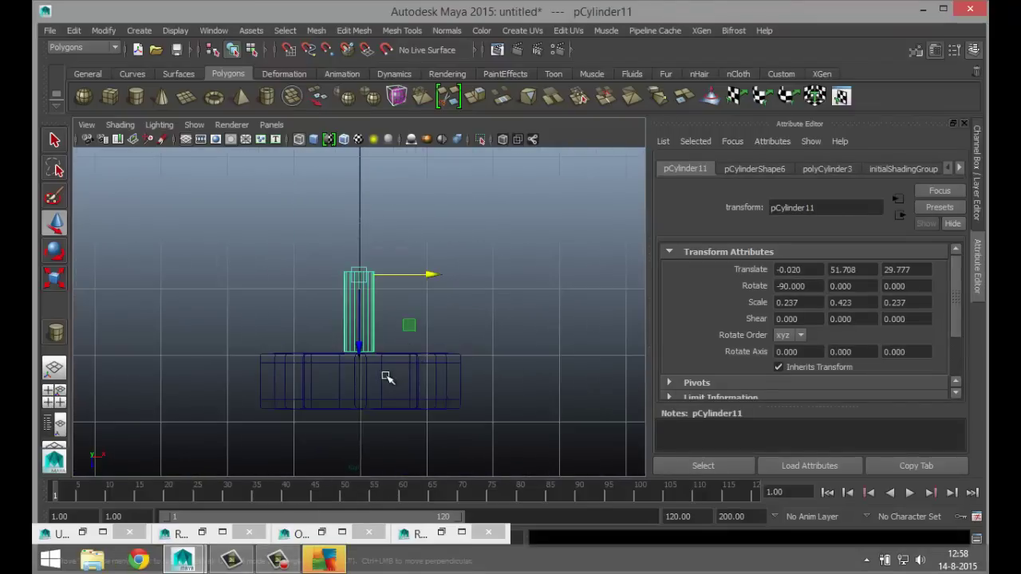
scroll(414, 319, up, 2)
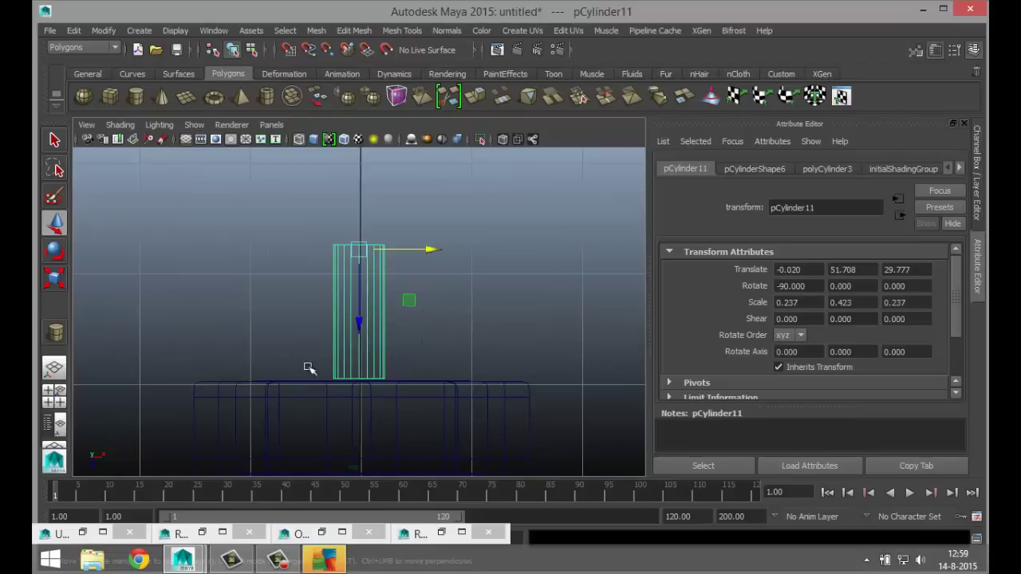
click(292, 406)
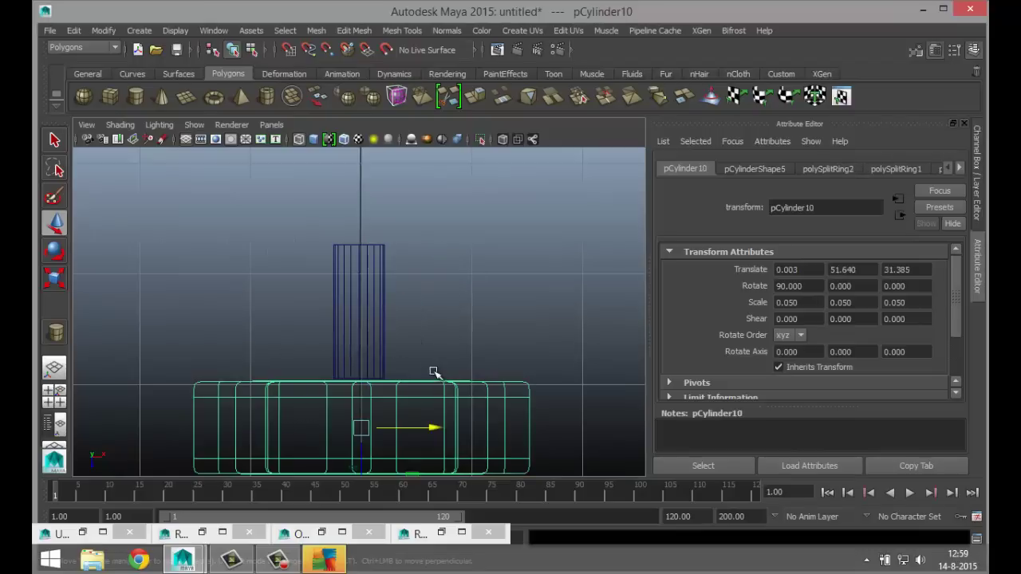
click(372, 315)
key(ctrl+g)
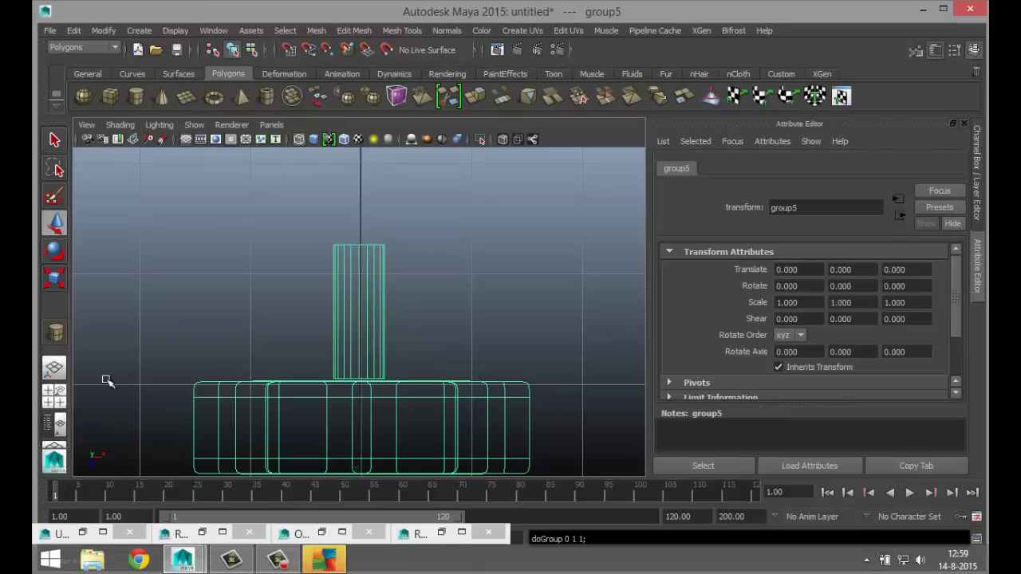
- In the perspective view, assign a new mia_material_x material to the shaft cylinder only
key(space)
key(space)
alt+drag(447, 255, 372, 292)
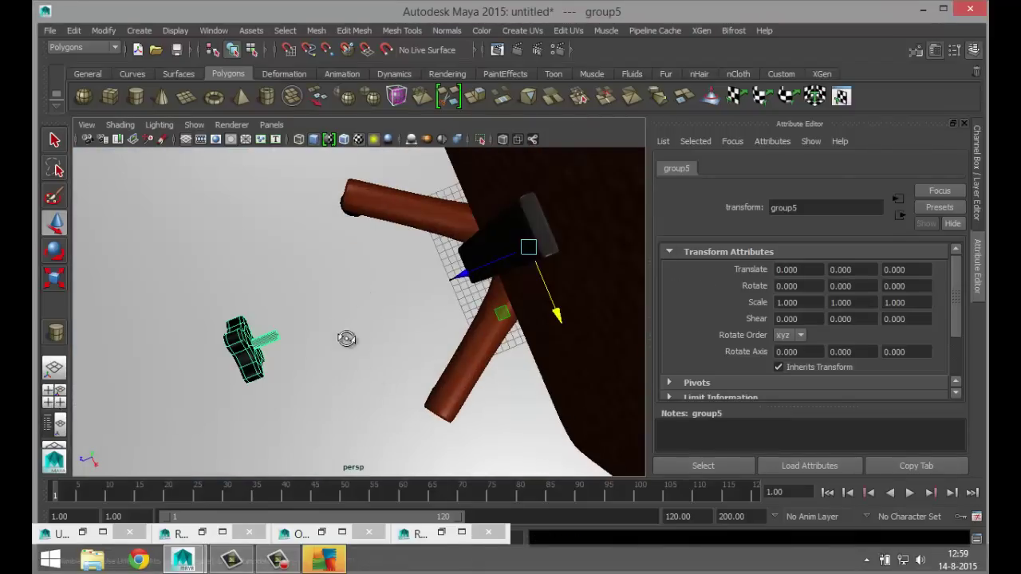
alt+drag(346, 339, 327, 320)
click(271, 286)
click(269, 285)
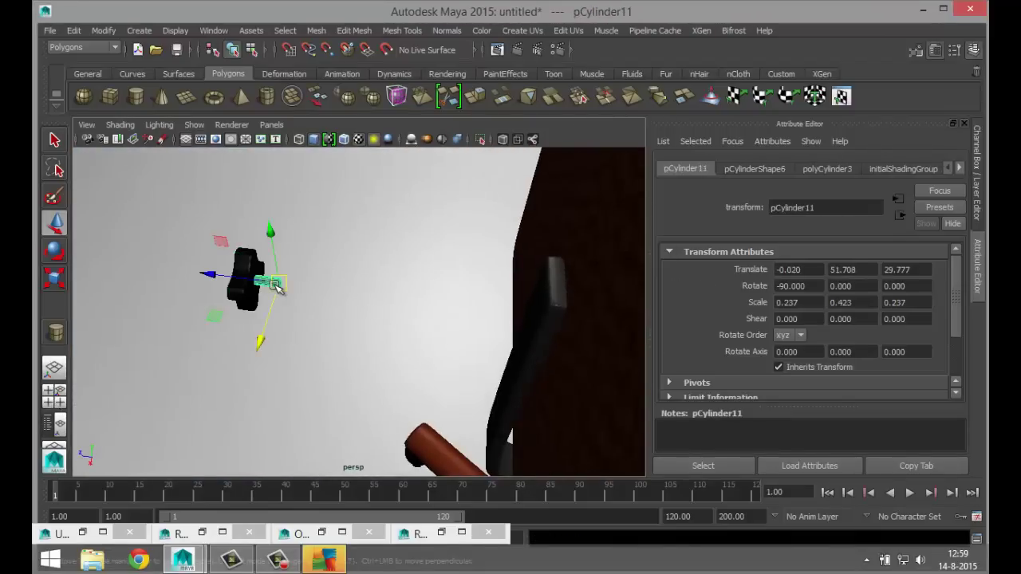
right_drag(269, 283, 284, 509)
double_click(425, 236)
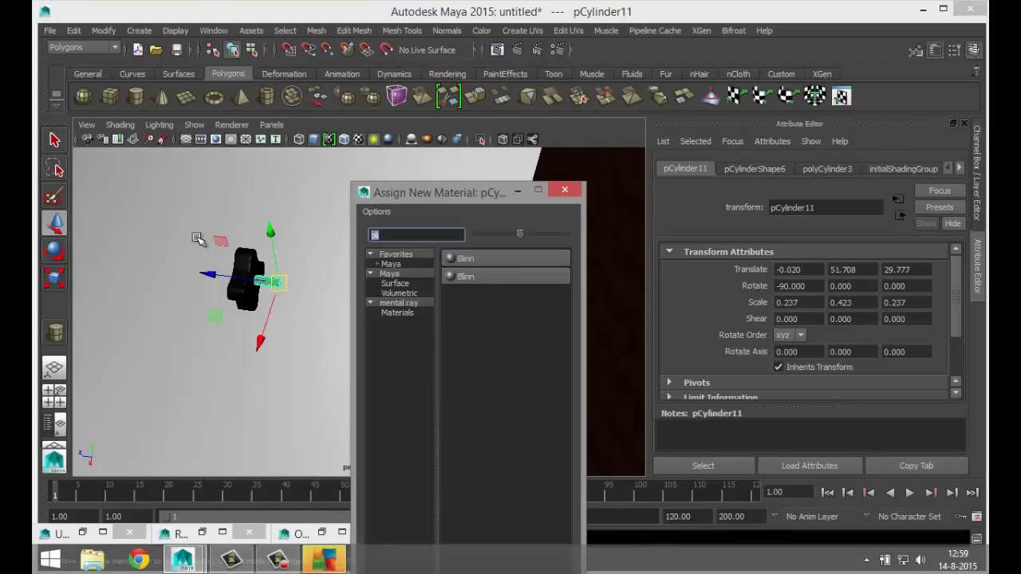
text(mia)
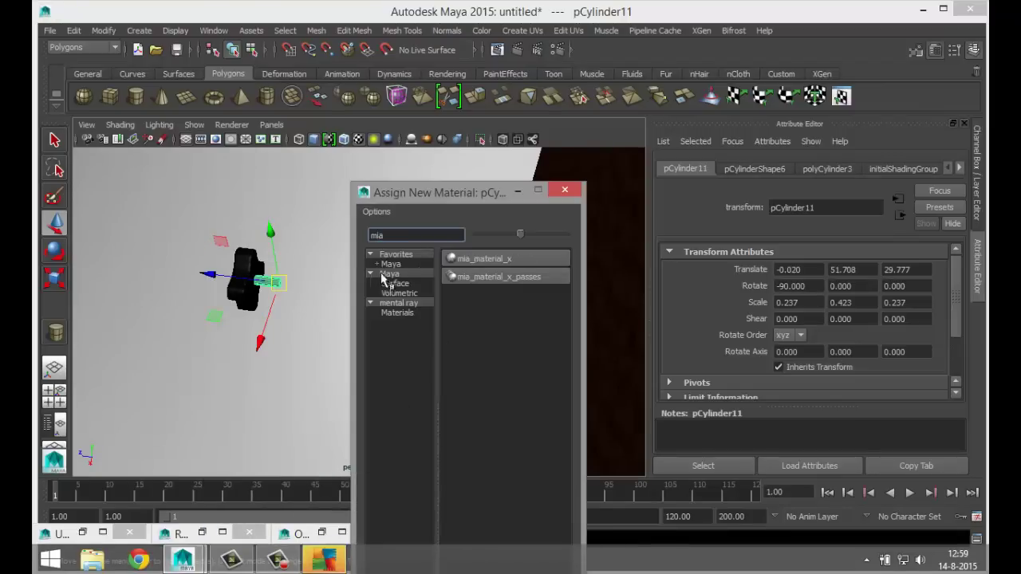
click(510, 261)
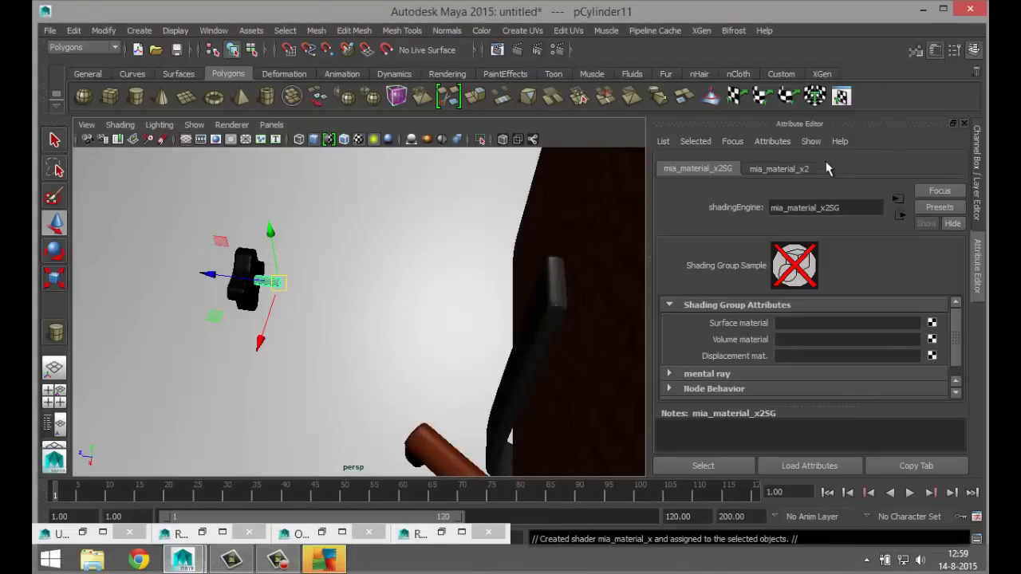
- Apply the Chrome preset to the shaft's new mia_material_x material
click(772, 171)
click(937, 208)
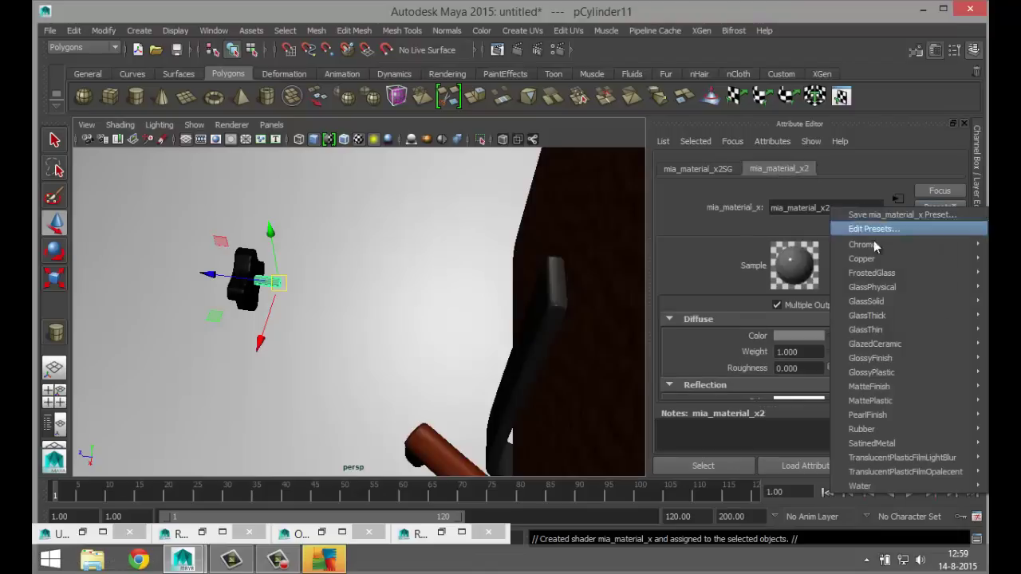
mouse_move(869, 244)
click(763, 247)
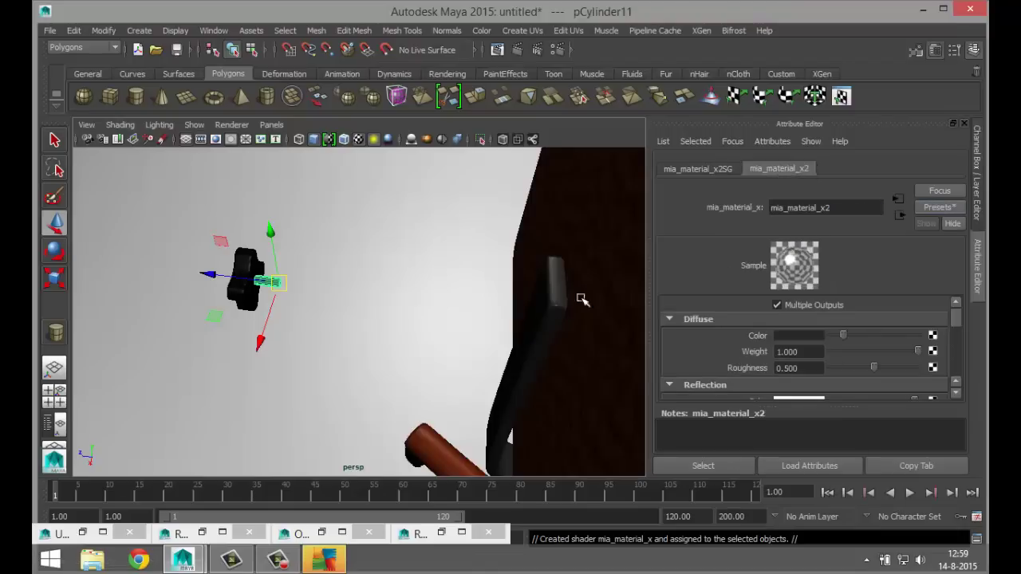
- Select the star-shaped part and shaft together and move them to the backrest's support bar, with the shaft at about Z 18.004
click(412, 287)
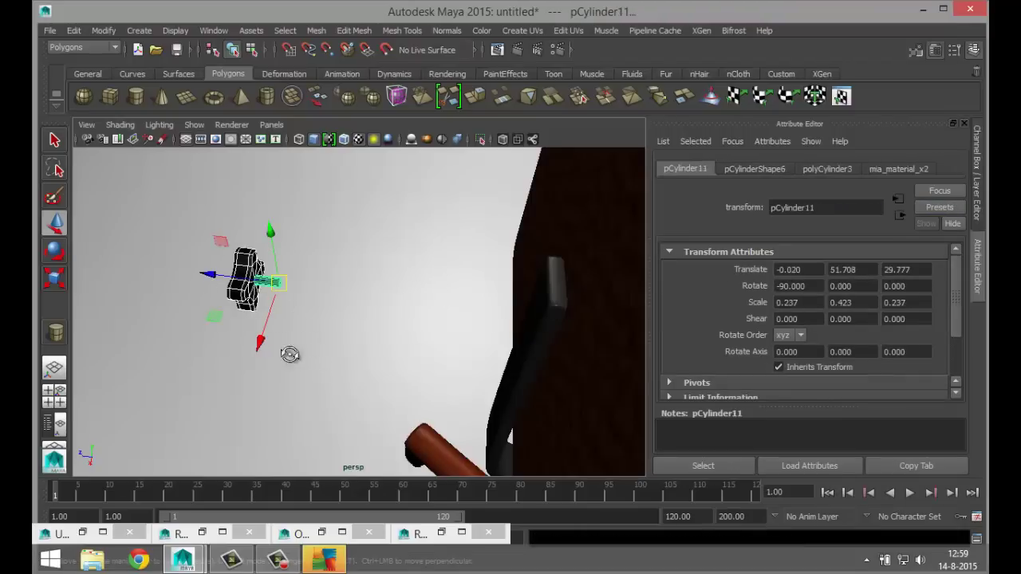
alt+drag(291, 355, 333, 360)
drag(207, 365, 455, 302)
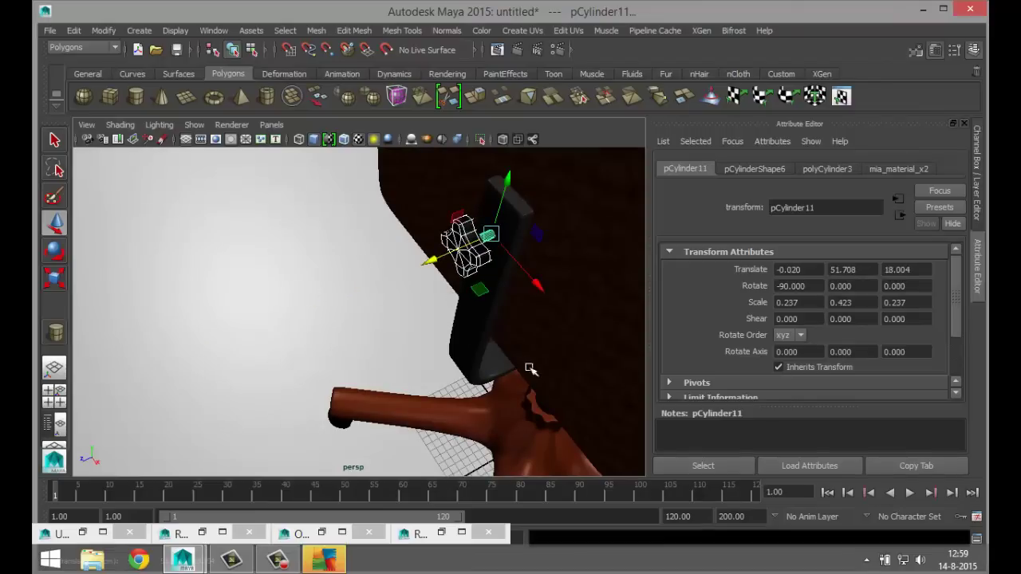
alt+drag(559, 386, 405, 341)
scroll(406, 340, up, 4)
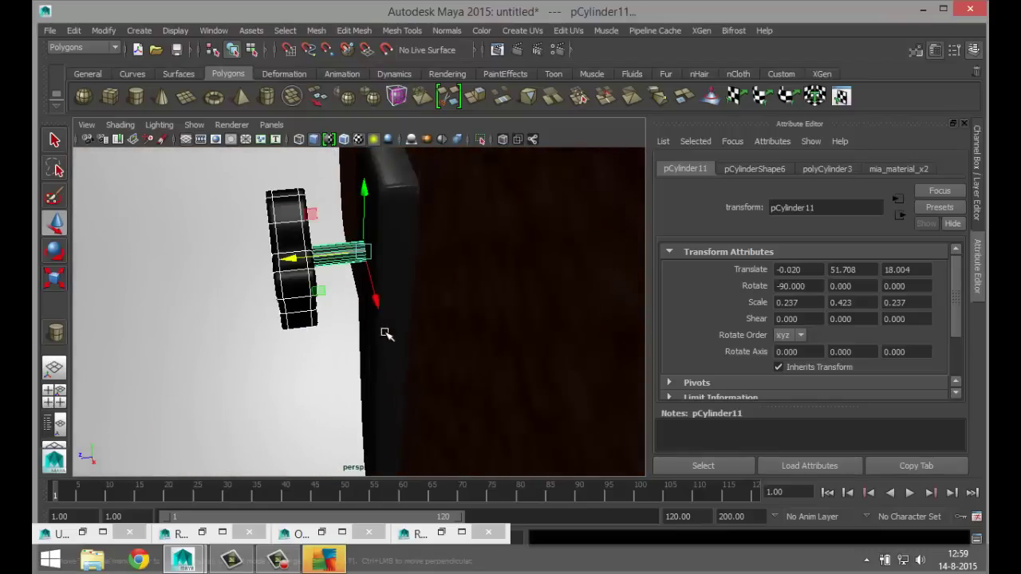
- Examine the star knob's fit on the backrest support and the rest of the chair from several angles
alt+drag(292, 263, 271, 278)
click(257, 282)
scroll(294, 333, down, 3)
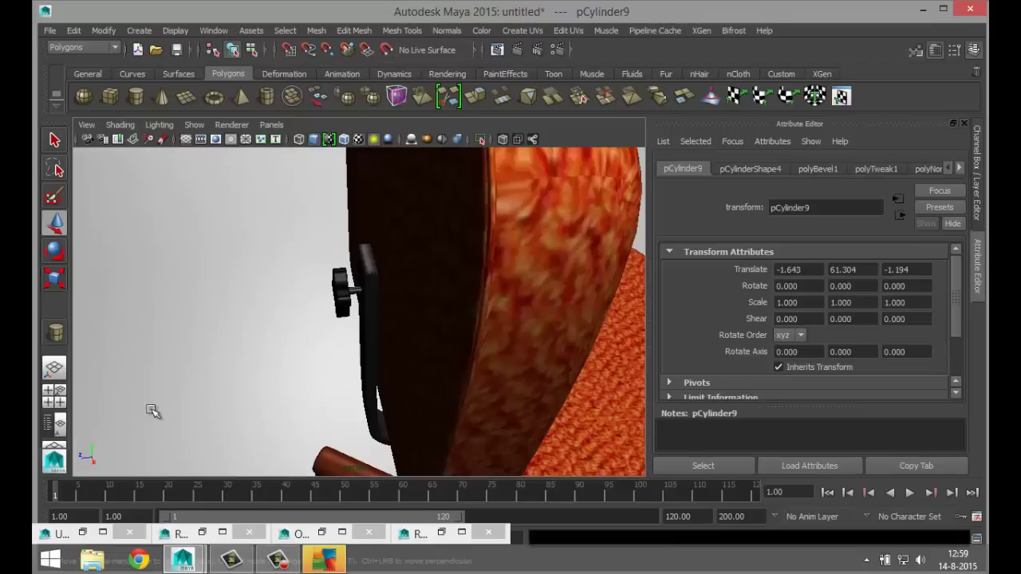
click(53, 396)
key(space)
alt+drag(415, 320, 328, 307)
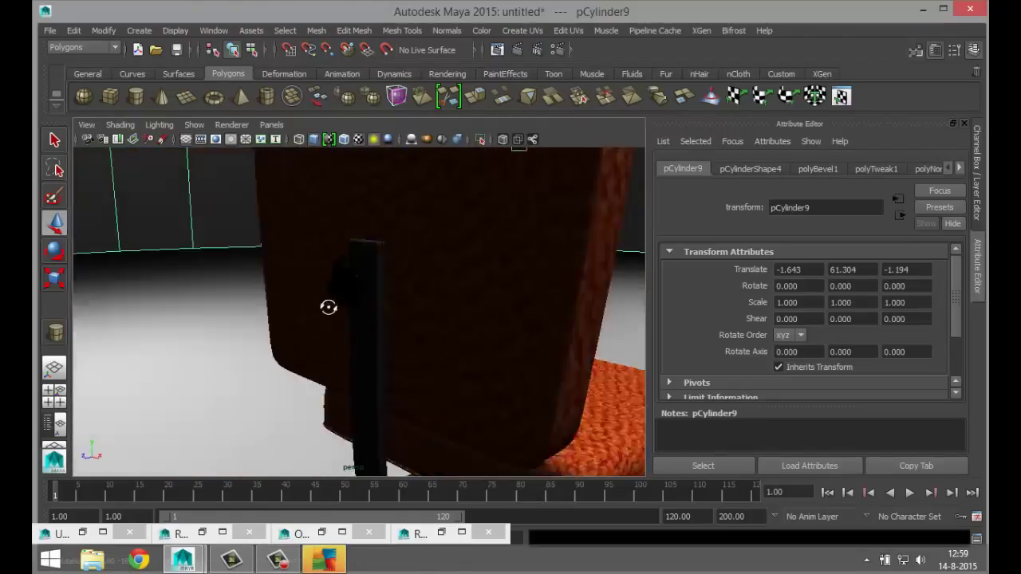
scroll(328, 307, down, 10)
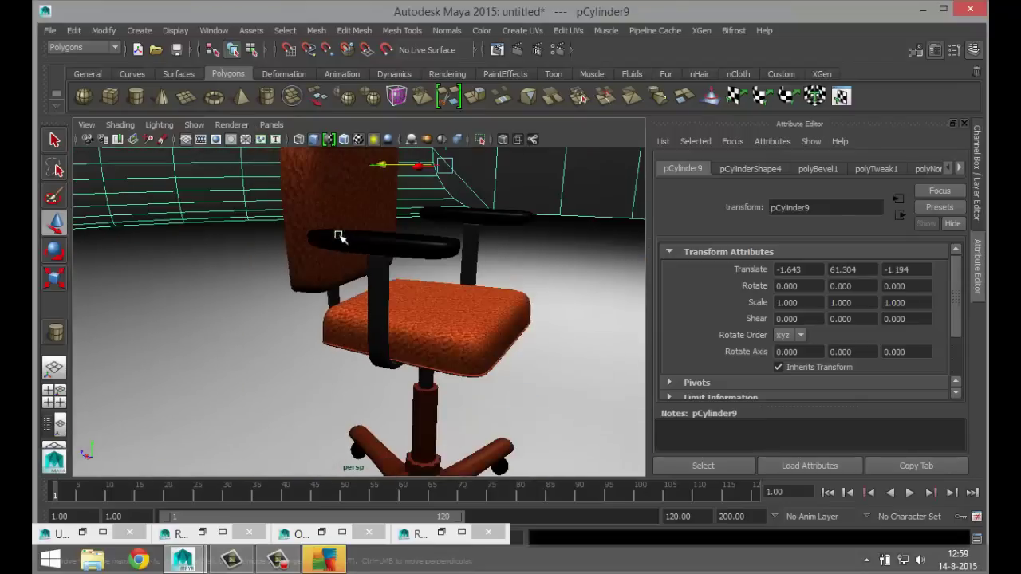
alt+drag(339, 237, 468, 319)
scroll(295, 213, up, 5)
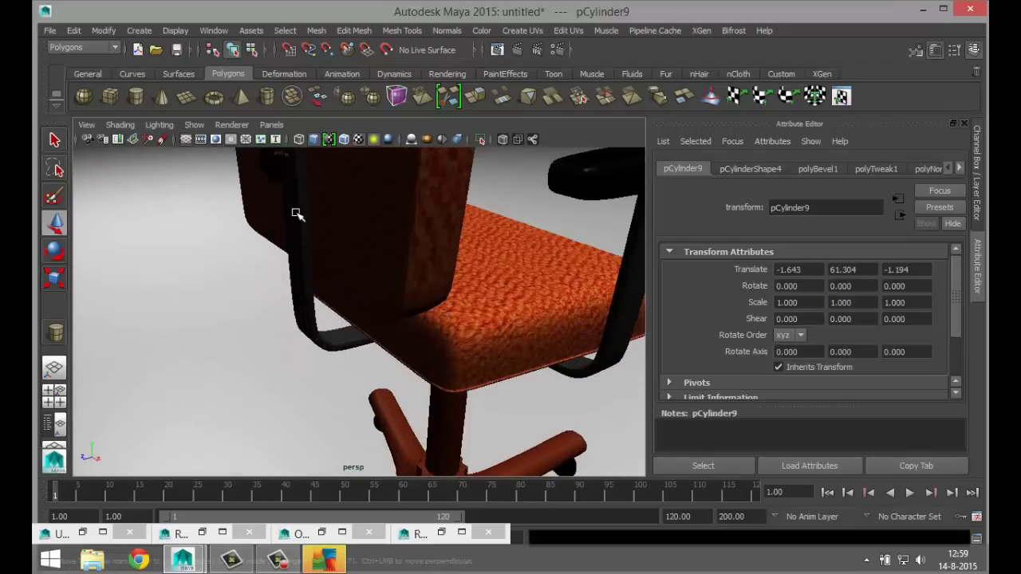
click(267, 168)
alt+middle_drag(299, 255, 358, 422)
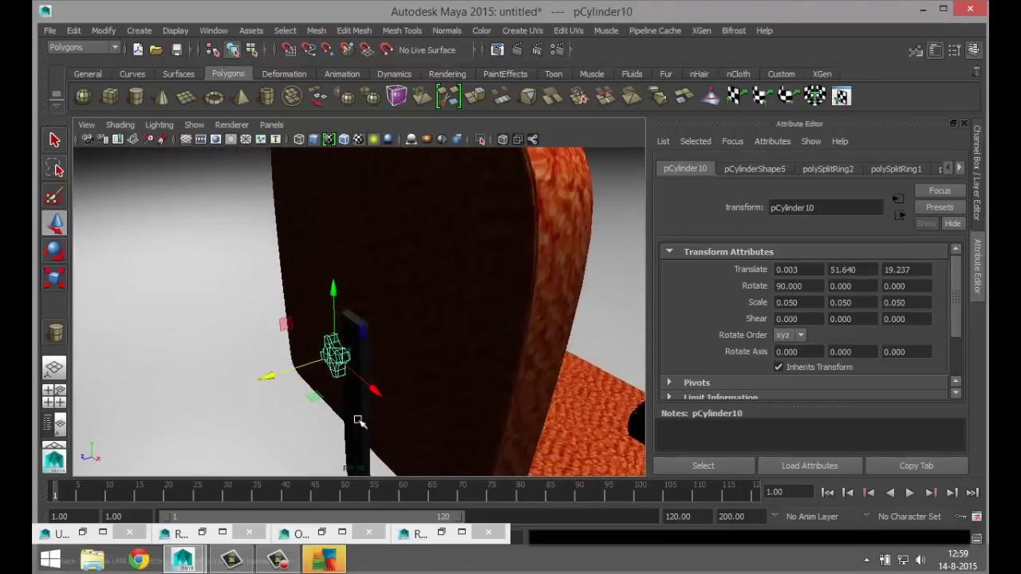
scroll(360, 421, up, 3)
drag(358, 441, 385, 464)
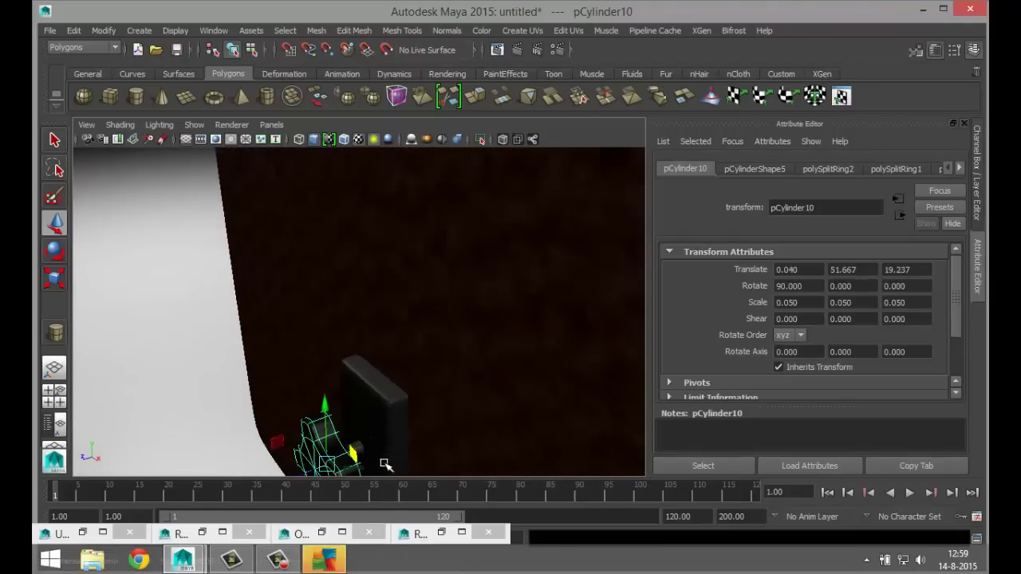
key(ctrl+z)
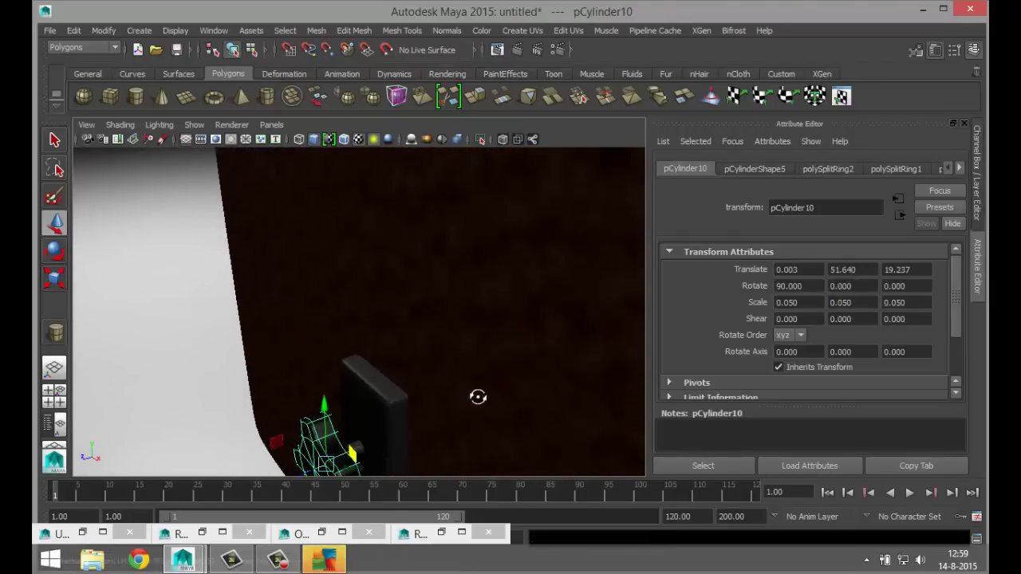
alt+drag(476, 394, 457, 410)
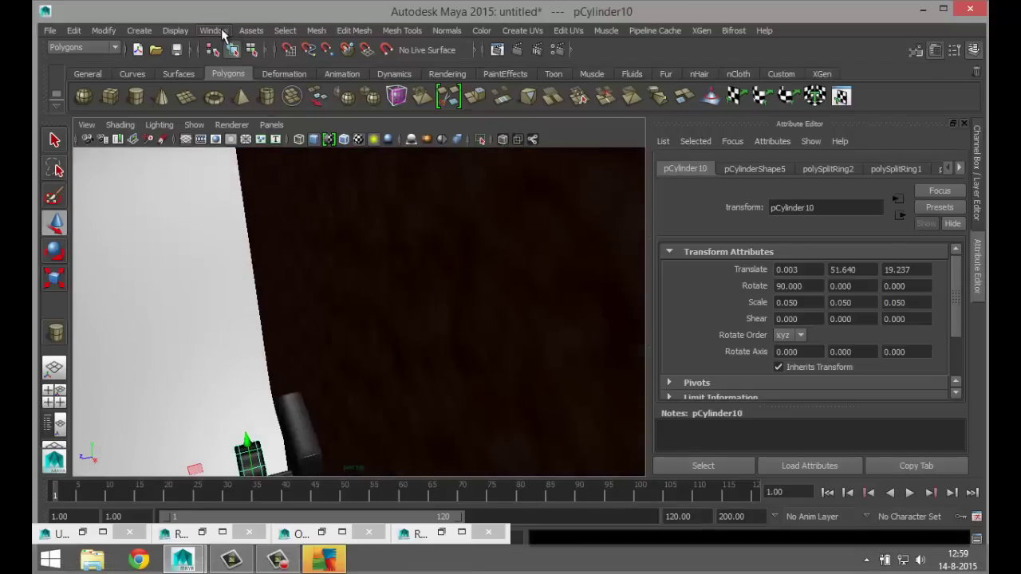
- Select the knob's group5 in the Outliner and duplicate the whole group
click(222, 32)
click(239, 142)
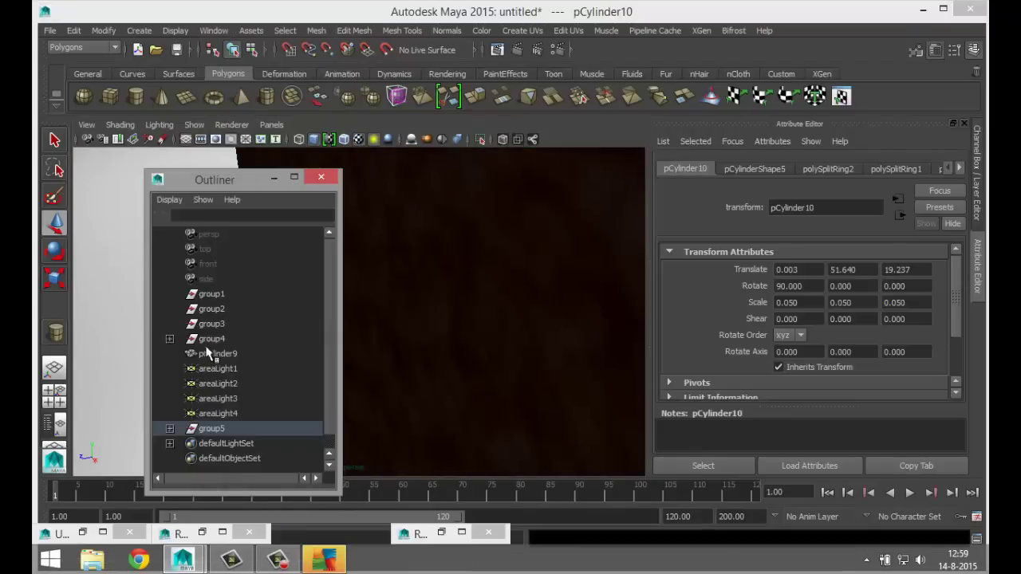
click(236, 430)
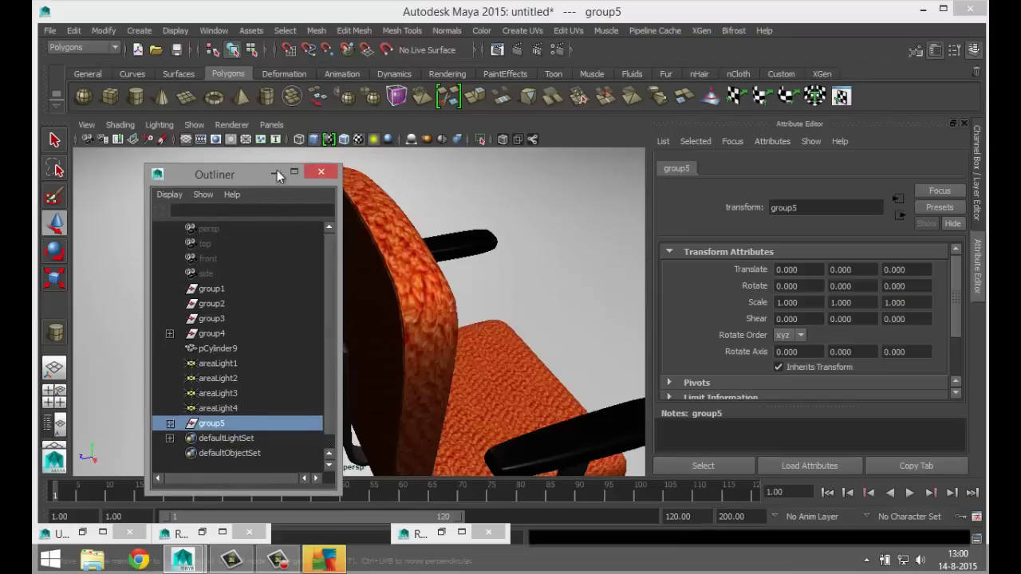
drag(277, 170, 509, 125)
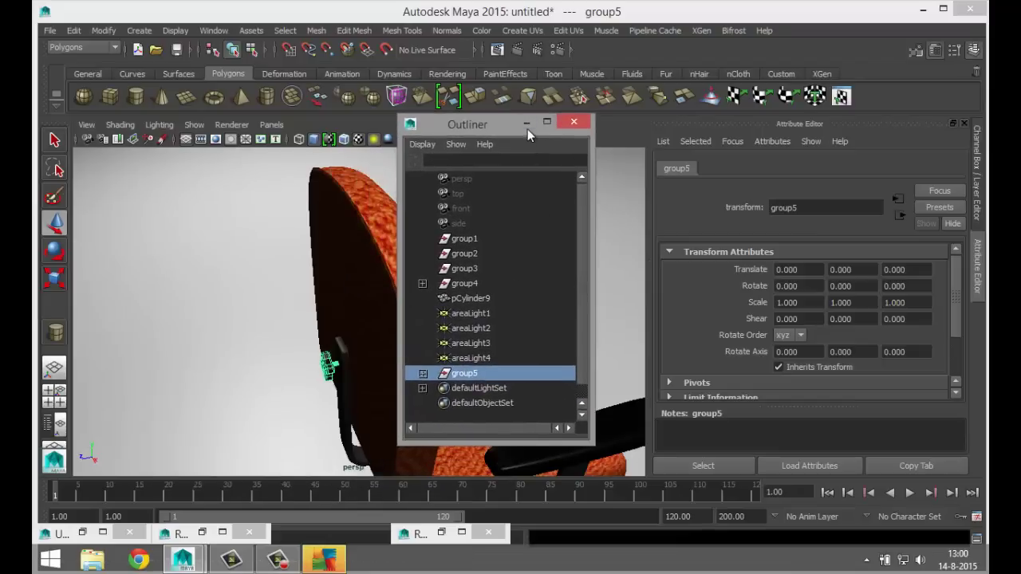
click(526, 124)
key(f)
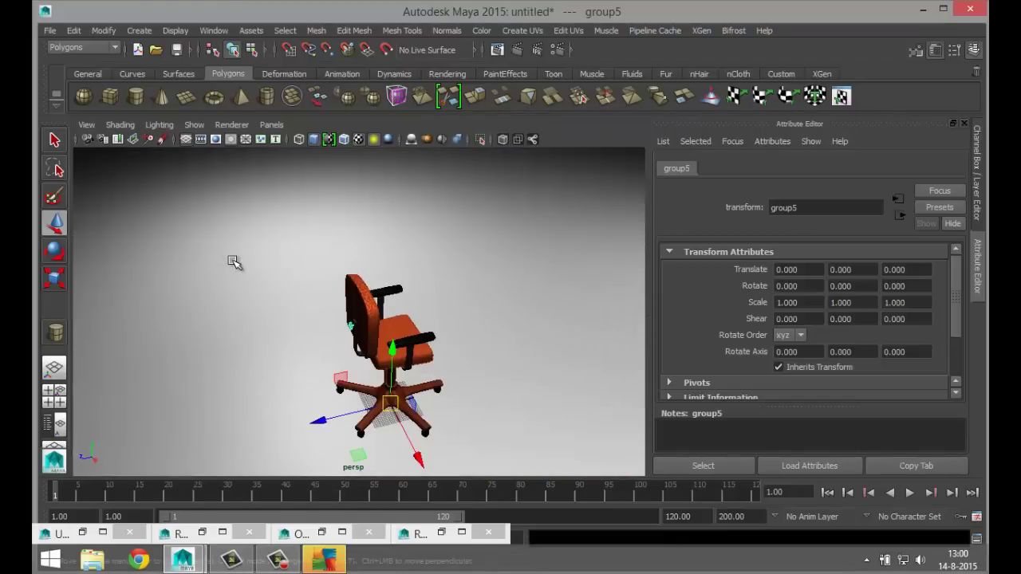
click(233, 261)
key(ctrl+g)
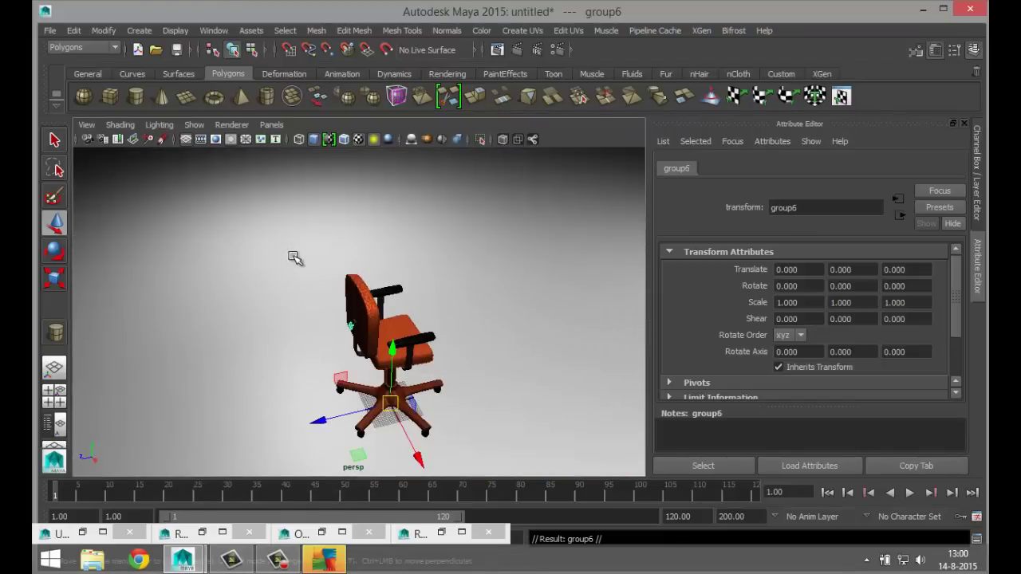
- Move the copied knob group out beside the chair to about X 44.650 and center its pivot
drag(421, 458, 488, 560)
click(104, 30)
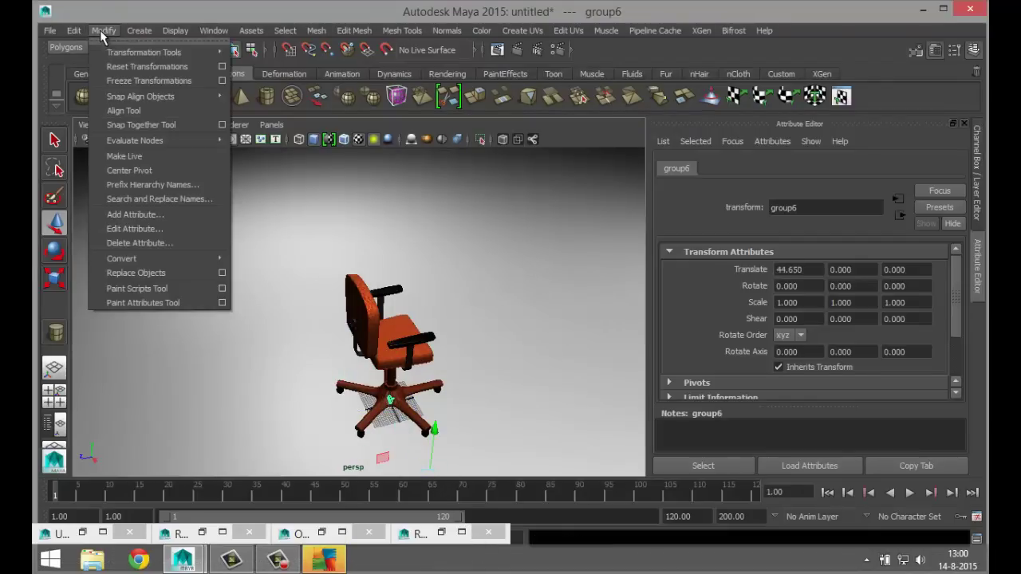
click(150, 169)
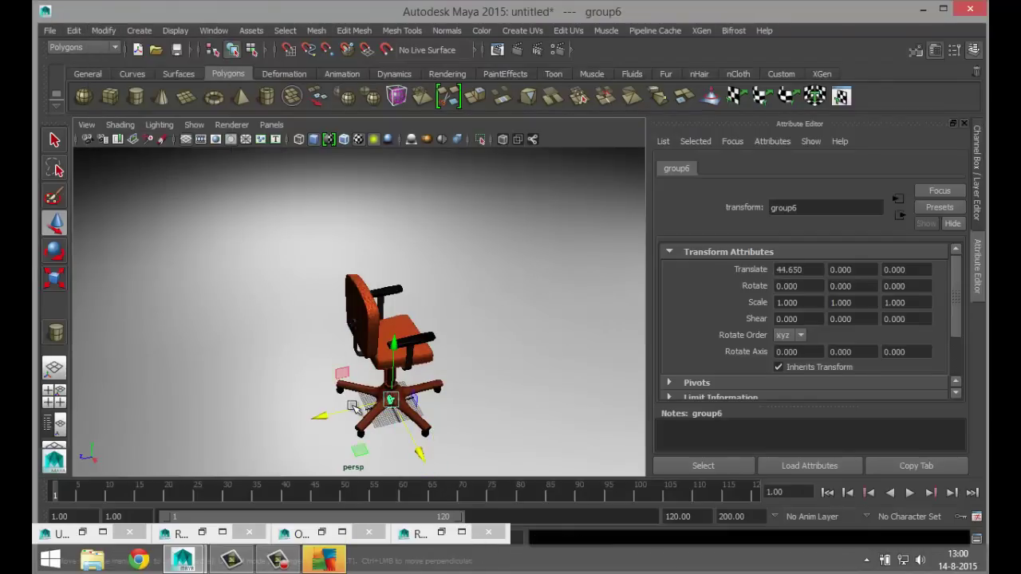
- Rotate the copied knob group about its vertical axis and set its Y rotation to 90
key(e)
drag(356, 453, 482, 444)
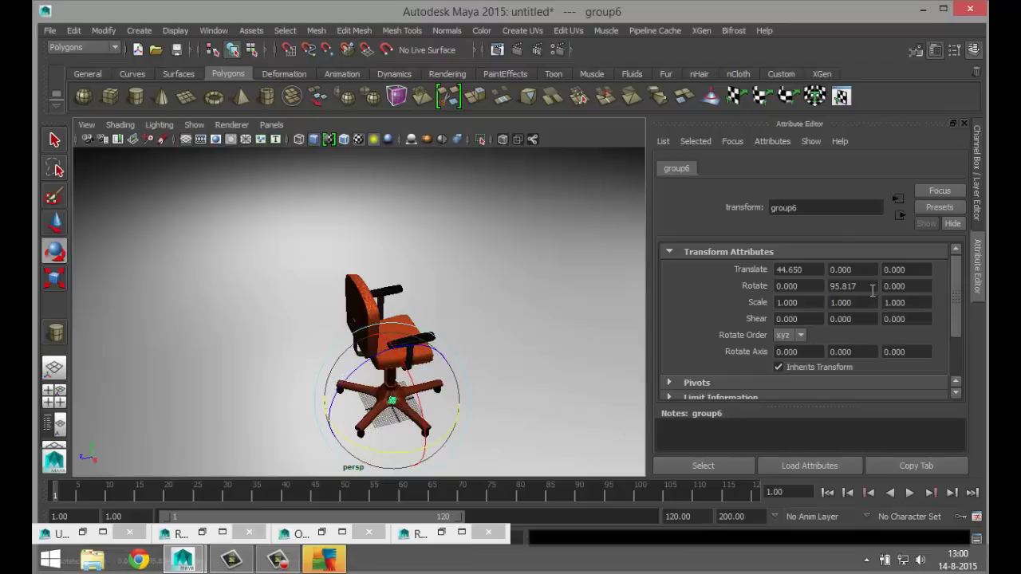
click(873, 287)
text(90)
key(Return)
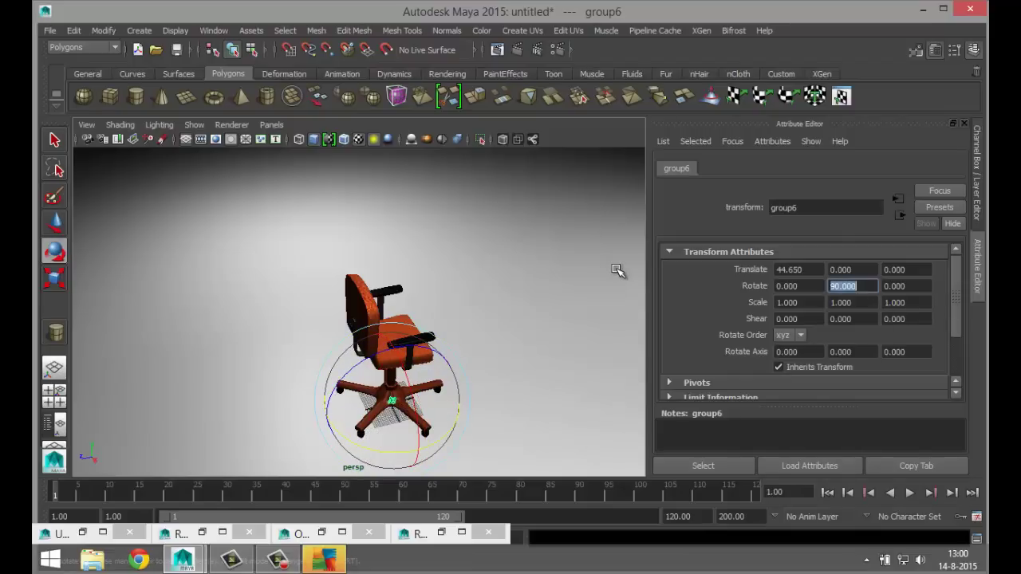
- In the side view, move the copied knob onto the central column below the seat, at about Y -21.988, Z -19.021
click(54, 391)
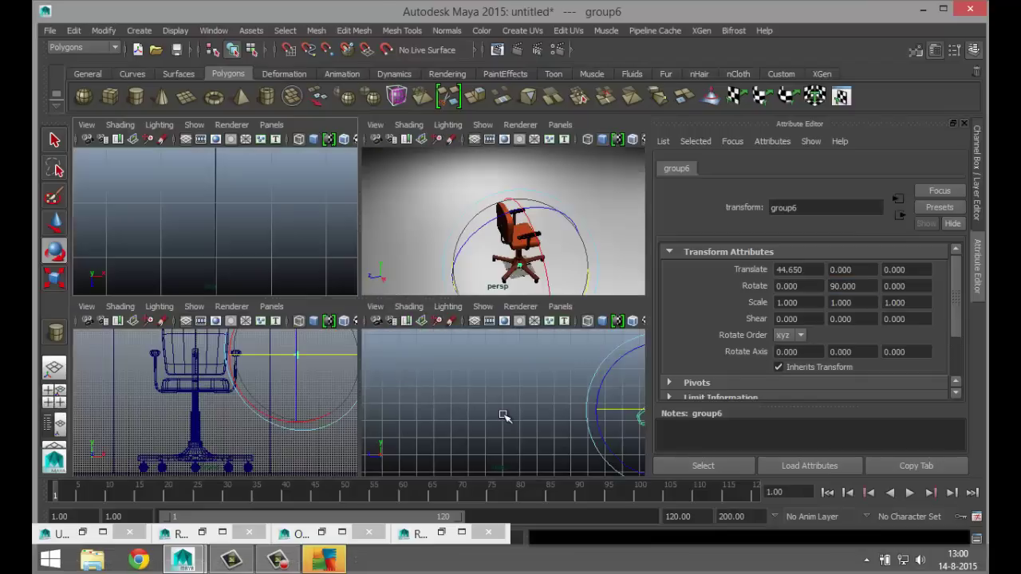
key(space)
key(f)
alt+drag(501, 418, 430, 401)
key(w)
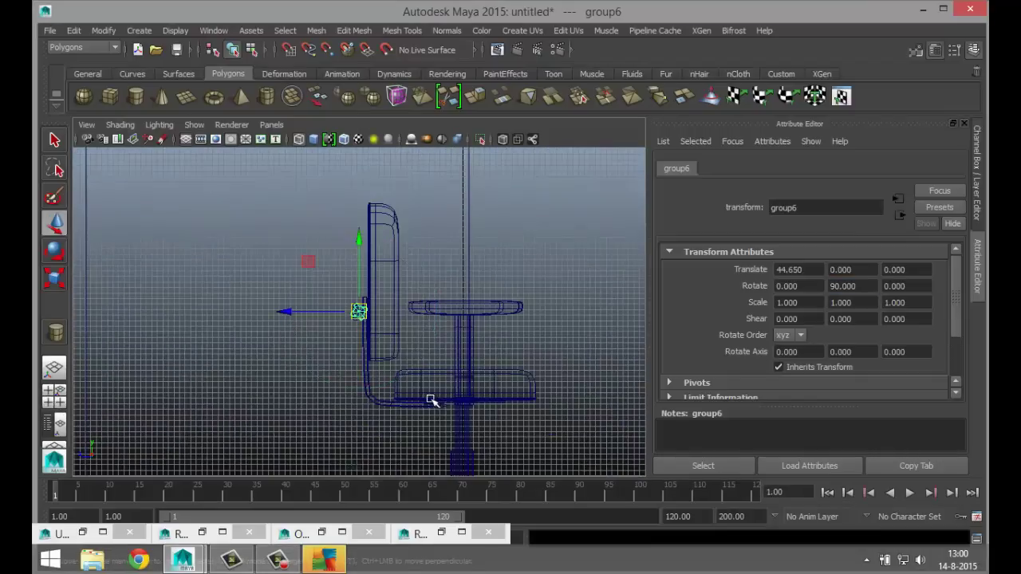
drag(359, 312, 466, 436)
key(f)
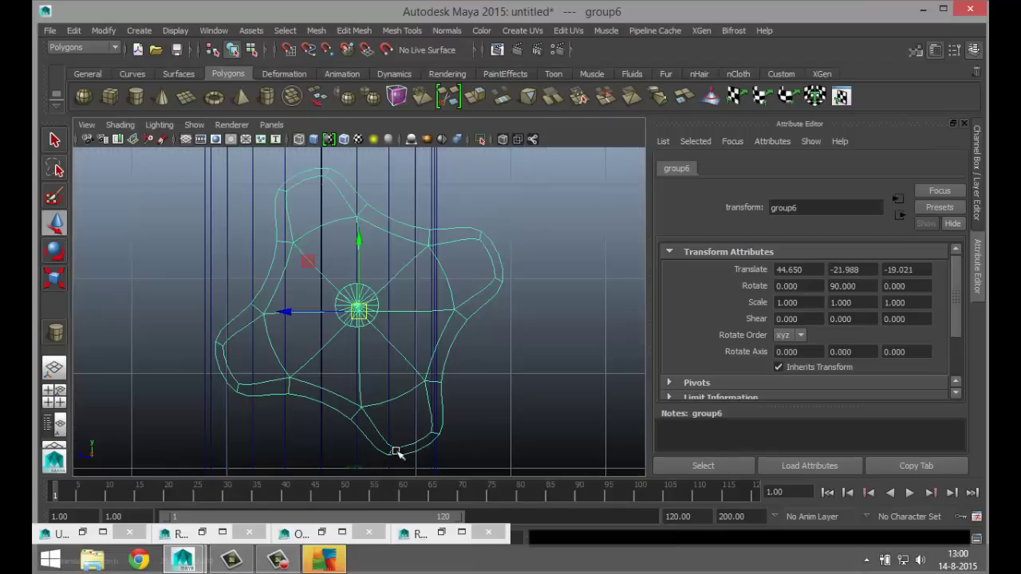
- Lower the copied knob onto the column's outer sleeve and center it there, at about Y -27.718, Z -18.622
scroll(391, 417, down, 5)
scroll(391, 414, down, 3)
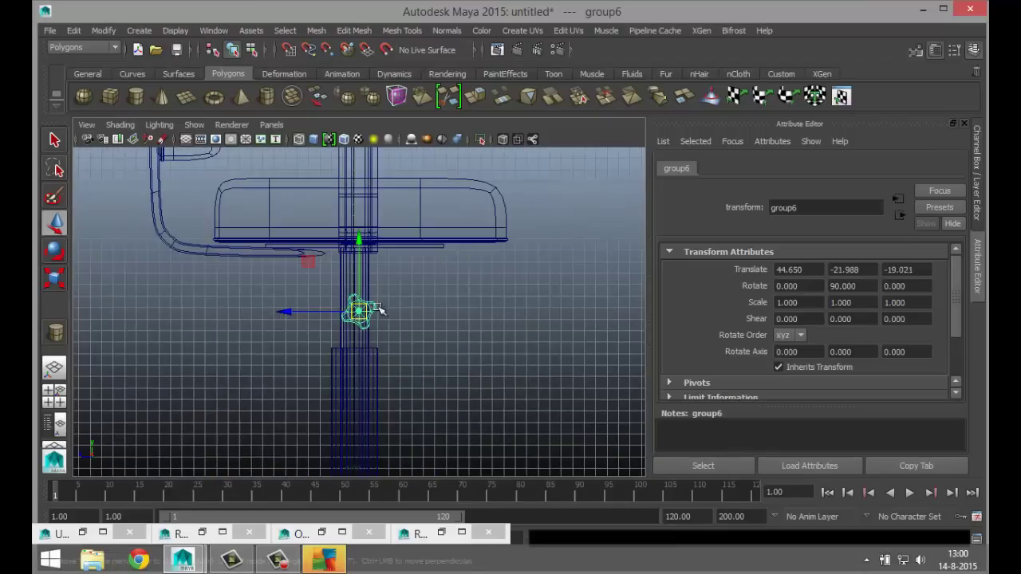
drag(358, 240, 360, 310)
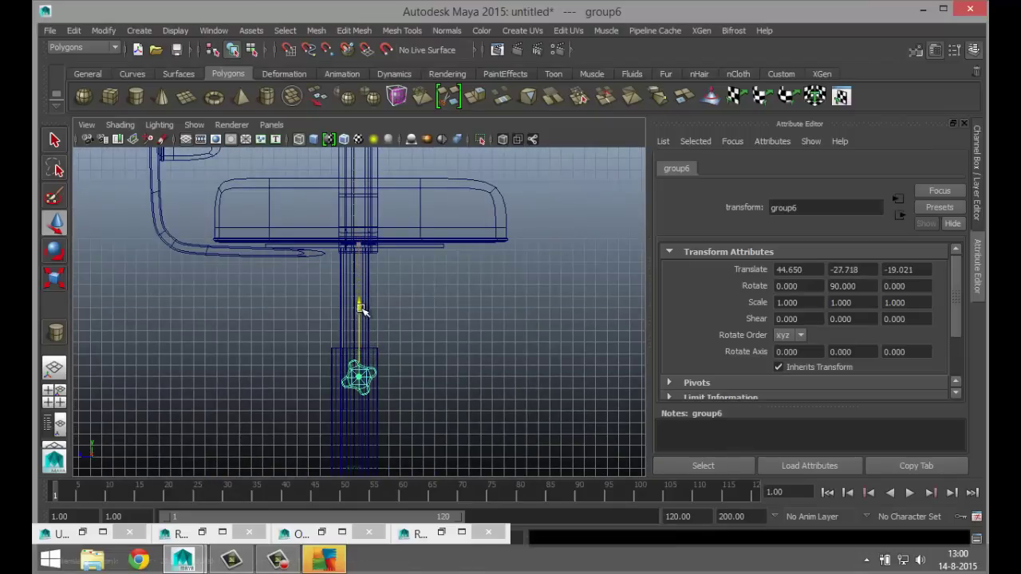
drag(284, 380, 387, 419)
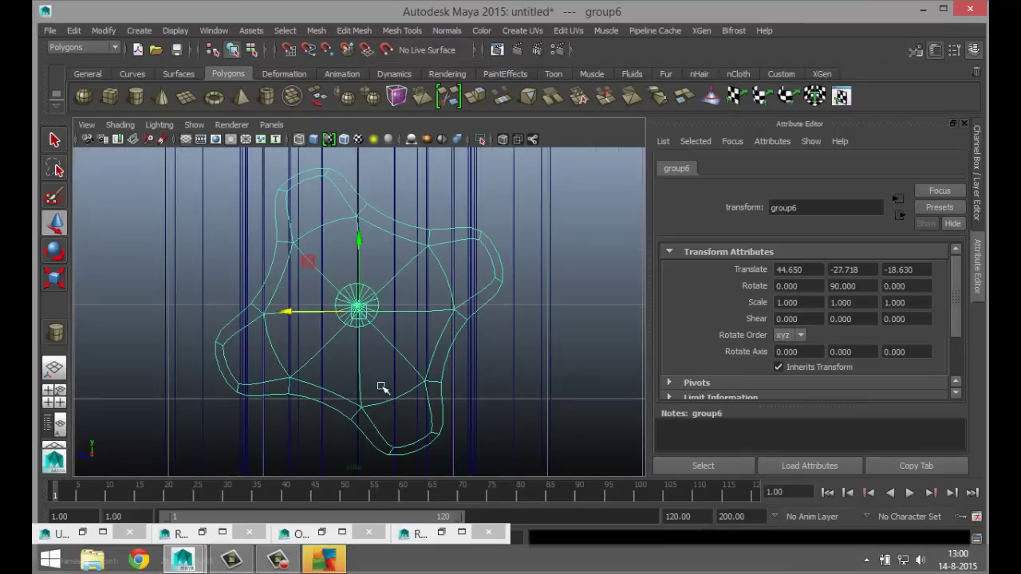
drag(290, 312, 286, 314)
- In the perspective view, move the copied knob along X against the outer sleeve's surface, at about X 2.363
click(54, 391)
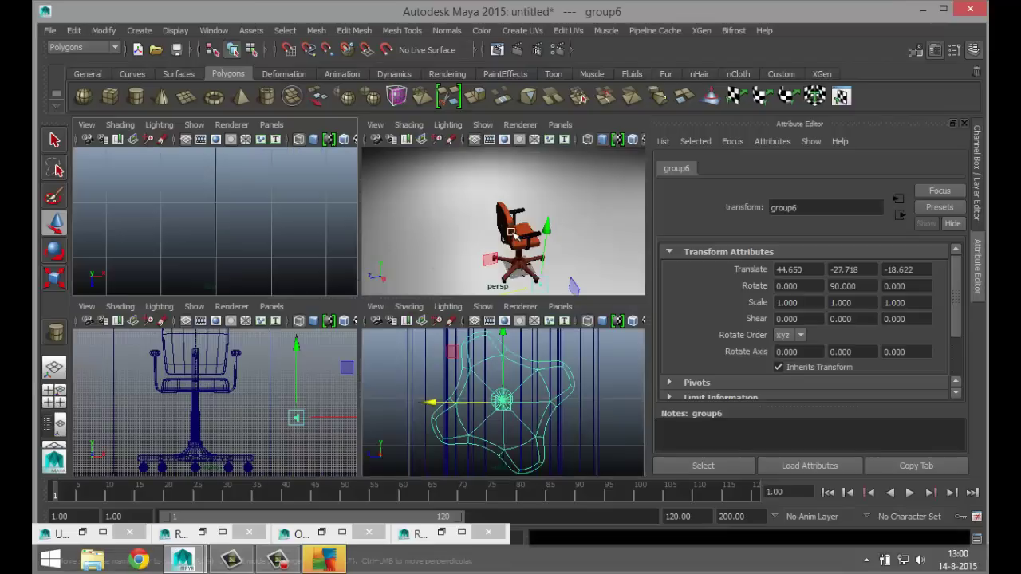
key(space)
key(f)
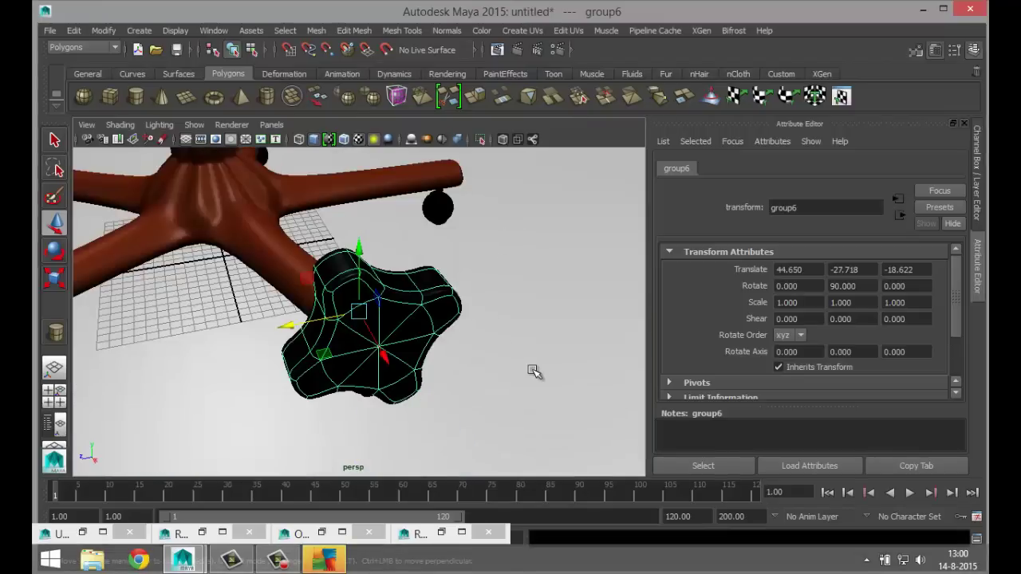
alt+drag(533, 371, 462, 320)
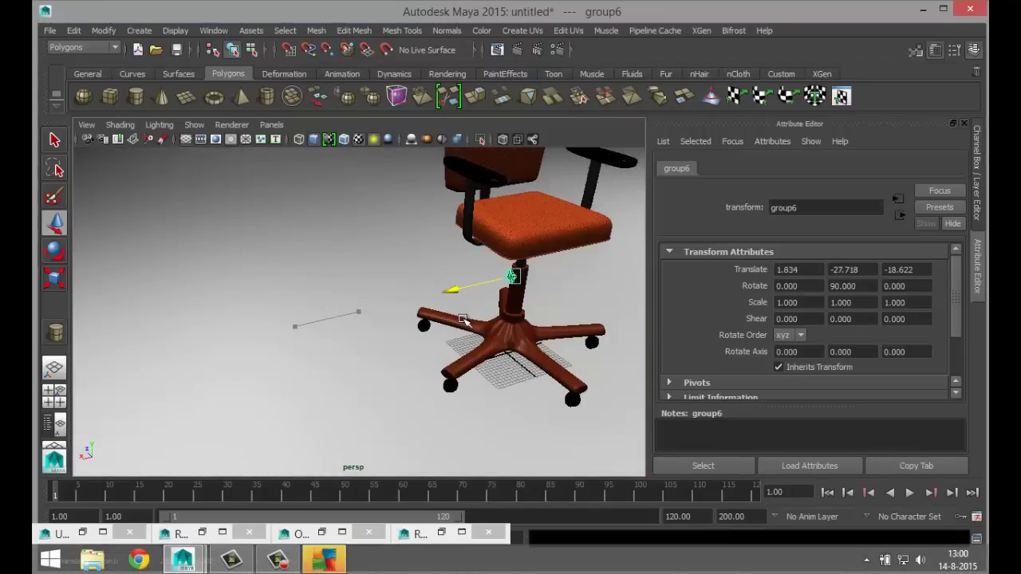
key(f)
scroll(447, 338, down, 2)
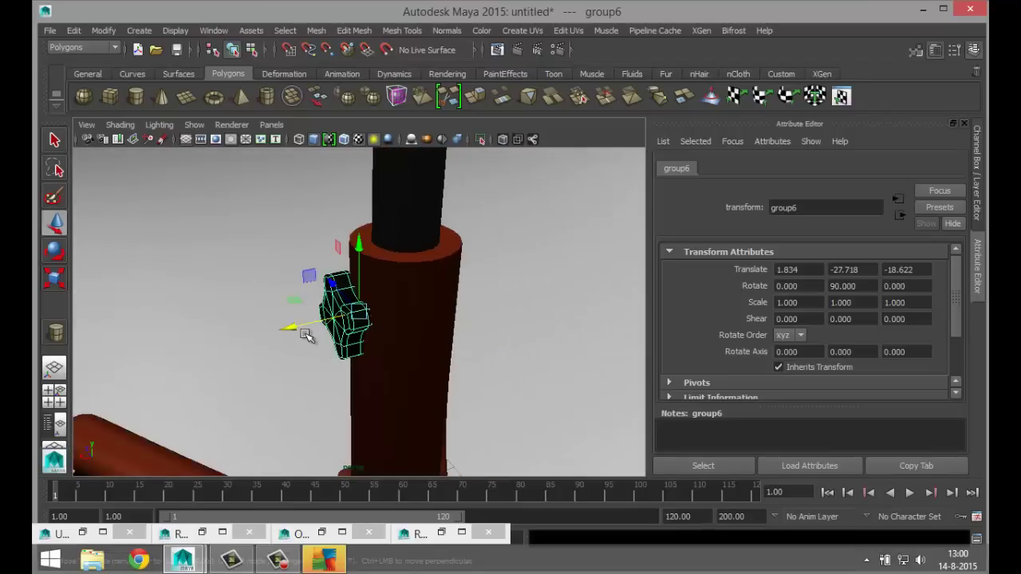
drag(308, 336, 276, 337)
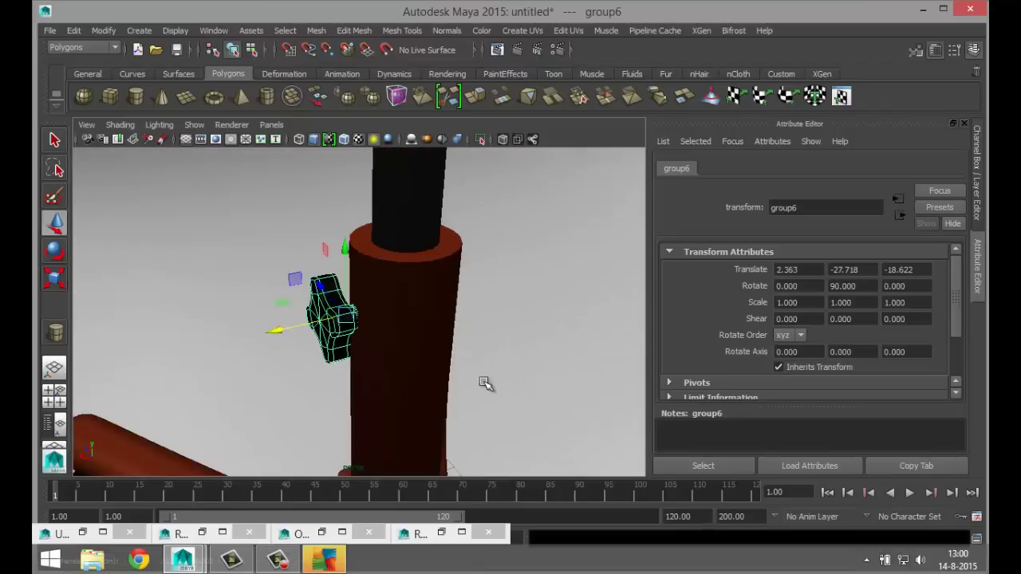
alt+drag(486, 384, 376, 355)
drag(274, 321, 274, 324)
- Frame the chair at an angle in the perspective view and save a new camera bookmark of it
click(479, 343)
mouse_move(478, 343)
alt+right_down()
mouse_move(485, 359)
mouse_move(421, 392)
alt+right_up()
mouse_move(471, 376)
alt+mouse_down()
mouse_move(505, 358)
mouse_move(497, 392)
mouse_move(487, 385)
alt+mouse_up()
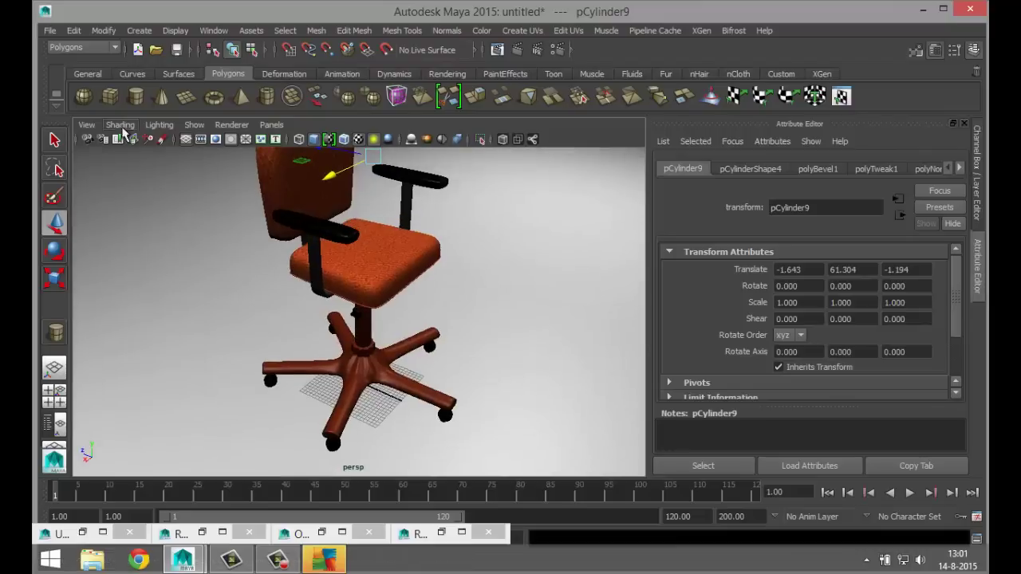
click(86, 125)
mouse_move(194, 308)
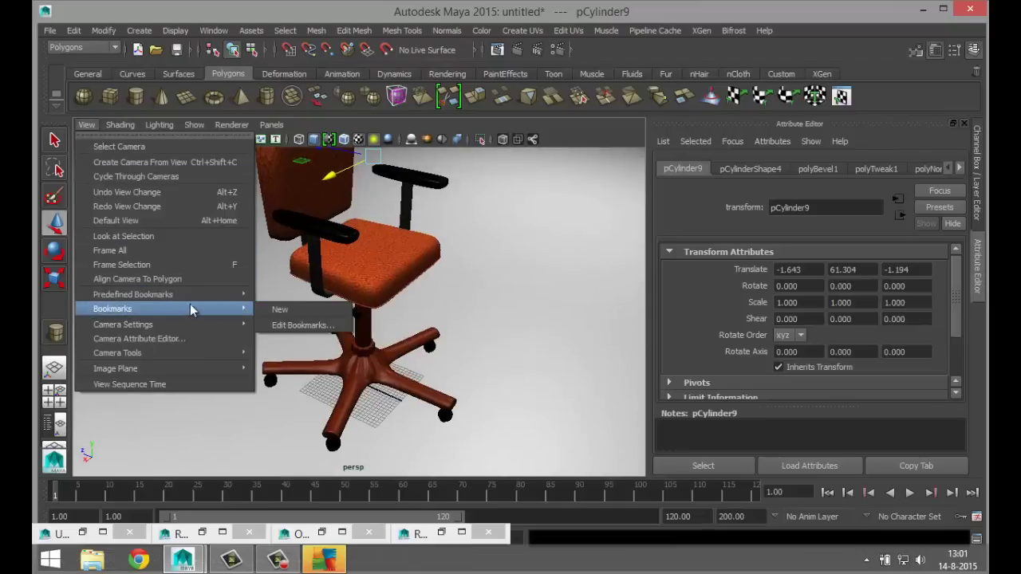
click(276, 310)
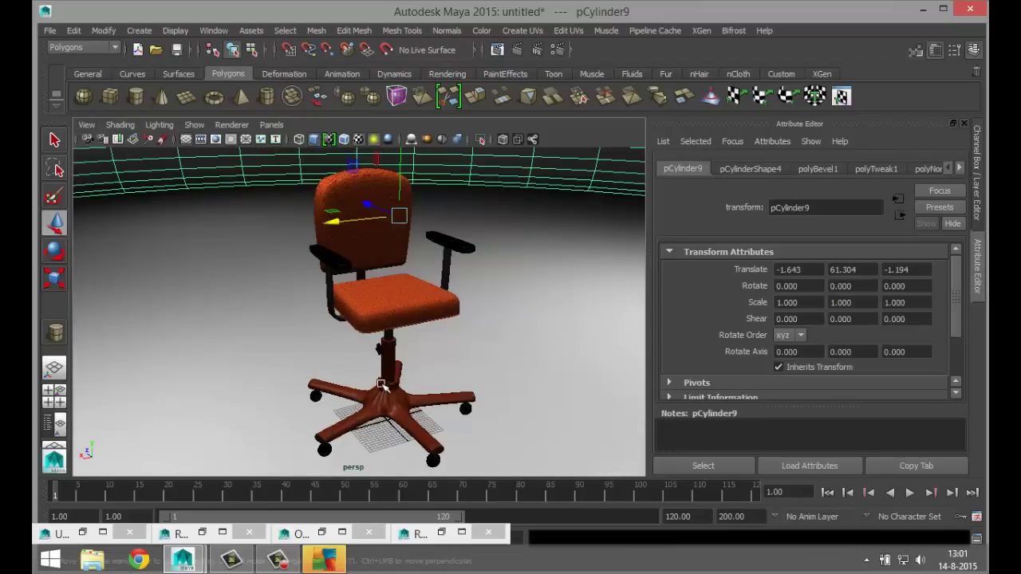
- Show the resolution gate around the full chair and render the current frame
click(217, 140)
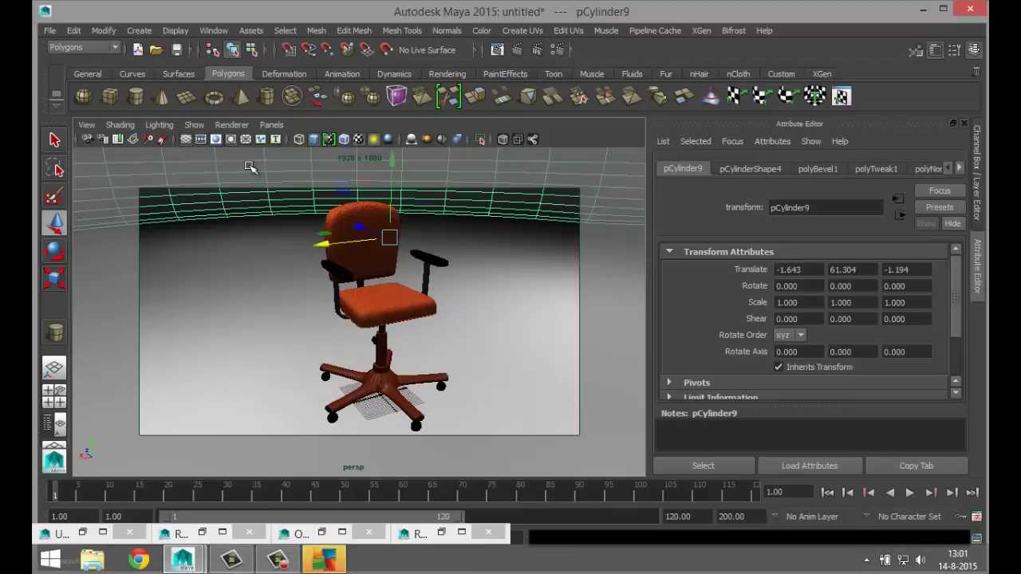
click(497, 49)
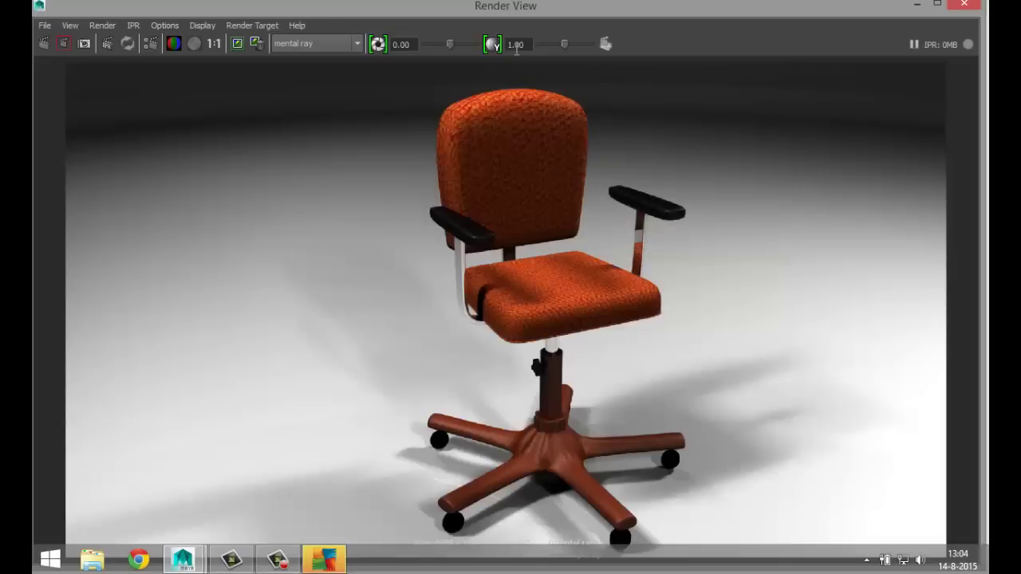